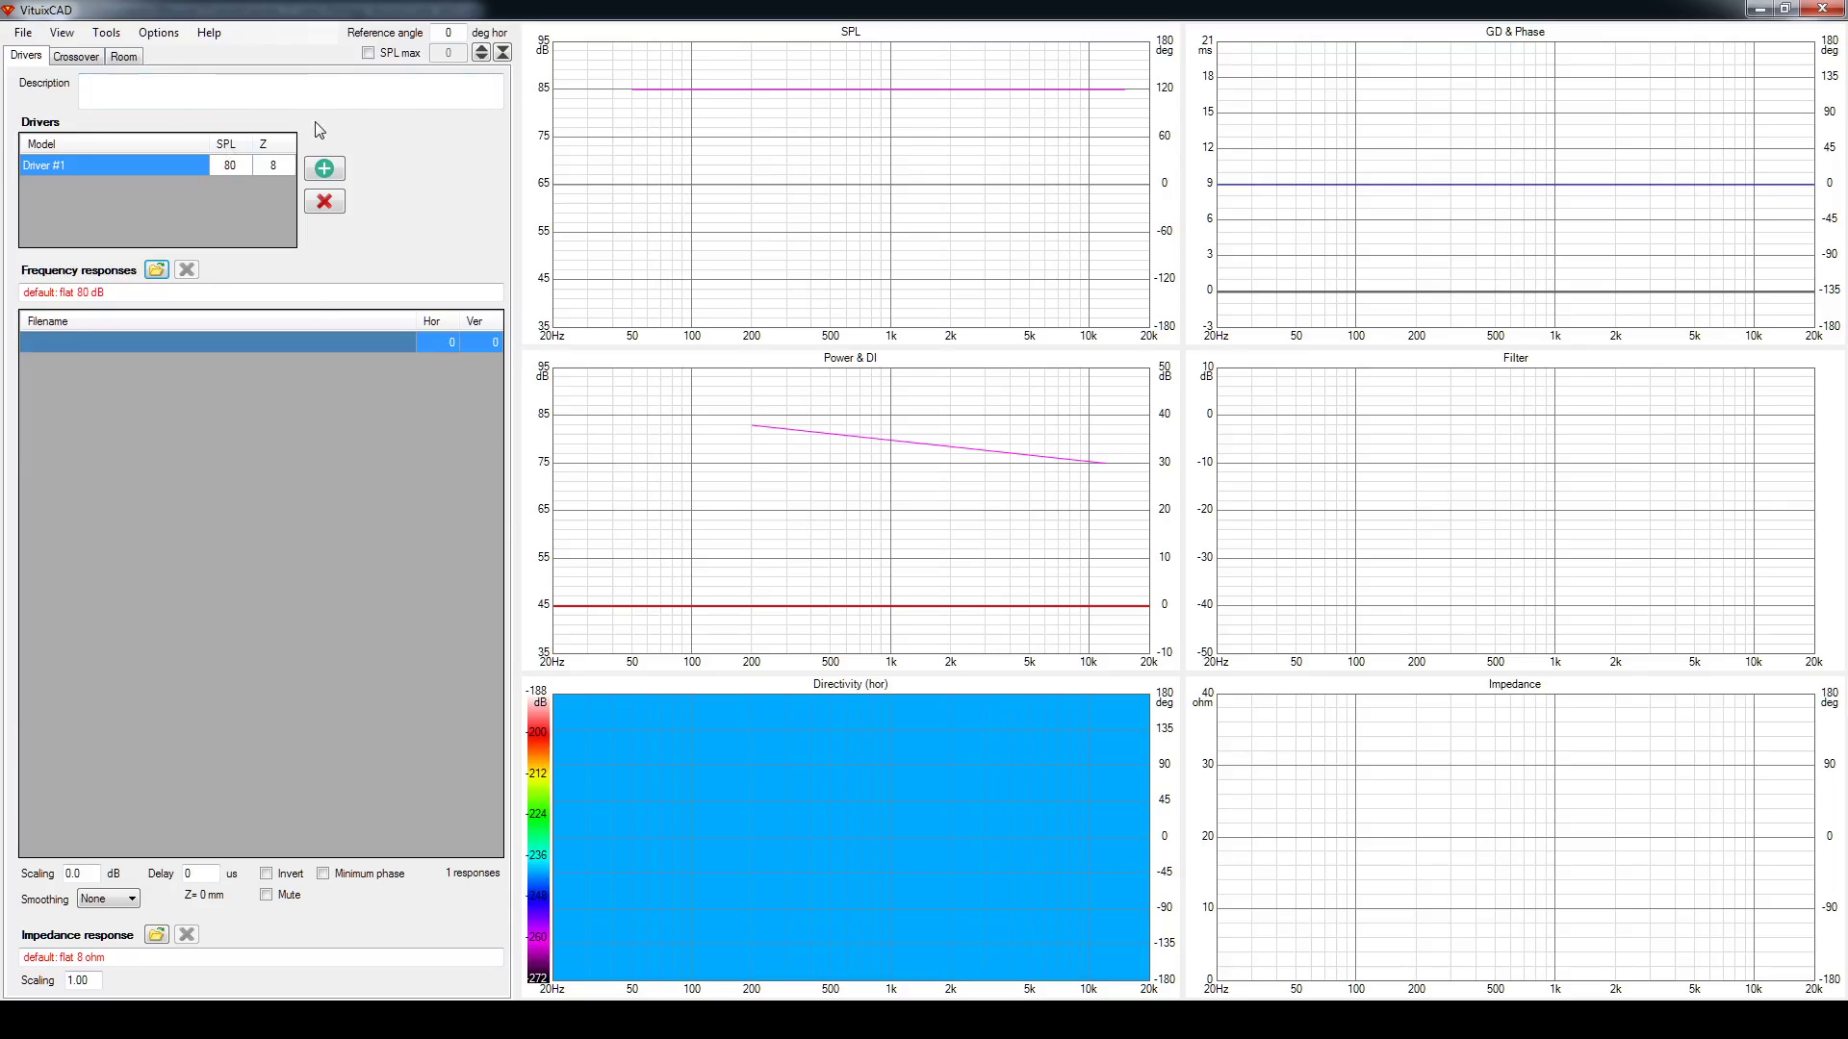
Load the woofer's horizontal frequency responses, woofer_hor_deg+0.txt through woofer_hor_deg-90.txt, into Driver #1
{"action": "left_click", "coordinate": [157, 270]}
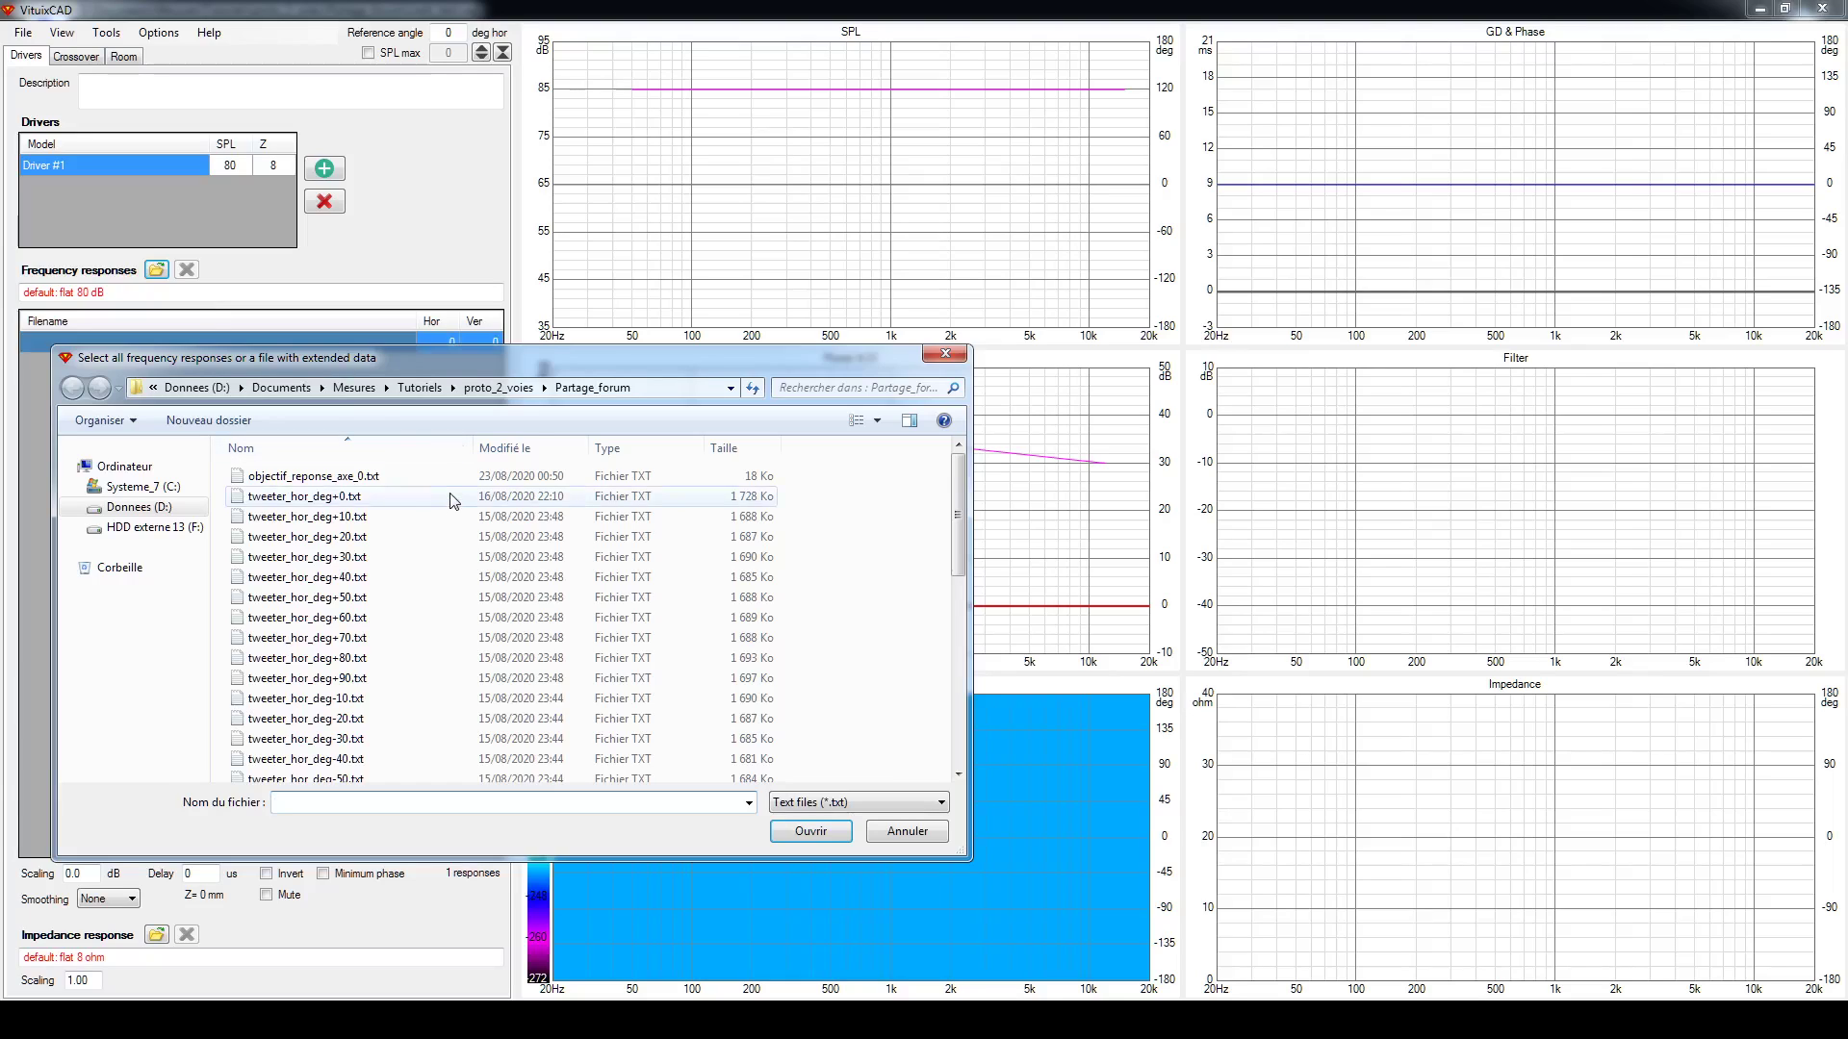
{"action": "left_click_drag", "start_coordinate": [581, 356], "coordinate": [966, 219]}
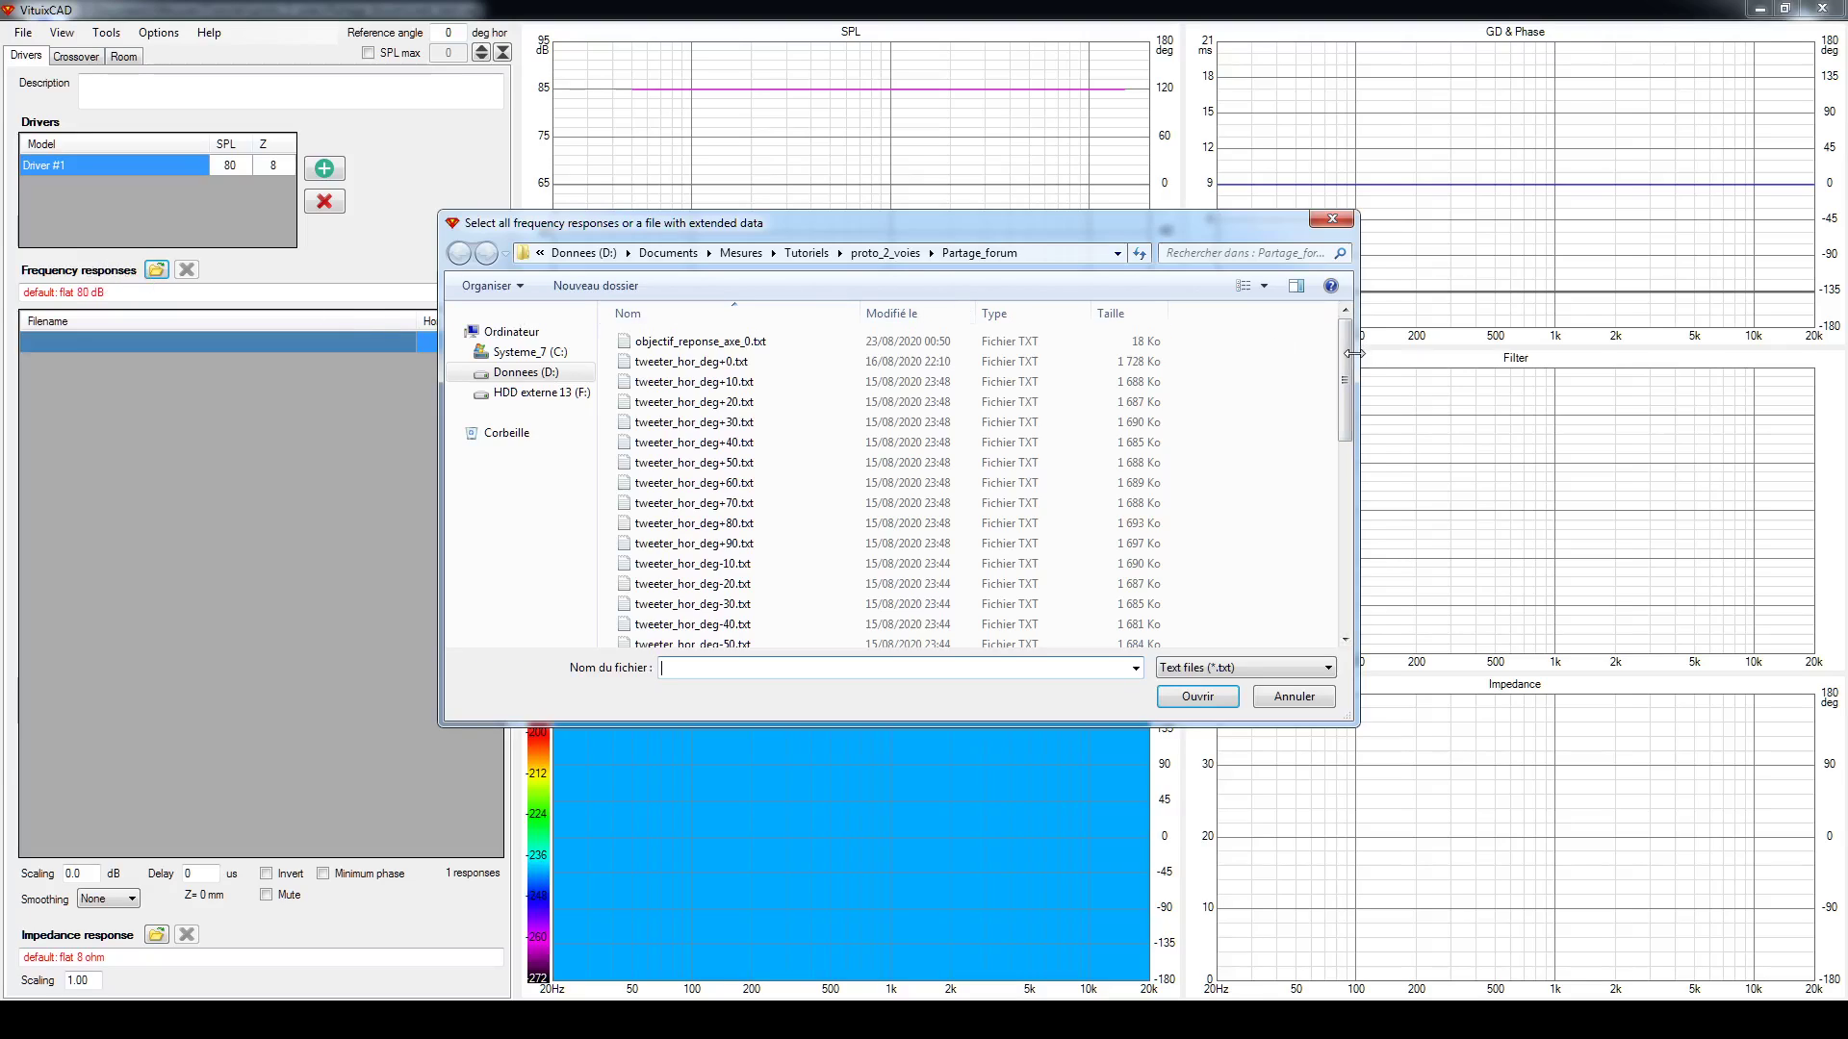
{"action": "left_click_drag", "start_coordinate": [1348, 372], "coordinate": [1349, 497]}
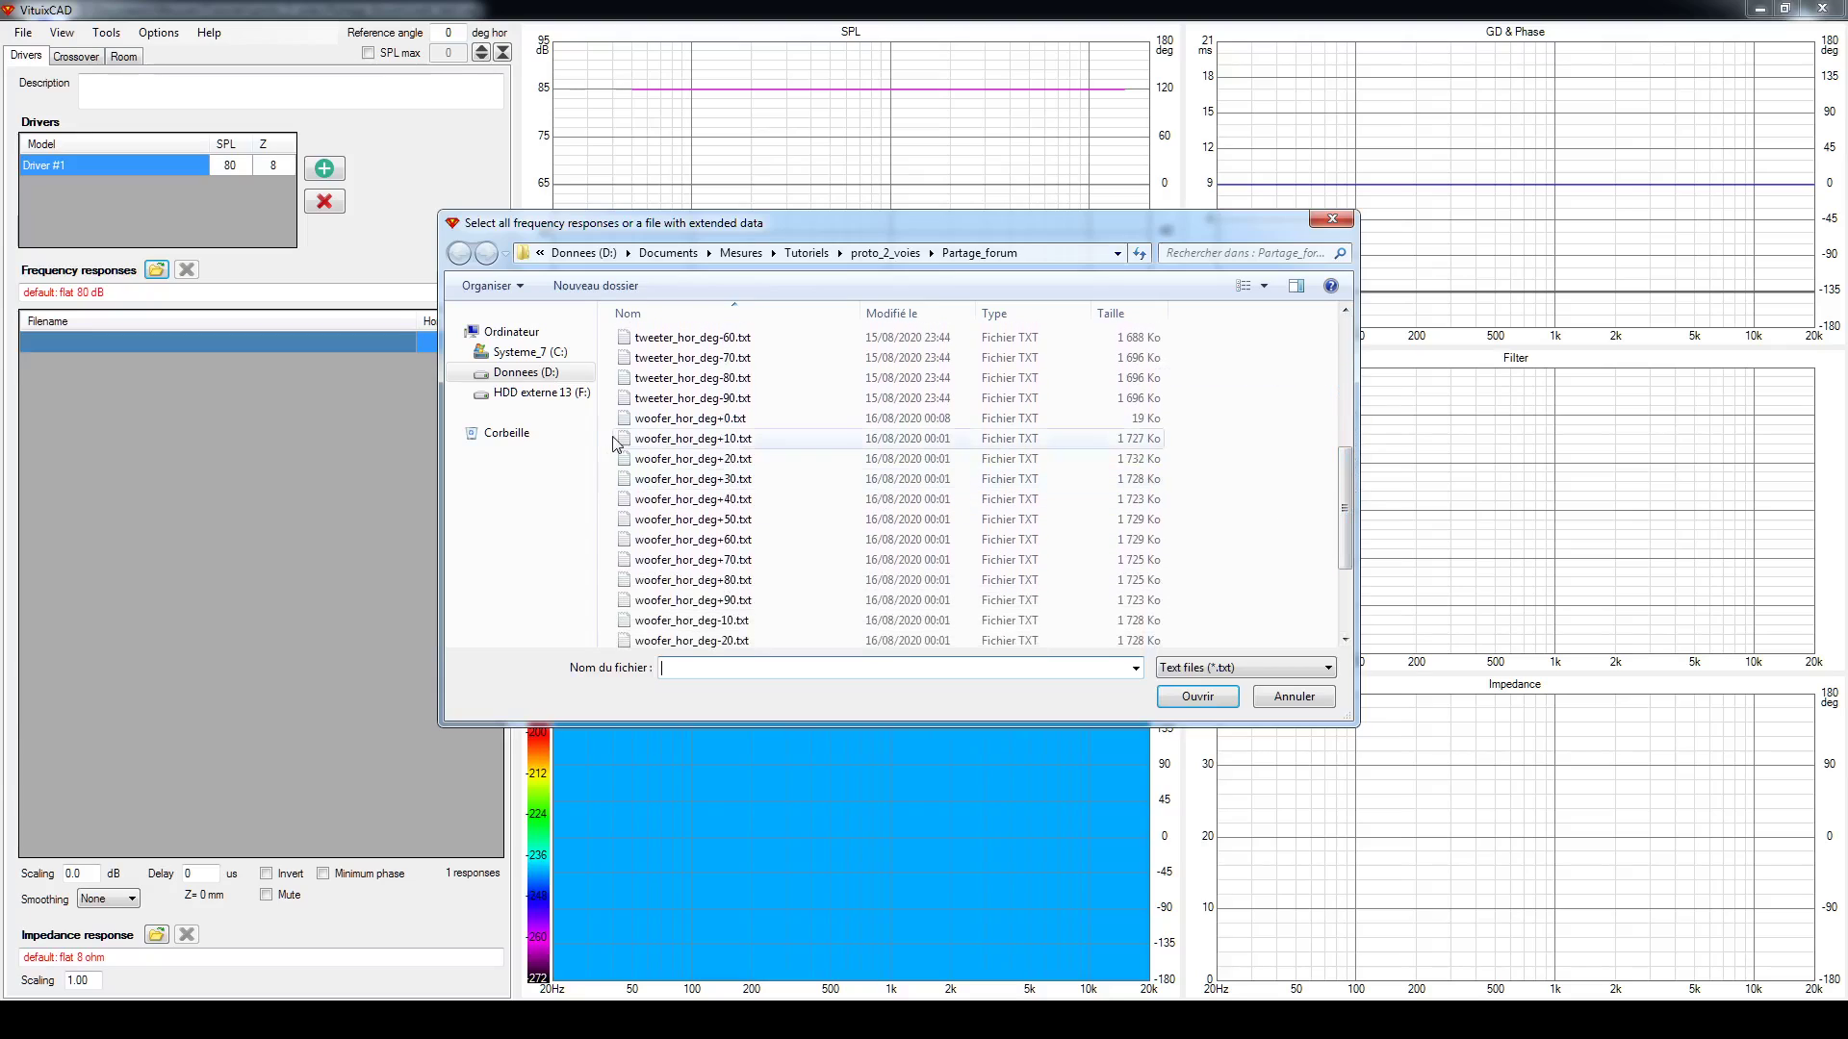
{"action": "left_click", "coordinate": [698, 420]}
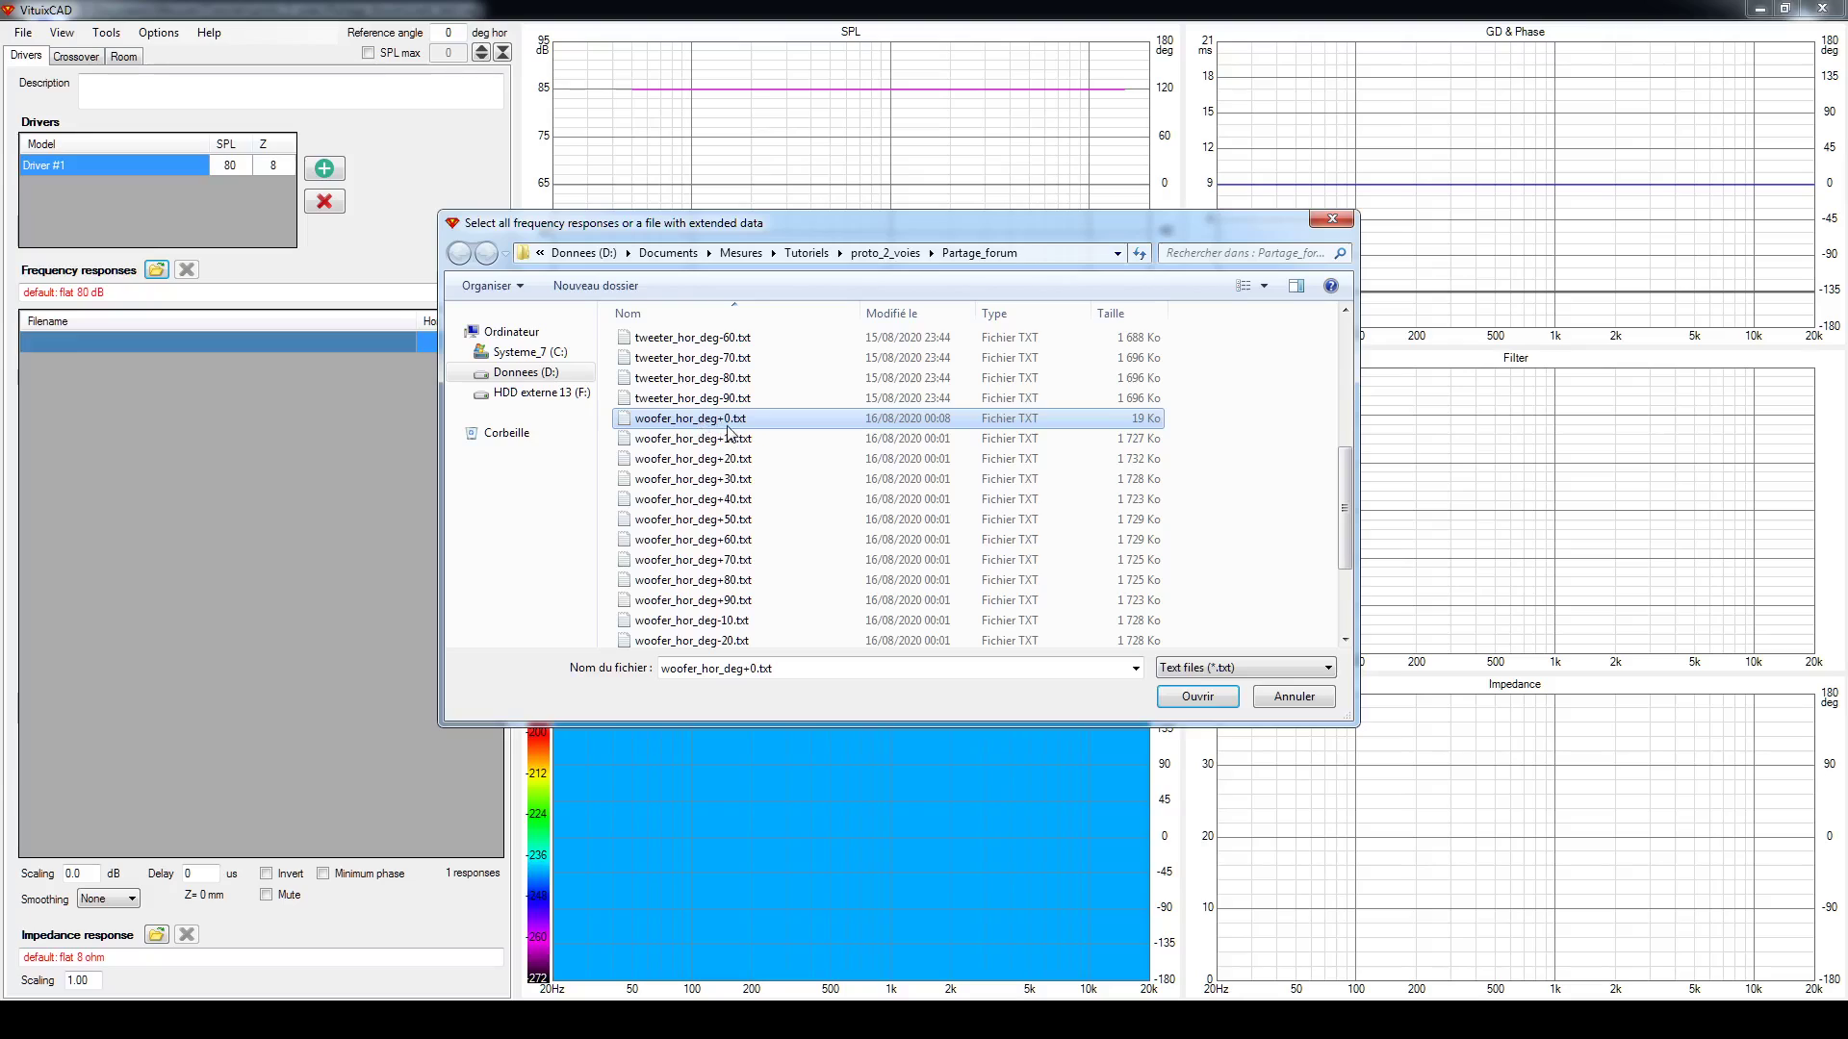
{"action": "left_click_drag", "start_coordinate": [1348, 482], "coordinate": [1349, 547]}
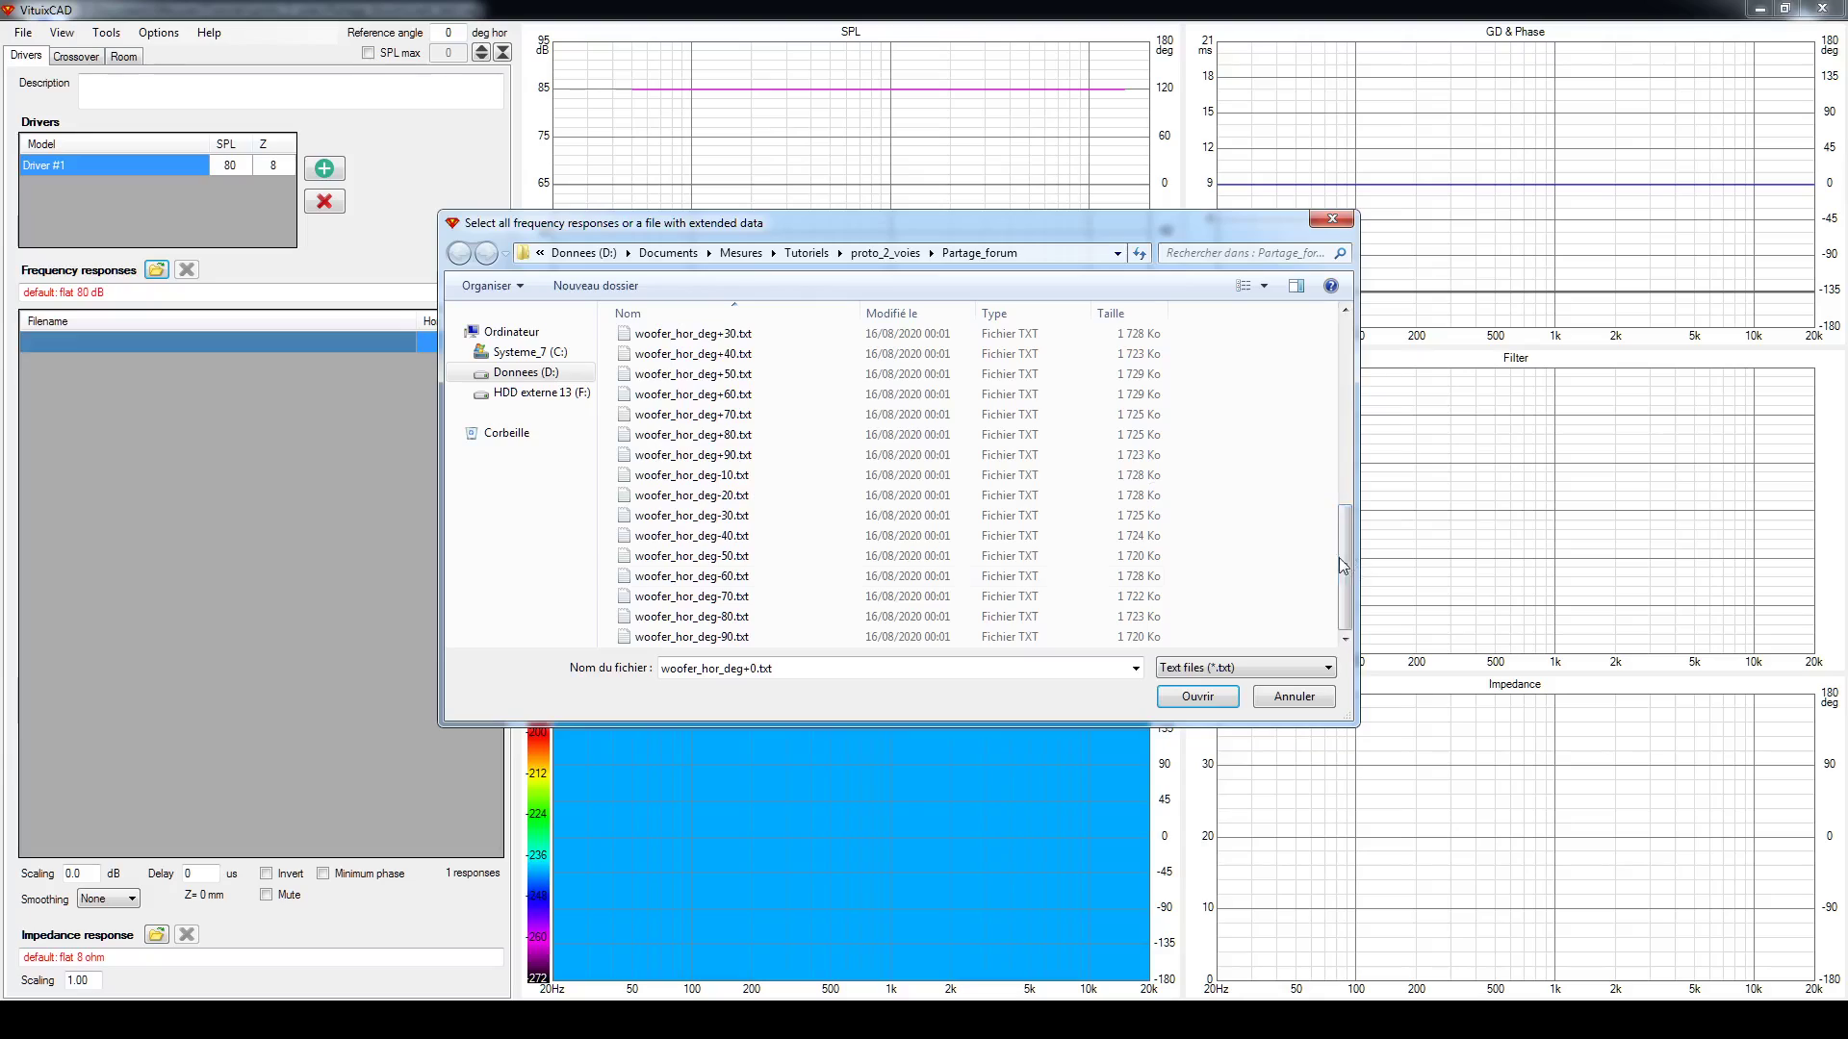
{"action": "left_click", "coordinate": [726, 637], "text": "shift"}
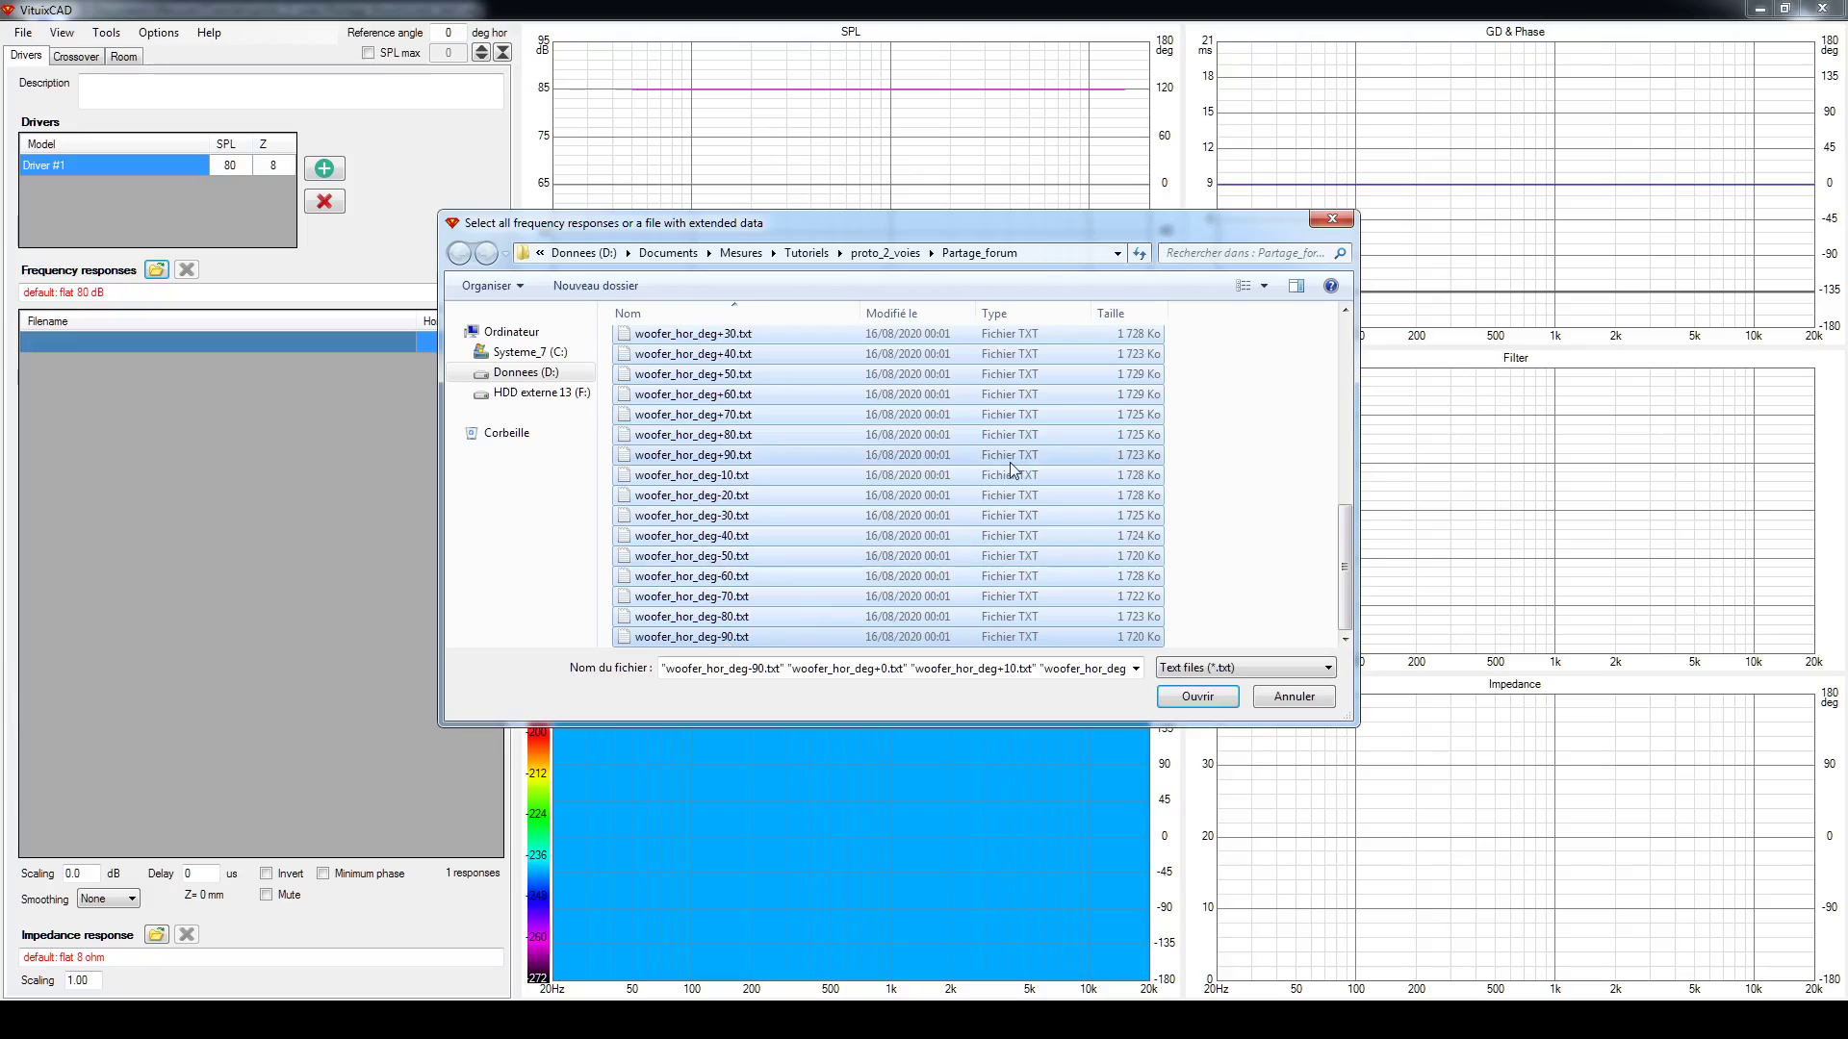
{"action": "left_click_drag", "start_coordinate": [1348, 551], "coordinate": [1349, 495]}
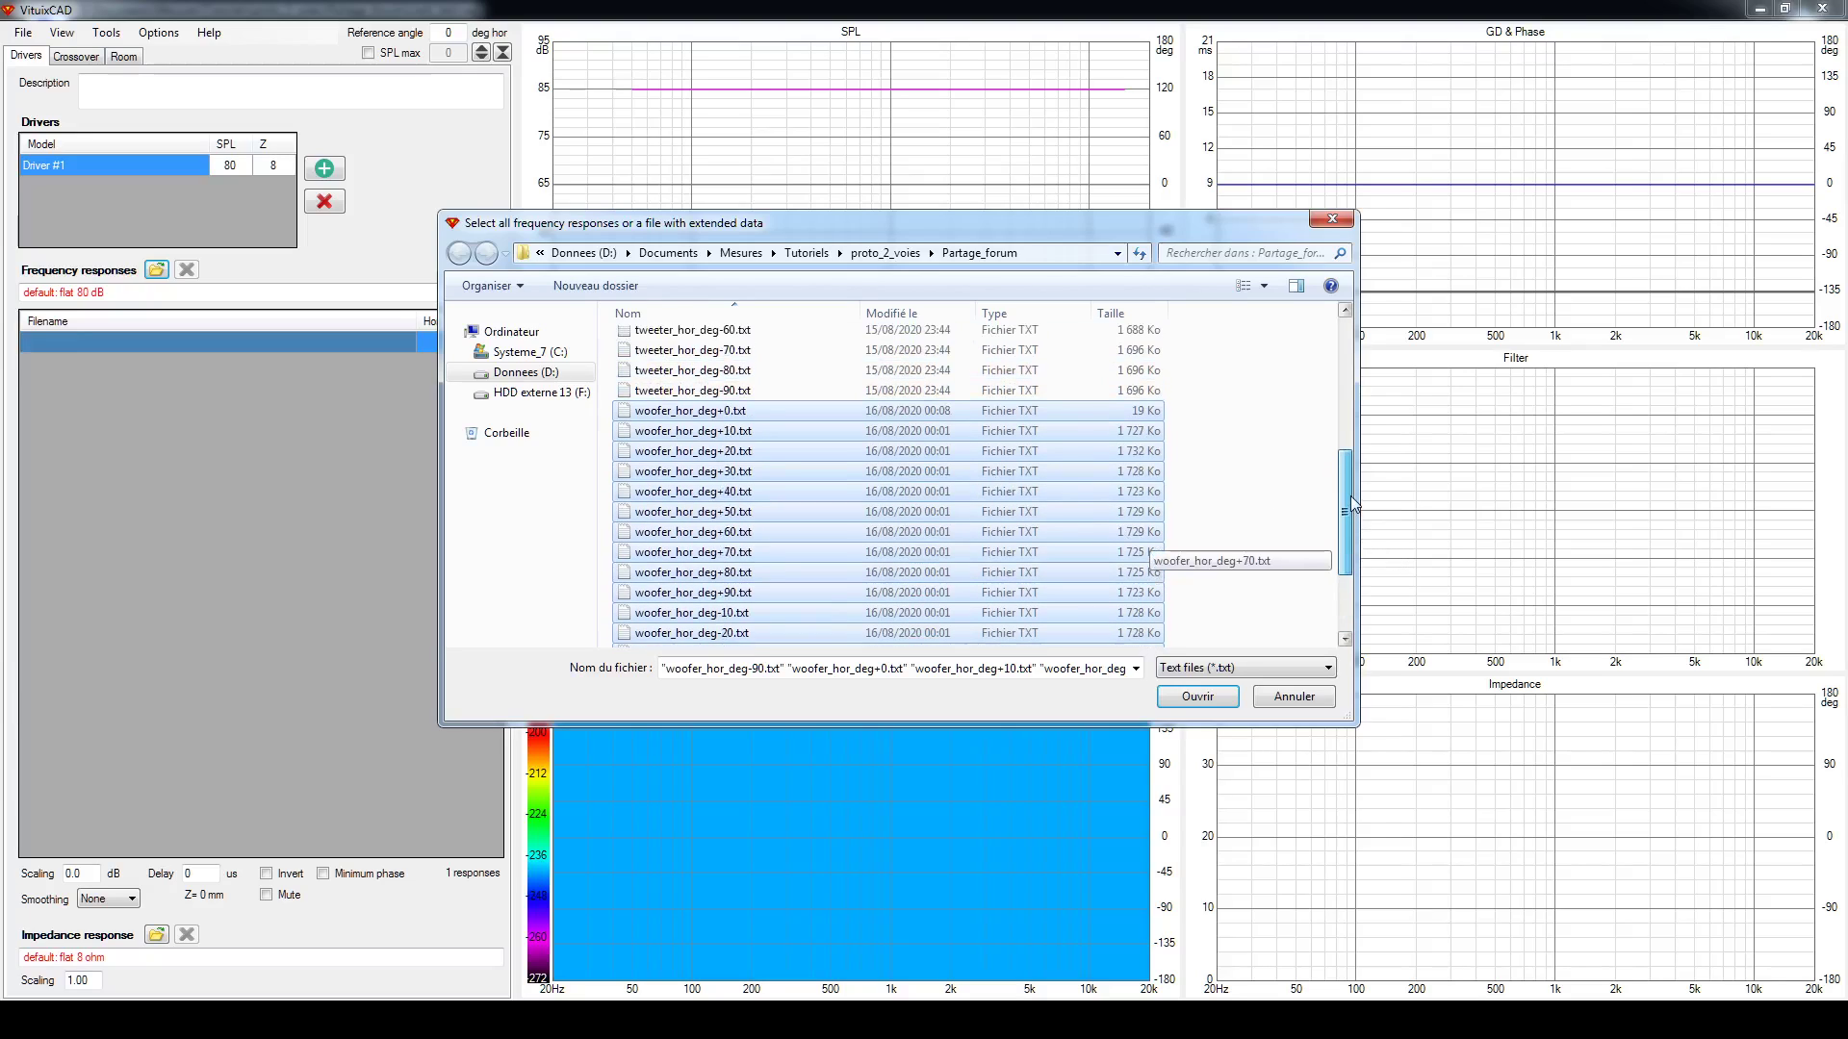
{"action": "left_click", "coordinate": [1198, 696]}
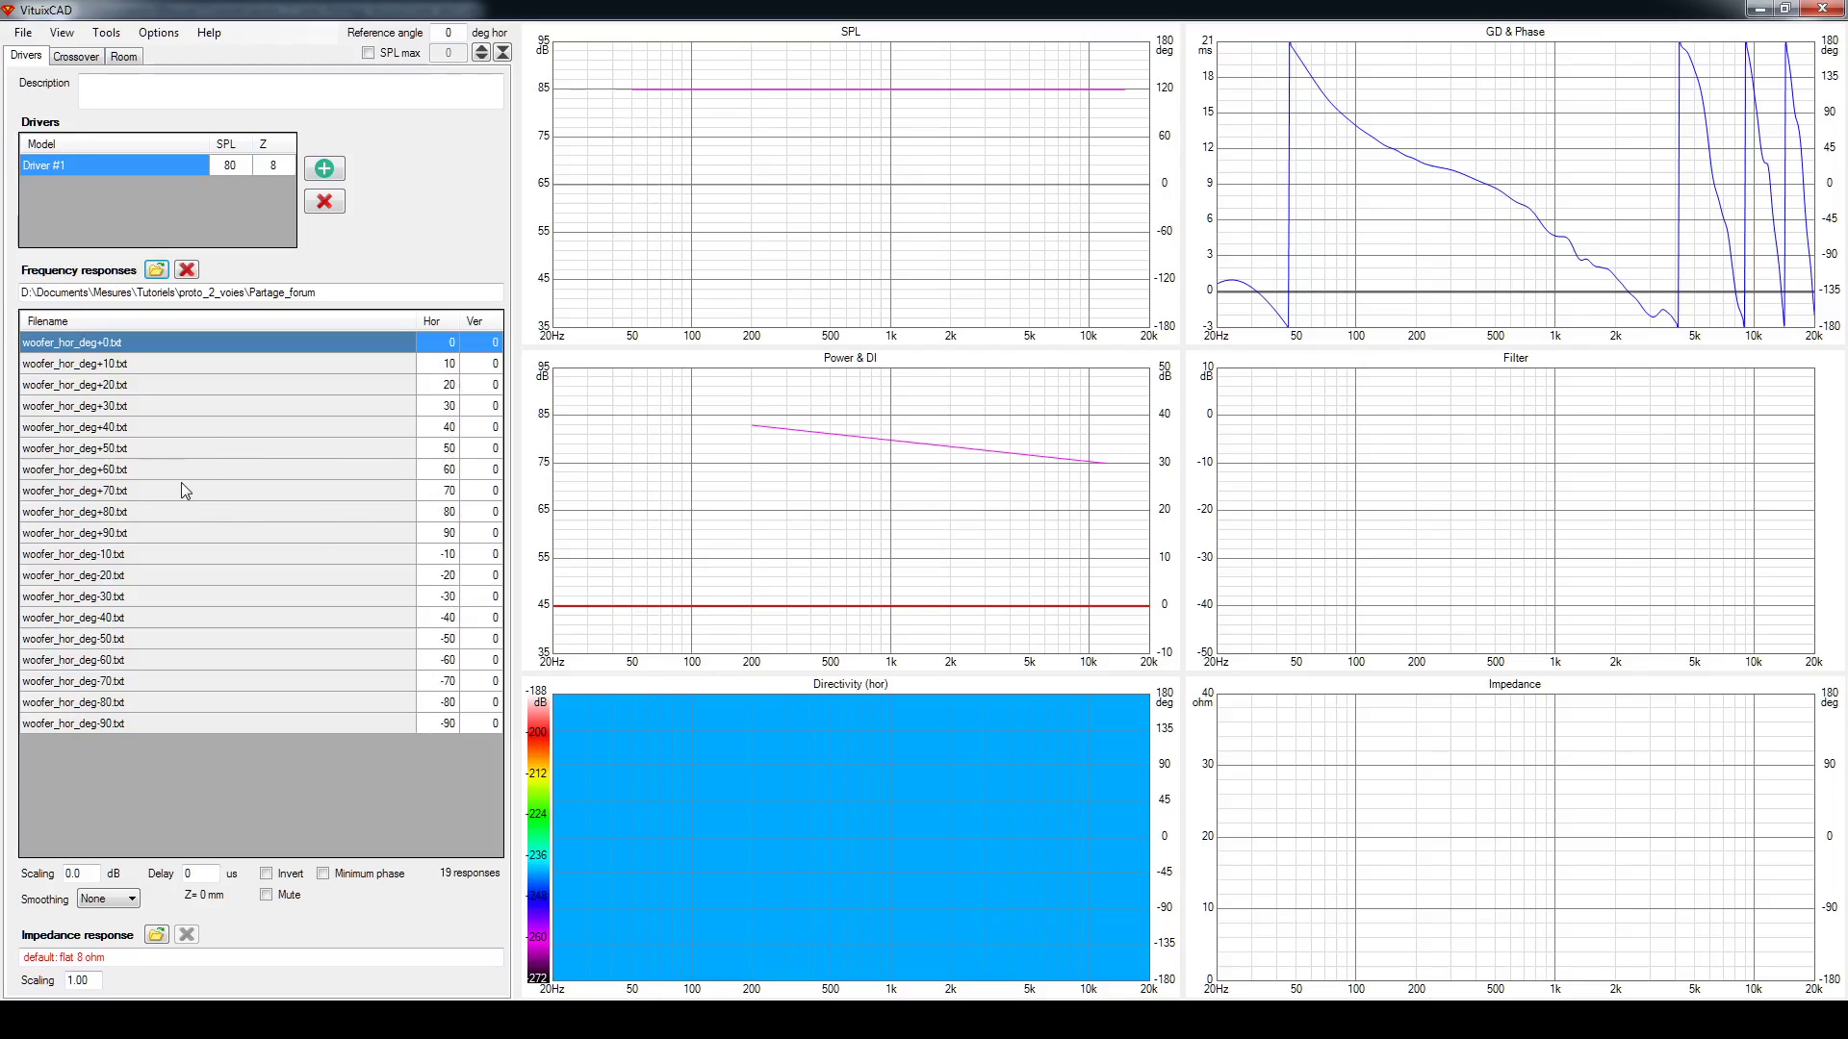
Load the ZMA file impedance_woofer_box-br.zma as Driver #1's impedance response
{"action": "left_click", "coordinate": [156, 936]}
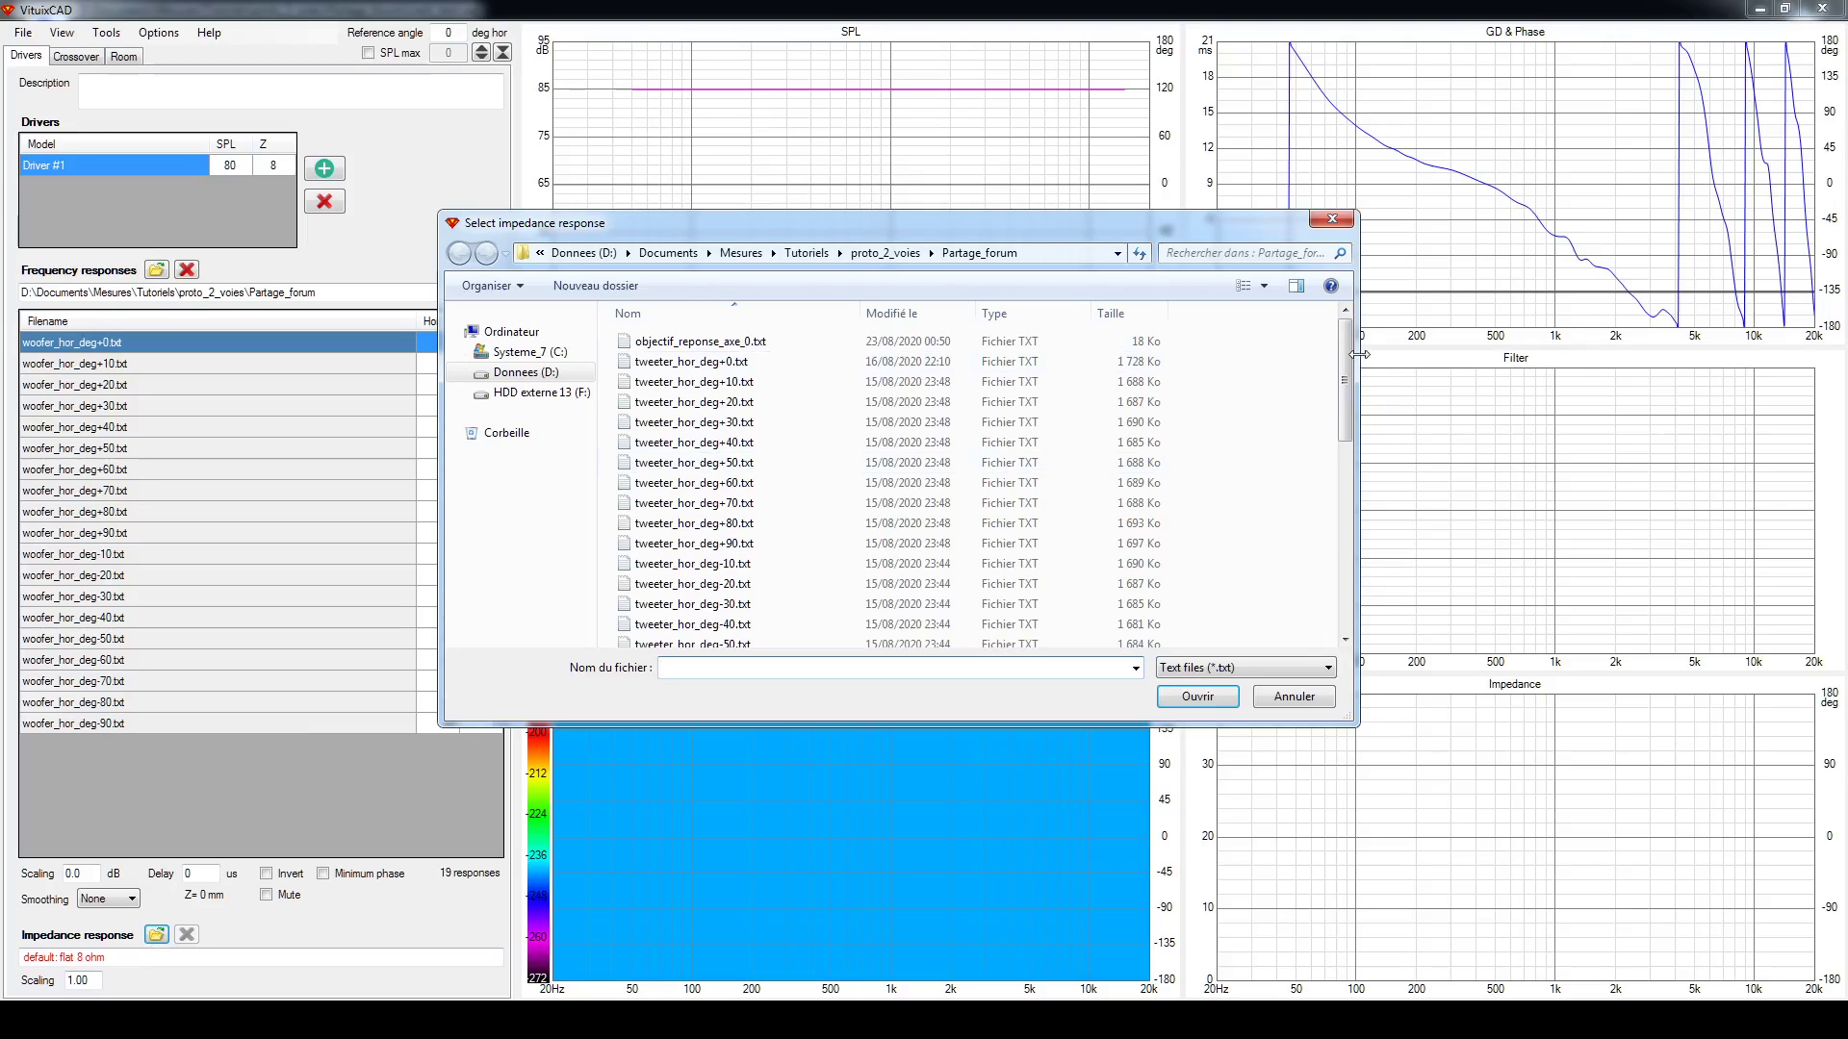
{"action": "scroll", "coordinate": [1265, 604], "scroll_direction": "down", "scroll_amount": 1}
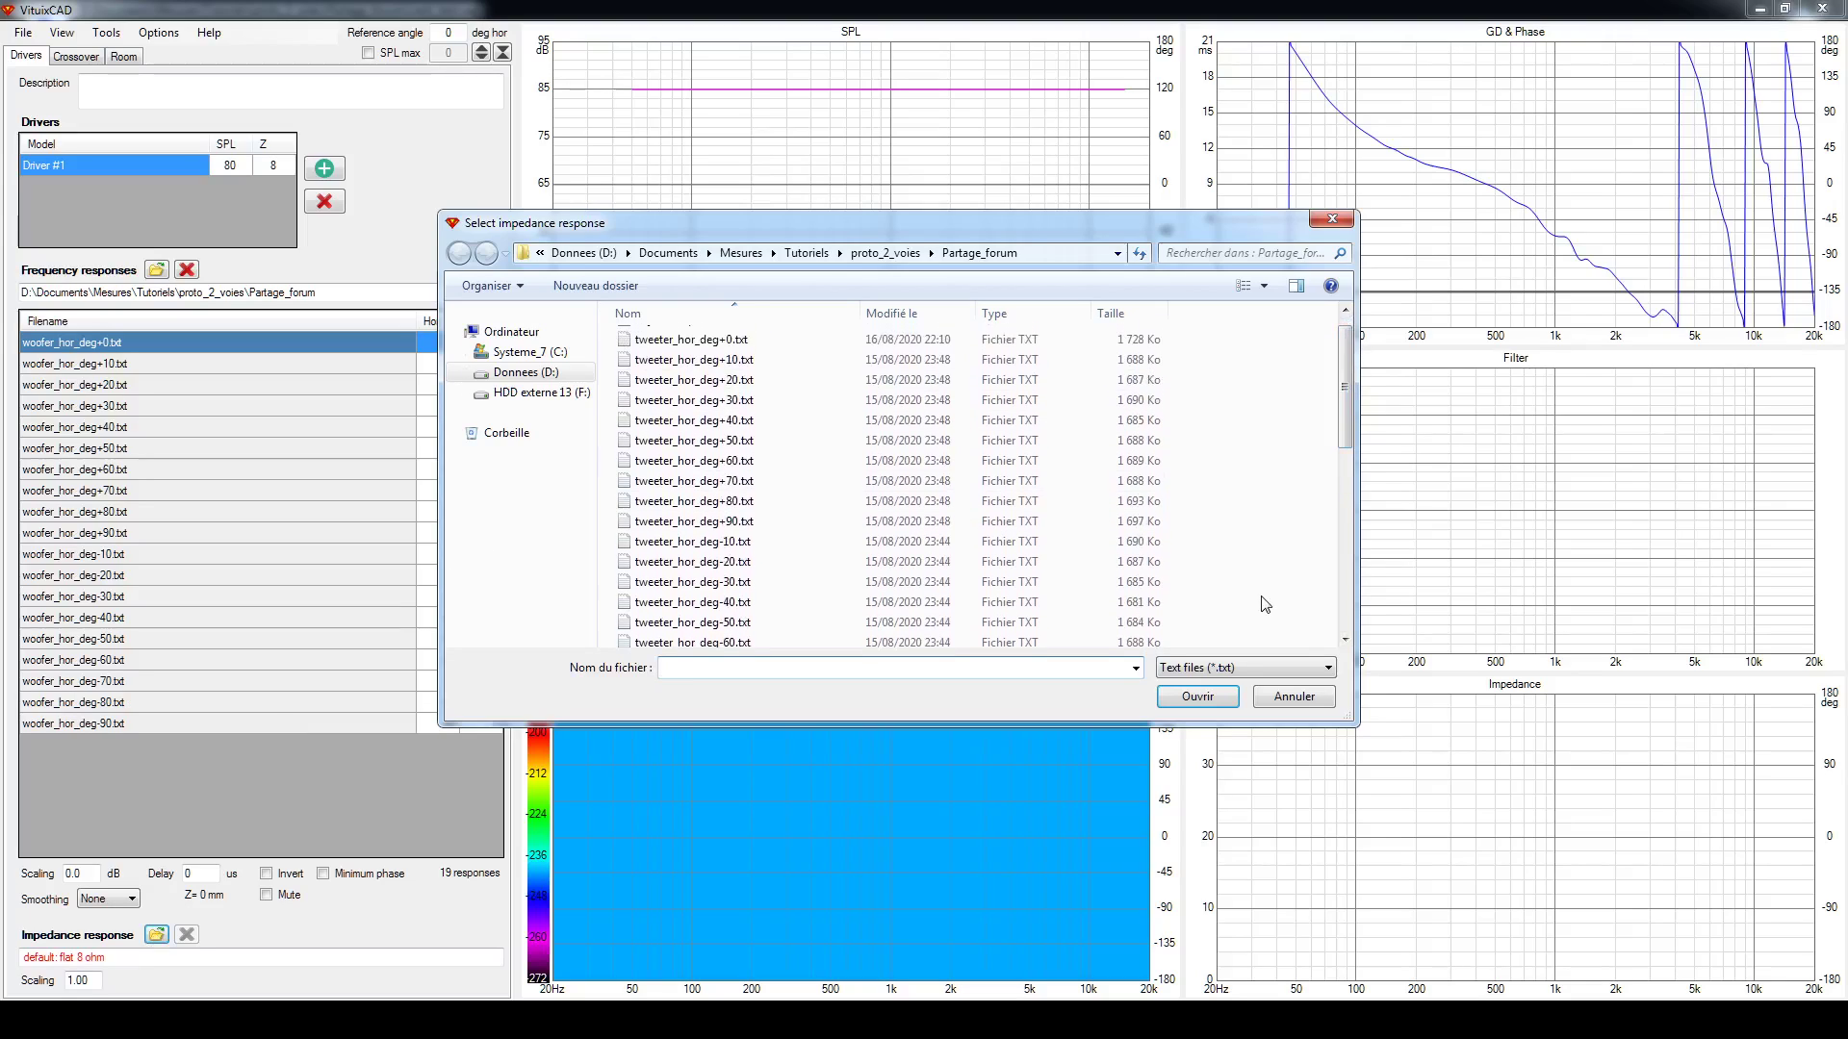
{"action": "left_click", "coordinate": [1243, 666]}
{"action": "left_click", "coordinate": [1215, 700]}
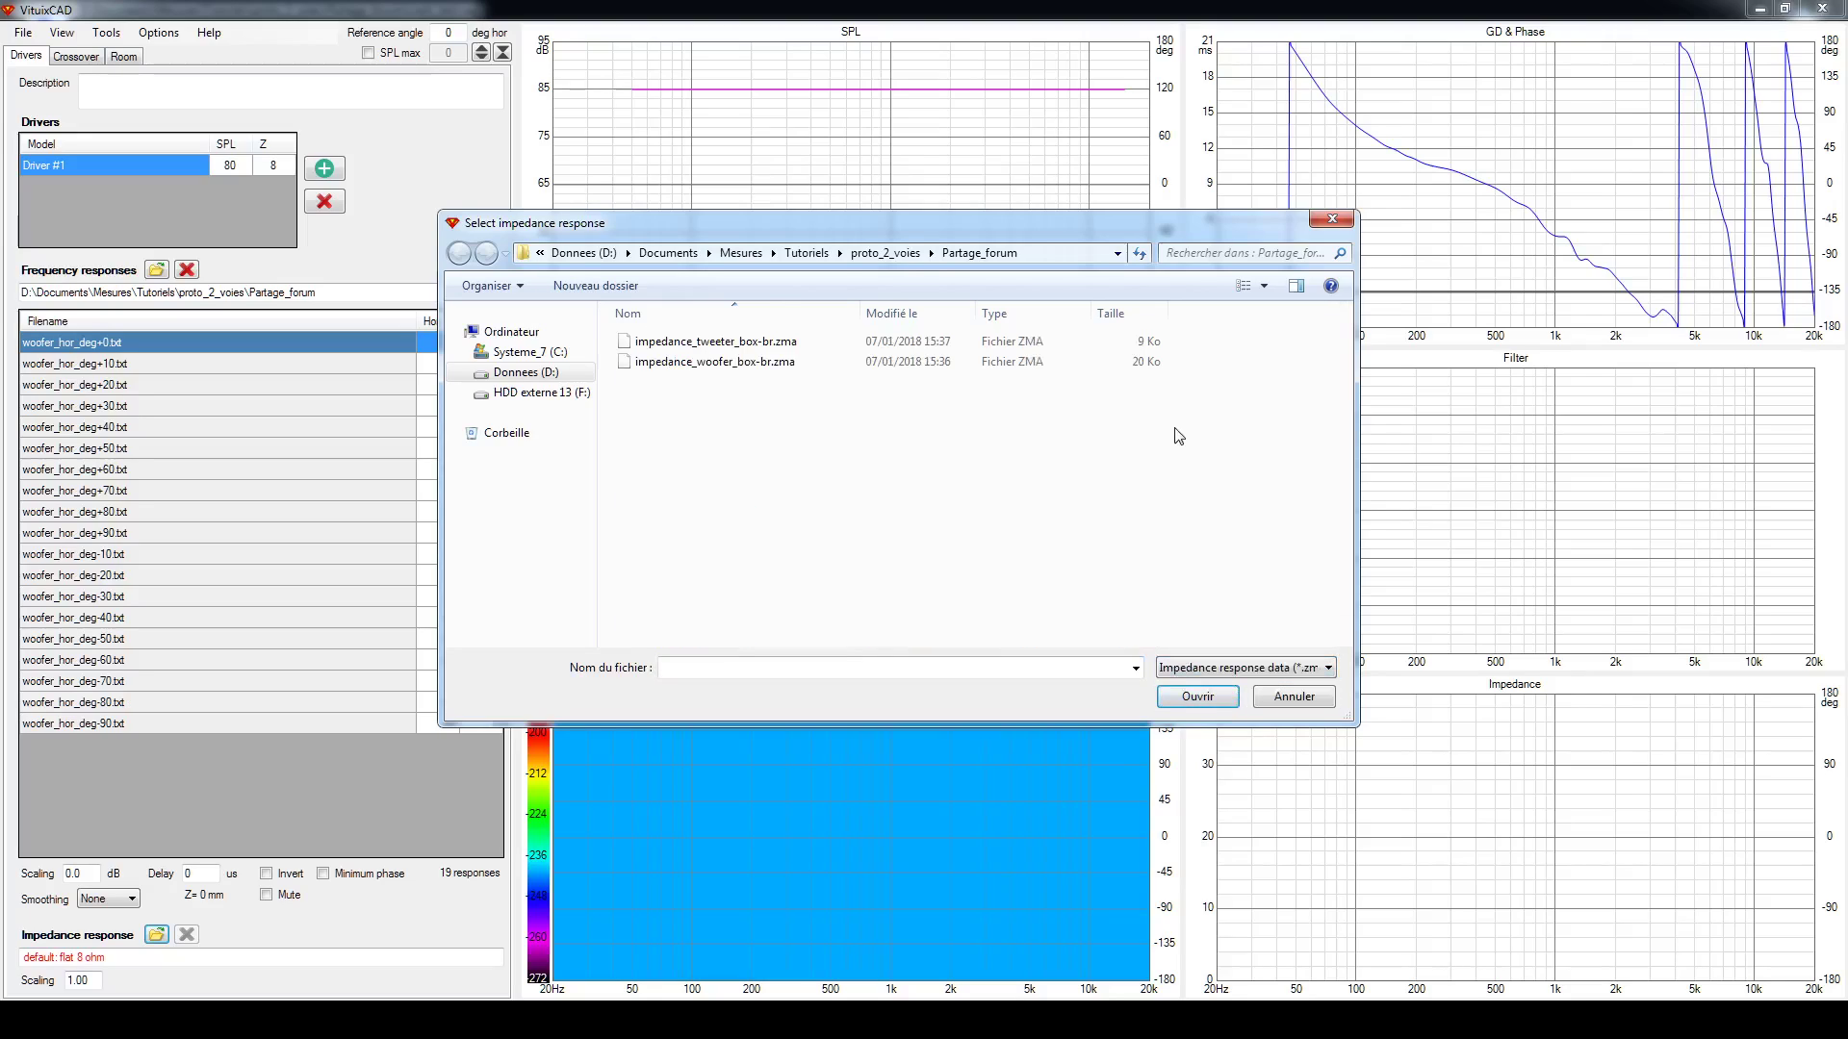
{"action": "double_click", "coordinate": [727, 362]}
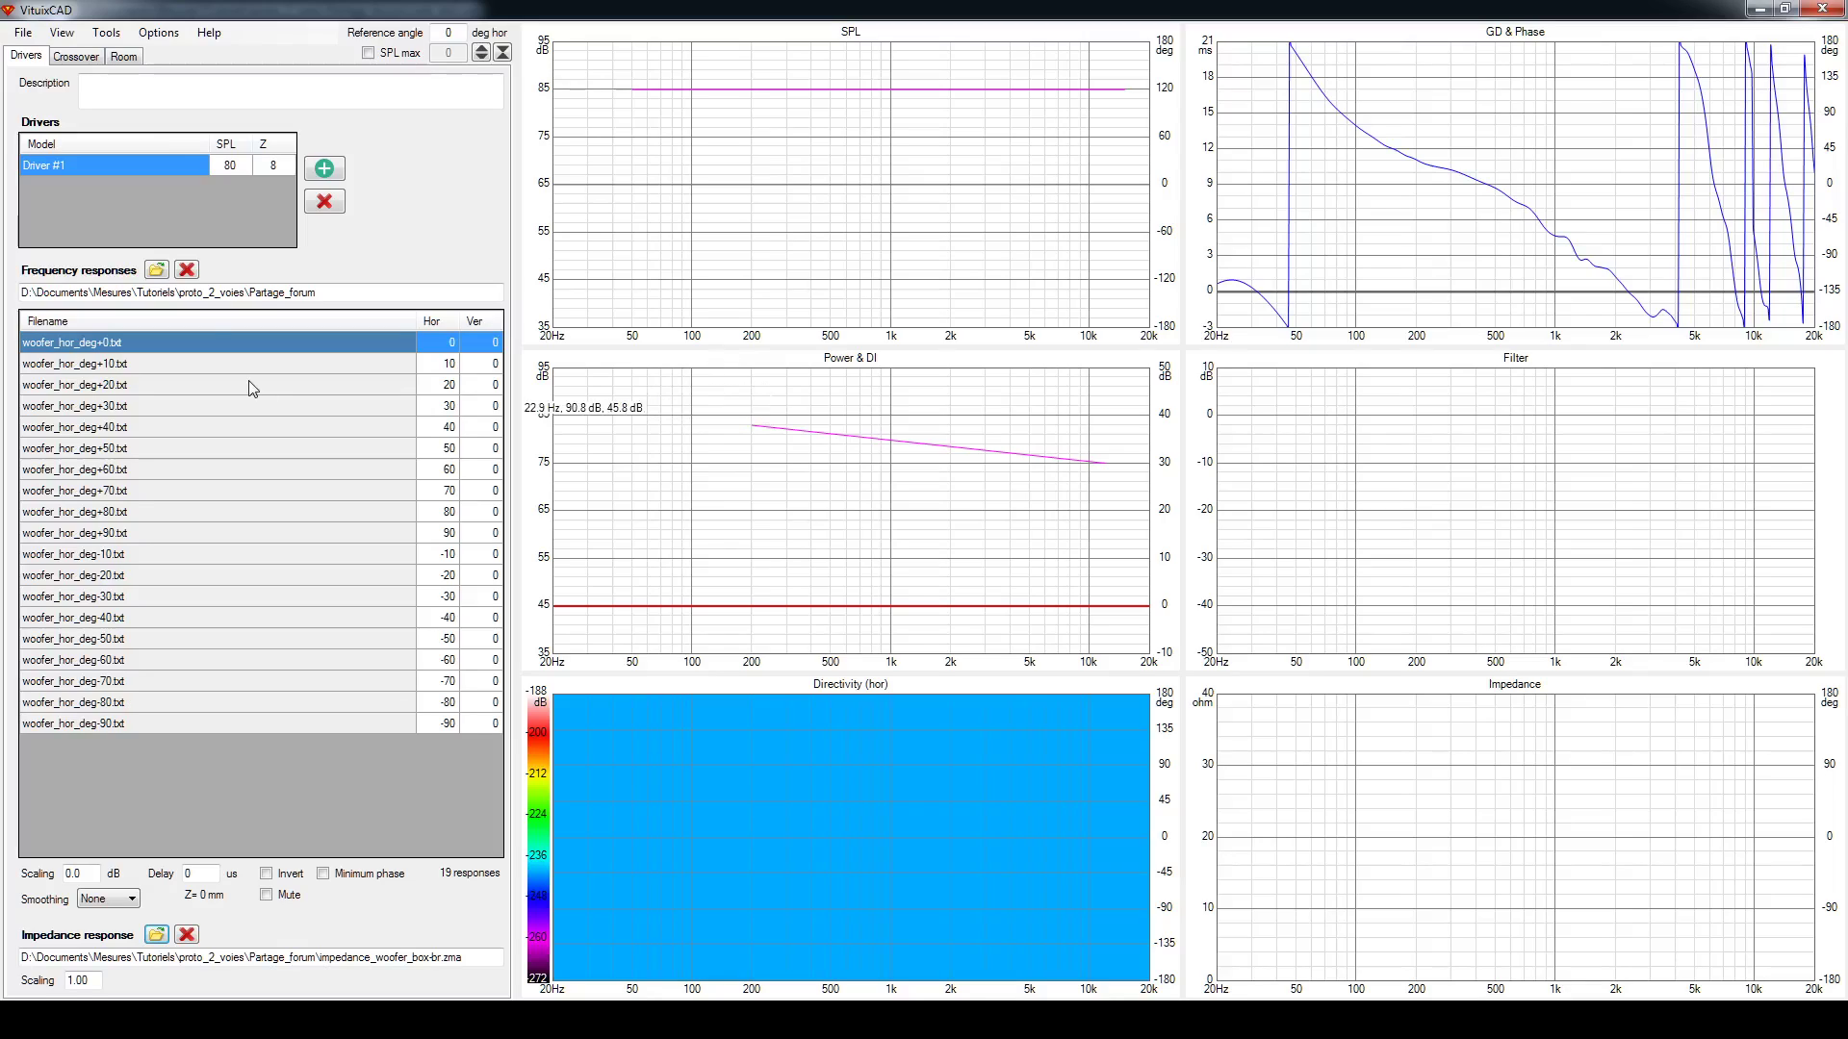
Add a second driver and load the tweeter's horizontal frequency responses, tweeter_hor_deg+0.txt through tweeter_hor_deg-90.txt, into it
{"action": "left_click", "coordinate": [328, 171]}
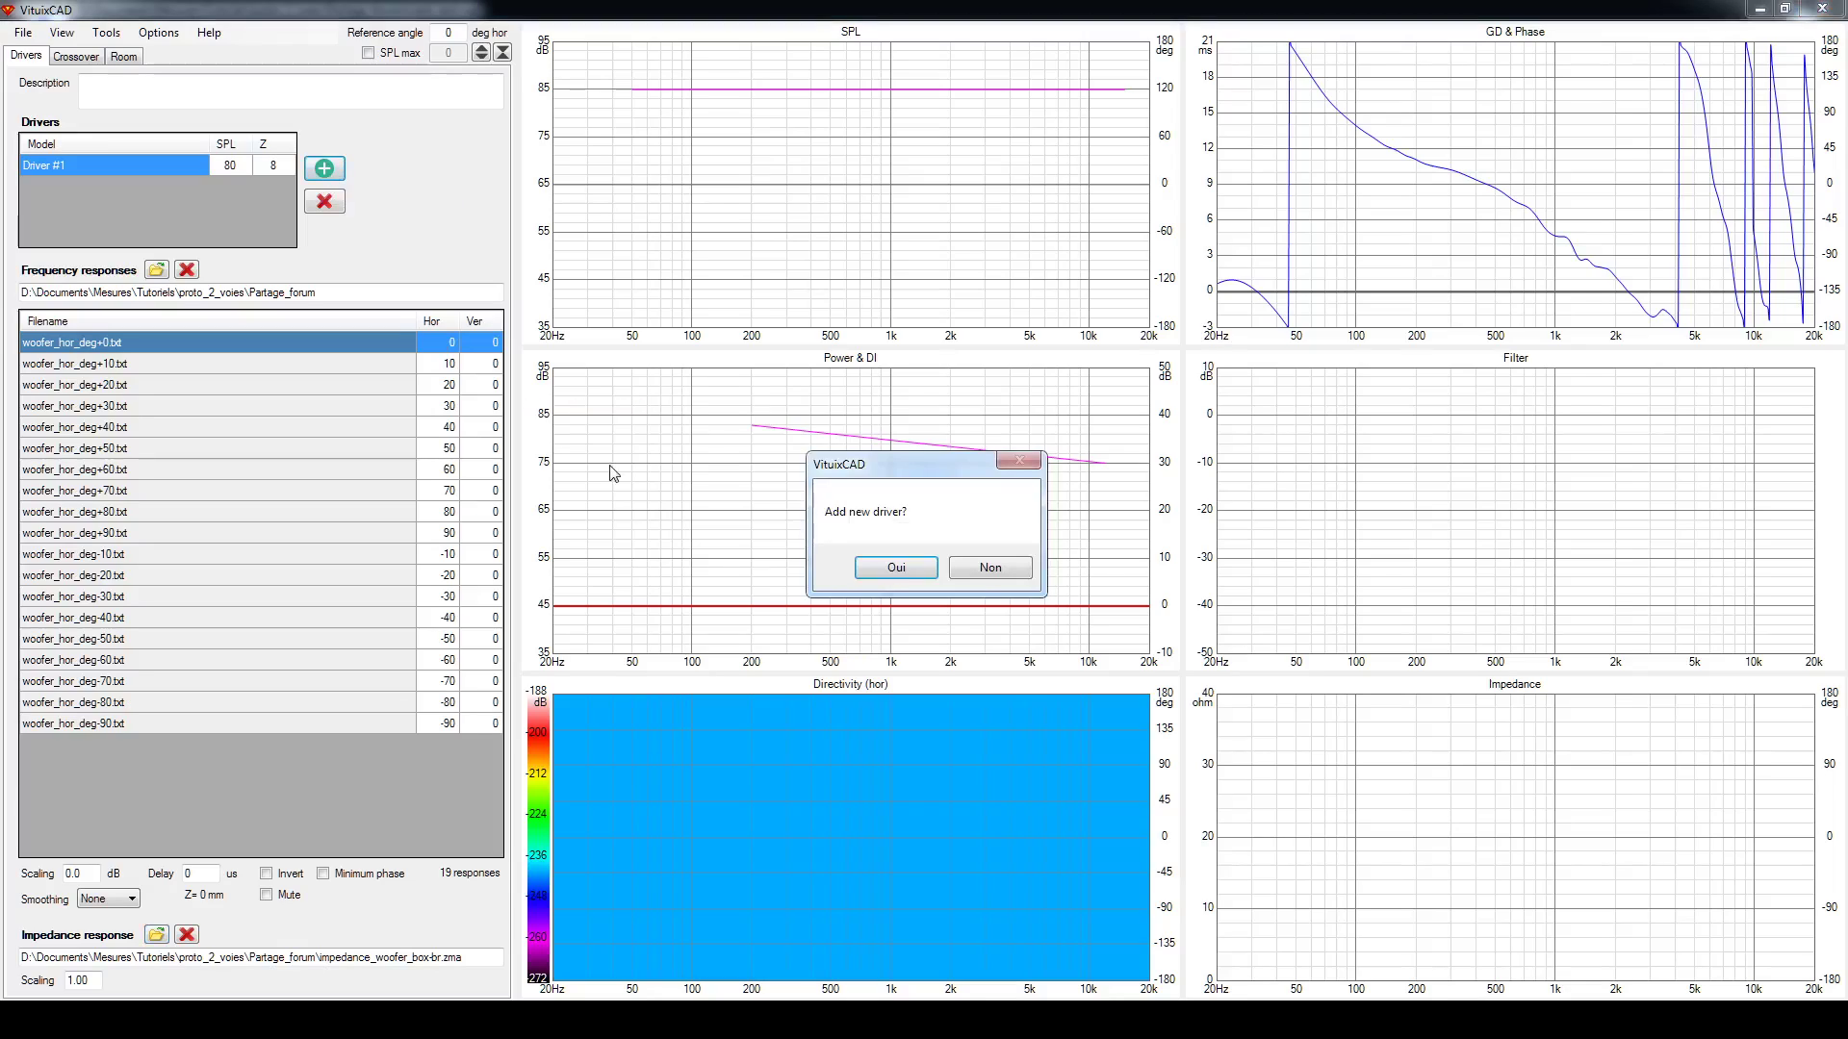
{"action": "left_click", "coordinate": [916, 563]}
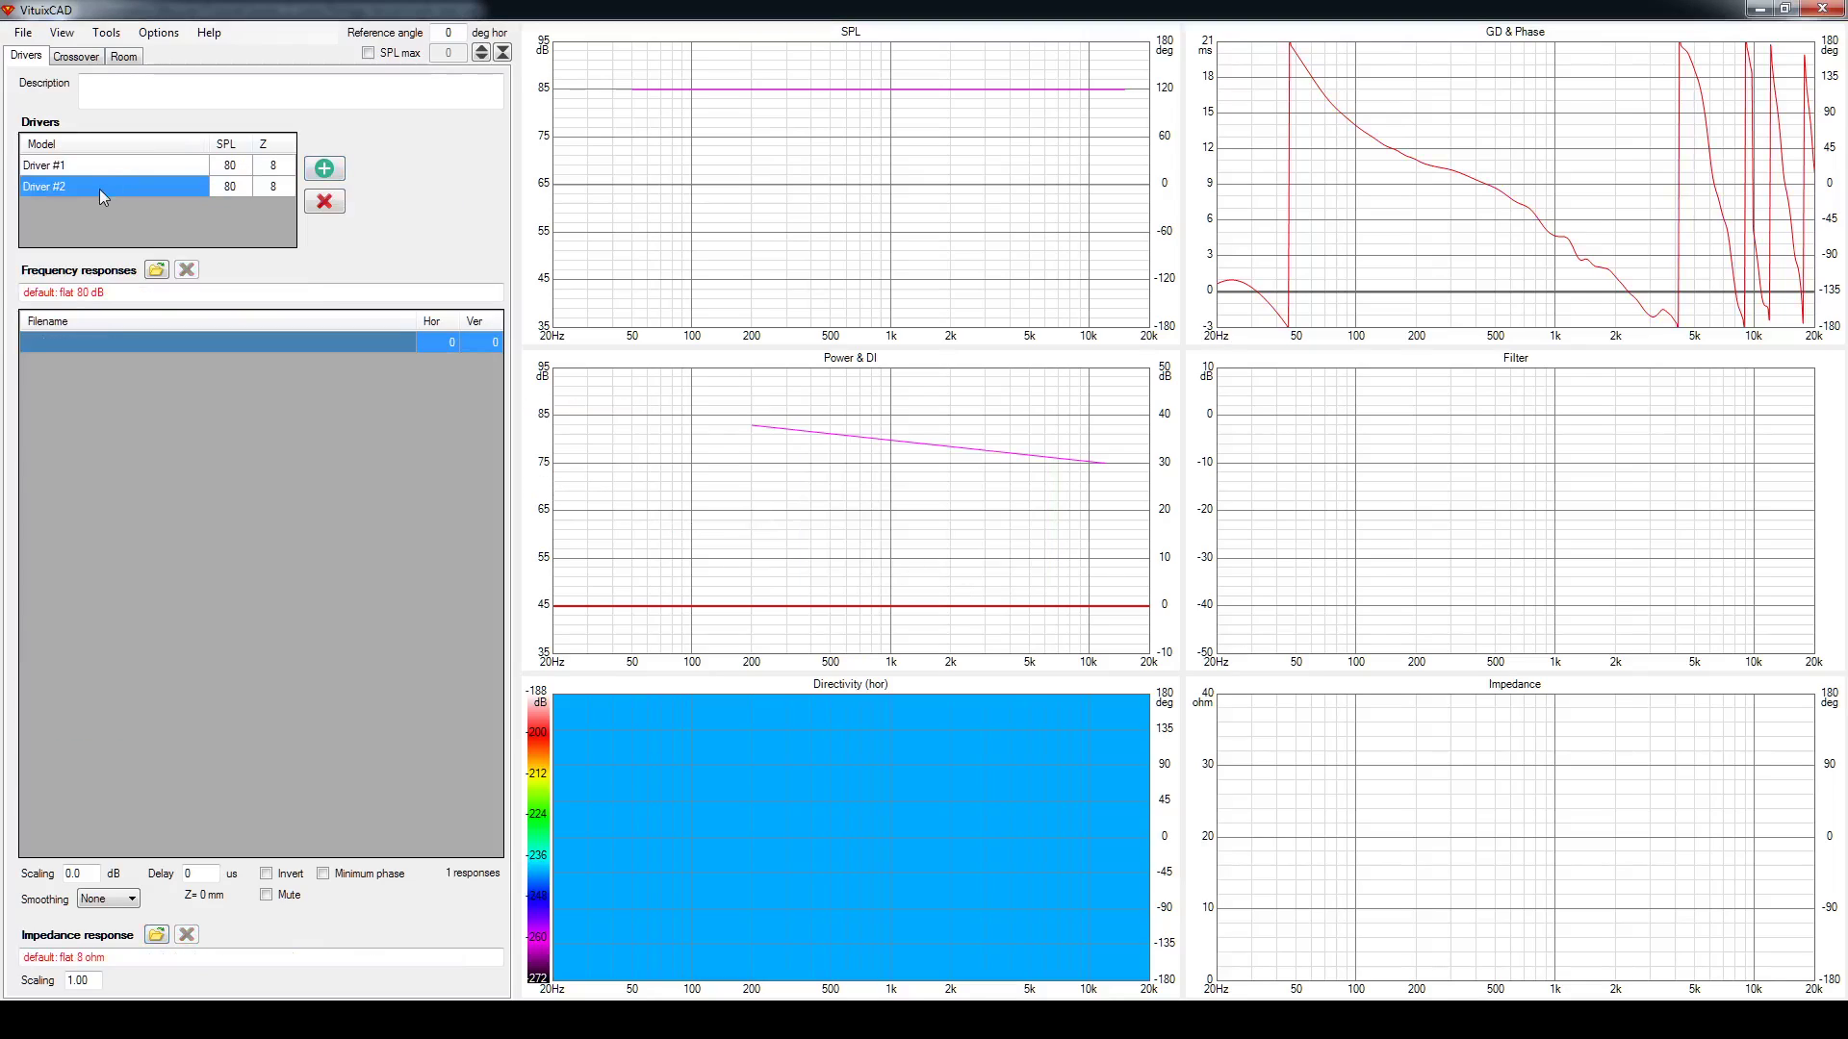
{"action": "left_click", "coordinate": [156, 270]}
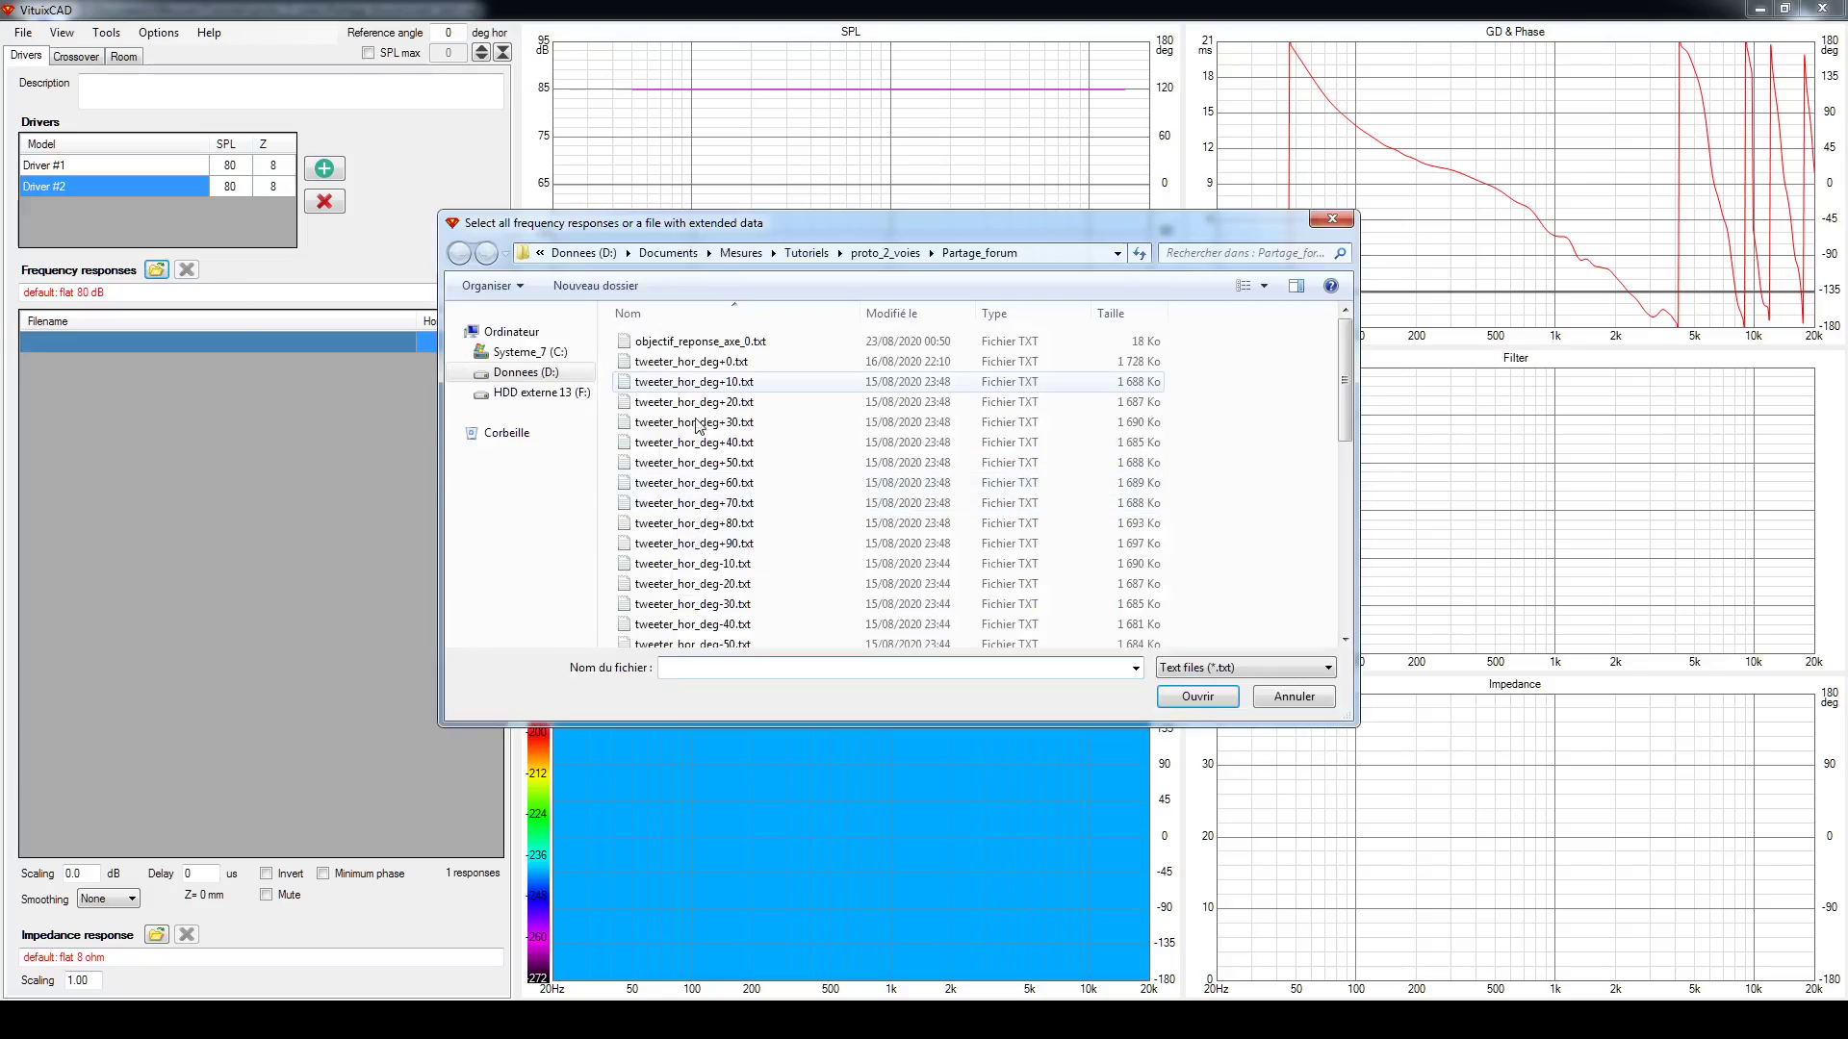
{"action": "left_click", "coordinate": [714, 363]}
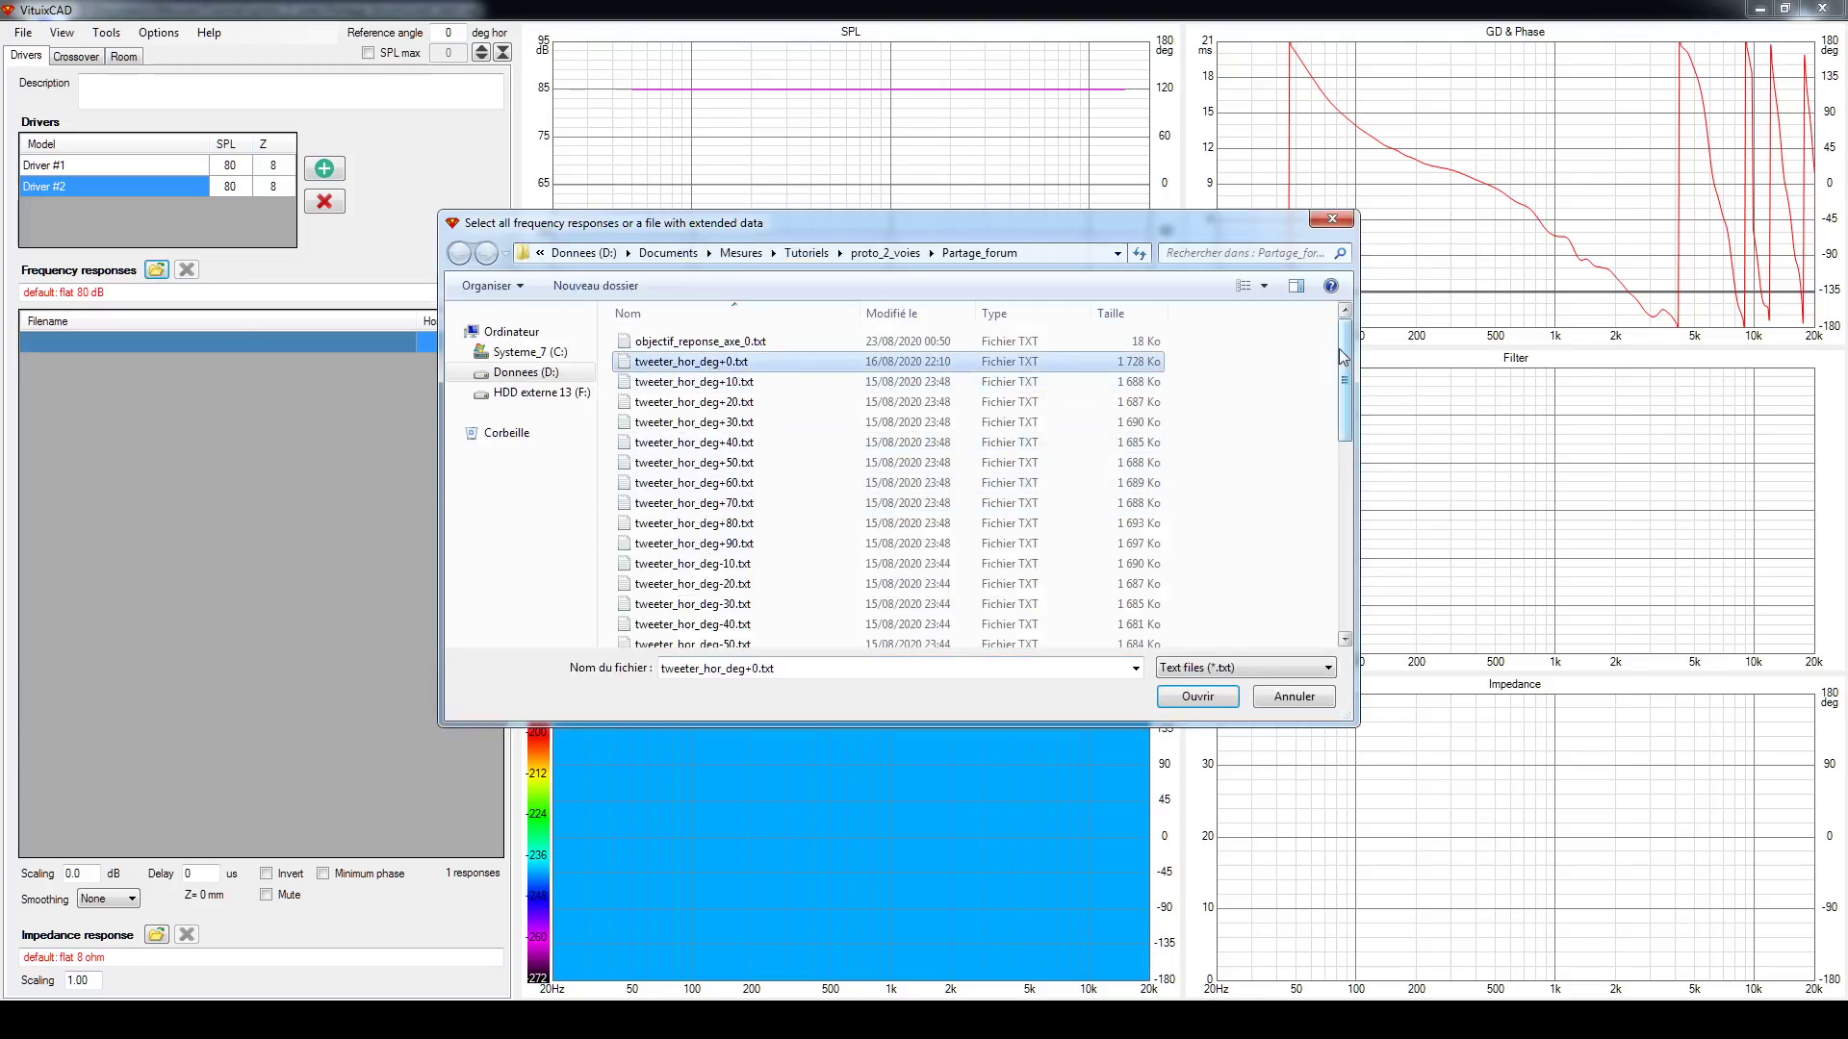
{"action": "left_click_drag", "start_coordinate": [1346, 350], "coordinate": [1350, 408]}
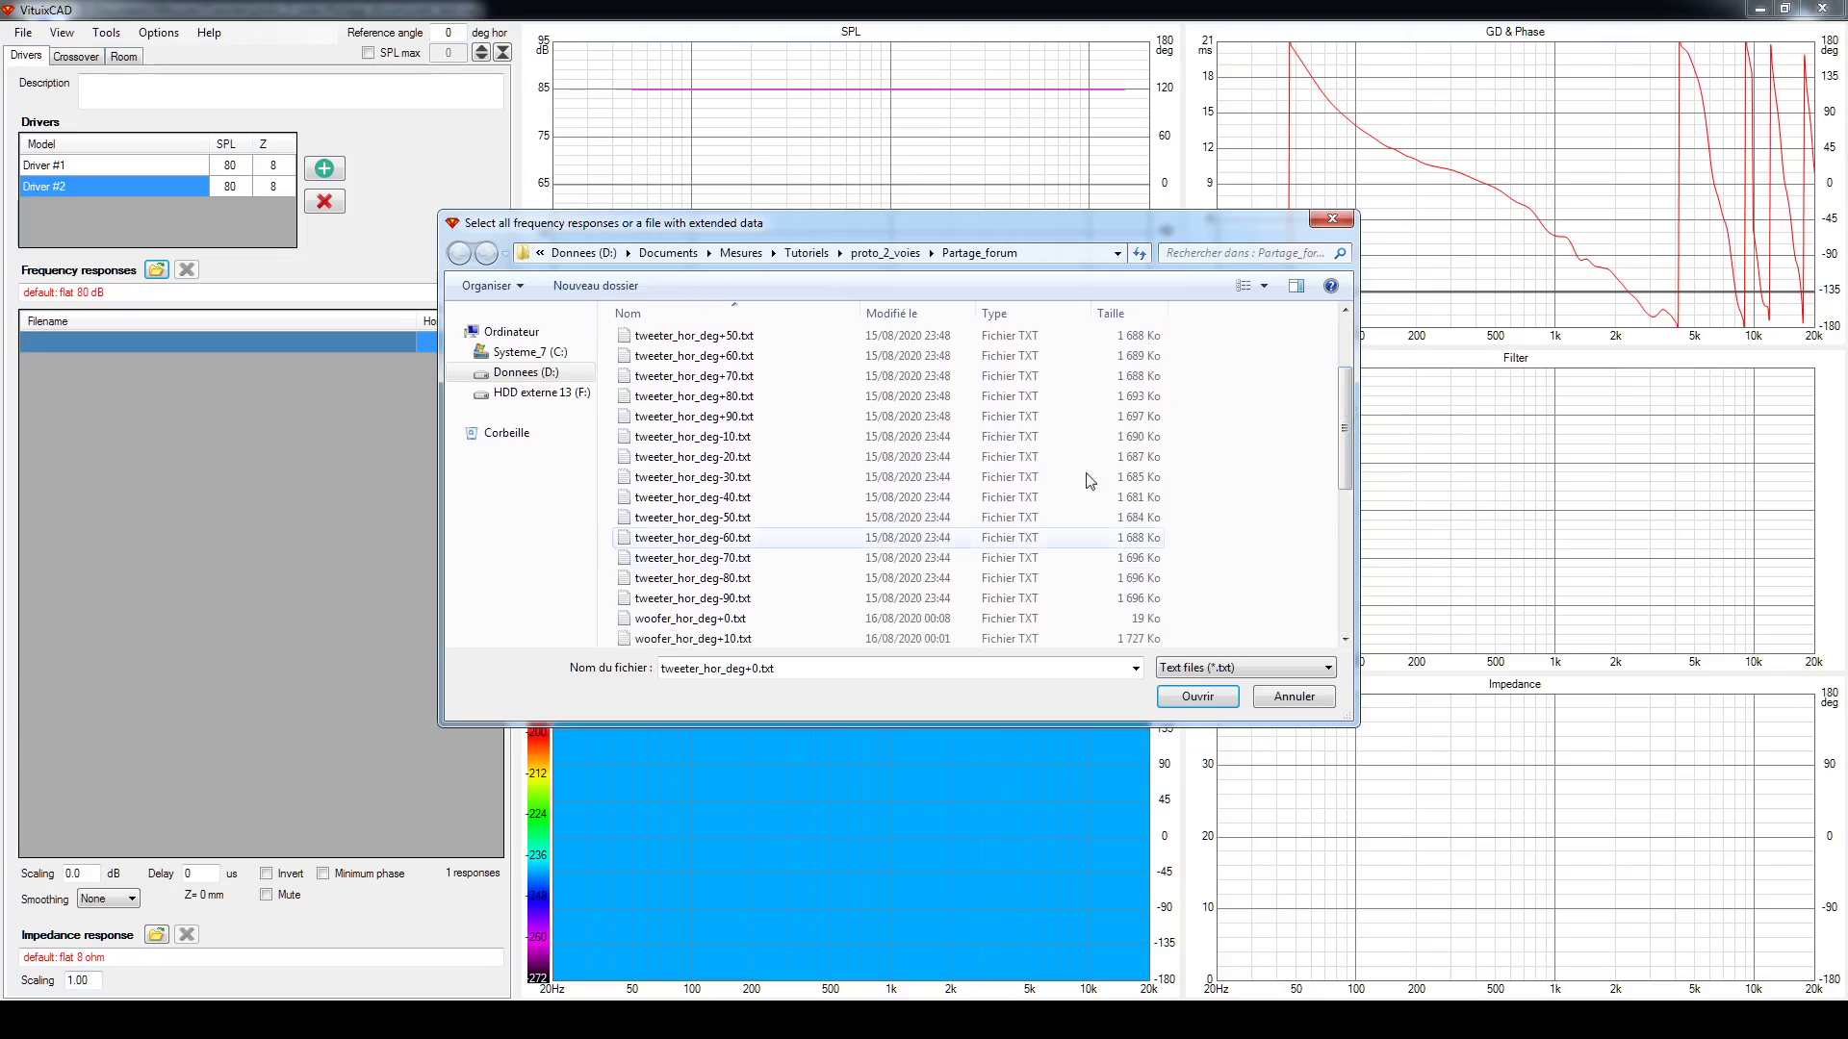
{"action": "left_click", "coordinate": [1080, 601], "text": "shift"}
{"action": "left_click", "coordinate": [1197, 697]}
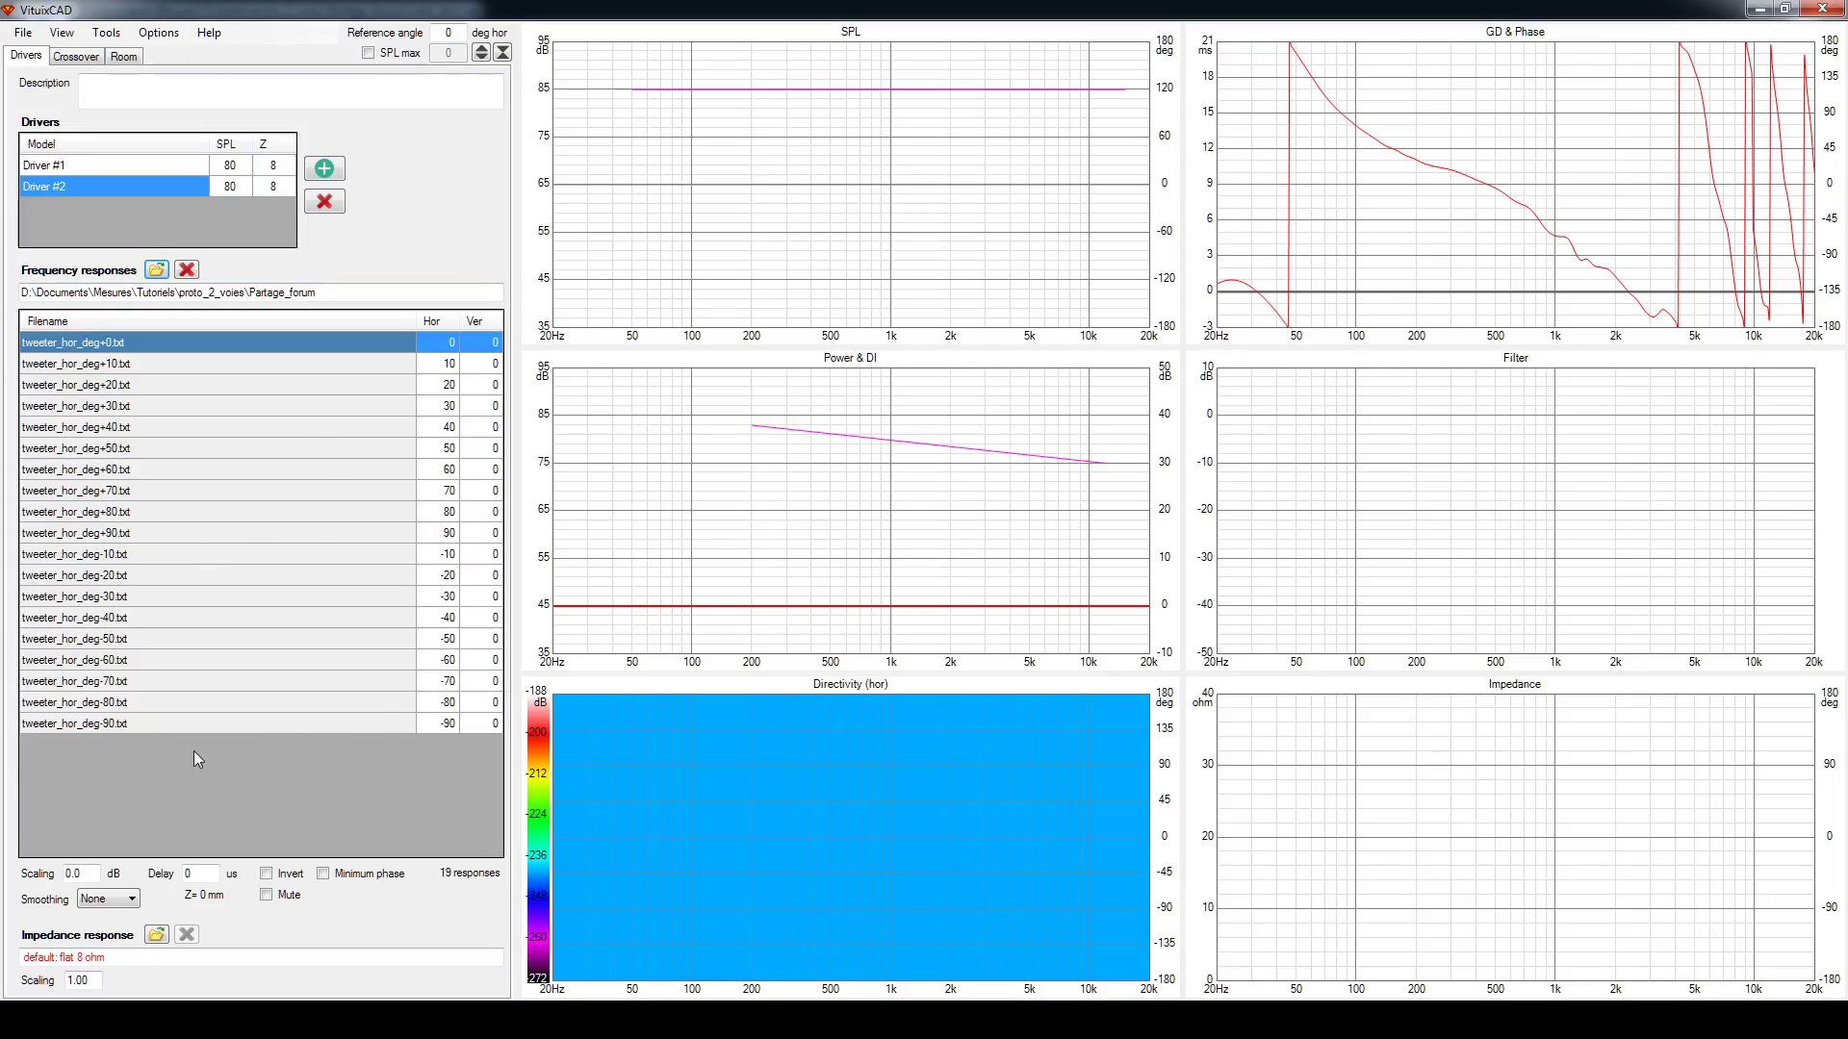
Load impedance_tweeter_box-br.zma as the second driver's impedance response
{"action": "left_click", "coordinate": [156, 934]}
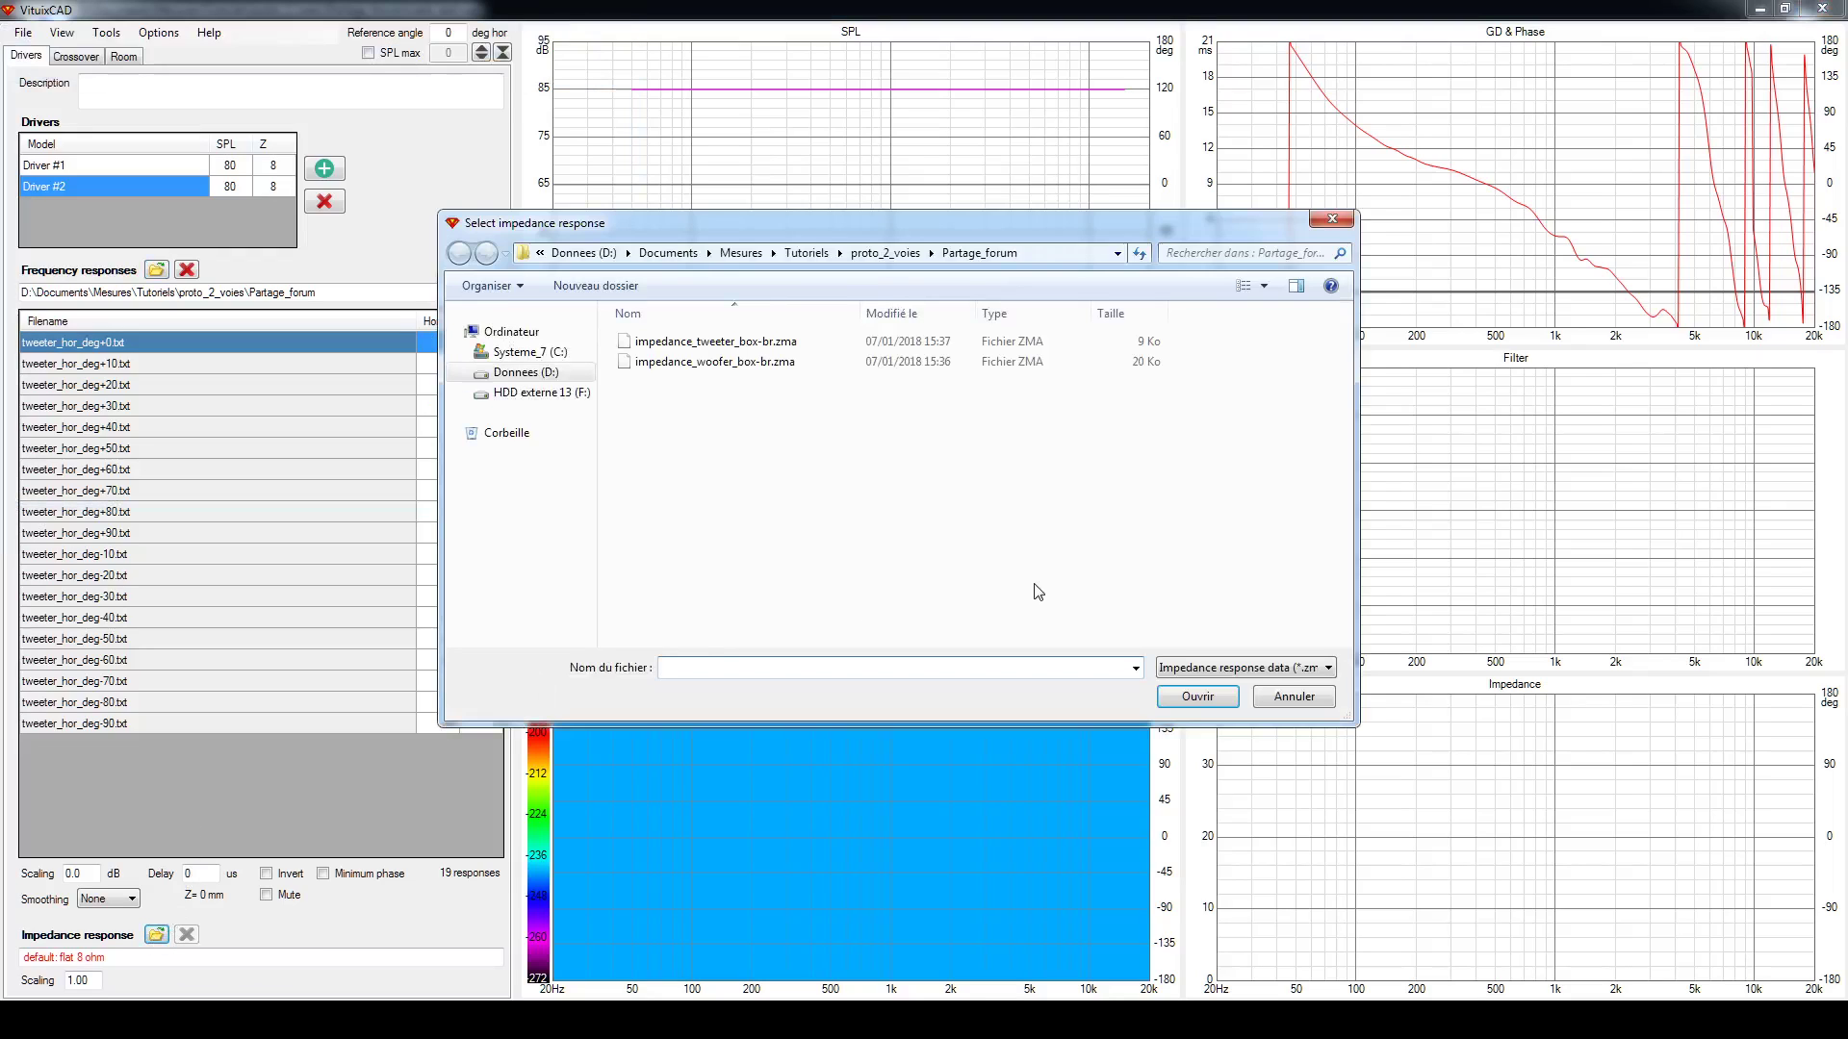
{"action": "double_click", "coordinate": [727, 343]}
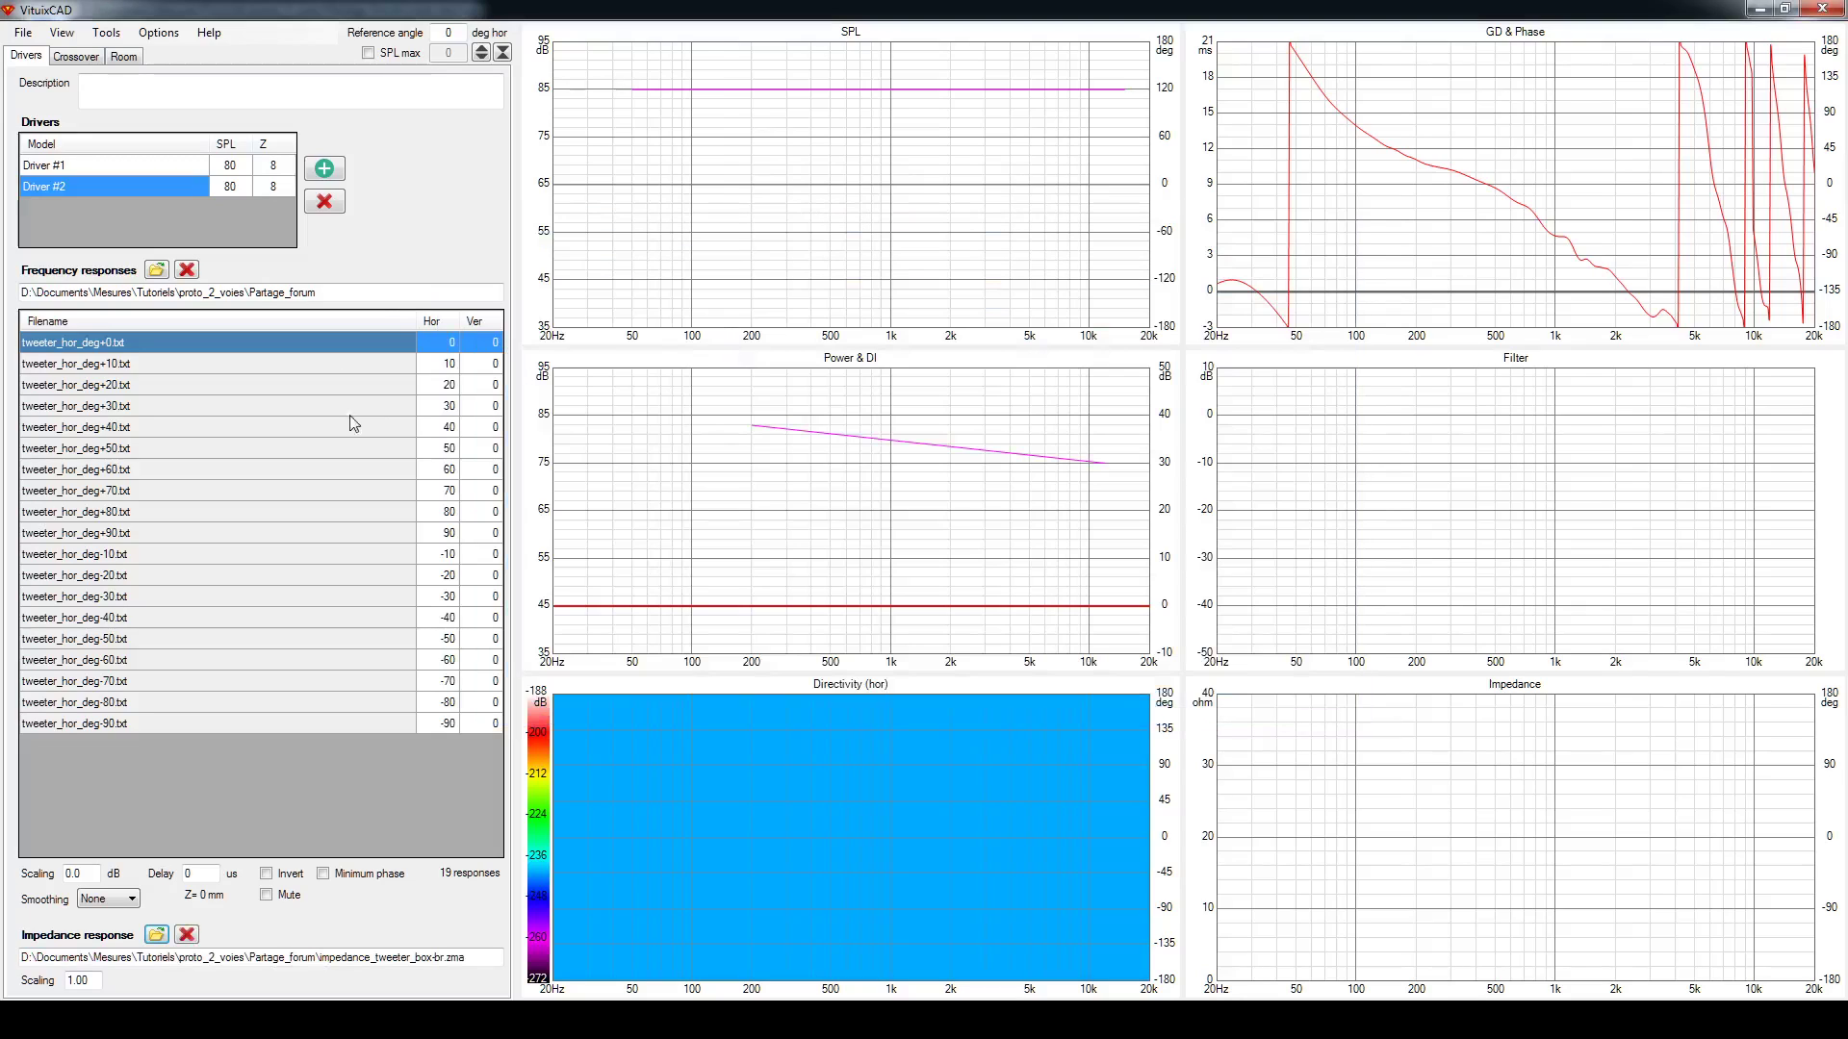
{"action": "left_click", "coordinate": [82, 169]}
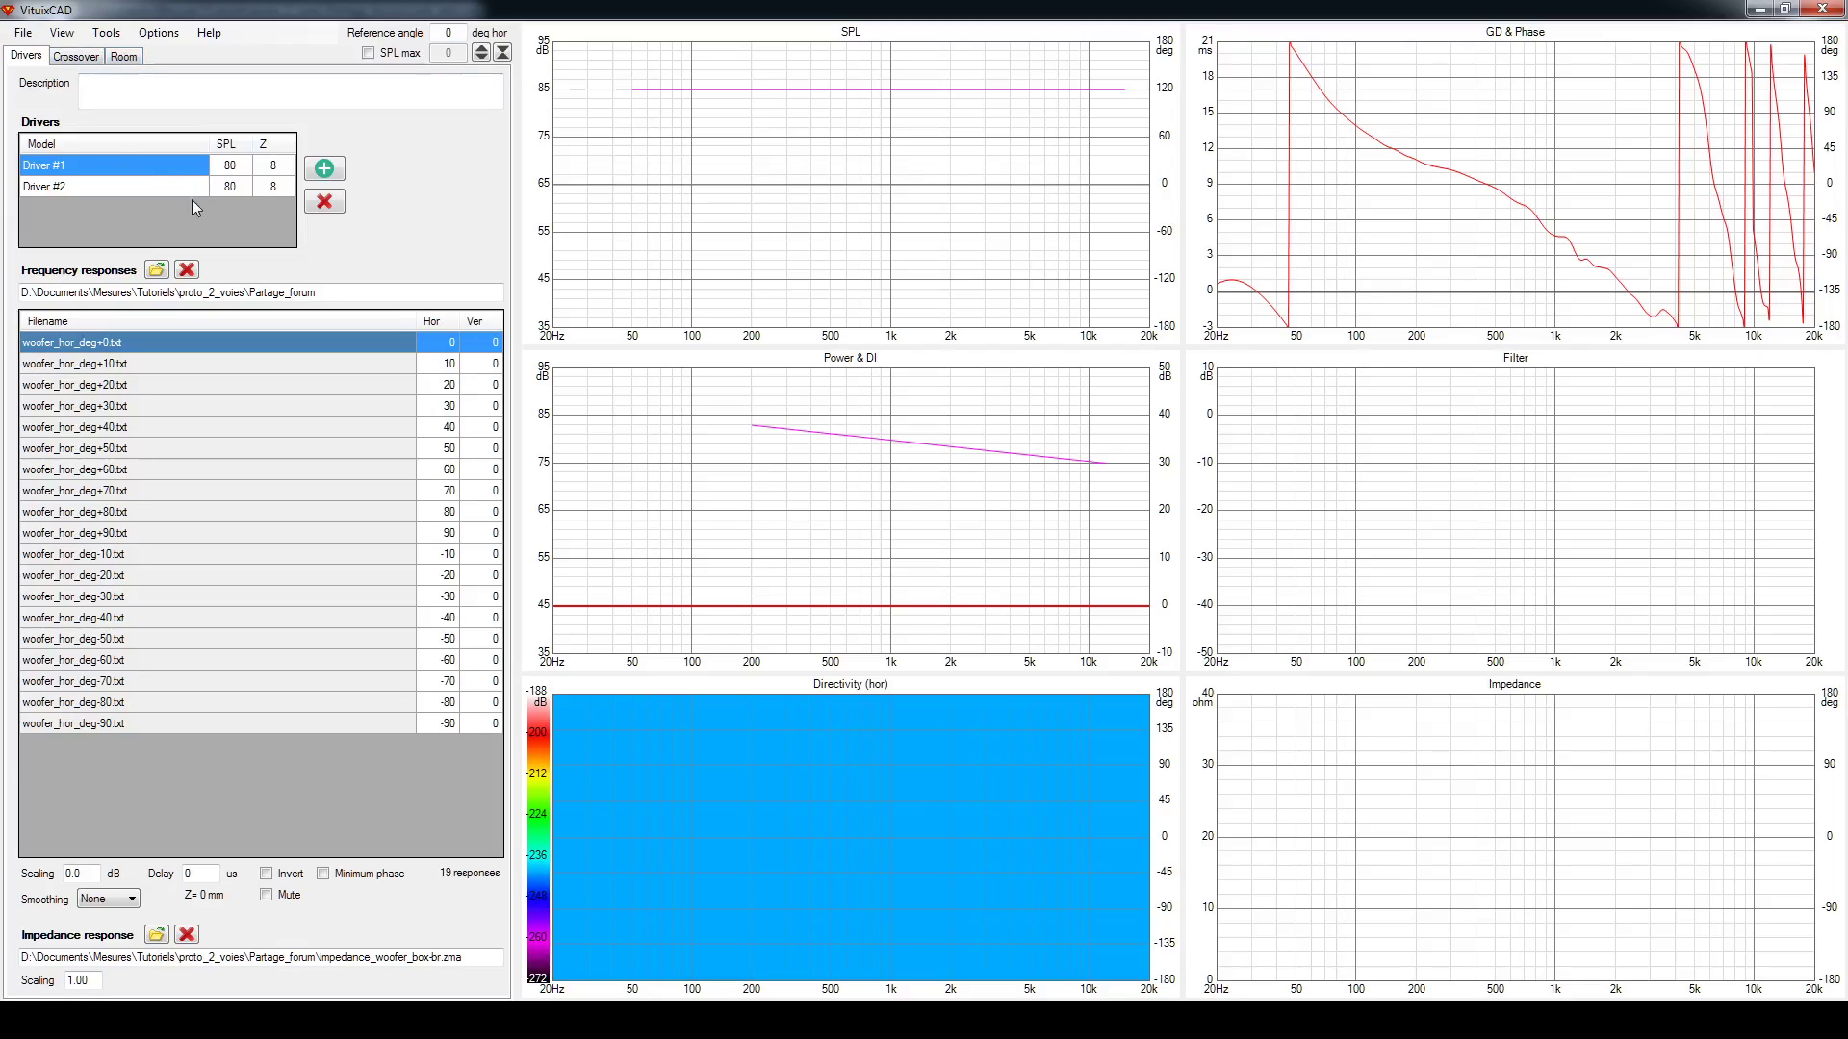
{"action": "left_click", "coordinate": [61, 162]}
{"action": "left_click_drag", "start_coordinate": [69, 165], "coordinate": [32, 168]}
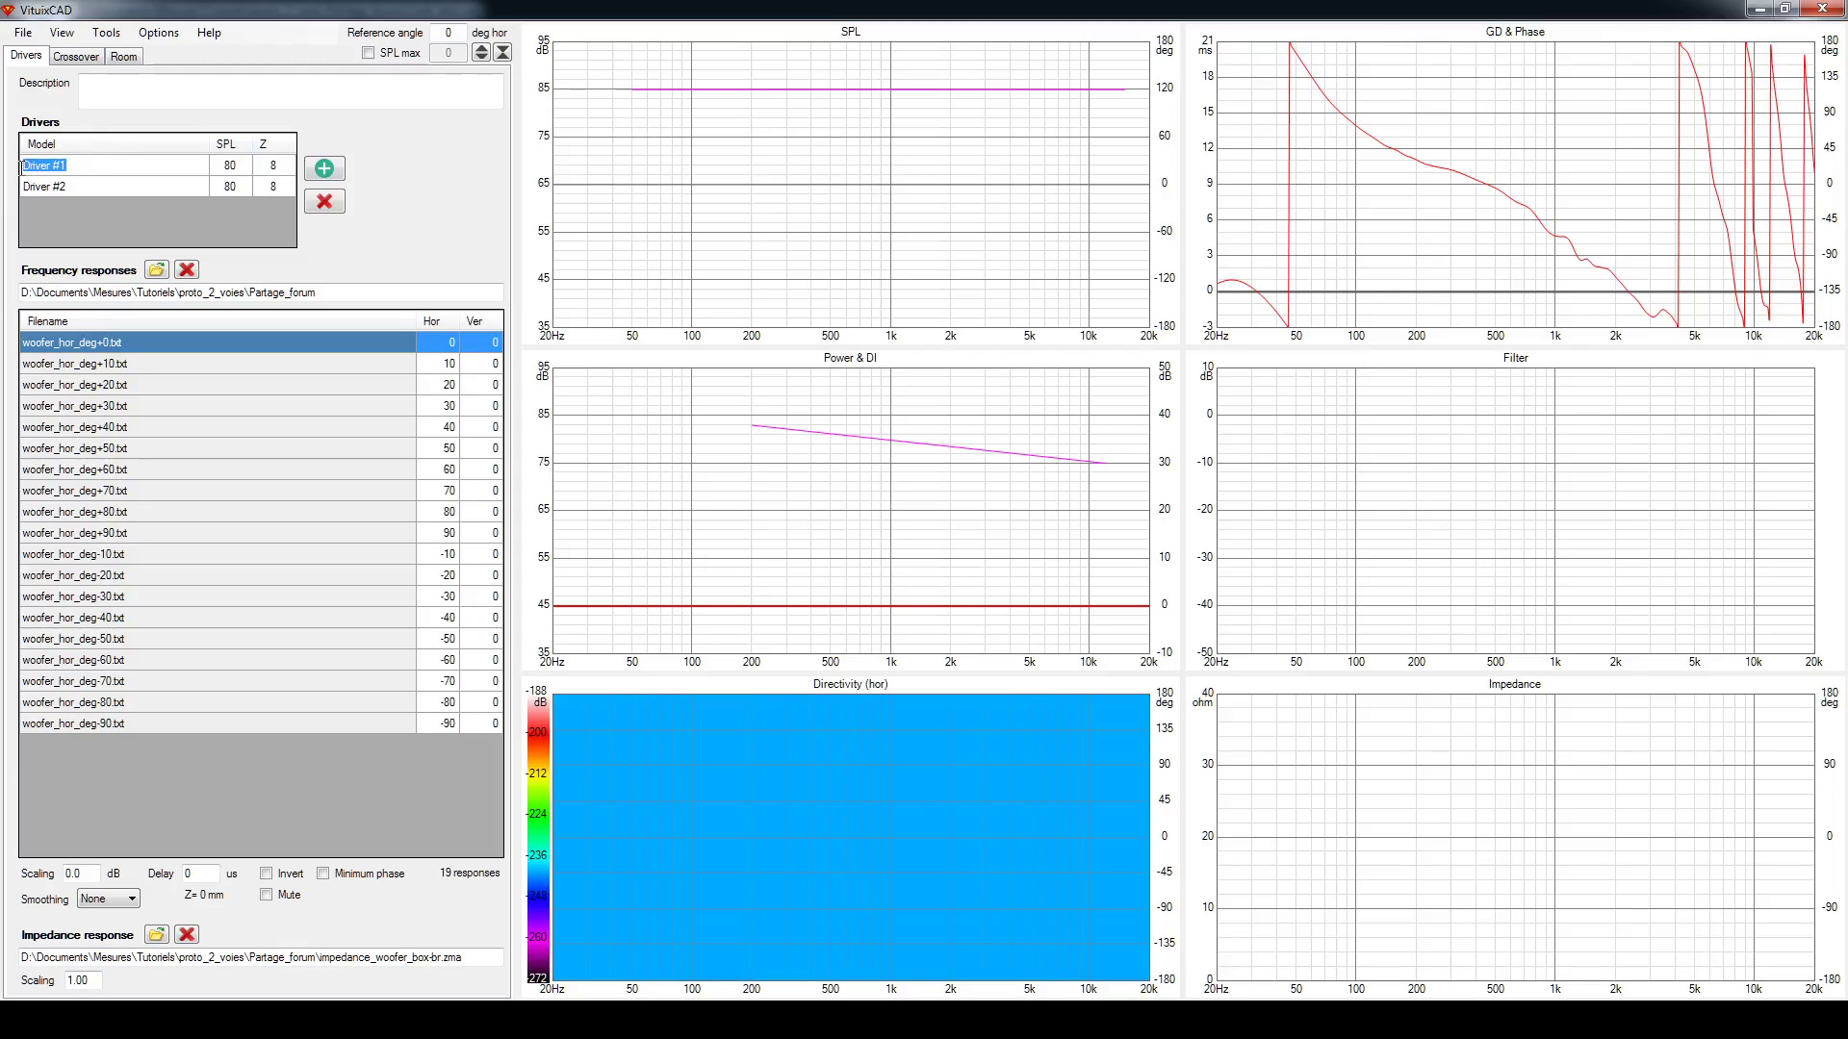
{"action": "left_click", "coordinate": [85, 168]}
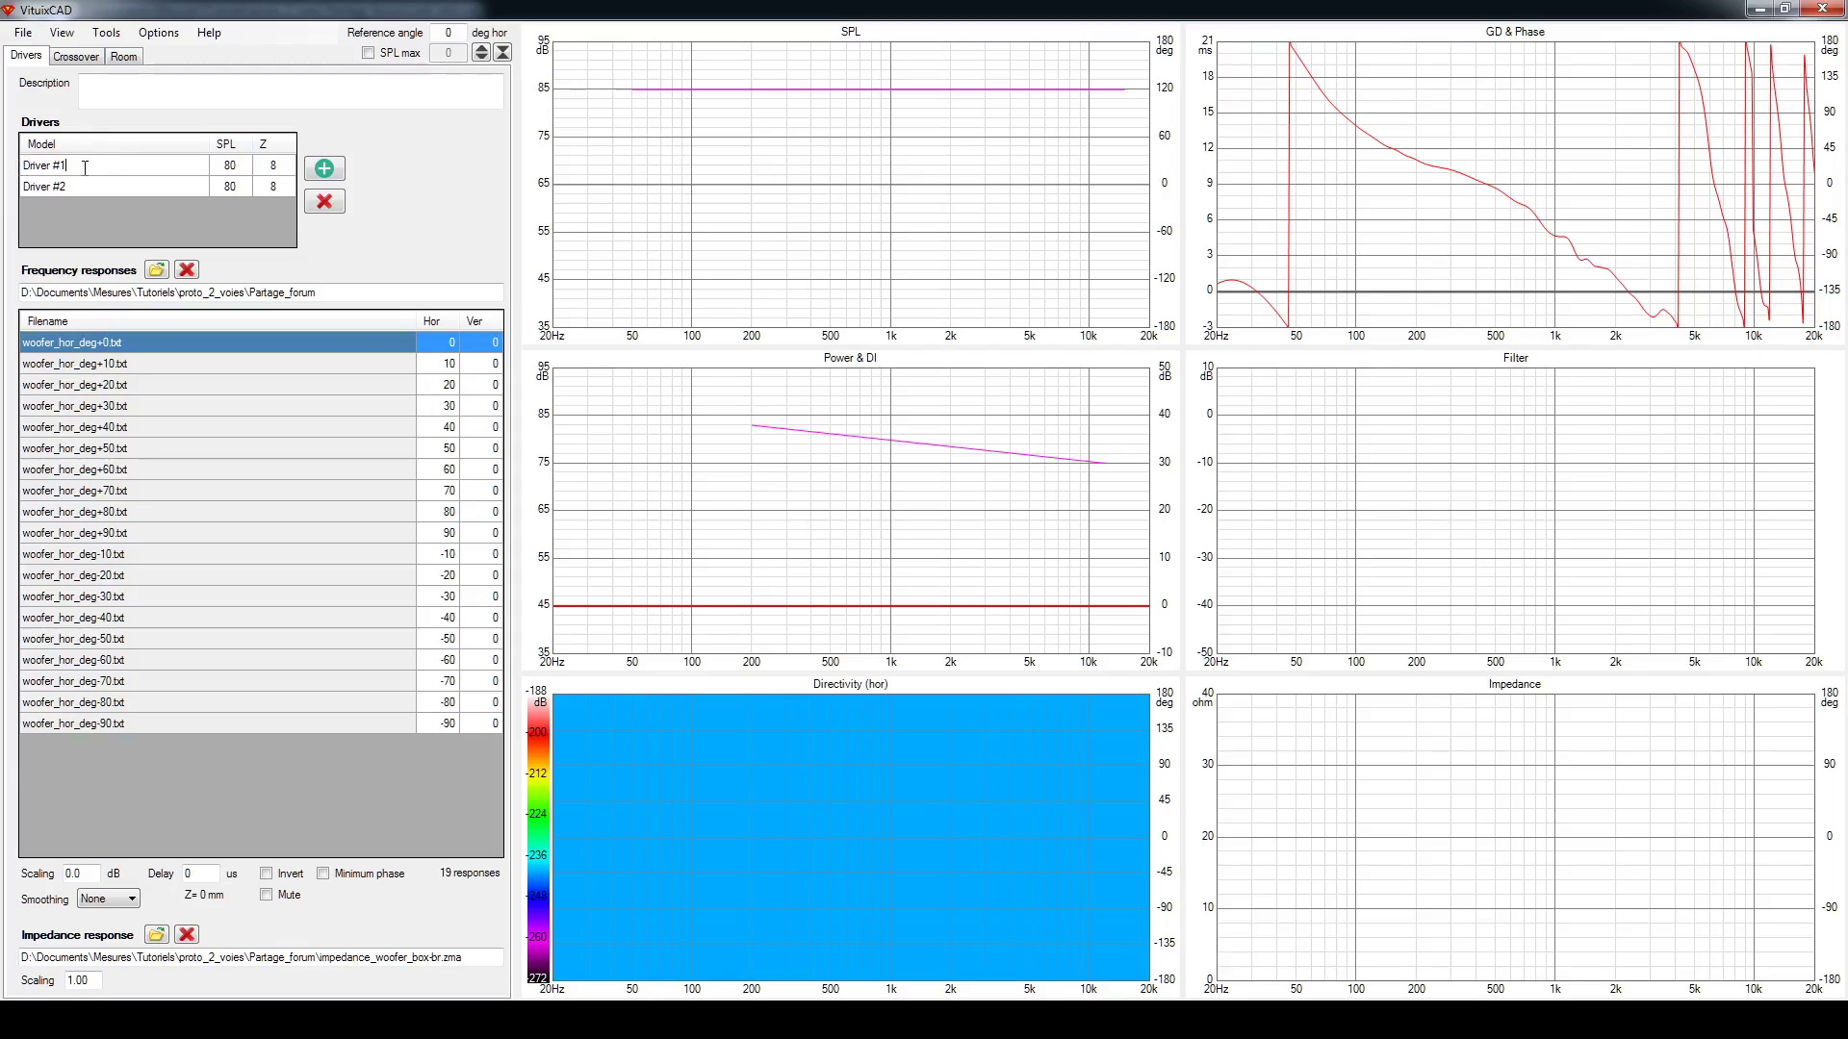
Check the D1 speaker in the crossover schematic against Driver #1 in the driver list
{"action": "left_click", "coordinate": [77, 57]}
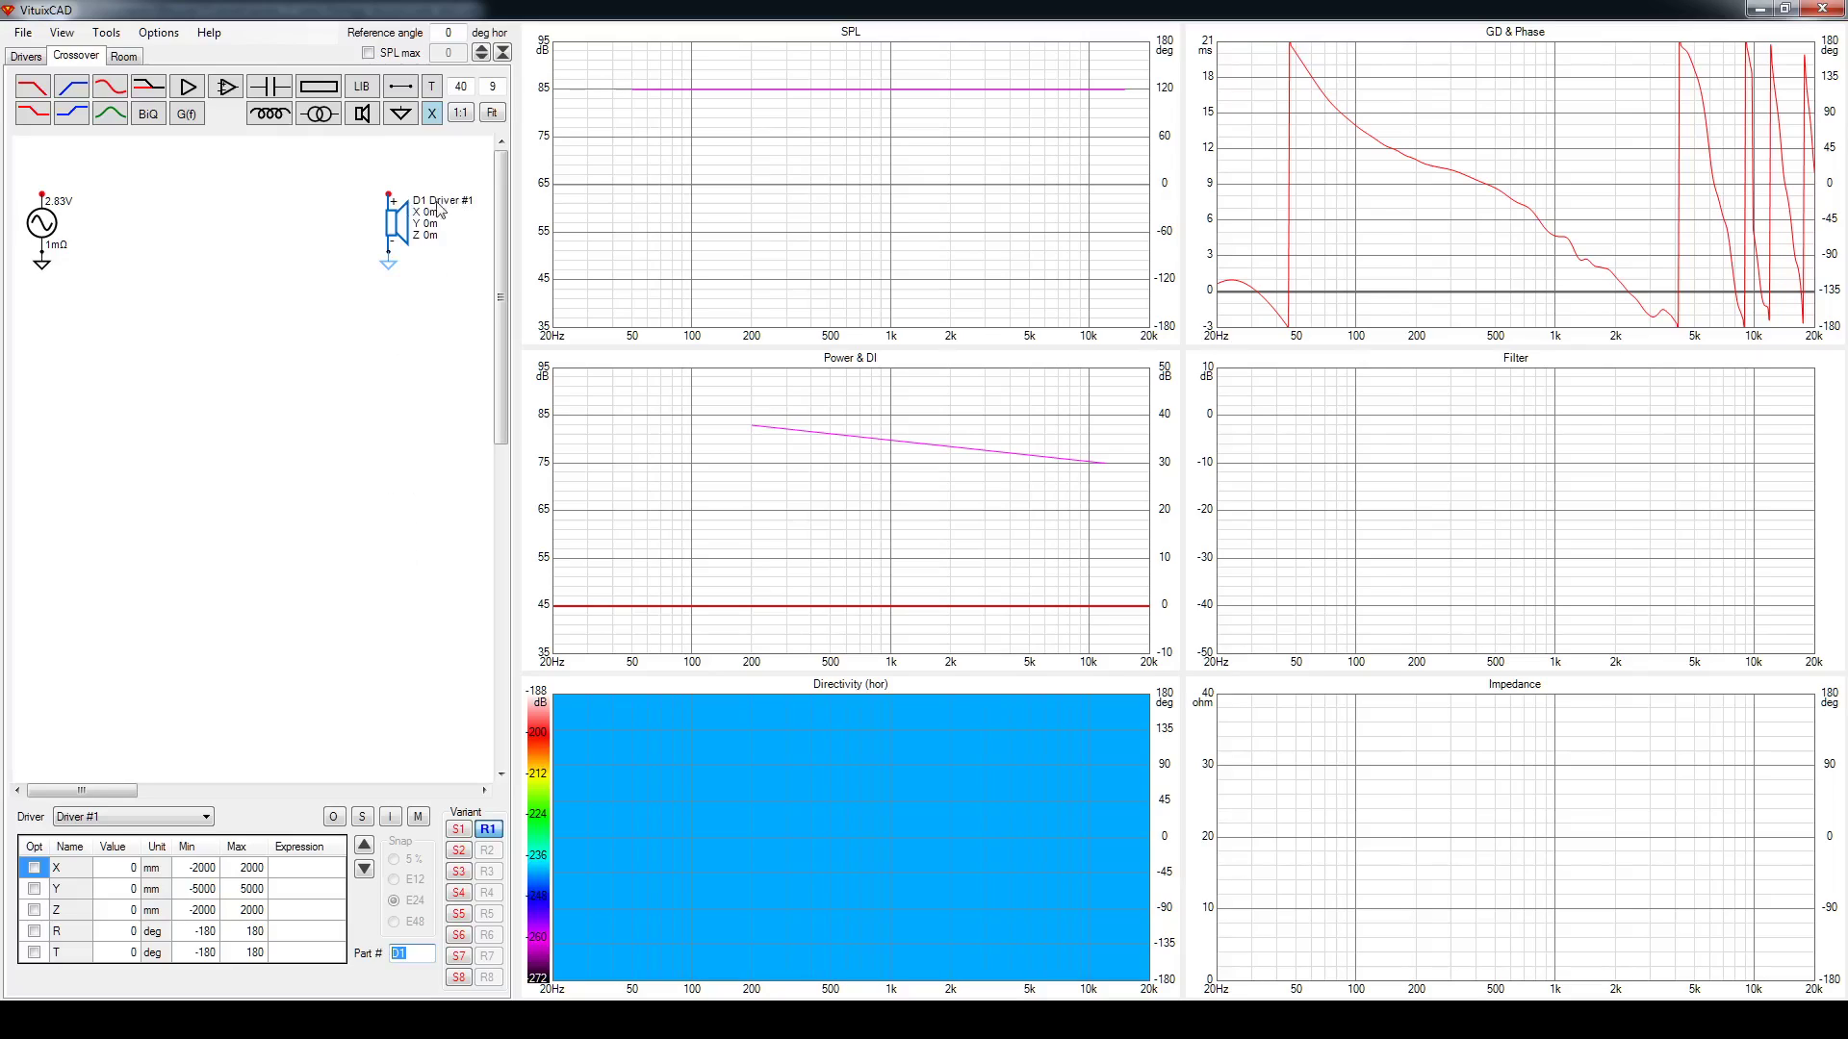
{"action": "left_click", "coordinate": [292, 204]}
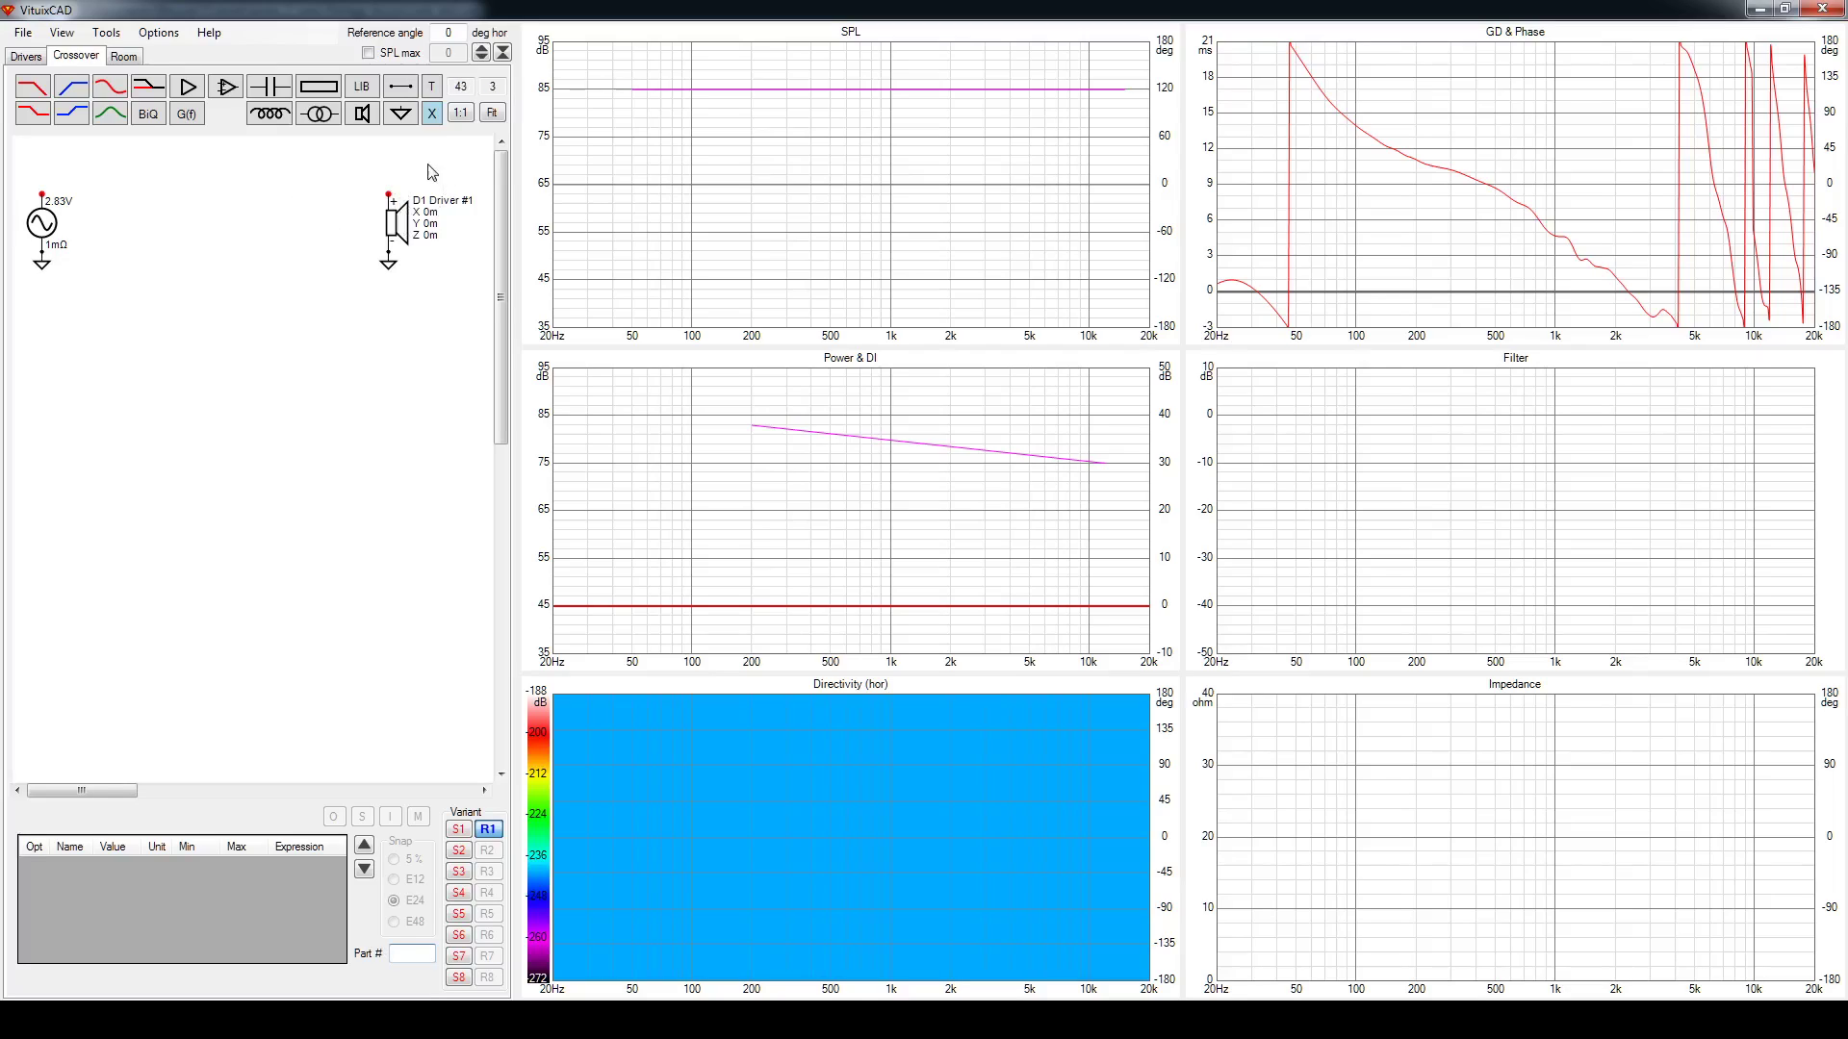
{"action": "left_click", "coordinate": [26, 57]}
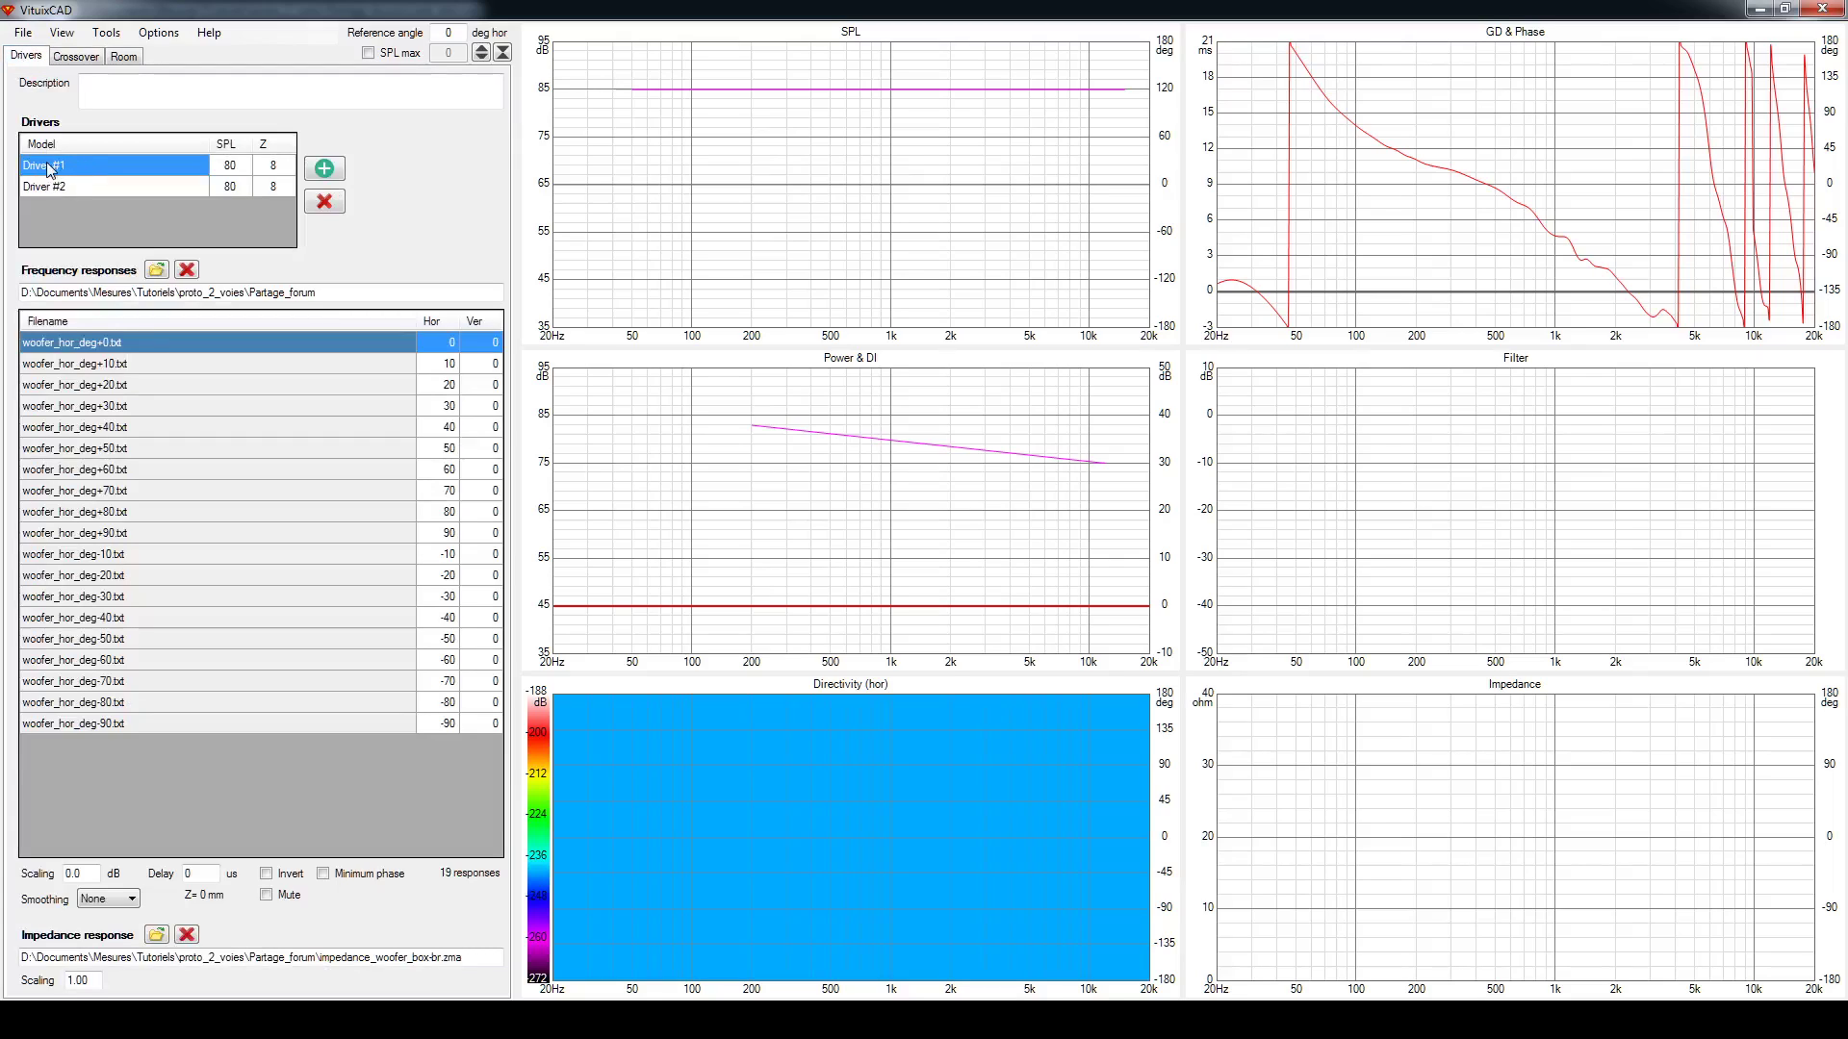
{"action": "left_click", "coordinate": [65, 58]}
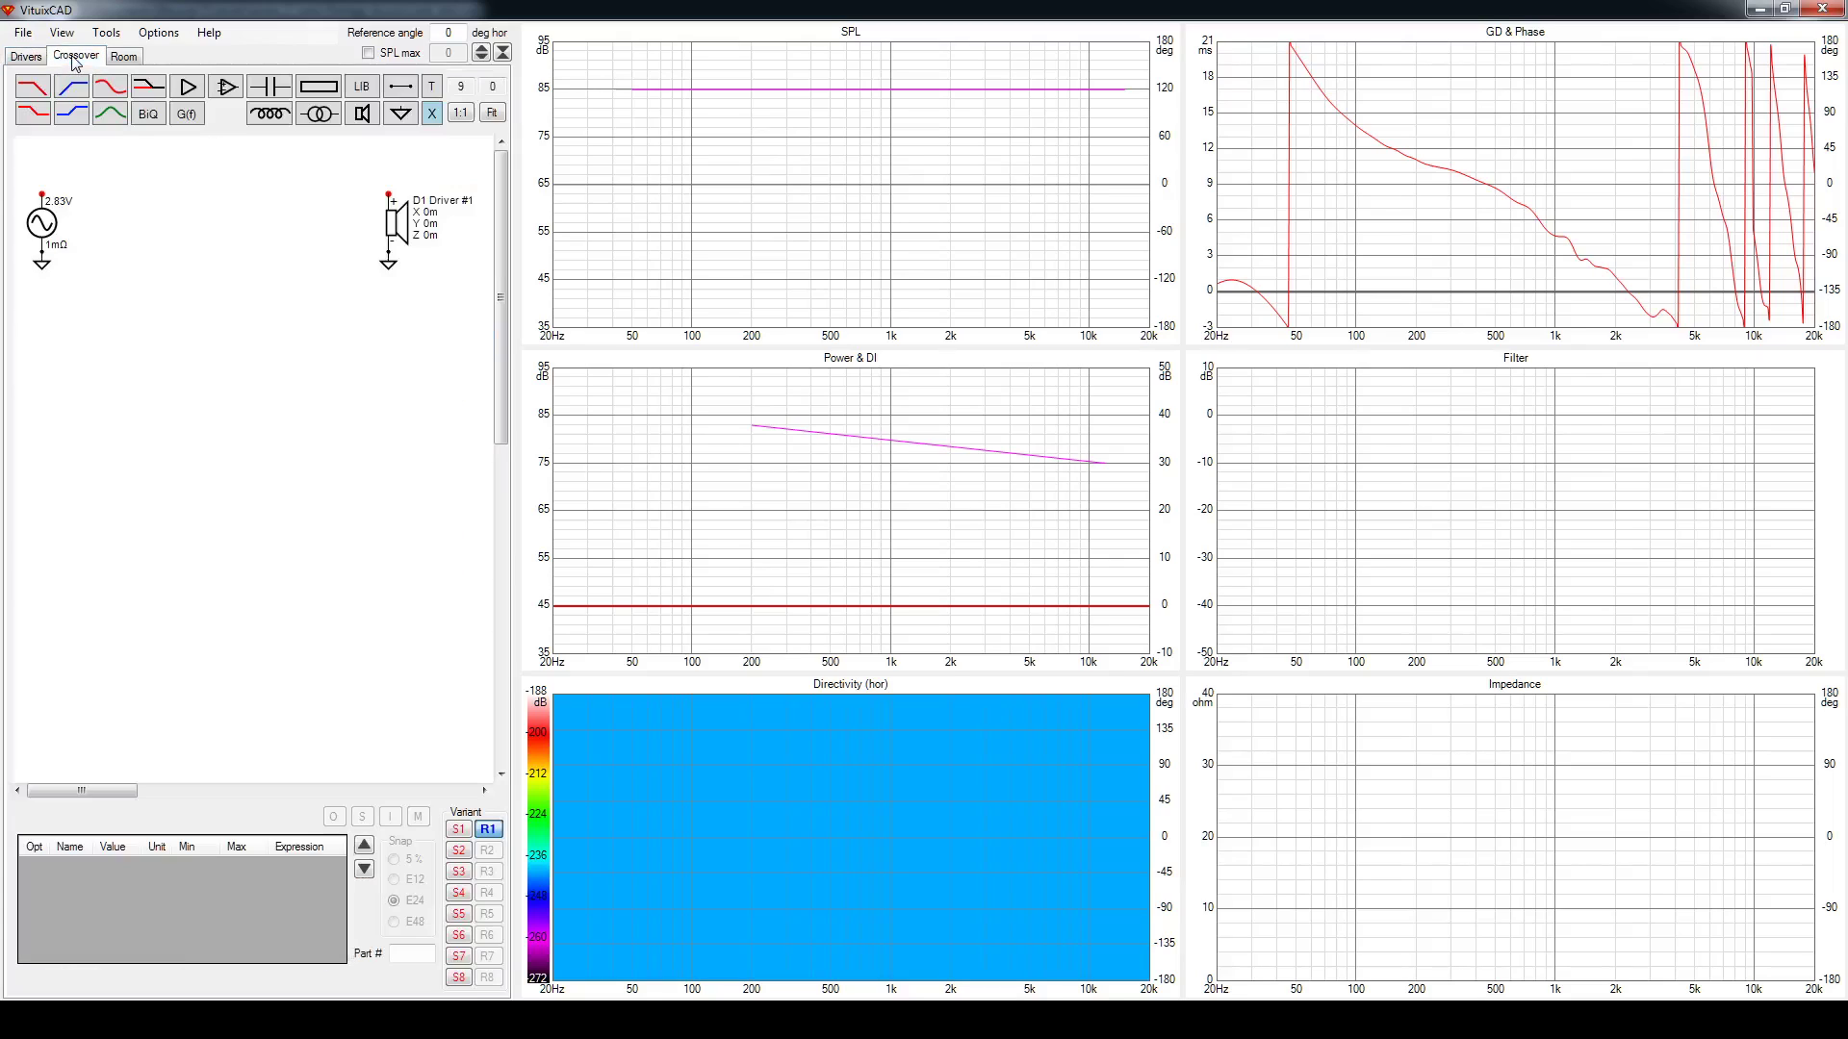
Assign Driver #1 to the D1 speaker in the crossover schematic
{"action": "left_click", "coordinate": [403, 227]}
{"action": "left_click", "coordinate": [144, 818]}
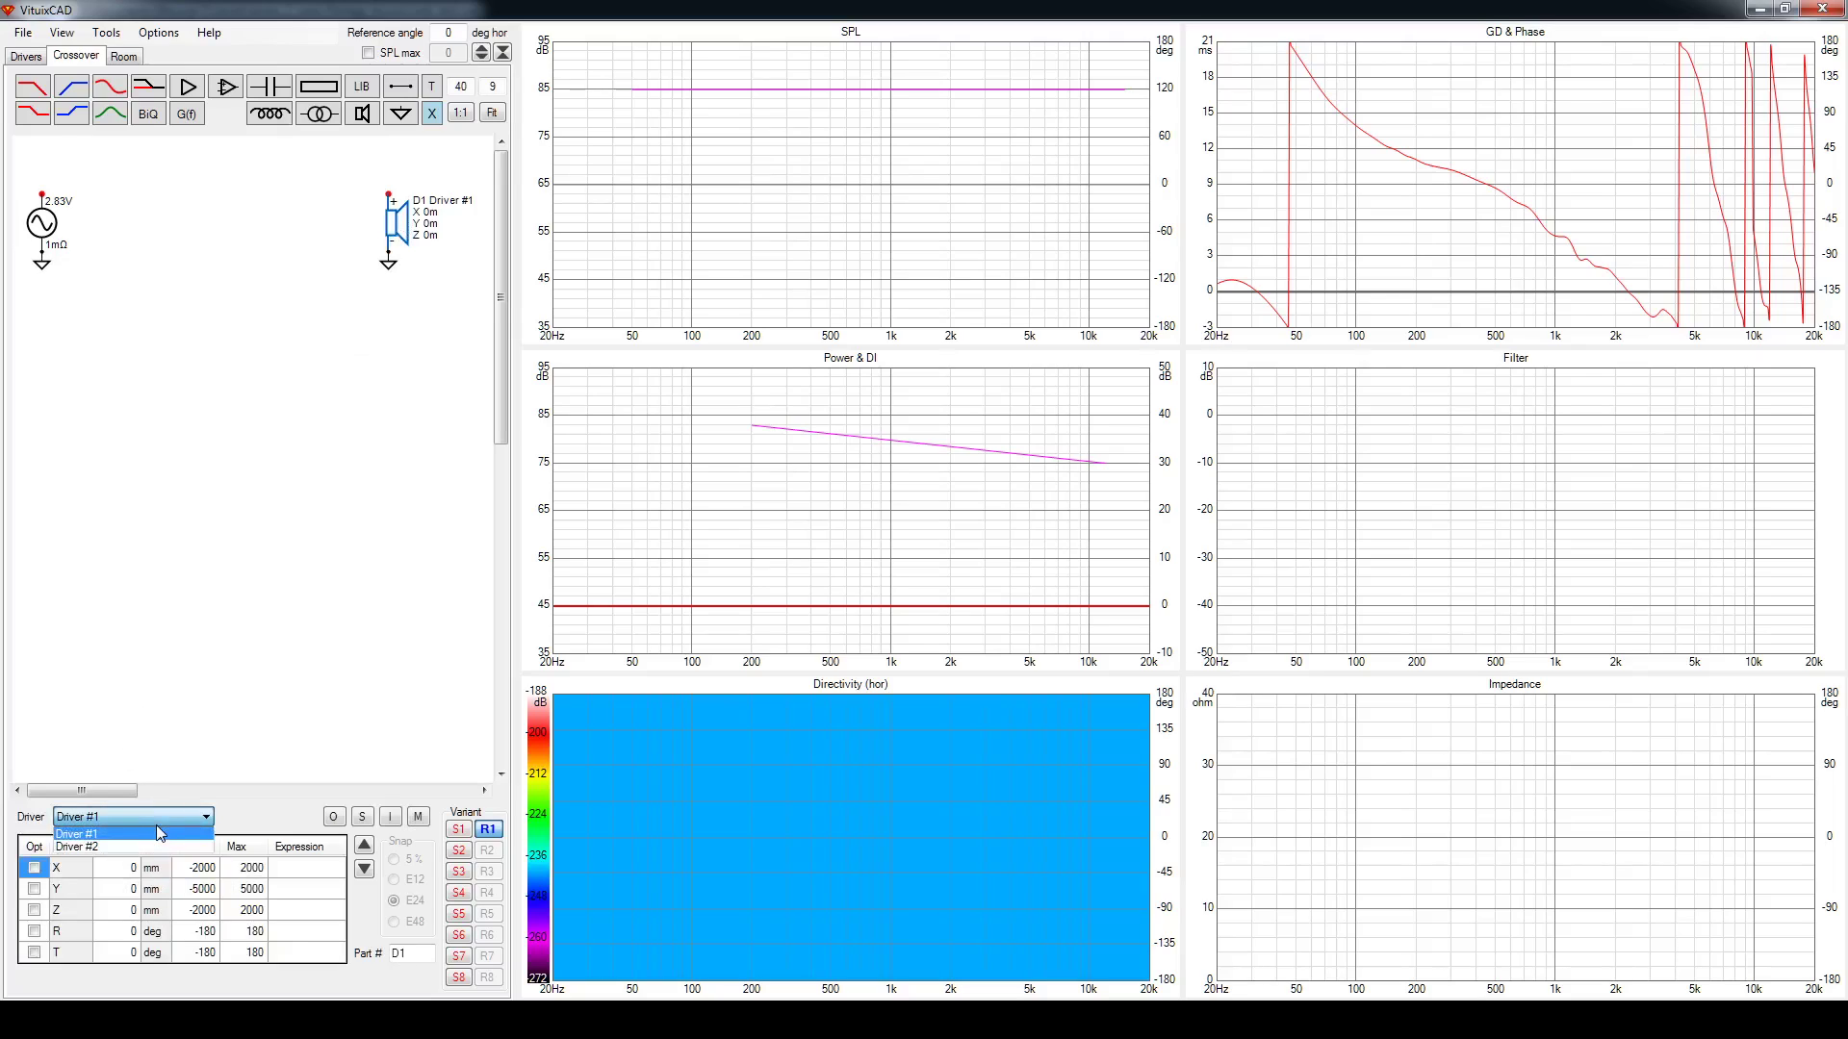
{"action": "left_click", "coordinate": [107, 834]}
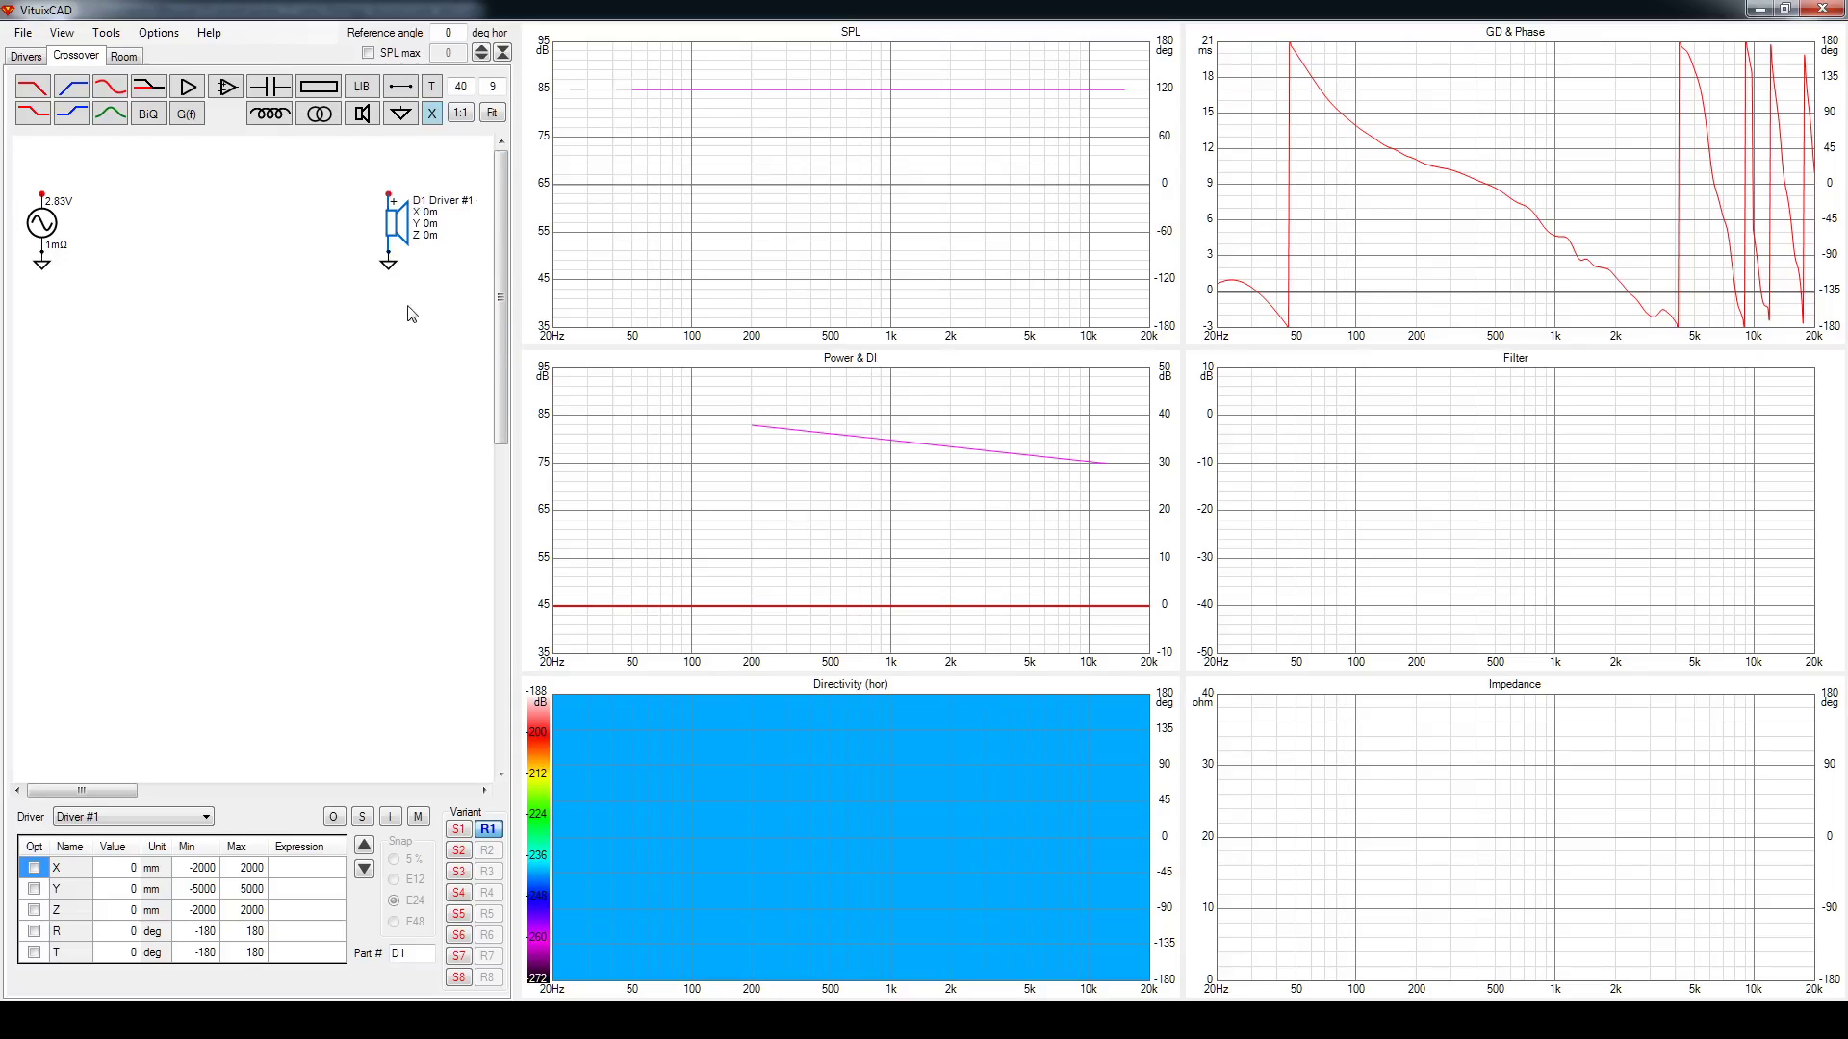
{"action": "left_click", "coordinate": [132, 818]}
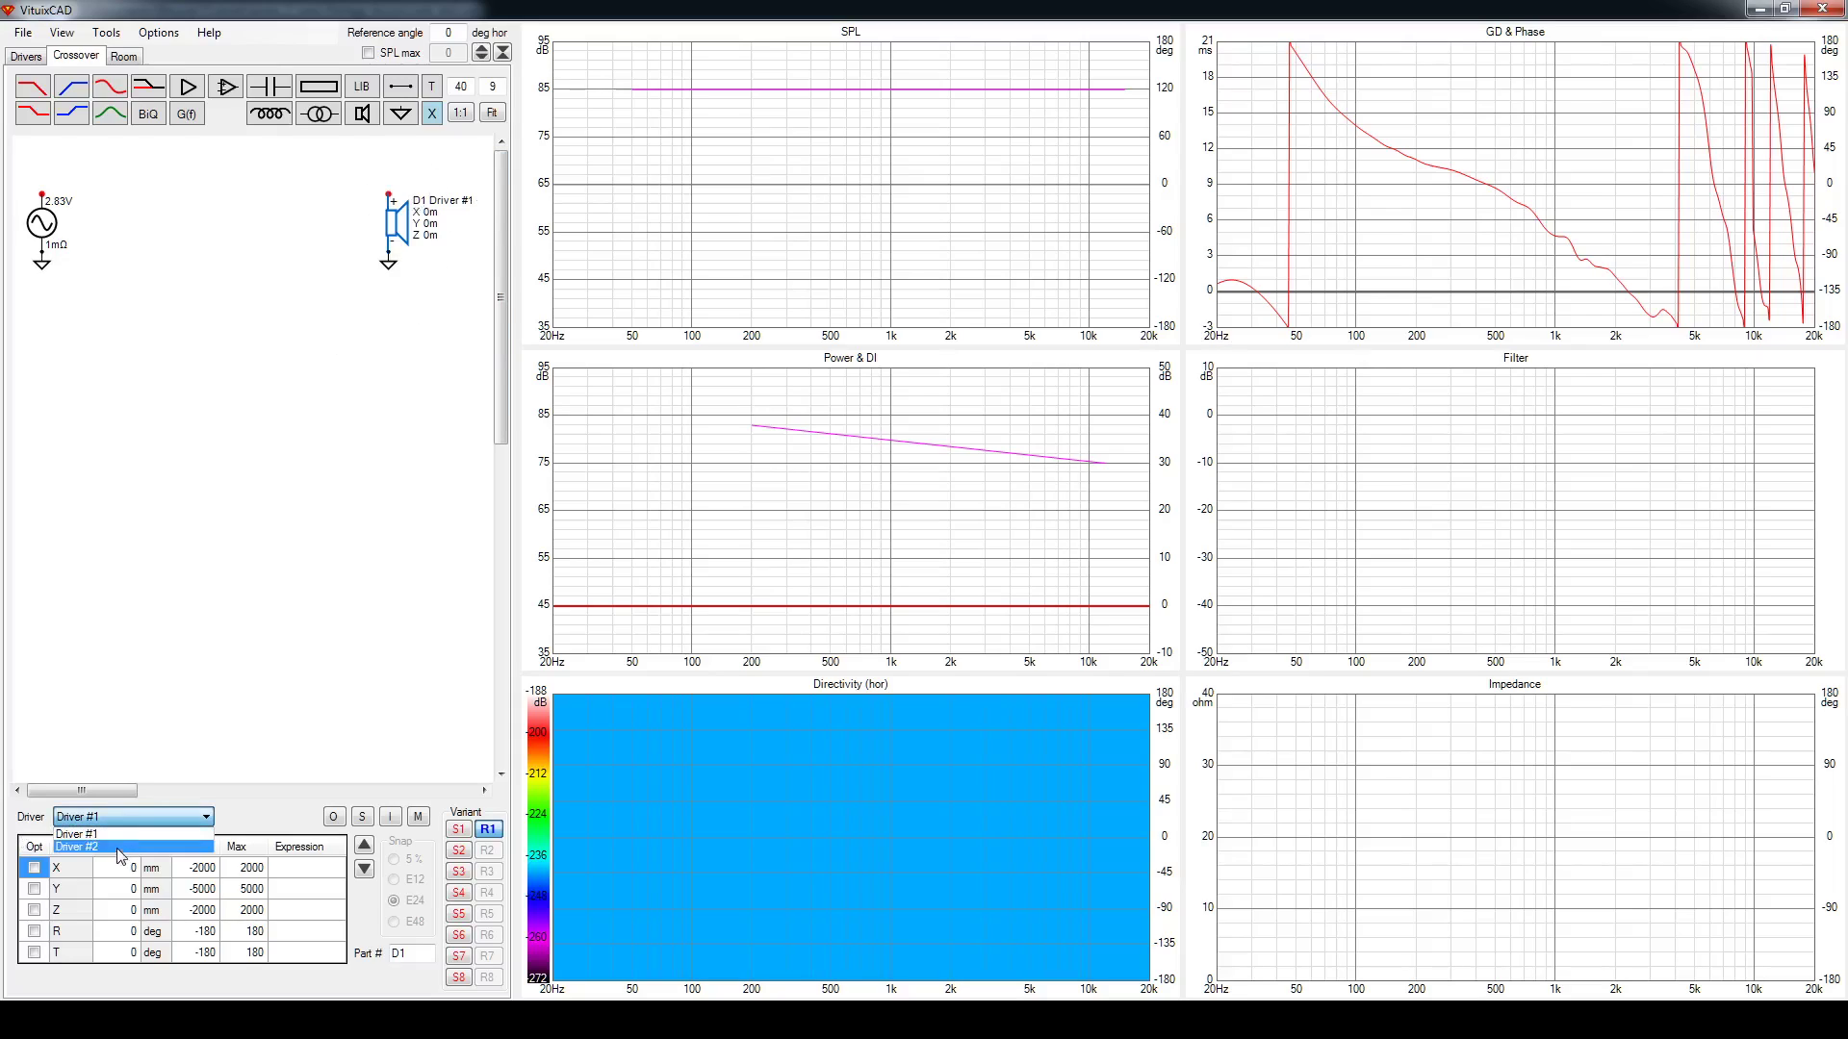
{"action": "left_click", "coordinate": [124, 835]}
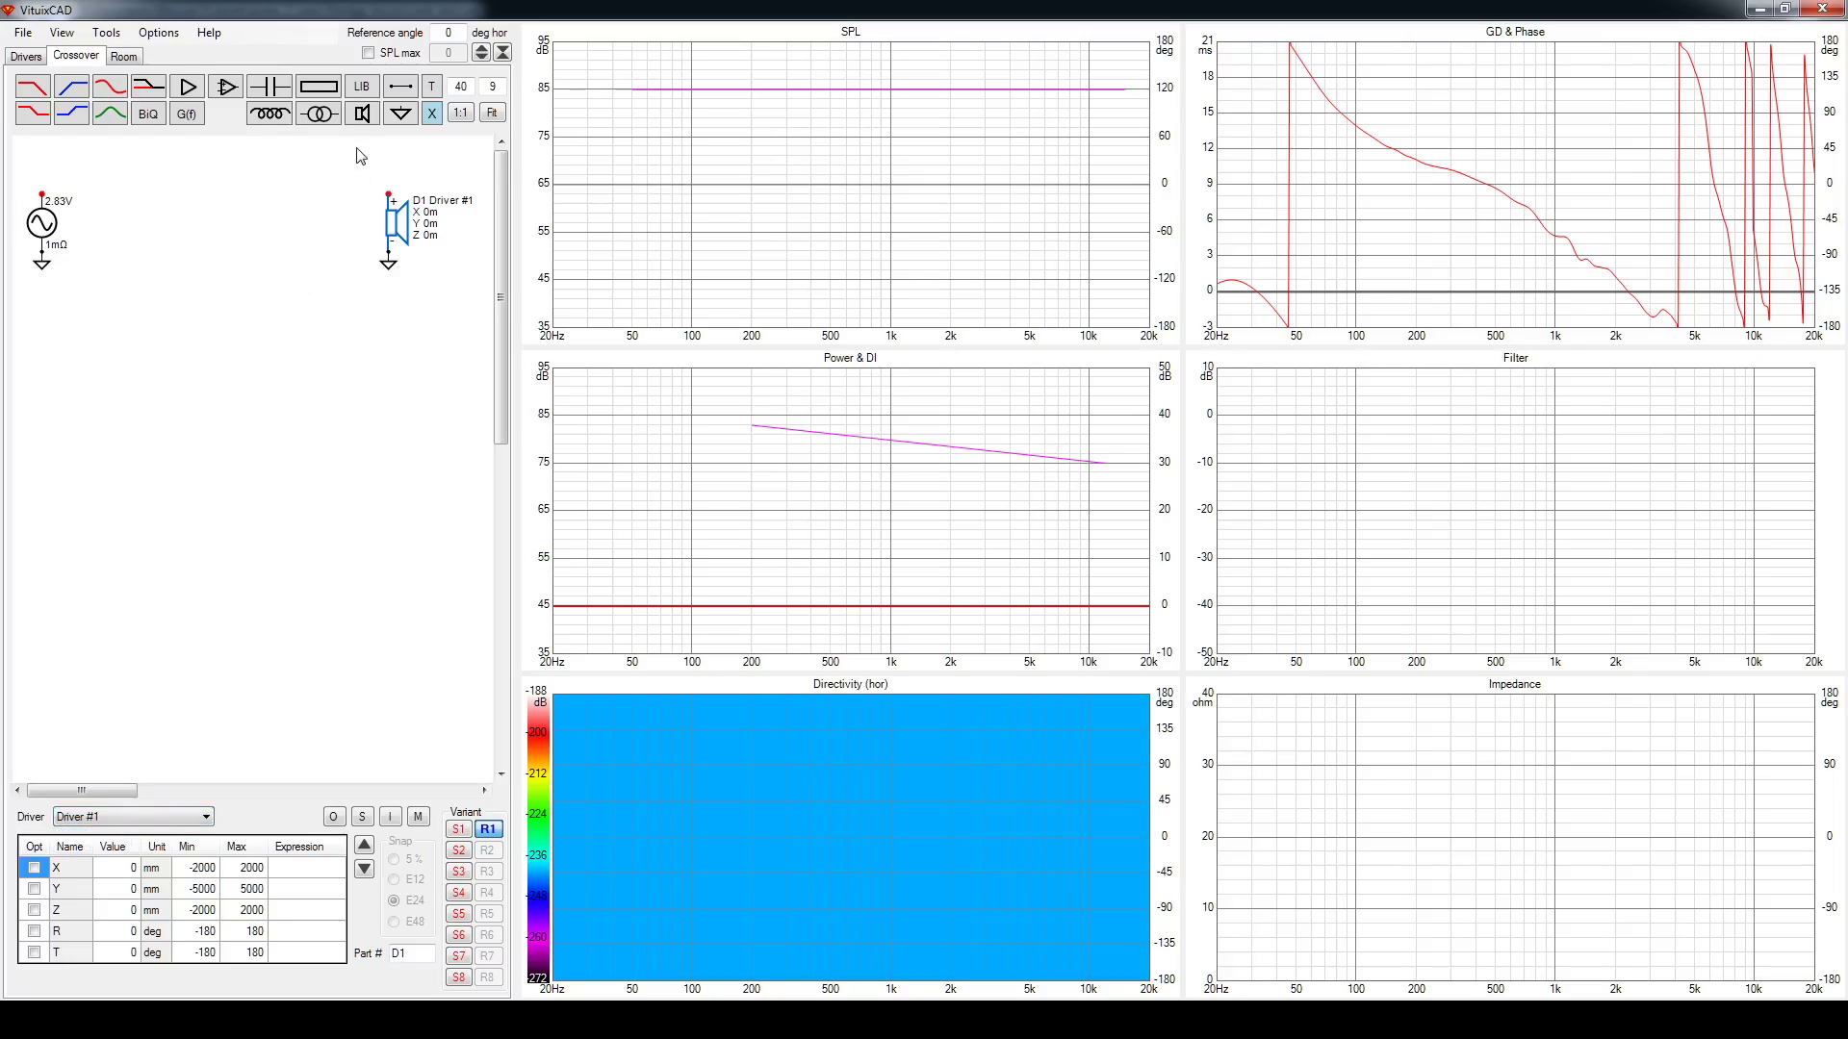
Place a second speaker directly below D1 in the crossover schematic and assign Driver #2 to it
{"action": "left_click", "coordinate": [362, 112]}
{"action": "left_click", "coordinate": [329, 369]}
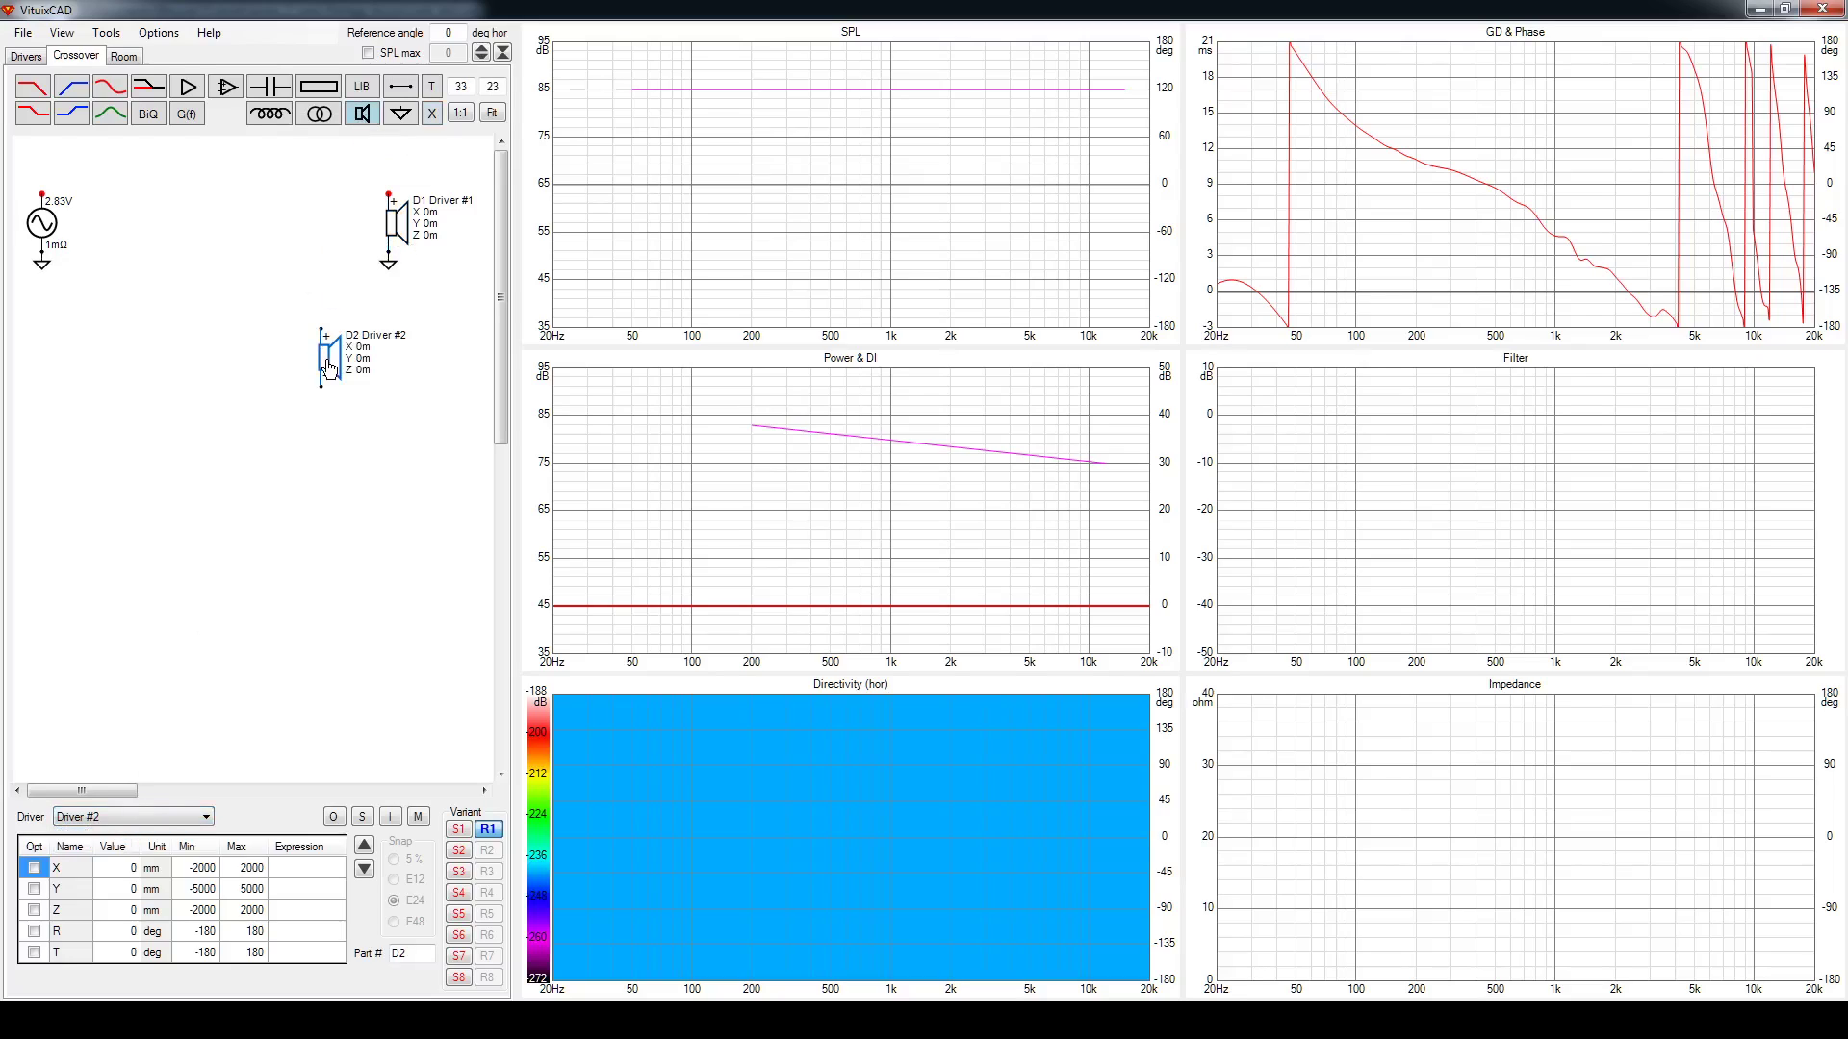
{"action": "left_click_drag", "start_coordinate": [329, 369], "coordinate": [397, 367]}
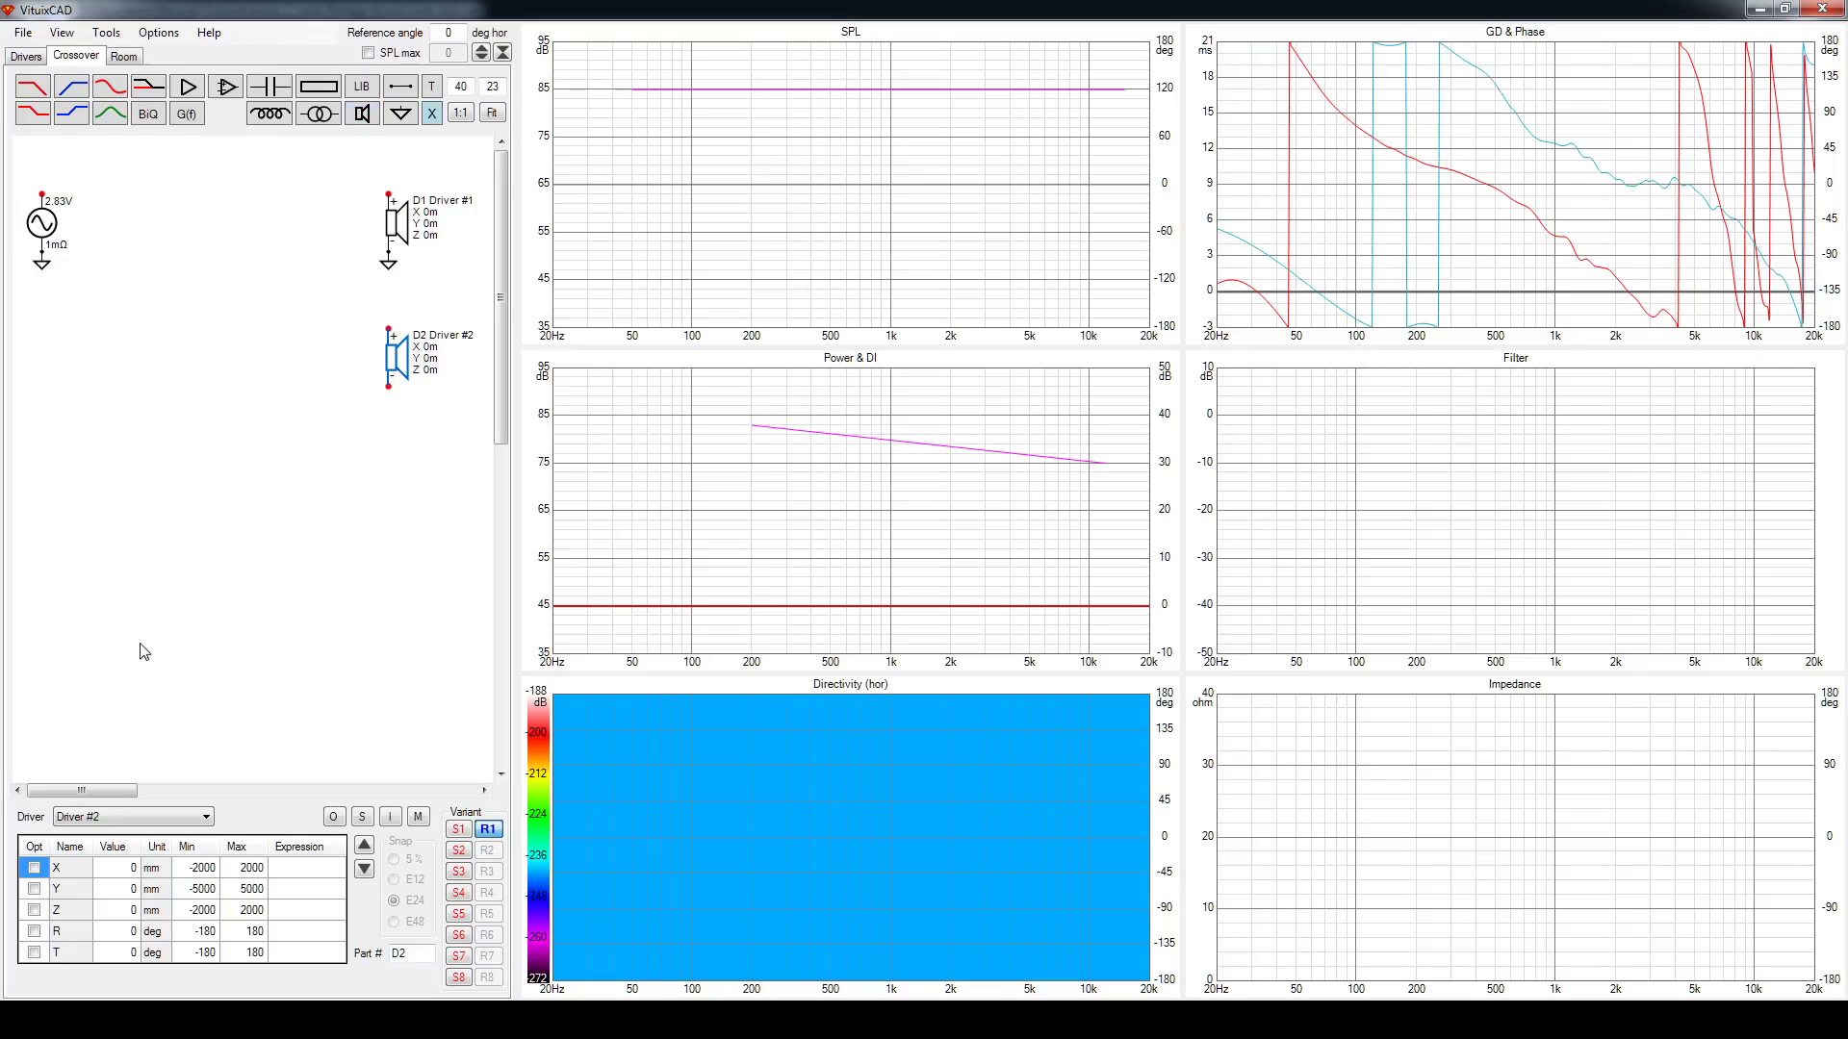
{"action": "left_click", "coordinate": [145, 818]}
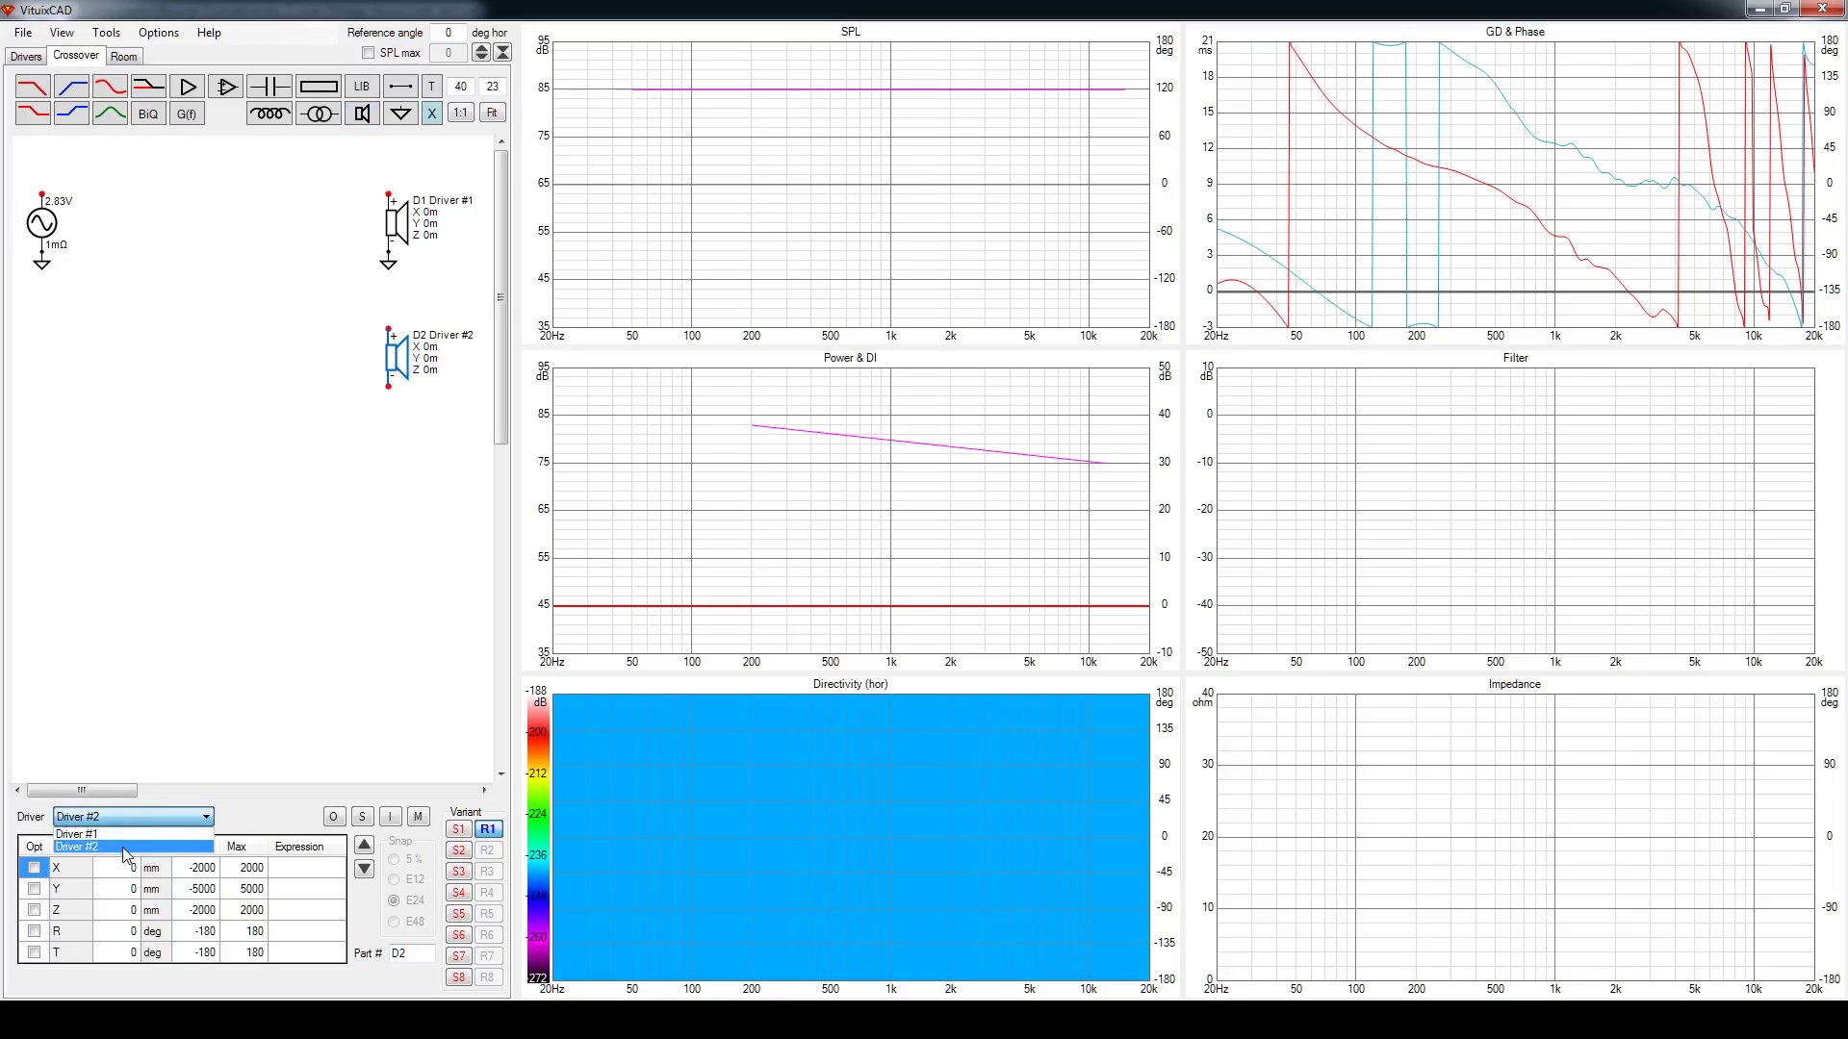
{"action": "left_click", "coordinate": [123, 849]}
{"action": "left_click", "coordinate": [122, 819]}
{"action": "left_click", "coordinate": [111, 848]}
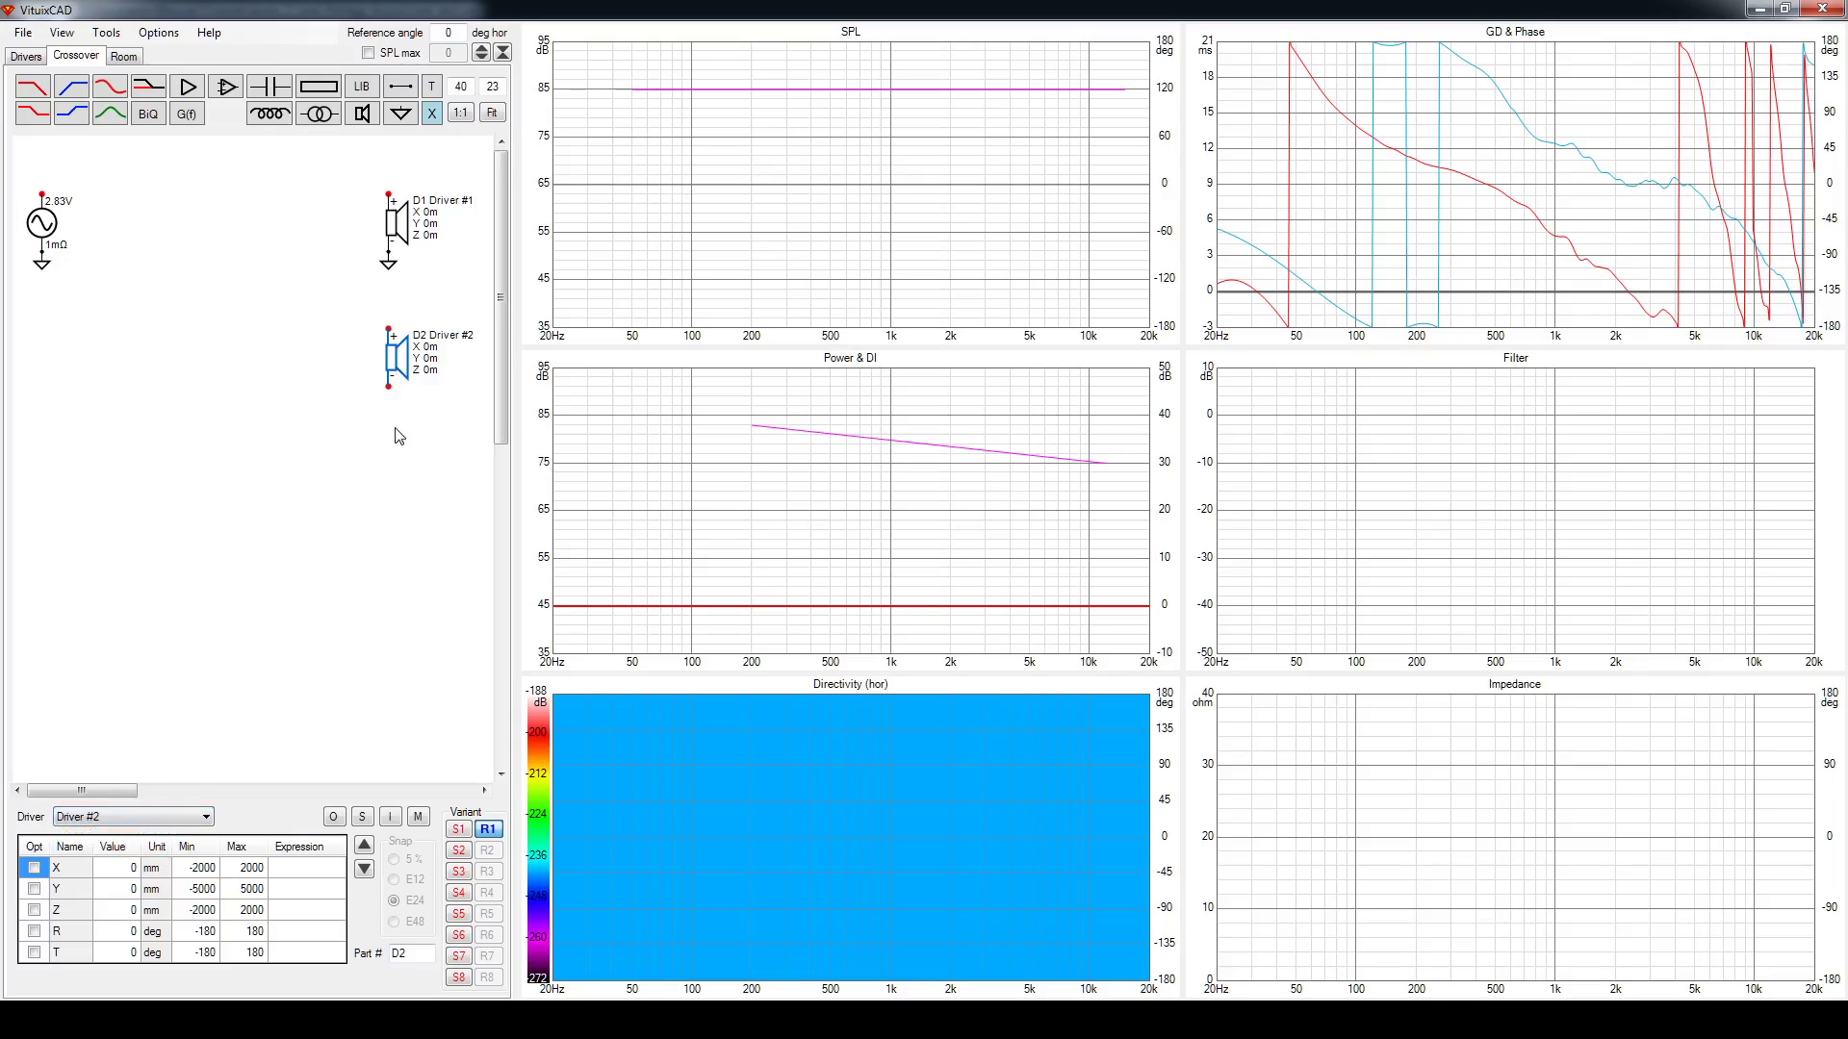
Ground the negative terminal of the D2 speaker and move D2 with its ground symbol slightly further down in the schematic
{"action": "left_click", "coordinate": [29, 59]}
{"action": "left_click", "coordinate": [83, 57]}
{"action": "left_click", "coordinate": [150, 819]}
{"action": "left_click", "coordinate": [152, 821]}
{"action": "left_click", "coordinate": [401, 112]}
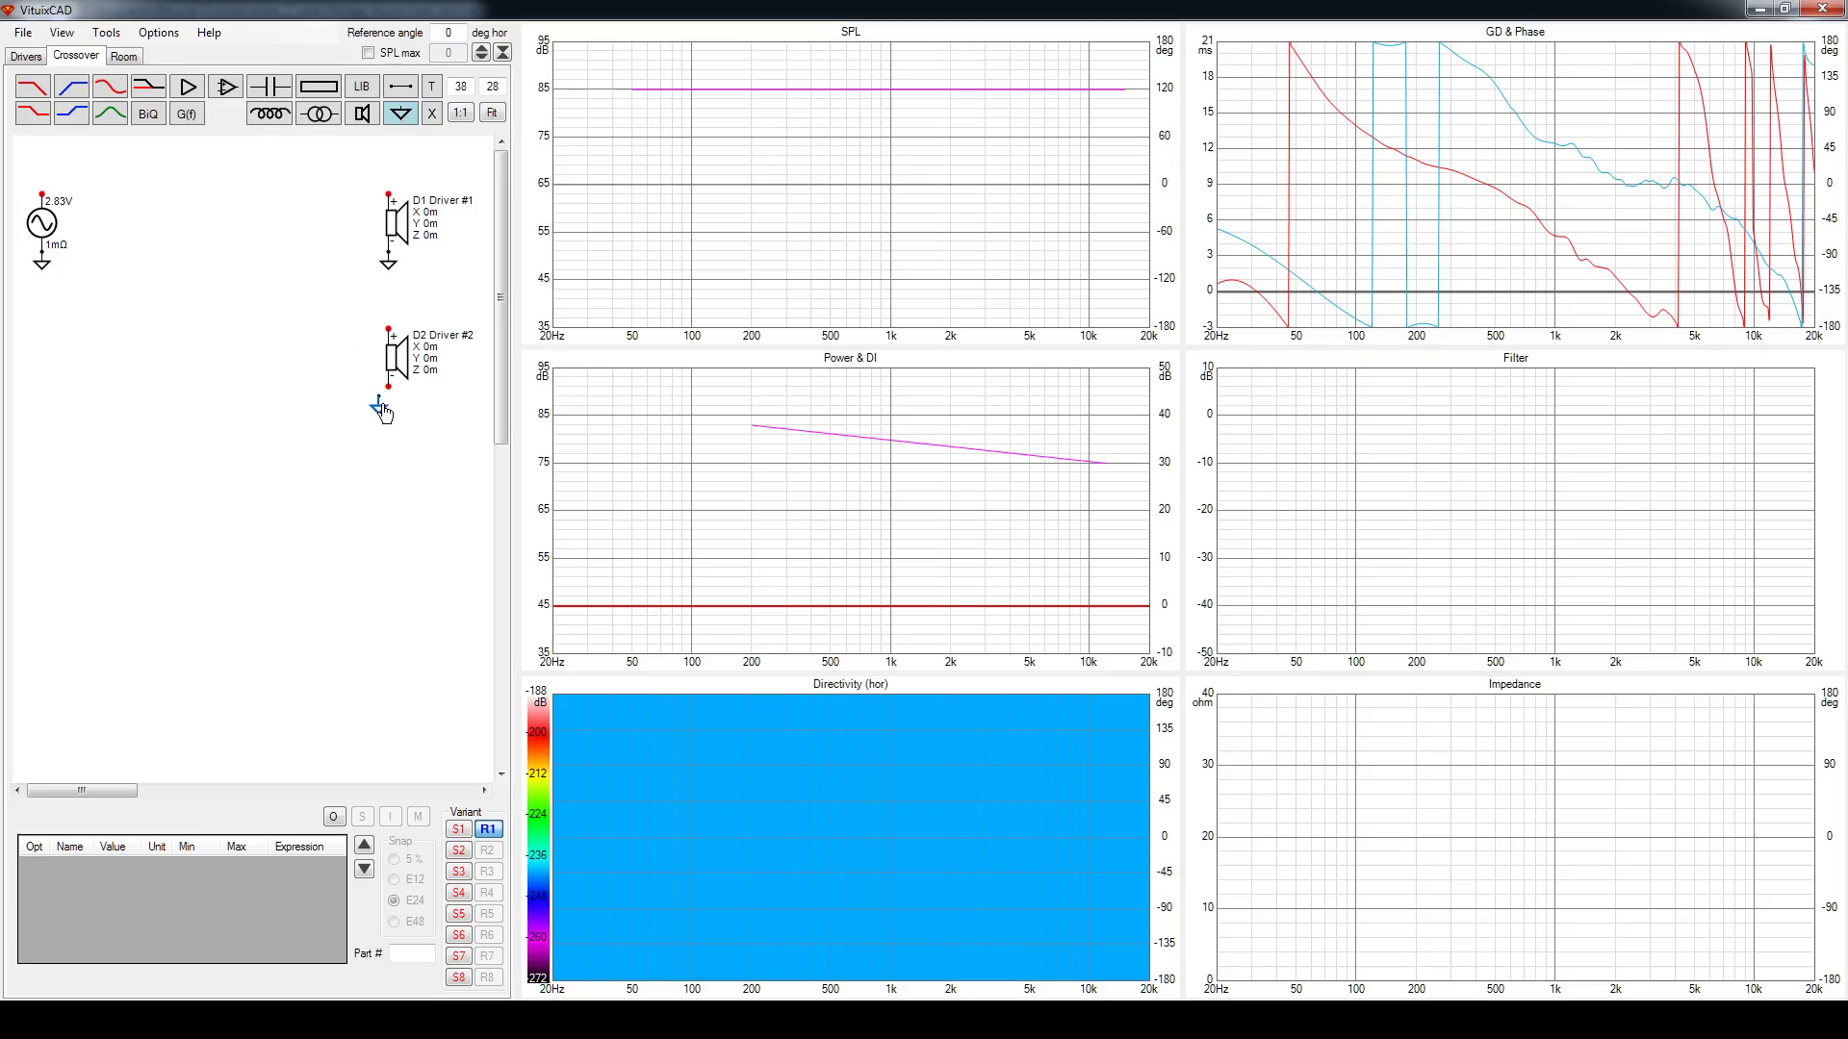
{"action": "left_click", "coordinate": [389, 398]}
{"action": "left_click_drag", "start_coordinate": [344, 306], "coordinate": [472, 472]}
{"action": "left_click_drag", "start_coordinate": [400, 368], "coordinate": [396, 404]}
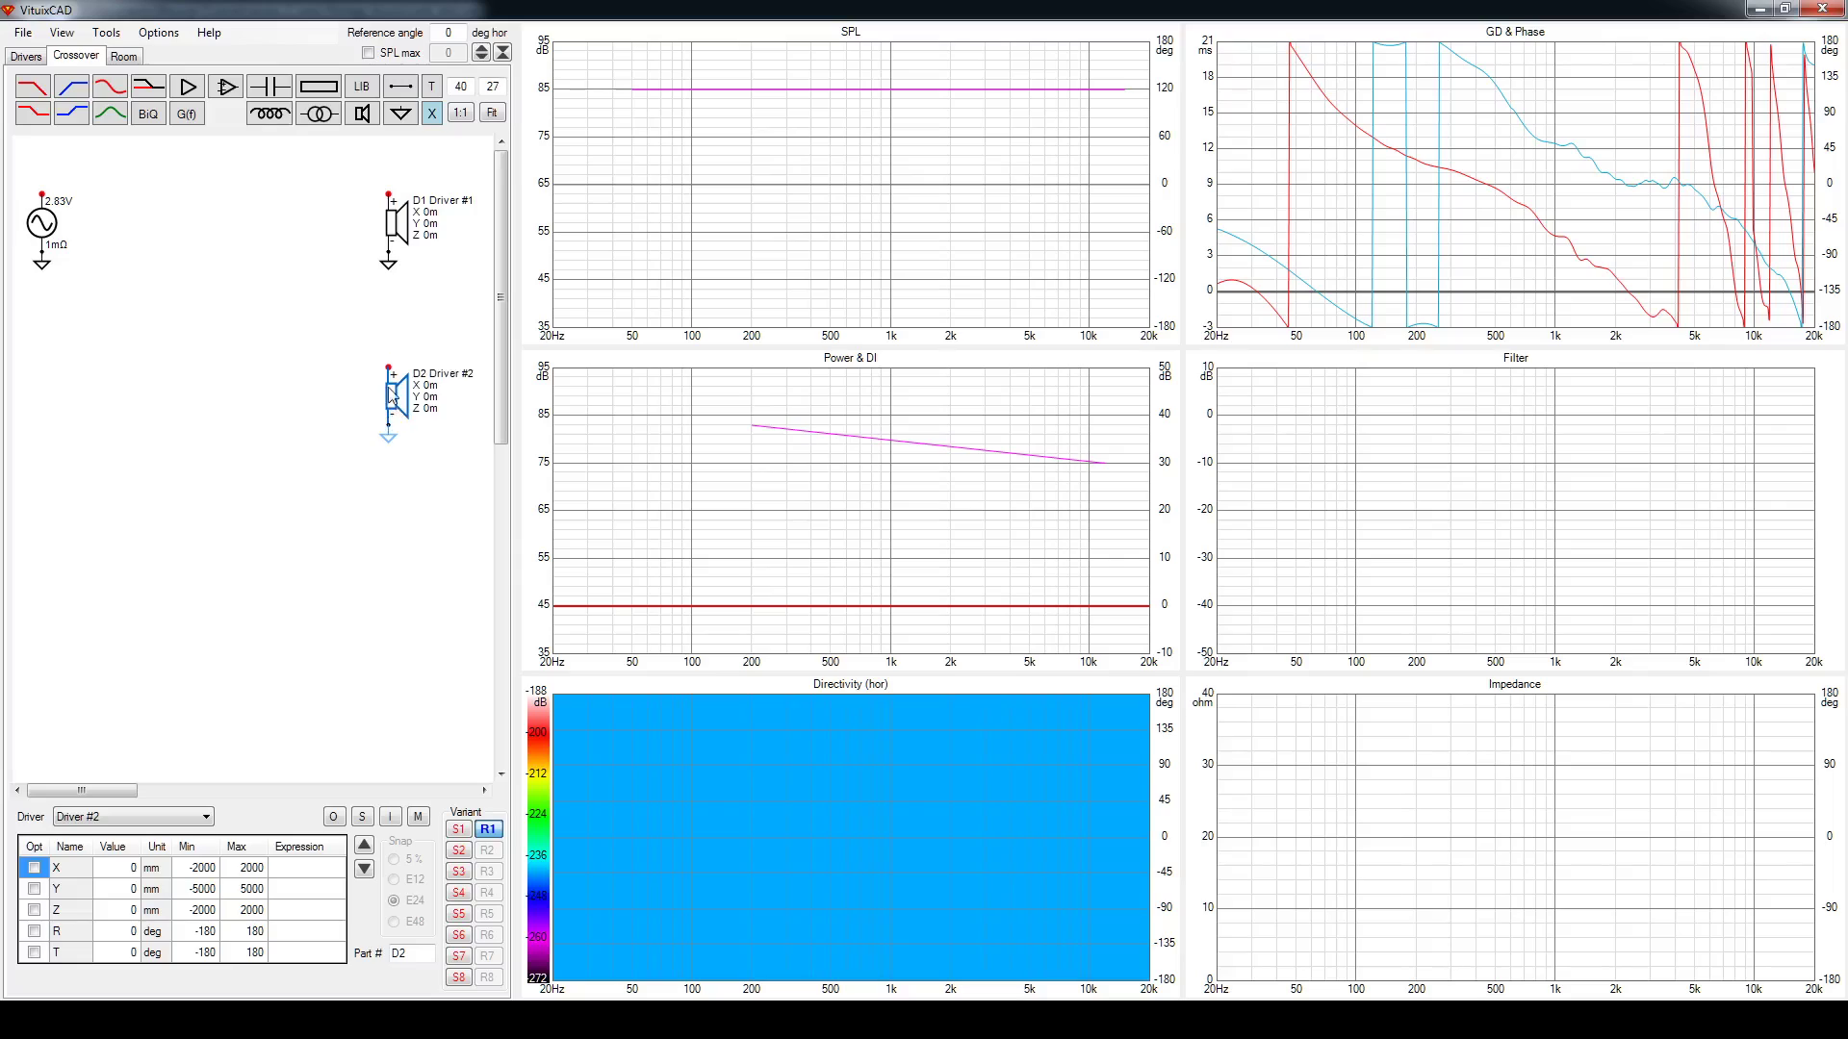
Wire the generator's output directly to the positive terminal of the D1 speaker
{"action": "left_click", "coordinate": [255, 270]}
{"action": "left_click_drag", "start_coordinate": [41, 194], "coordinate": [388, 193]}
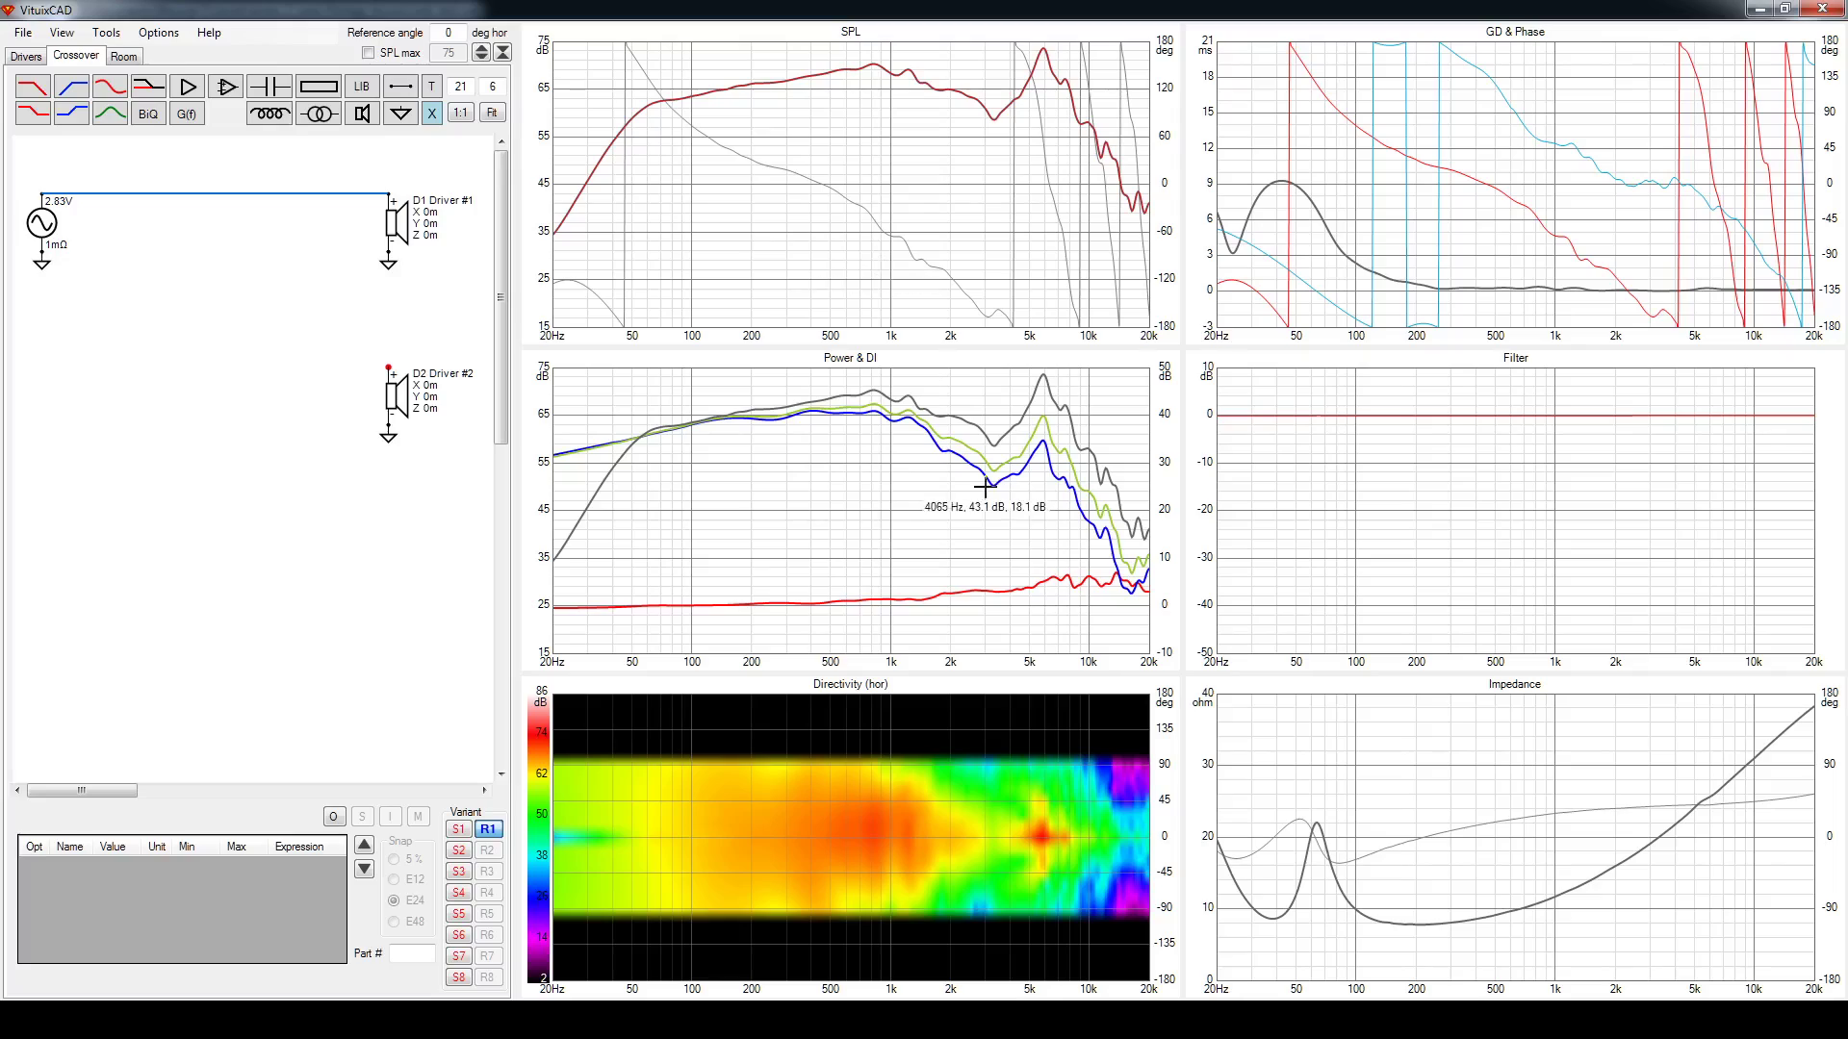
Show the Directivity chart as a line chart and turn off negative angles in front
{"action": "right_click", "coordinate": [919, 836]}
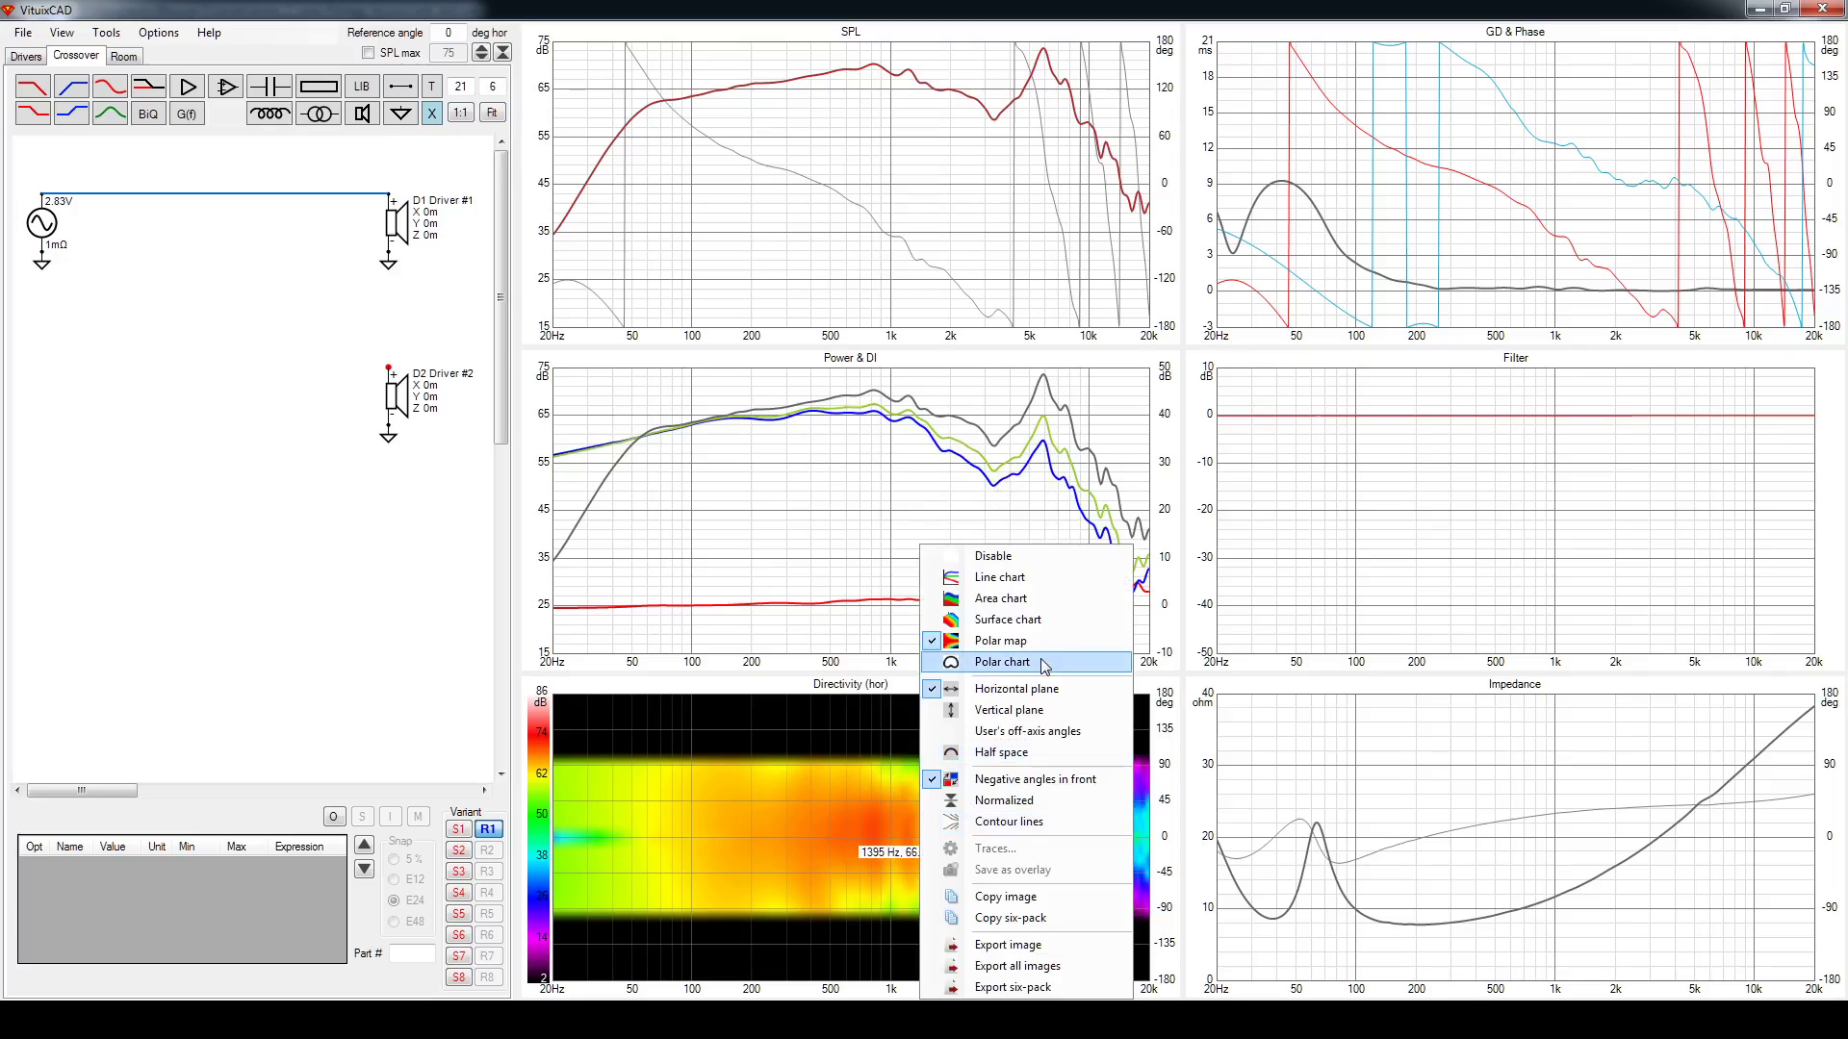
{"action": "left_click", "coordinate": [1001, 577]}
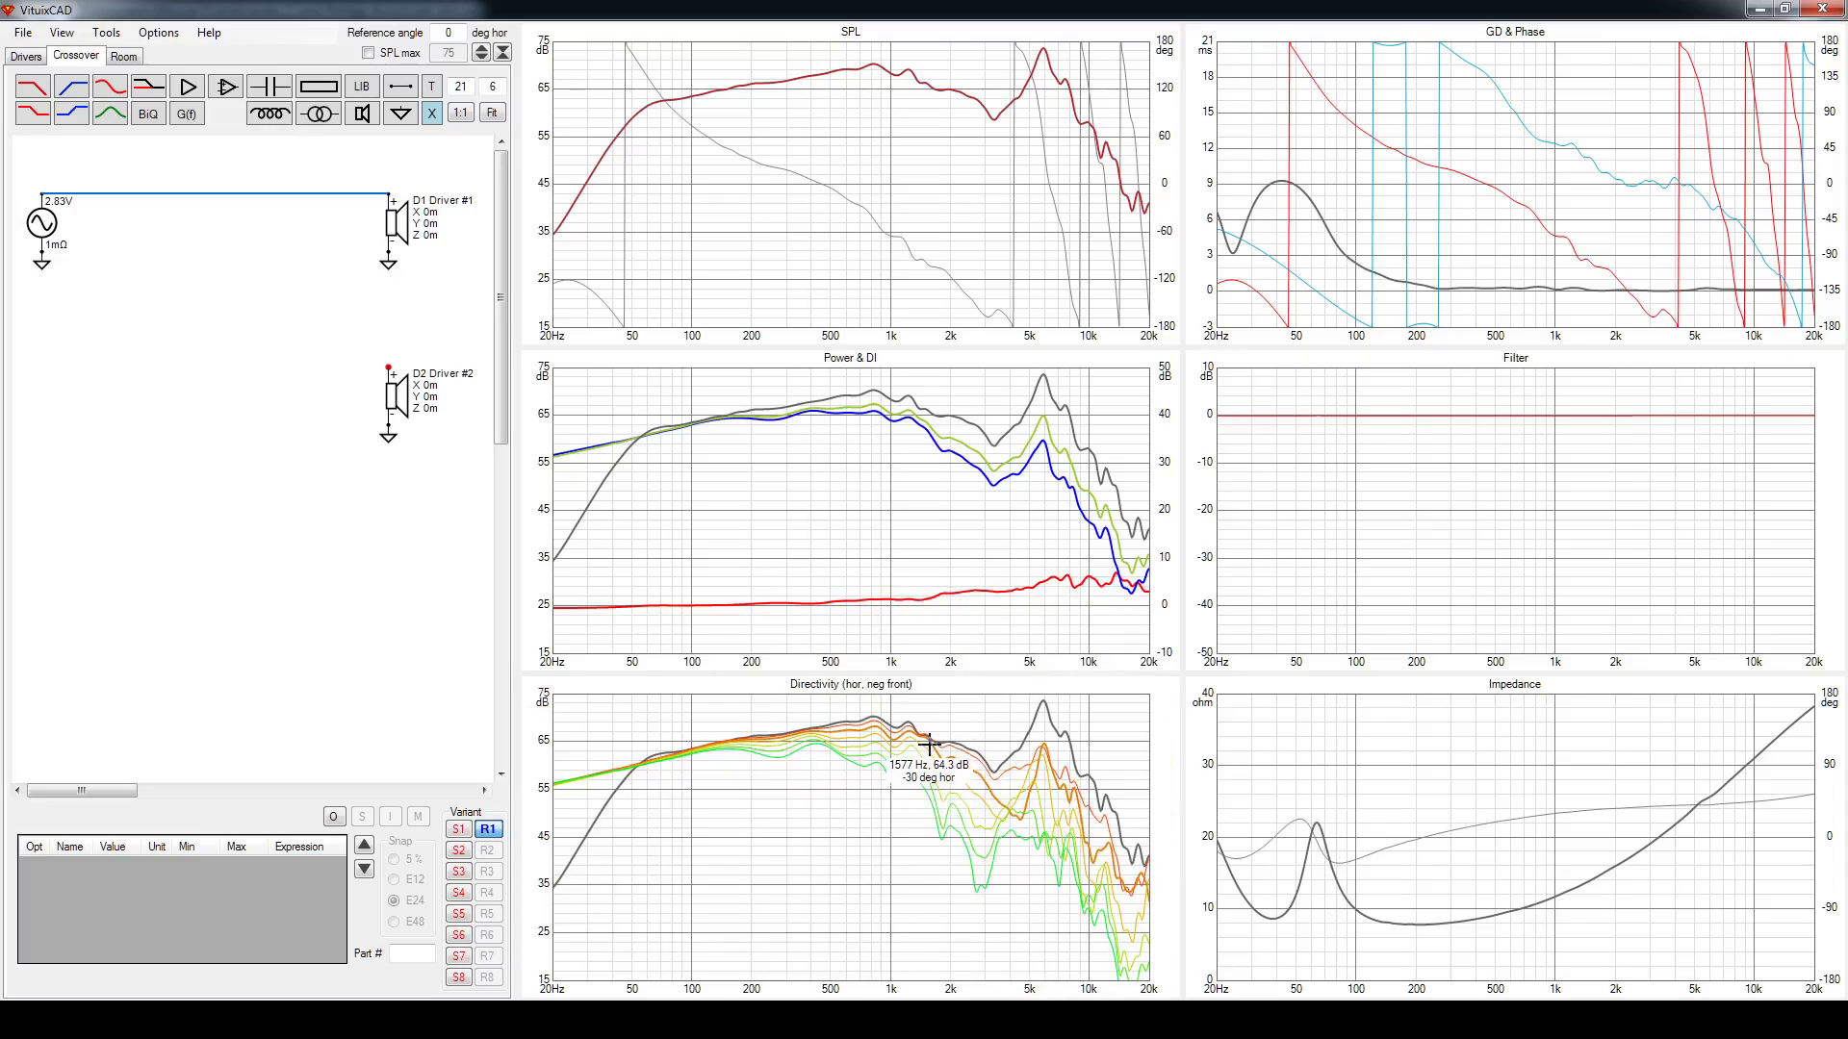
{"action": "right_click", "coordinate": [850, 845]}
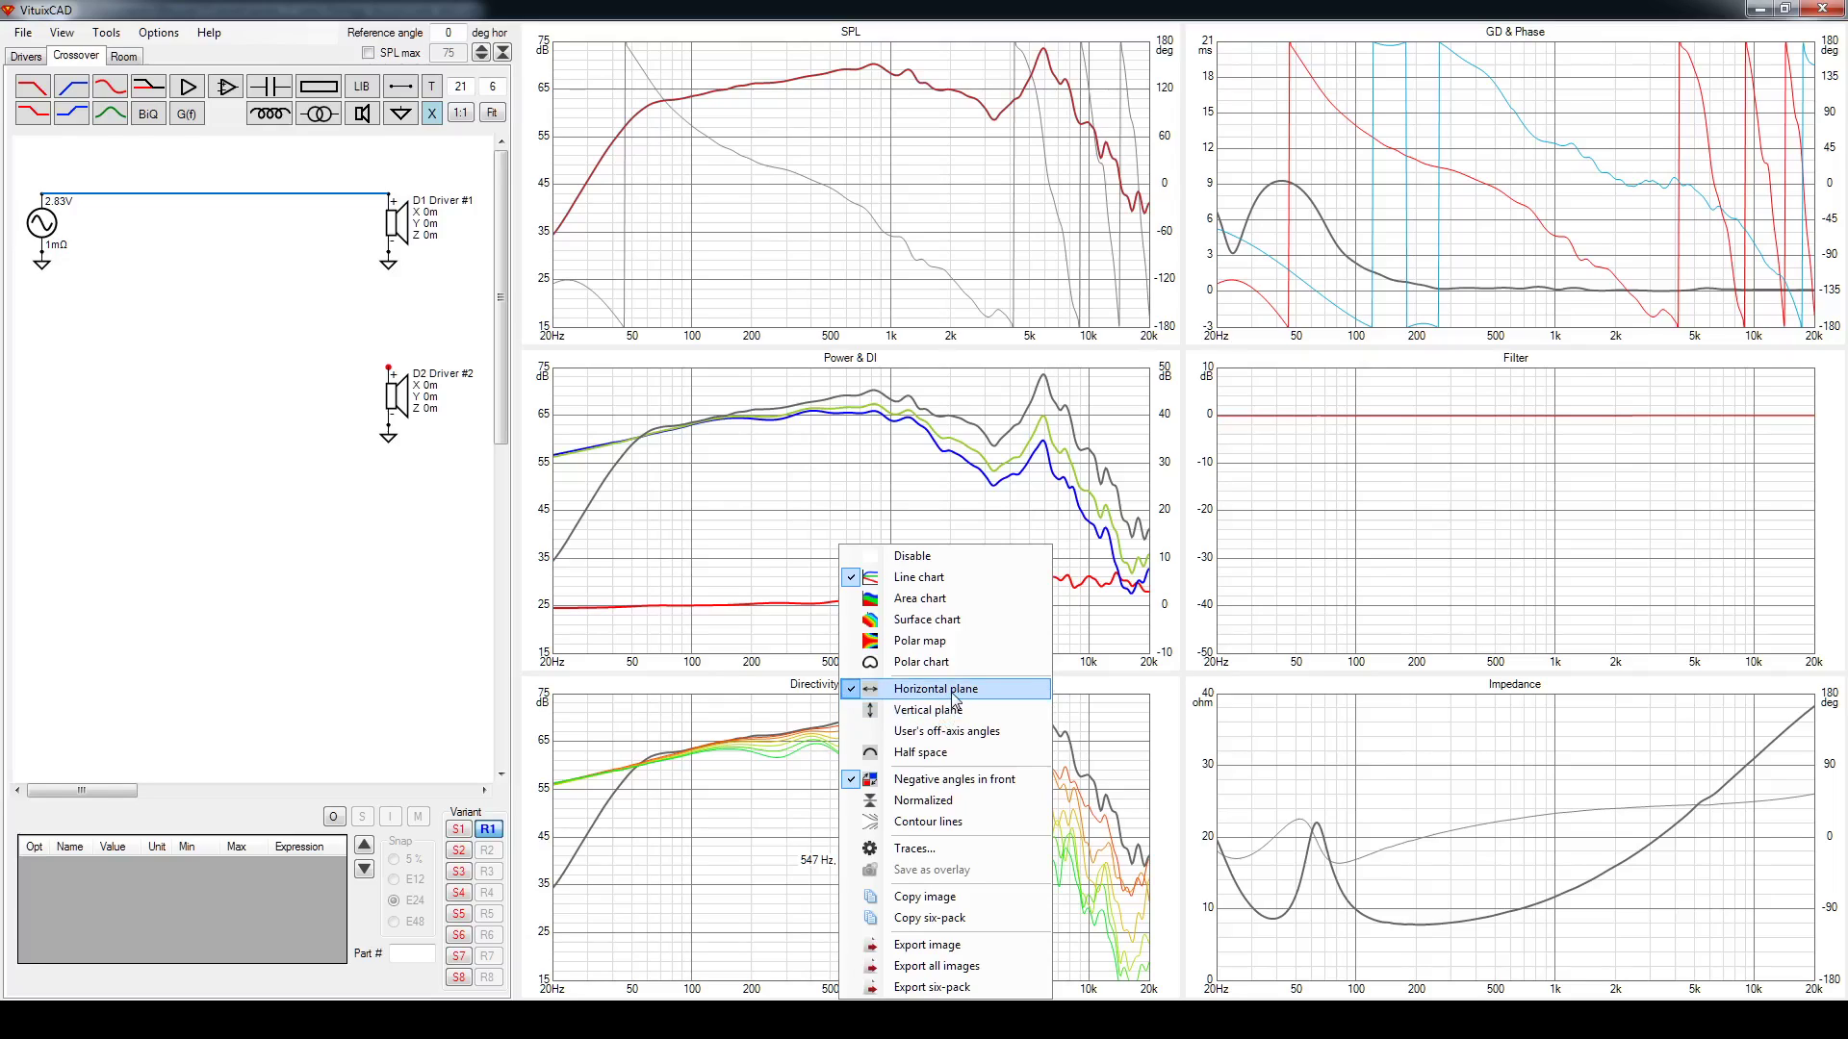
{"action": "left_click", "coordinate": [953, 779]}
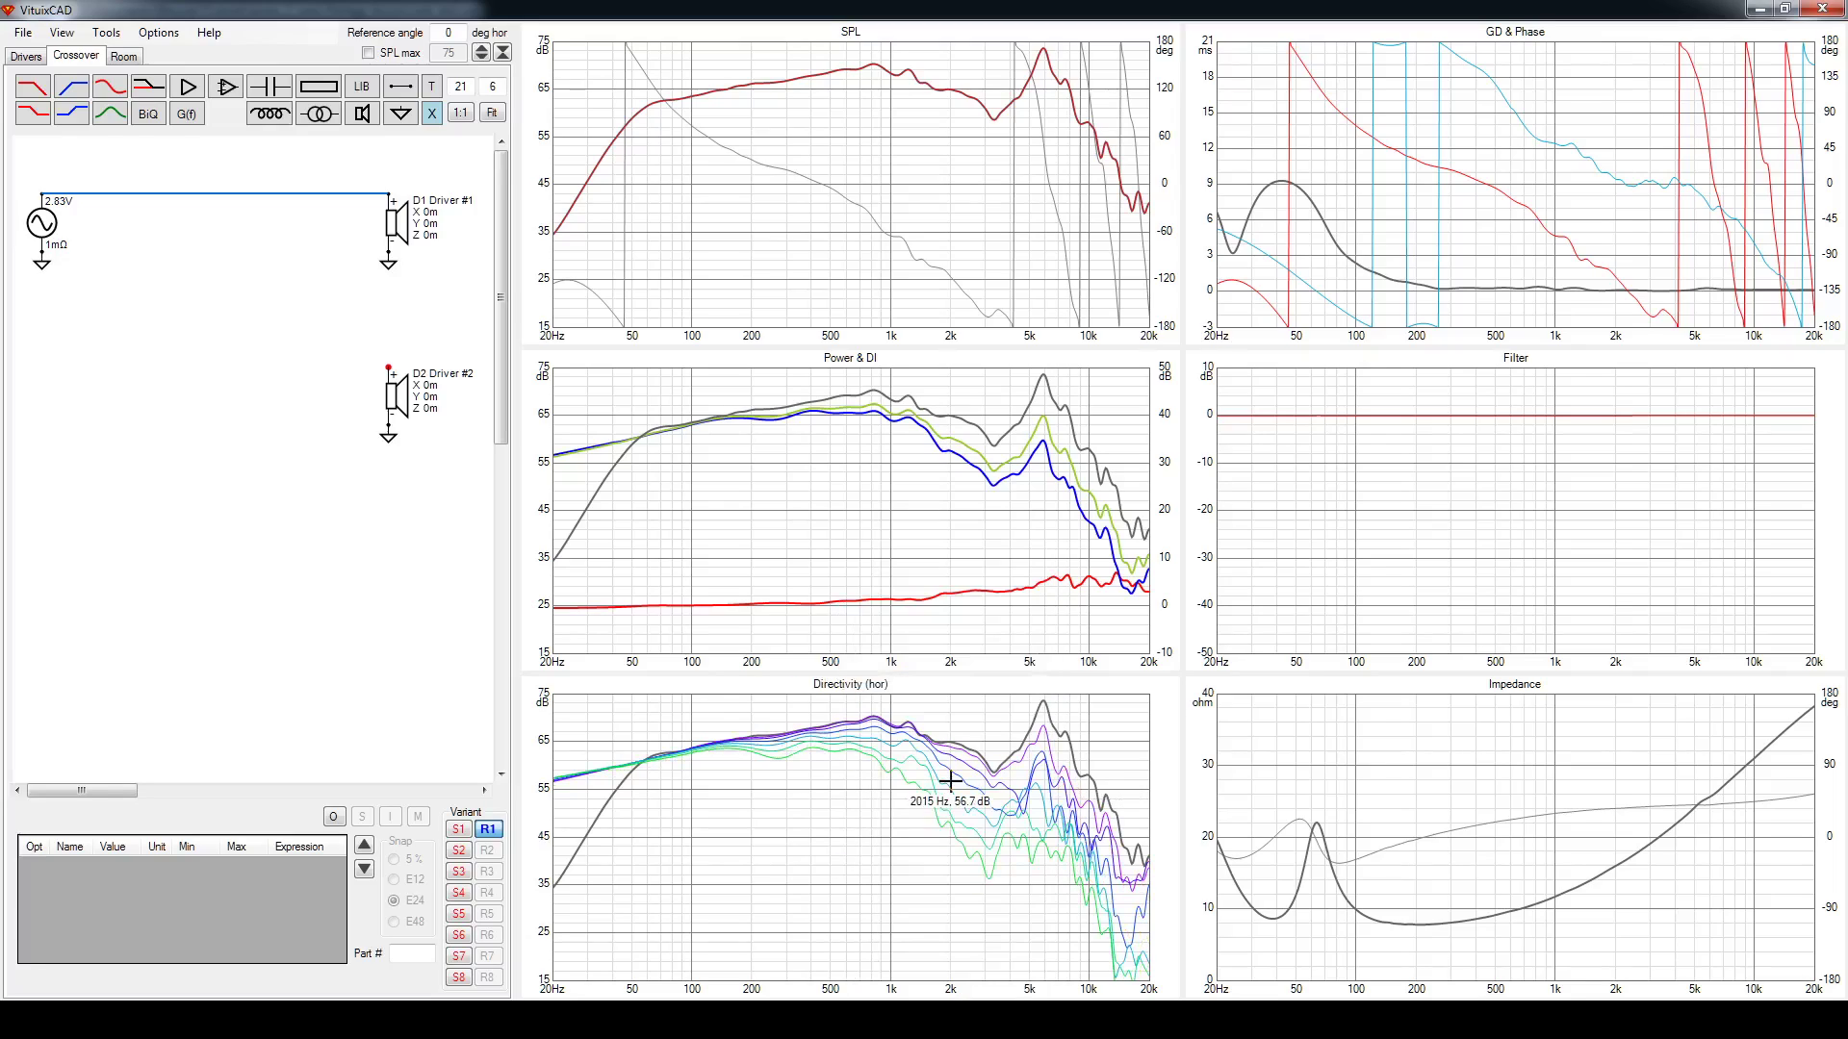
{"action": "right_click", "coordinate": [853, 796]}
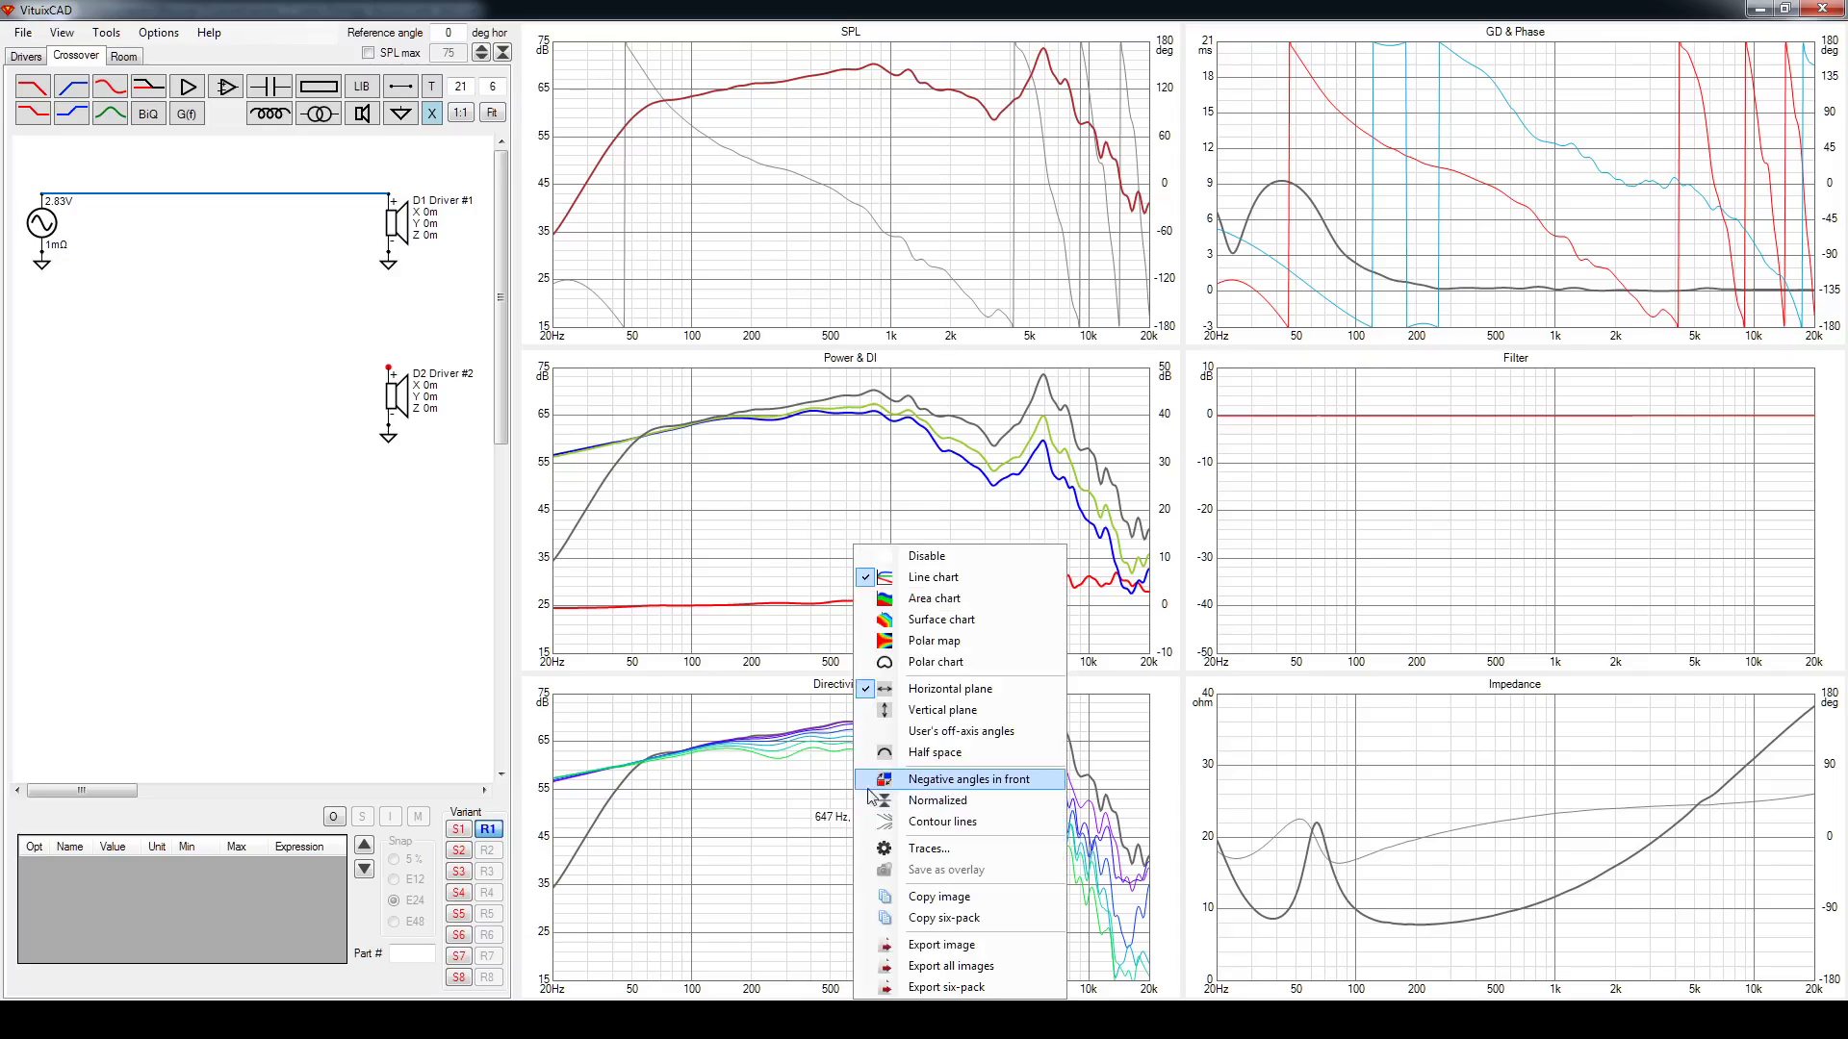
{"action": "left_click", "coordinate": [801, 825]}
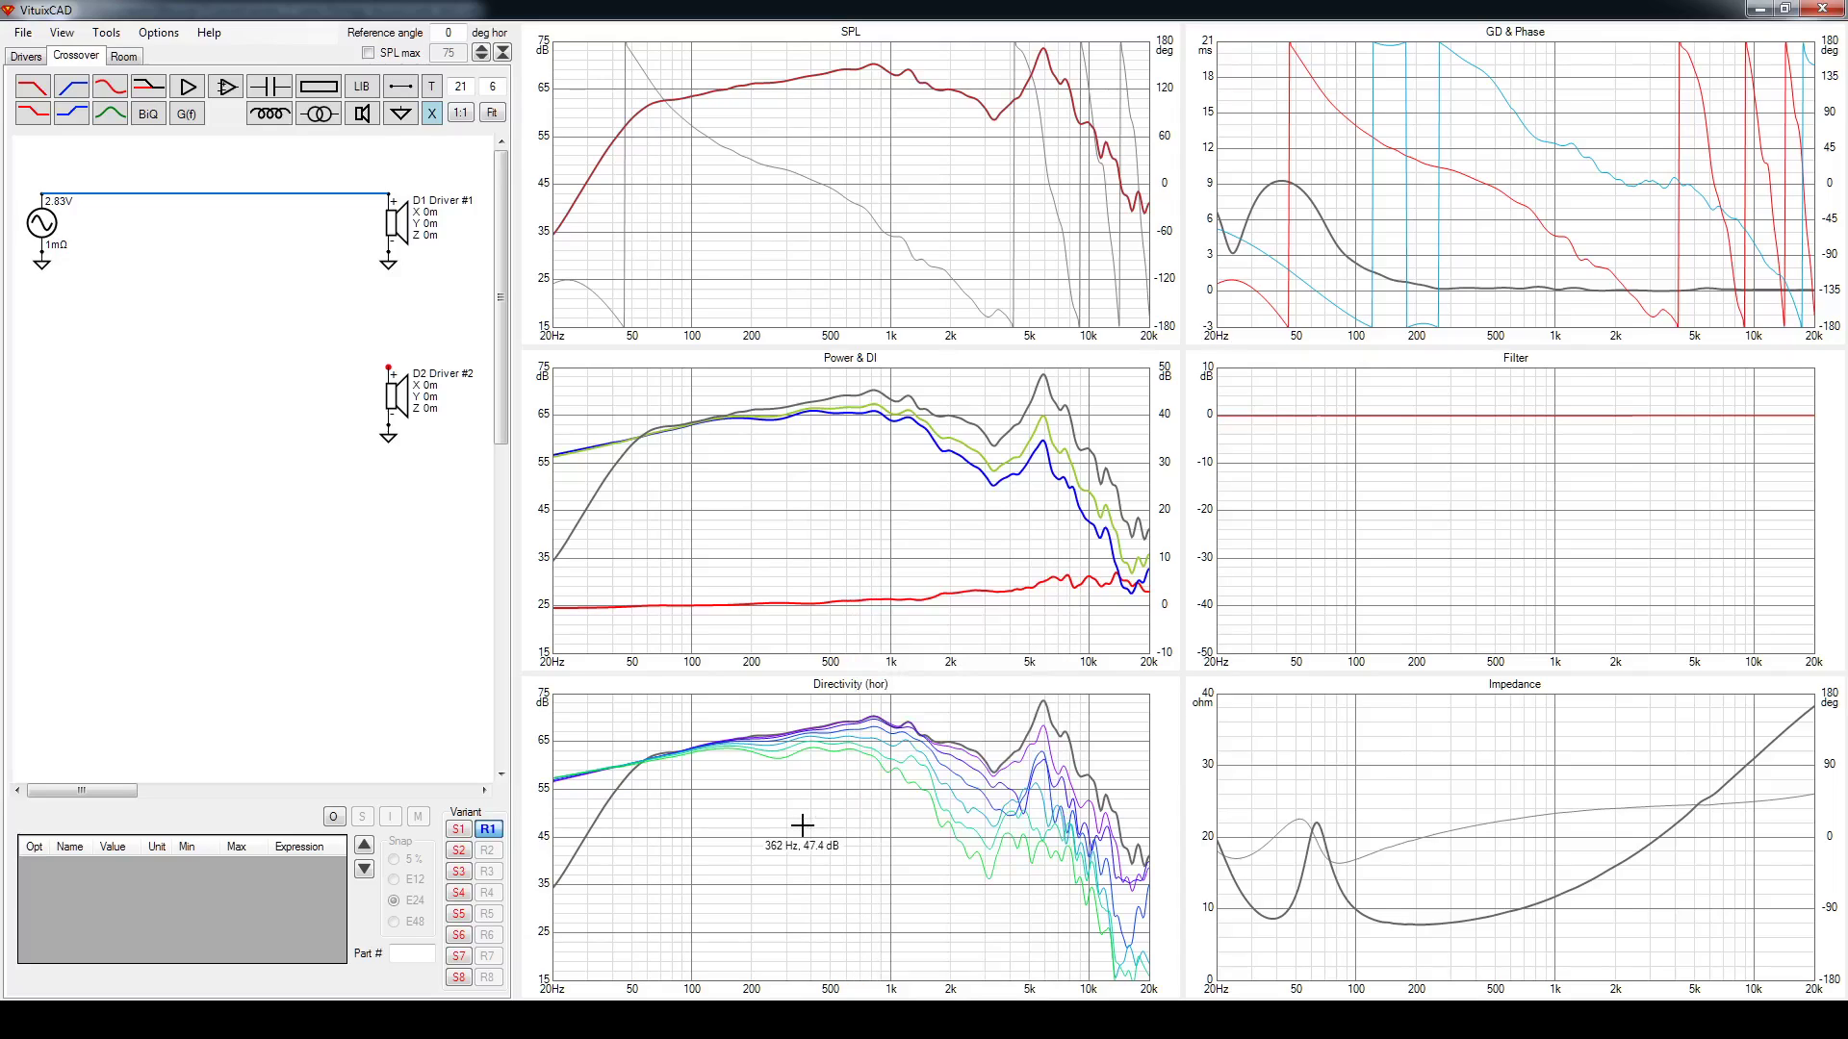
Switch the Directivity chart to a polar map and widen the charts' SPL range to -15 to 75 dB
{"action": "right_click", "coordinate": [817, 810]}
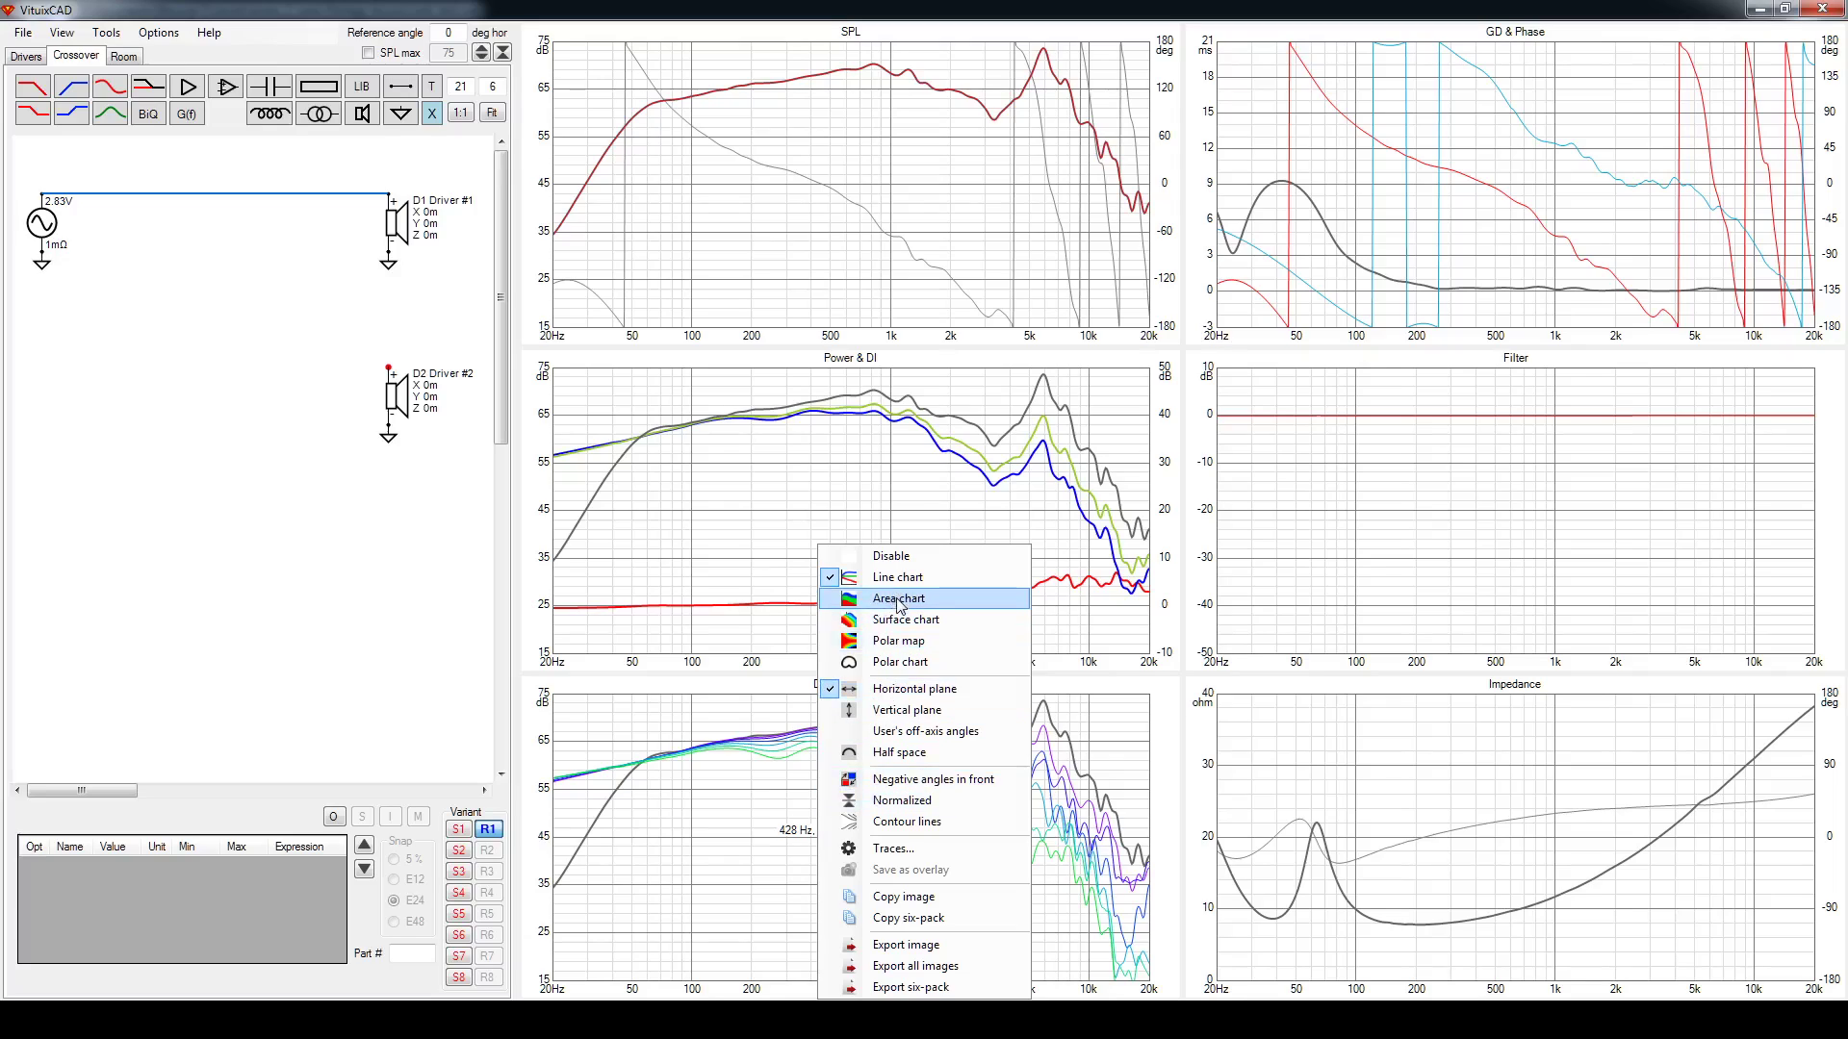
{"action": "left_click", "coordinate": [895, 641]}
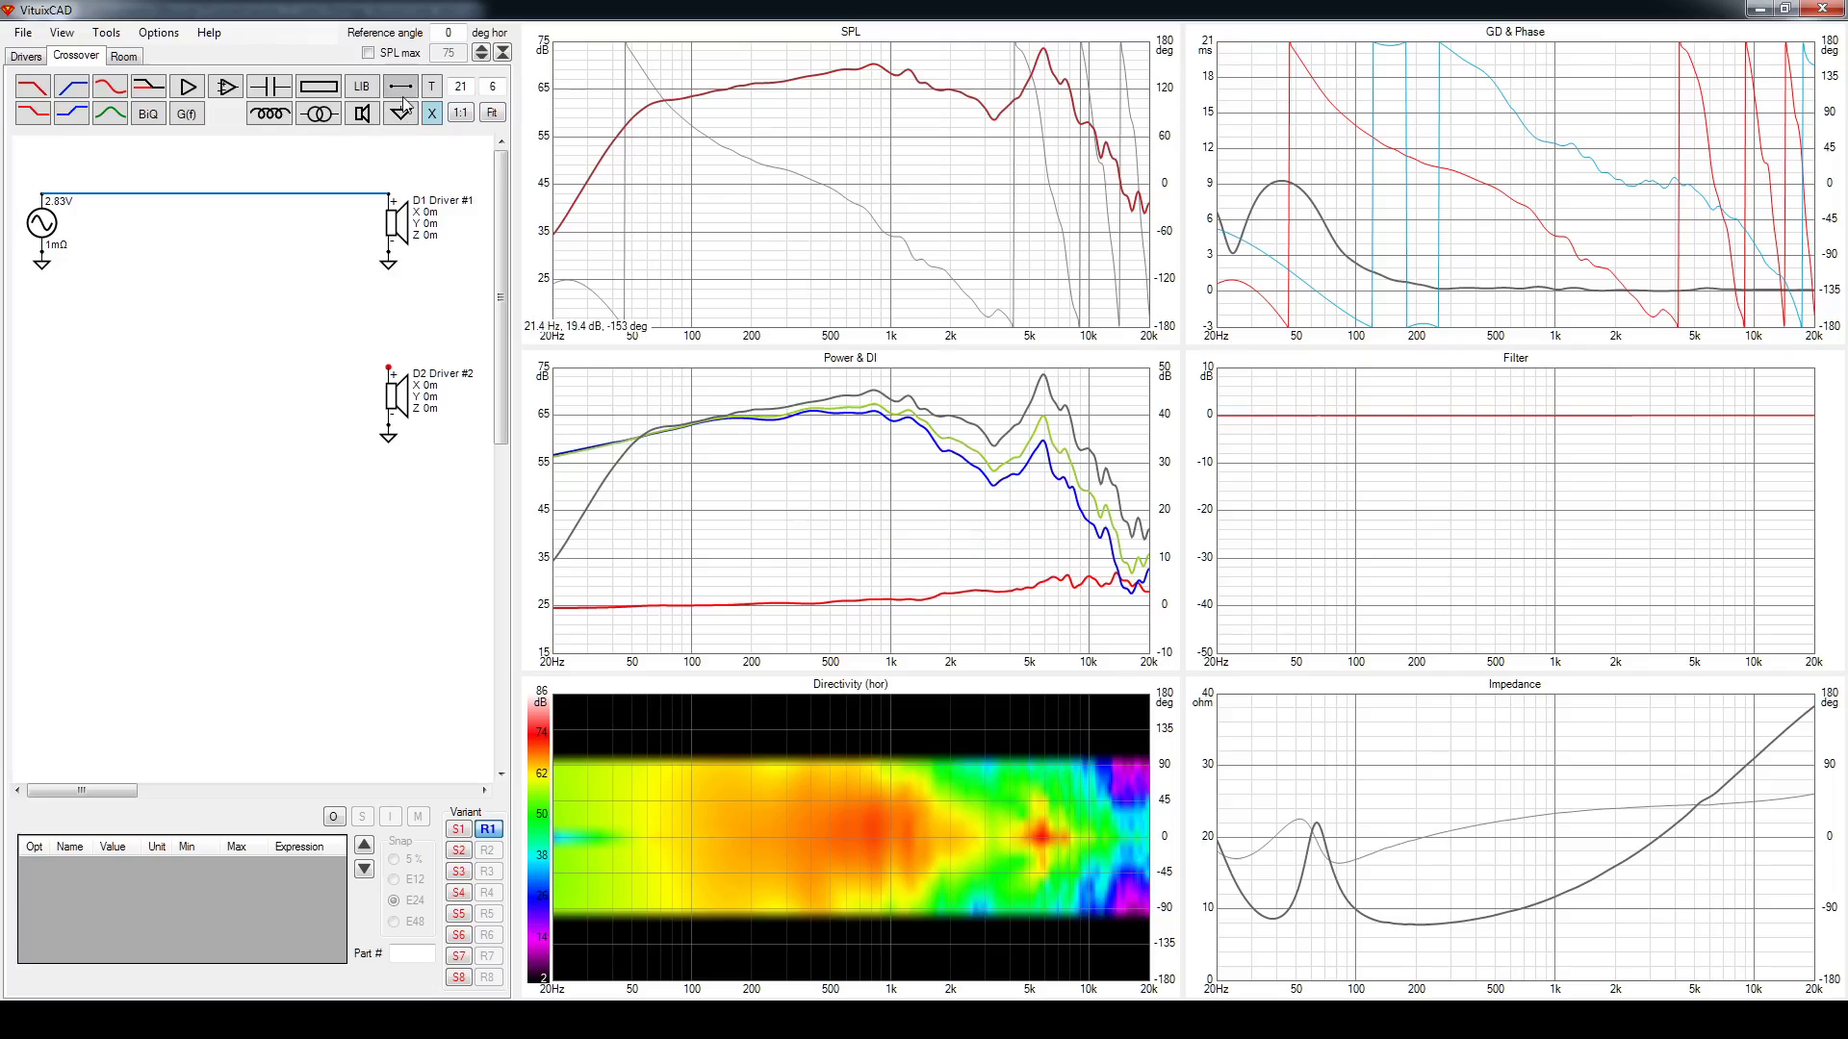
{"action": "left_click", "coordinate": [501, 54]}
{"action": "left_click", "coordinate": [500, 54]}
{"action": "left_click", "coordinate": [498, 54]}
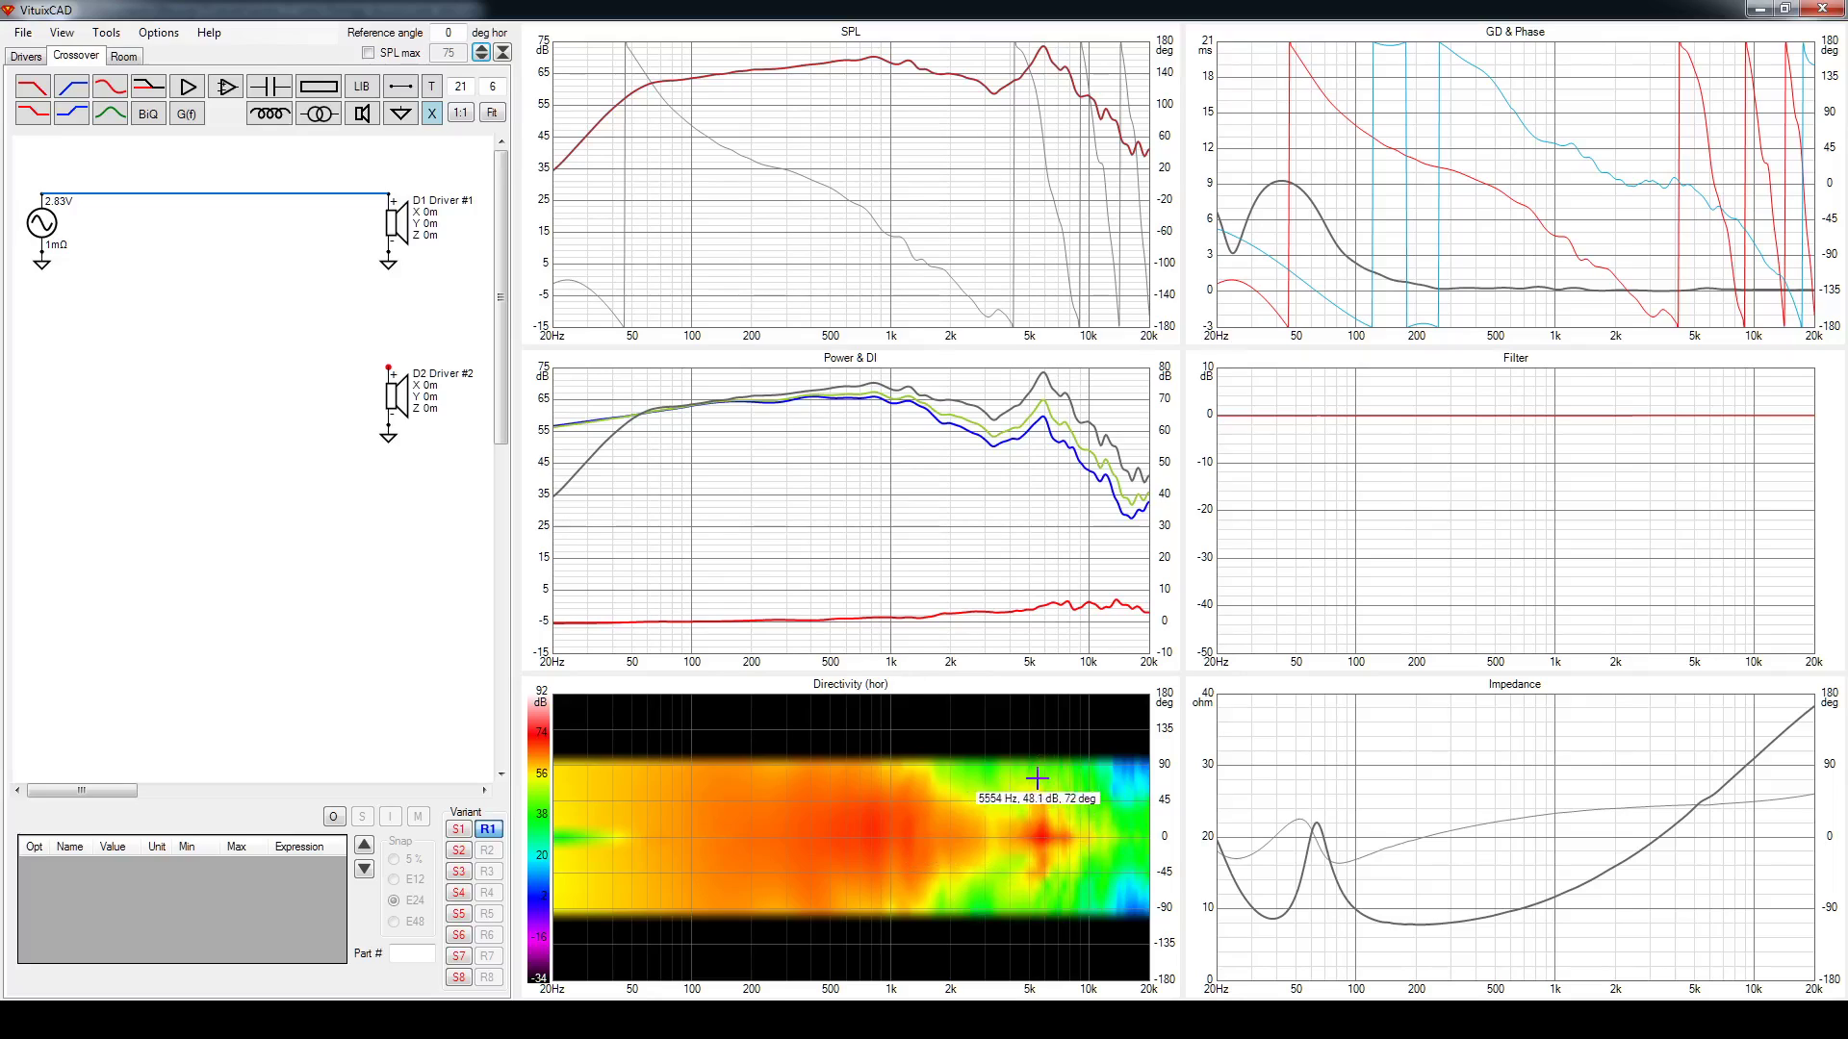
Examine Driver #1's horizontal directivity map at enlarged size and restore the six-chart layout
{"action": "double_click", "coordinate": [992, 852]}
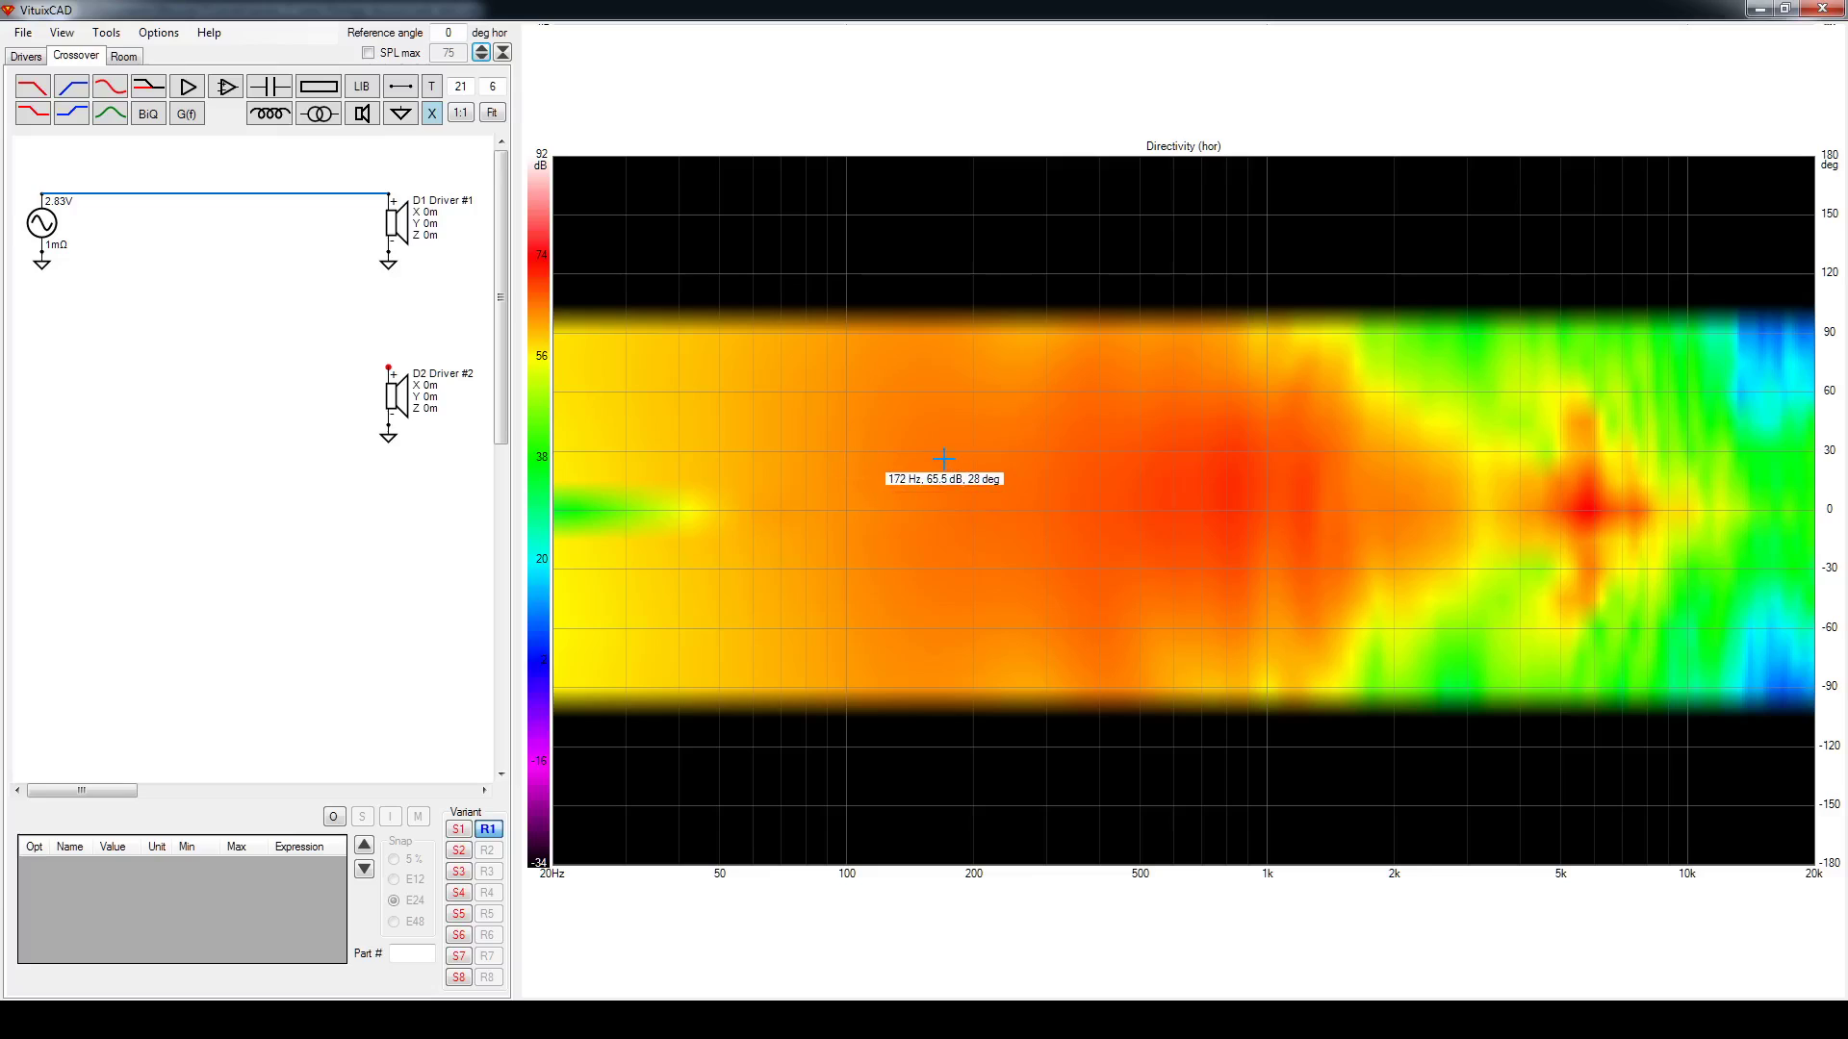
{"action": "double_click", "coordinate": [948, 439]}
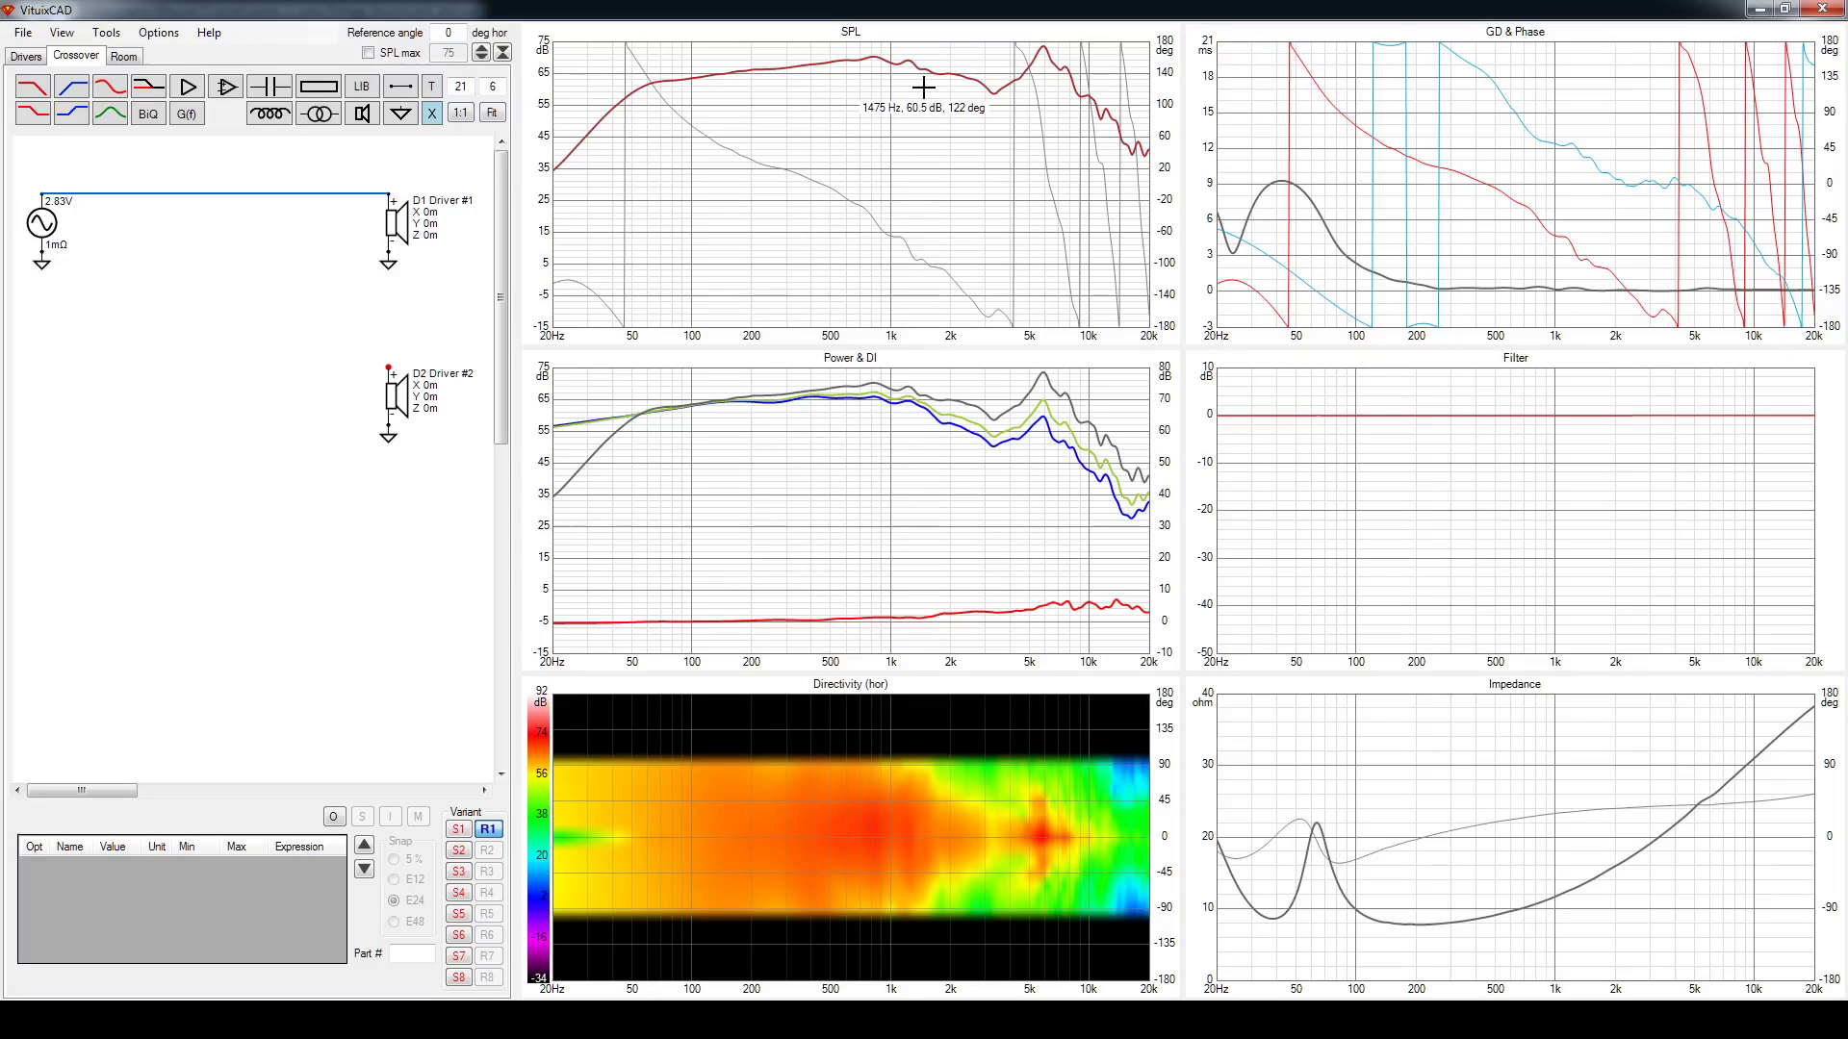
Delete the wire to D1 and wire the generator's output to the positive terminal of the D2 speaker instead
{"action": "left_click", "coordinate": [318, 201]}
{"action": "key", "text": "Delete"}
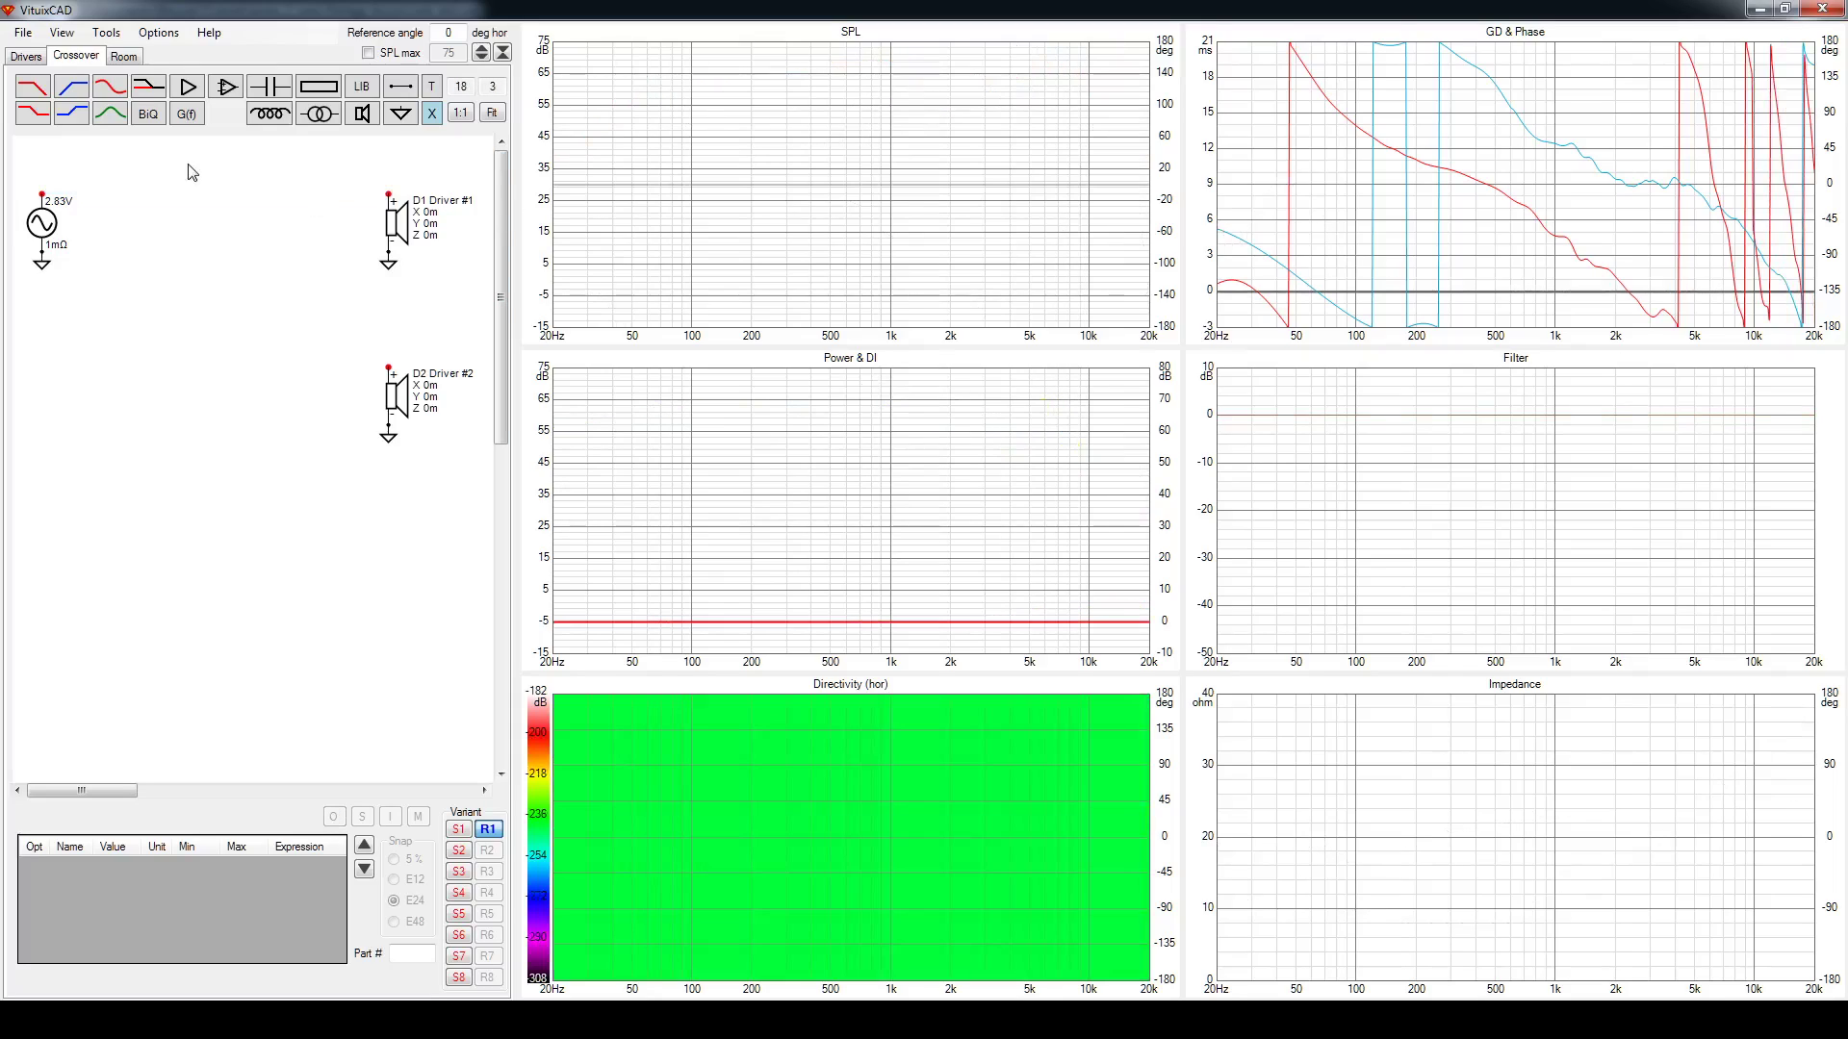
{"action": "mouse_move", "coordinate": [41, 194]}
{"action": "left_mouse_down"}
{"action": "mouse_move", "coordinate": [235, 206]}
{"action": "mouse_move", "coordinate": [247, 400]}
{"action": "mouse_move", "coordinate": [272, 379]}
{"action": "mouse_move", "coordinate": [388, 368]}
{"action": "left_mouse_up"}
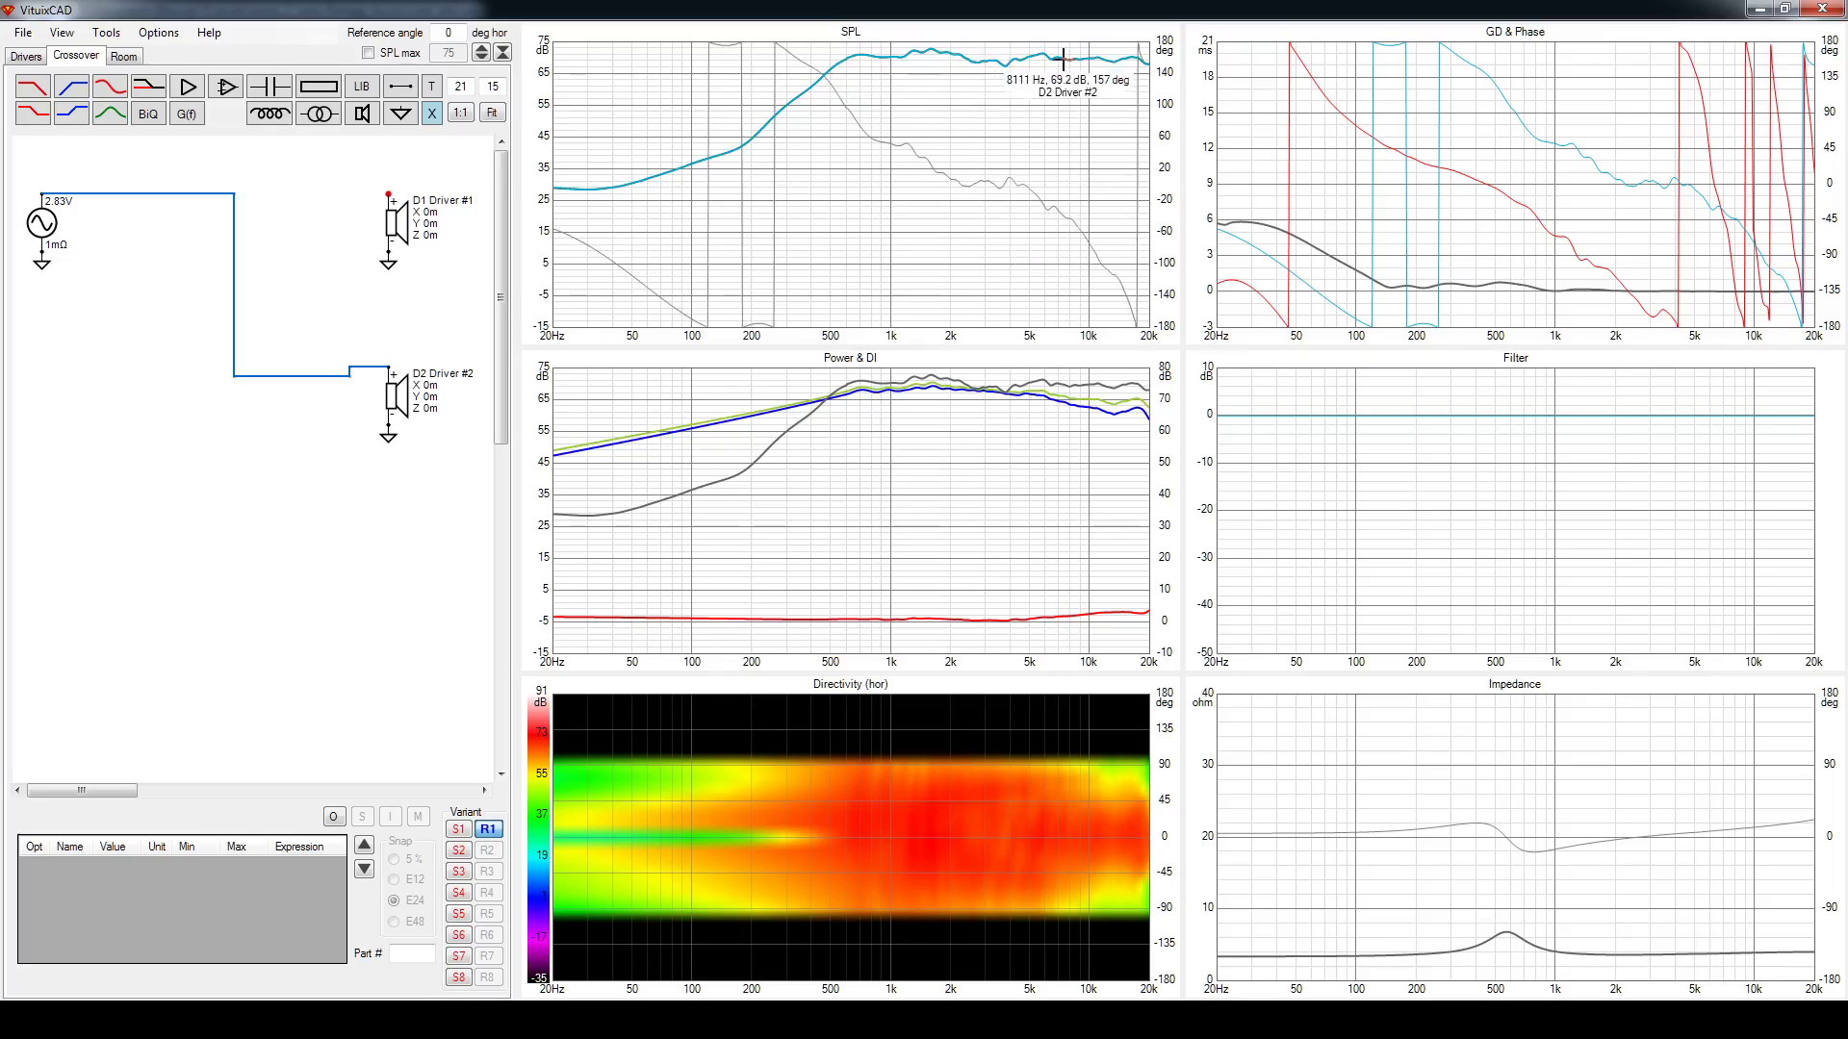
Examine Driver #2's SPL response at enlarged size and restore the six-chart layout
{"action": "double_click", "coordinate": [961, 116]}
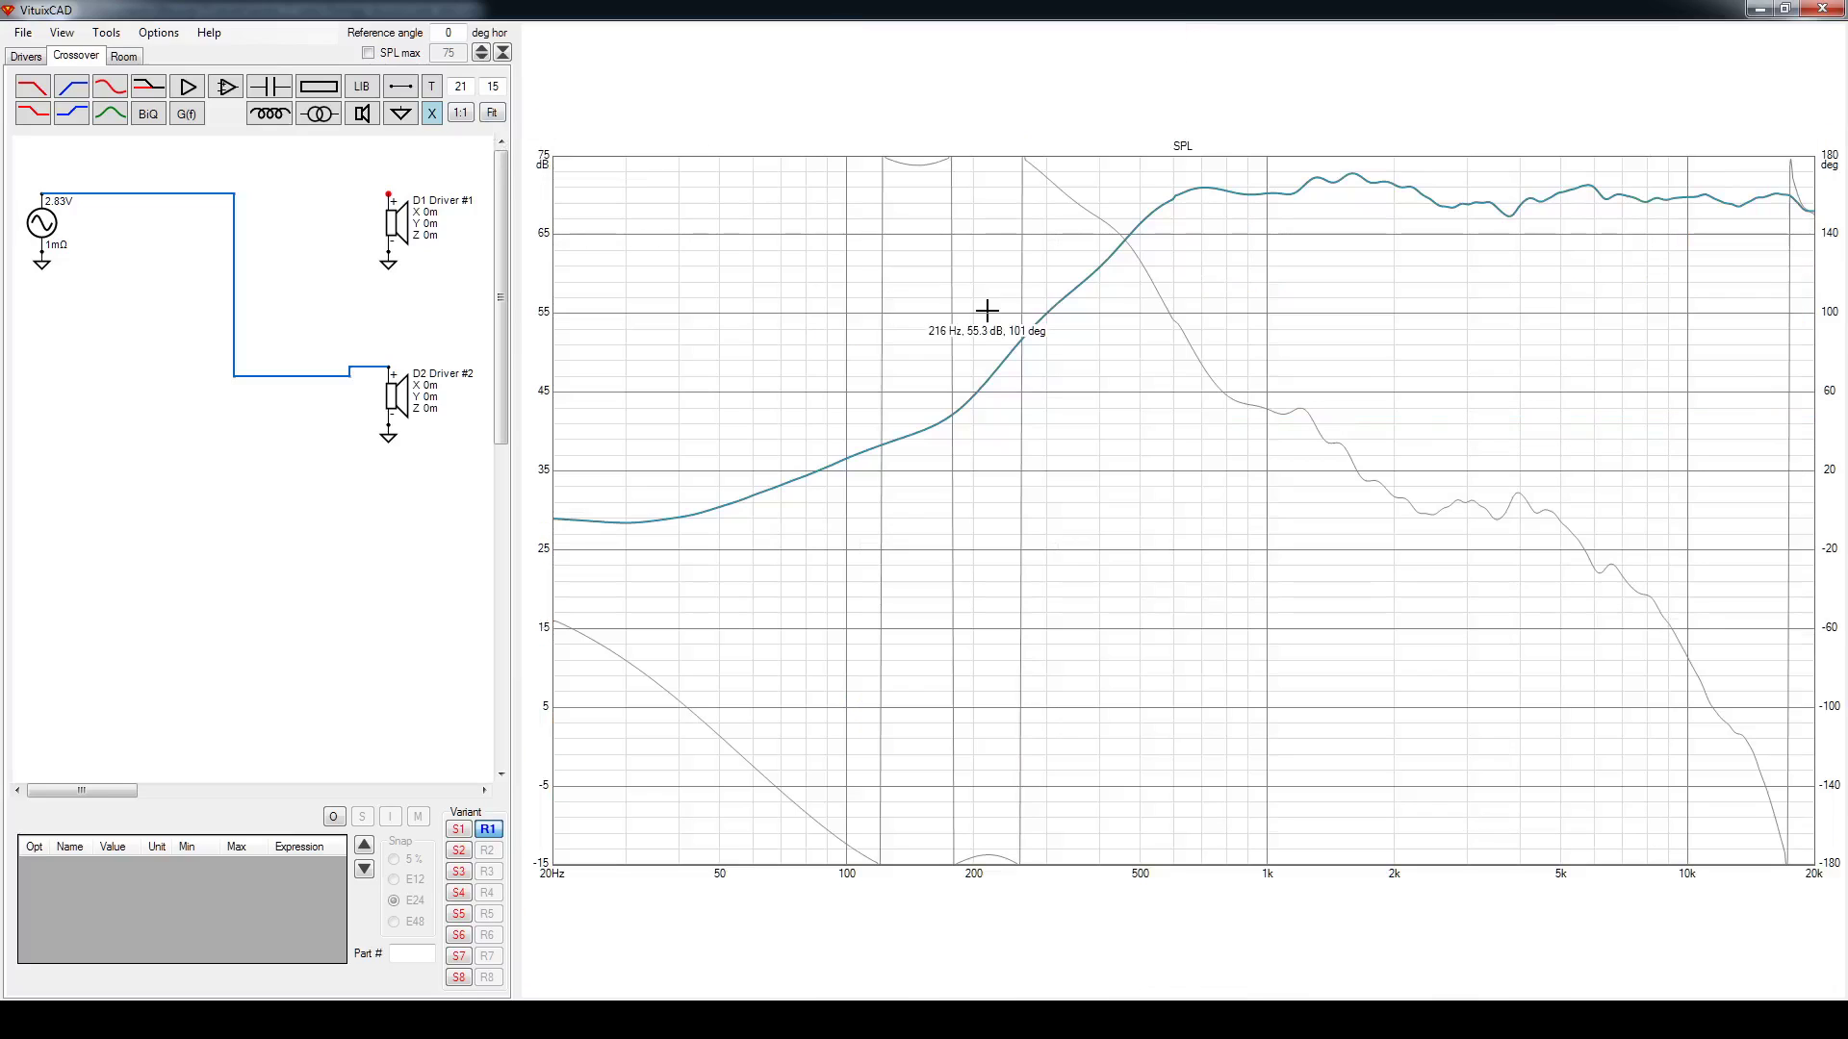
{"action": "double_click", "coordinate": [1240, 229]}
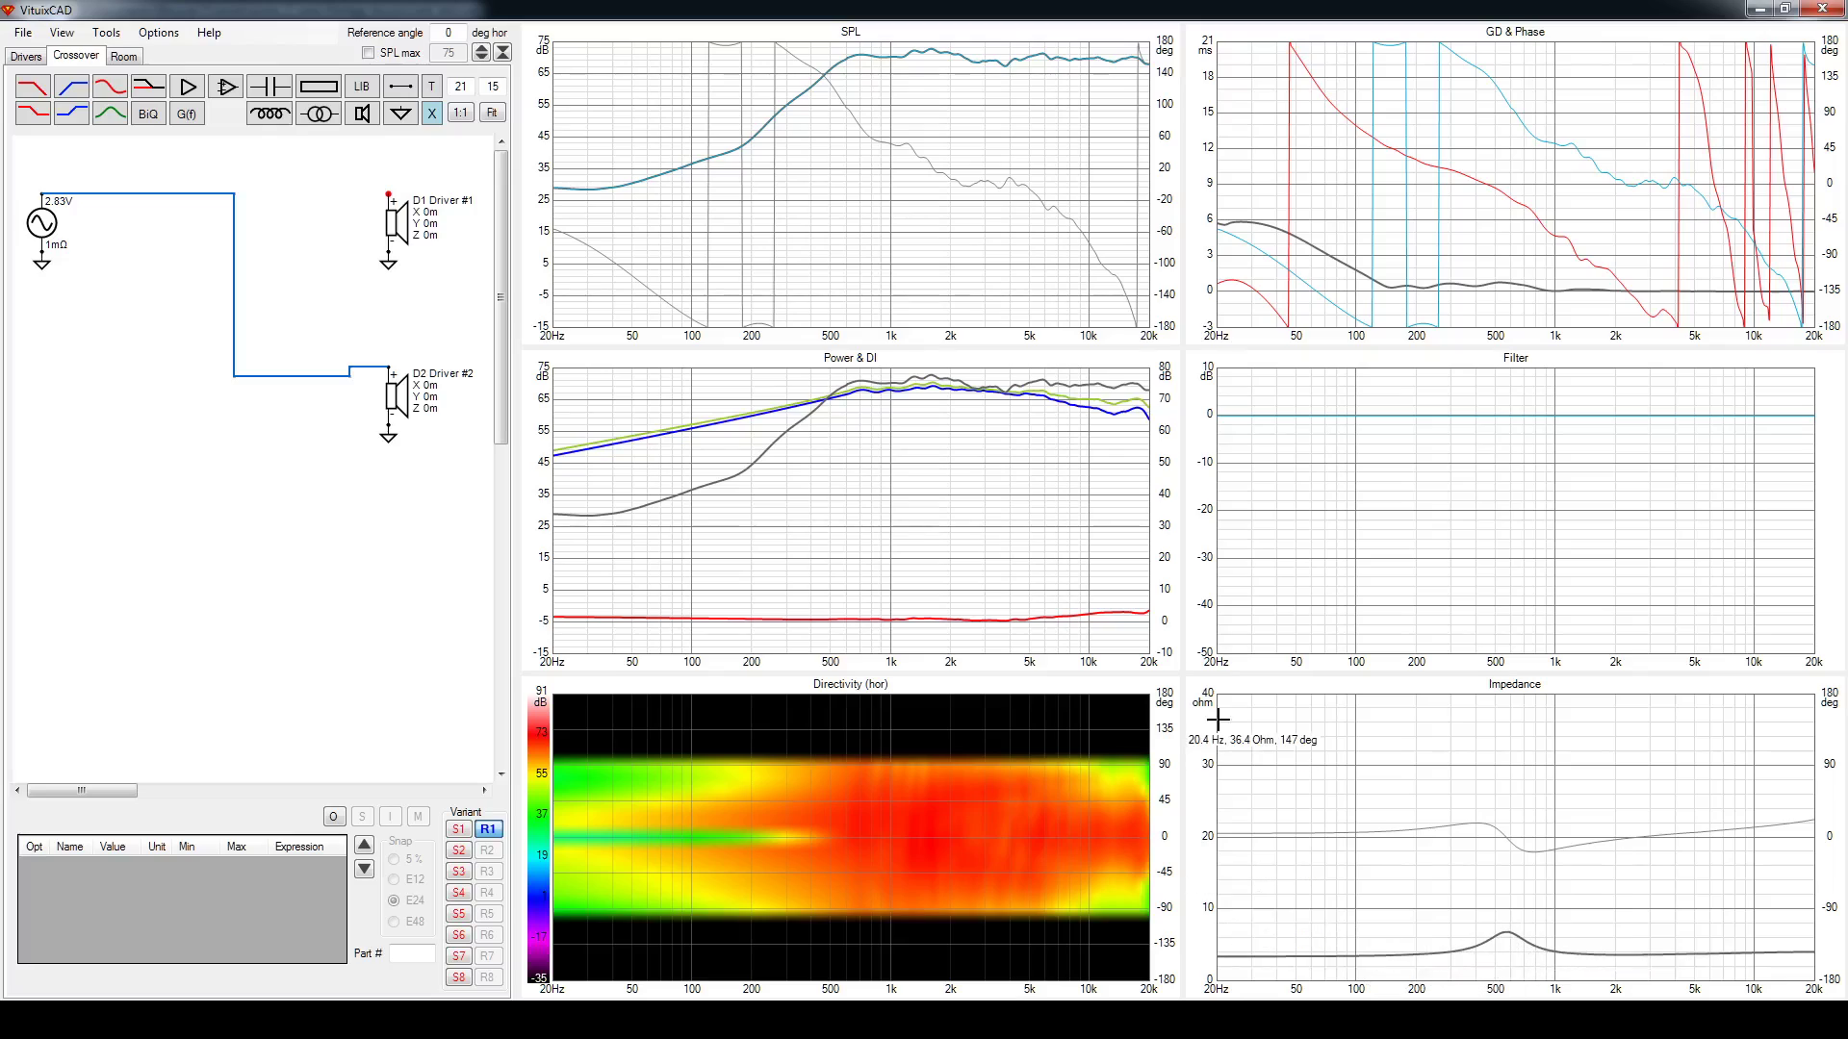
Enlarge Driver #2's directivity map and narrow the charts' SPL range to 30 to 75 dB
{"action": "double_click", "coordinate": [912, 828]}
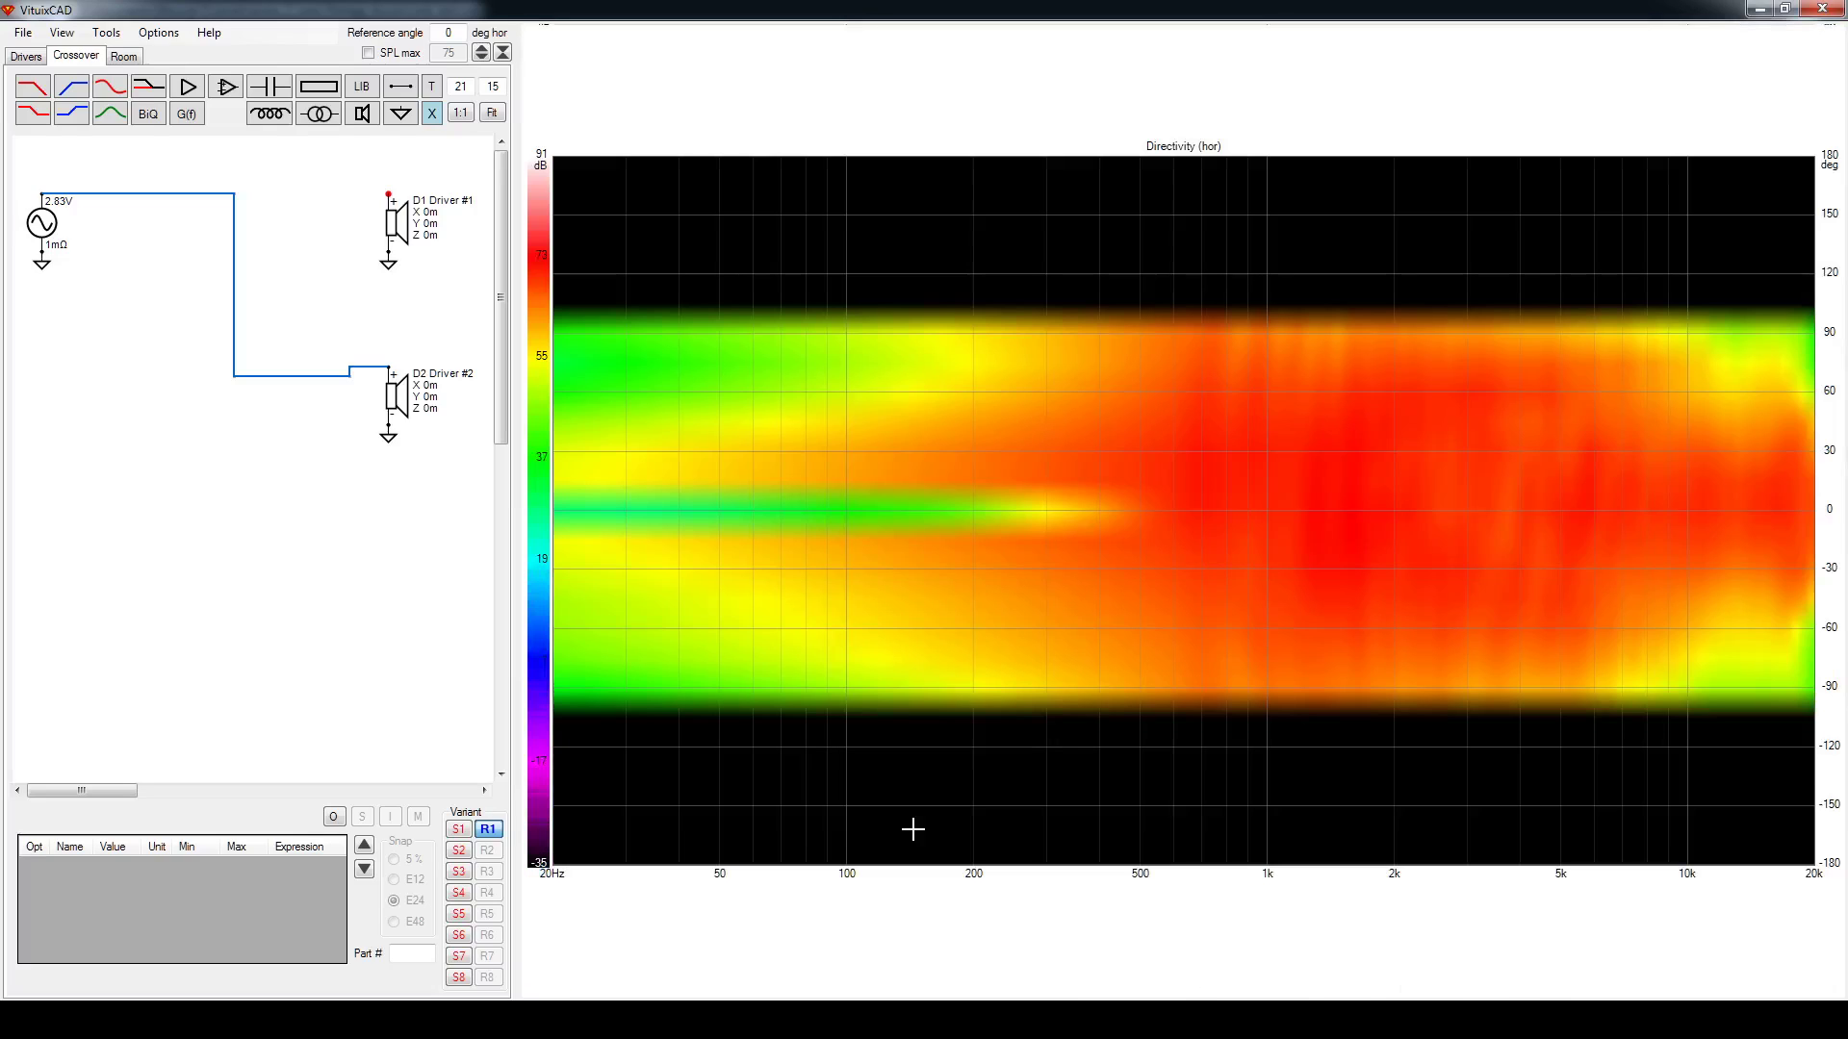
{"action": "left_click", "coordinate": [502, 53]}
{"action": "left_click", "coordinate": [503, 53]}
{"action": "left_click", "coordinate": [502, 53]}
{"action": "left_click", "coordinate": [502, 53]}
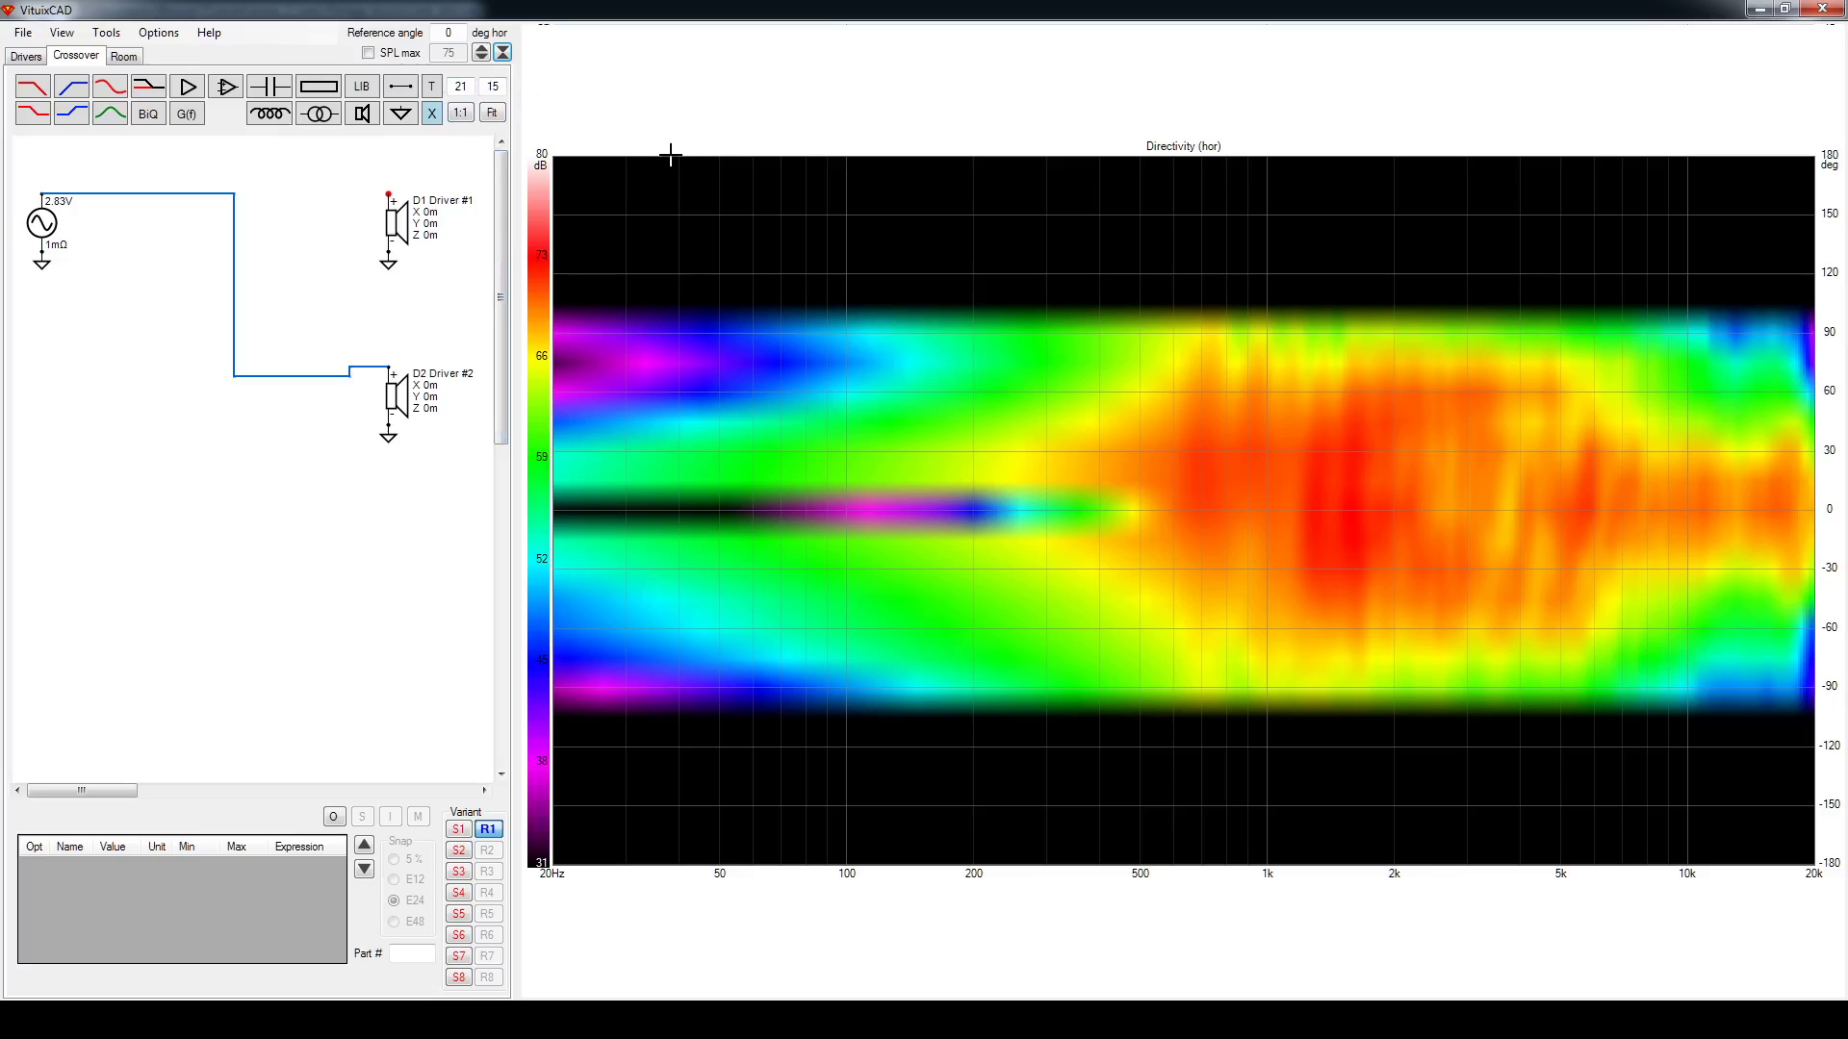
{"action": "left_click", "coordinate": [502, 54]}
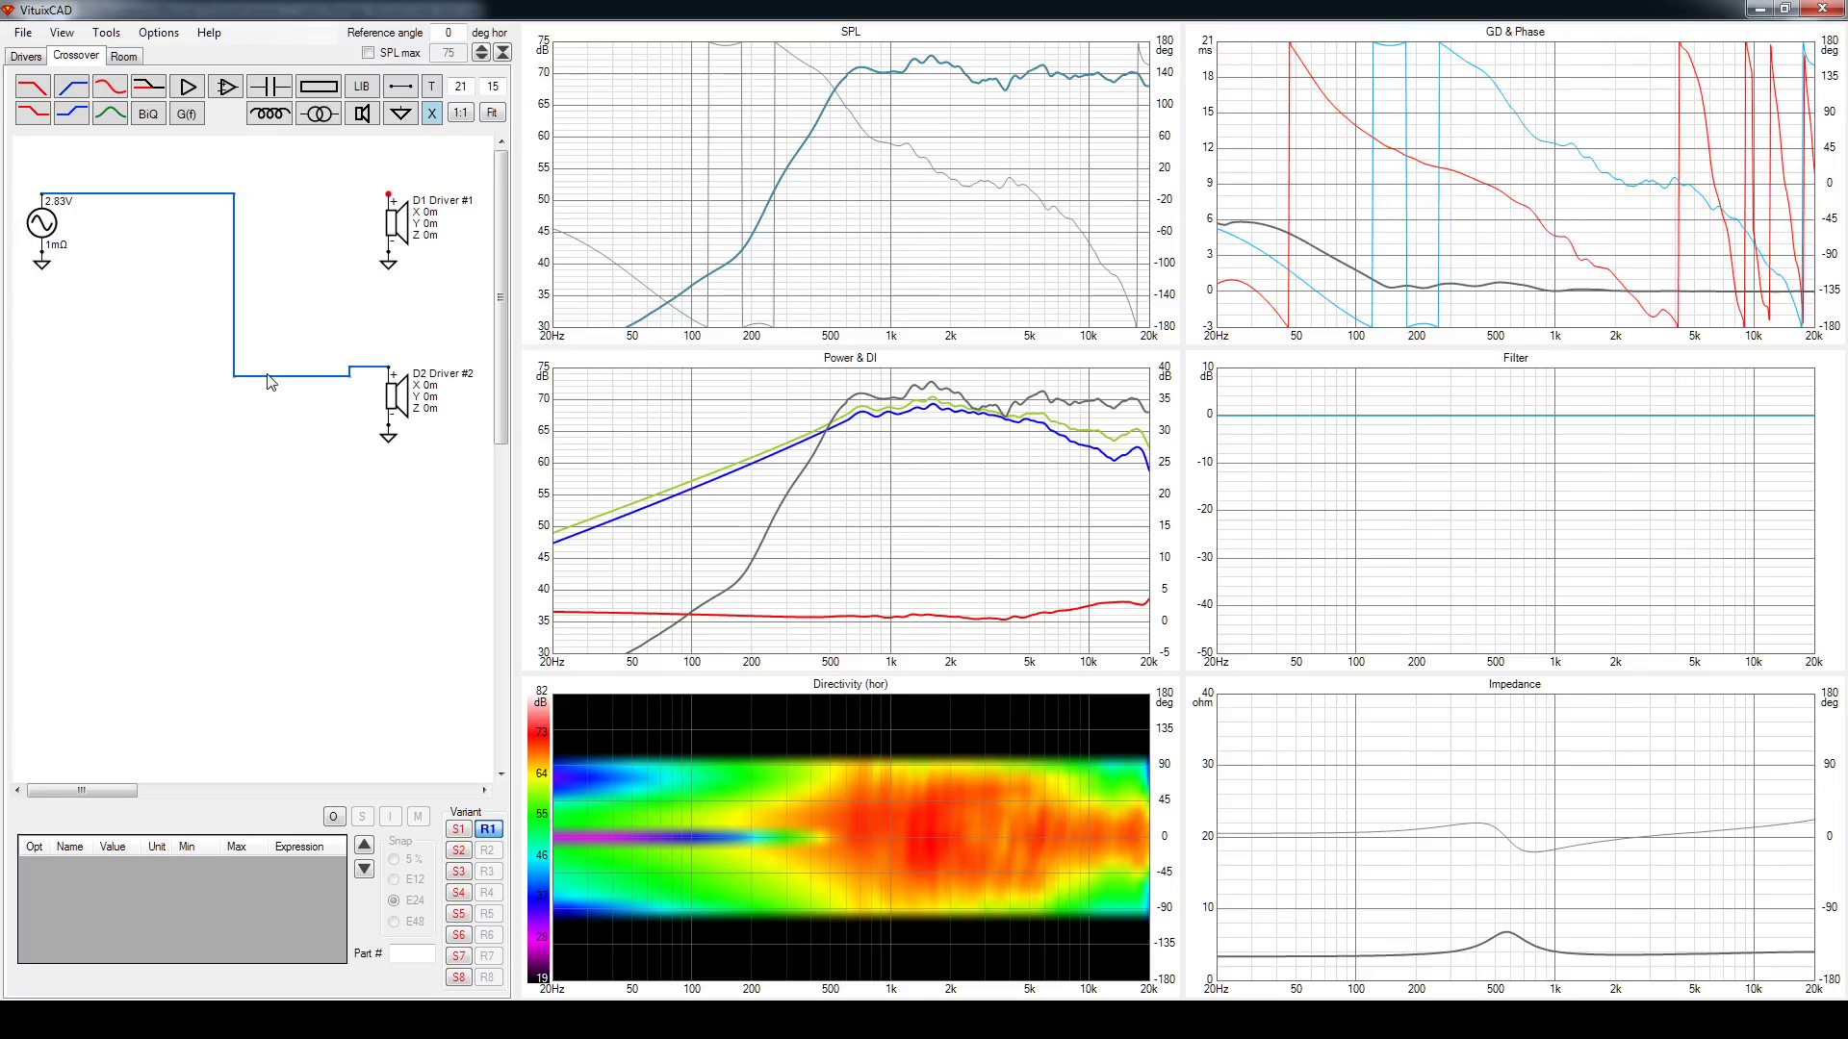
Delete the wire to D2 and connect the generator's output to the D1 speaker's positive terminal again
{"action": "key", "text": "Delete"}
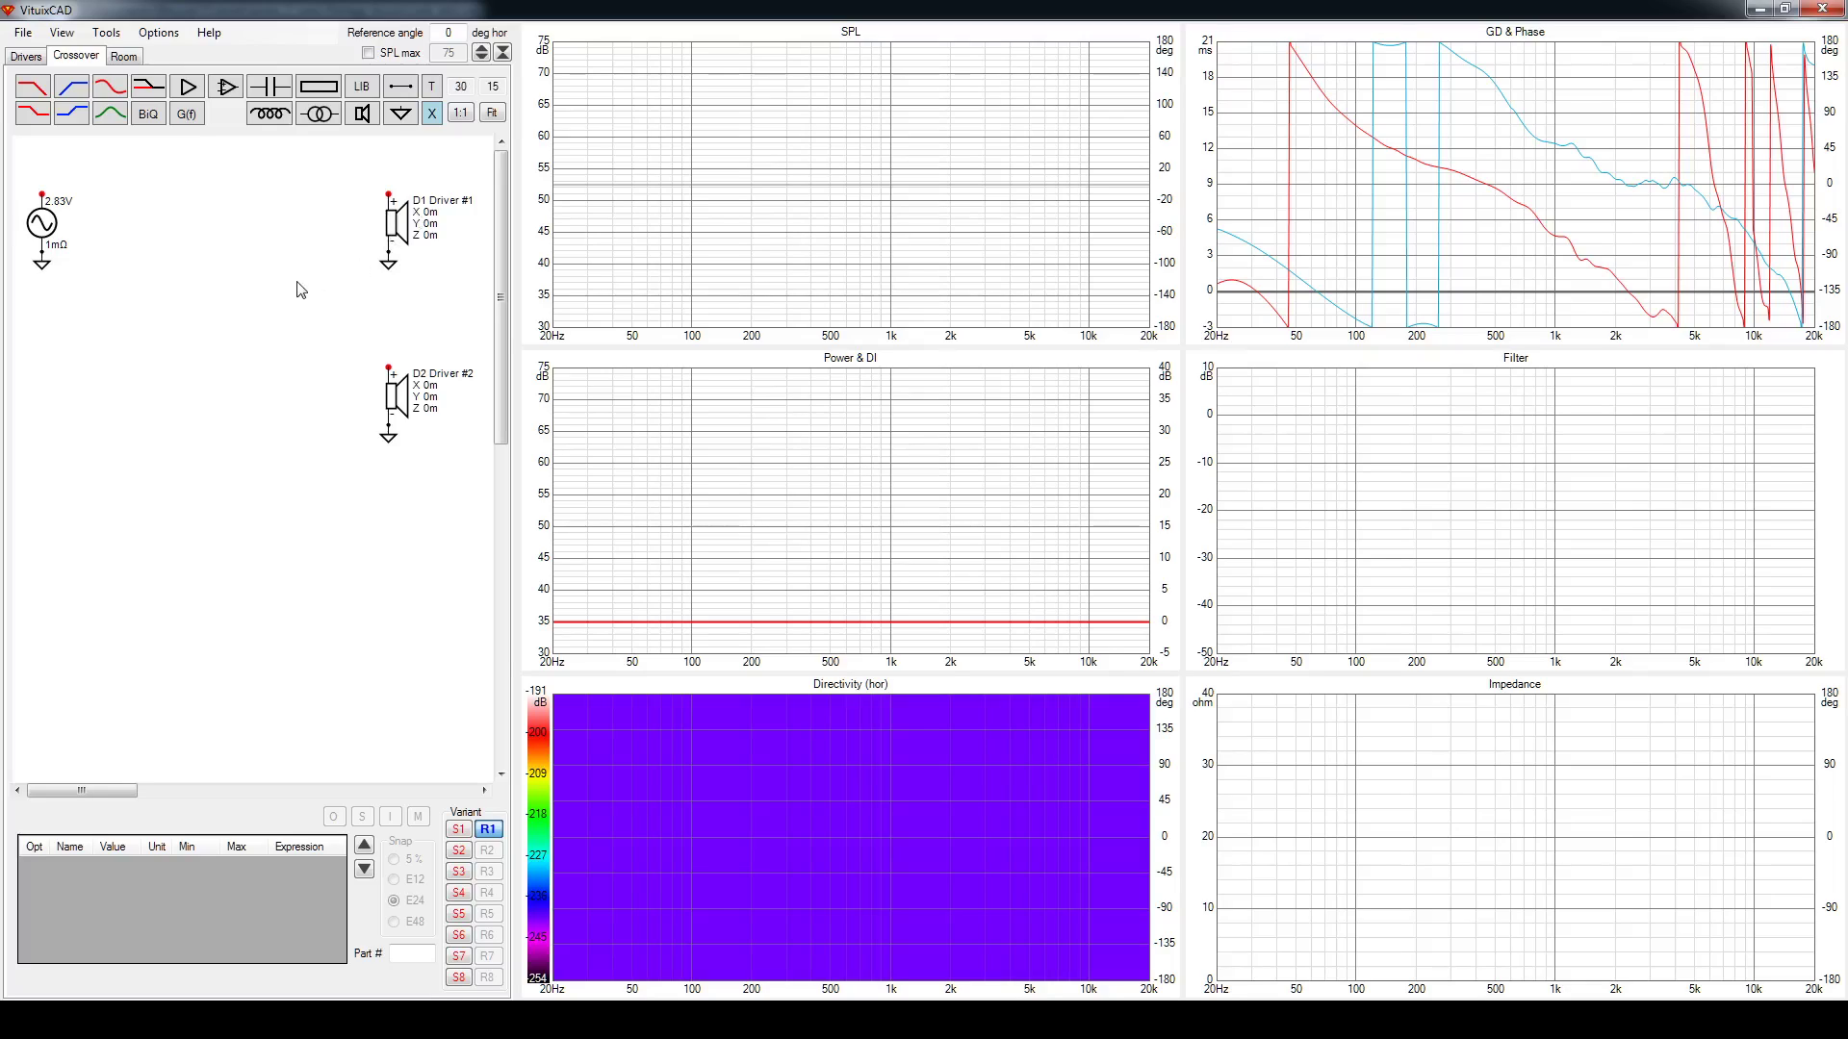
{"action": "left_click", "coordinate": [42, 194]}
{"action": "left_click", "coordinate": [388, 194]}
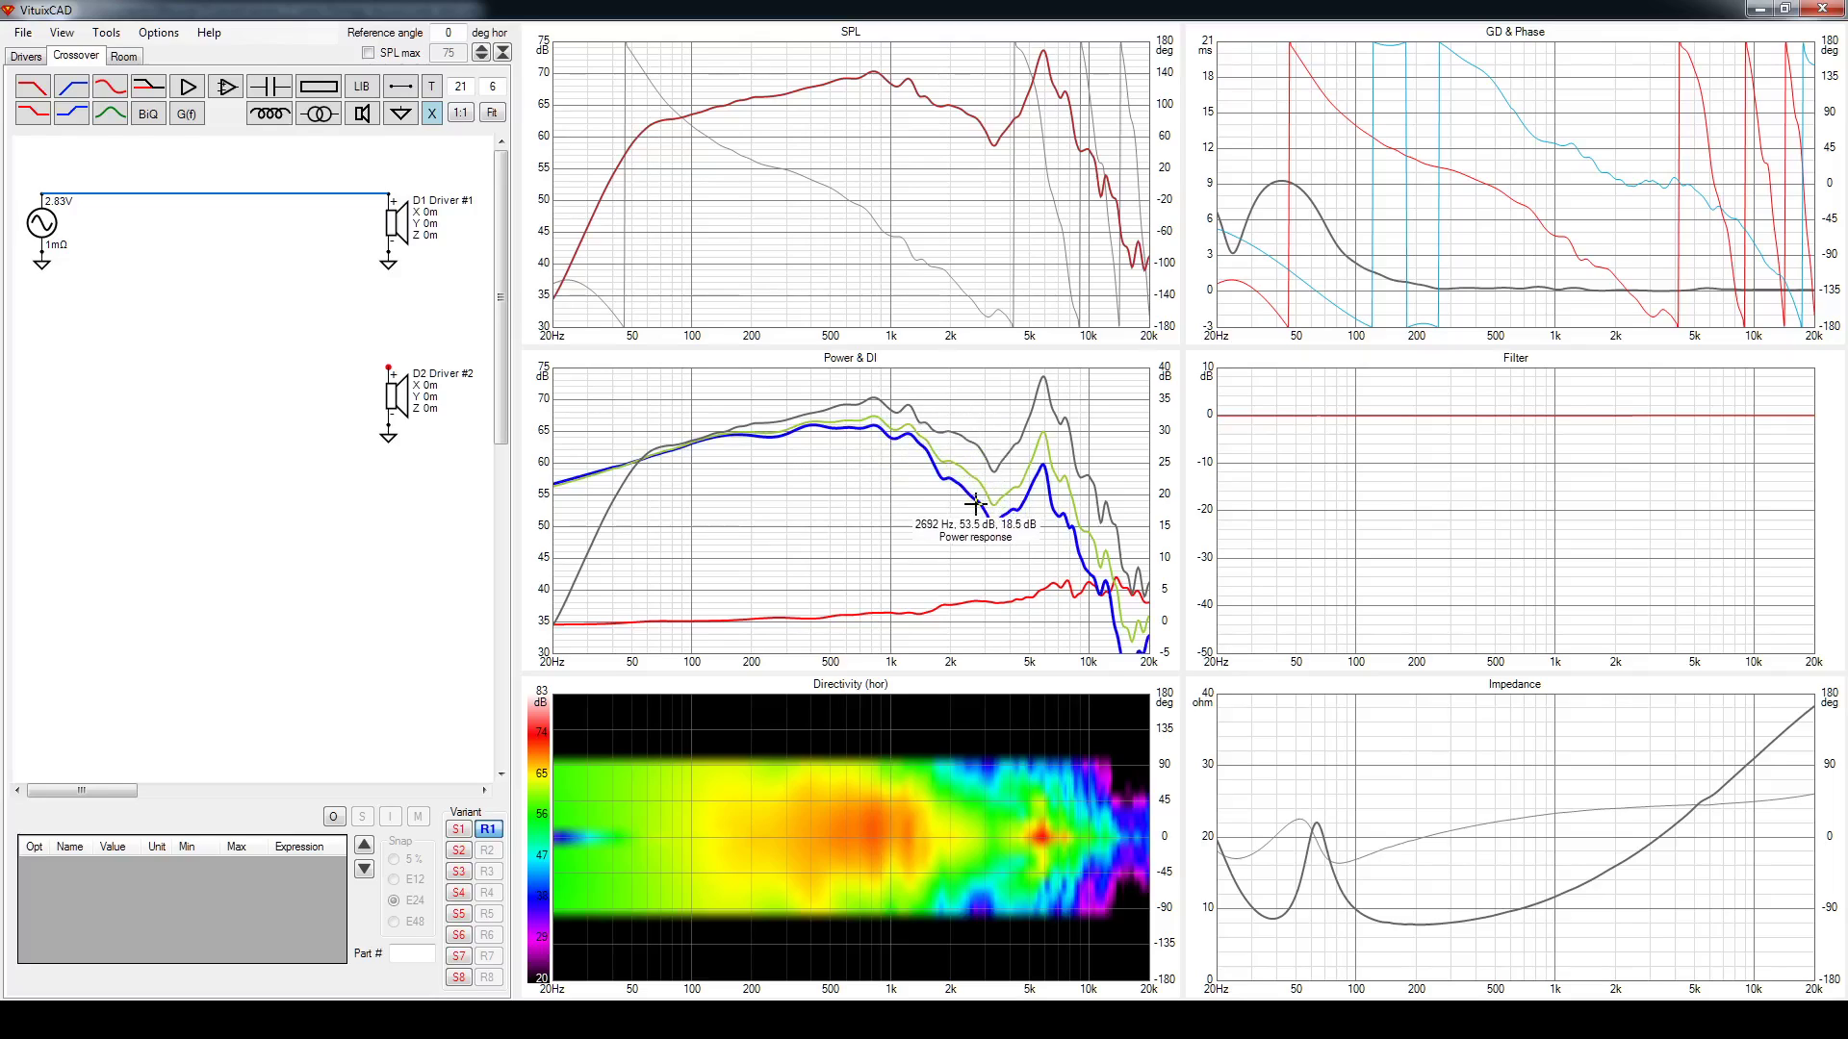
Hide the listening window curve in the Power & DI chart
{"action": "right_click", "coordinate": [881, 520]}
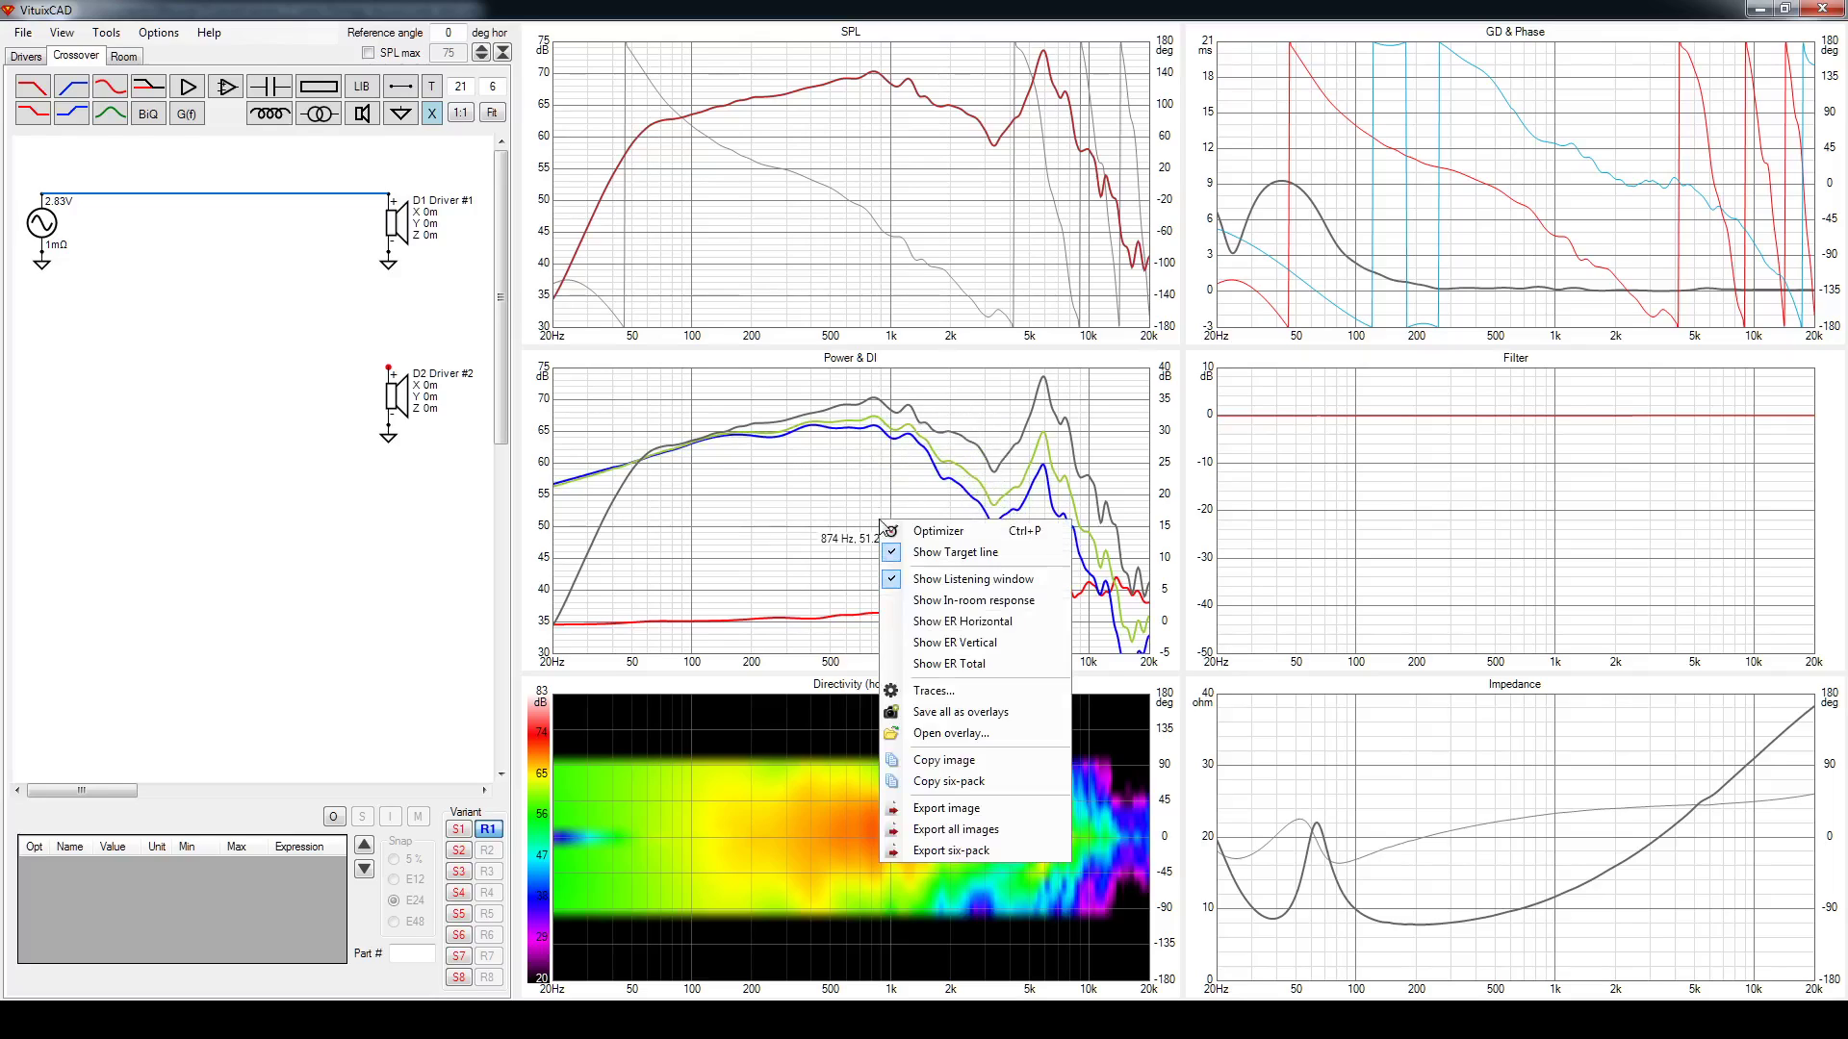
{"action": "left_click", "coordinate": [939, 578]}
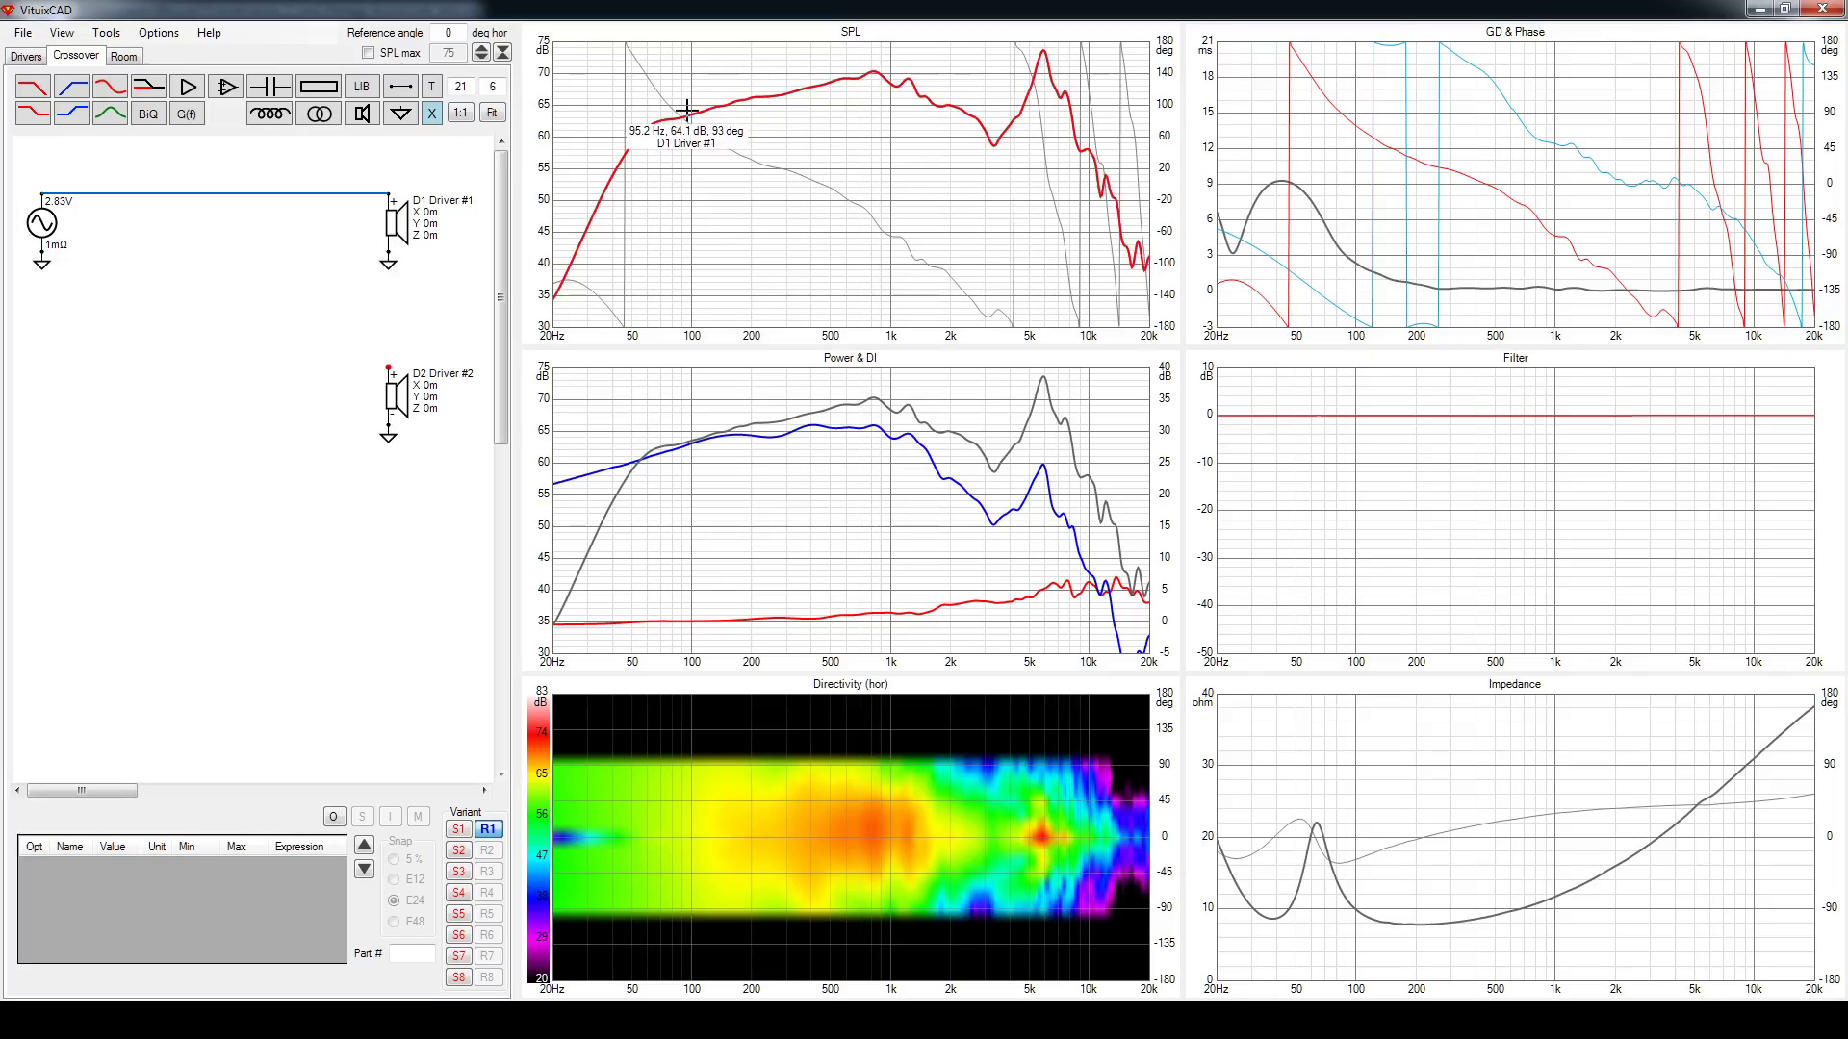
Open the Optimizer for the SPL chart and move its window so the upper part of the SPL curve can be seen
{"action": "right_click", "coordinate": [853, 152]}
{"action": "right_click", "coordinate": [818, 145]}
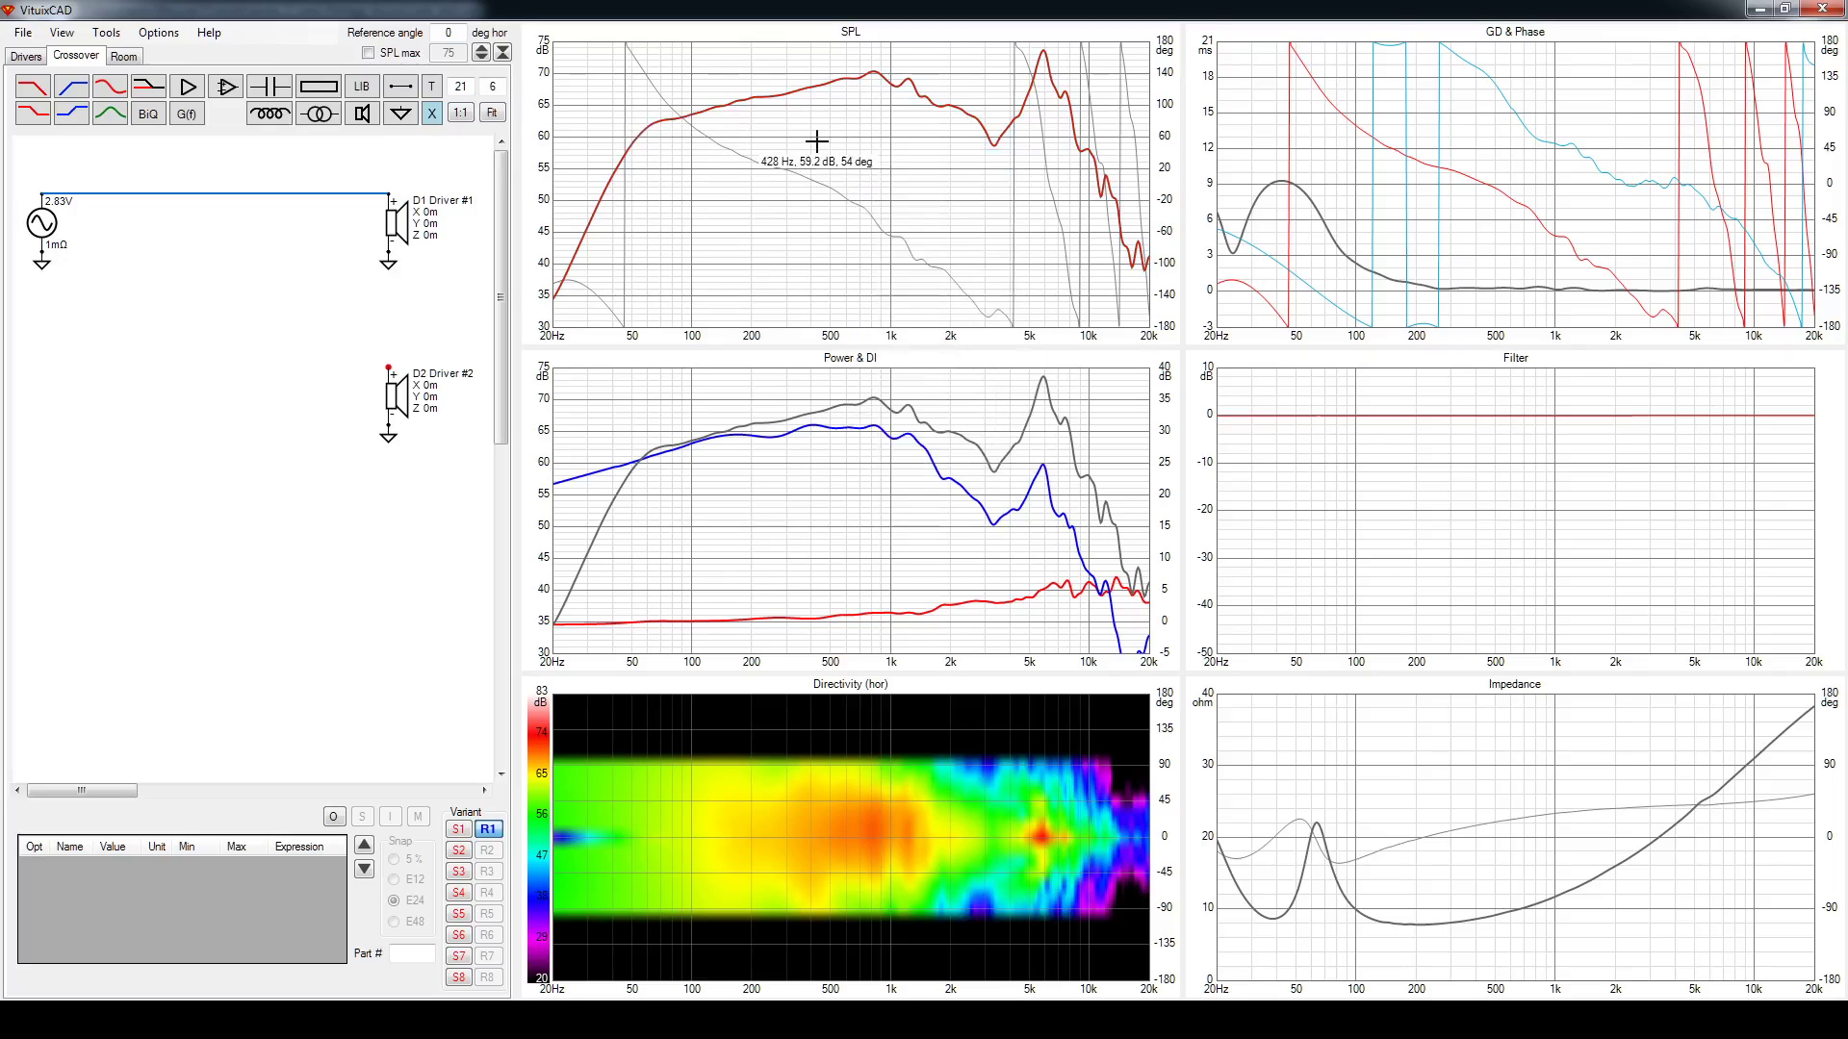
{"action": "right_click", "coordinate": [818, 144]}
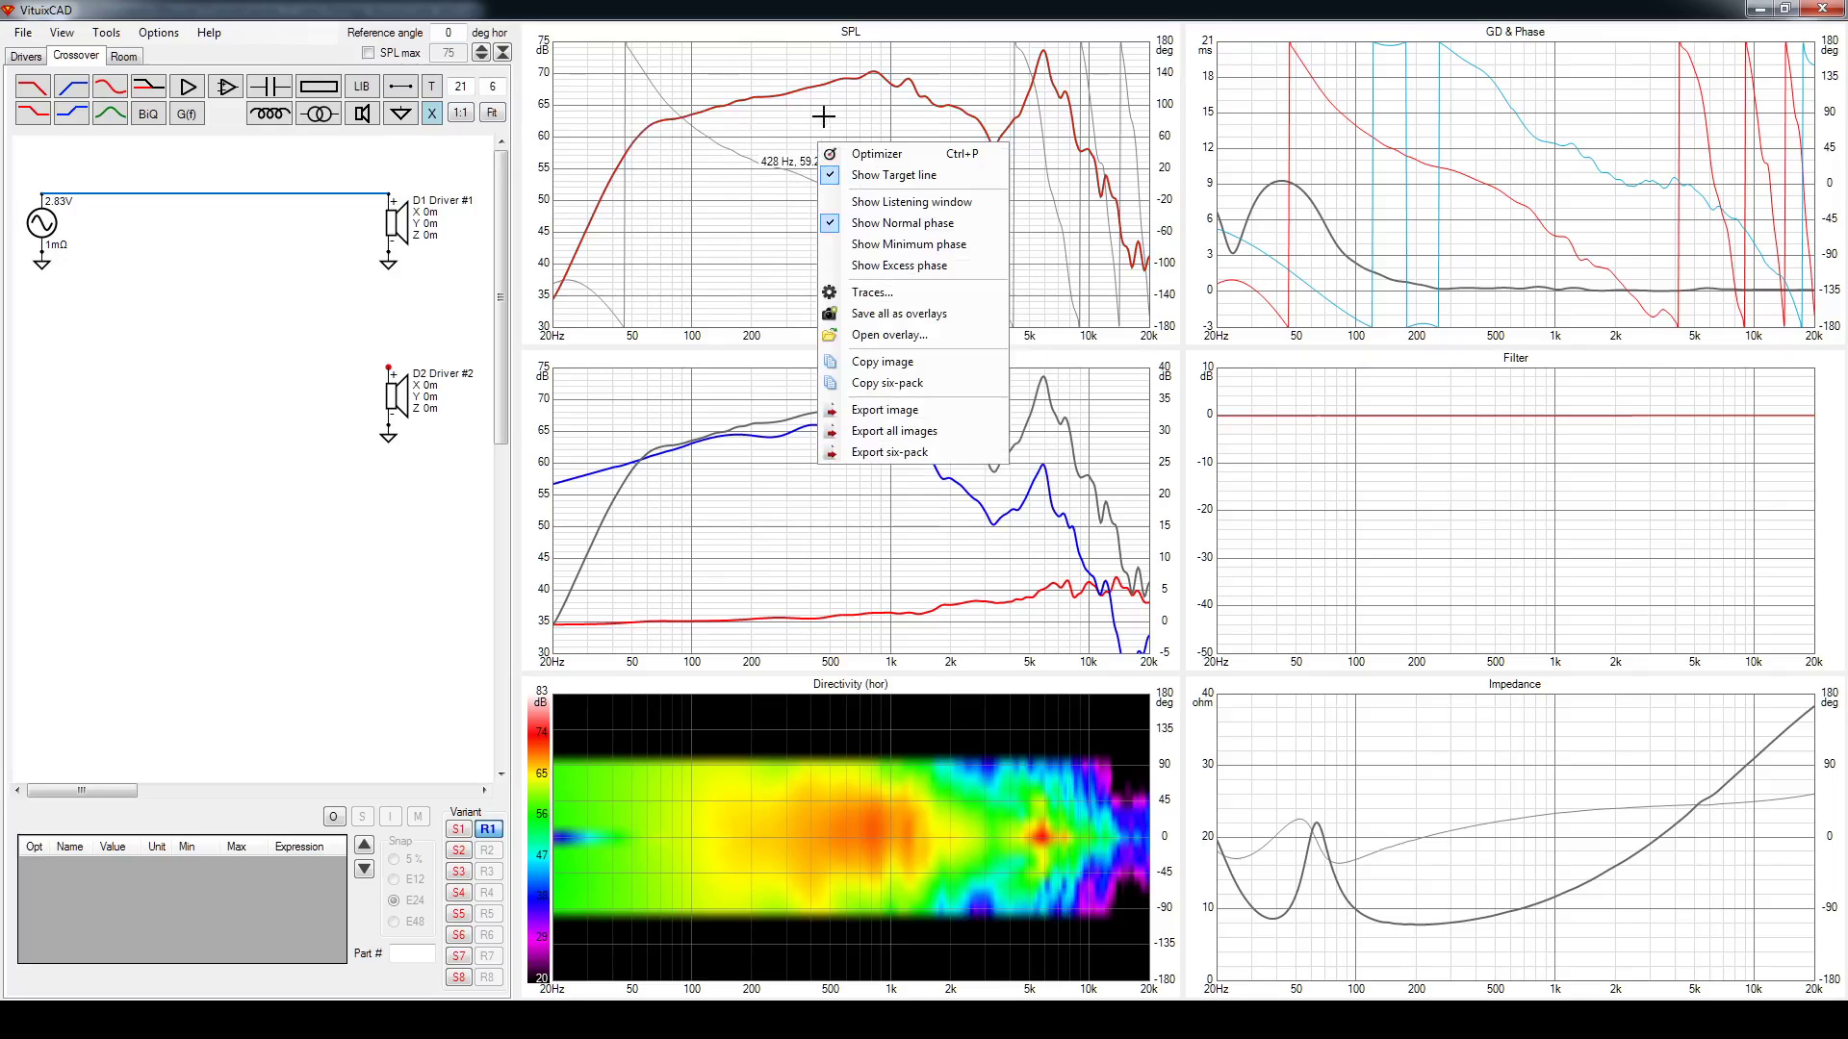
{"action": "left_click", "coordinate": [885, 156]}
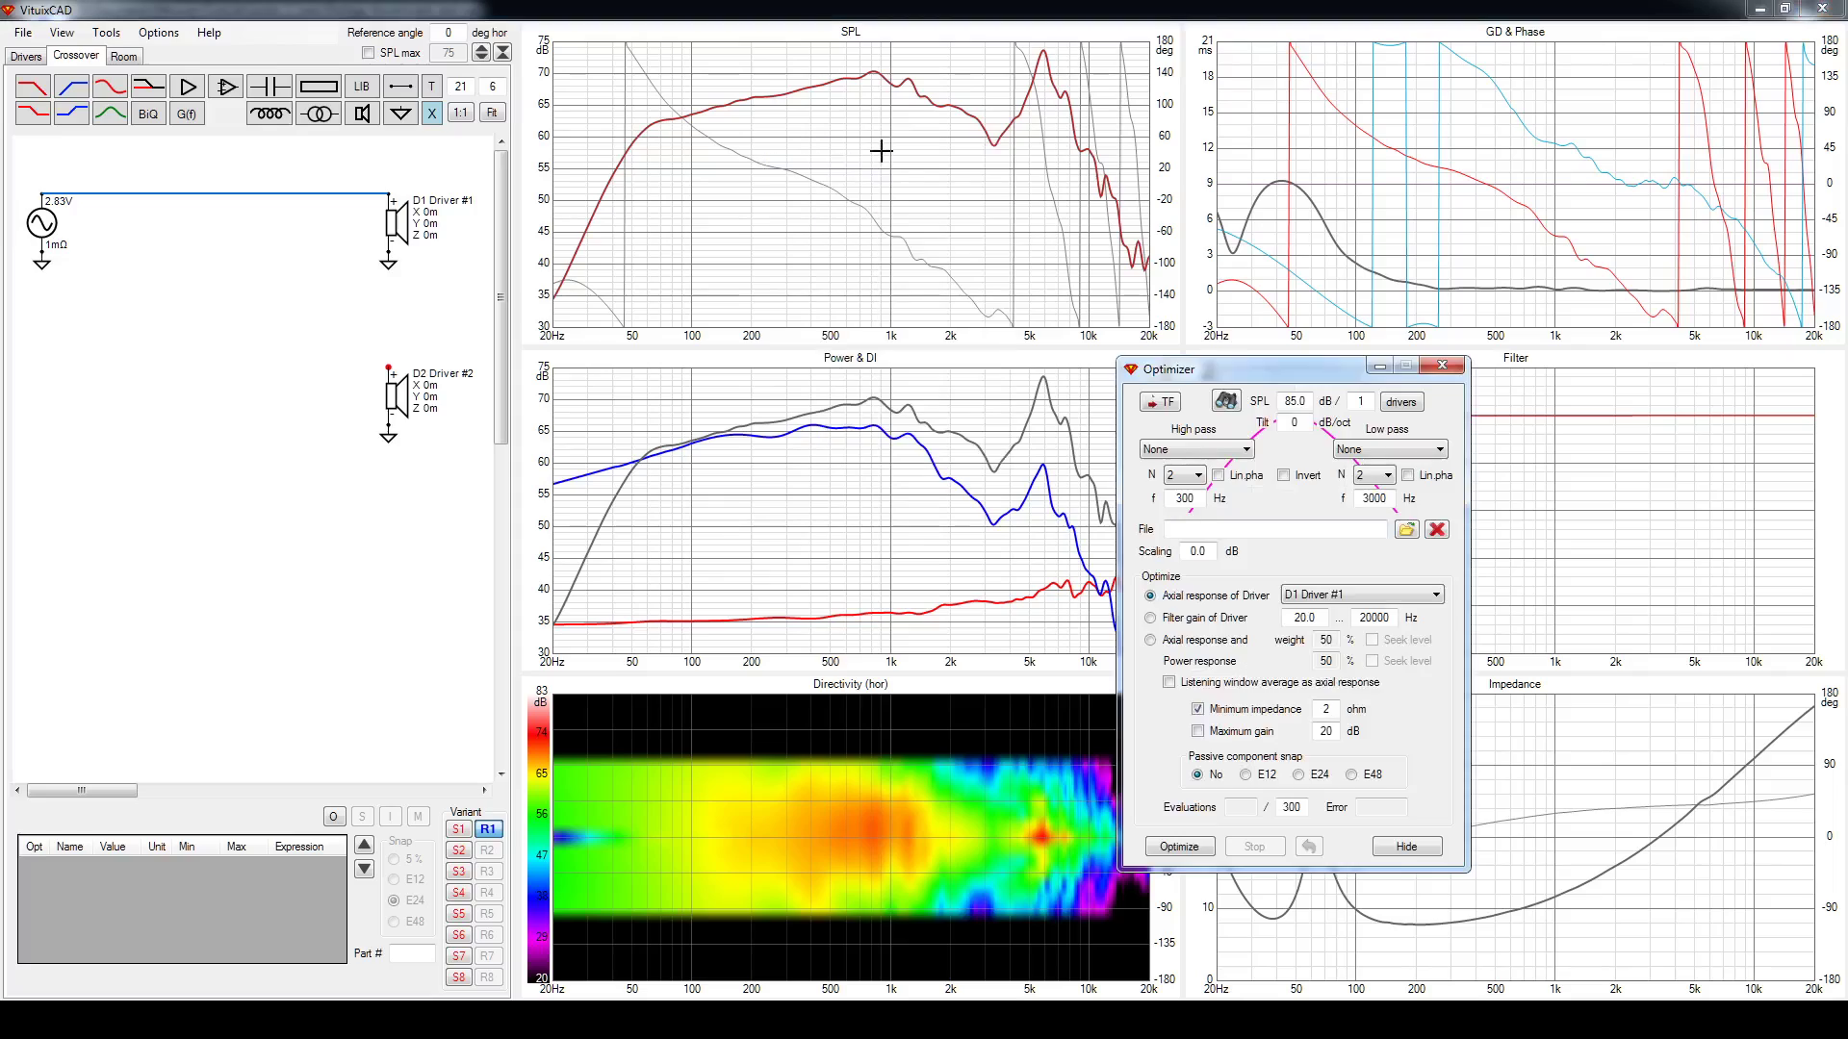
{"action": "left_click_drag", "start_coordinate": [1286, 377], "coordinate": [930, 142]}
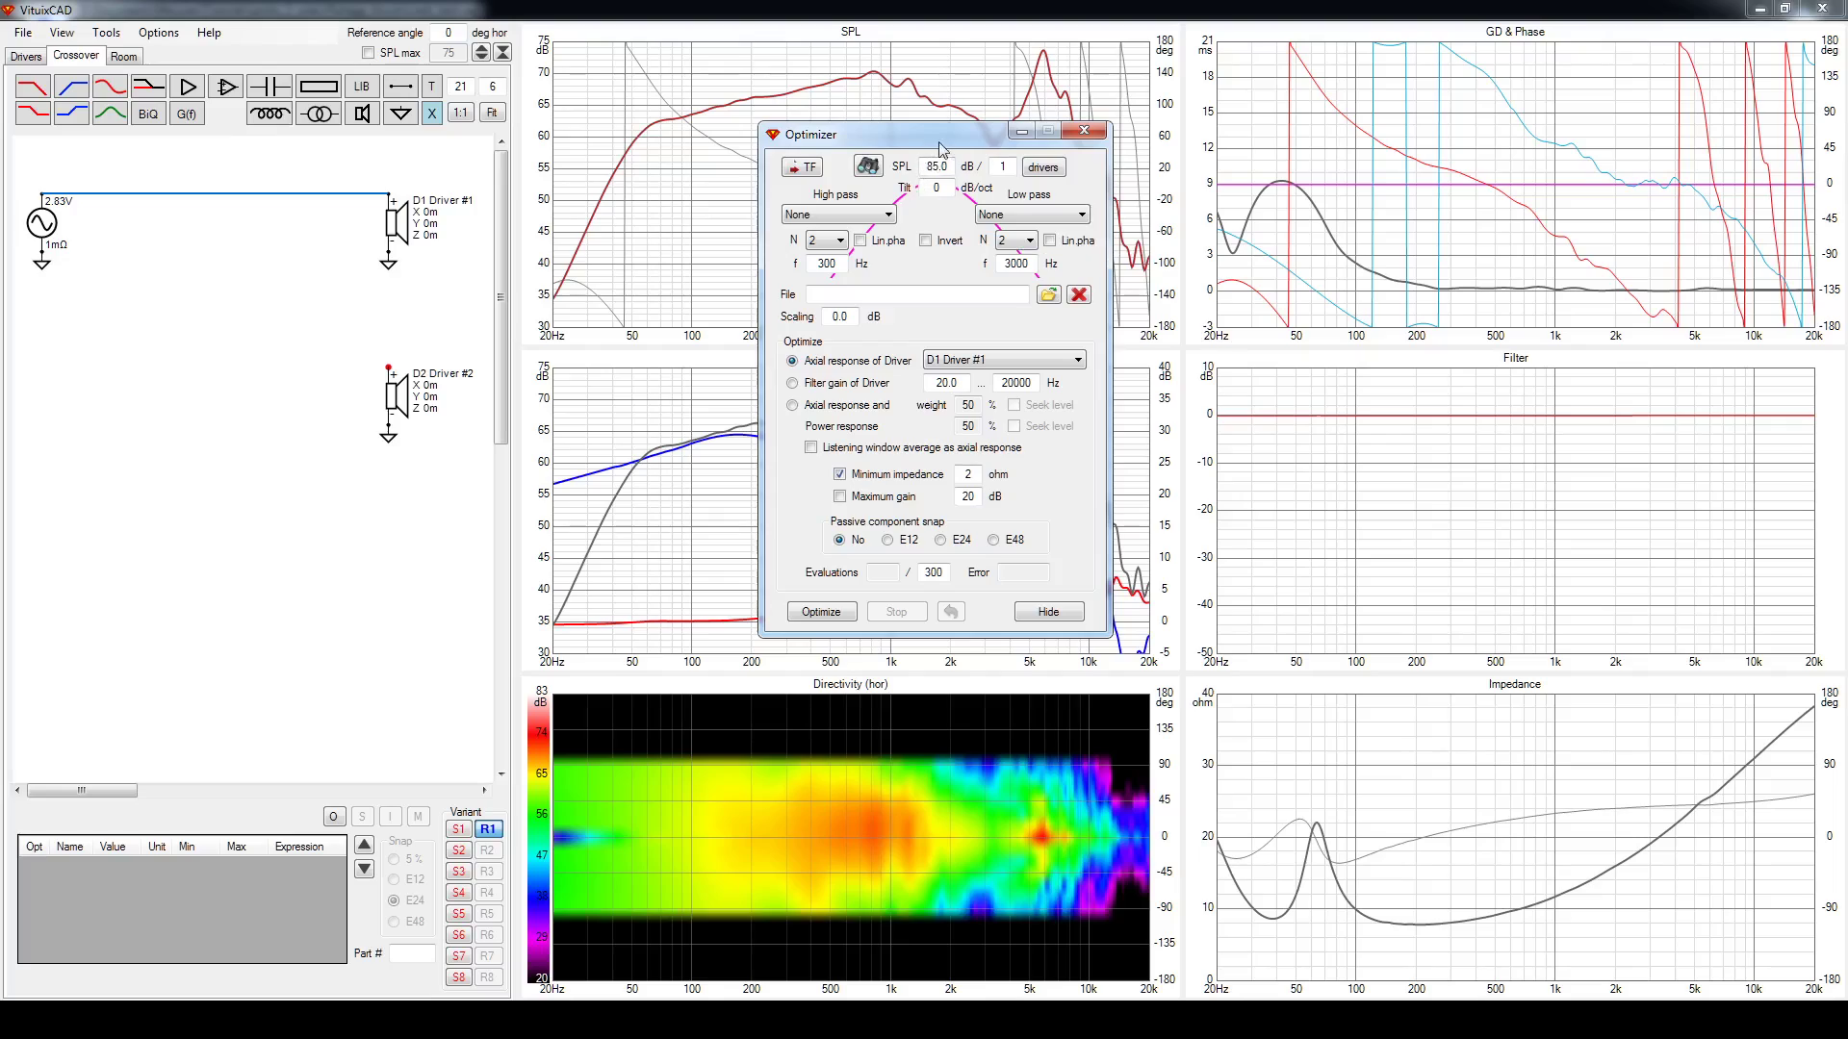
{"action": "left_click_drag", "start_coordinate": [942, 149], "coordinate": [924, 193]}
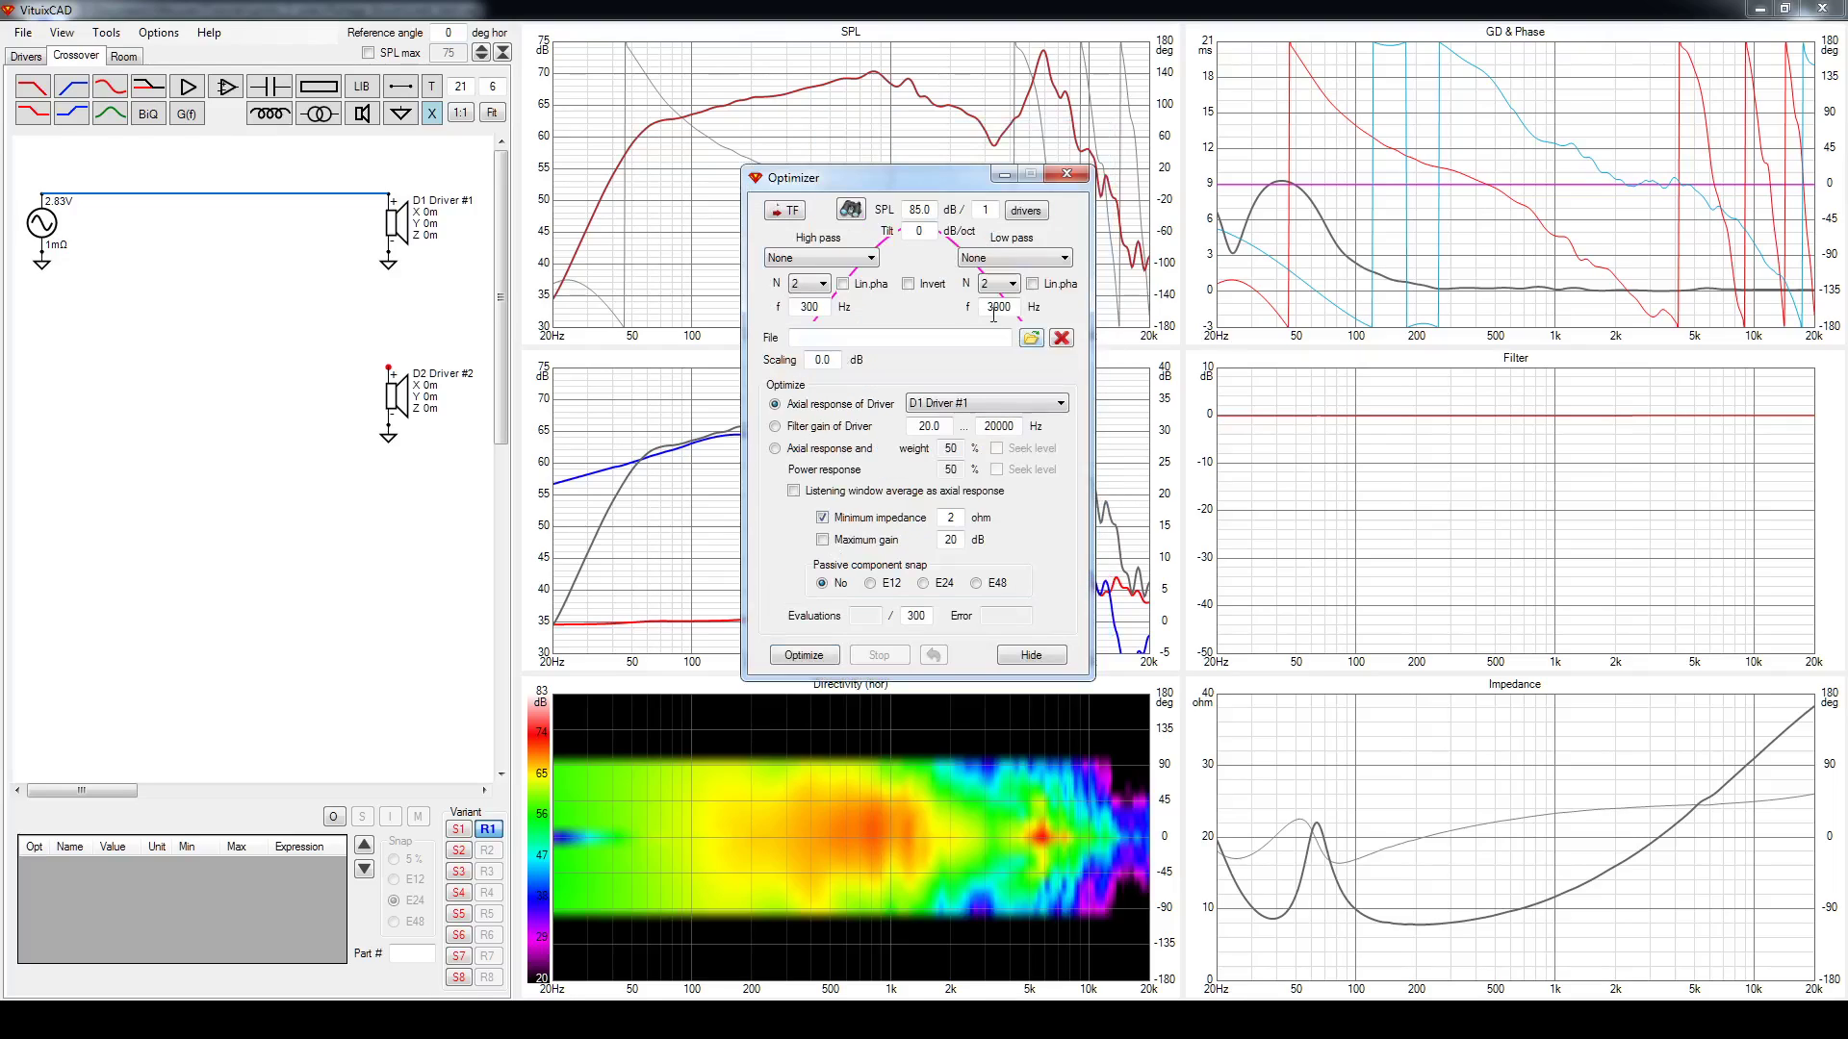
Set the Optimizer to the axial response of D2 Driver #2 with a target SPL of 64 dB
{"action": "left_click", "coordinate": [984, 403]}
{"action": "left_click", "coordinate": [943, 430]}
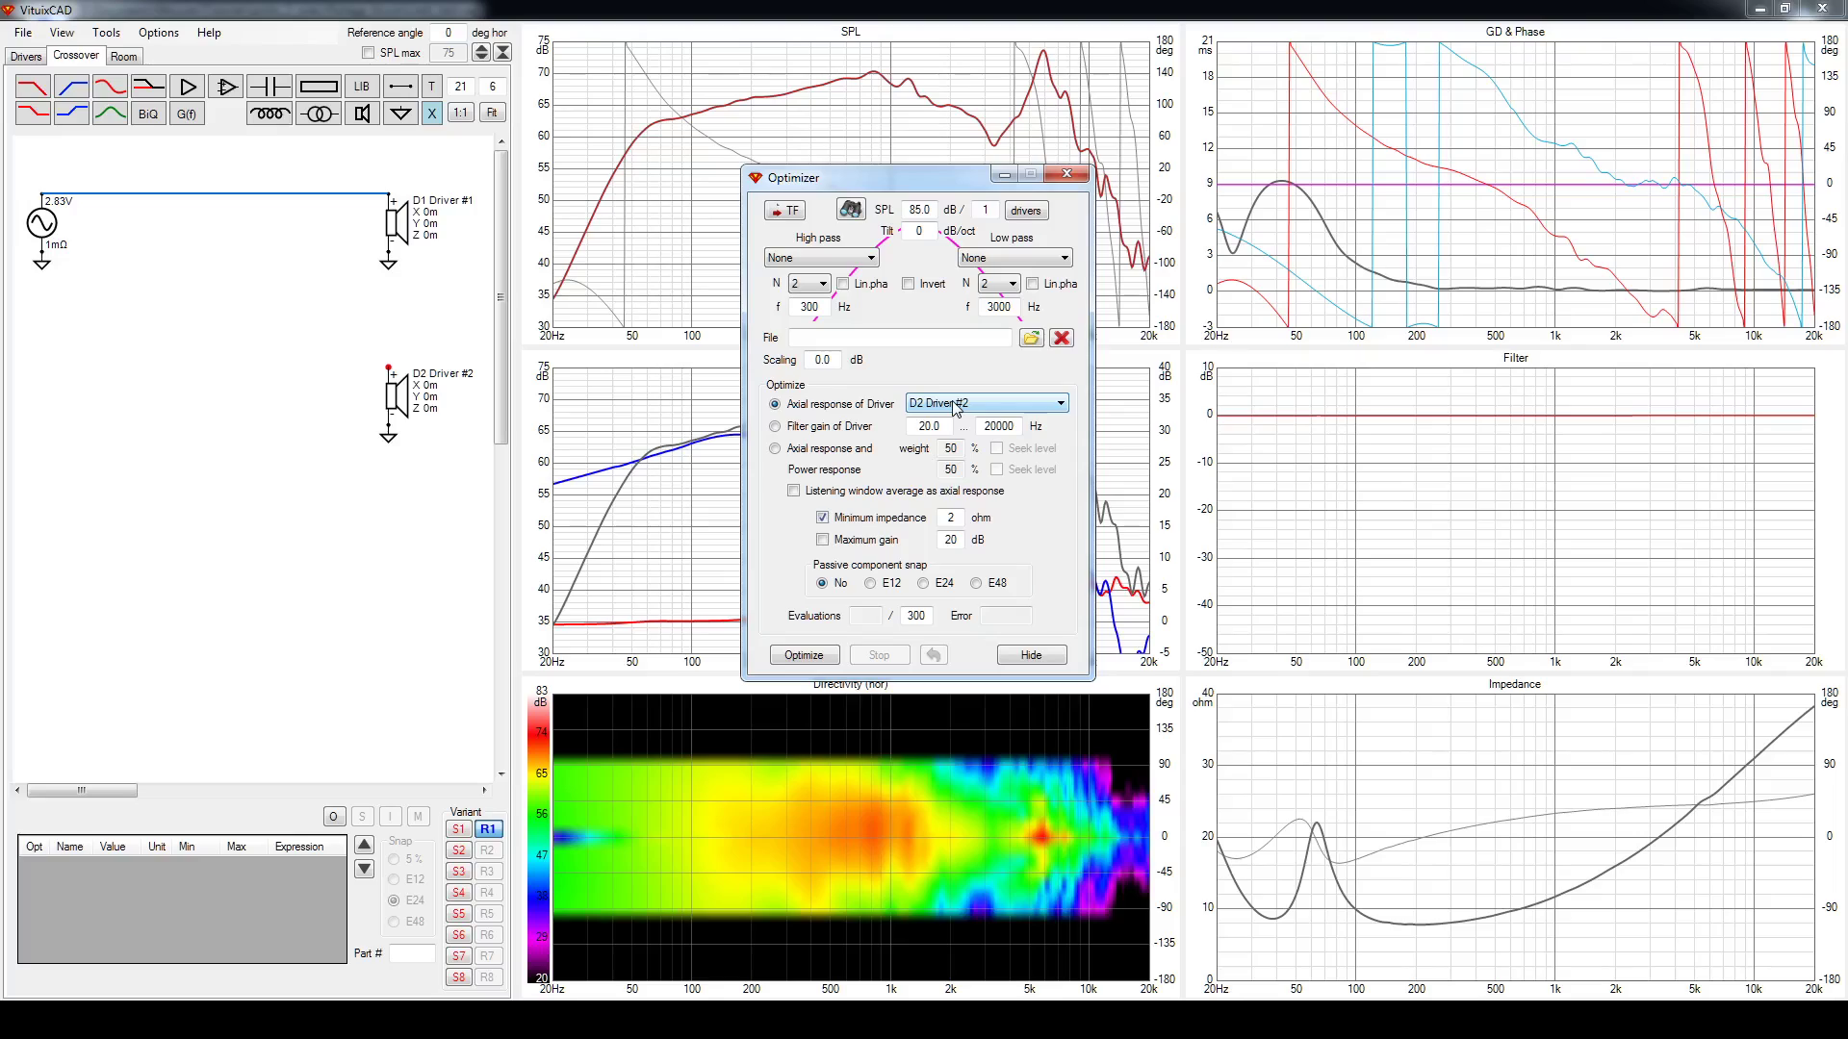
{"action": "double_click", "coordinate": [932, 213]}
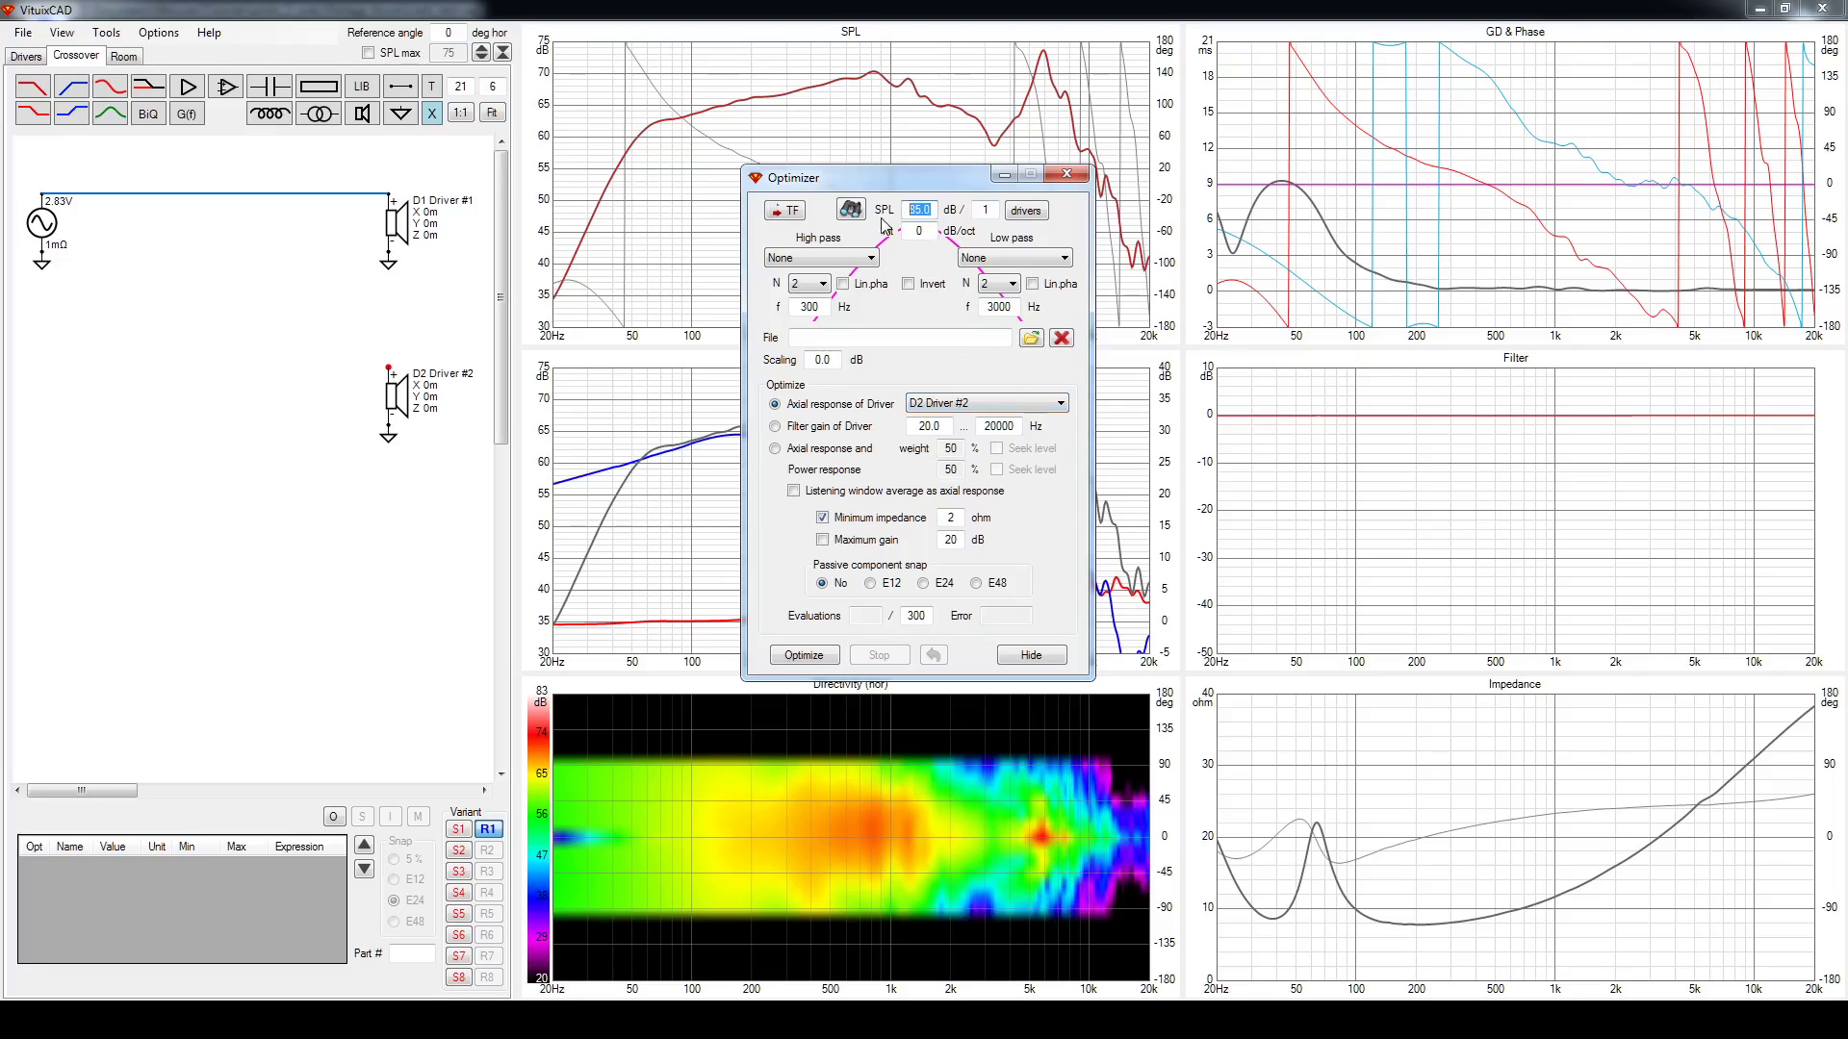
{"action": "type", "text": "64"}
{"action": "key", "text": "Return"}
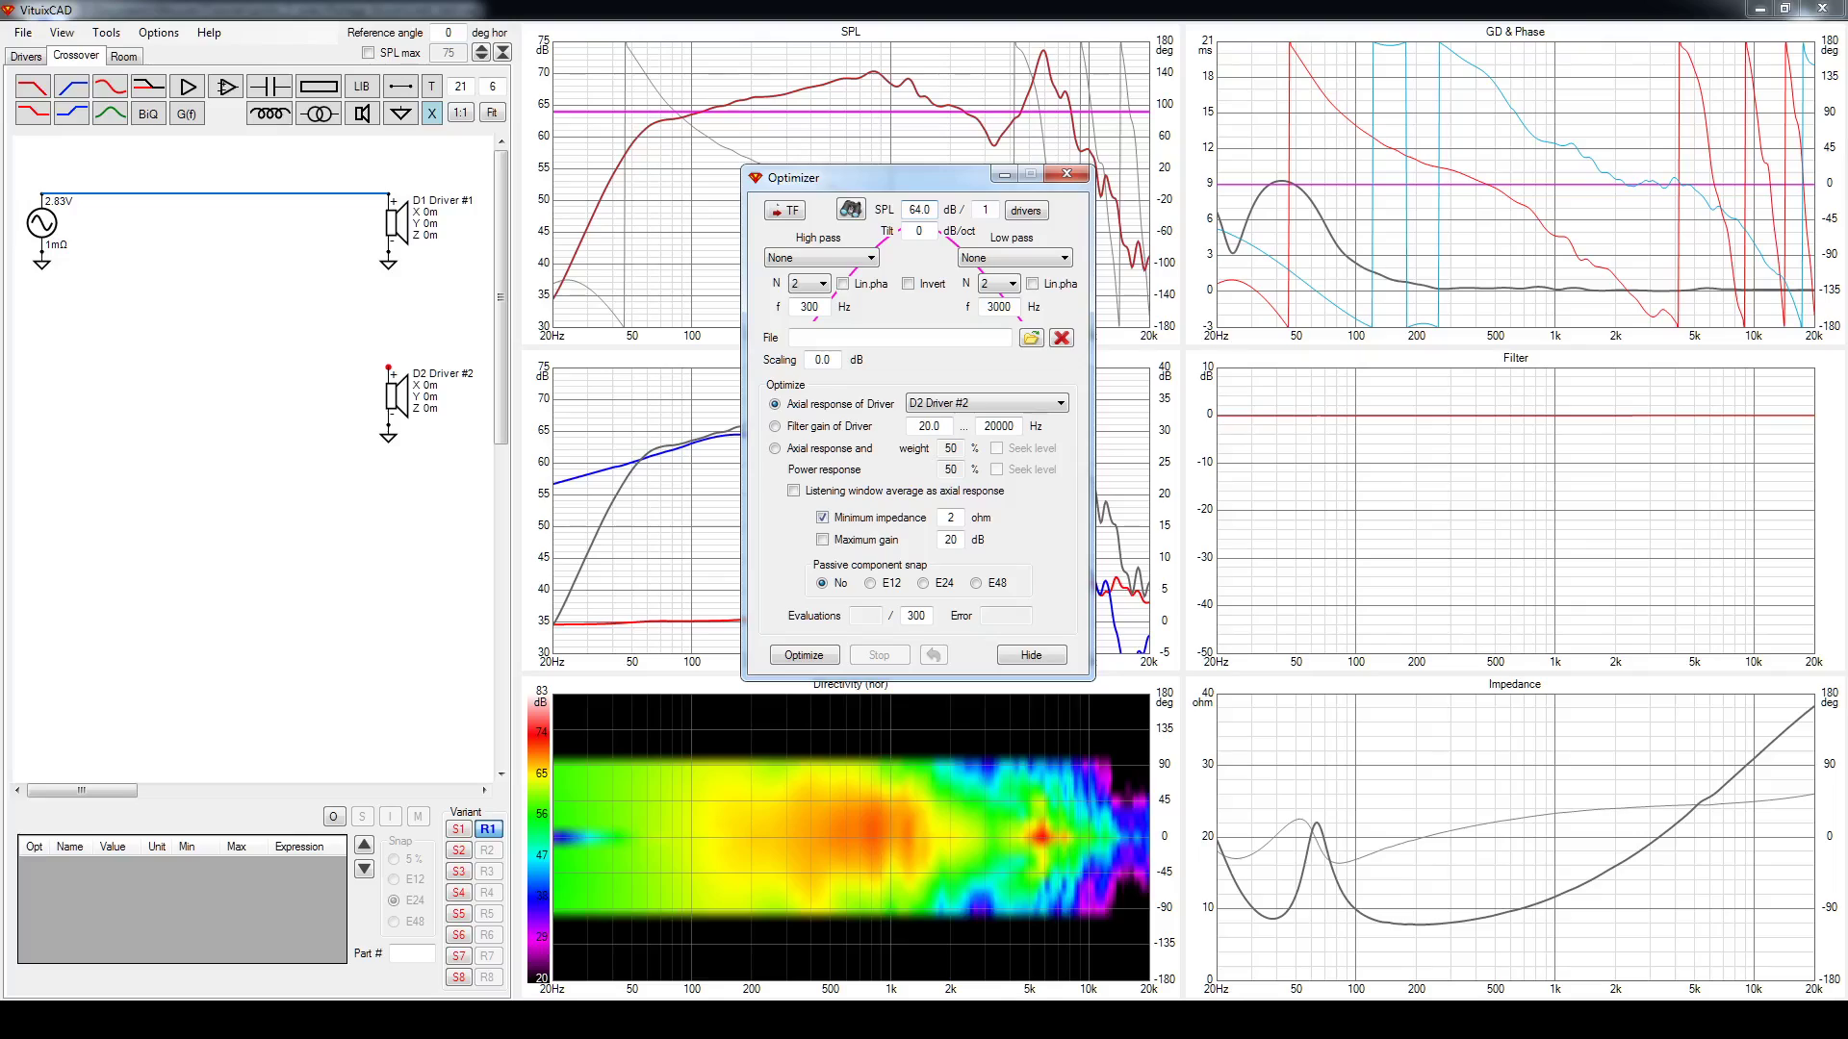
Set the Optimizer's high-pass target to a 4th-order Linkwitz-Riley at 1300 Hz and hide the Optimizer
{"action": "left_click", "coordinate": [841, 265]}
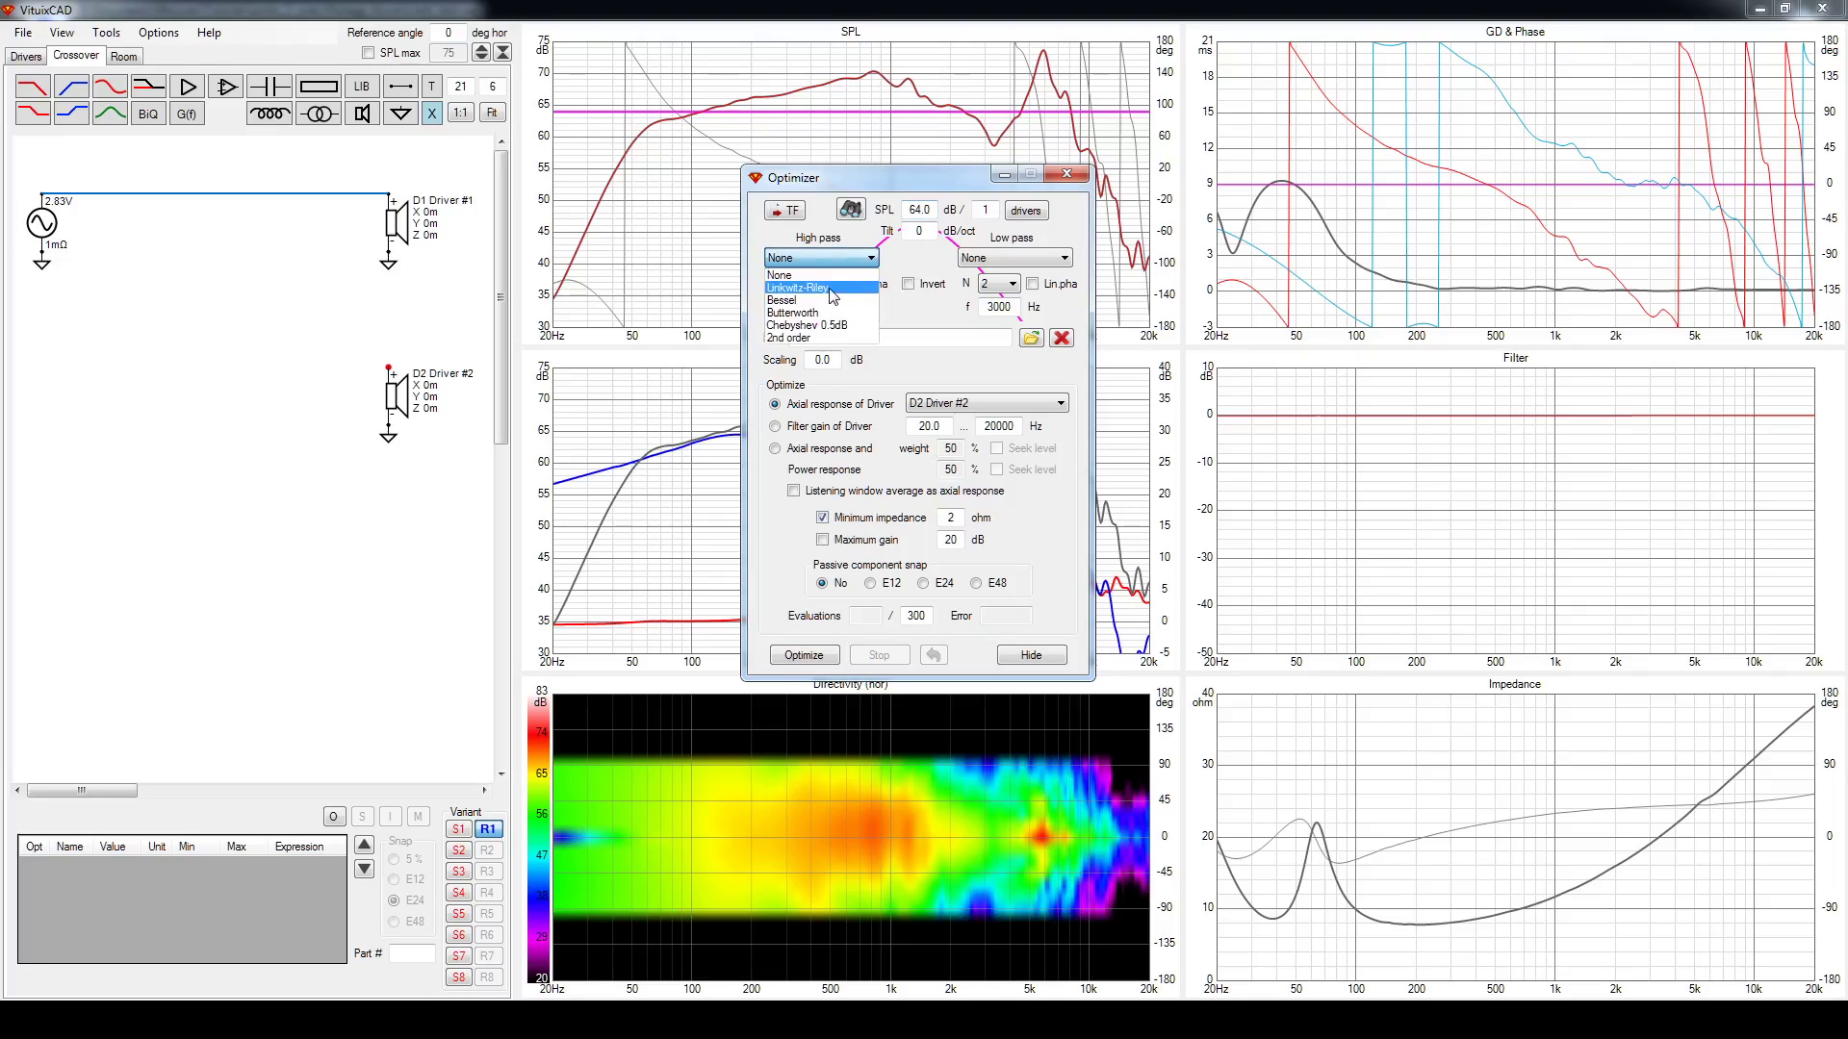
{"action": "left_click", "coordinate": [830, 288]}
{"action": "left_click", "coordinate": [822, 284]}
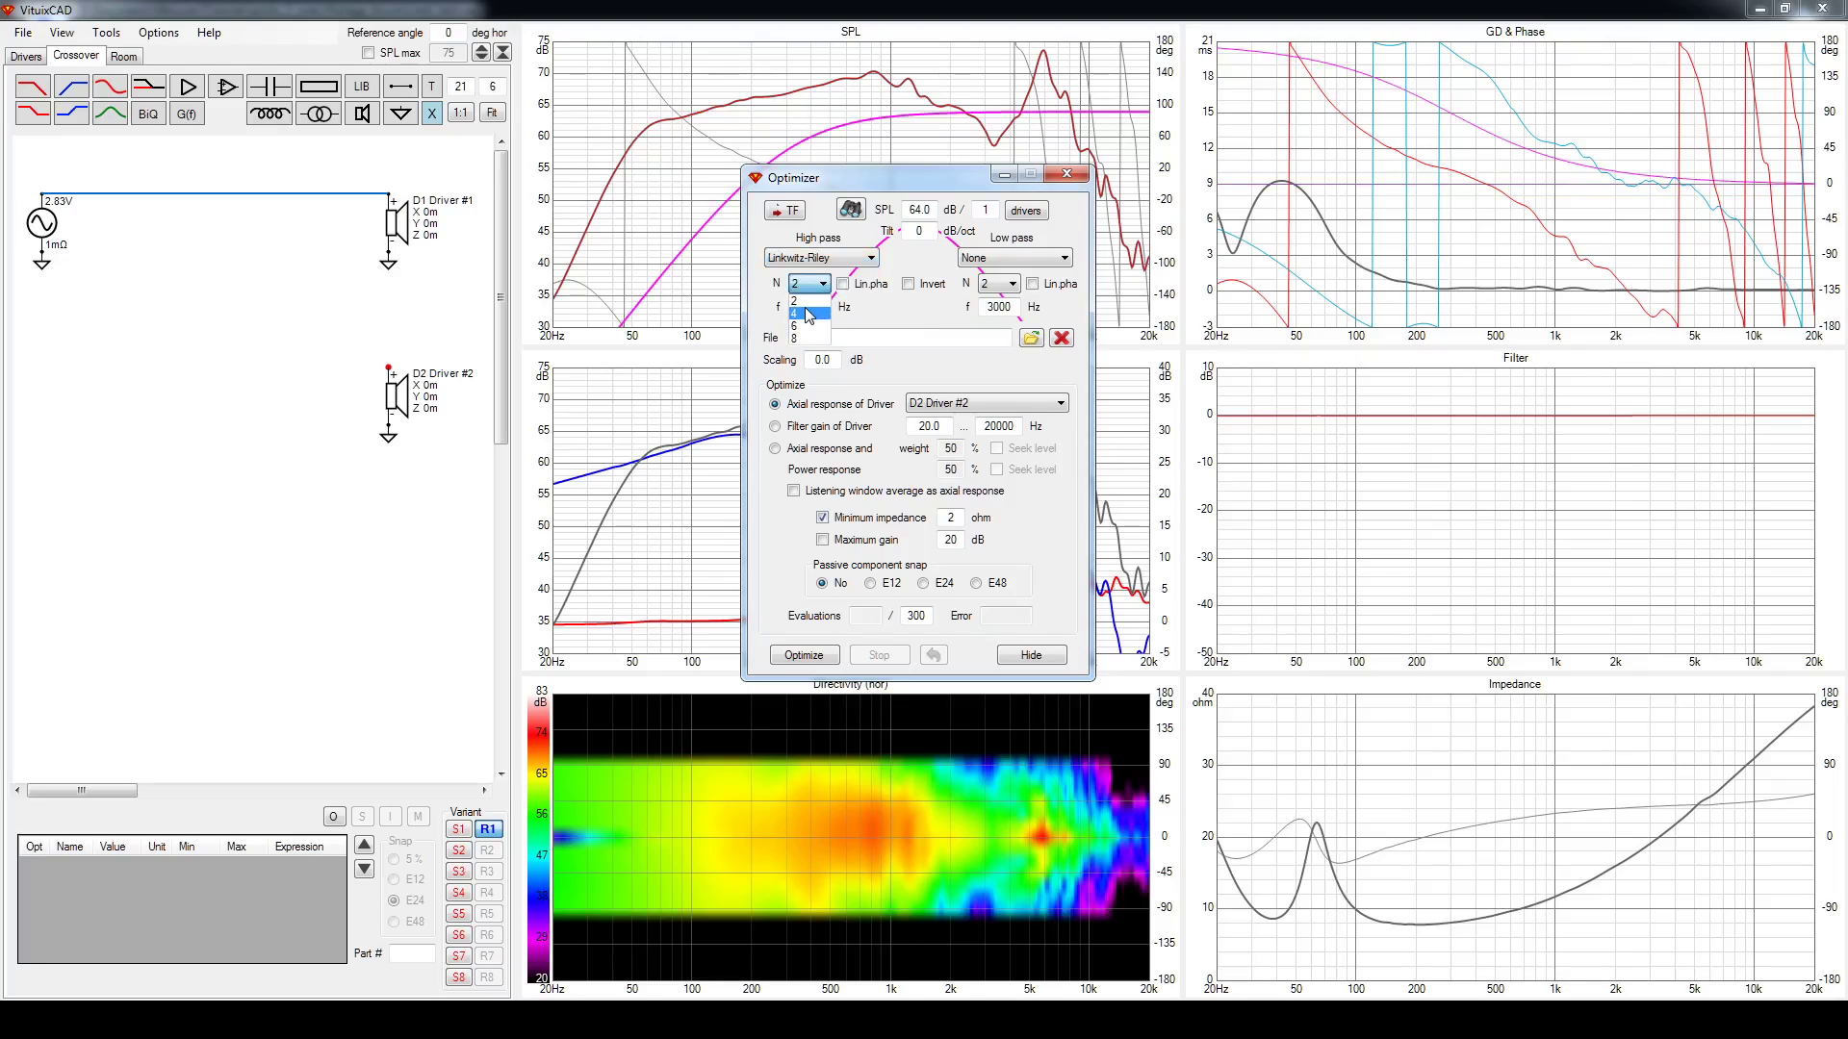
{"action": "left_click", "coordinate": [808, 313]}
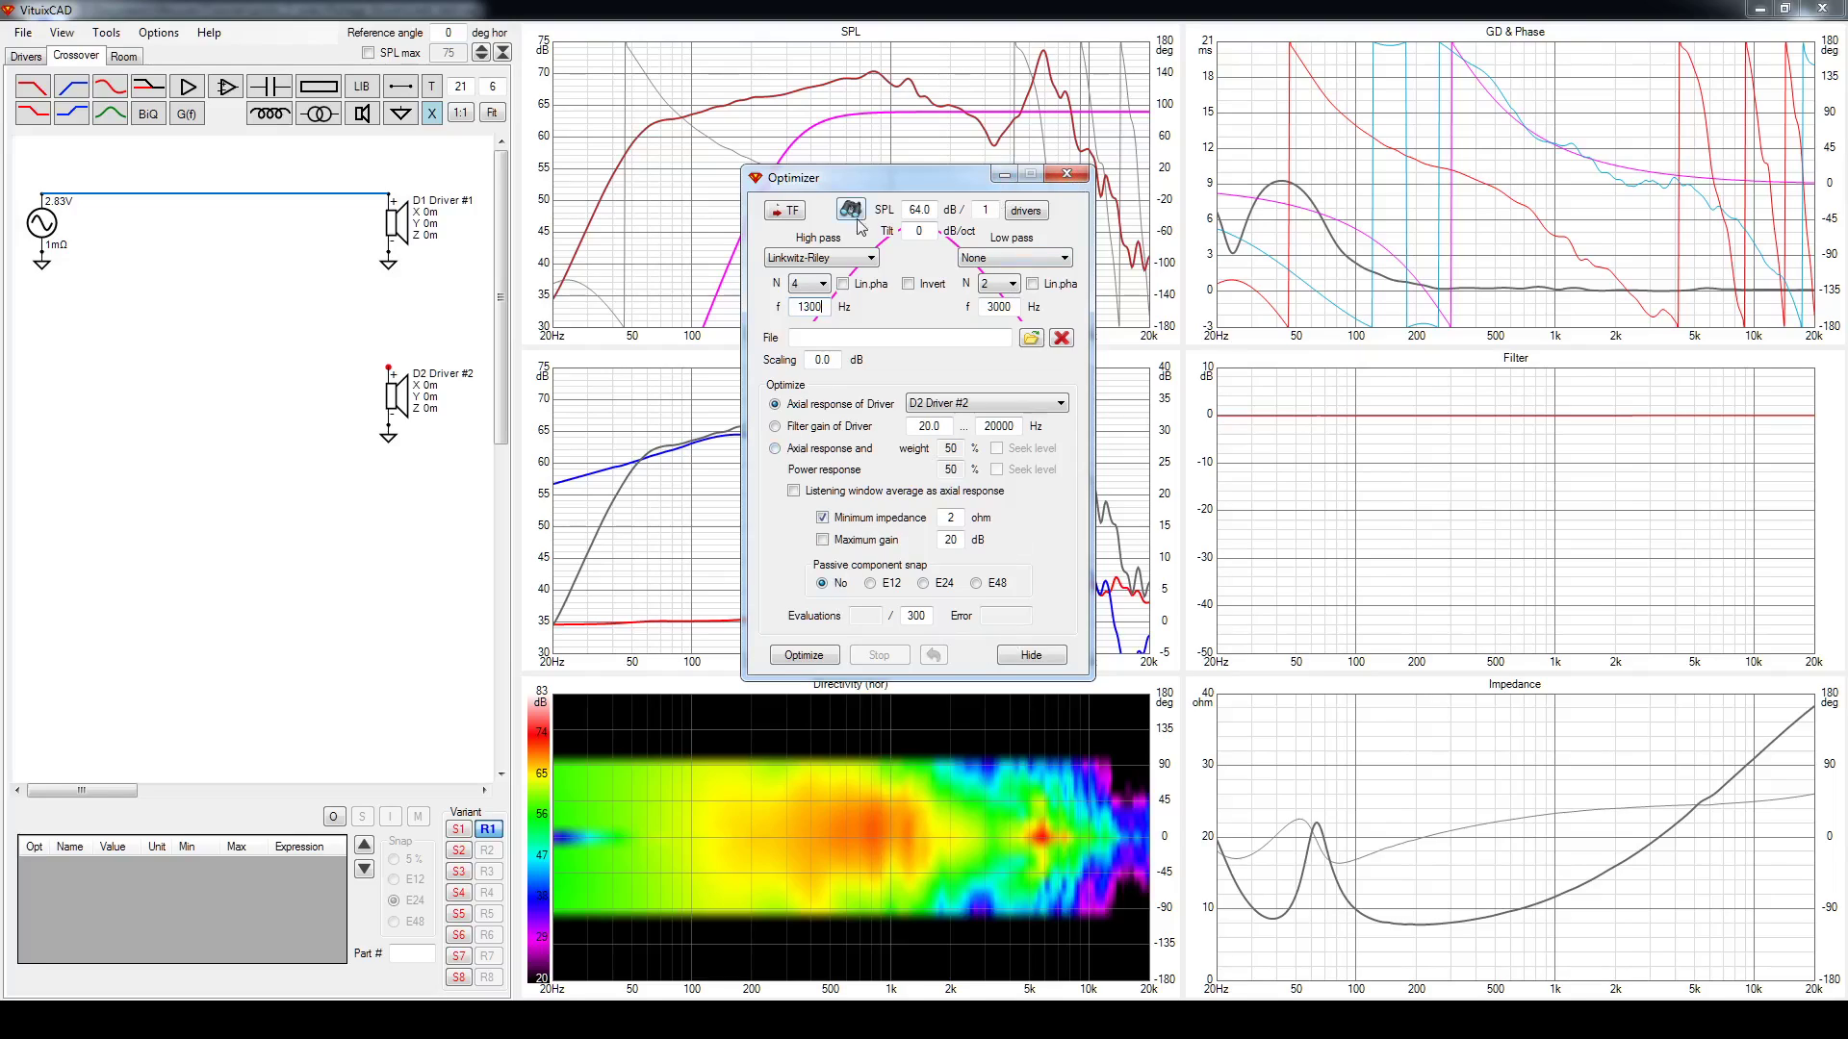
{"action": "left_click_drag", "start_coordinate": [903, 183], "coordinate": [1062, 303]}
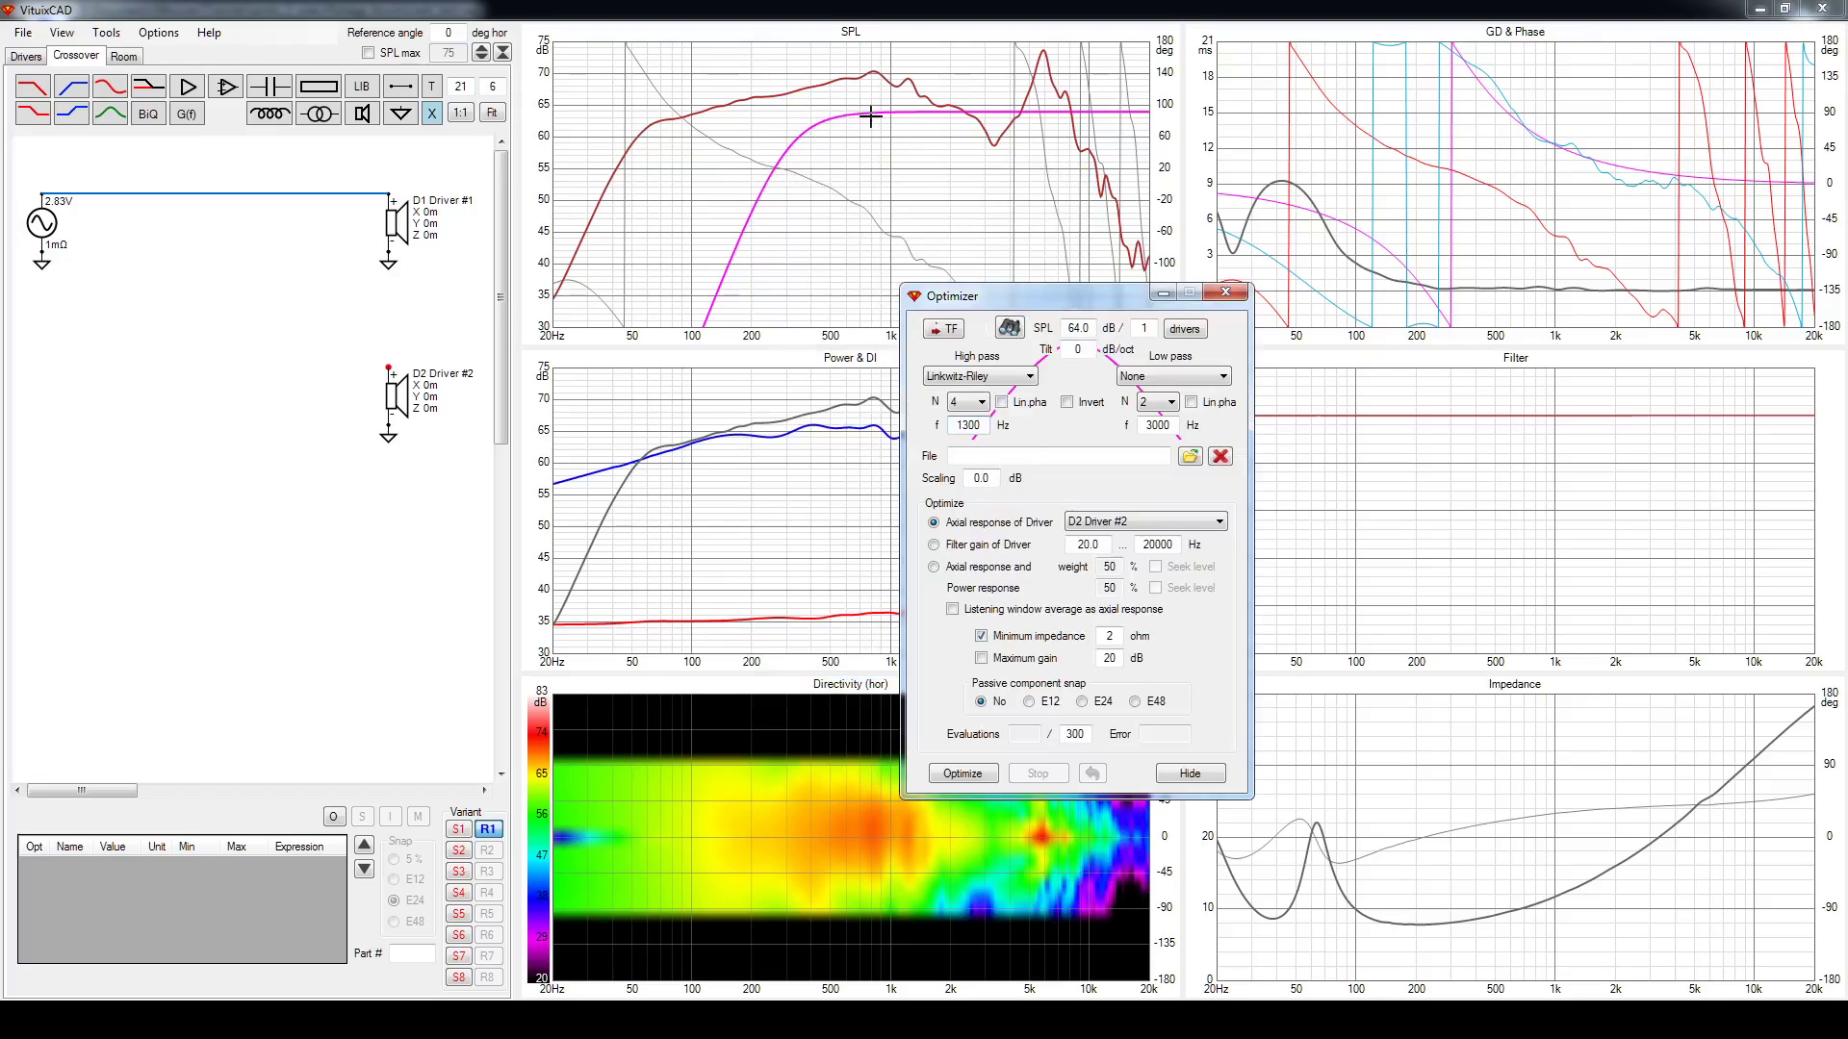
{"action": "left_click", "coordinate": [980, 405]}
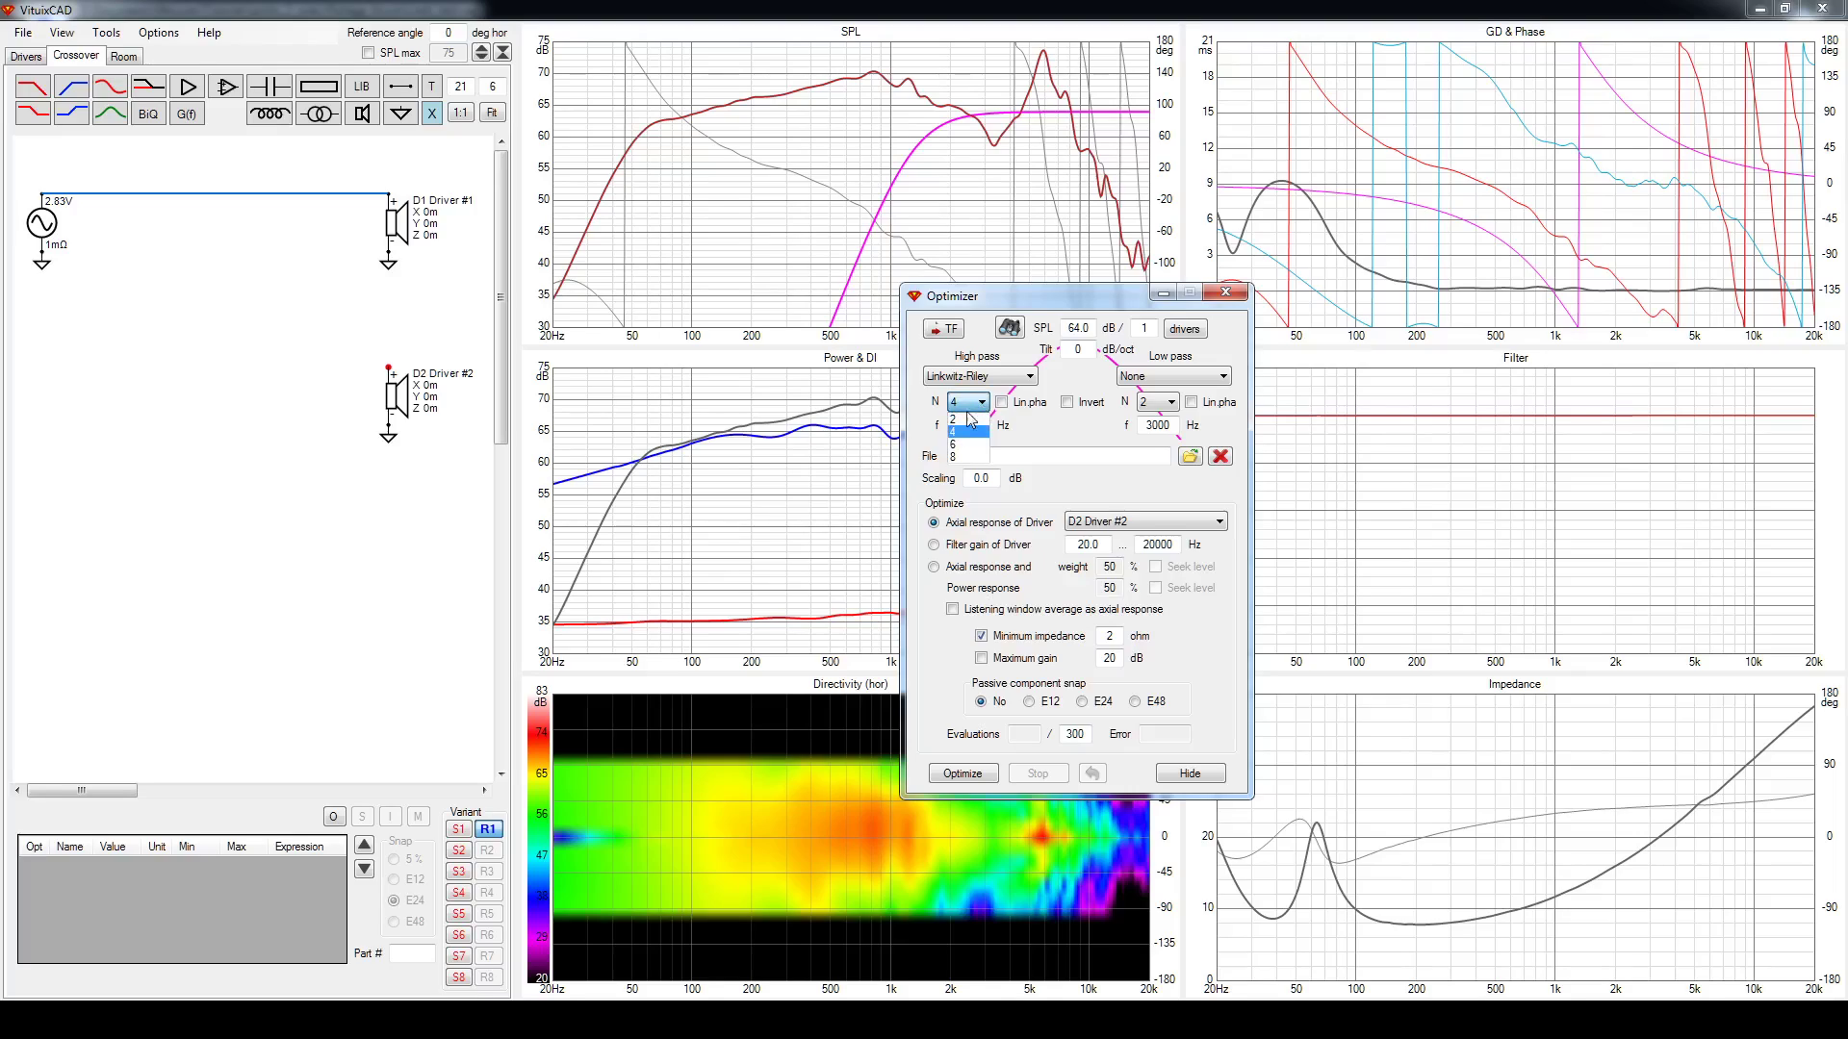
{"action": "left_click", "coordinate": [963, 430]}
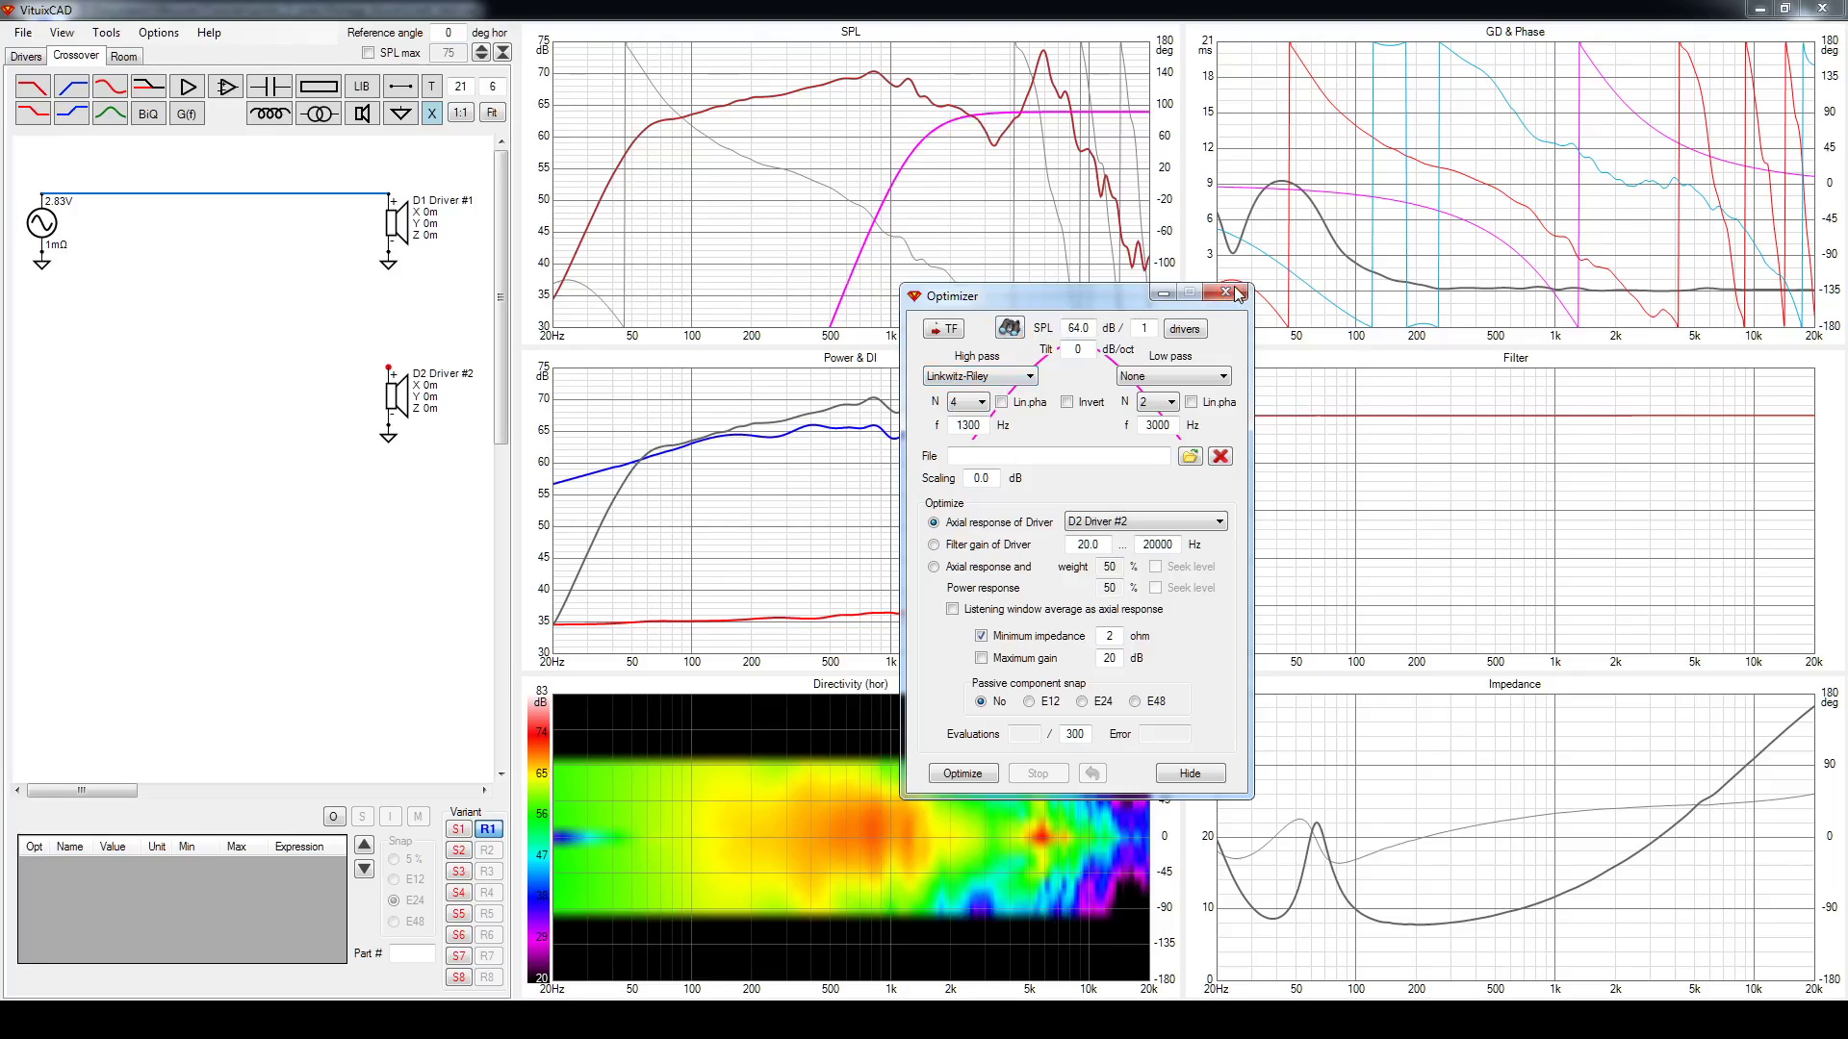
{"action": "left_click", "coordinate": [1189, 774]}
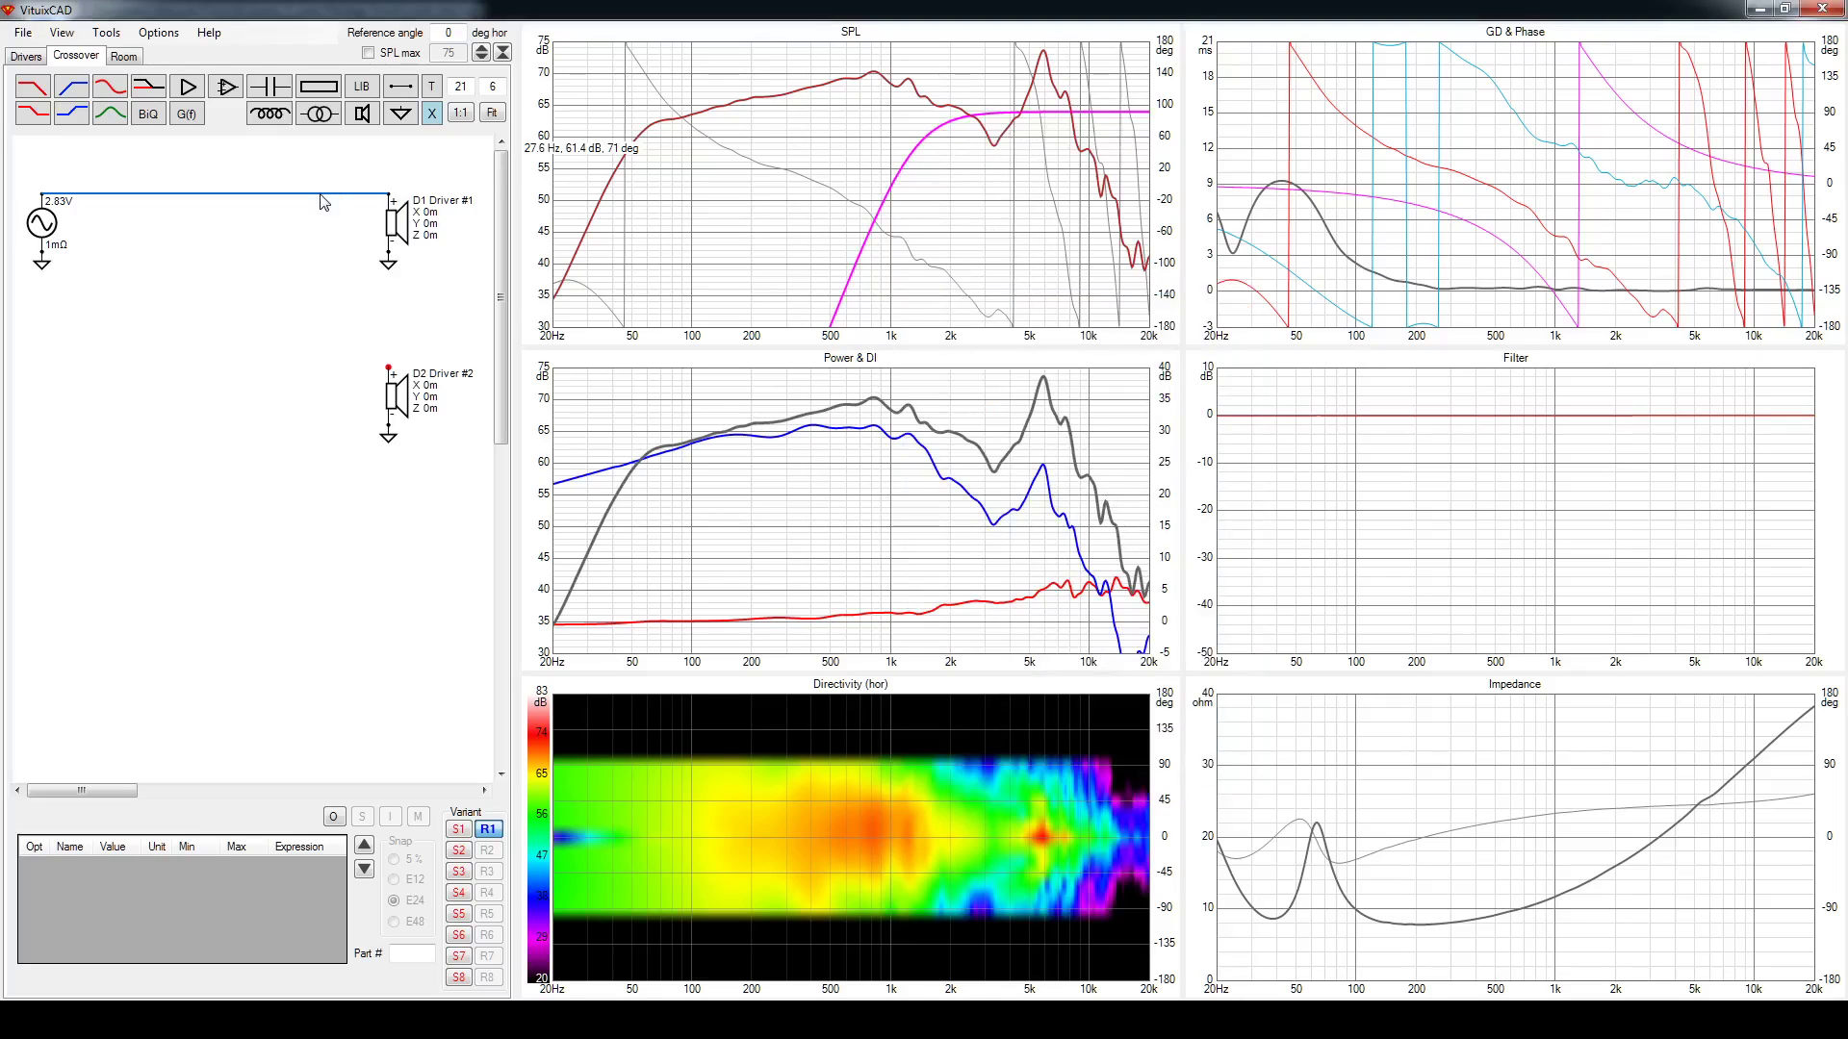
Delete the wire to D1, connect the generator's output to D2's positive terminal and inspect the target curve in the SPL chart
{"action": "key", "text": "Delete"}
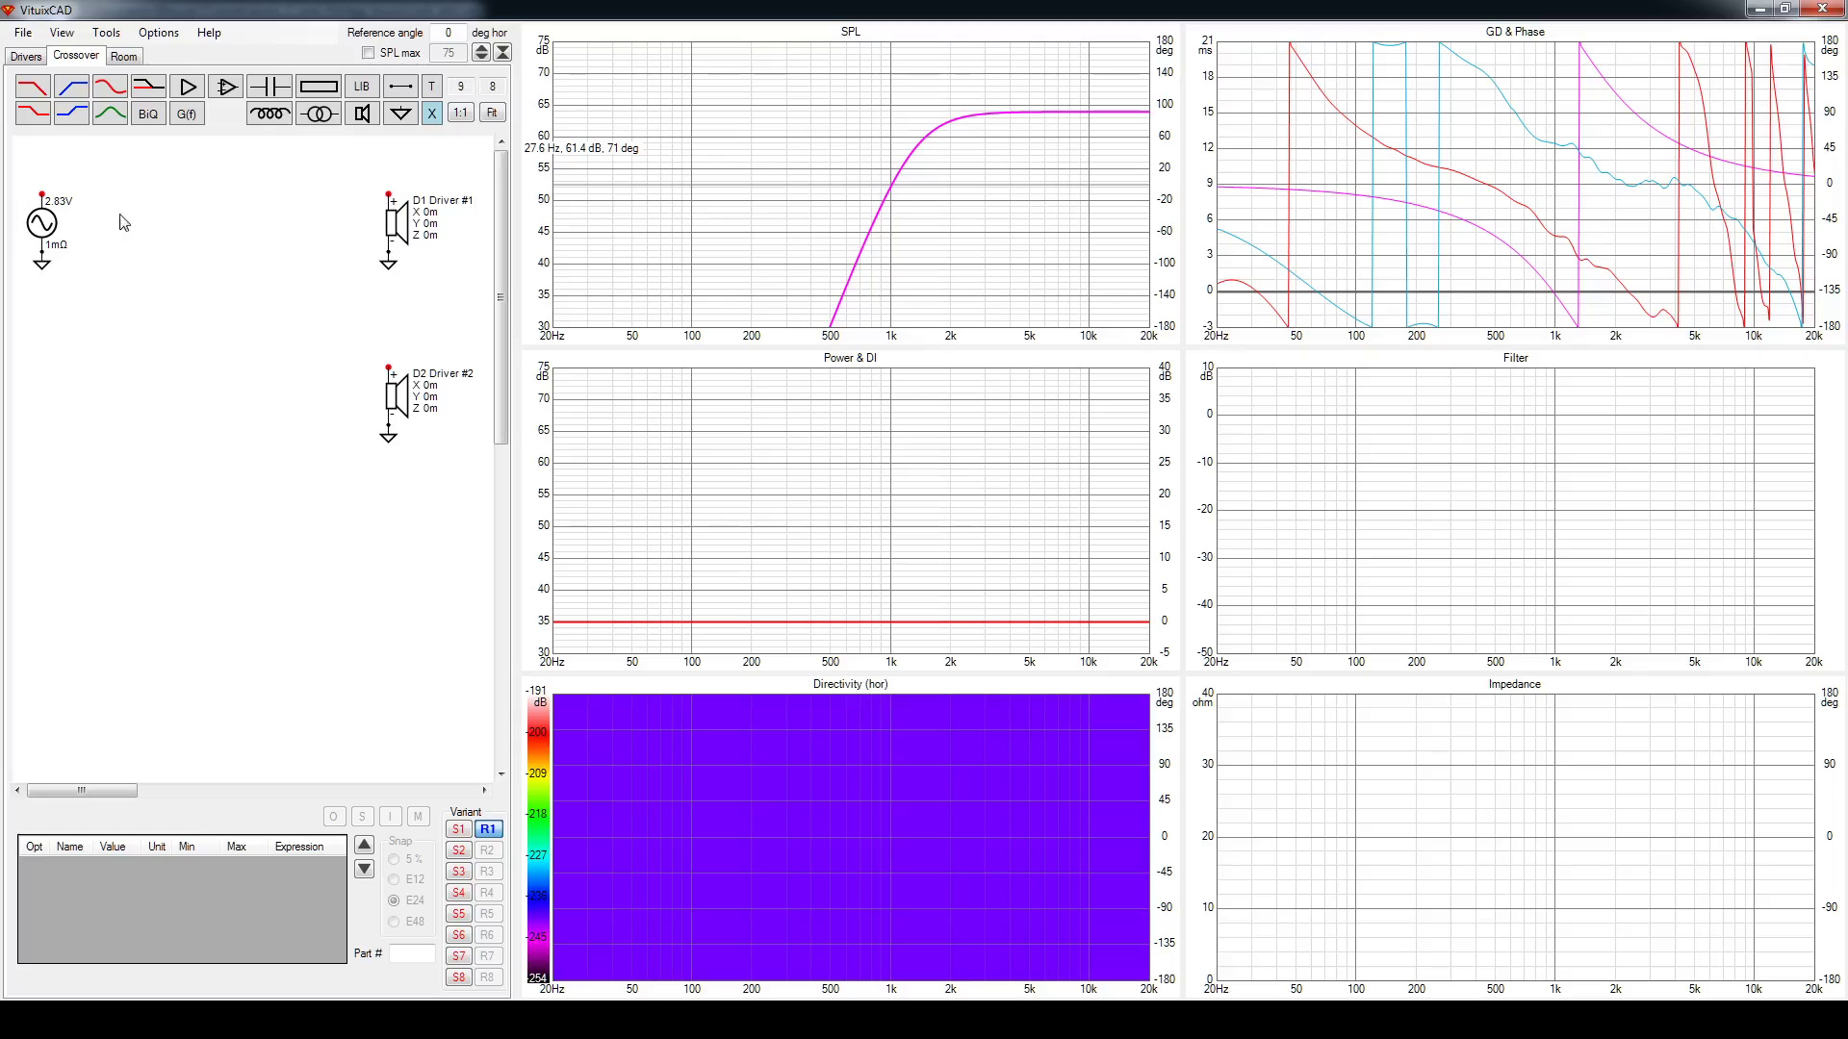
{"action": "left_click_drag", "start_coordinate": [41, 193], "coordinate": [388, 366]}
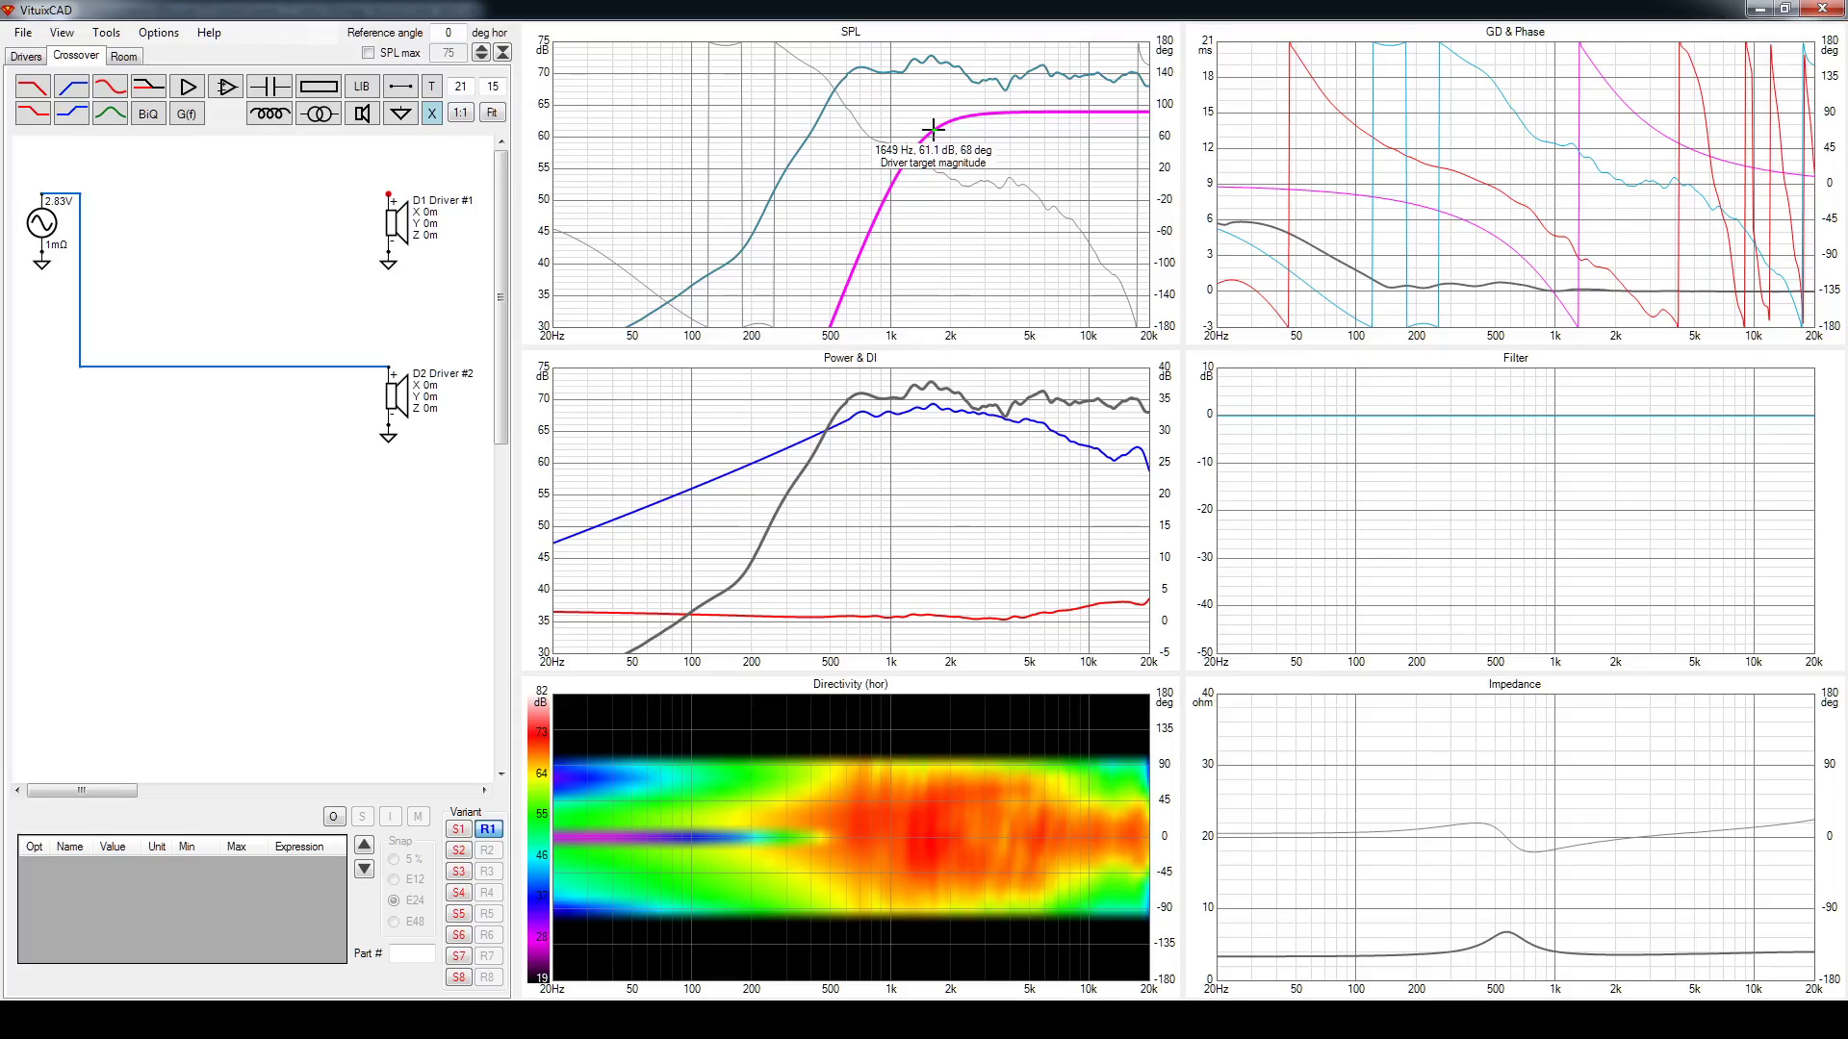
{"action": "left_click_drag", "start_coordinate": [932, 128], "coordinate": [952, 135]}
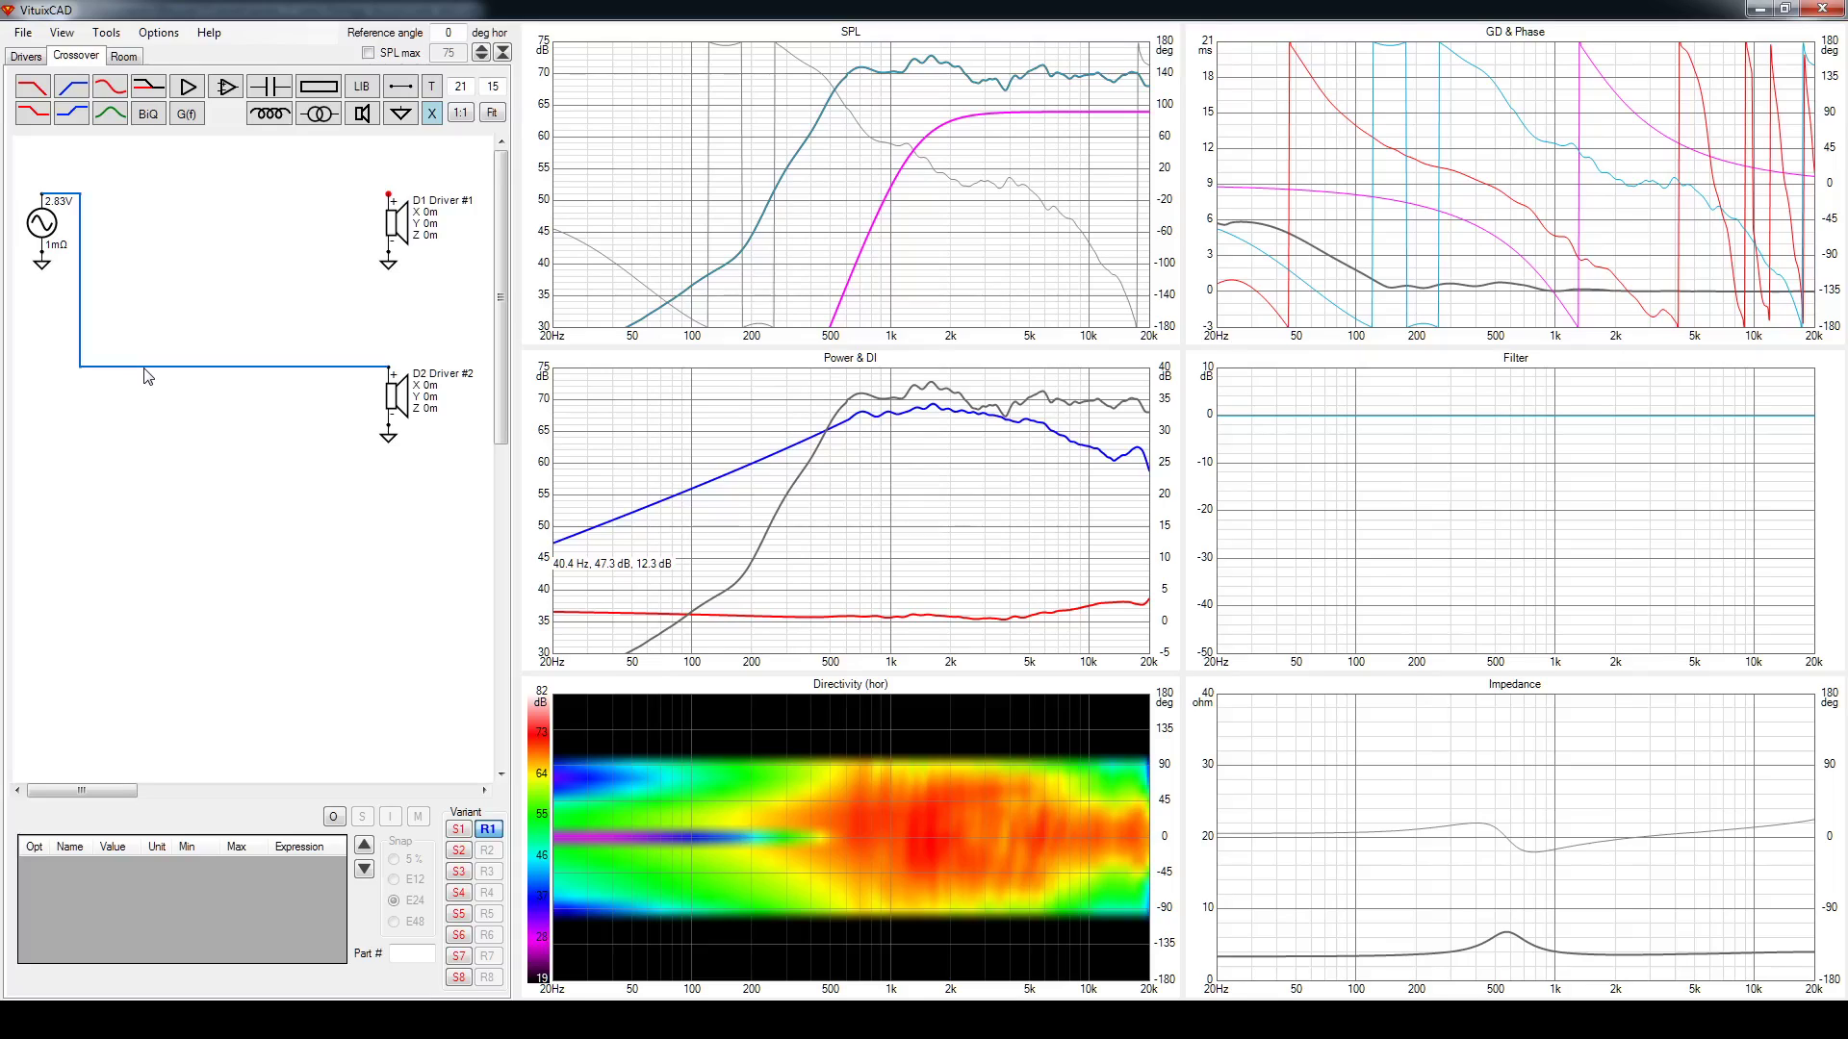
Replace the direct wire to D2 with a 10 Ω series resistor wired between the generator's output and D2's positive terminal
{"action": "key", "text": "Delete"}
{"action": "left_click", "coordinate": [318, 86]}
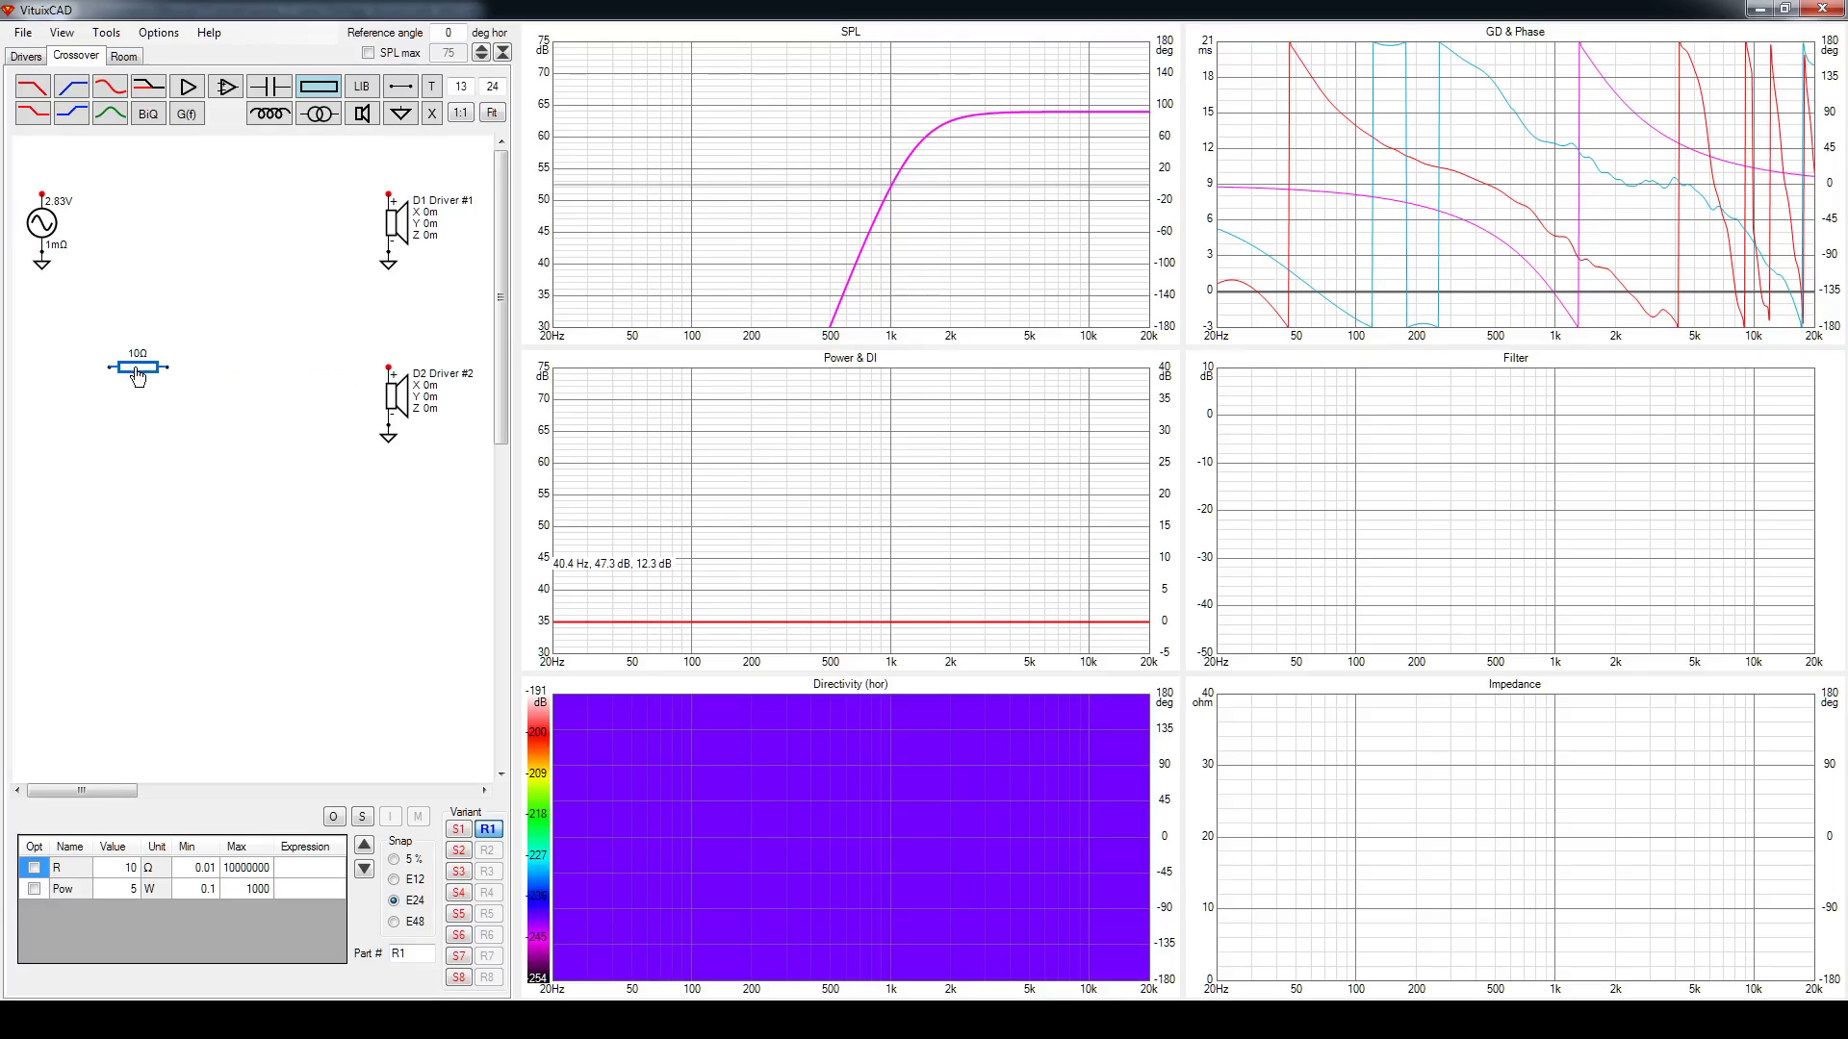
{"action": "left_click", "coordinate": [138, 375]}
{"action": "left_click", "coordinate": [42, 193]}
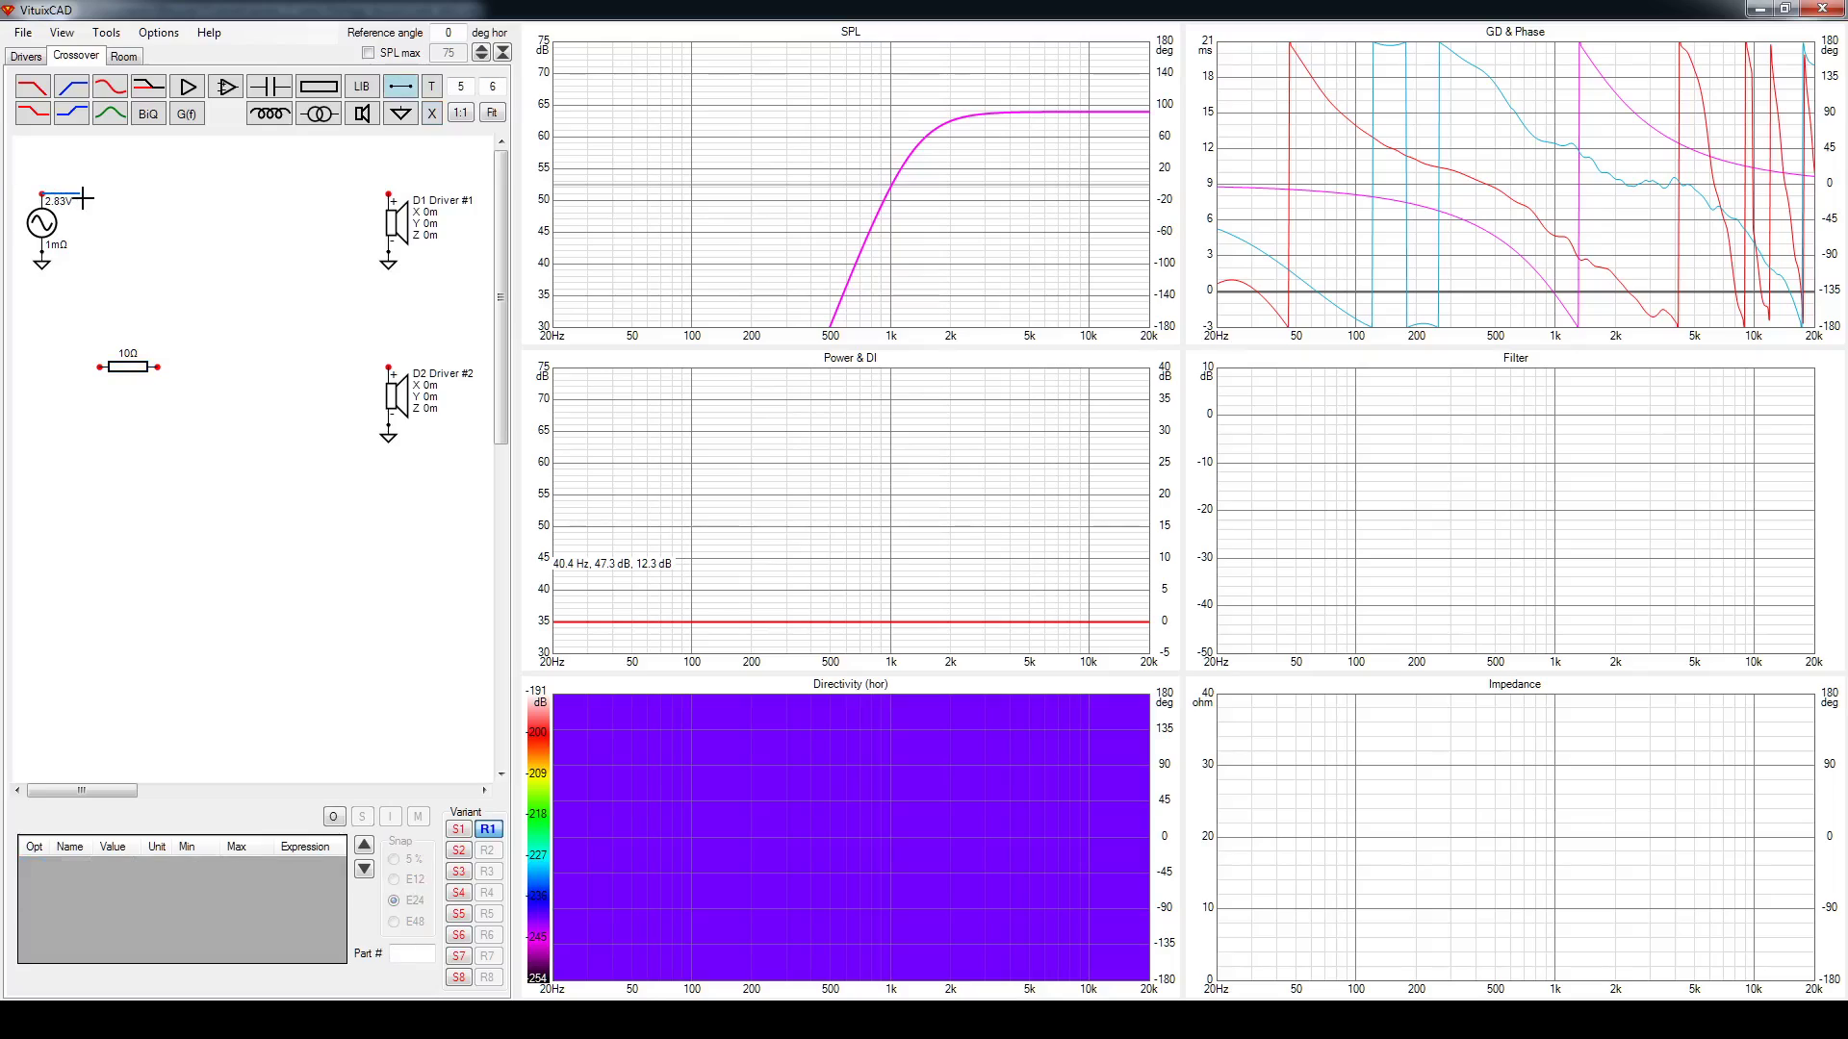
{"action": "left_click", "coordinate": [96, 368]}
{"action": "left_click", "coordinate": [155, 367]}
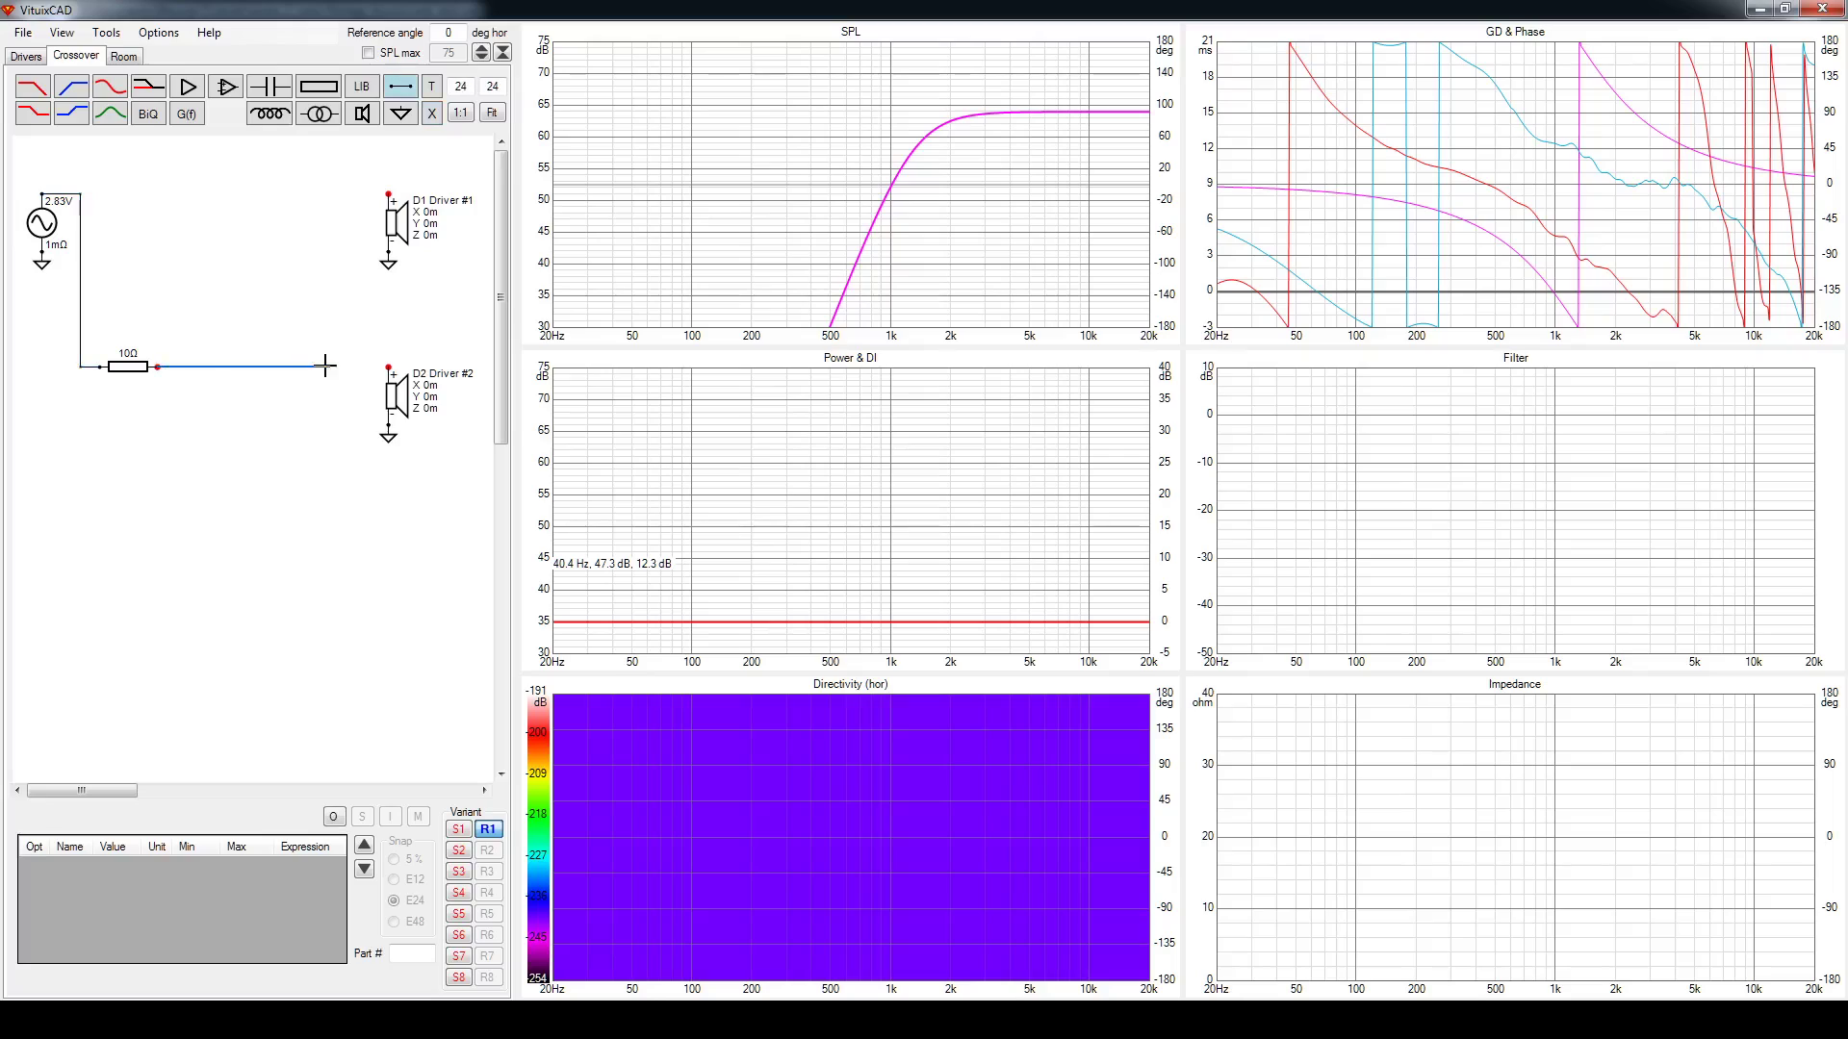
{"action": "left_click", "coordinate": [388, 366]}
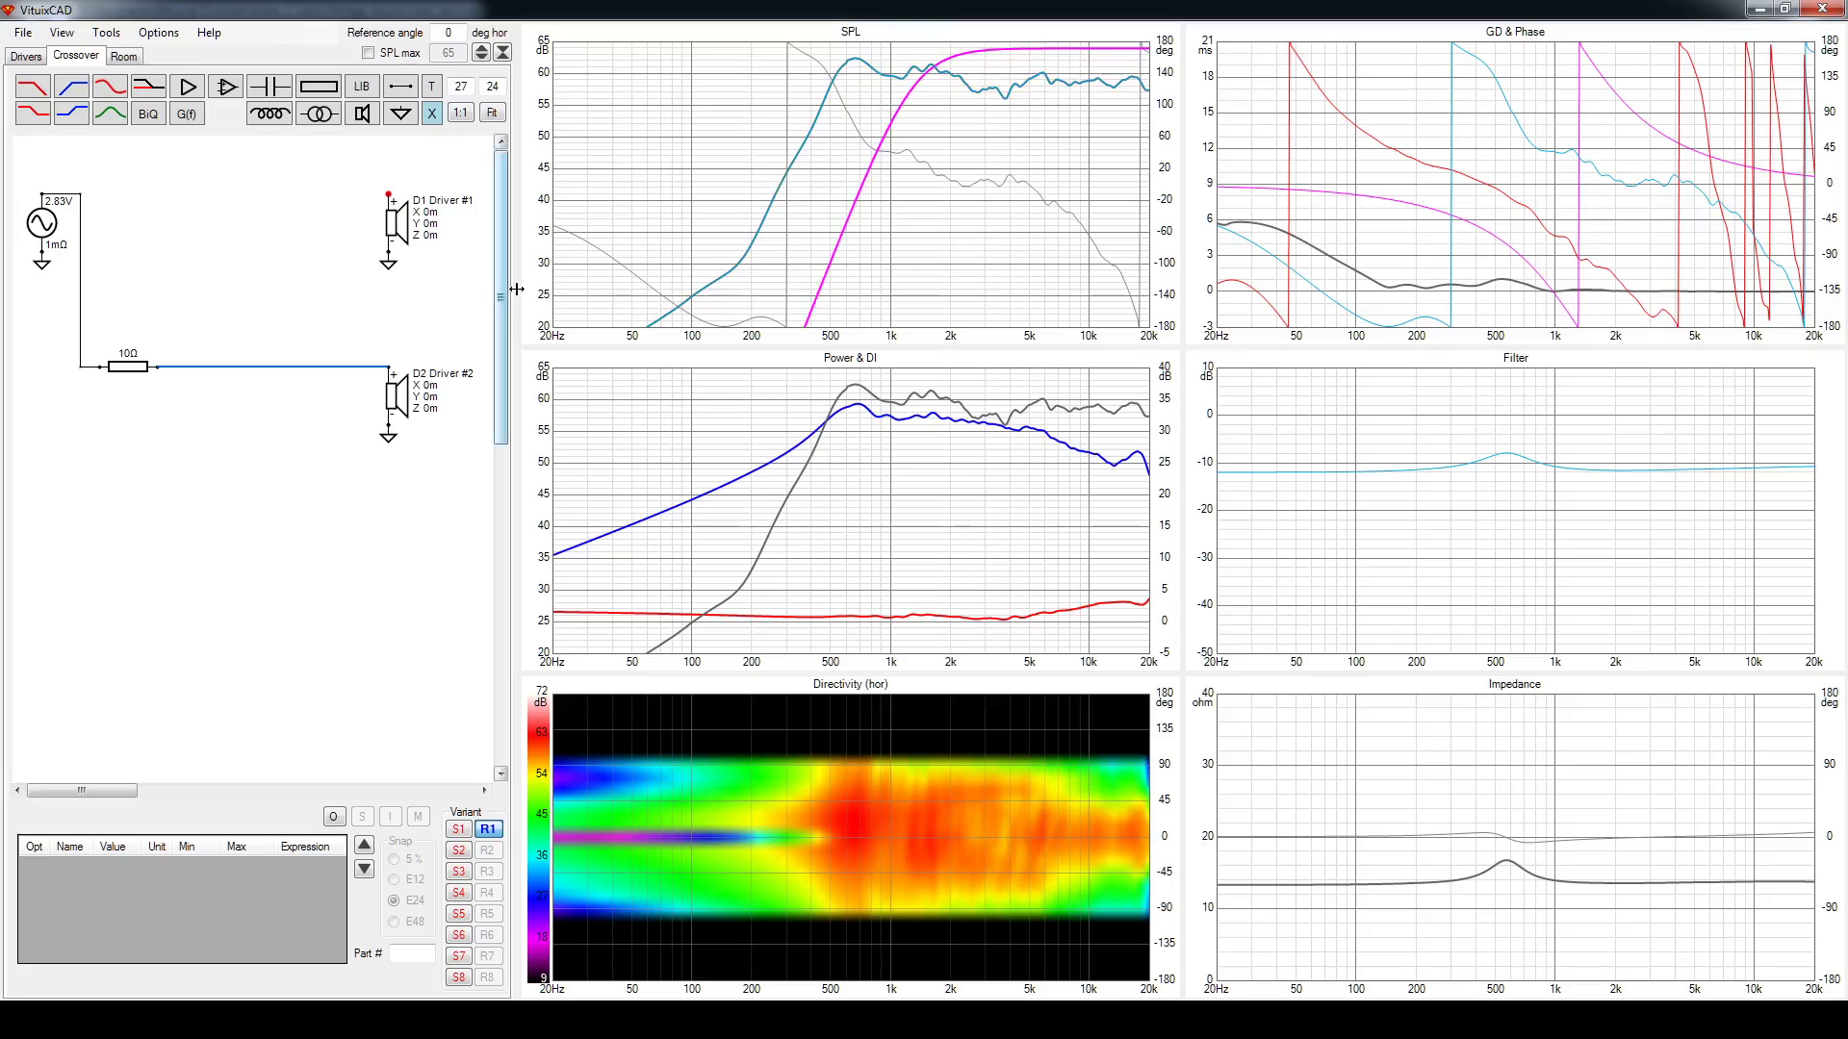
Set the series resistor's value to 3 Ω
{"action": "left_click", "coordinate": [128, 370]}
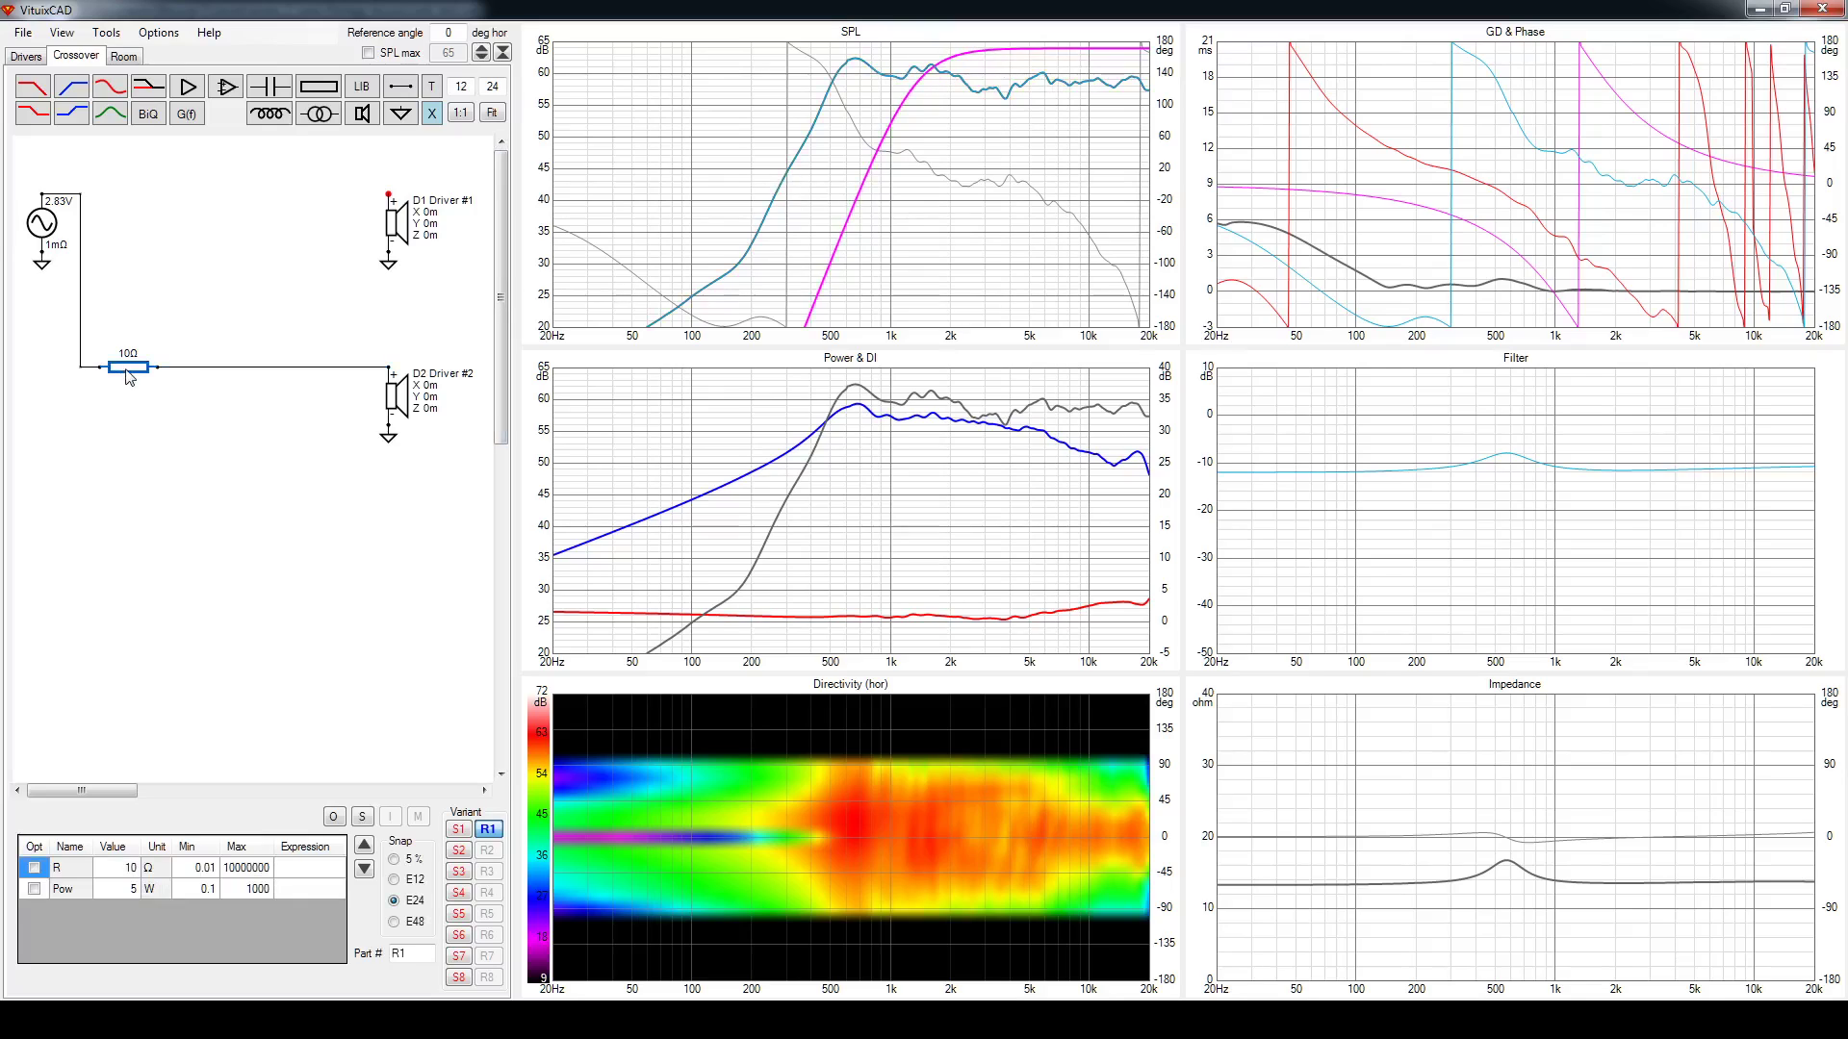
{"action": "left_click", "coordinate": [117, 869]}
{"action": "type", "text": "3"}
{"action": "key", "text": "Return"}
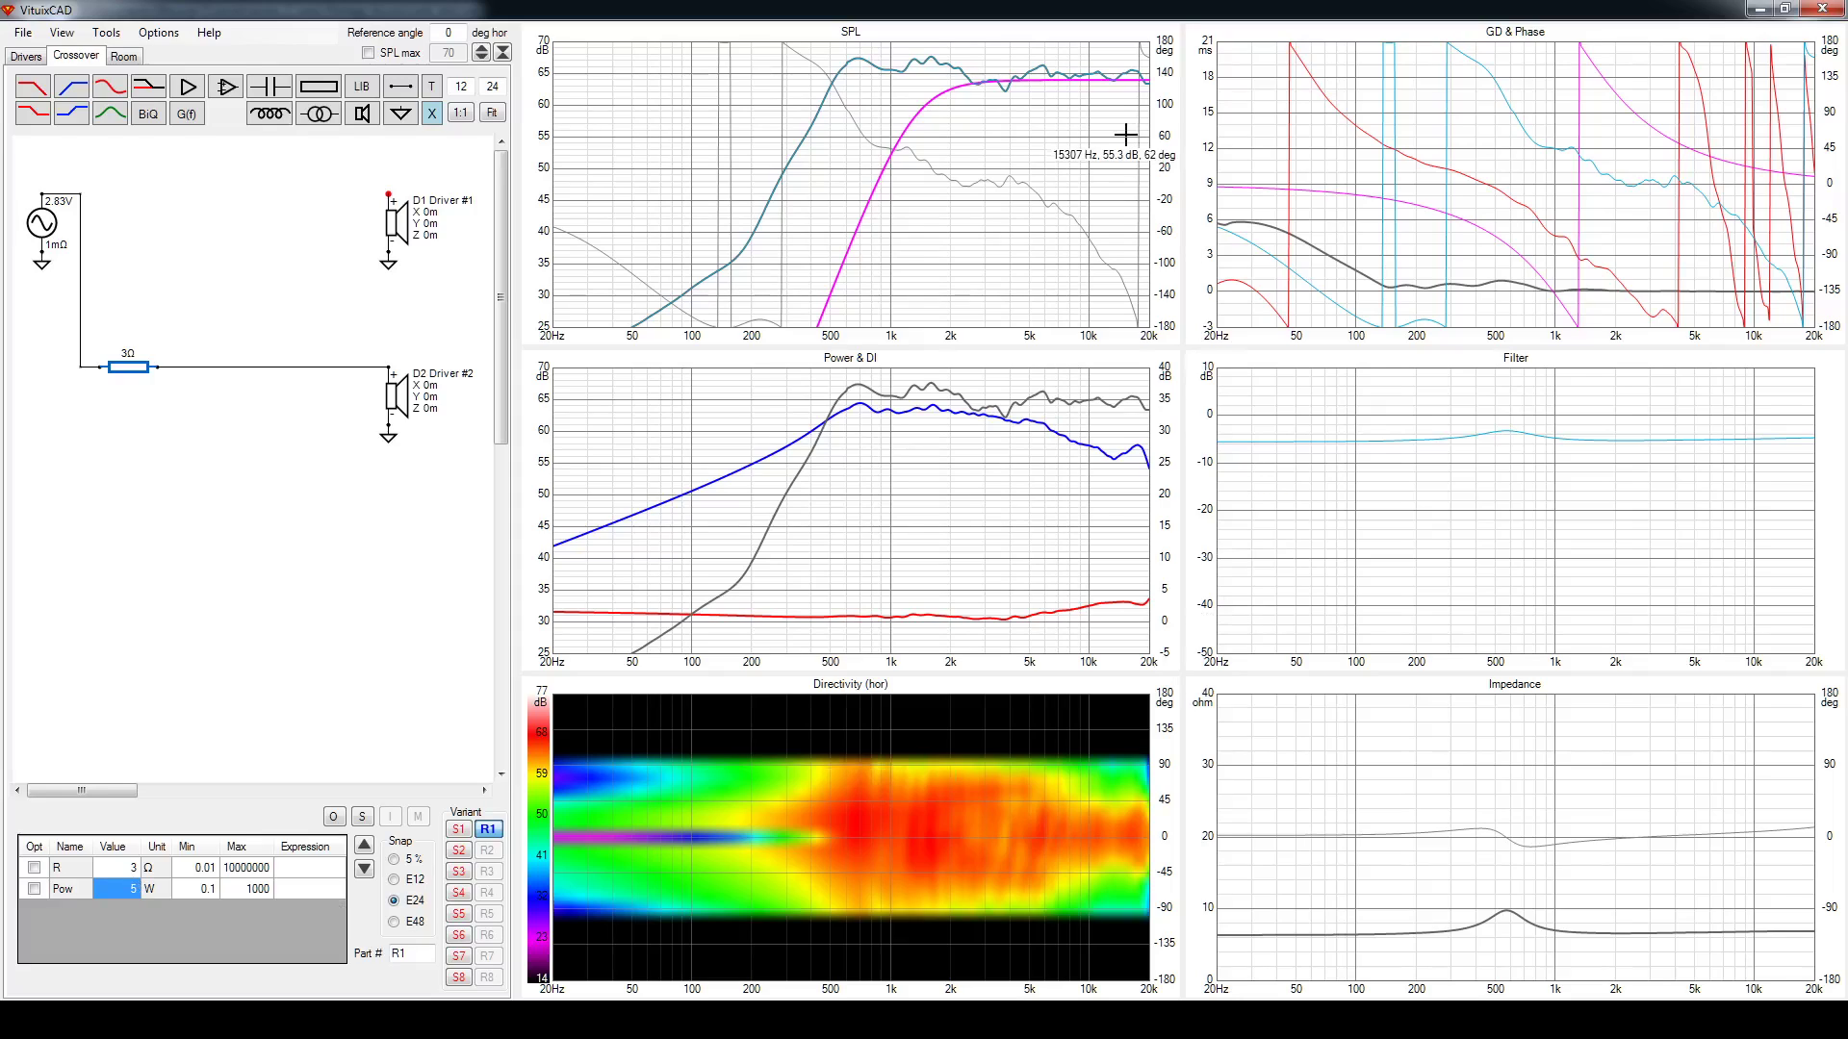
Enlarge the SPL chart and narrow its level range to 30–70 dB
{"action": "double_click", "coordinate": [693, 133]}
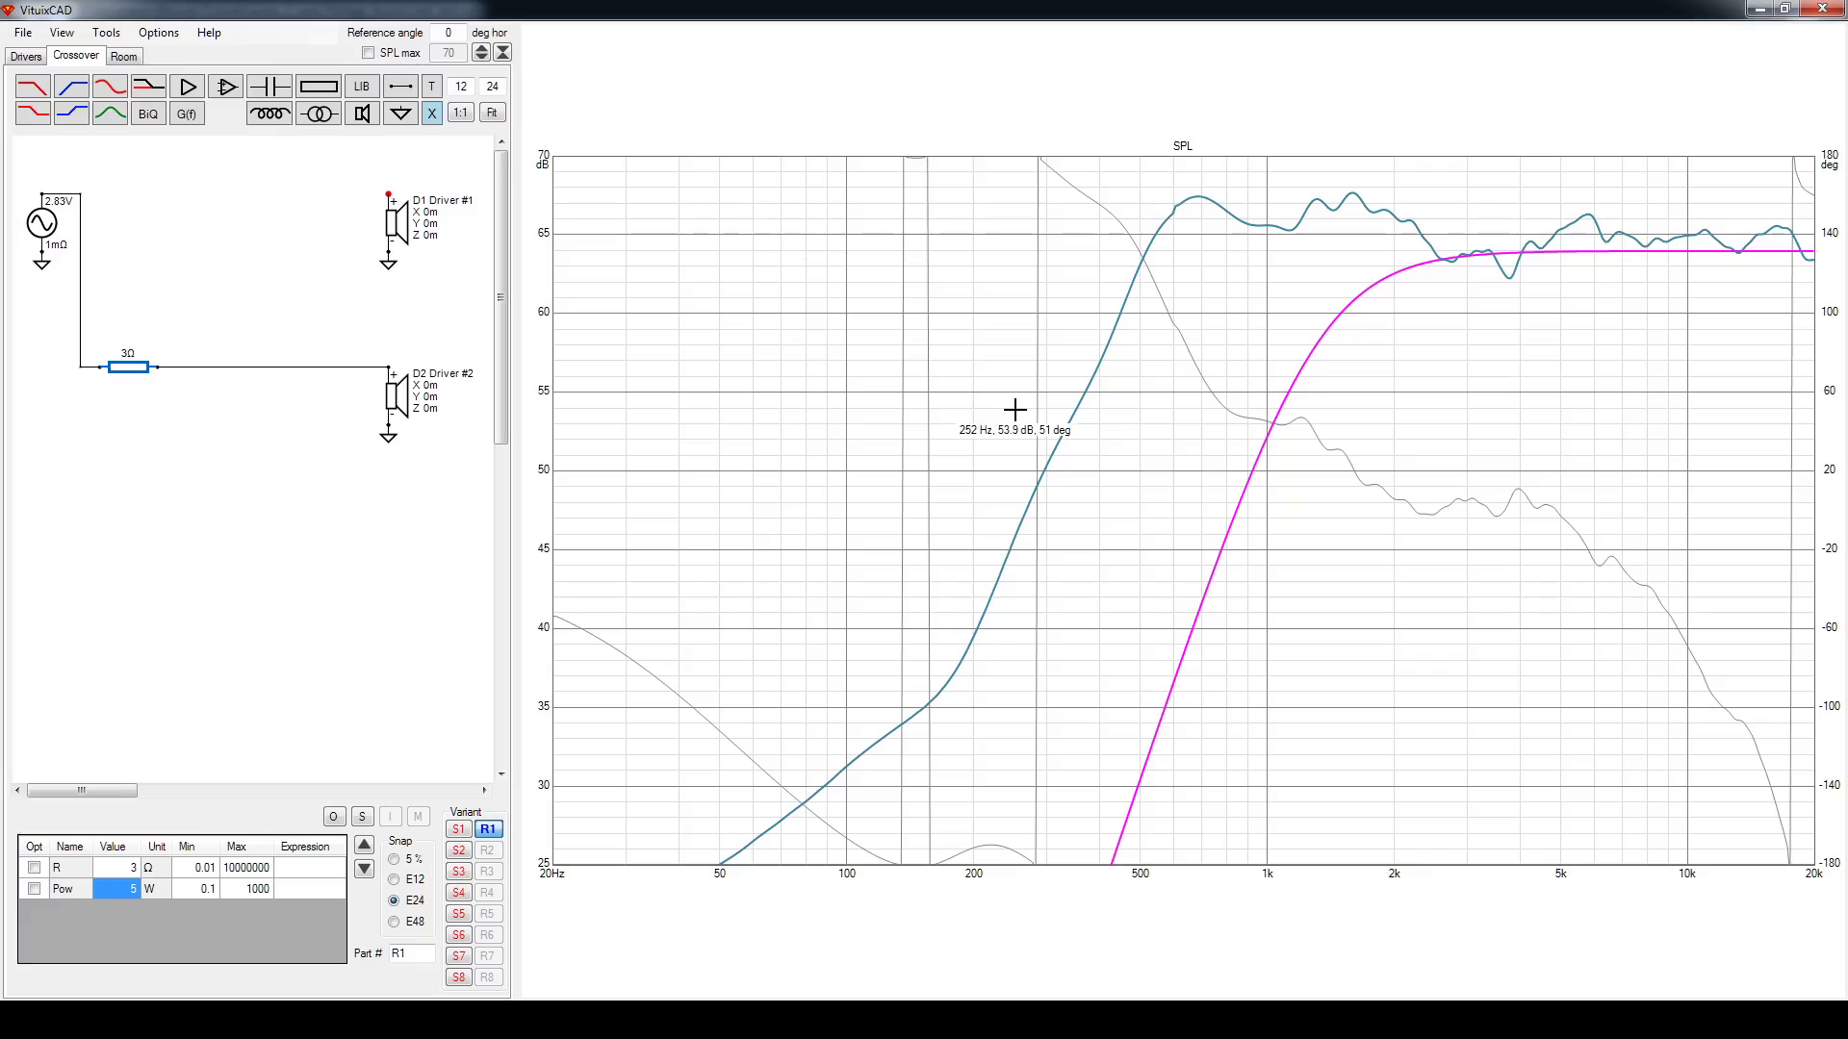
{"action": "left_click", "coordinate": [483, 55]}
{"action": "left_click", "coordinate": [502, 54]}
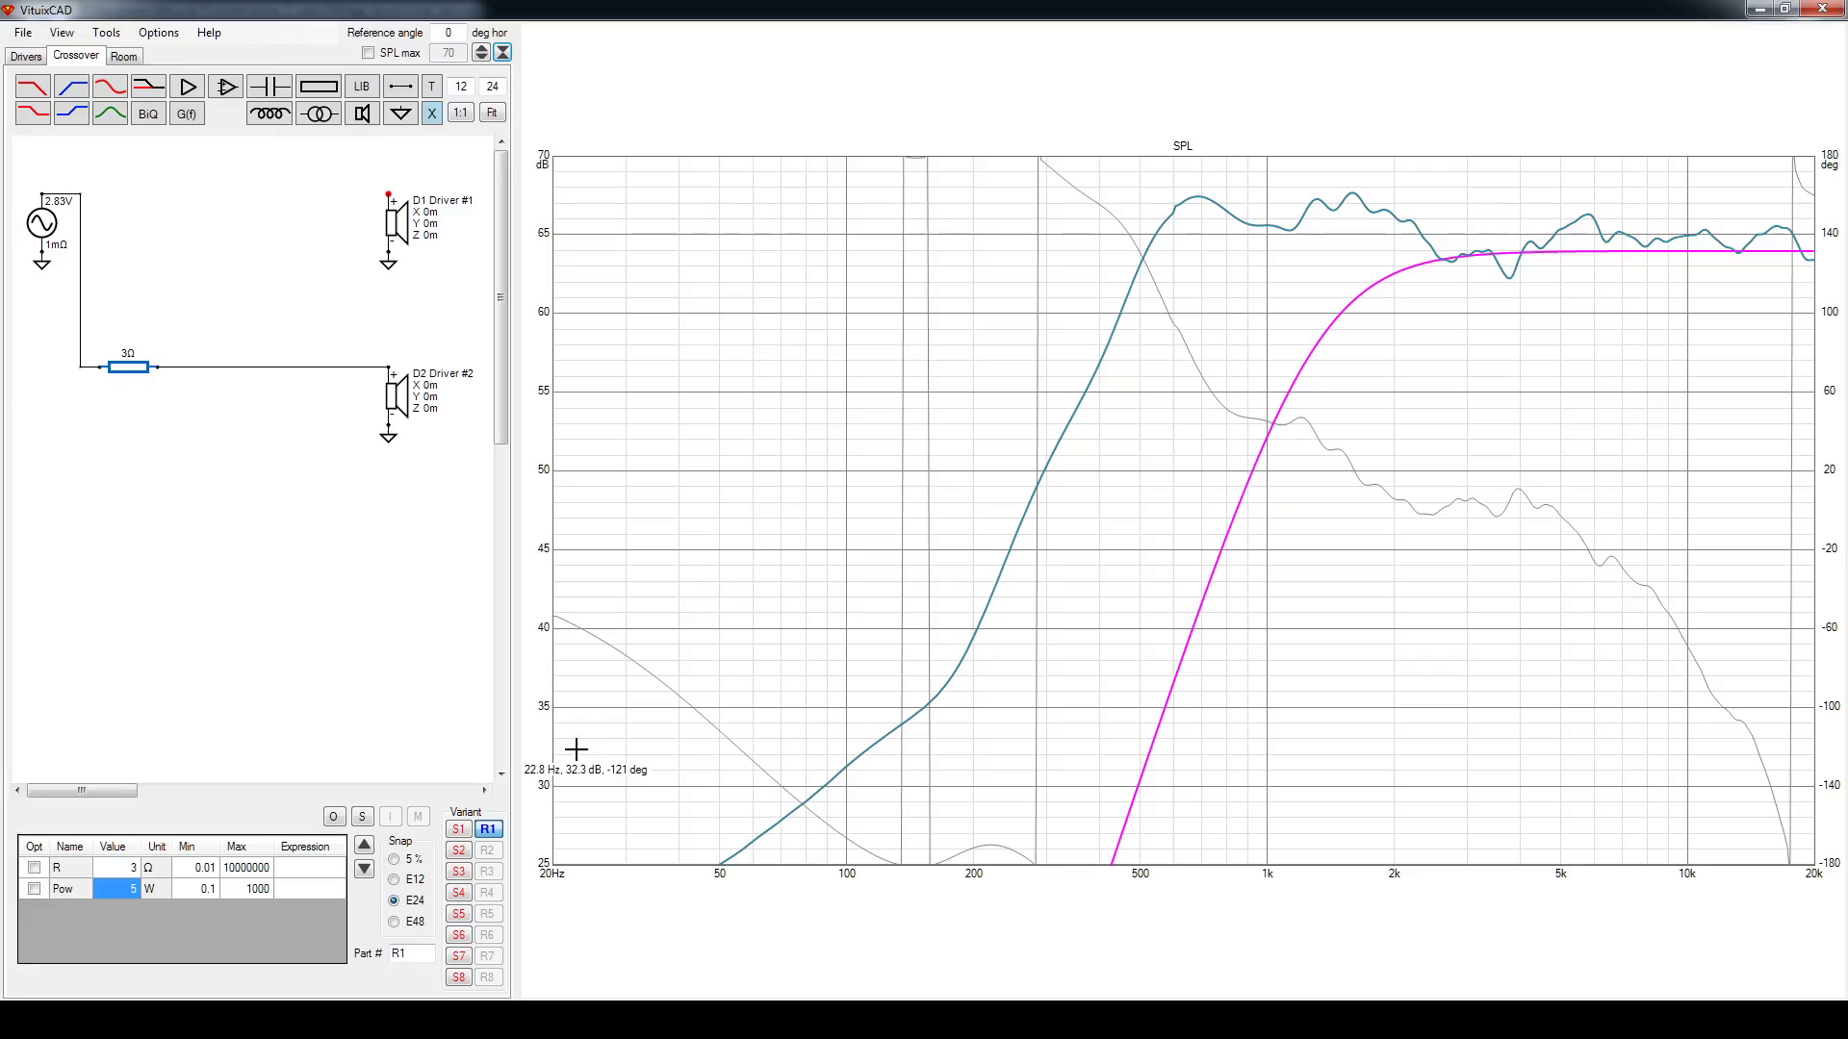
{"action": "left_click", "coordinate": [502, 54]}
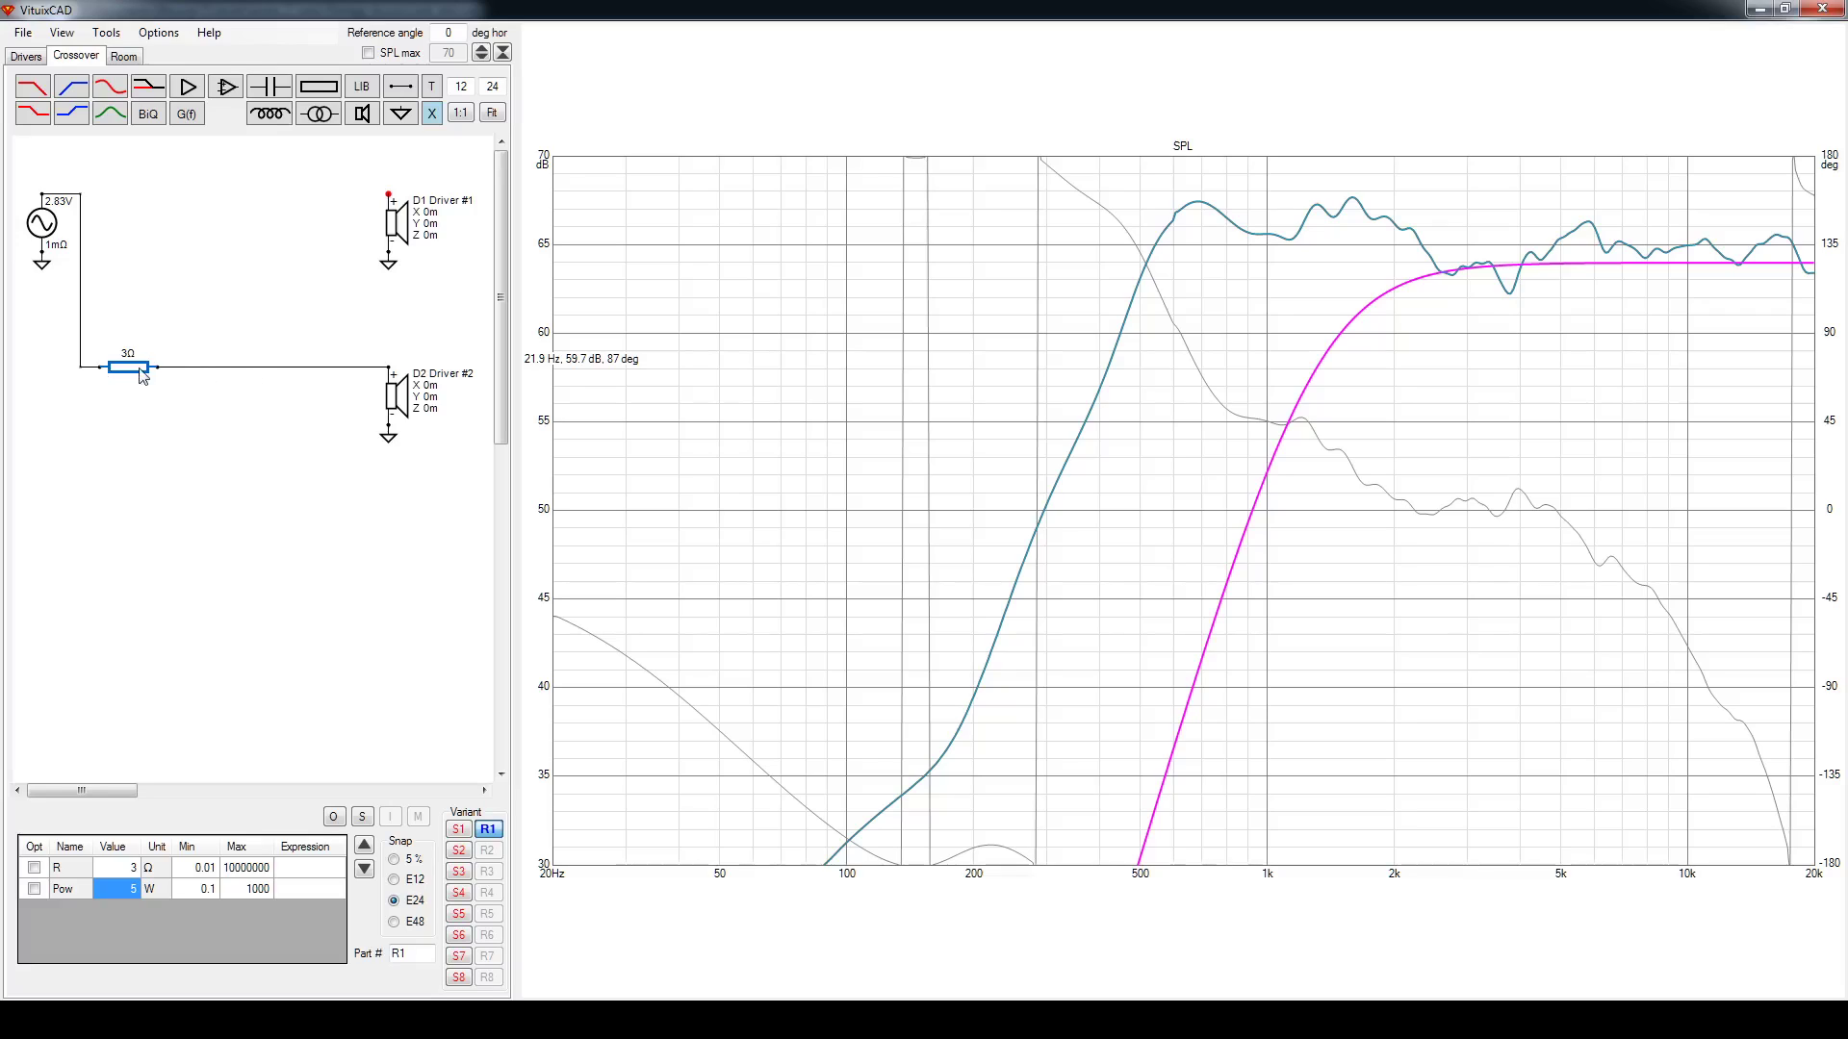
Replace the wire between the resistor and D2 with a 10 µF series capacitor wired to D2's positive terminal
{"action": "left_click", "coordinate": [235, 370]}
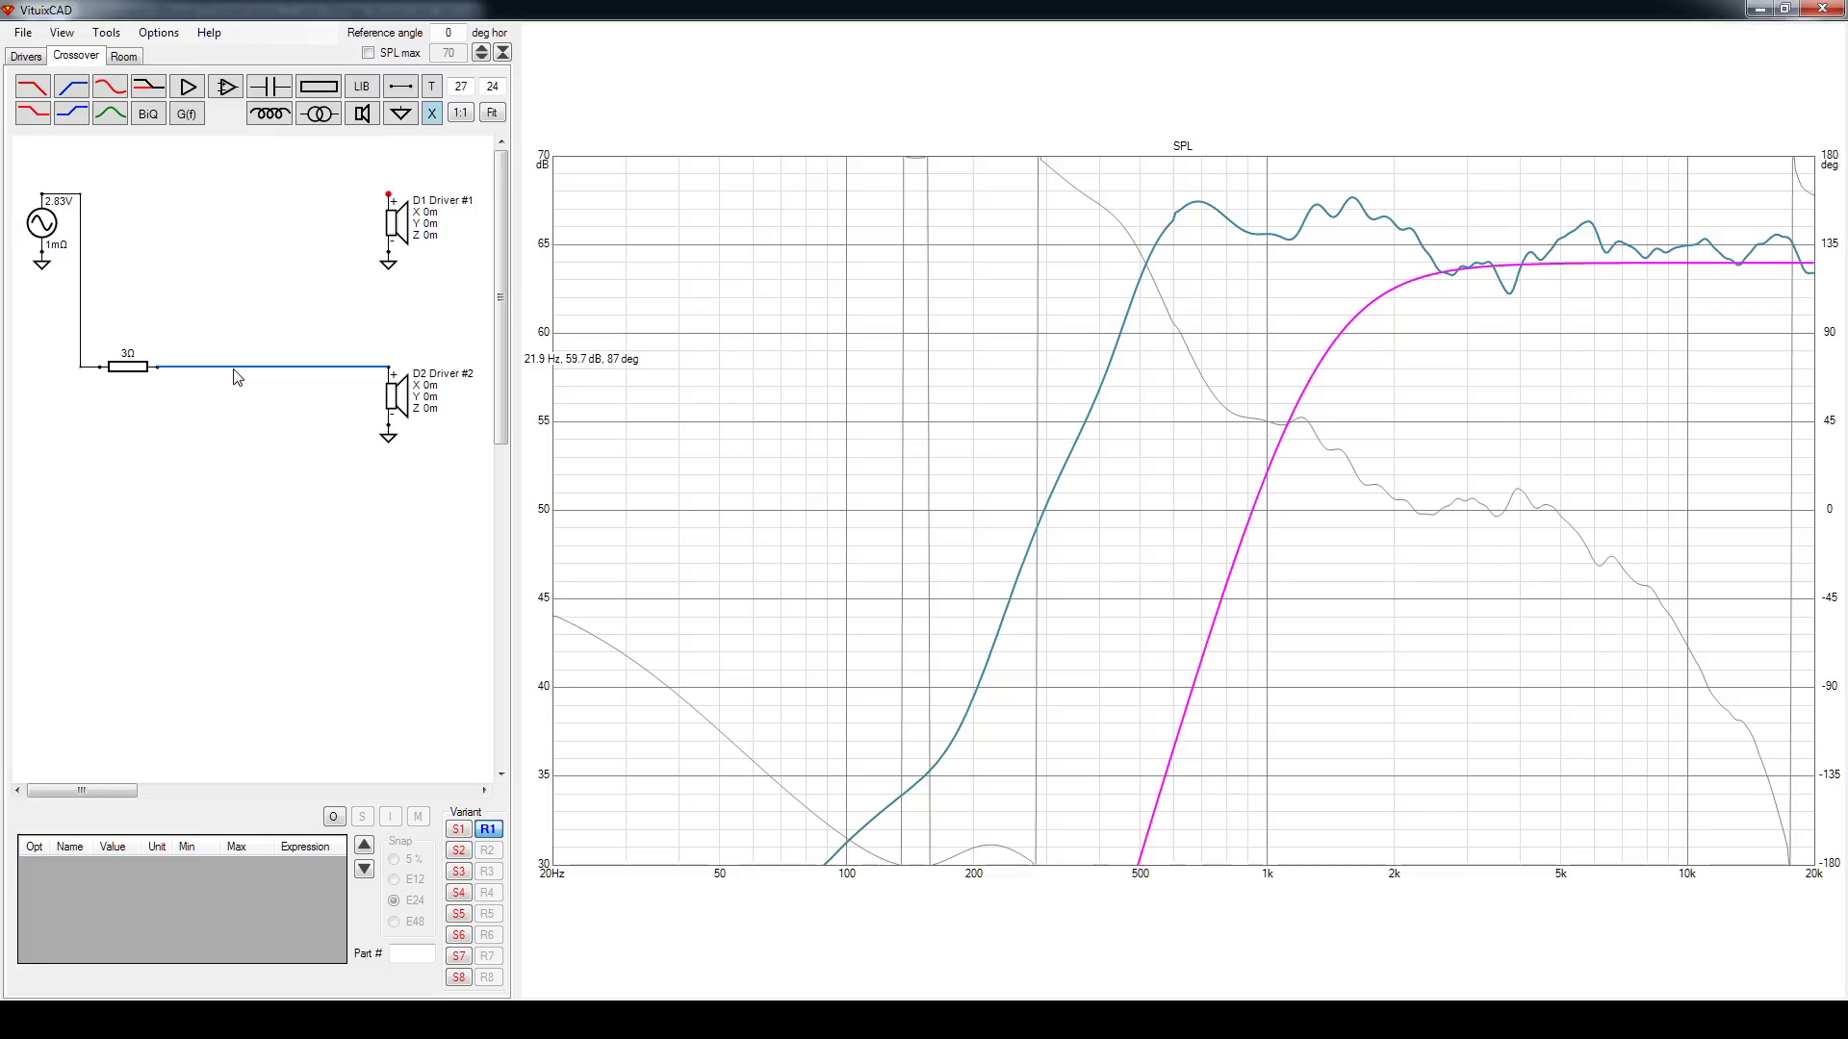
{"action": "key", "text": "Delete"}
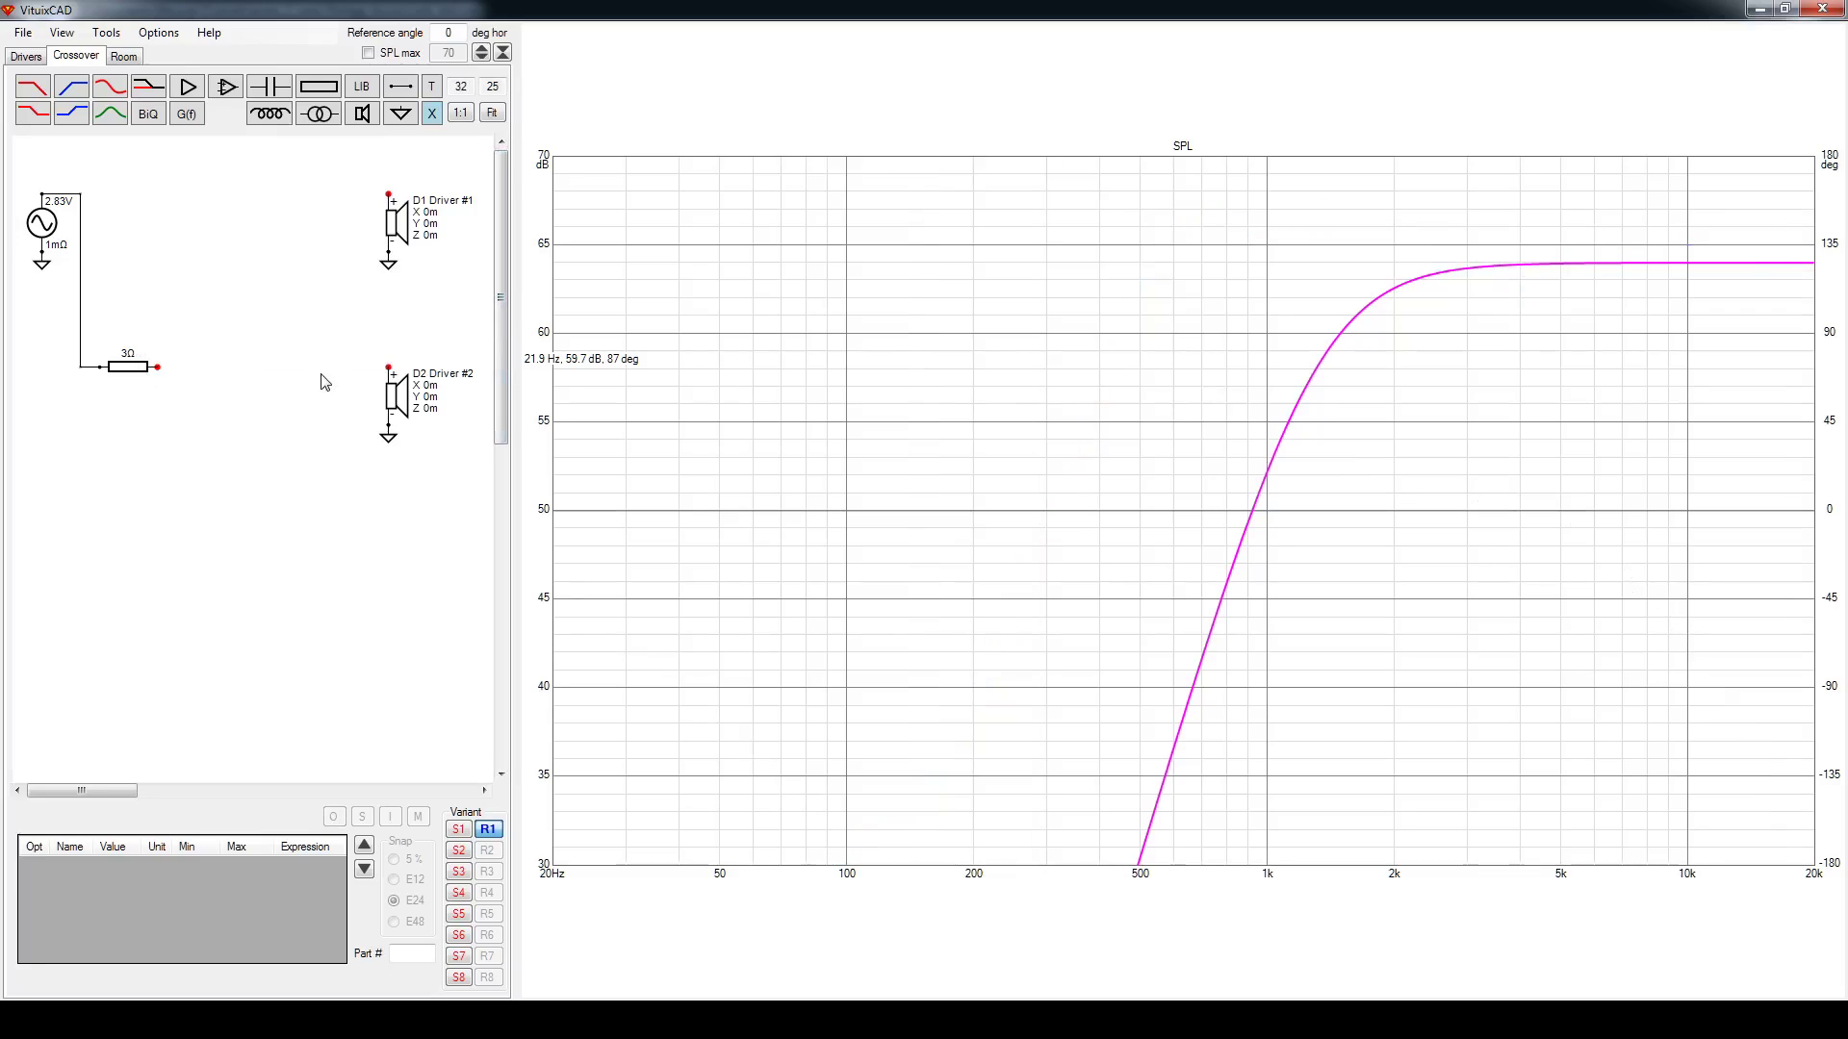
{"action": "left_click", "coordinate": [269, 94]}
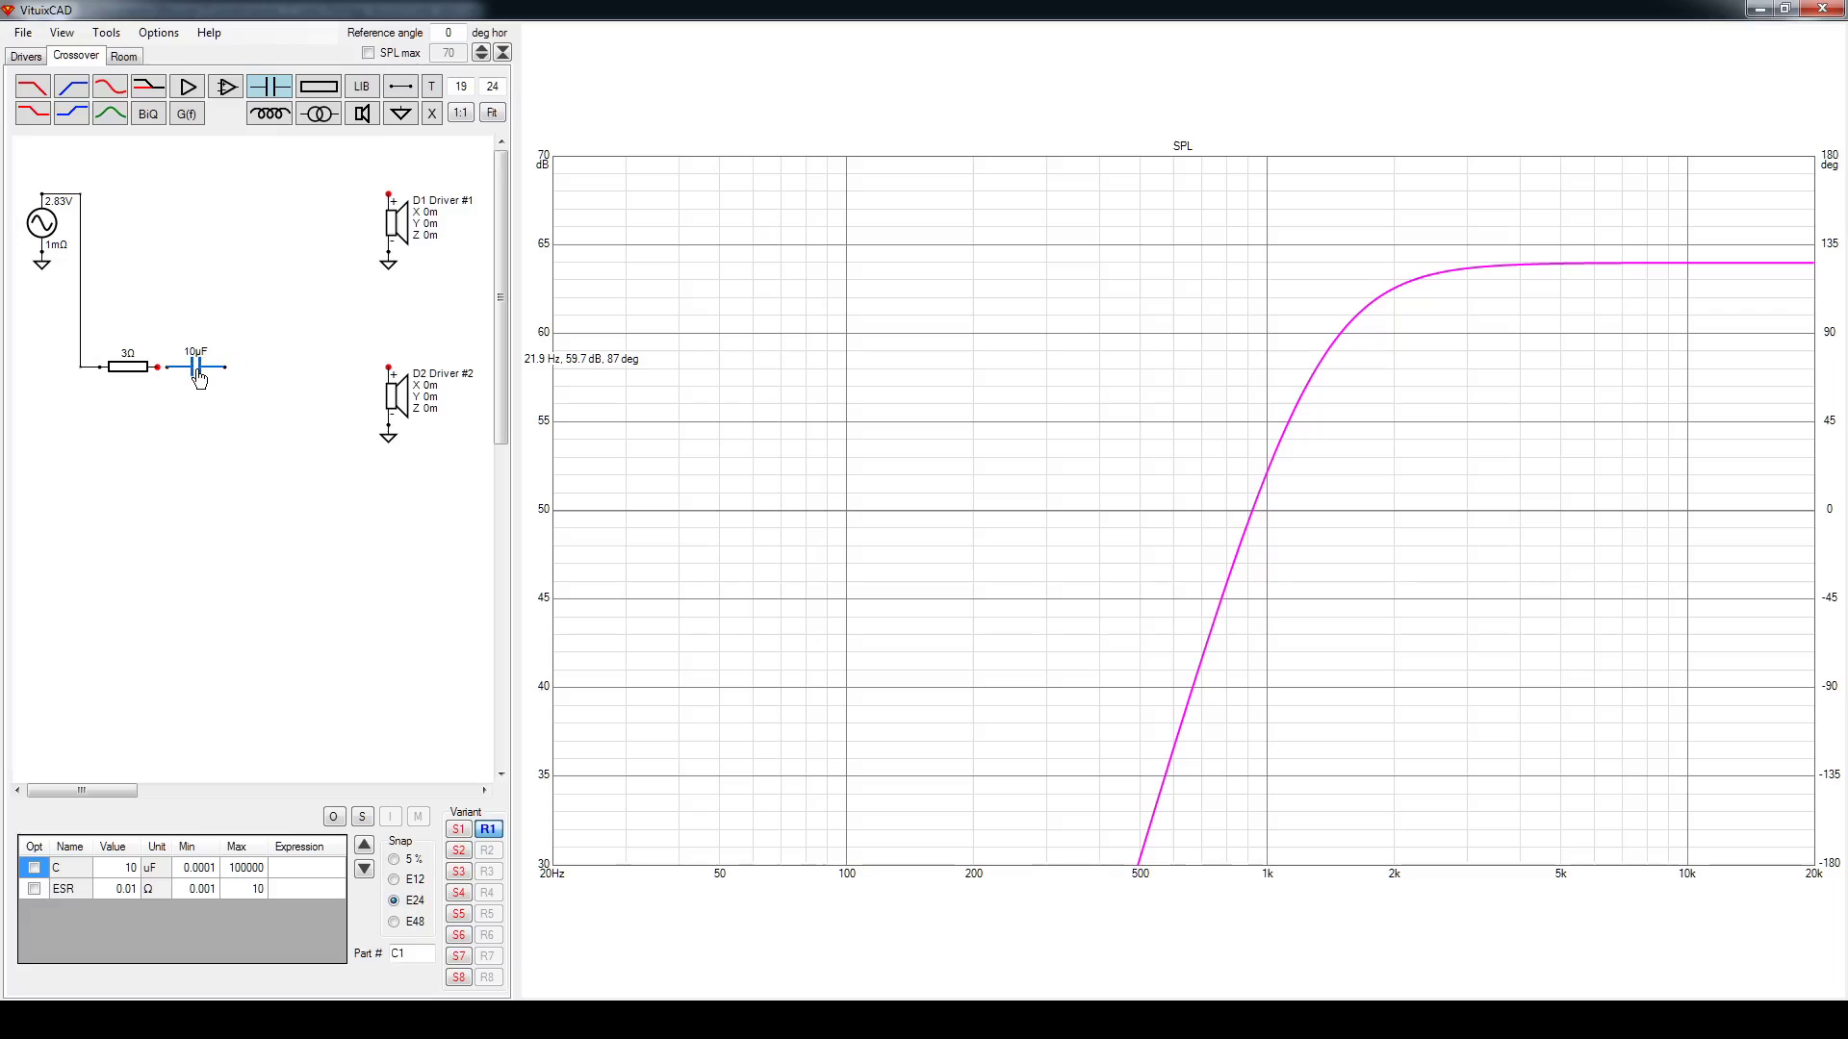
{"action": "left_click", "coordinate": [185, 373]}
{"action": "key", "text": "Escape"}
{"action": "left_click_drag", "start_coordinate": [216, 367], "coordinate": [389, 367]}
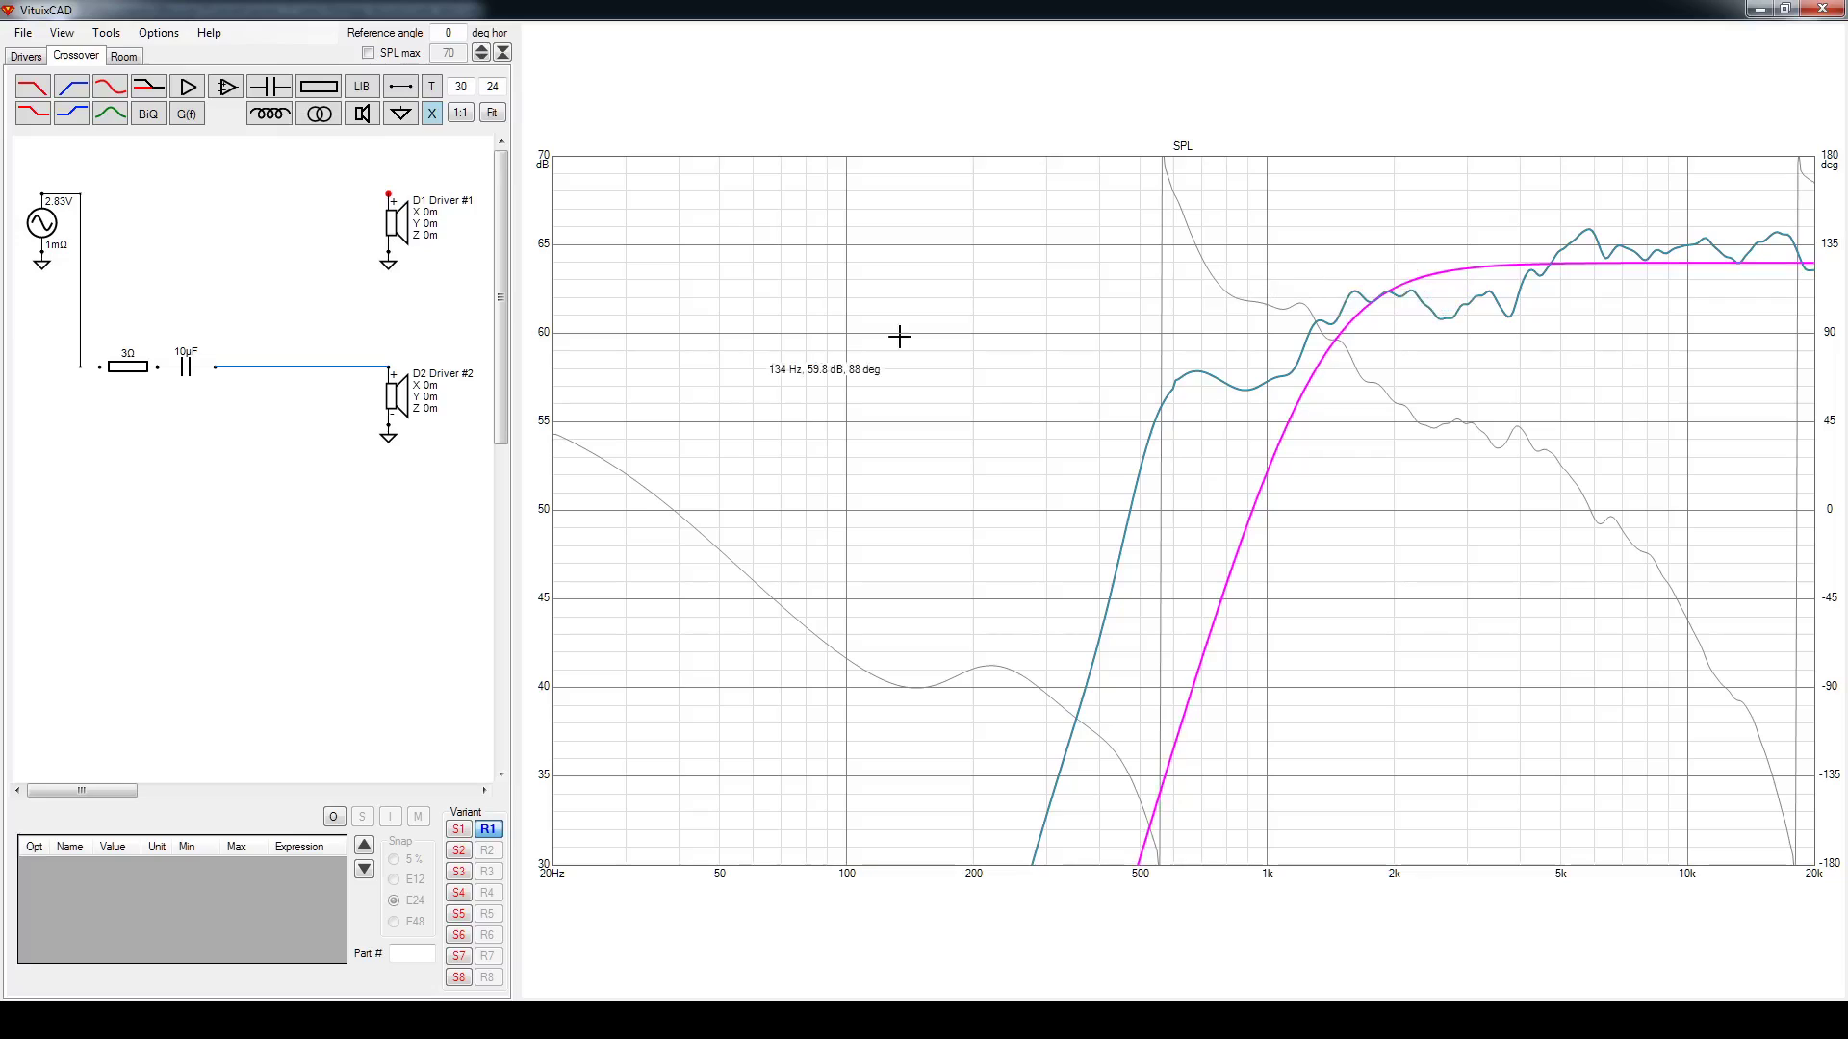
Try series capacitor values between 2.7 and 24 µF and compare D2's SPL curve with the target
{"action": "left_click", "coordinate": [188, 370]}
{"action": "scroll", "coordinate": [187, 371], "scroll_direction": "down", "scroll_amount": 6}
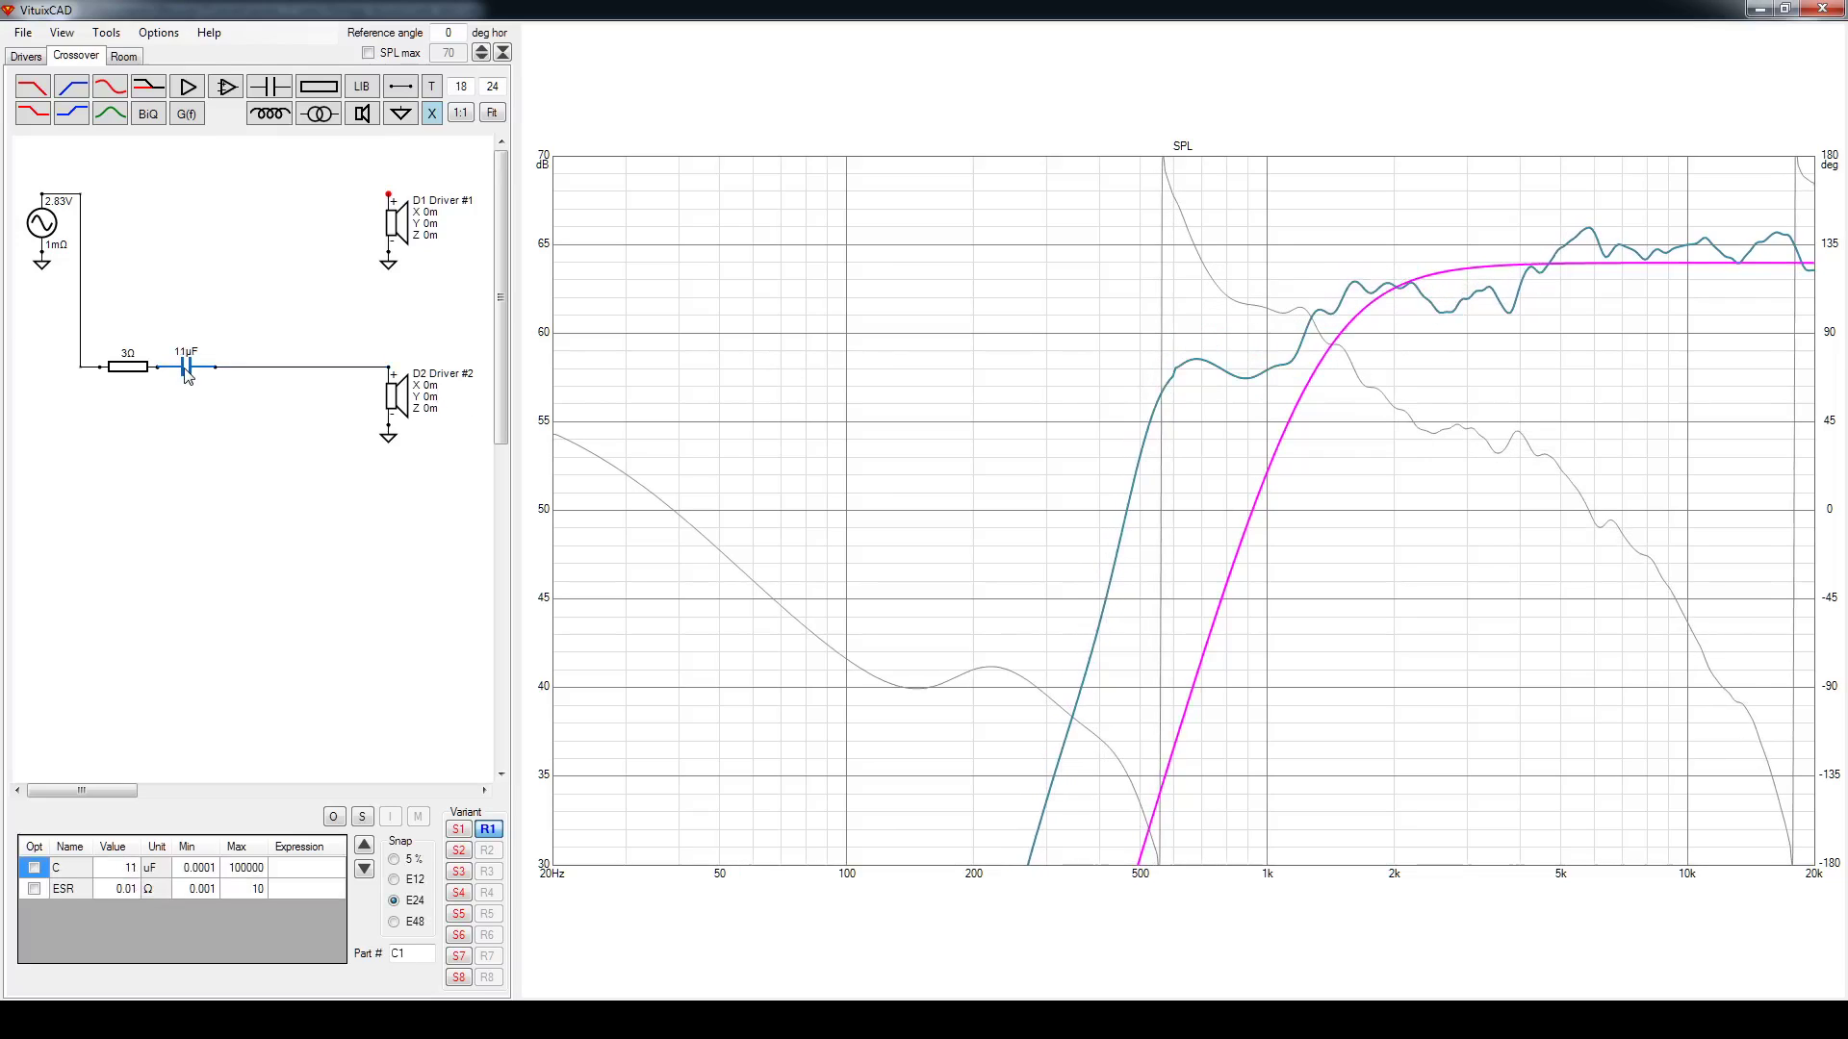
{"action": "scroll", "coordinate": [186, 372], "scroll_direction": "up", "scroll_amount": 9}
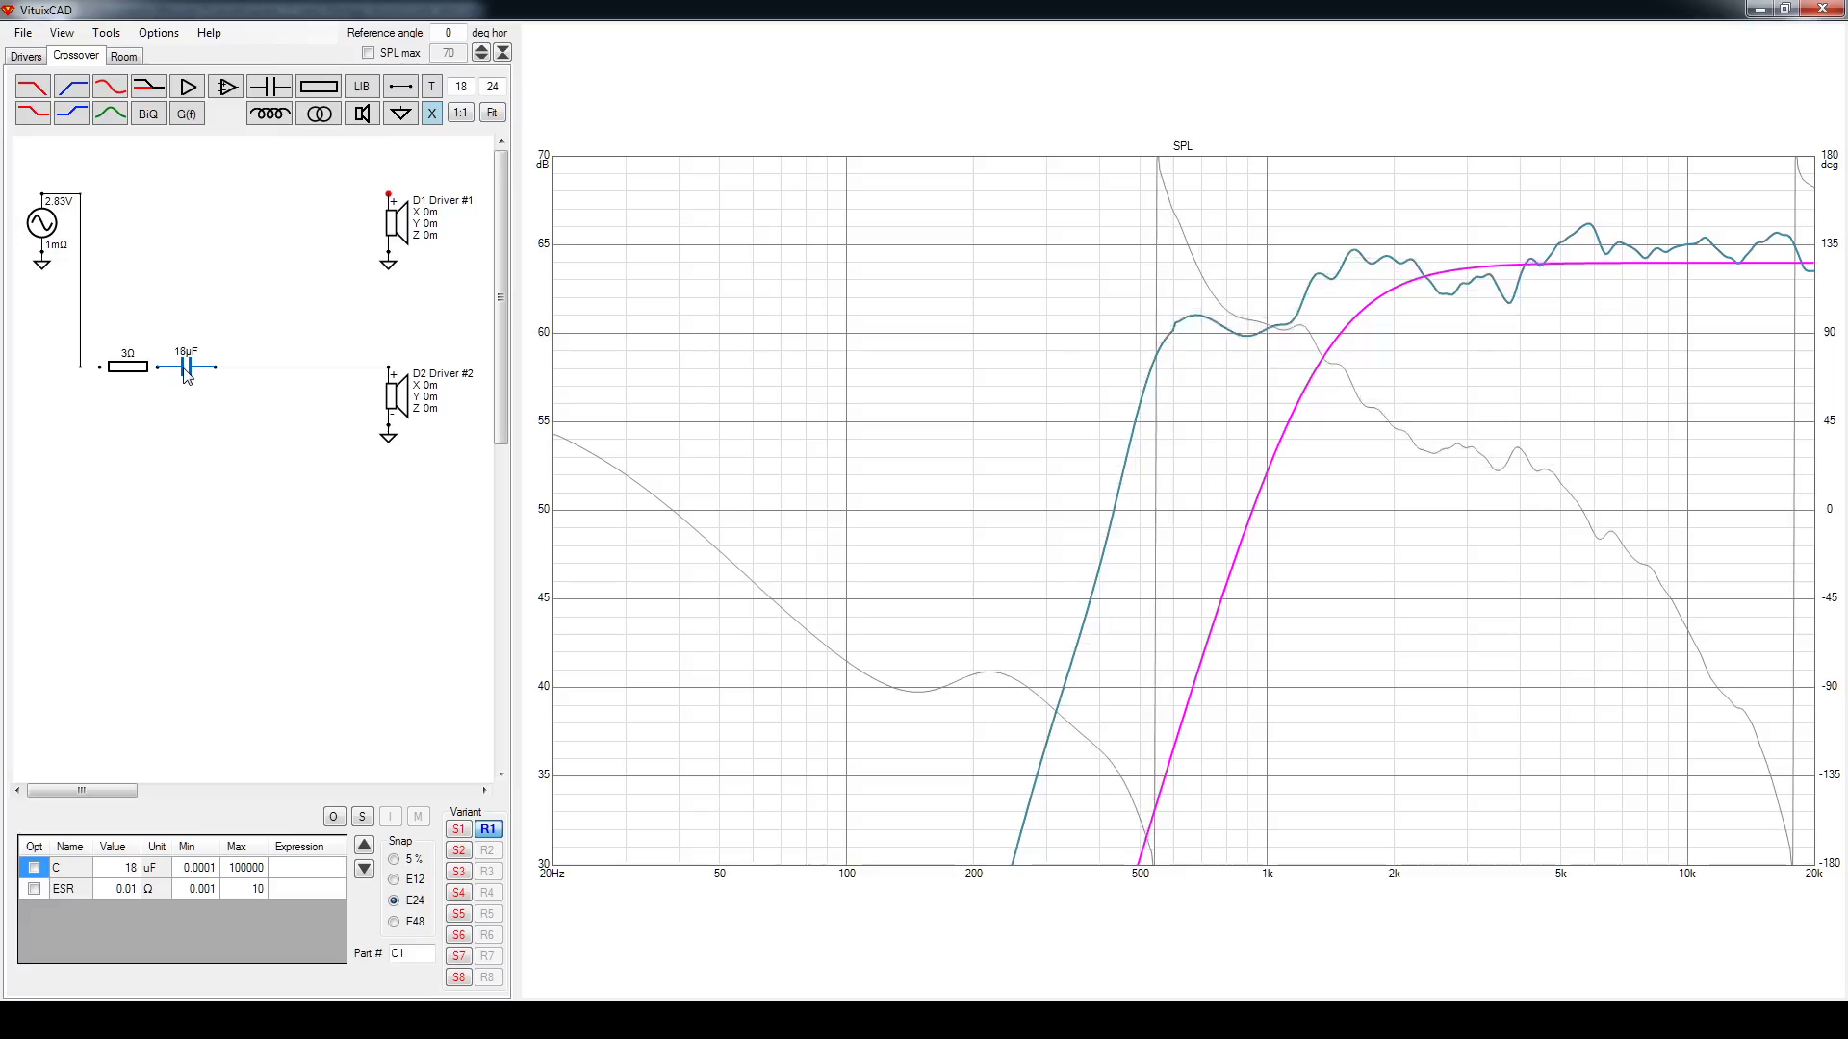
{"action": "scroll", "coordinate": [186, 375], "scroll_direction": "down", "scroll_amount": 3}
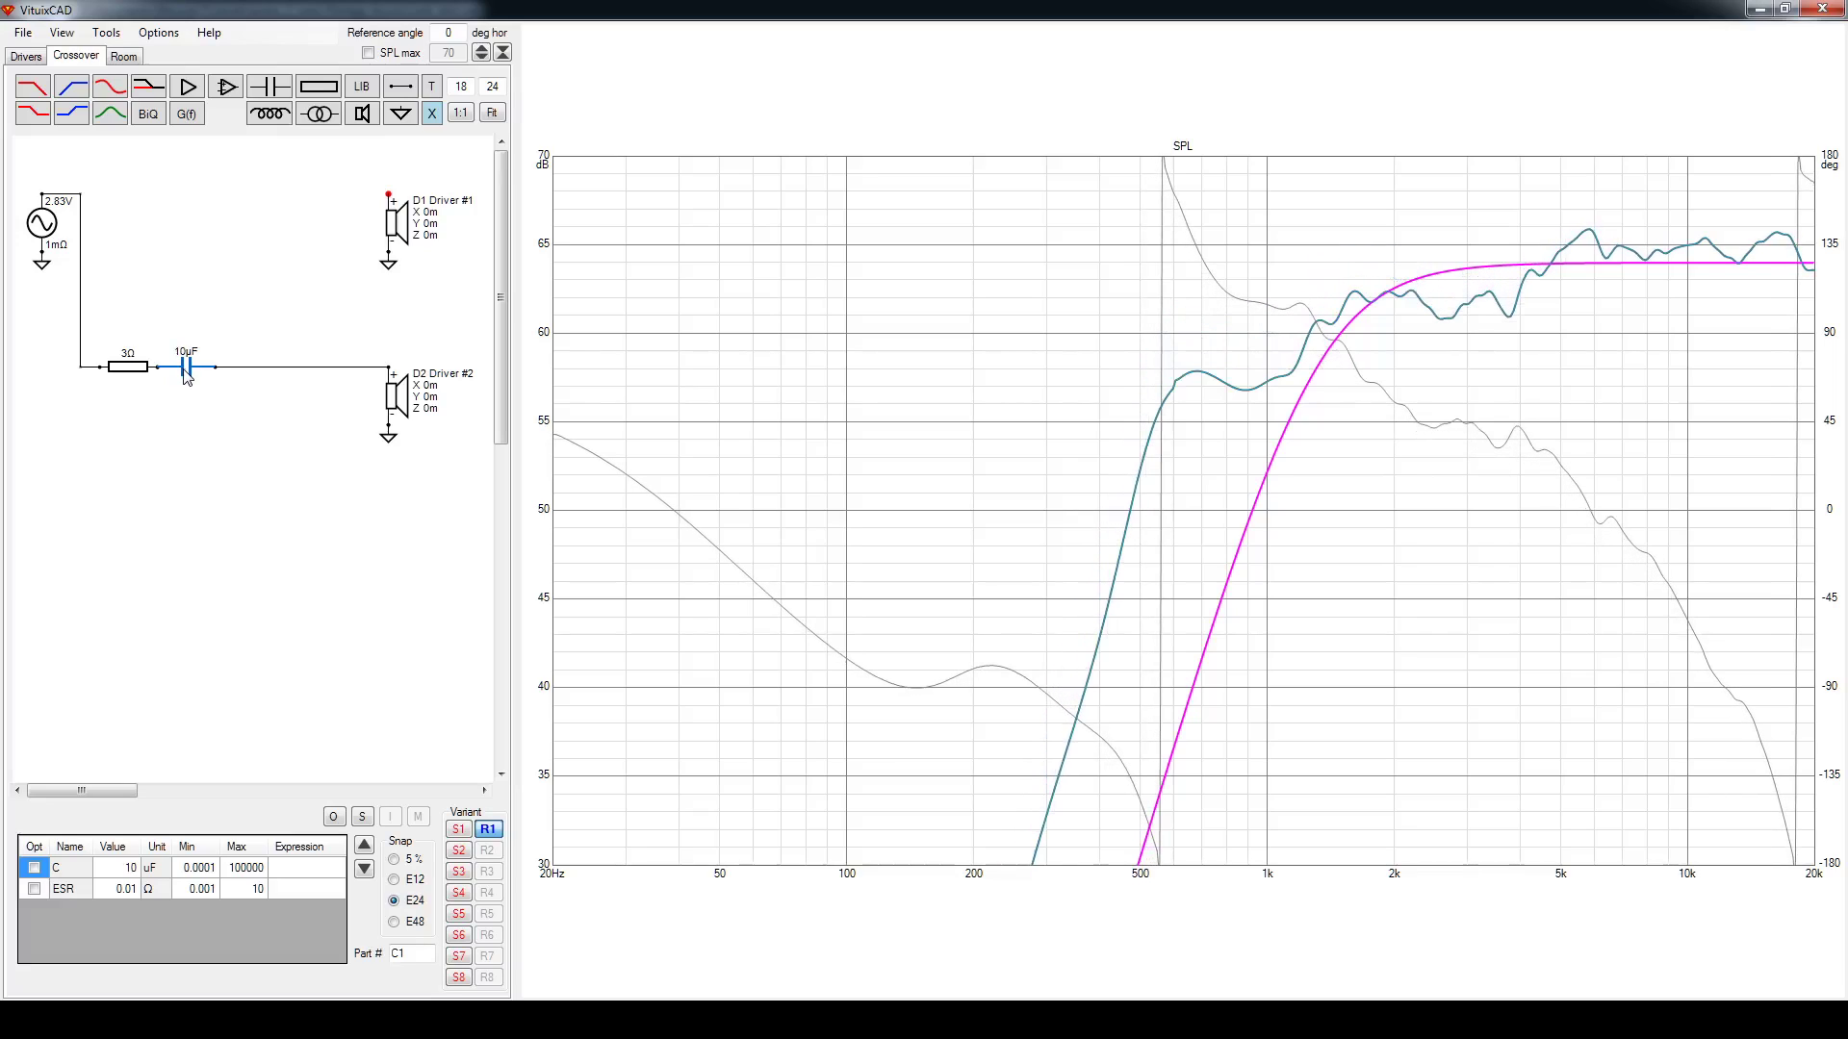
{"action": "scroll", "coordinate": [187, 375], "scroll_direction": "up", "scroll_amount": 8}
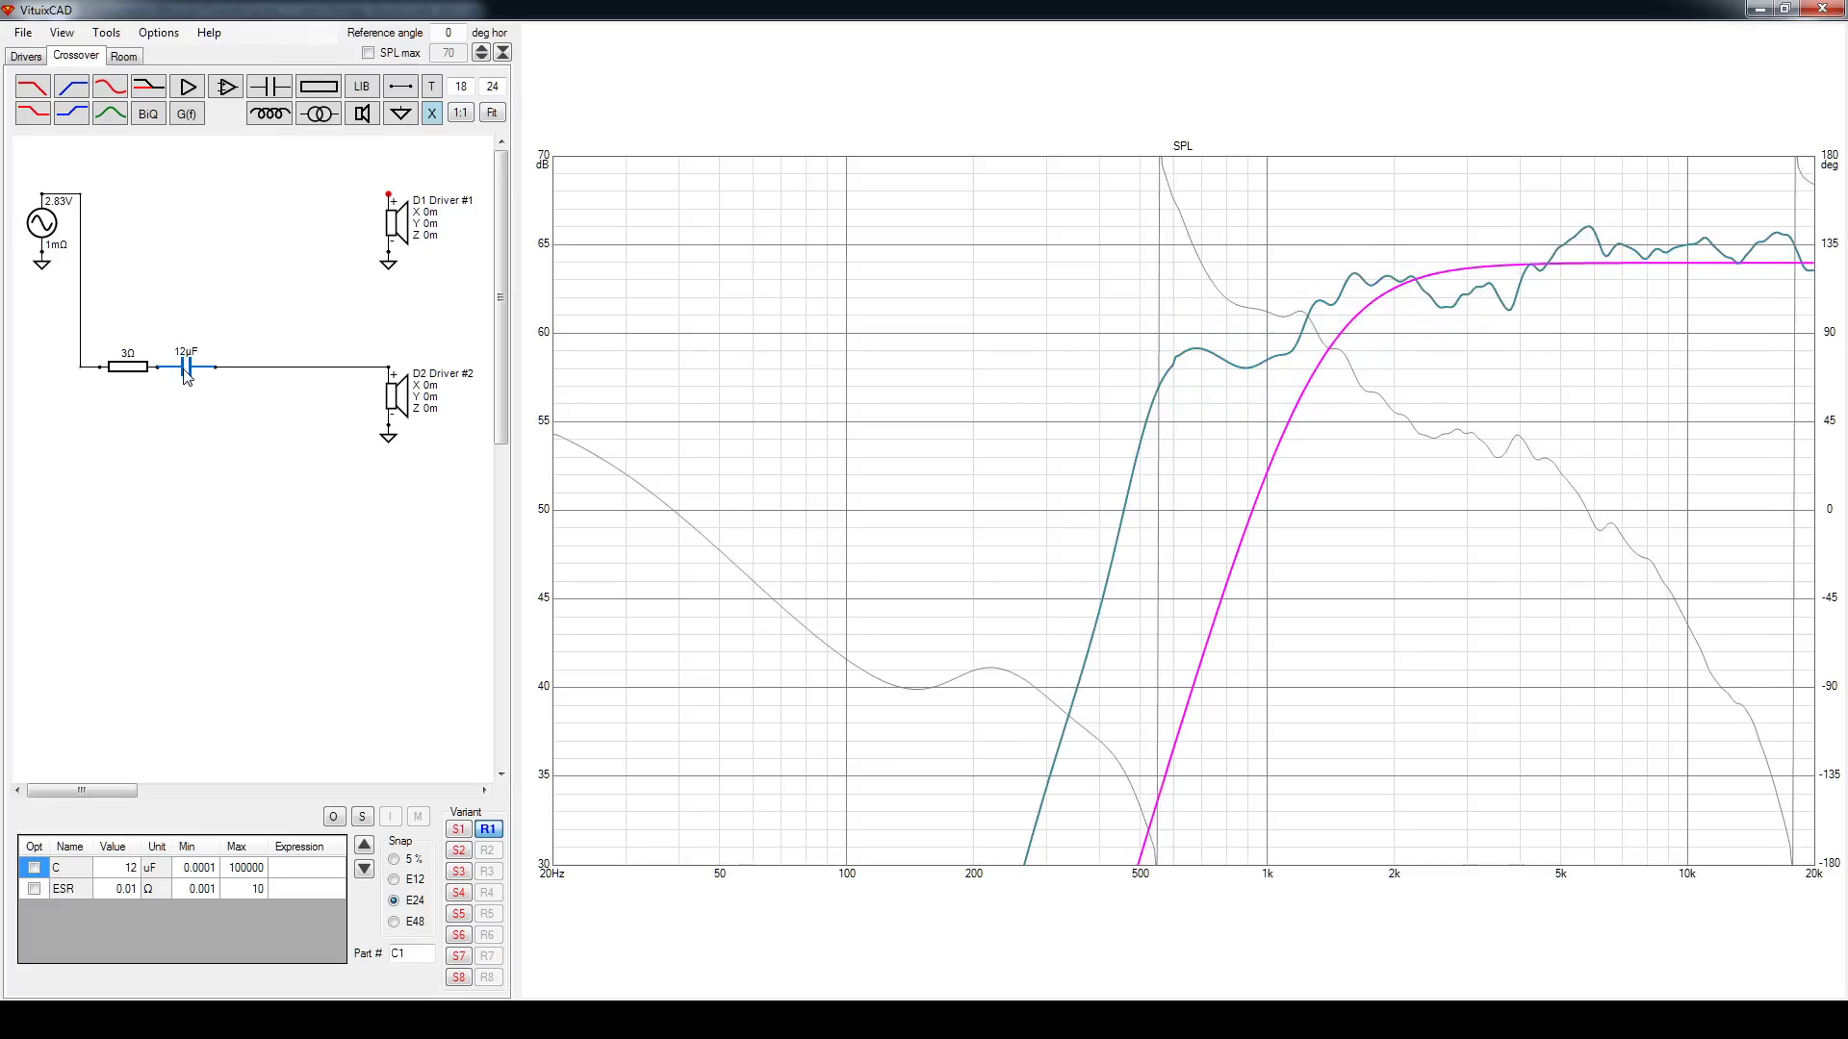
{"action": "scroll", "coordinate": [187, 375], "scroll_direction": "down", "scroll_amount": 8}
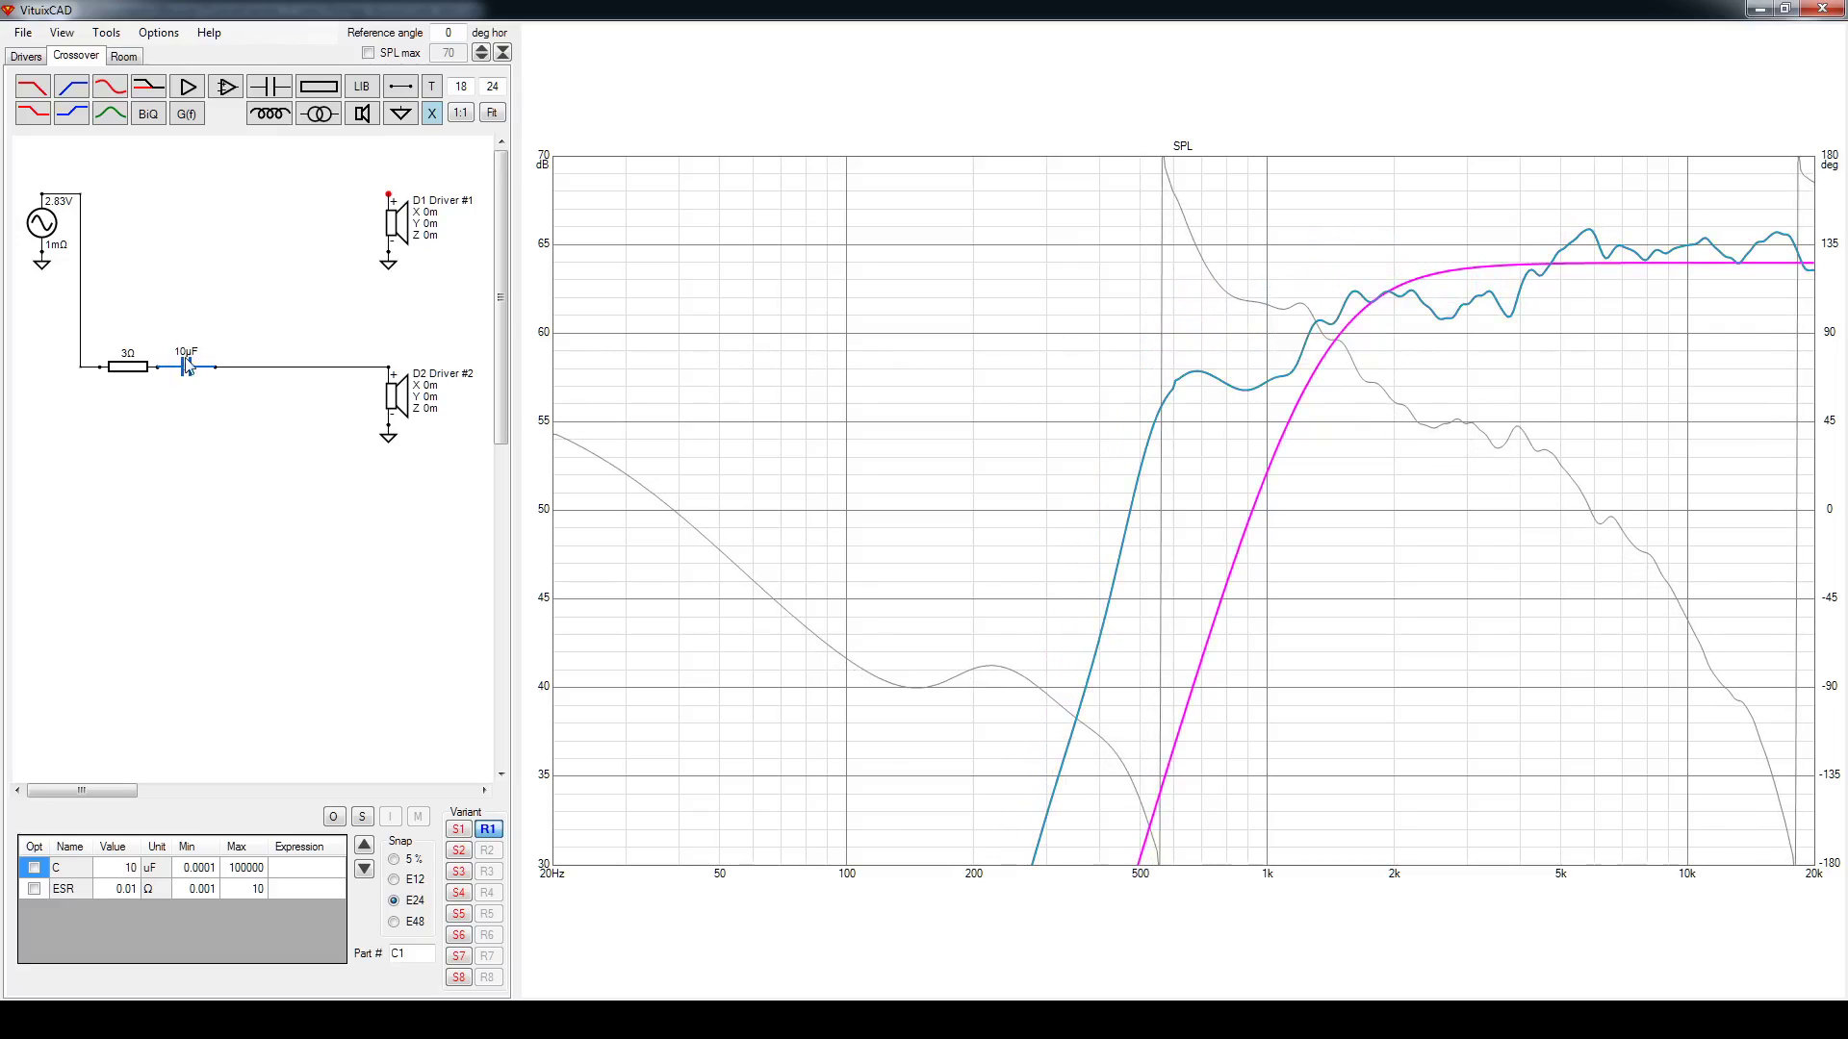
{"action": "scroll", "coordinate": [189, 368], "scroll_direction": "down", "scroll_amount": 3}
{"action": "scroll", "coordinate": [190, 368], "scroll_direction": "up", "scroll_amount": 7}
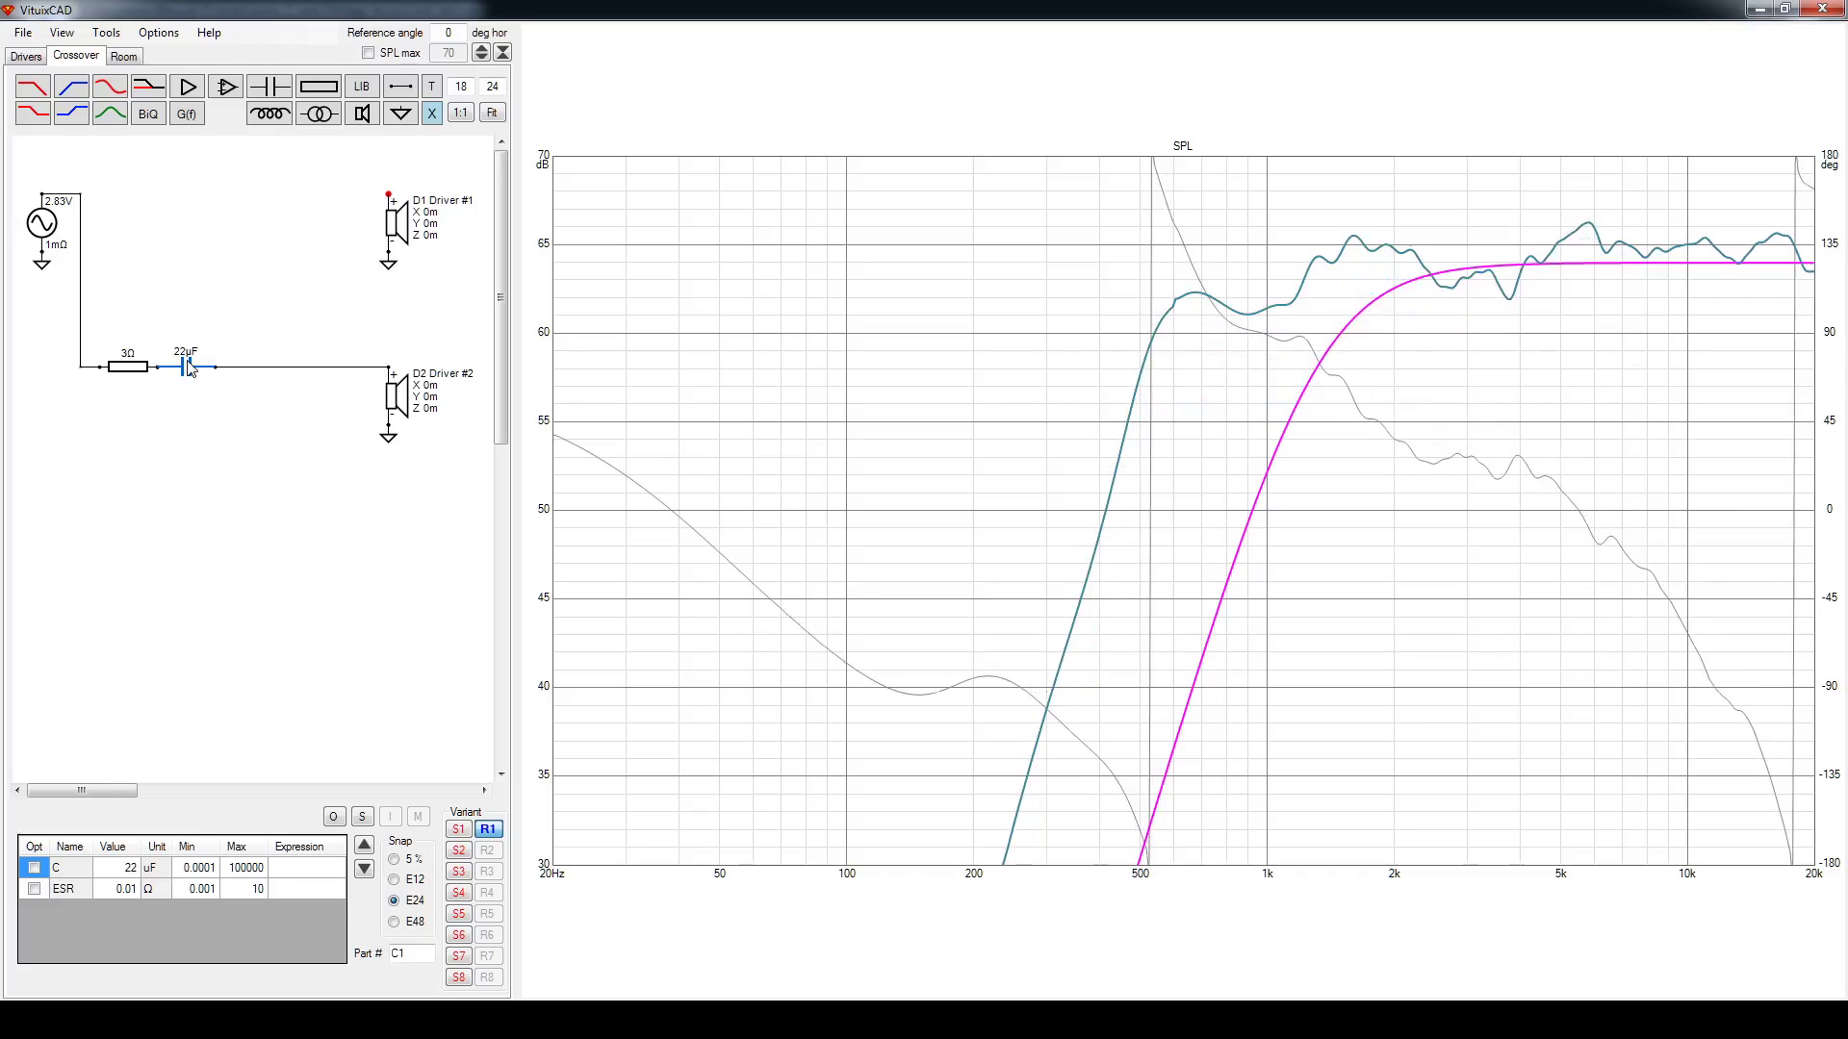
{"action": "scroll", "coordinate": [189, 369], "scroll_direction": "down", "scroll_amount": 18}
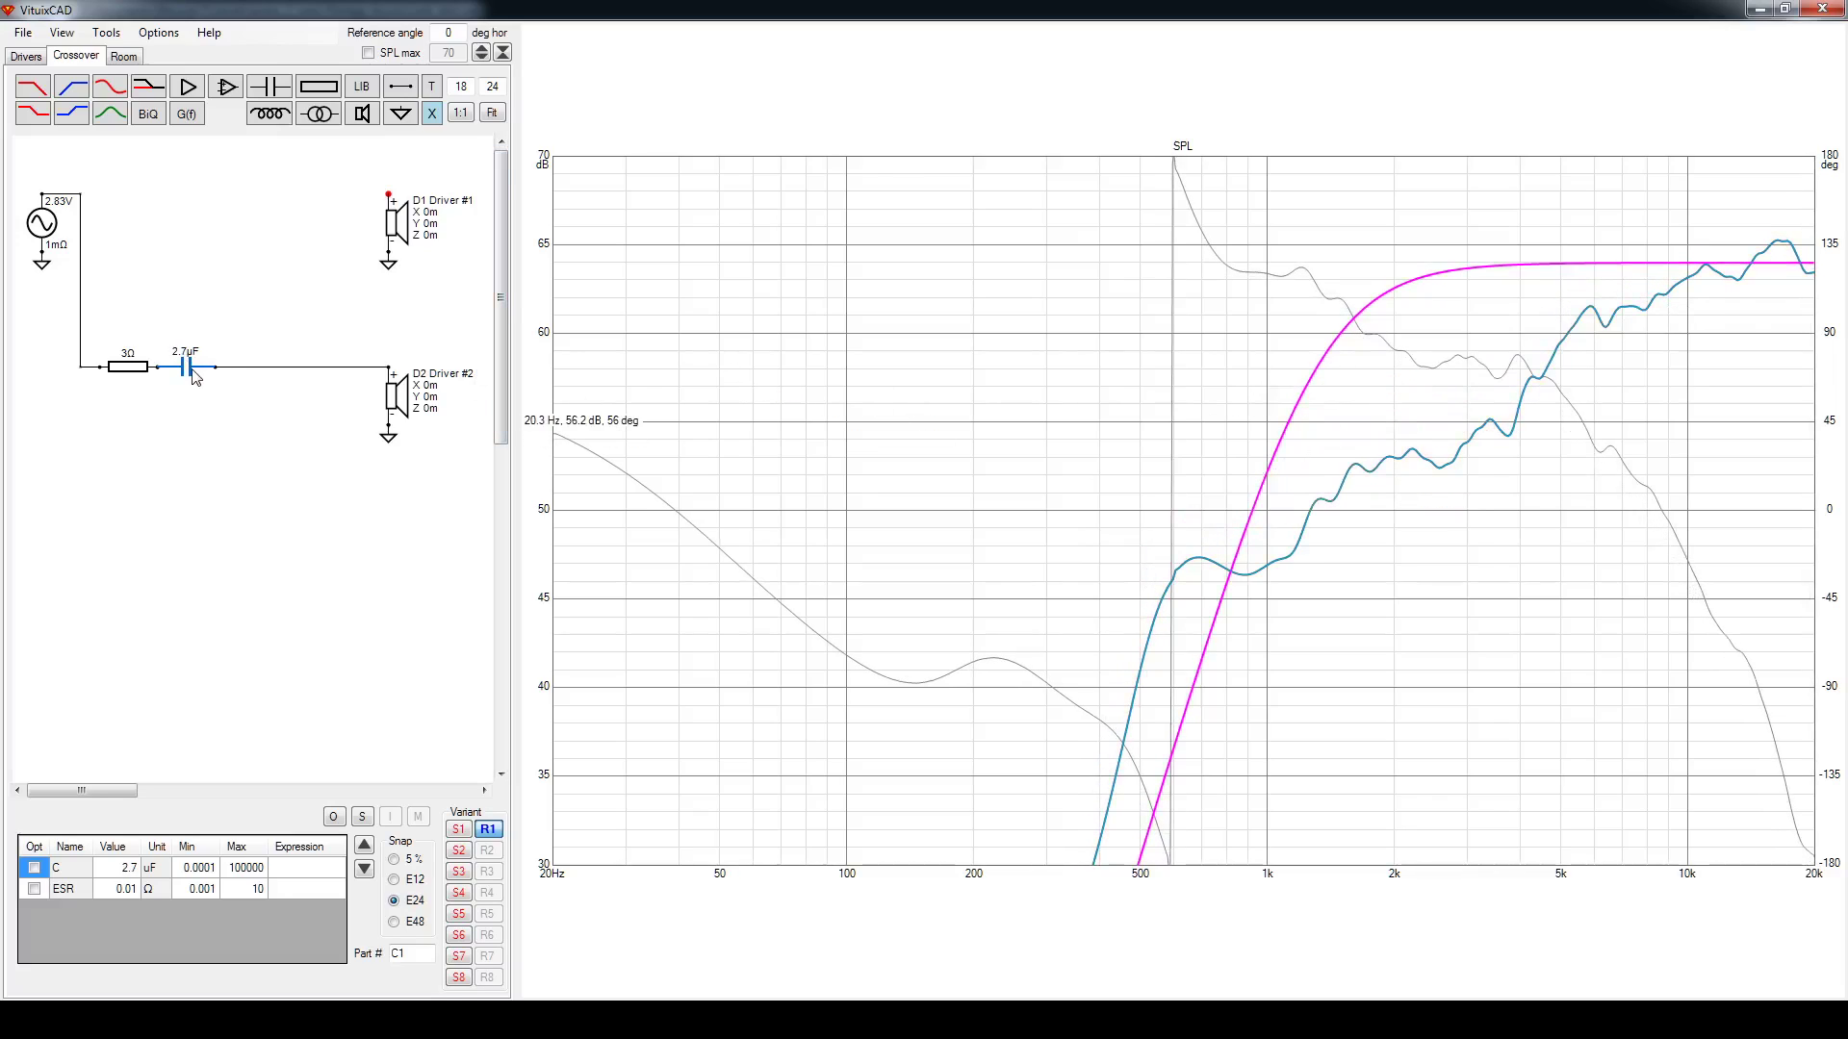
{"action": "scroll", "coordinate": [193, 376], "scroll_direction": "up", "scroll_amount": 20}
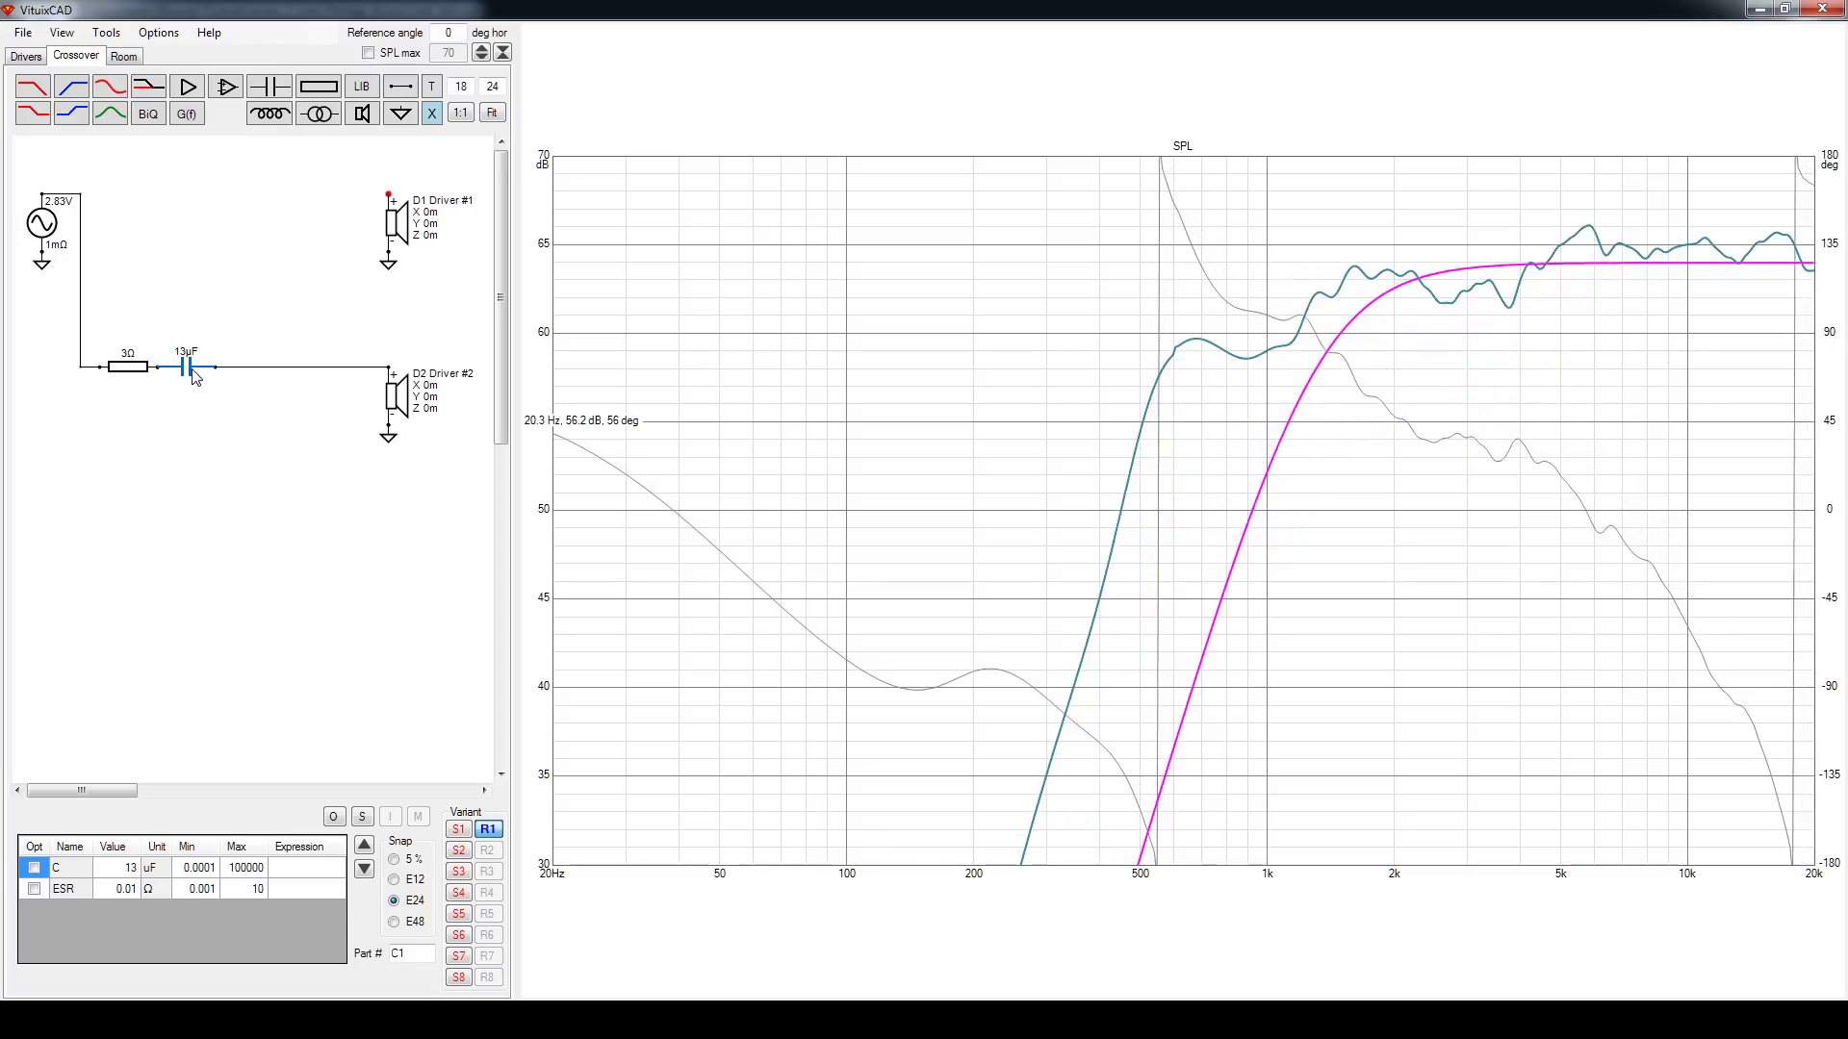
{"action": "scroll", "coordinate": [193, 376], "scroll_direction": "up", "scroll_amount": 3}
{"action": "scroll", "coordinate": [193, 376], "scroll_direction": "down", "scroll_amount": 1}
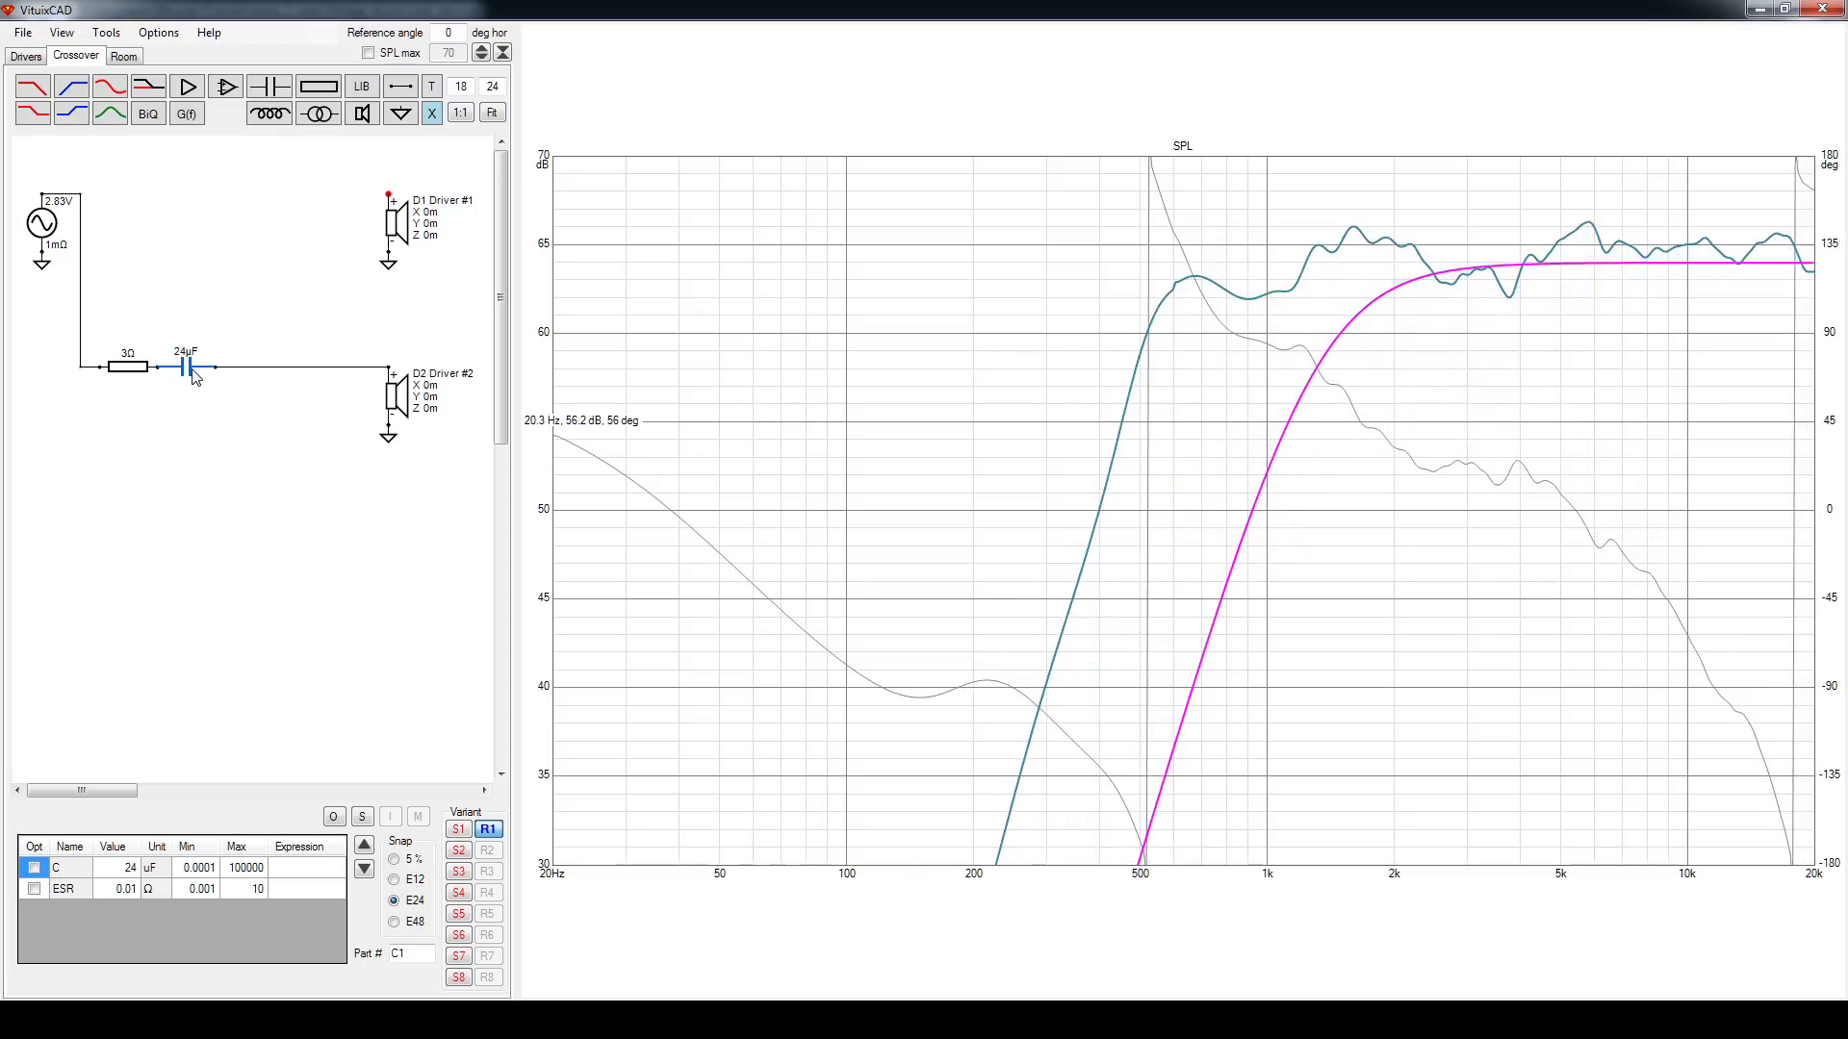
Restore the series capacitor at 10 µF and place a vertical 1 mH inductor on the node between it and D2
{"action": "left_click", "coordinate": [270, 114]}
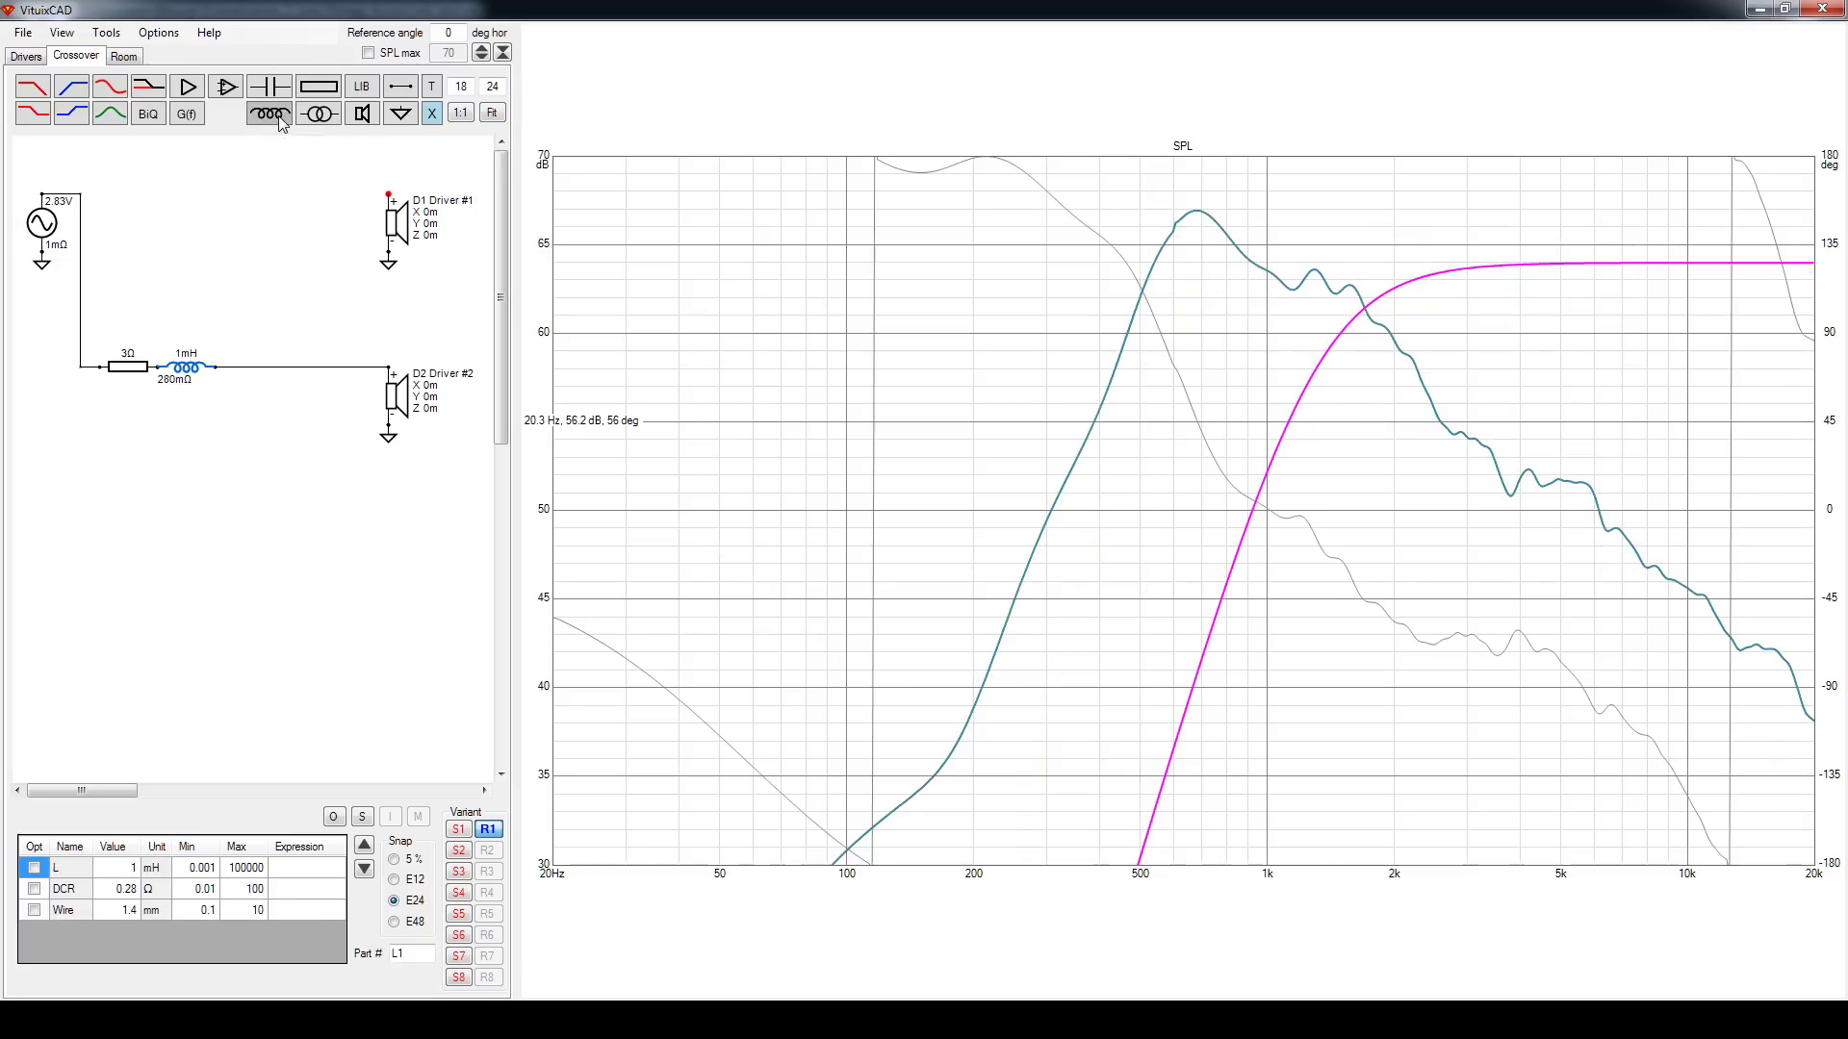
{"action": "right_click", "coordinate": [267, 92]}
{"action": "left_click", "coordinate": [264, 118]}
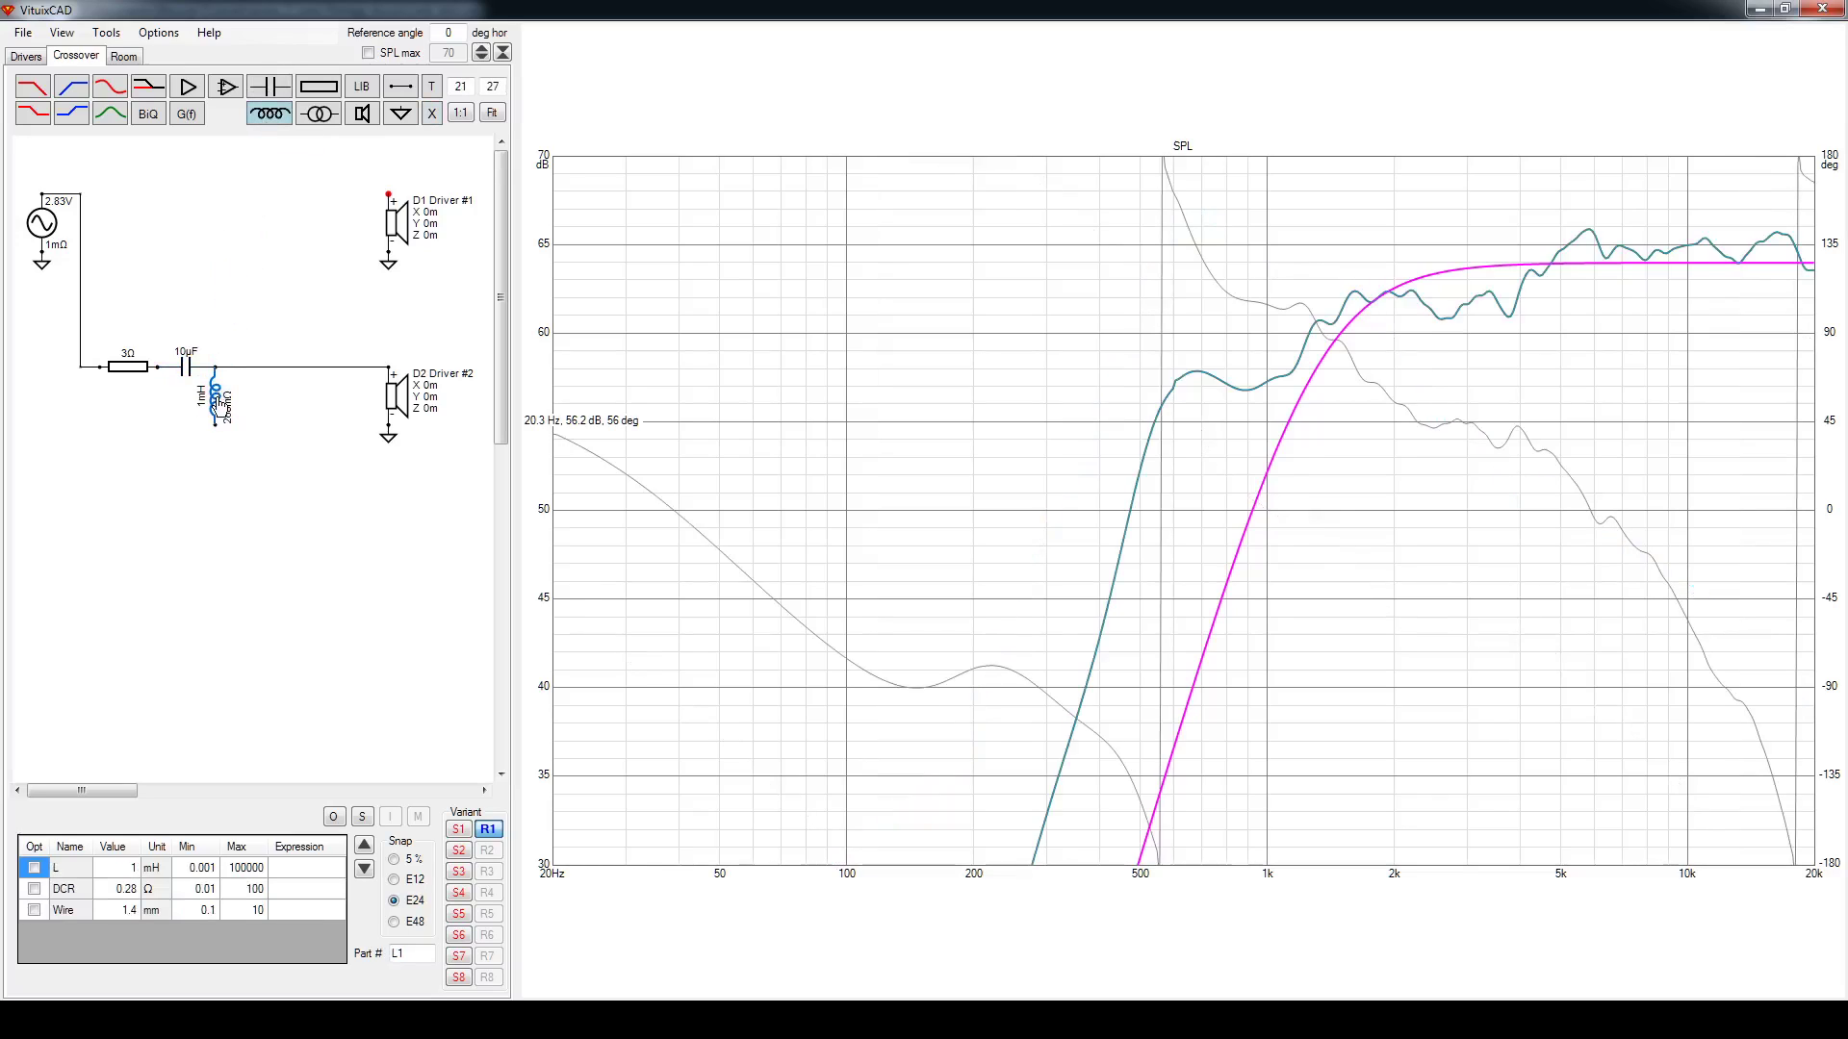
{"action": "left_click", "coordinate": [221, 402]}
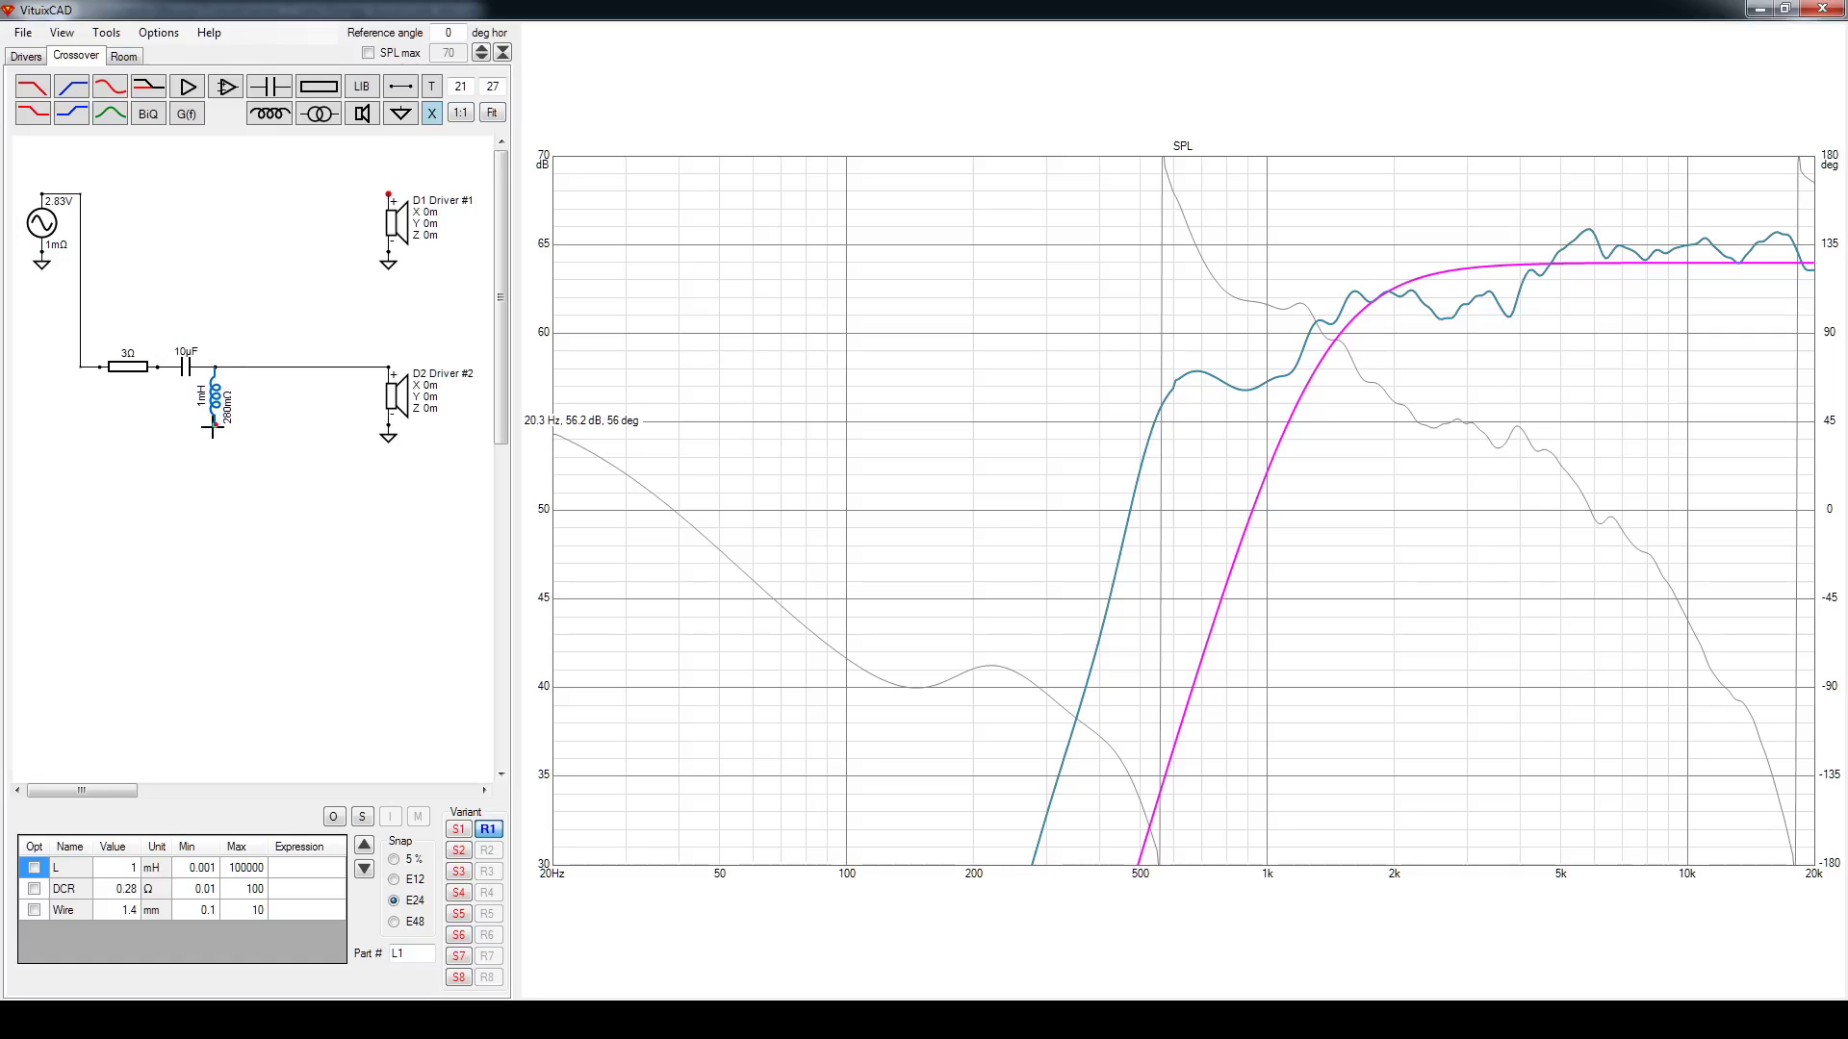
Wire the shunt inductor's lower end to D2's negative terminal and reduce the inductor to 200 µH
{"action": "left_click_drag", "start_coordinate": [213, 425], "coordinate": [389, 432]}
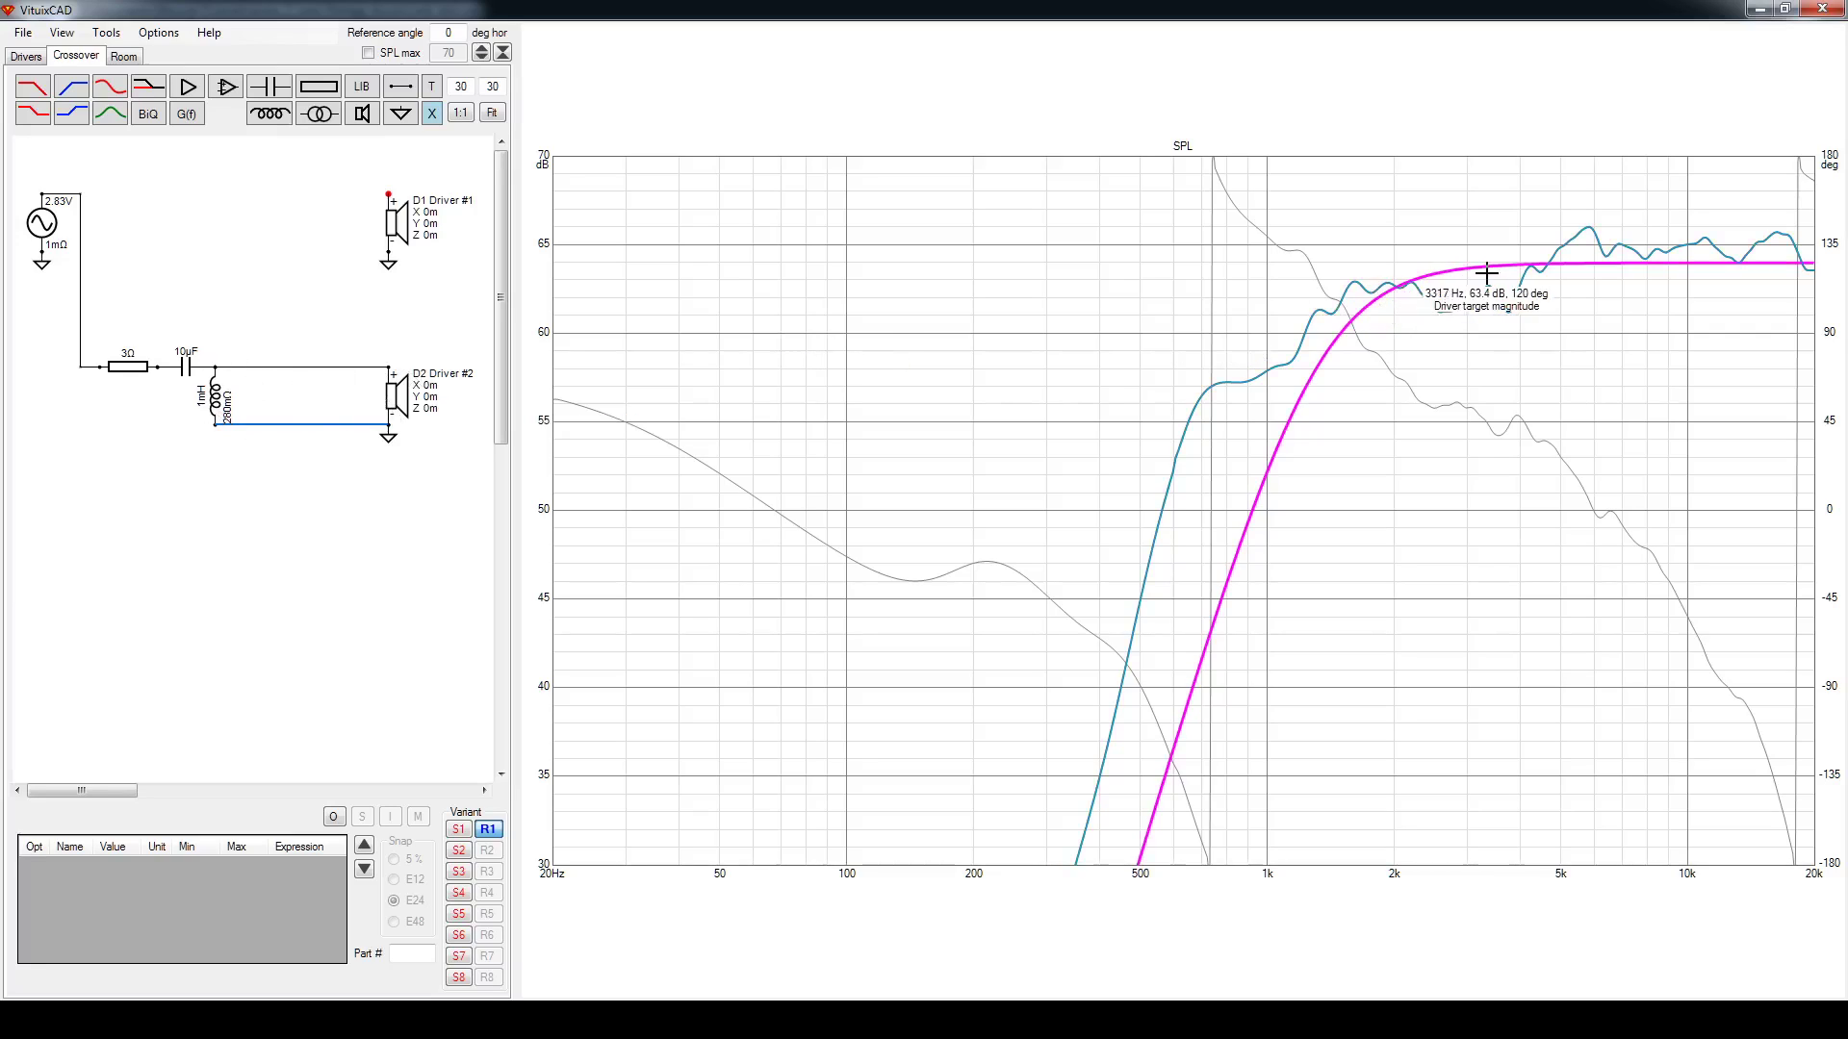
{"action": "left_click", "coordinate": [218, 404]}
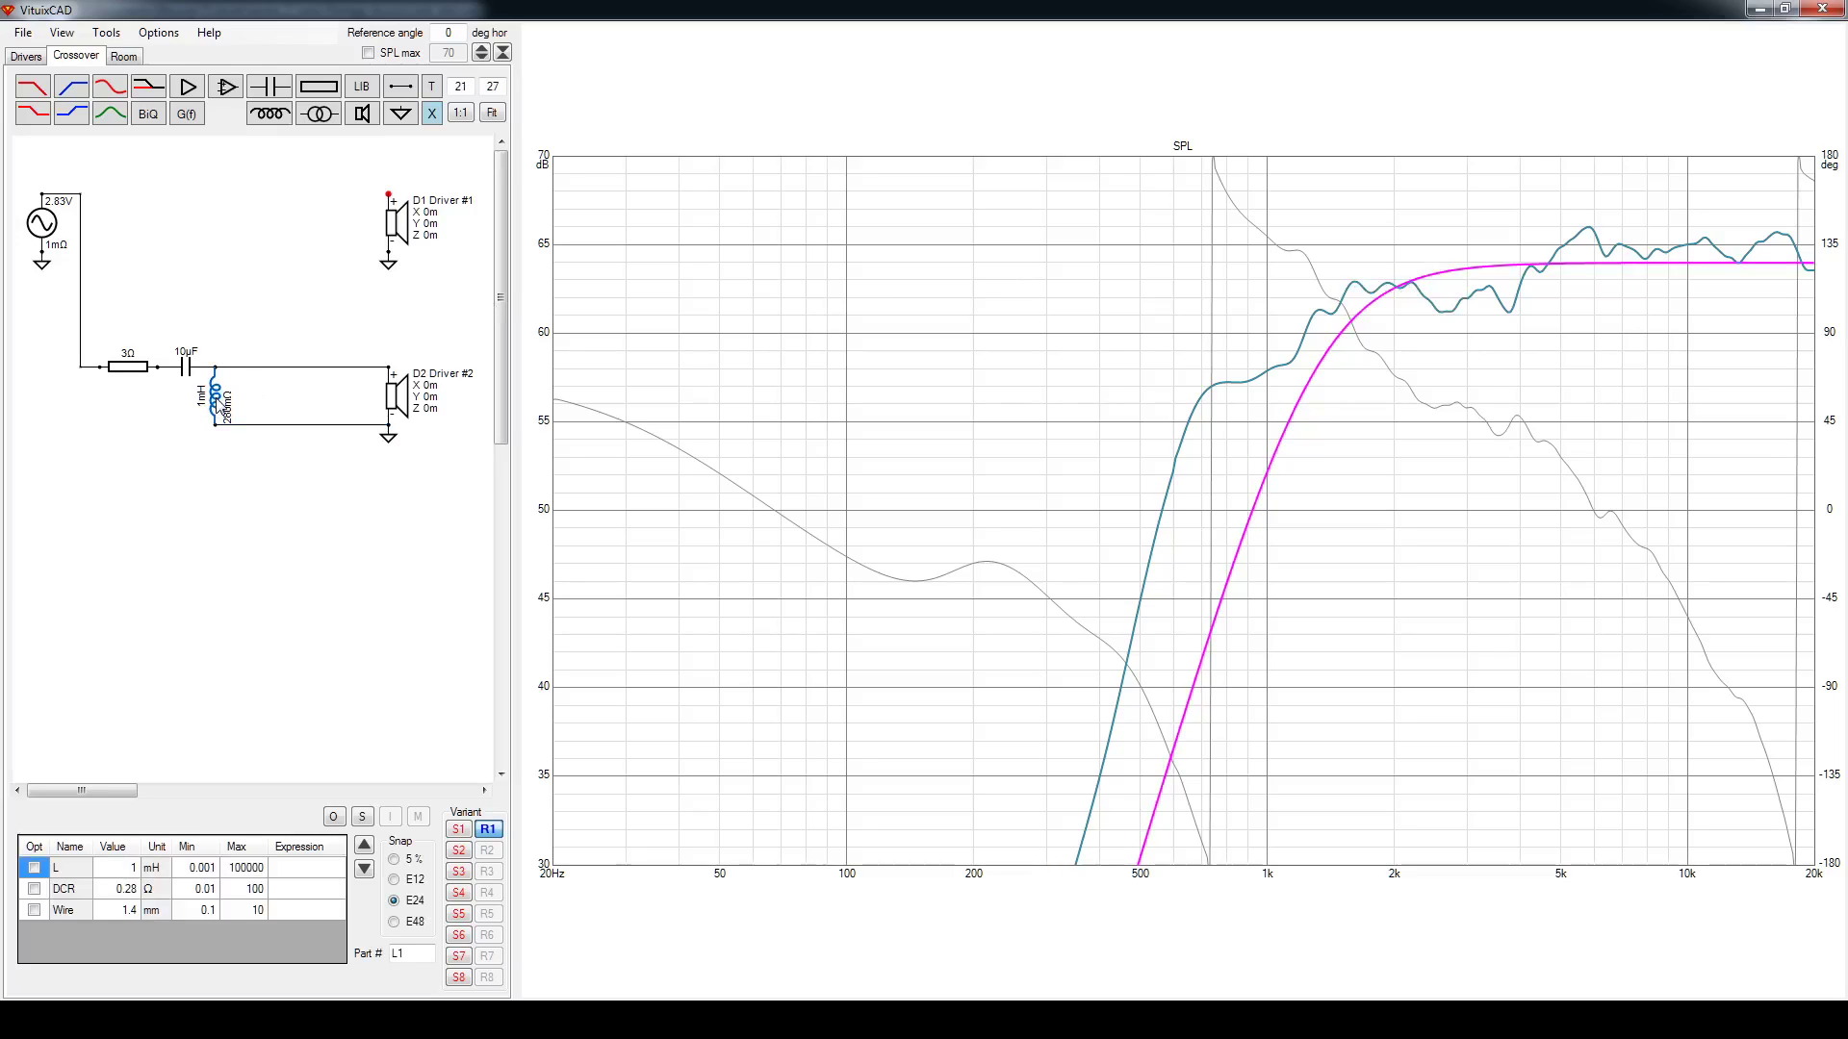
{"action": "scroll", "coordinate": [222, 404], "scroll_direction": "down", "scroll_amount": 11}
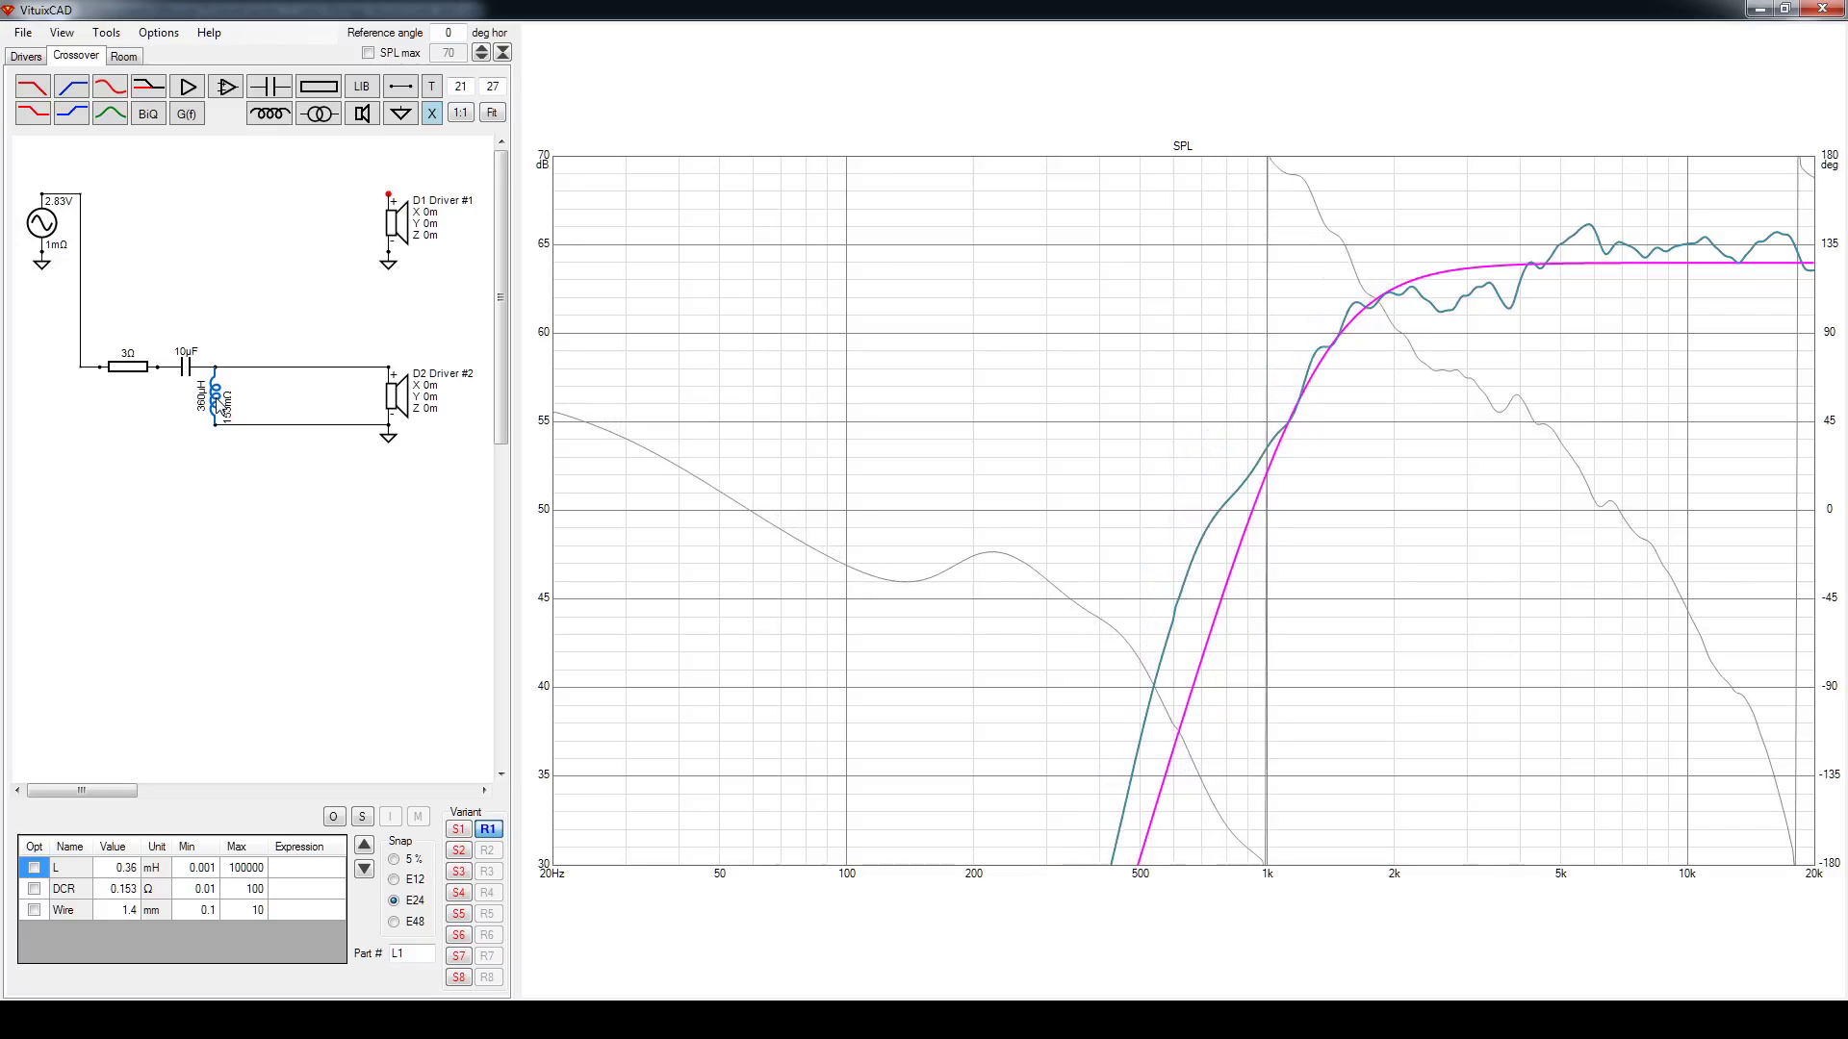
{"action": "scroll", "coordinate": [215, 390], "scroll_direction": "down", "scroll_amount": 6}
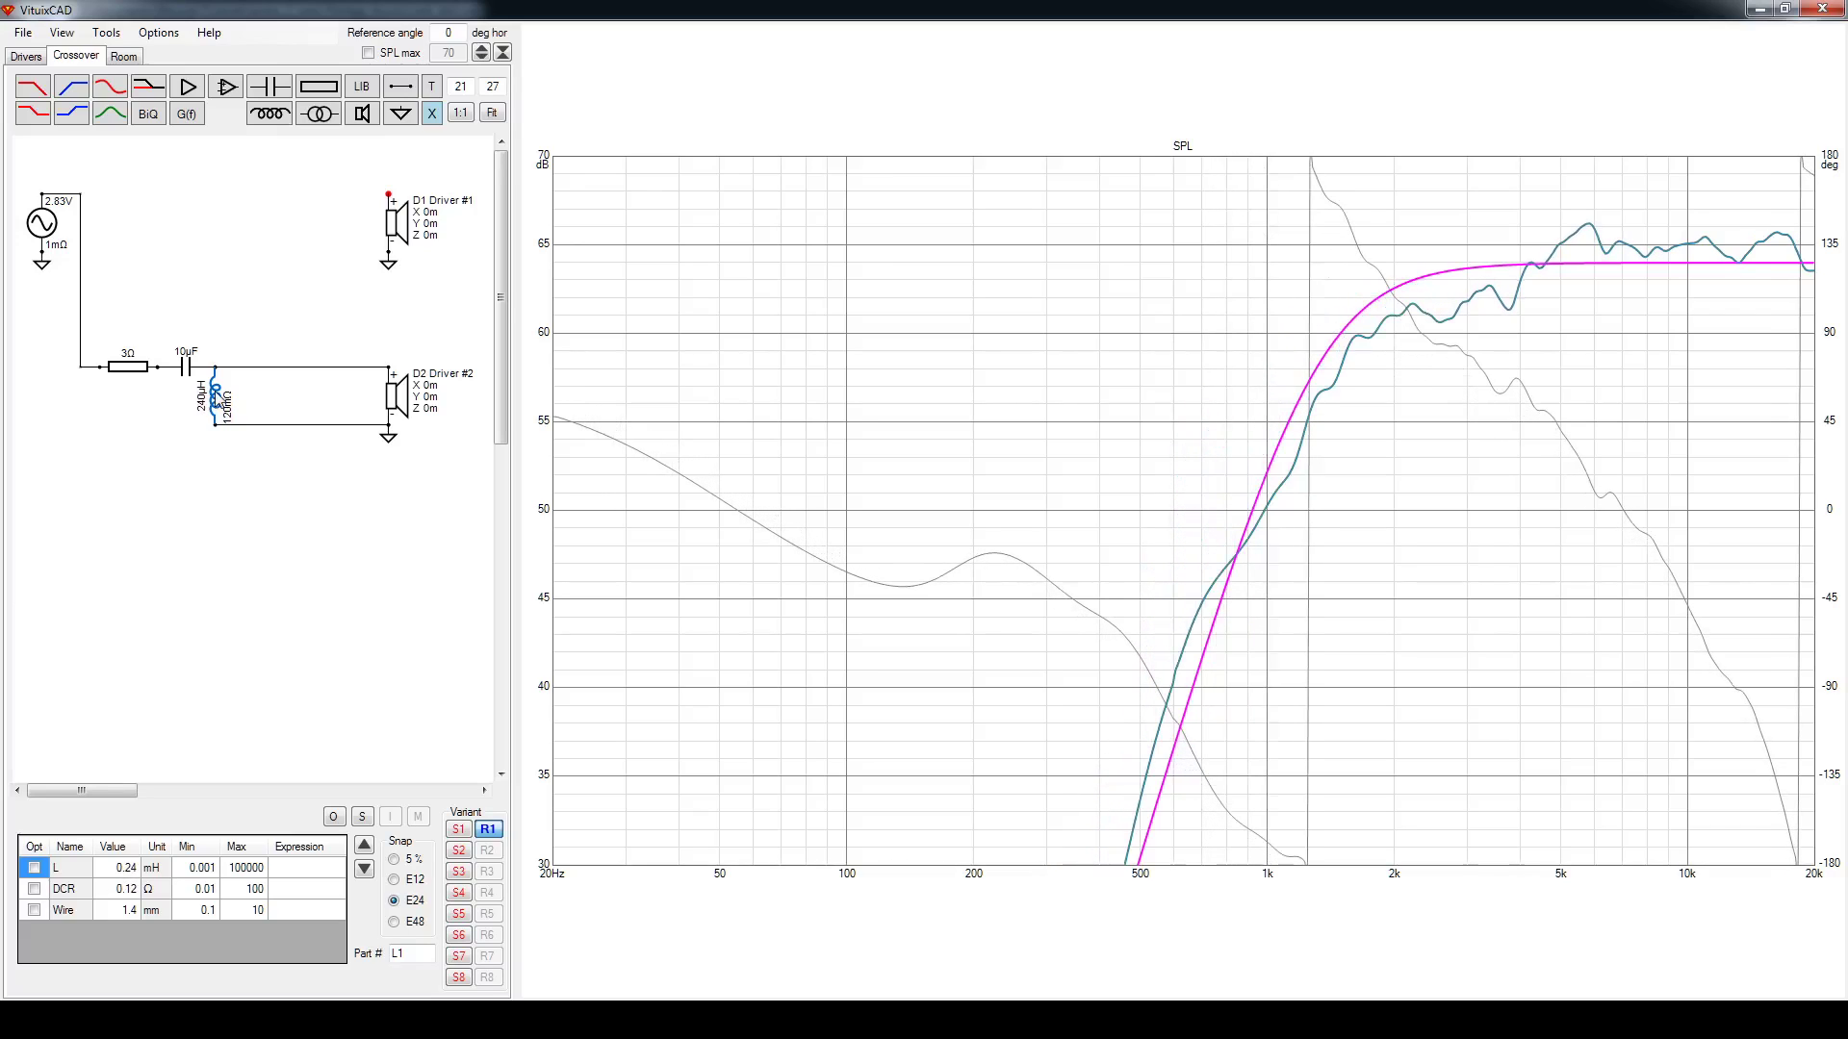
Set D2's series capacitor to 22 µF and its shunt inductor to 0.11 mH to approach the target curve
{"action": "left_click", "coordinate": [186, 367]}
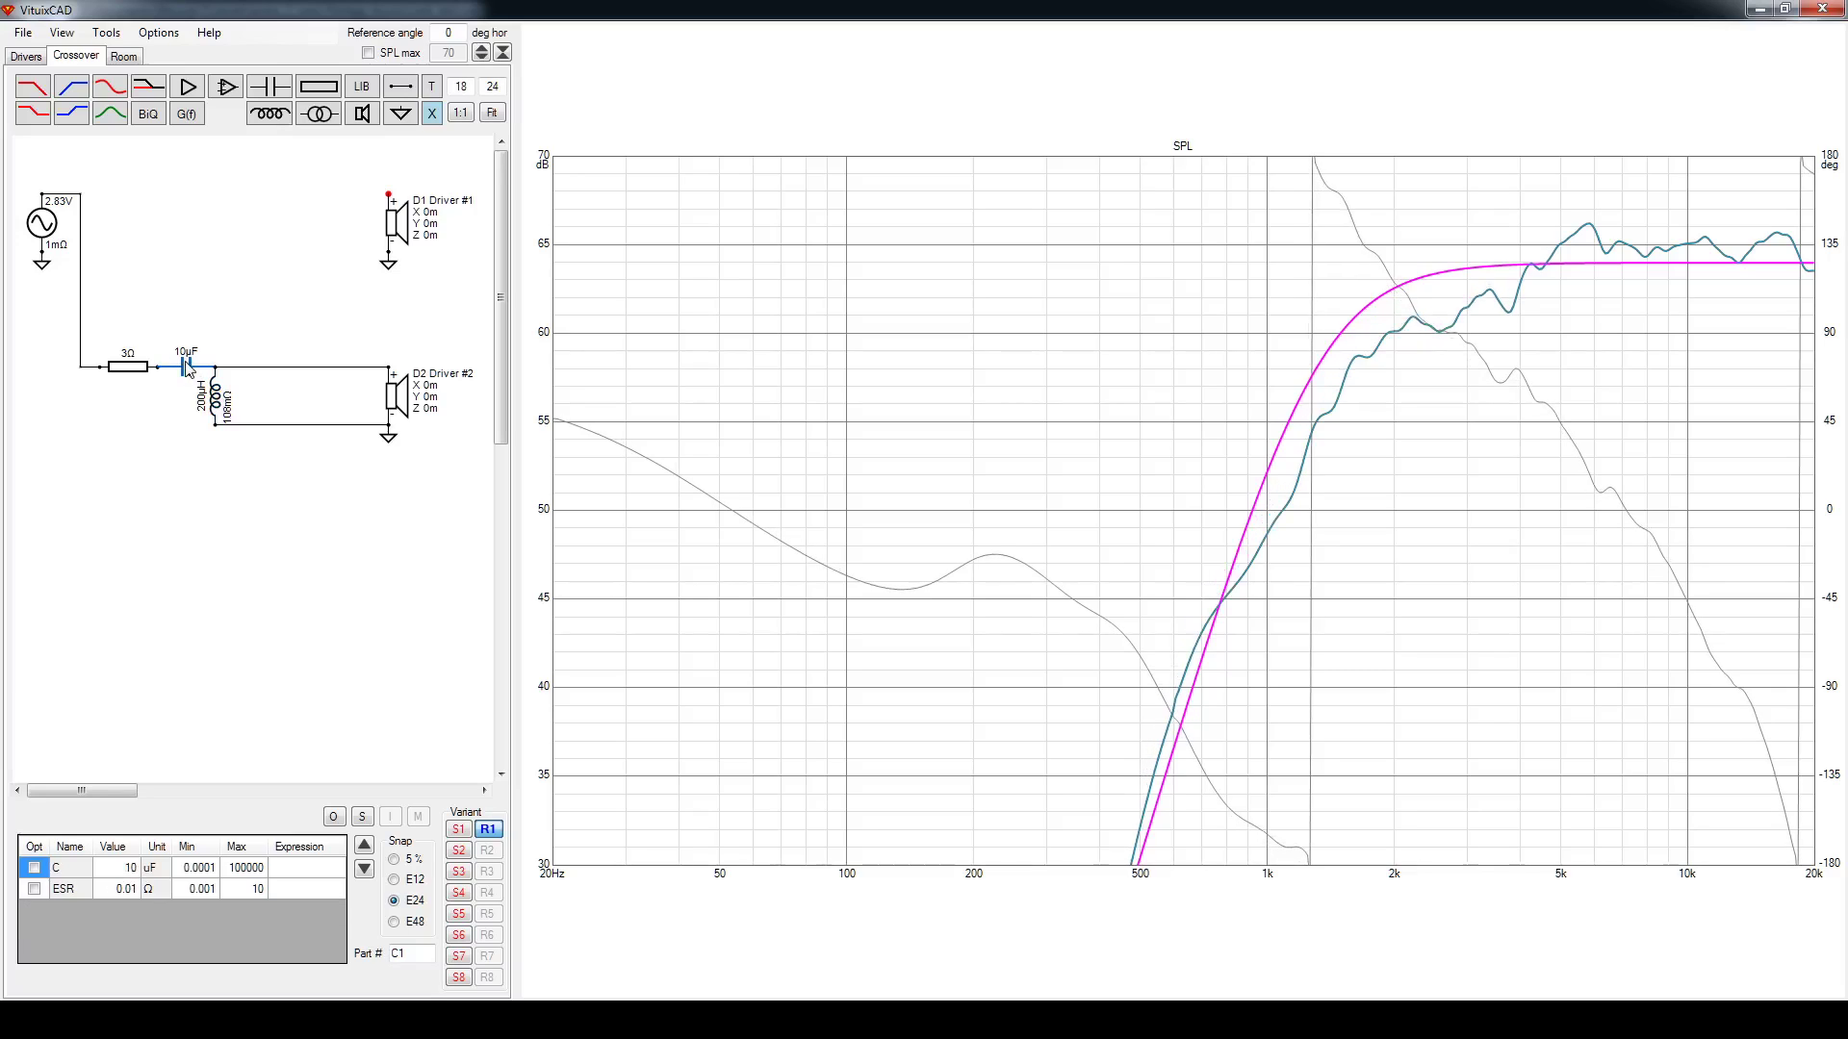
{"action": "scroll", "coordinate": [188, 370], "scroll_direction": "up", "scroll_amount": 8}
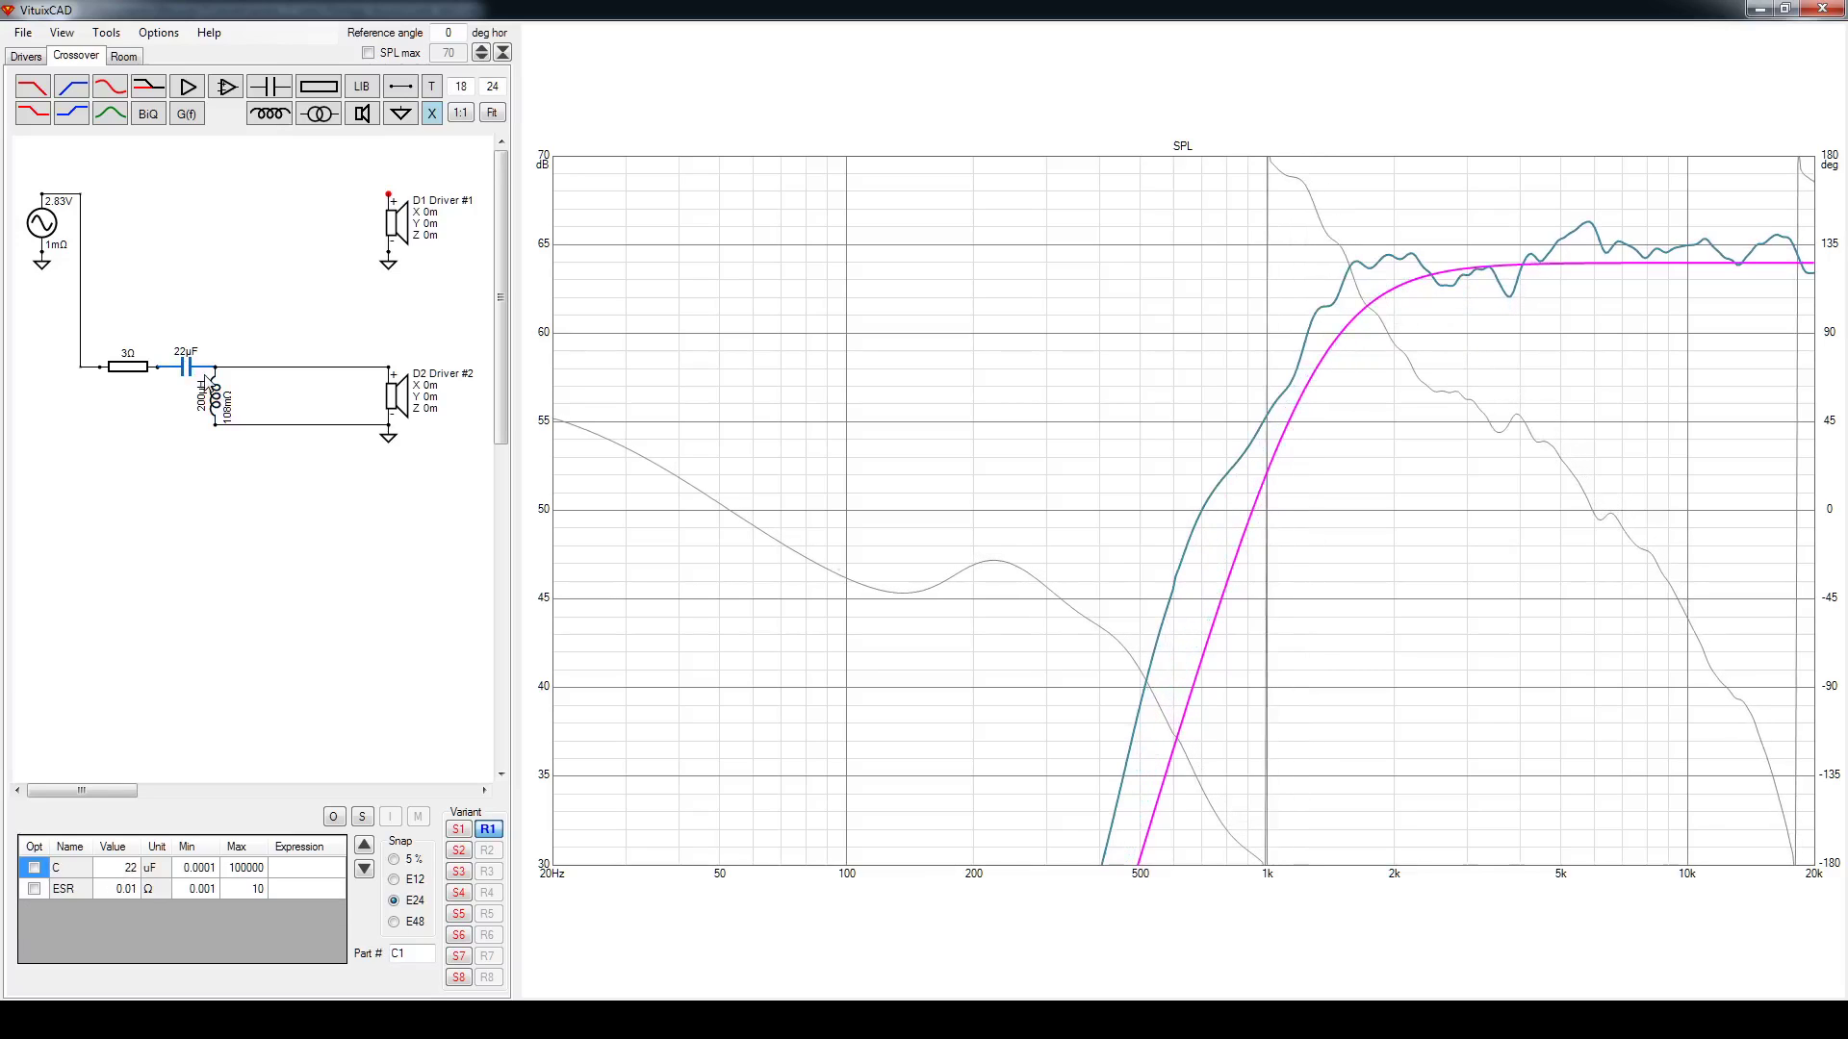
{"action": "left_click", "coordinate": [215, 399]}
{"action": "scroll", "coordinate": [216, 399], "scroll_direction": "down", "scroll_amount": 3}
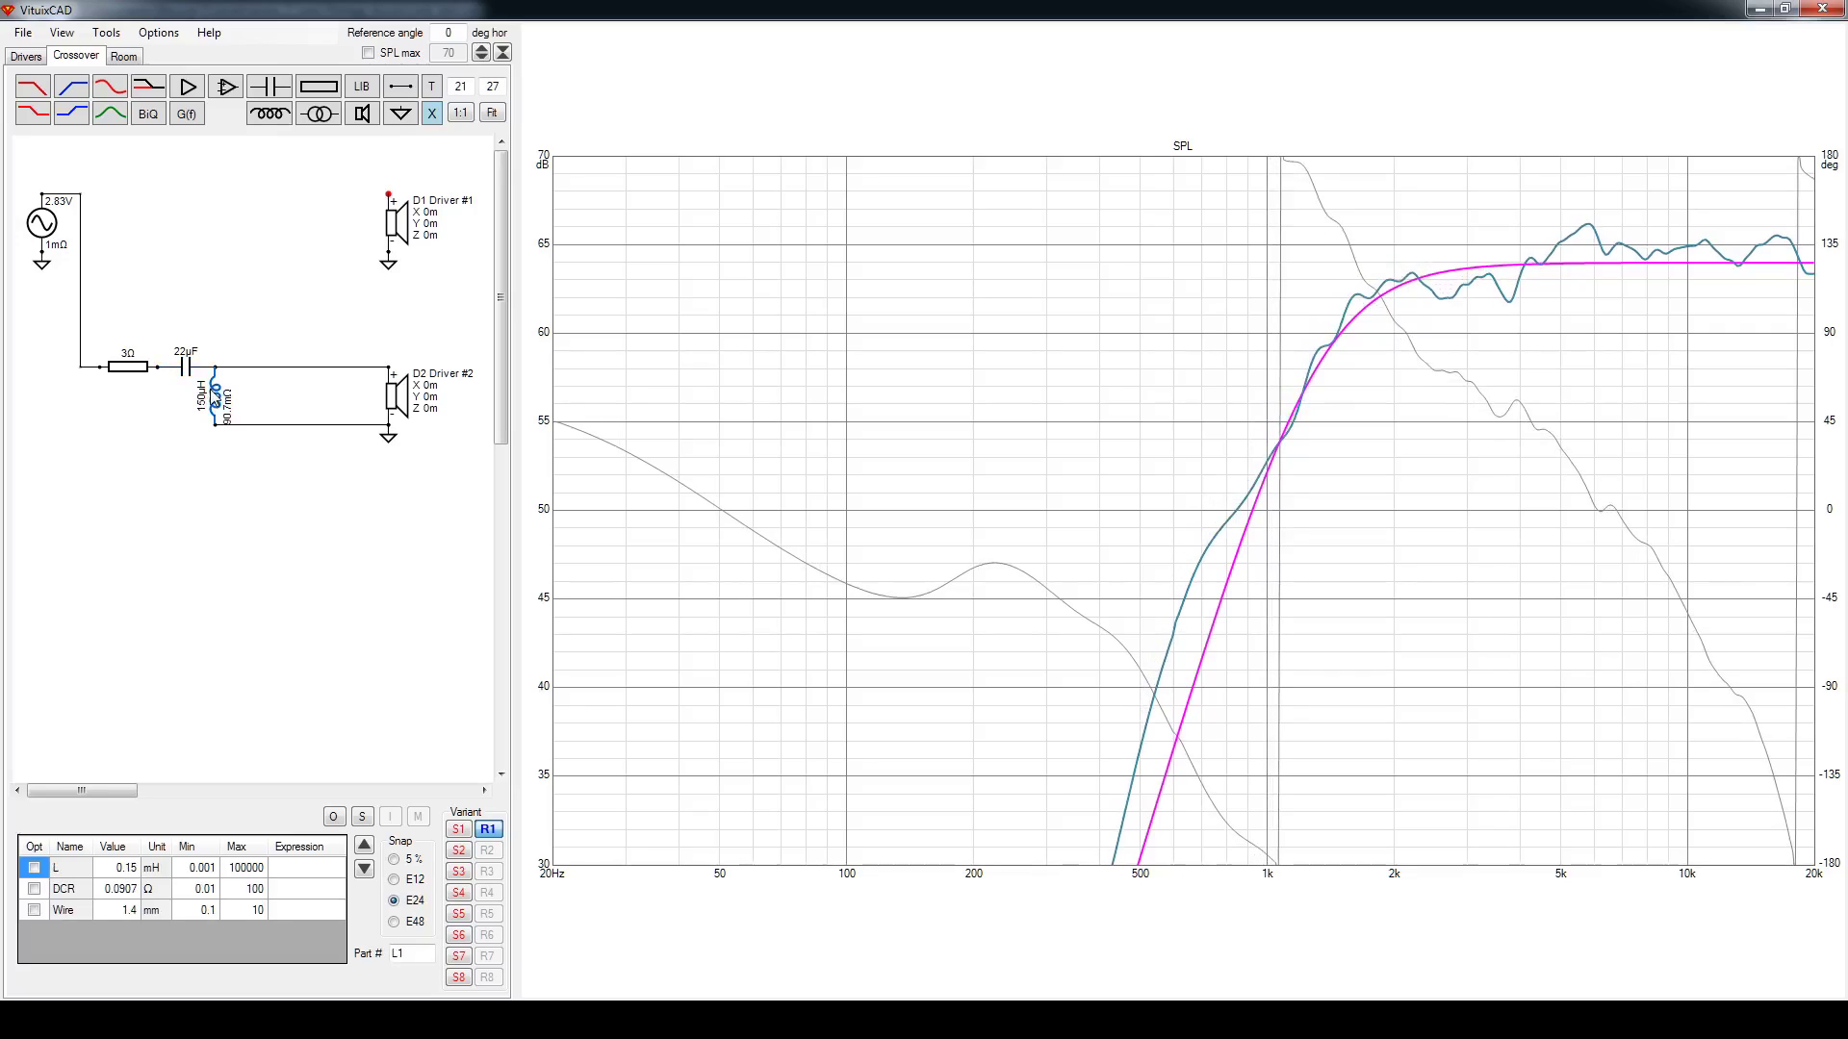
{"action": "scroll", "coordinate": [215, 398], "scroll_direction": "down", "scroll_amount": 3}
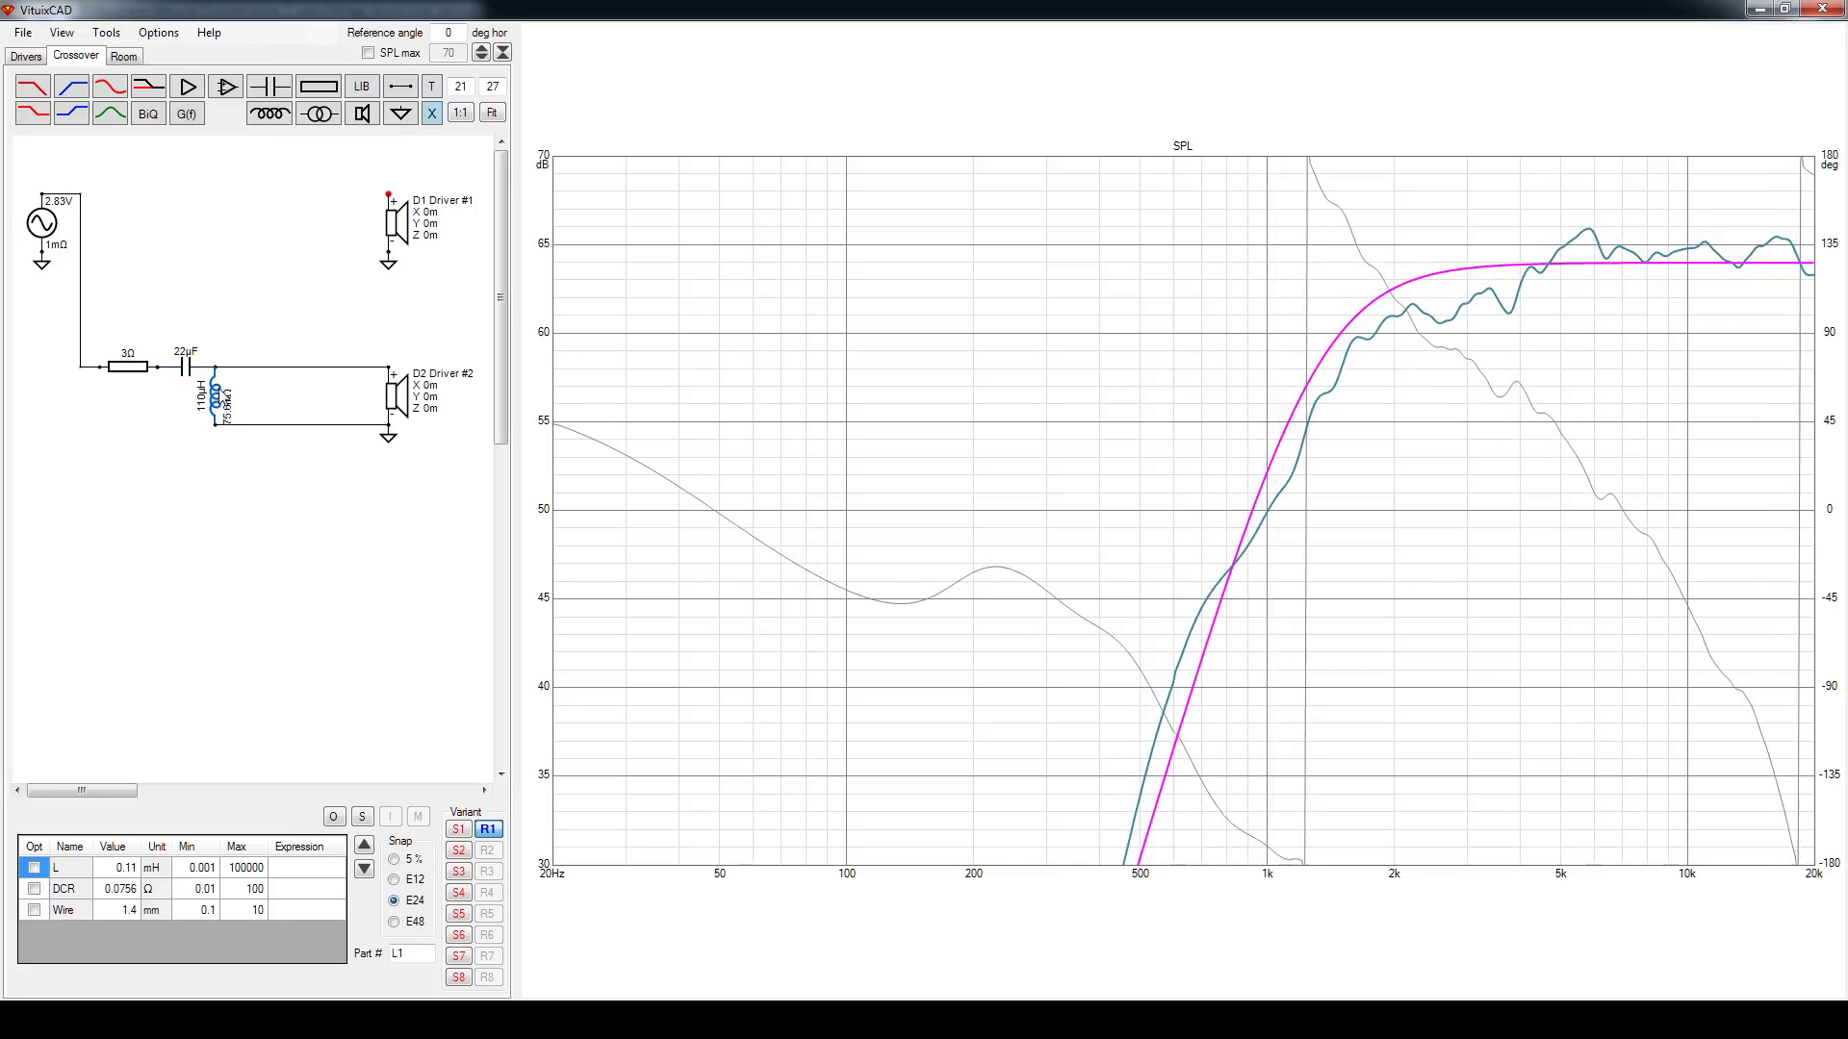
Try raising D2's series capacitor to 33 µF and 36 µF against the target curve
{"action": "left_click", "coordinate": [189, 369]}
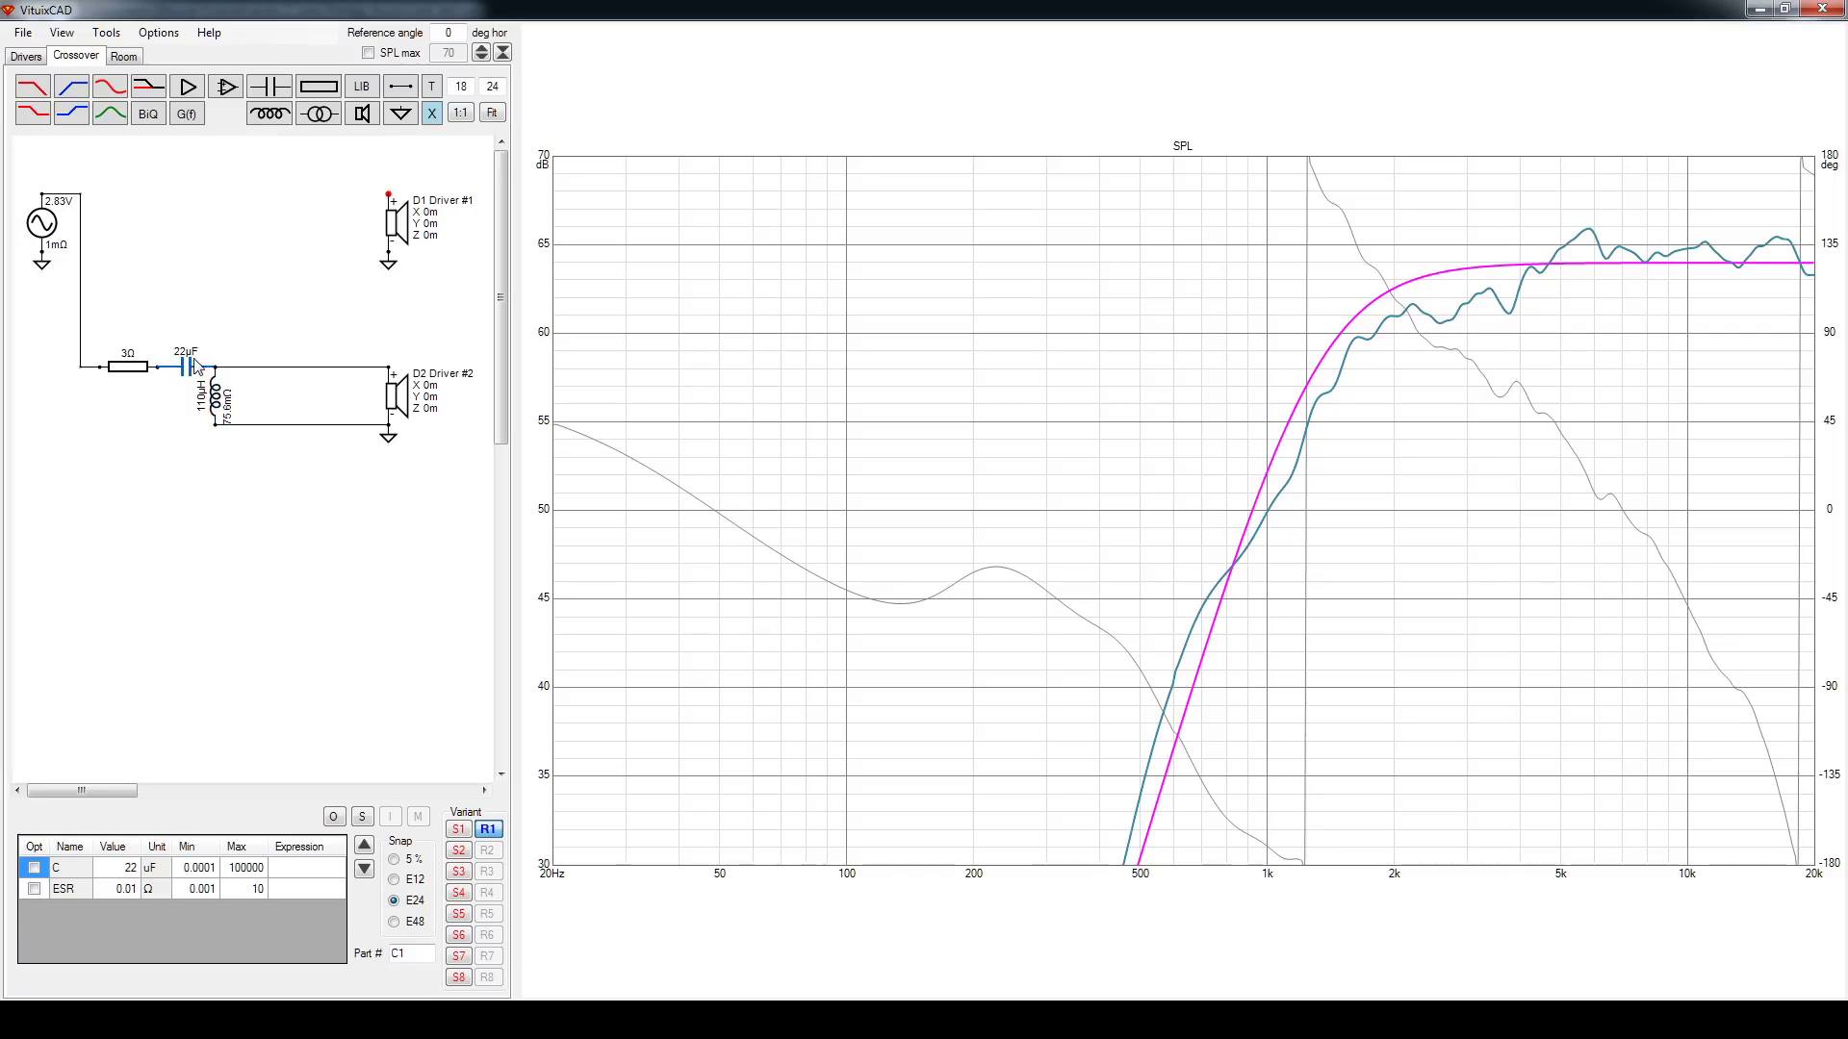
{"action": "scroll", "coordinate": [190, 371], "scroll_direction": "up", "scroll_amount": 5}
{"action": "scroll", "coordinate": [190, 372], "scroll_direction": "down", "scroll_amount": 1}
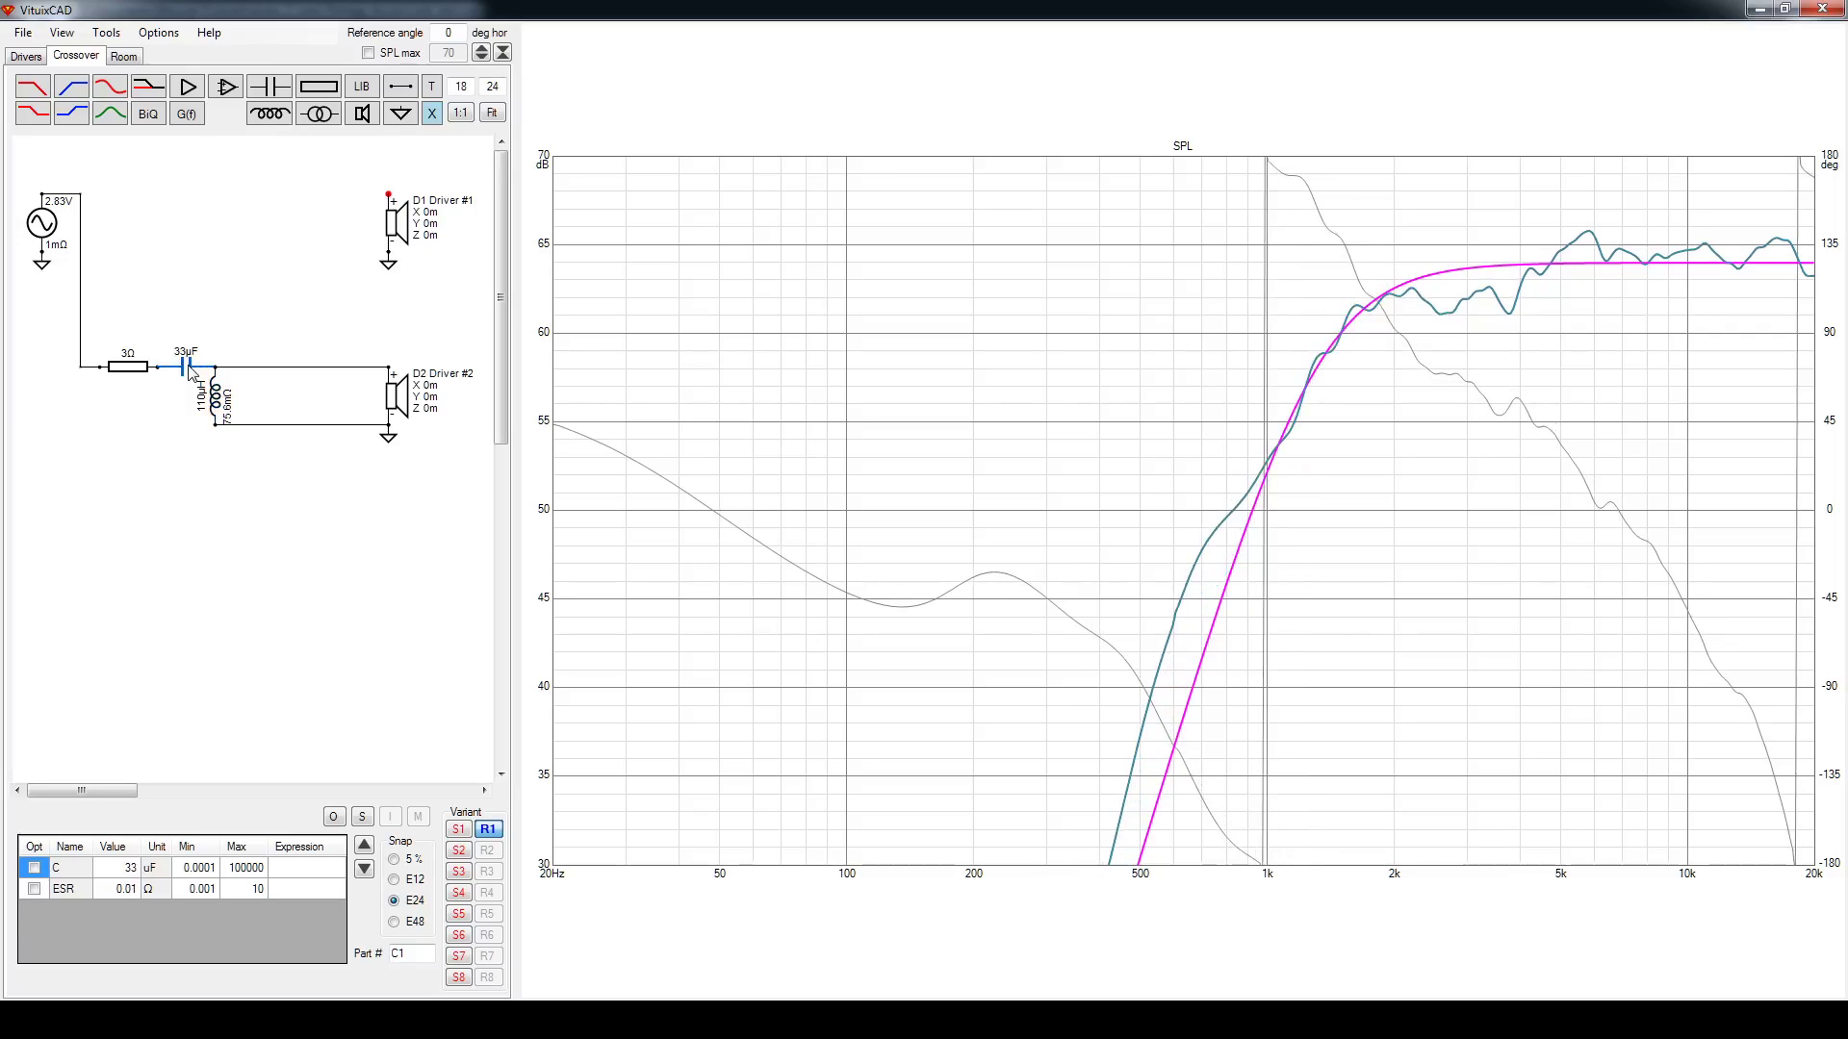
{"action": "scroll", "coordinate": [191, 372], "scroll_direction": "up", "scroll_amount": 1}
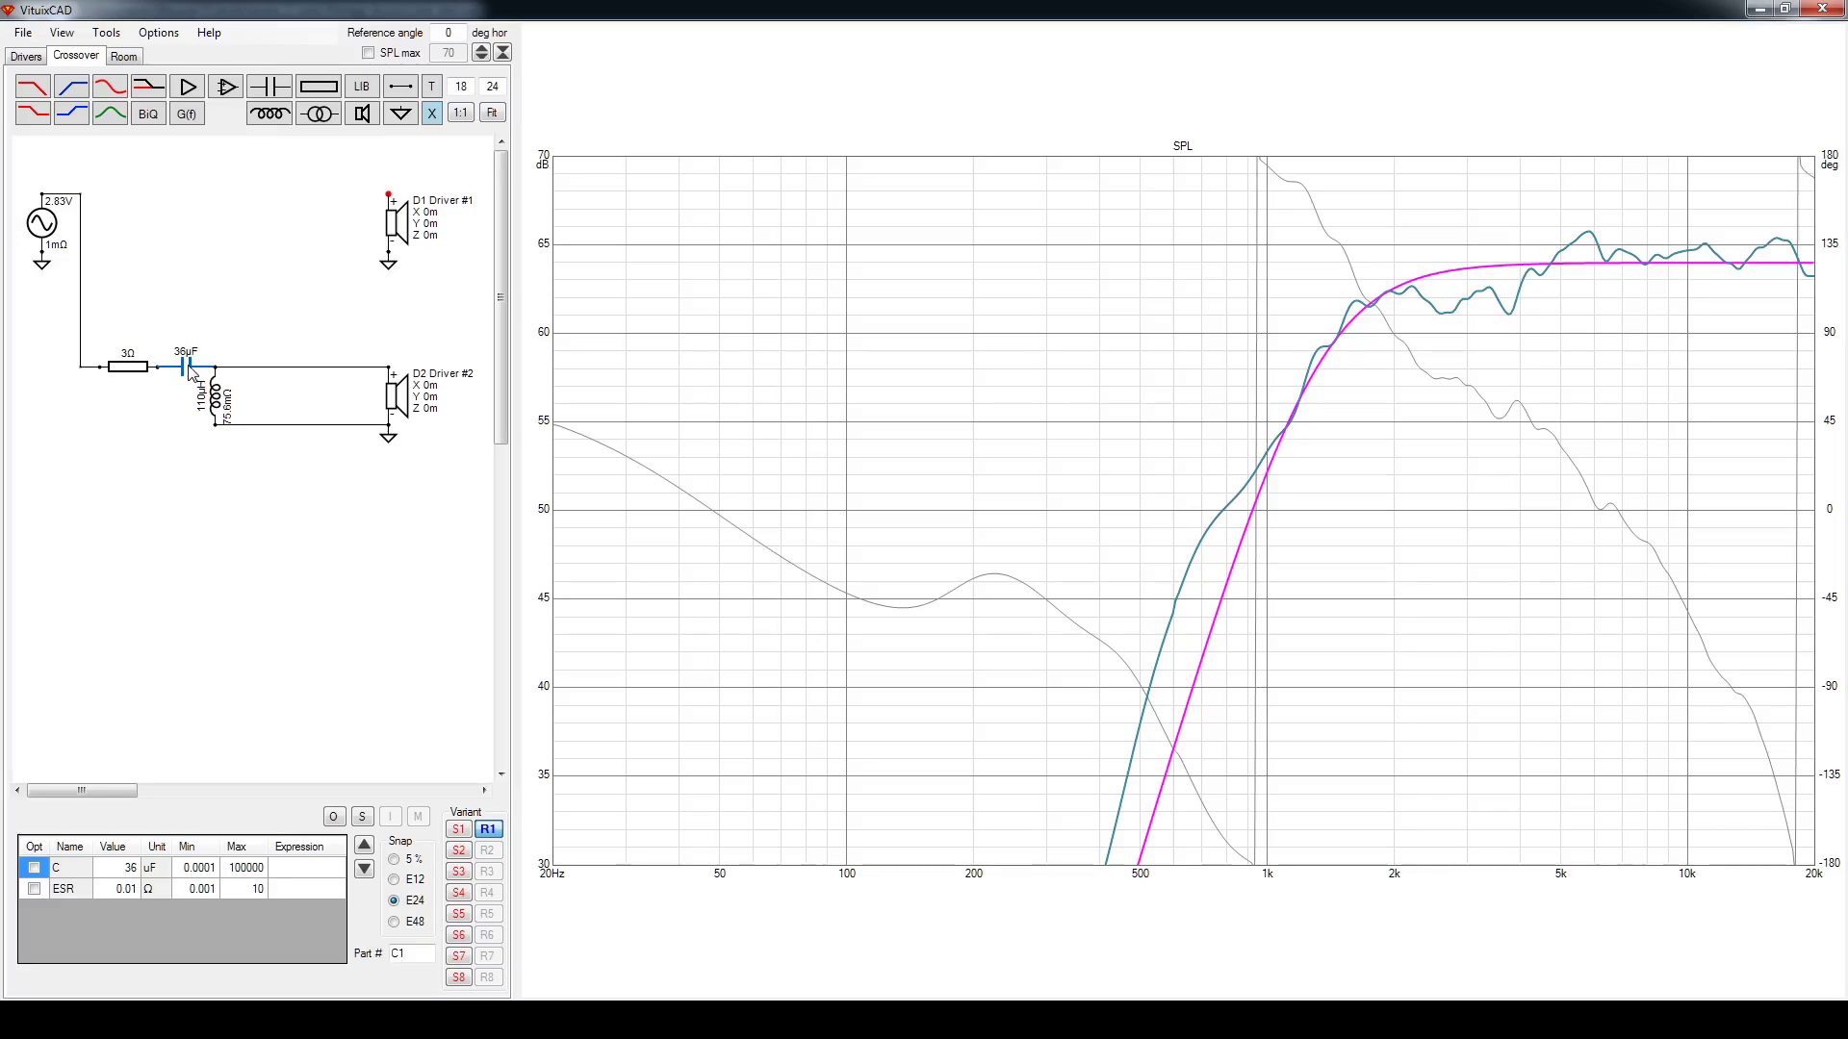
{"action": "left_click", "coordinate": [130, 373]}
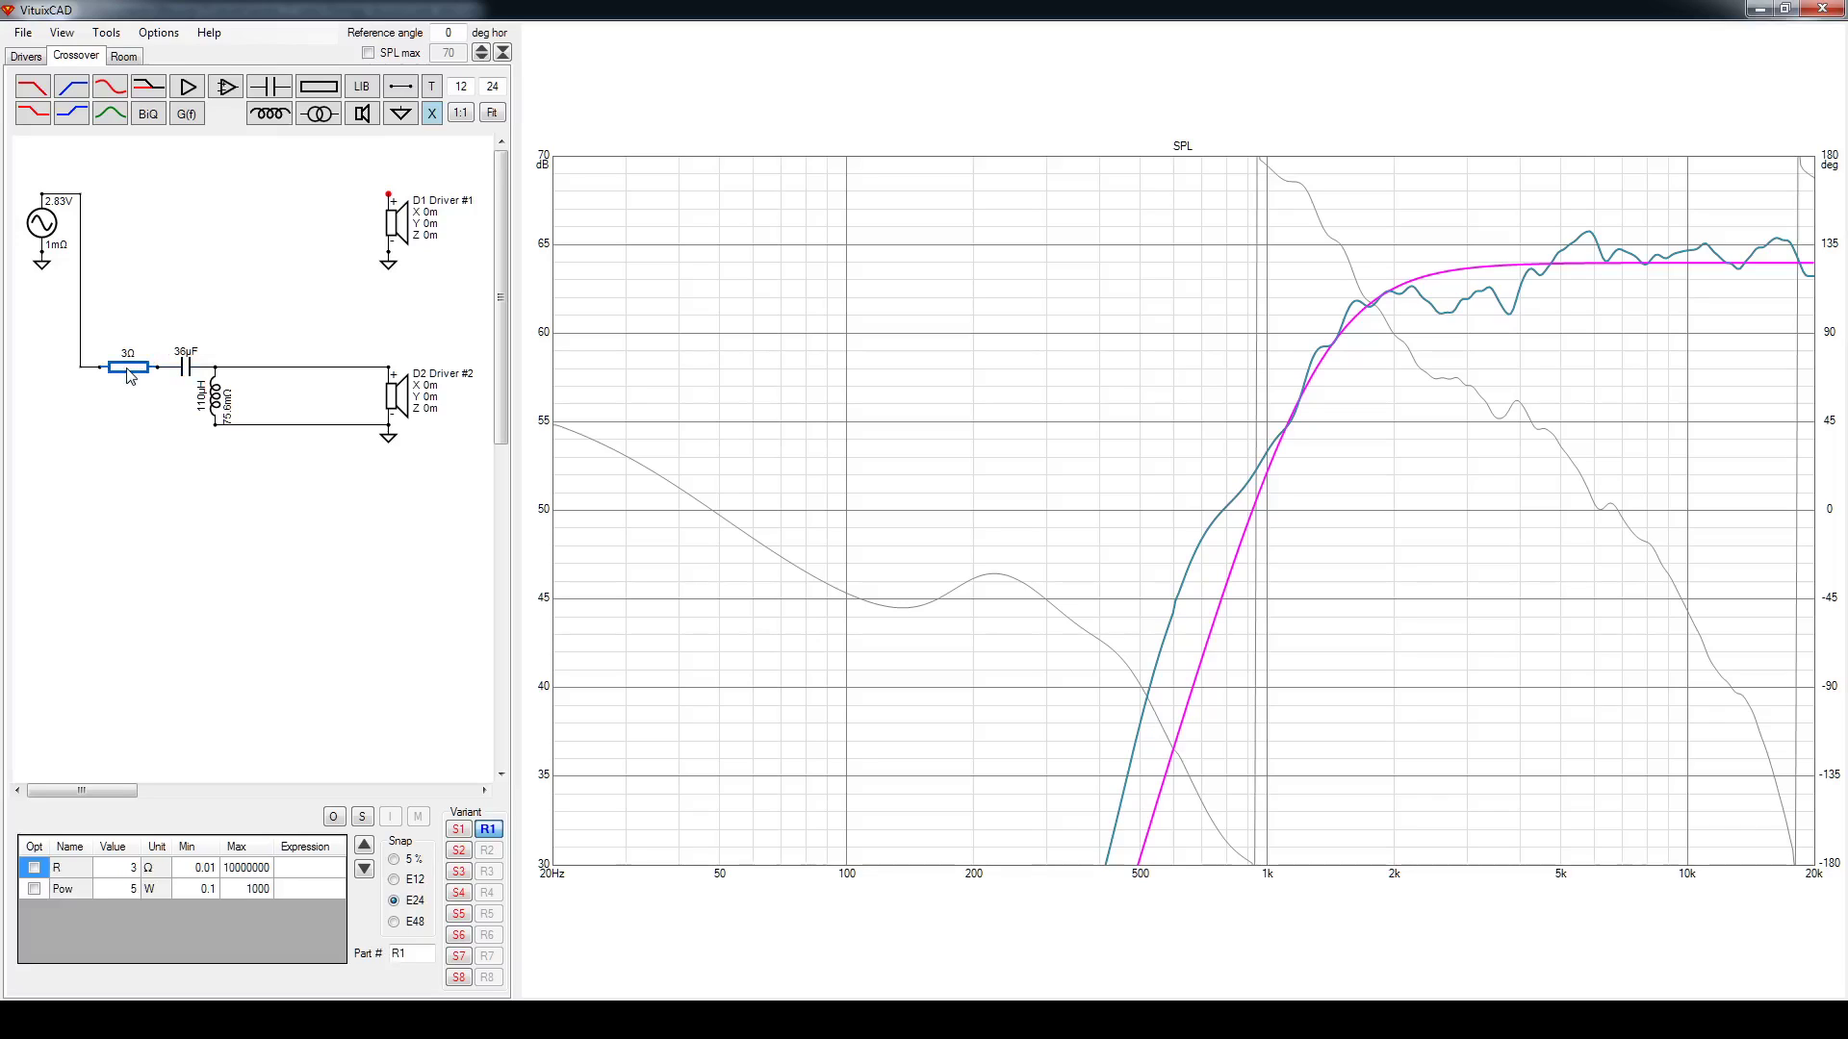
Lower D2's series capacitor to 16 µF
{"action": "left_click", "coordinate": [191, 372]}
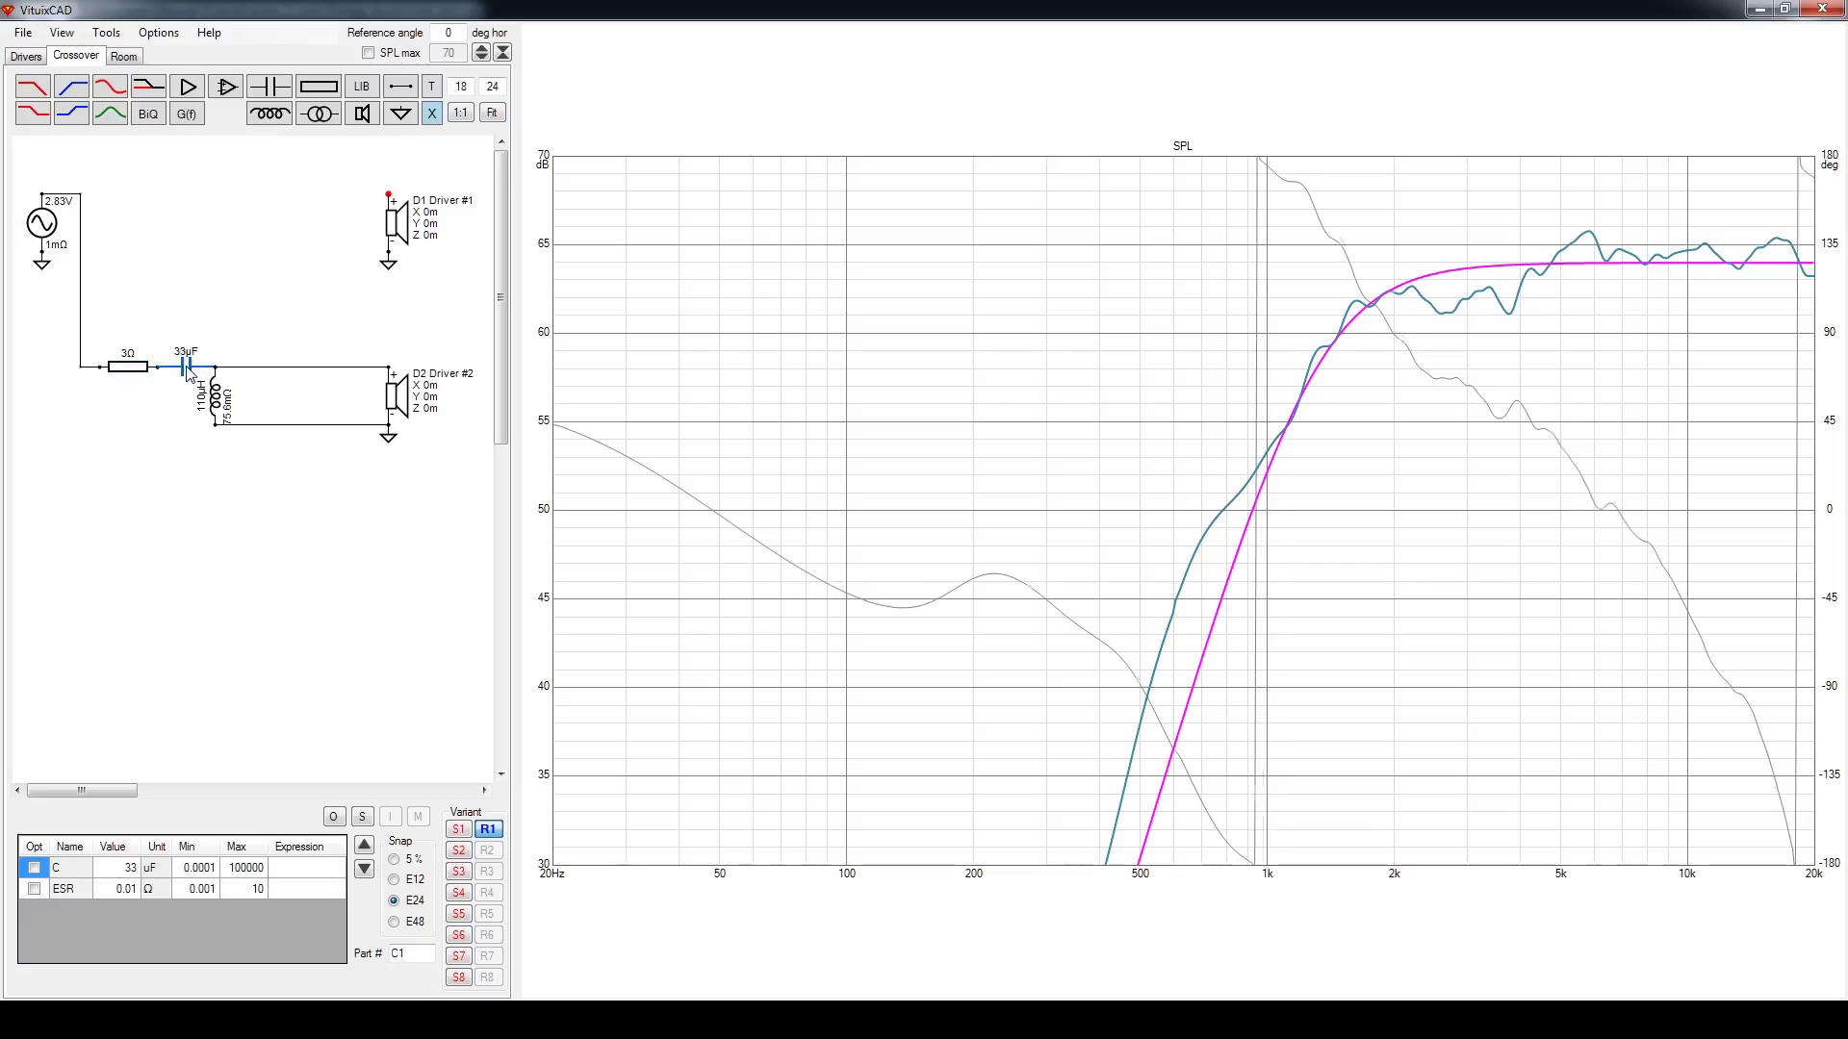
{"action": "scroll", "coordinate": [191, 372], "scroll_direction": "down", "scroll_amount": 5}
{"action": "scroll", "coordinate": [190, 372], "scroll_direction": "down", "scroll_amount": 1}
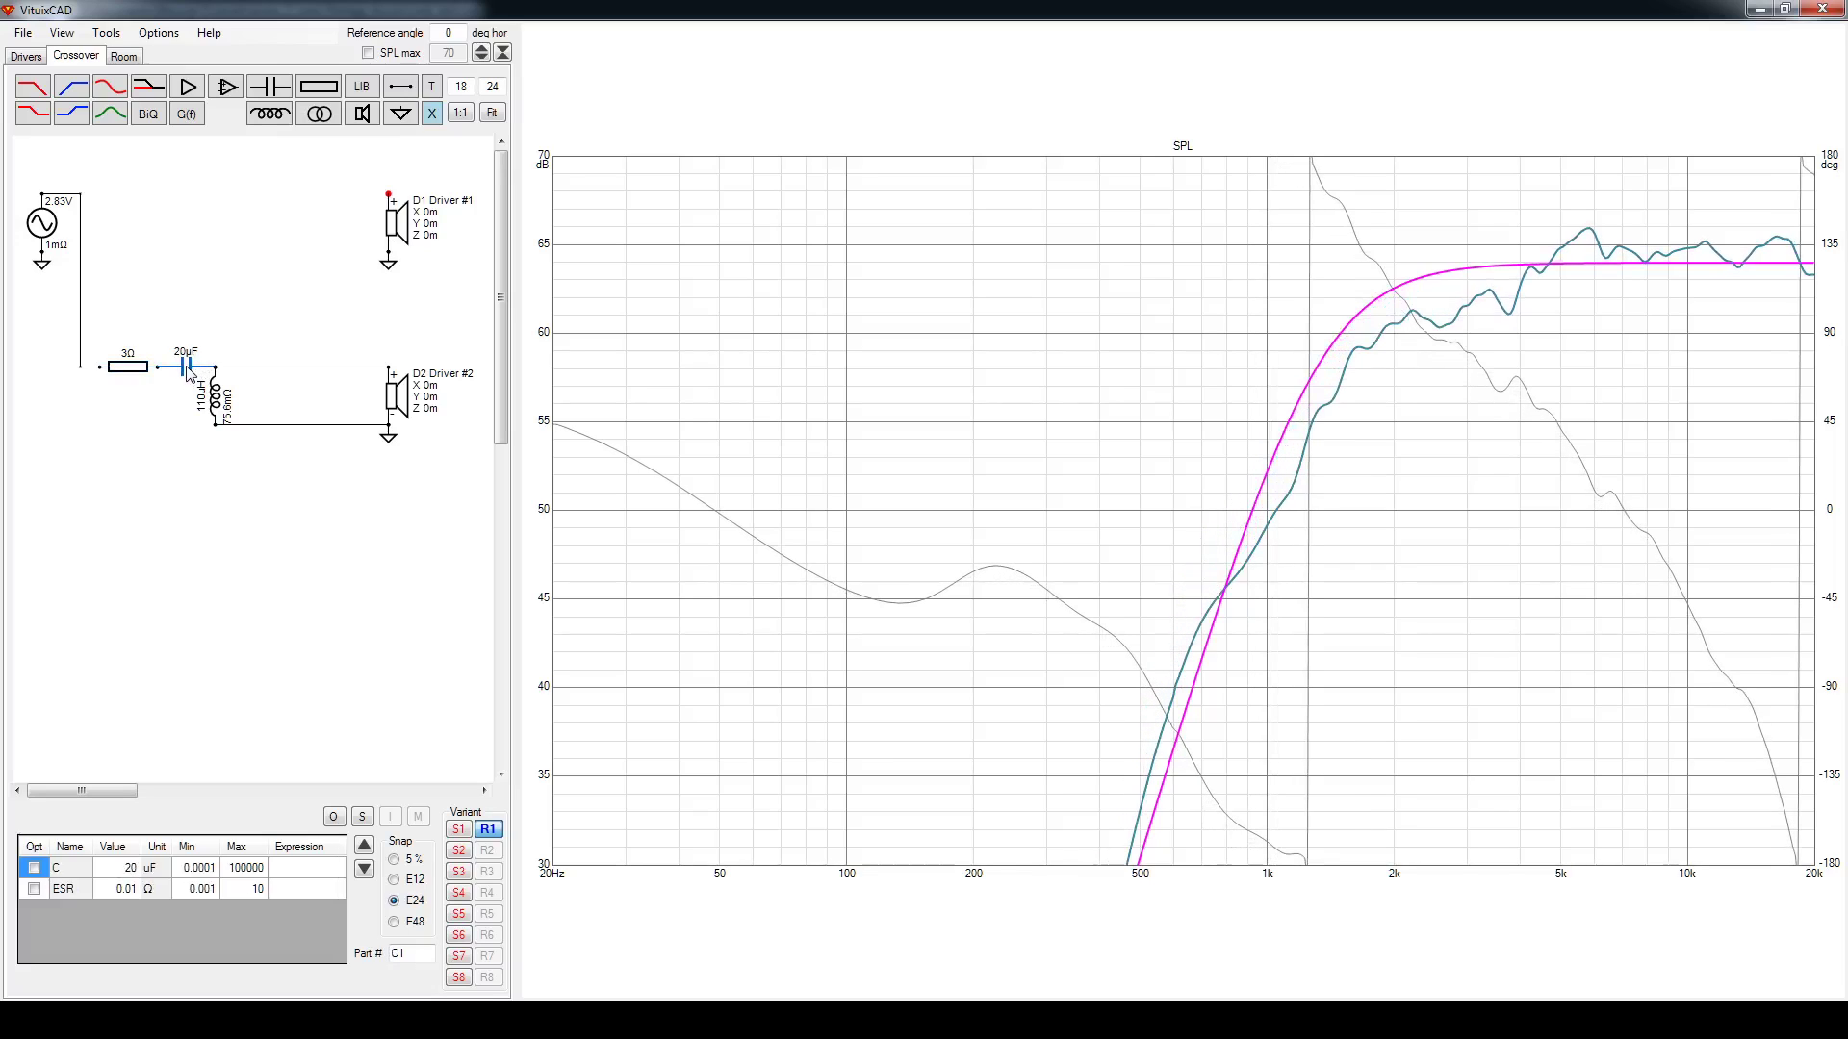
{"action": "scroll", "coordinate": [190, 371], "scroll_direction": "down", "scroll_amount": 1}
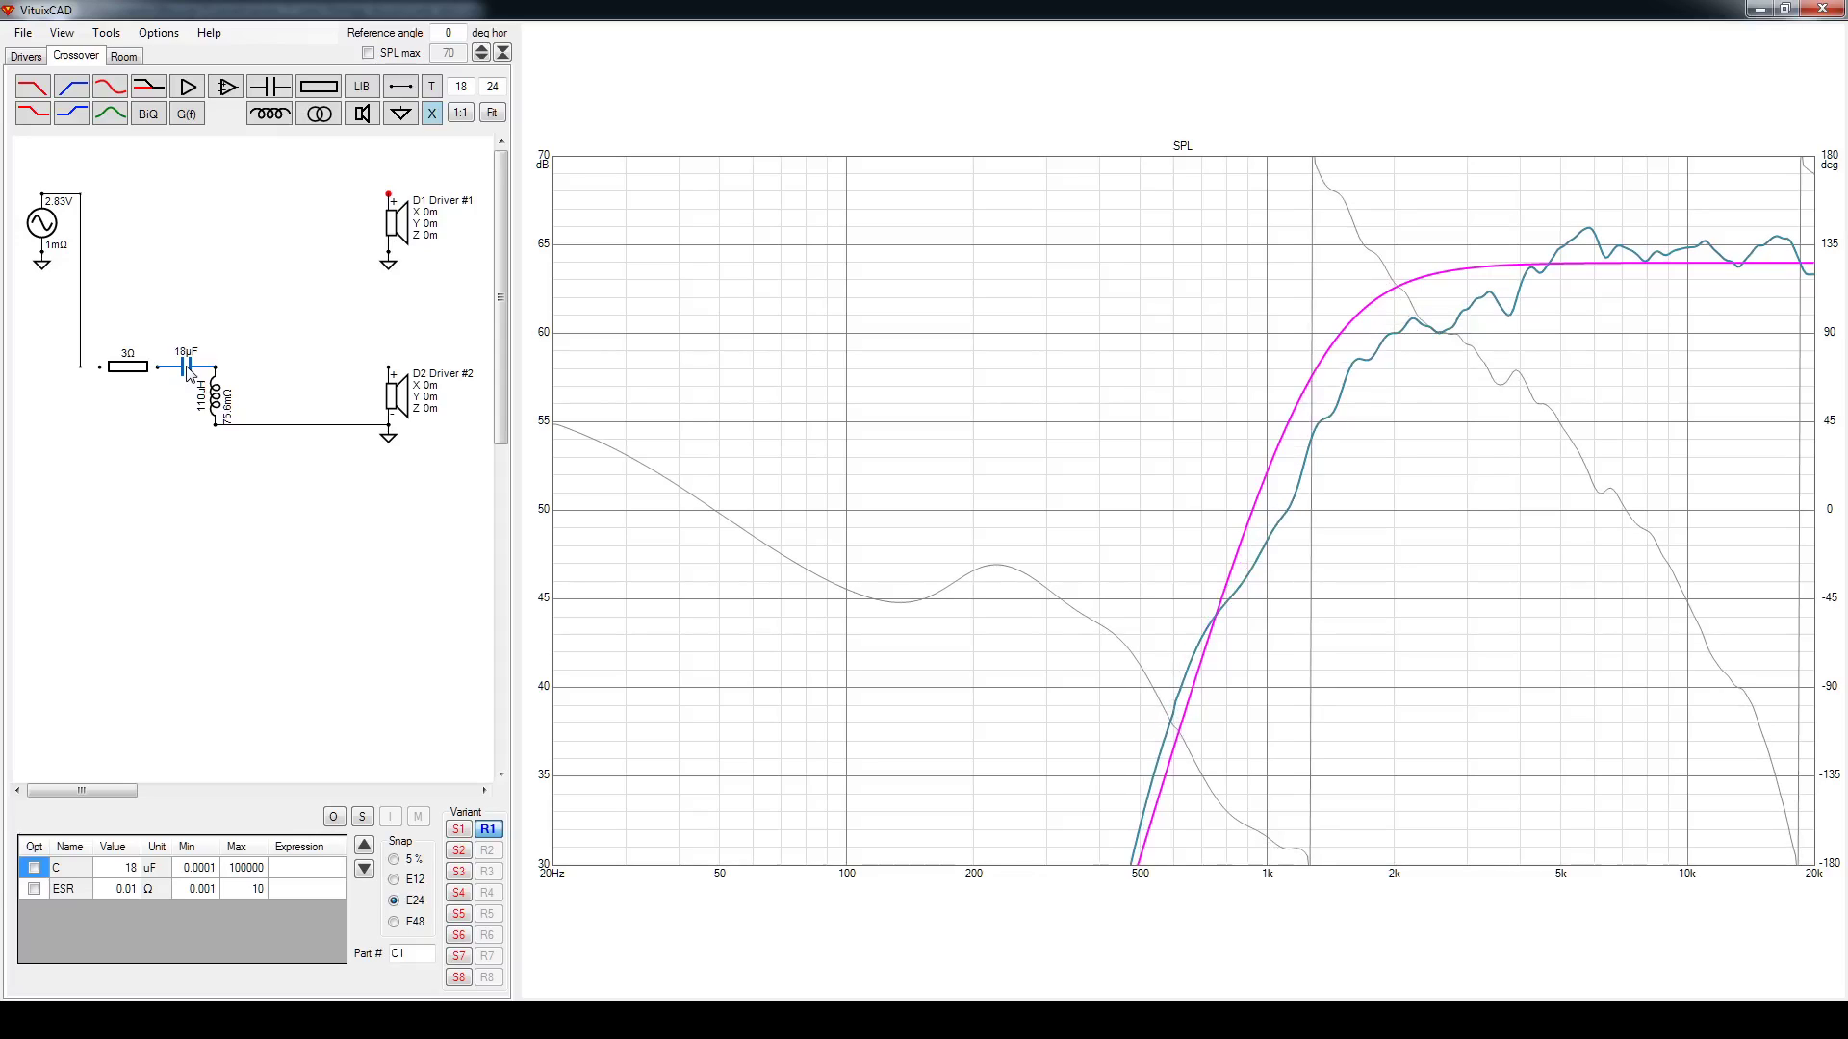
{"action": "scroll", "coordinate": [191, 371], "scroll_direction": "down", "scroll_amount": 1}
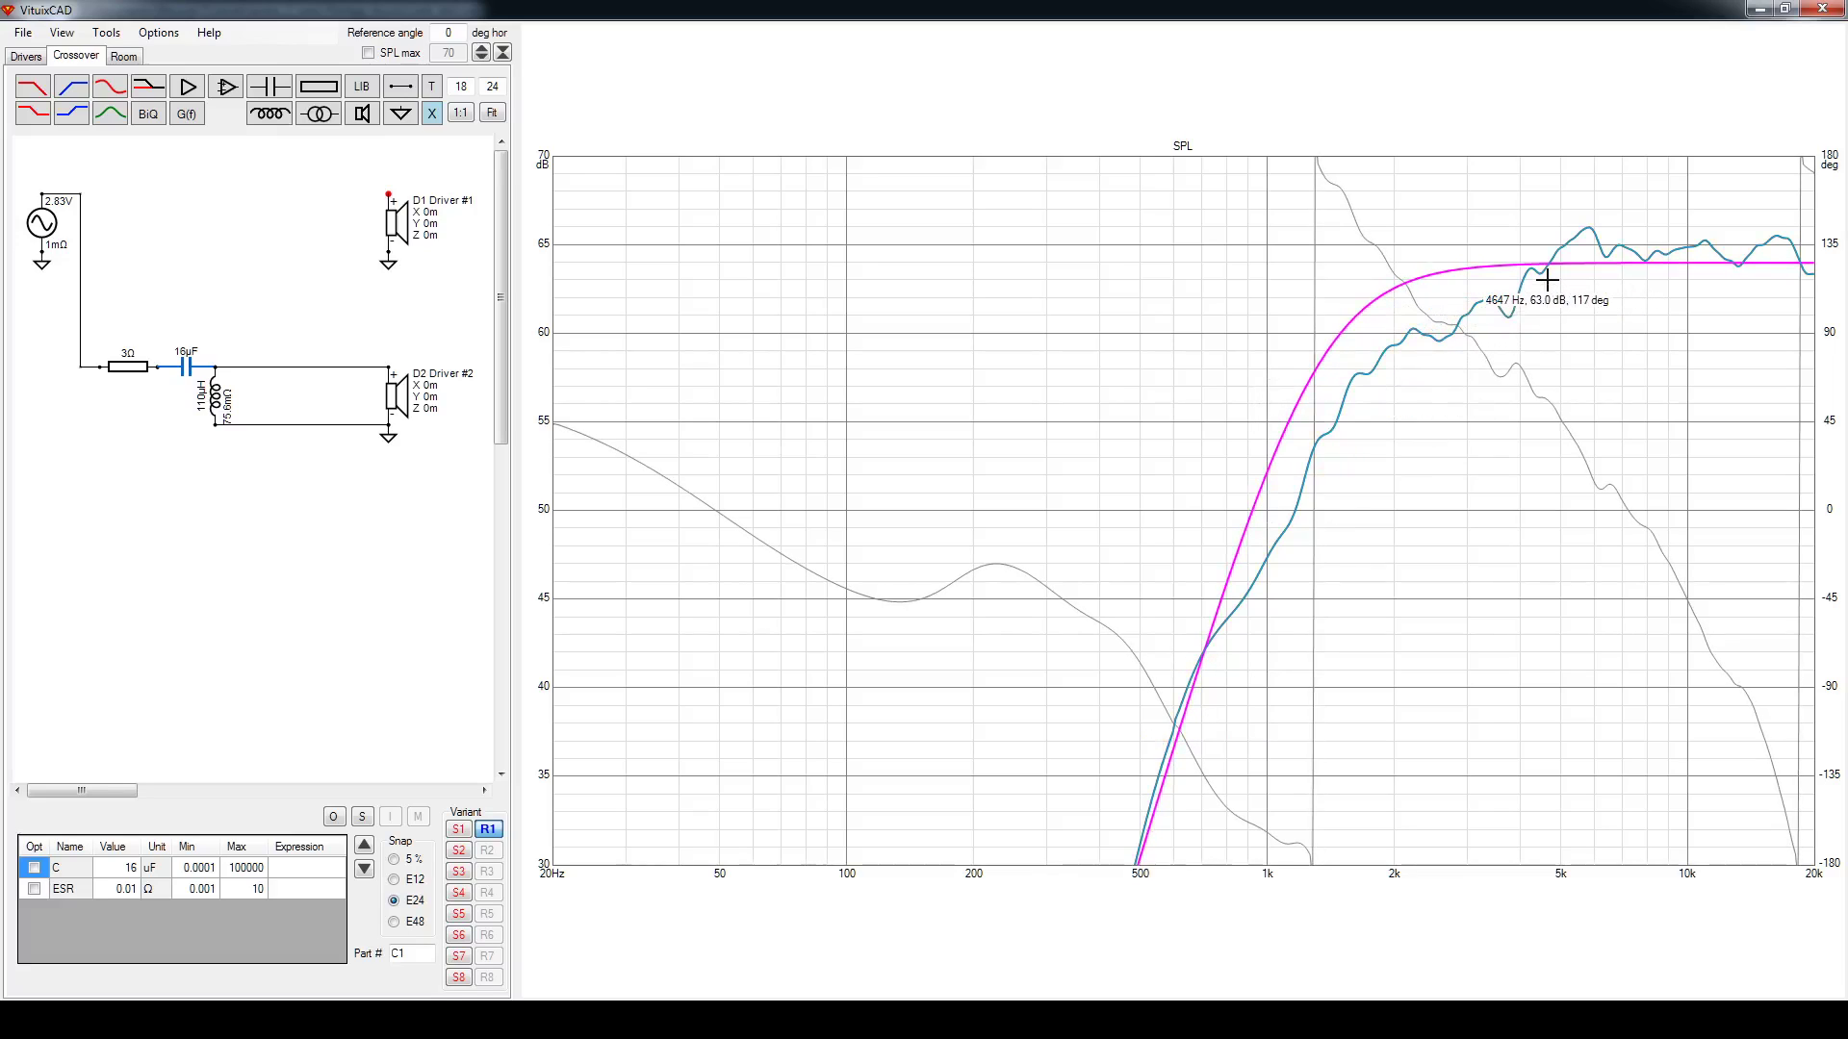
Try D2's series resistor at values between 1.3 and 3.6 Ω and settle on 3.3 Ω
{"action": "left_click", "coordinate": [124, 372]}
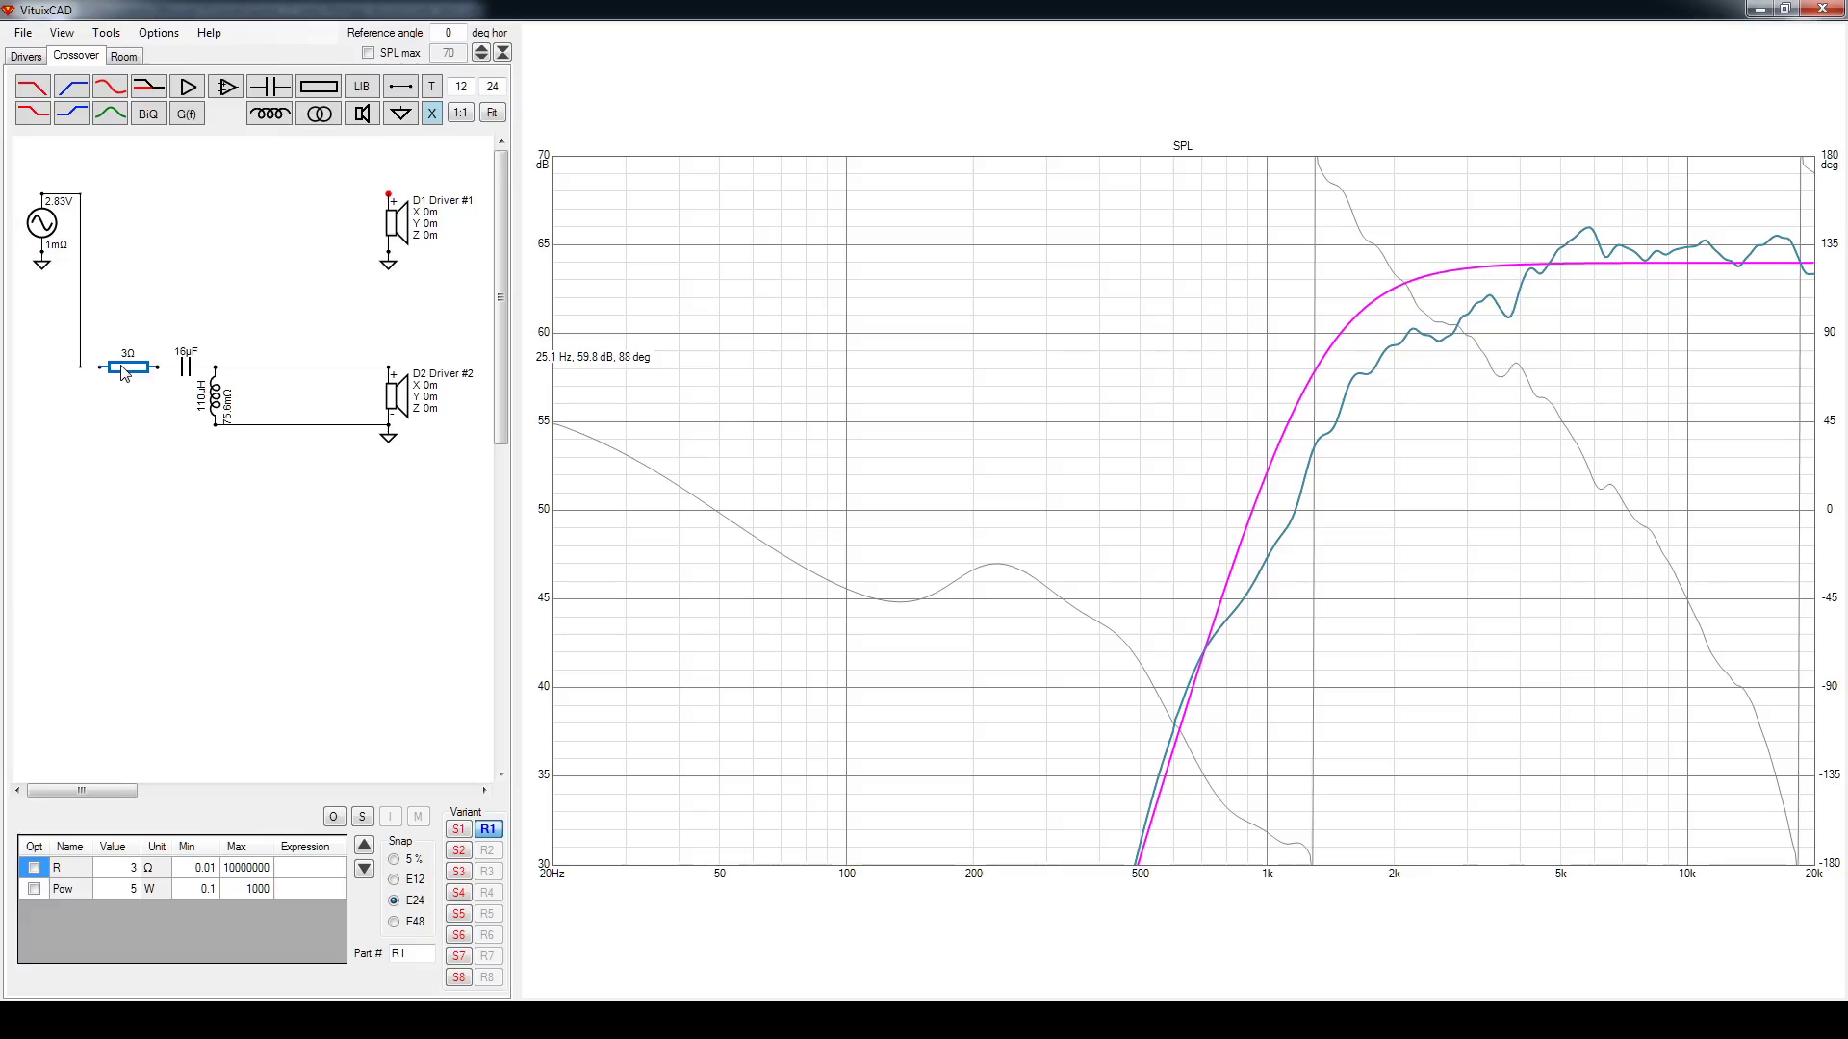
{"action": "scroll", "coordinate": [125, 372], "scroll_direction": "down", "scroll_amount": 8}
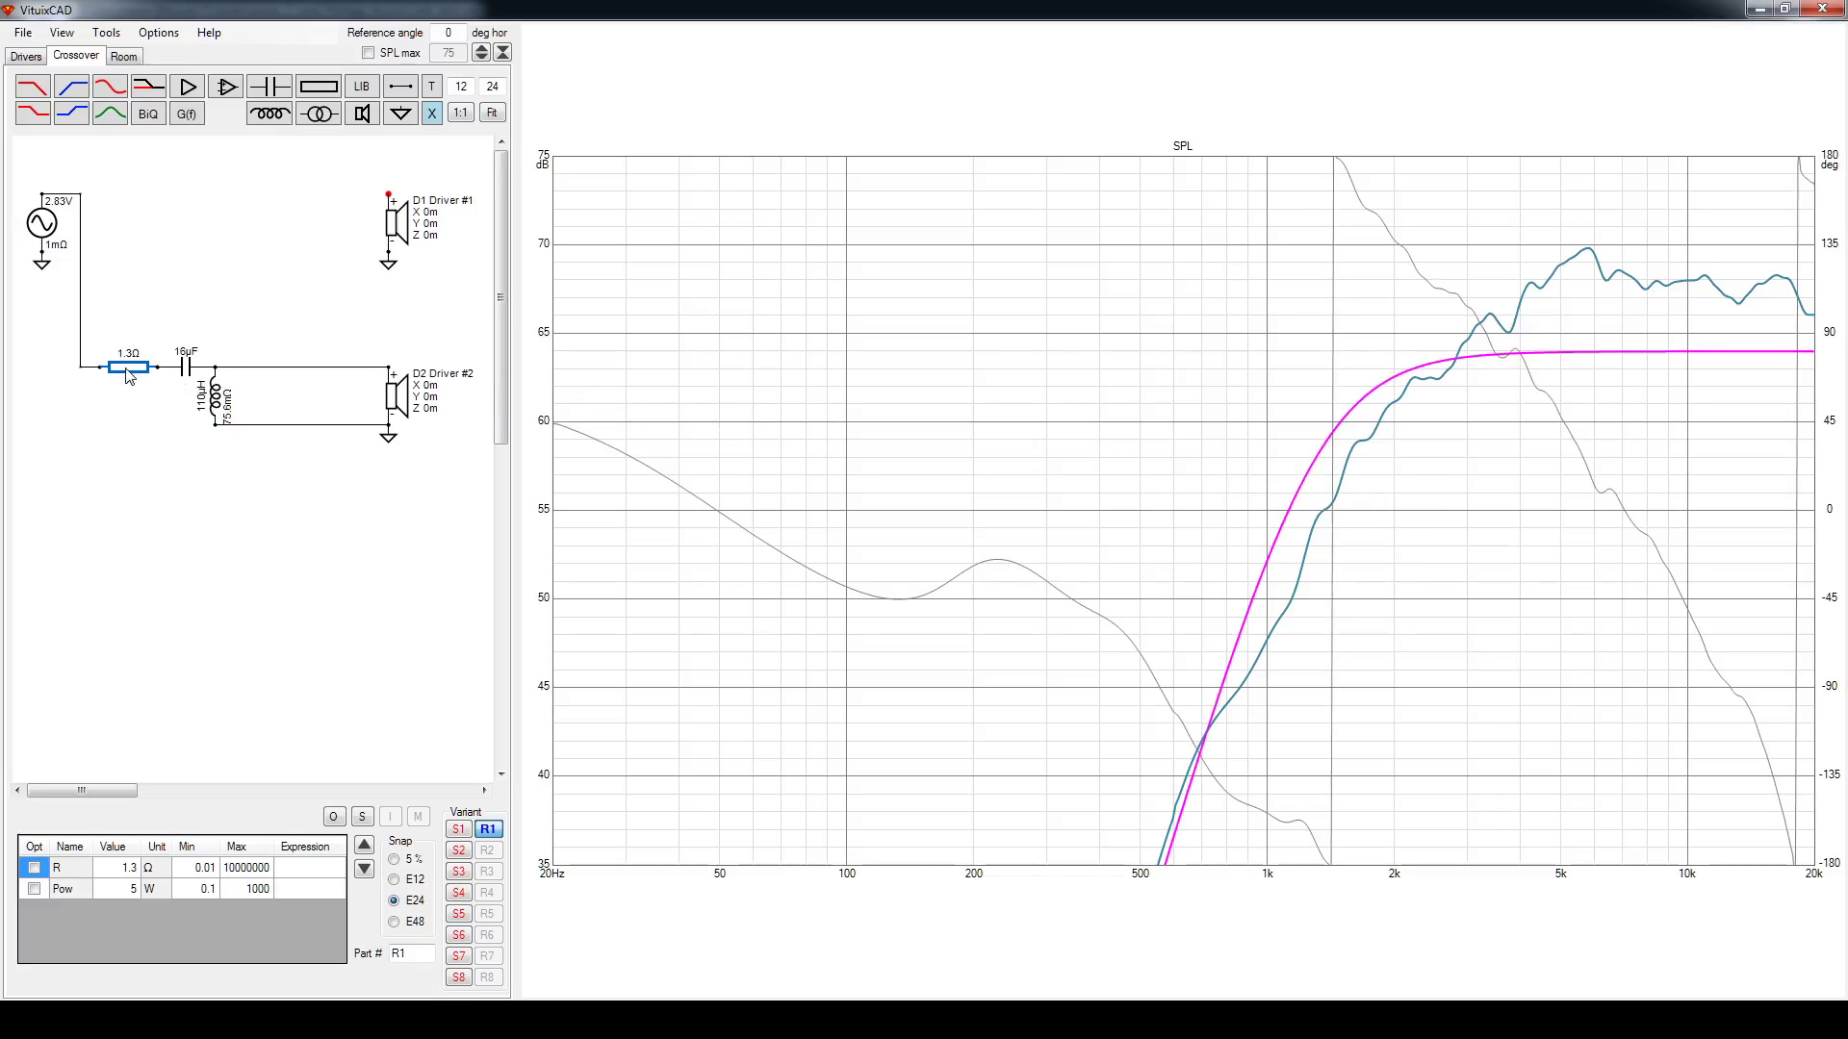
{"action": "scroll", "coordinate": [129, 371], "scroll_direction": "up", "scroll_amount": 5}
{"action": "scroll", "coordinate": [129, 371], "scroll_direction": "up", "scroll_amount": 4}
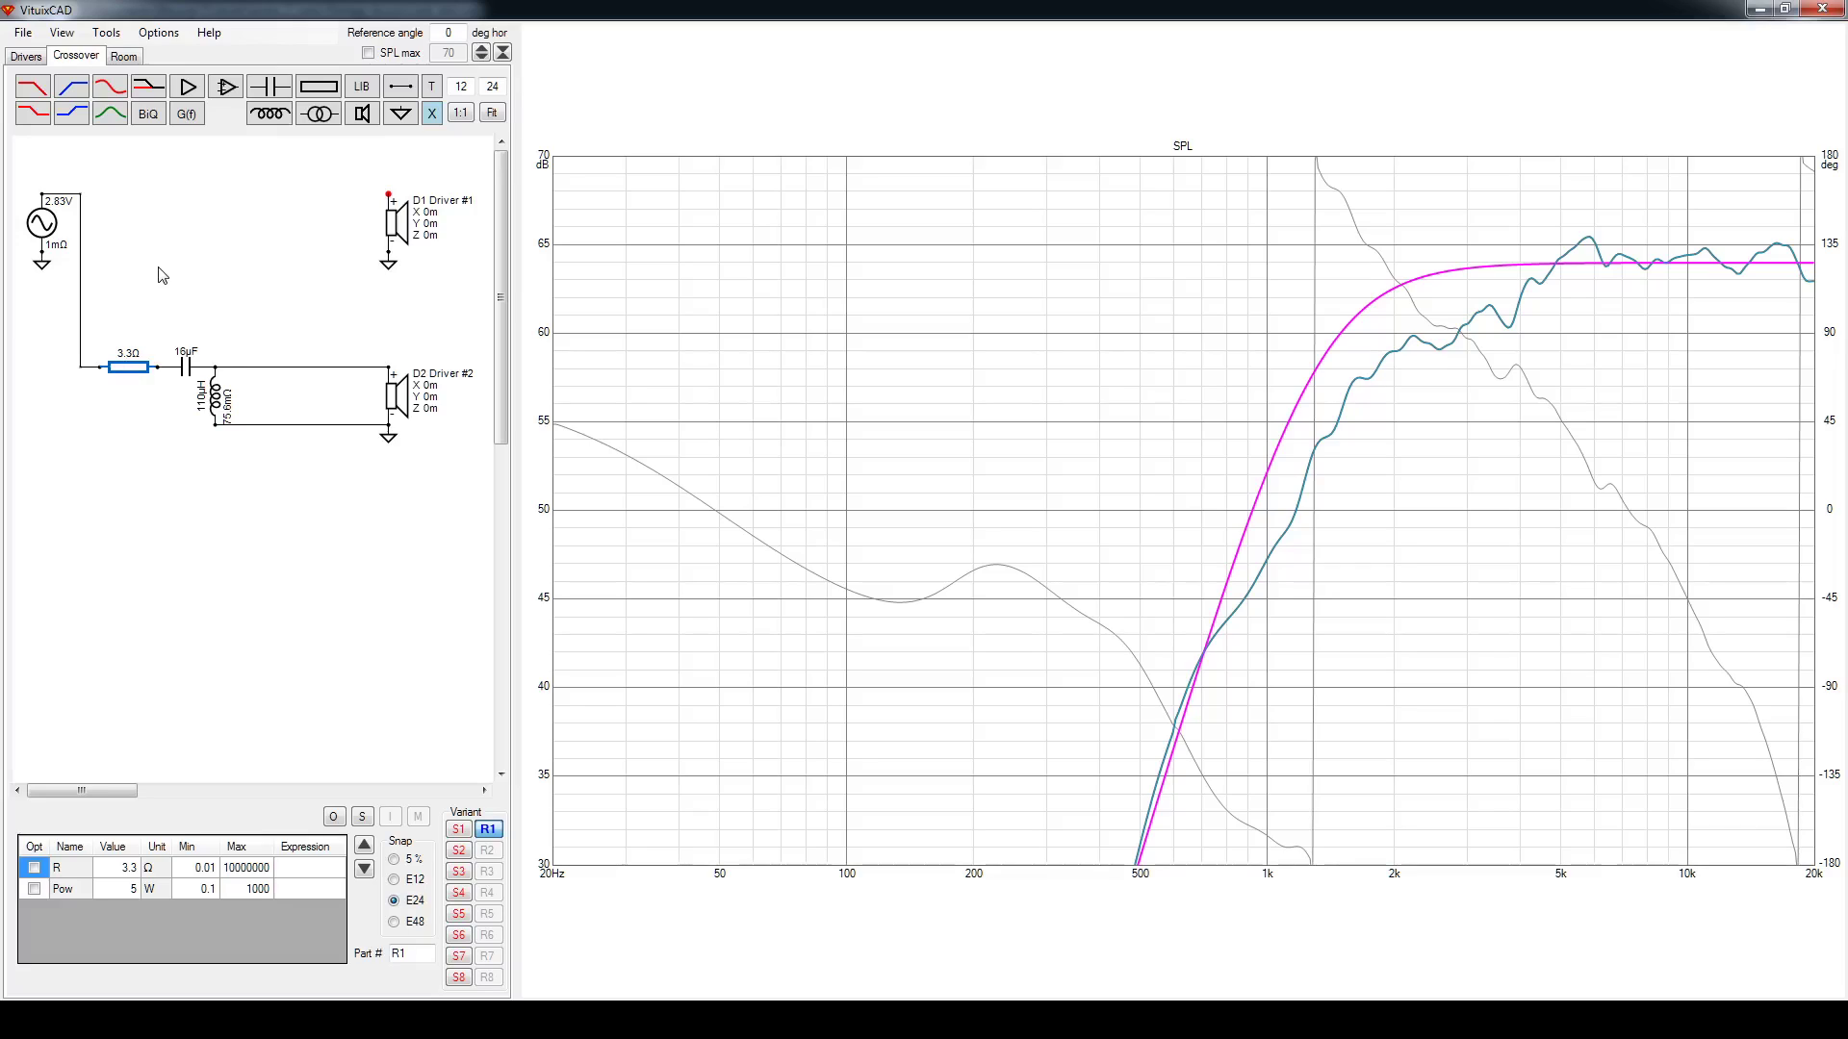
{"action": "scroll", "coordinate": [152, 241], "scroll_direction": "up", "scroll_amount": 1}
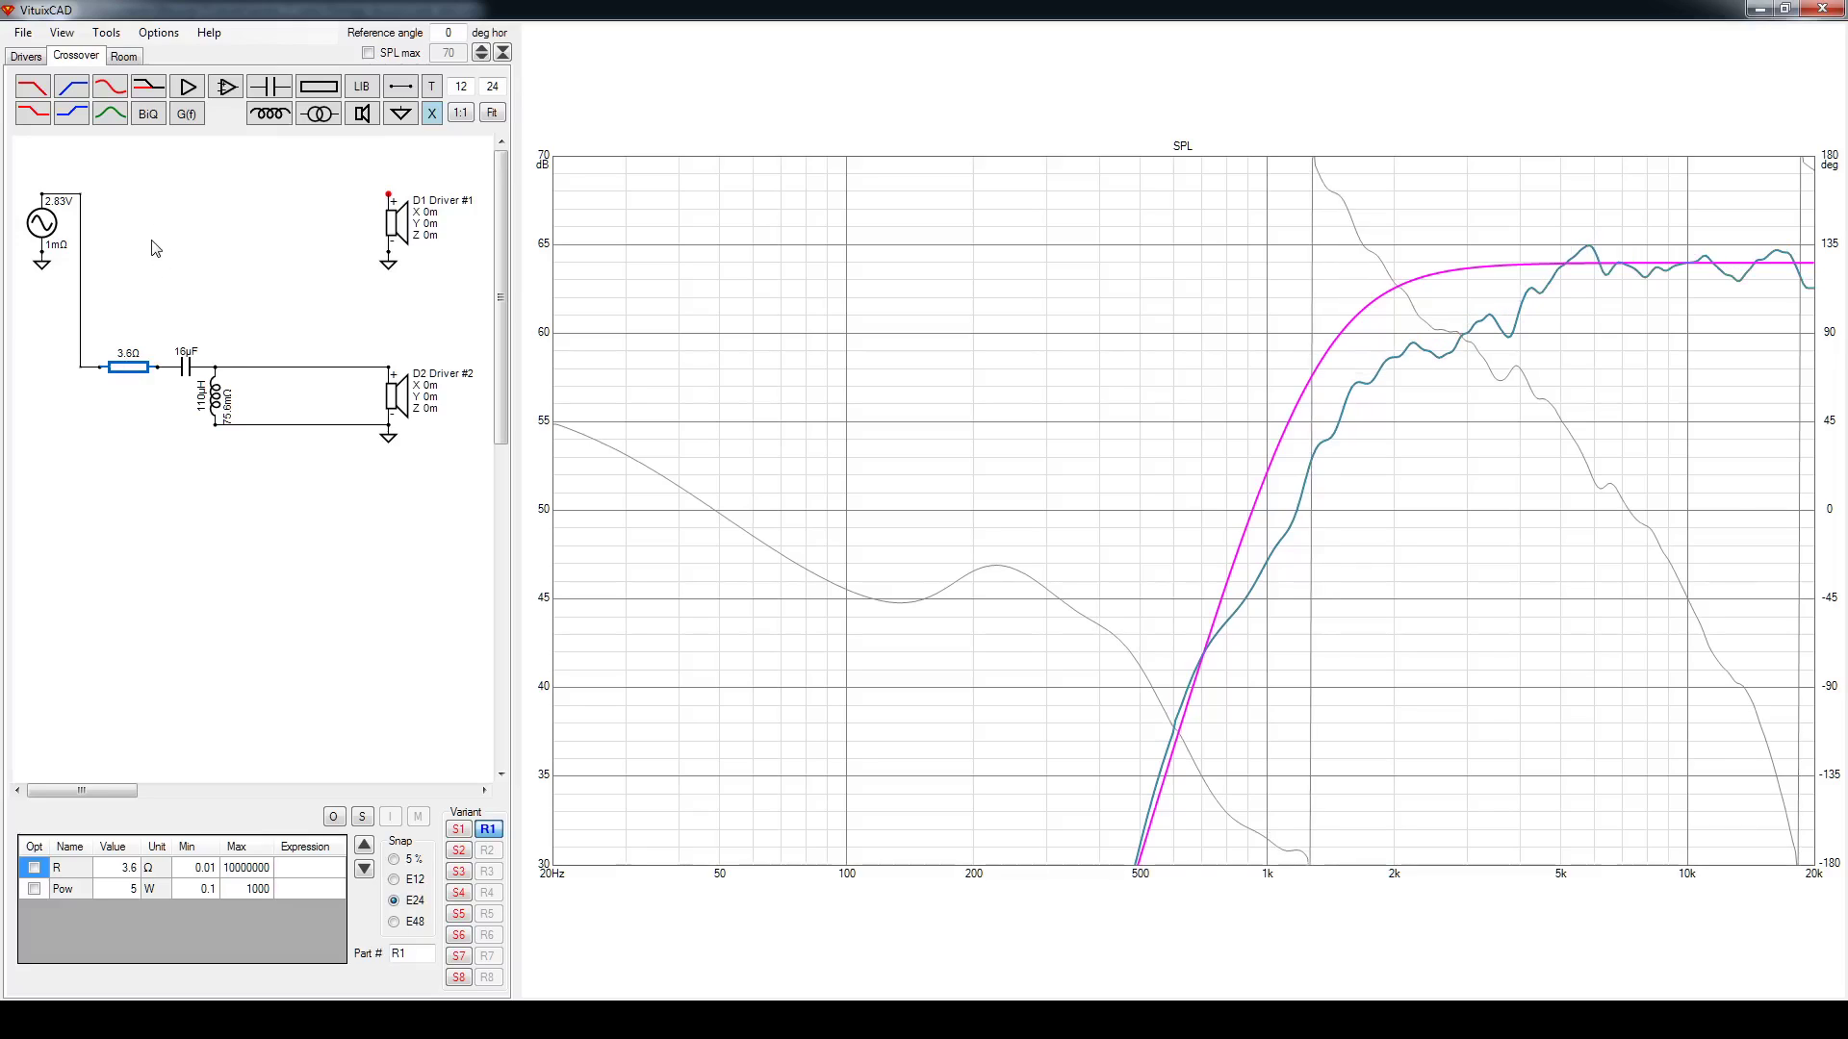
{"action": "scroll", "coordinate": [154, 248], "scroll_direction": "down", "scroll_amount": 1}
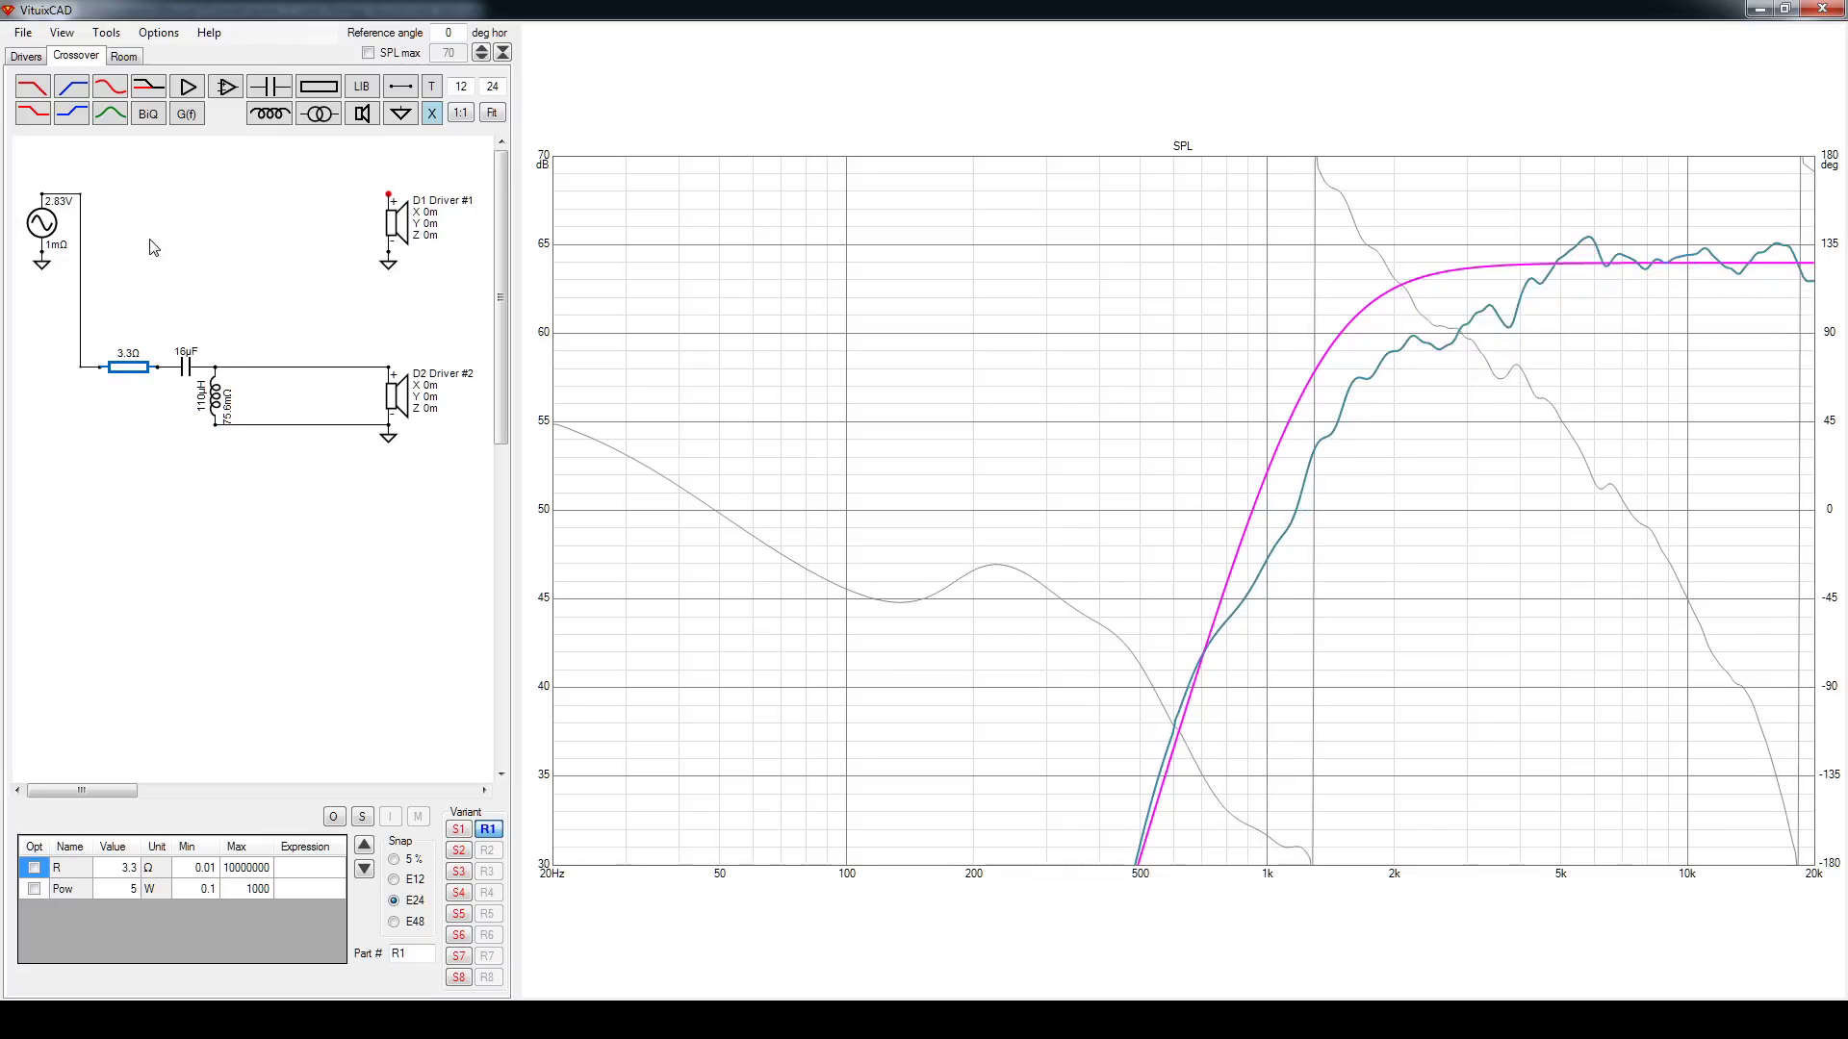
{"action": "left_click", "coordinate": [195, 237]}
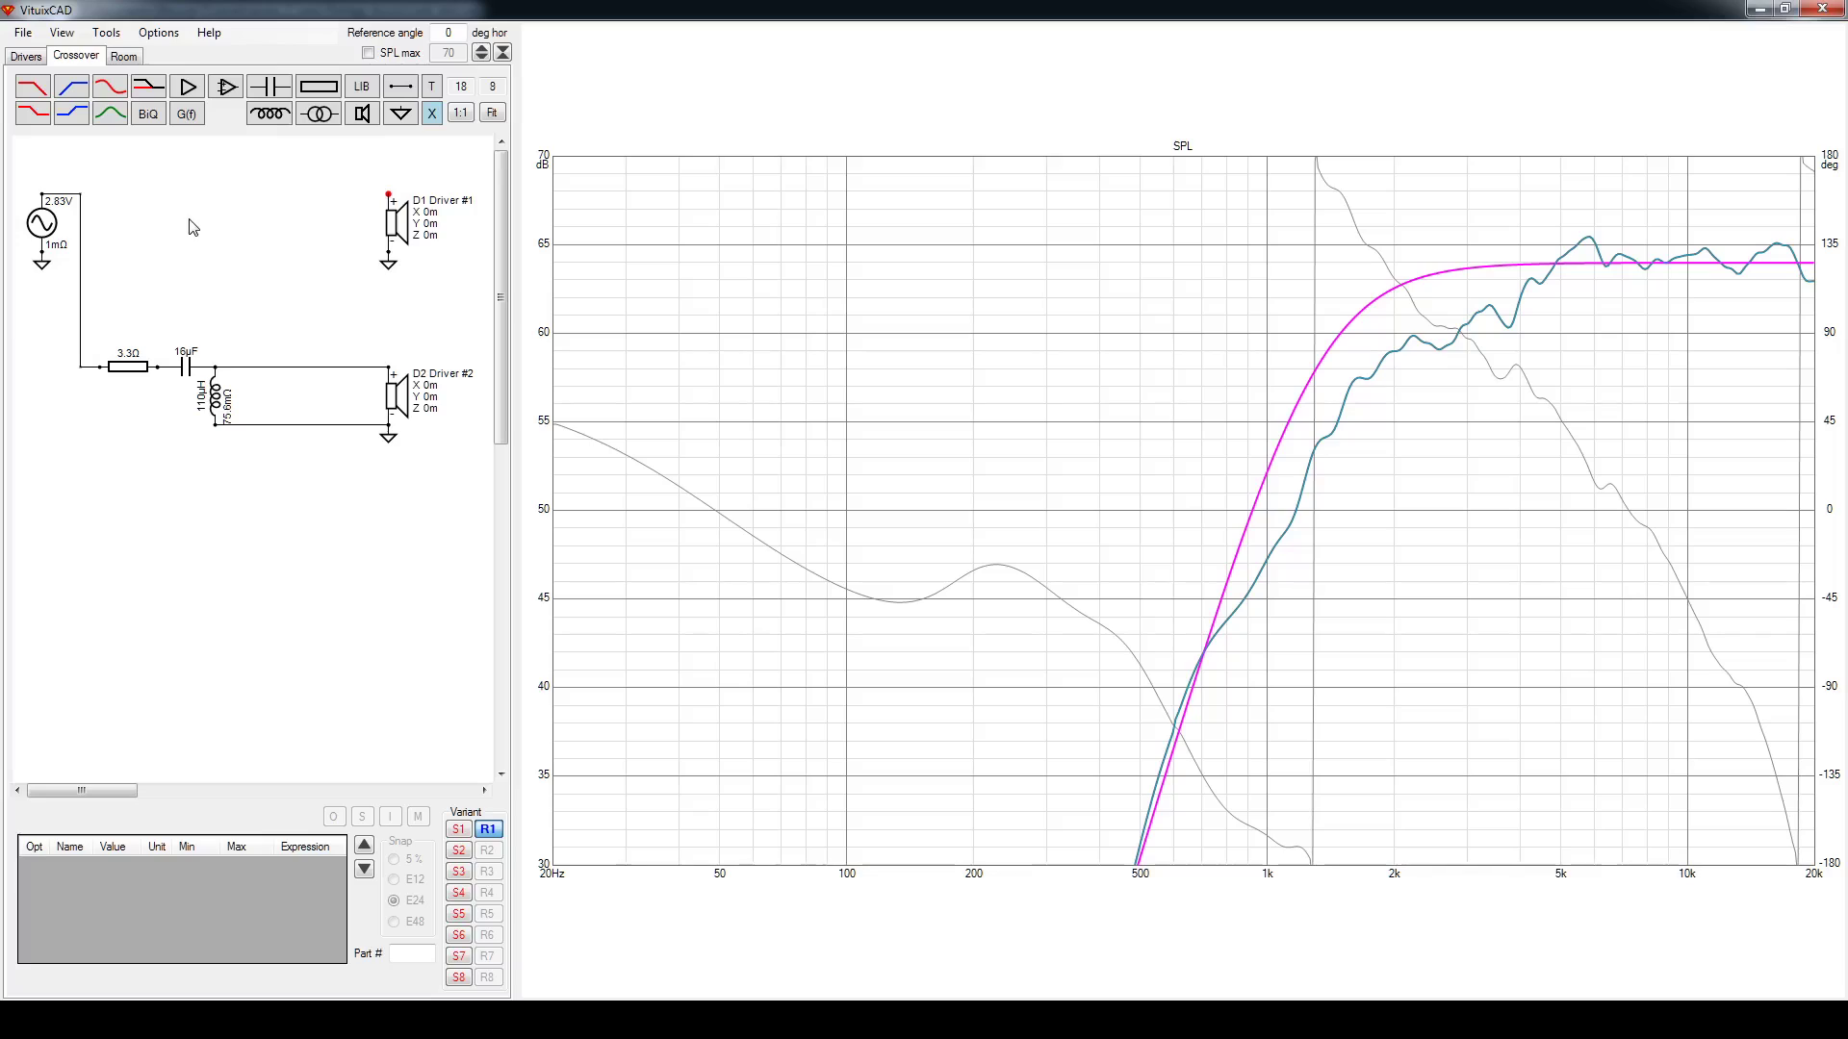
Build D1's low-pass with a series 1 mH inductor and a vertical 10 µF shunt capacitor, wired from the source to D1's two terminals
{"action": "left_click", "coordinate": [272, 115]}
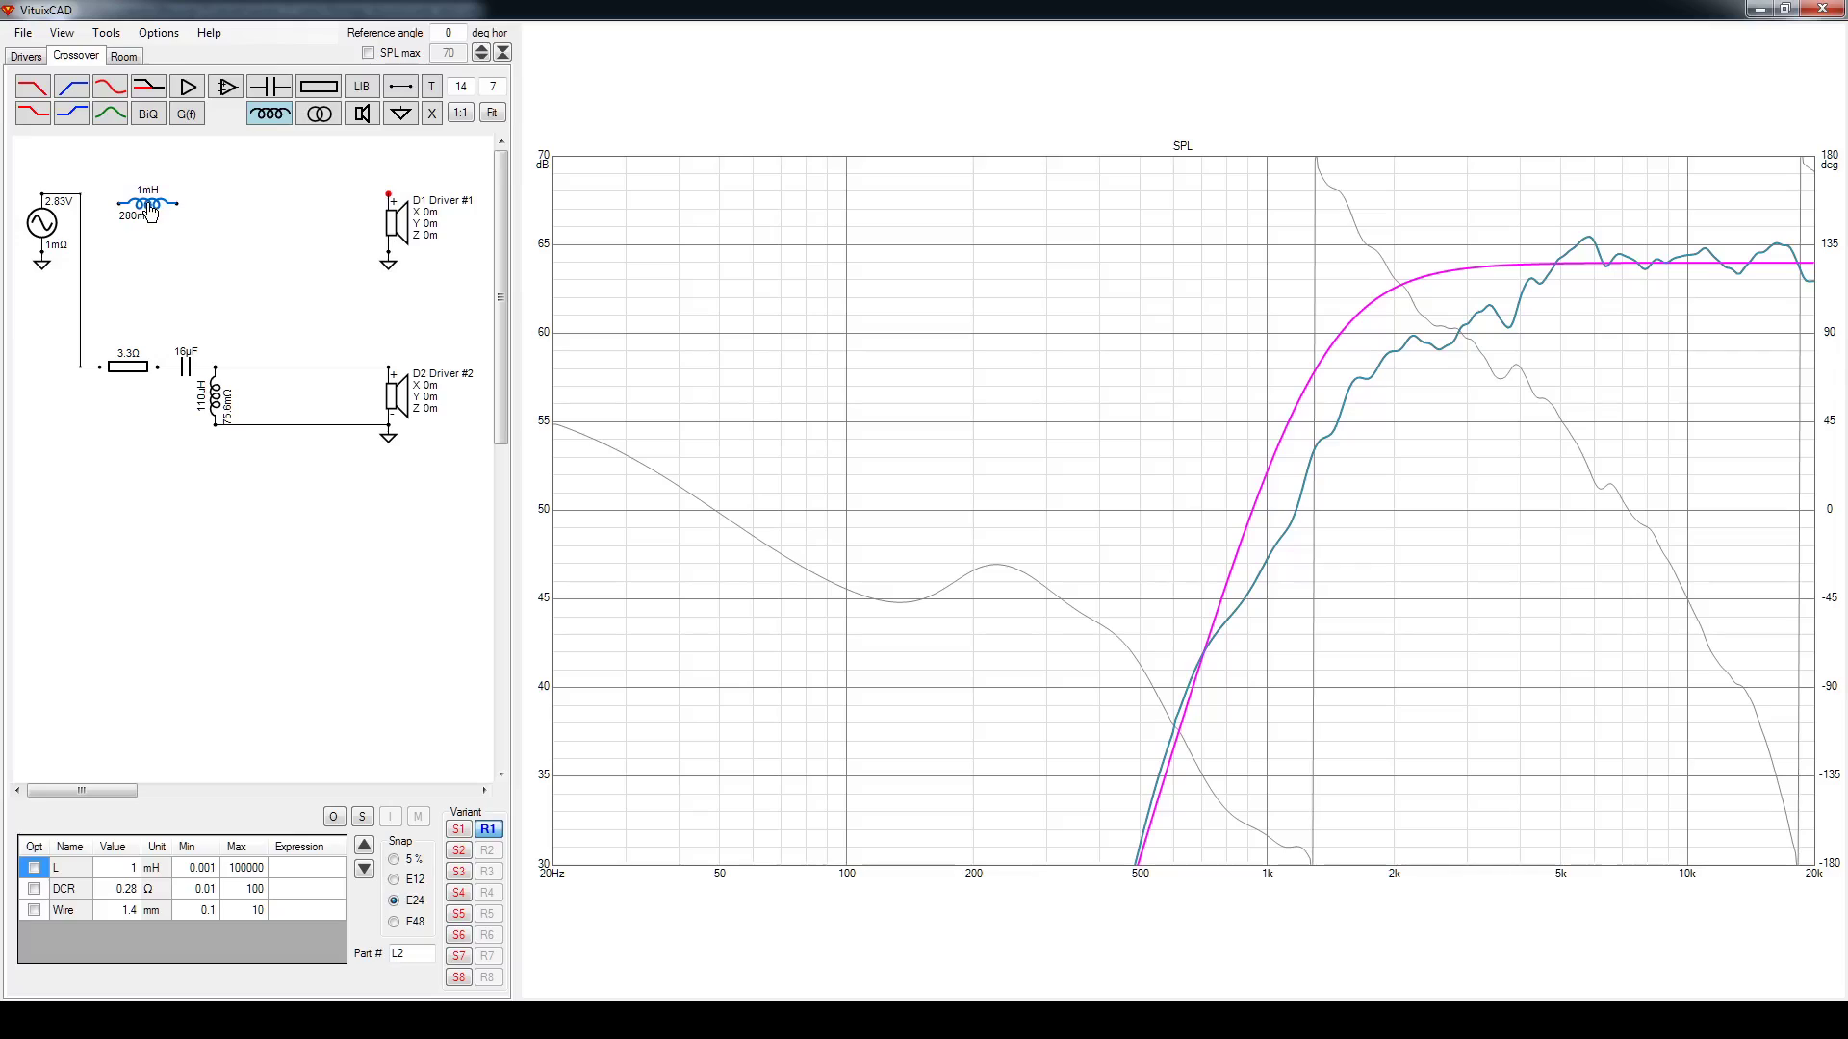
{"action": "left_click", "coordinate": [149, 202]}
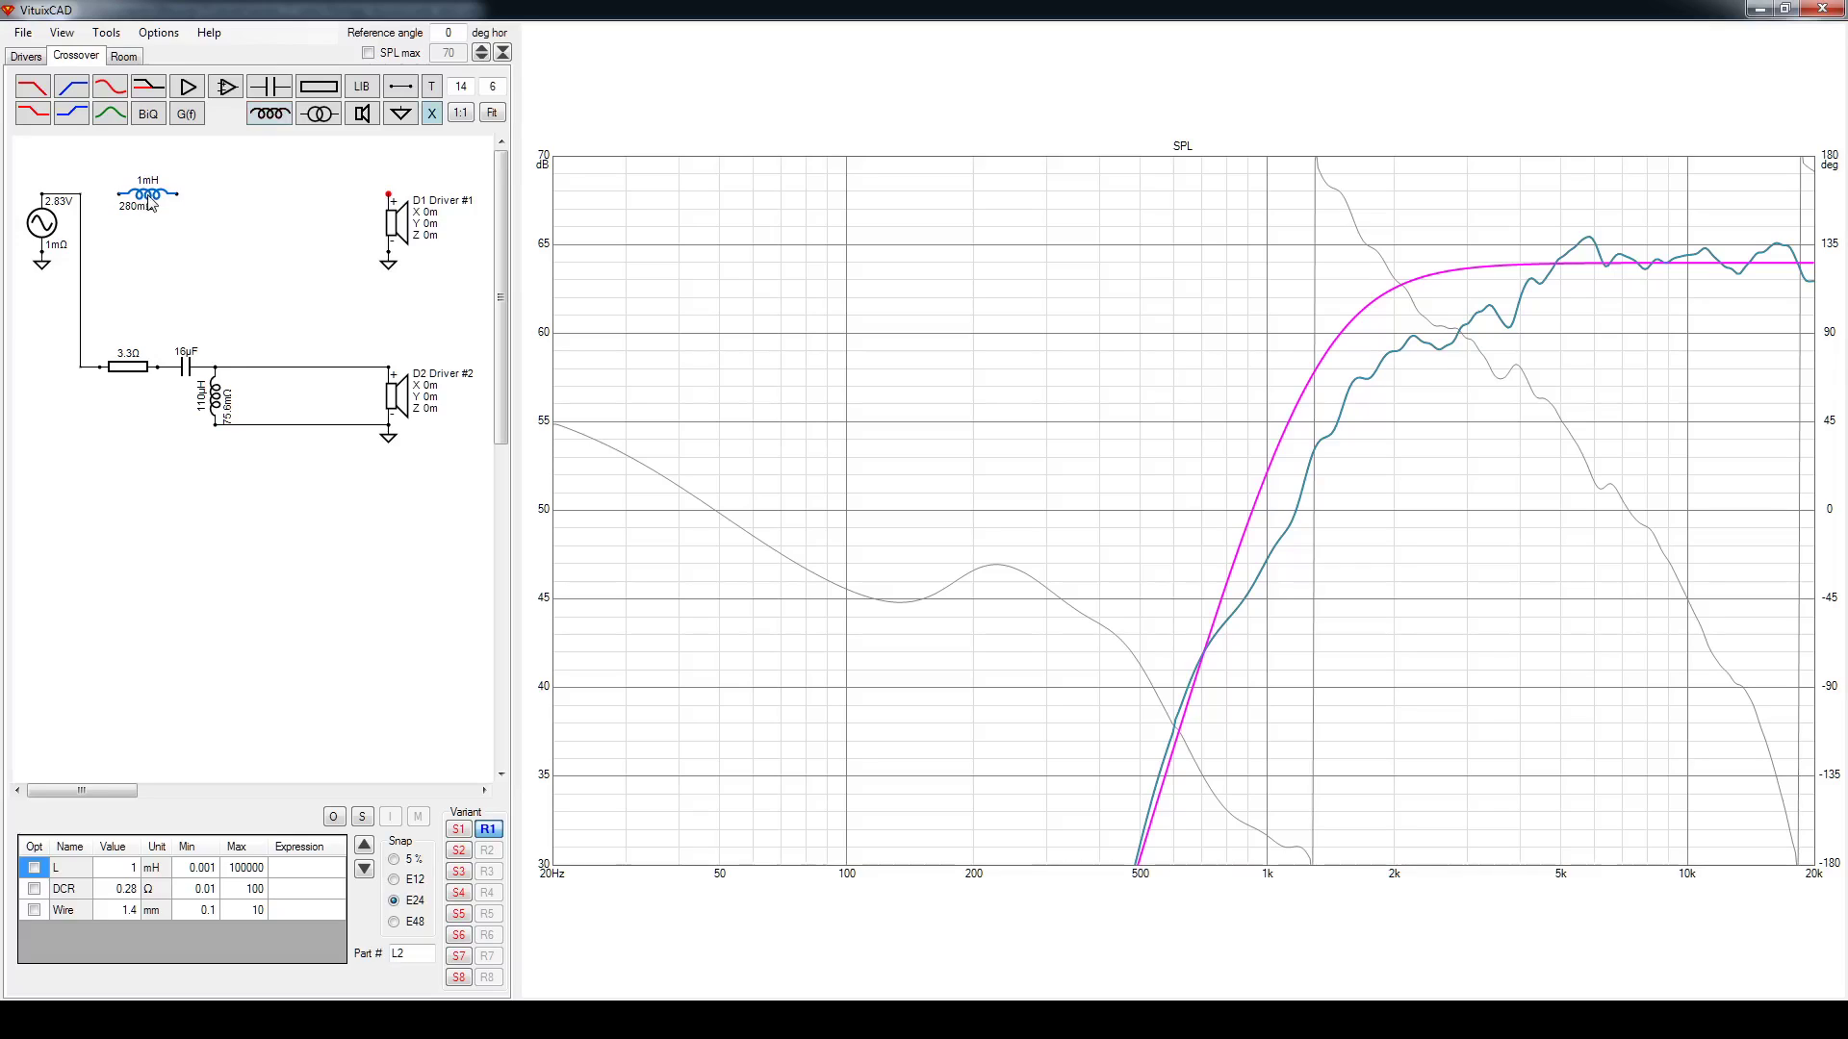
{"action": "left_click", "coordinate": [269, 89]}
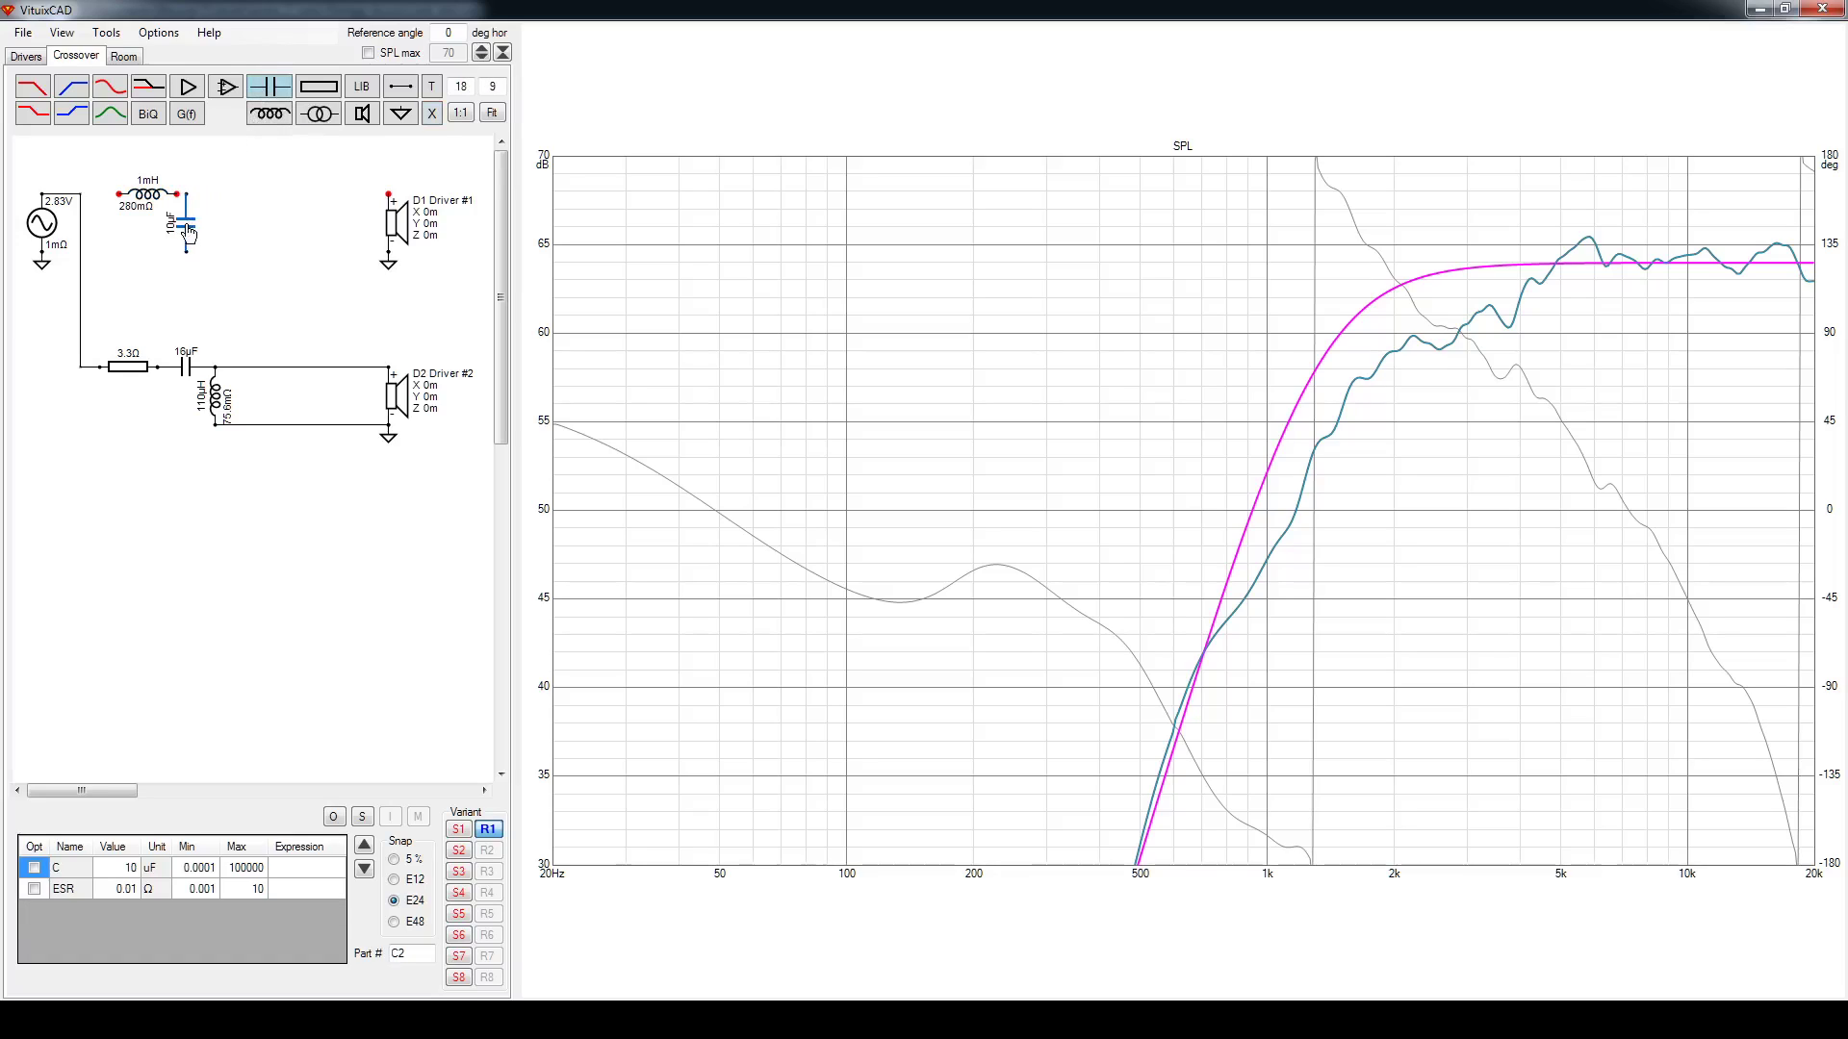
{"action": "left_click", "coordinate": [176, 228]}
{"action": "left_click_drag", "start_coordinate": [80, 195], "coordinate": [384, 194]}
{"action": "left_click_drag", "start_coordinate": [177, 251], "coordinate": [390, 256]}
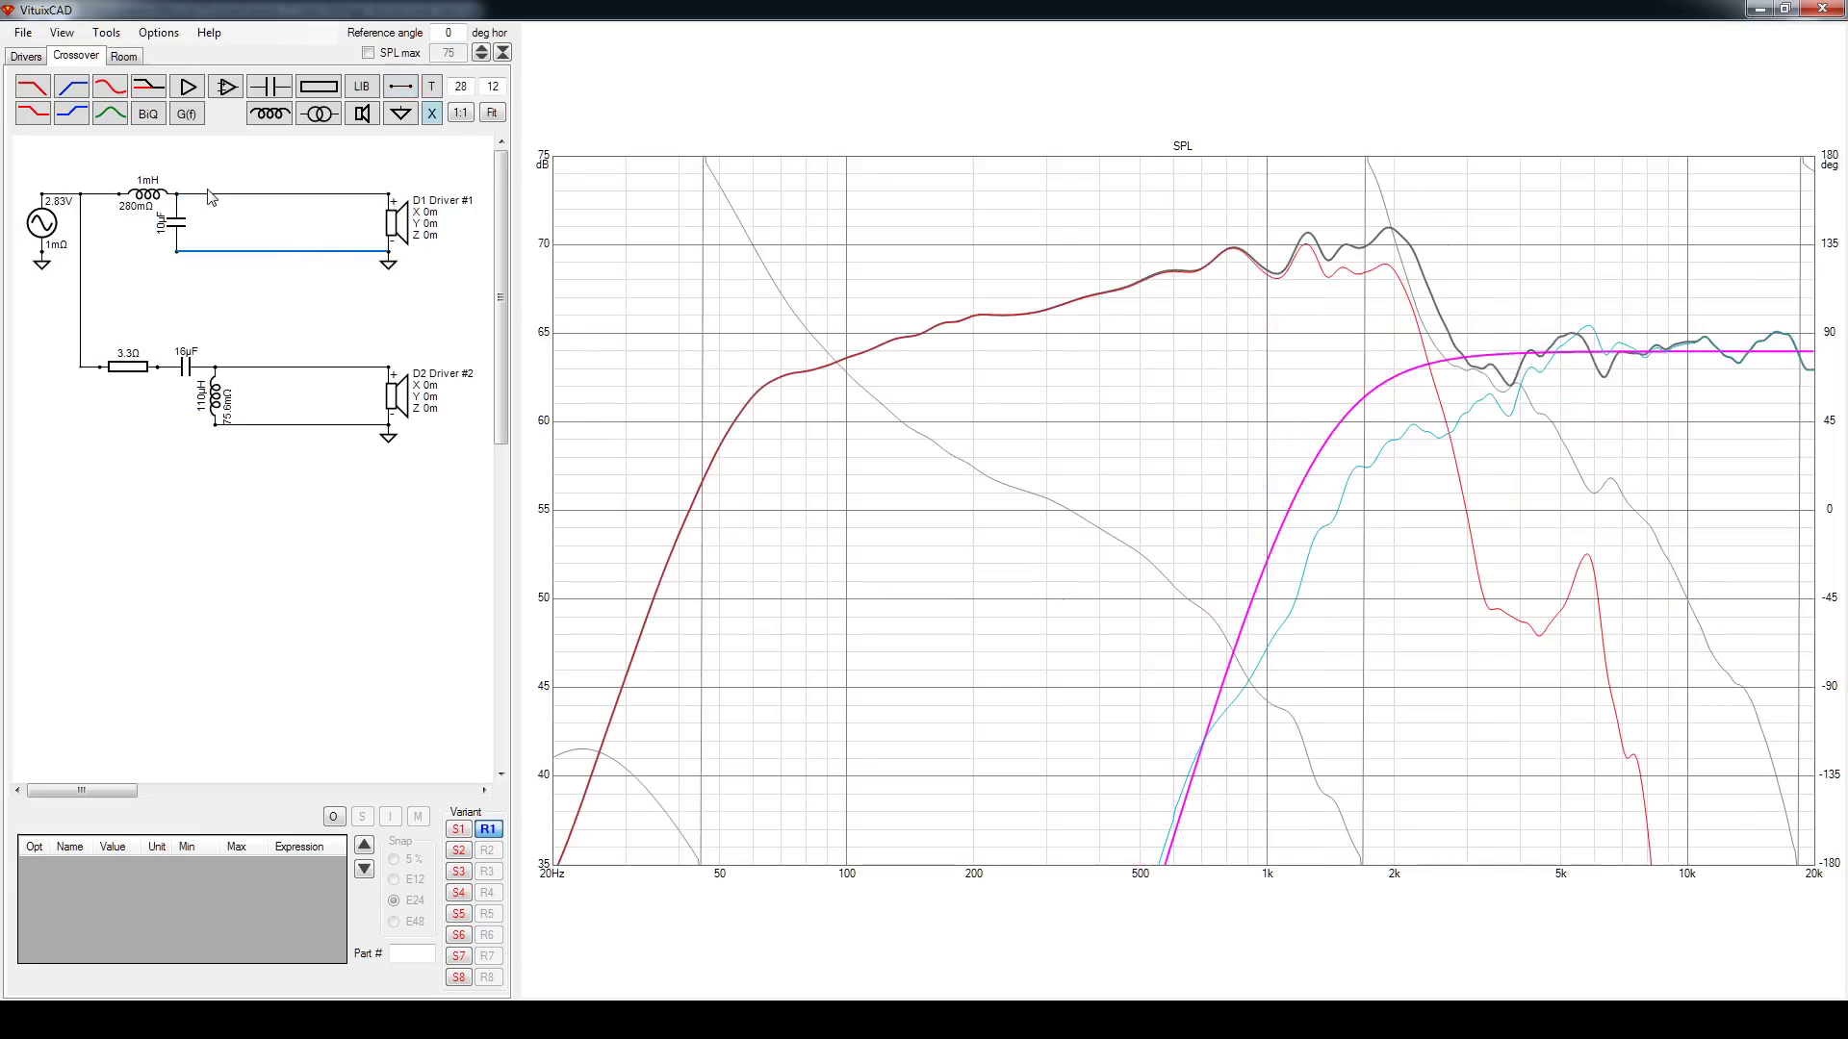
Raise D1's series inductor to 5.1 mH
{"action": "left_click", "coordinate": [149, 195]}
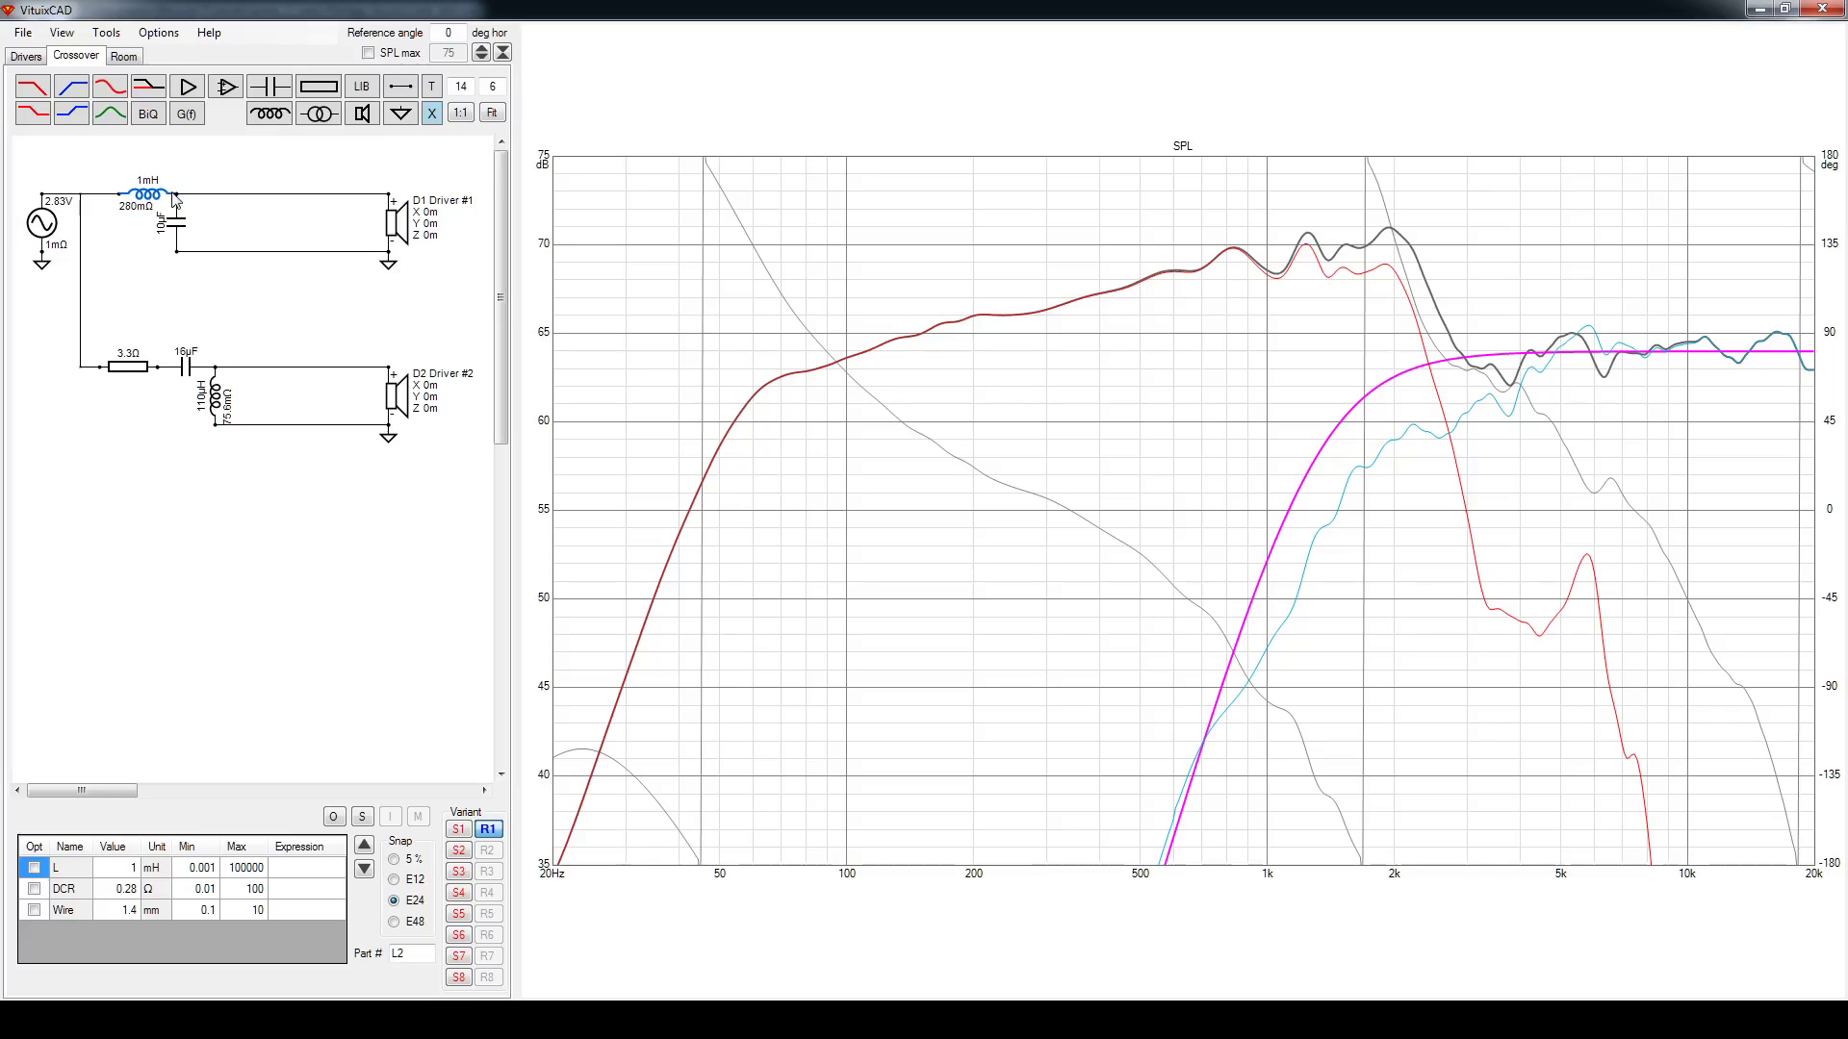
{"action": "scroll", "coordinate": [152, 199], "scroll_direction": "up", "scroll_amount": 12}
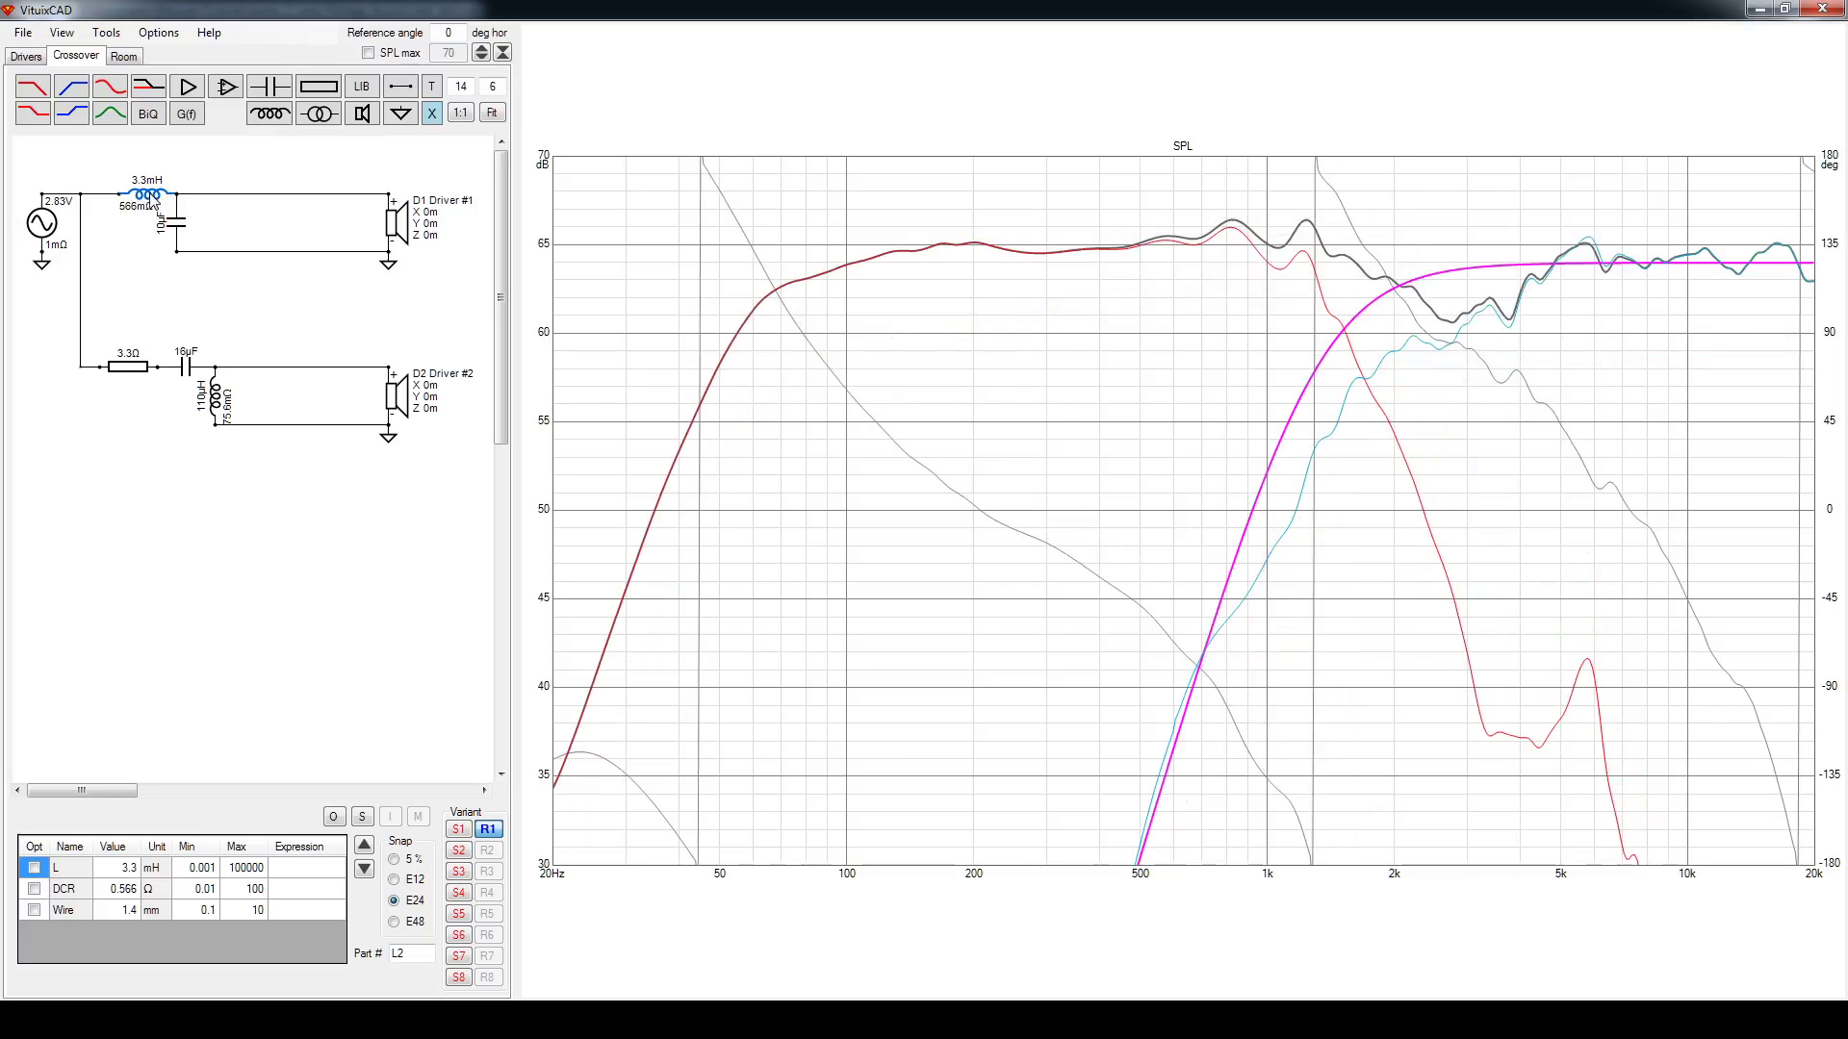
{"action": "scroll", "coordinate": [152, 199], "scroll_direction": "up", "scroll_amount": 2}
{"action": "scroll", "coordinate": [152, 199], "scroll_direction": "up", "scroll_amount": 1}
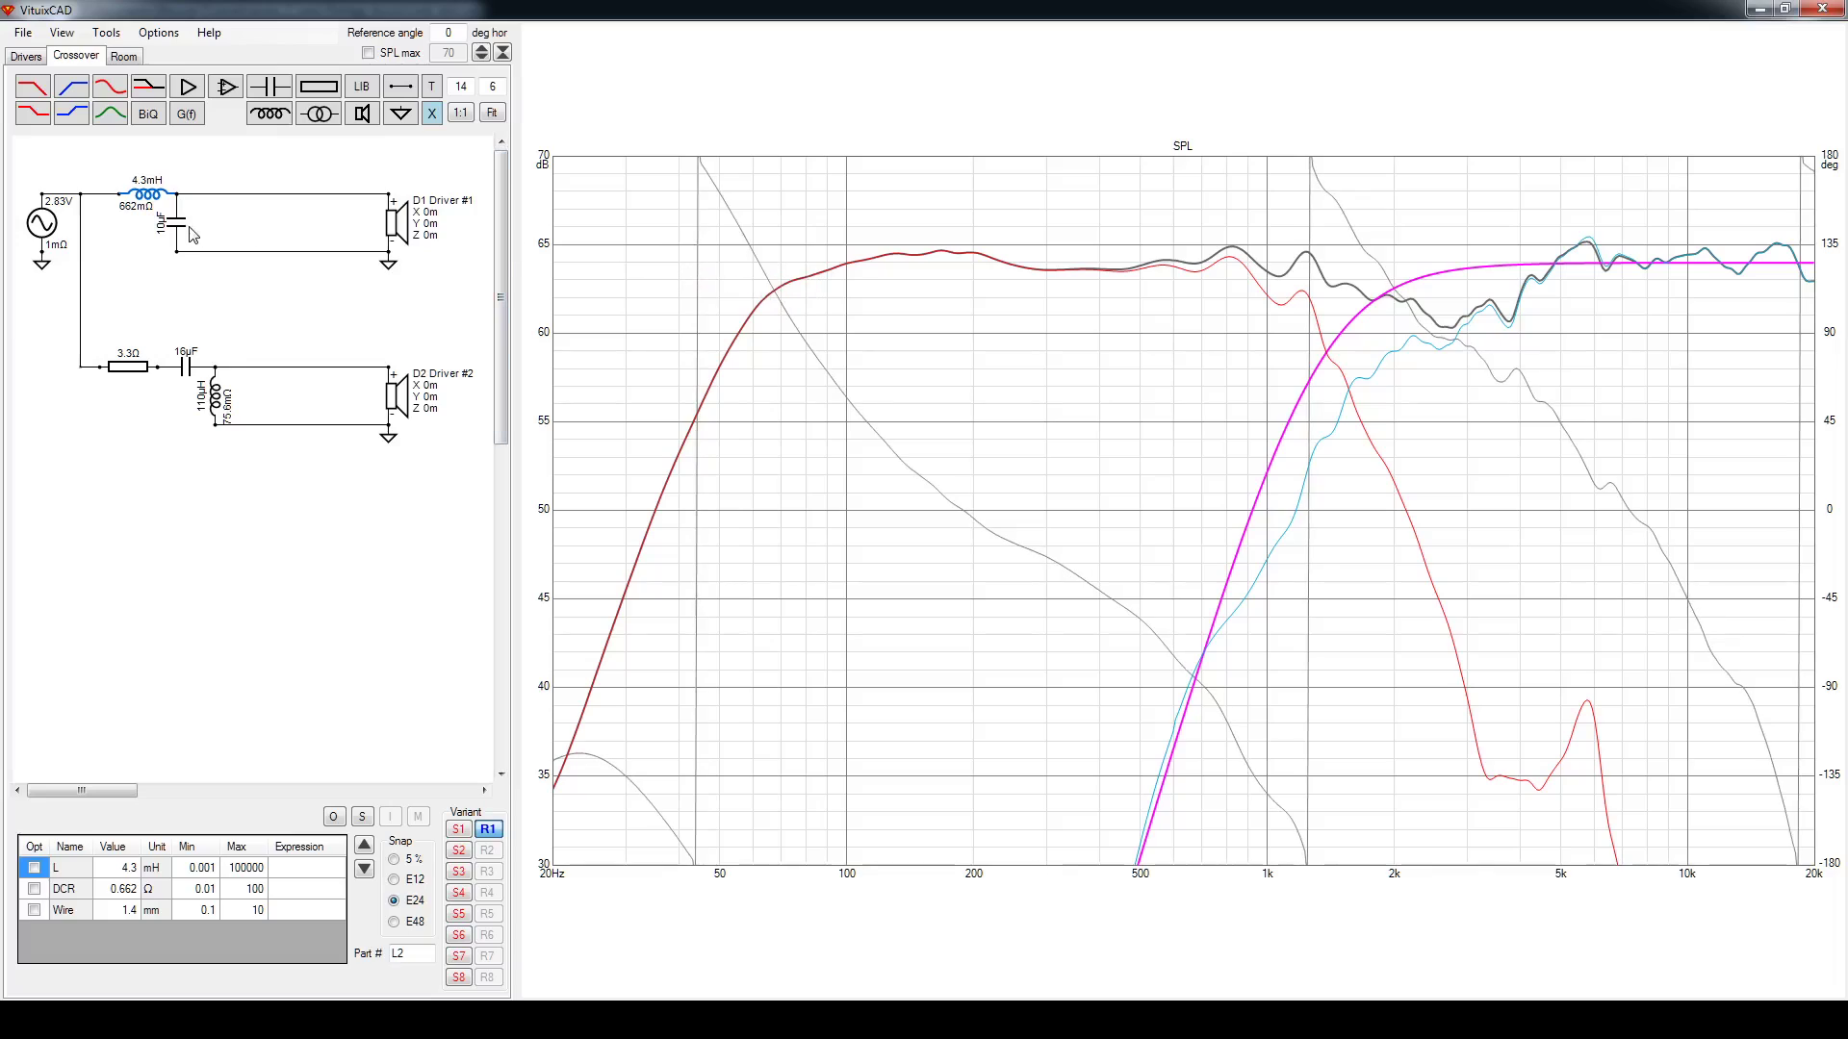
{"action": "scroll", "coordinate": [157, 199], "scroll_direction": "up", "scroll_amount": 2}
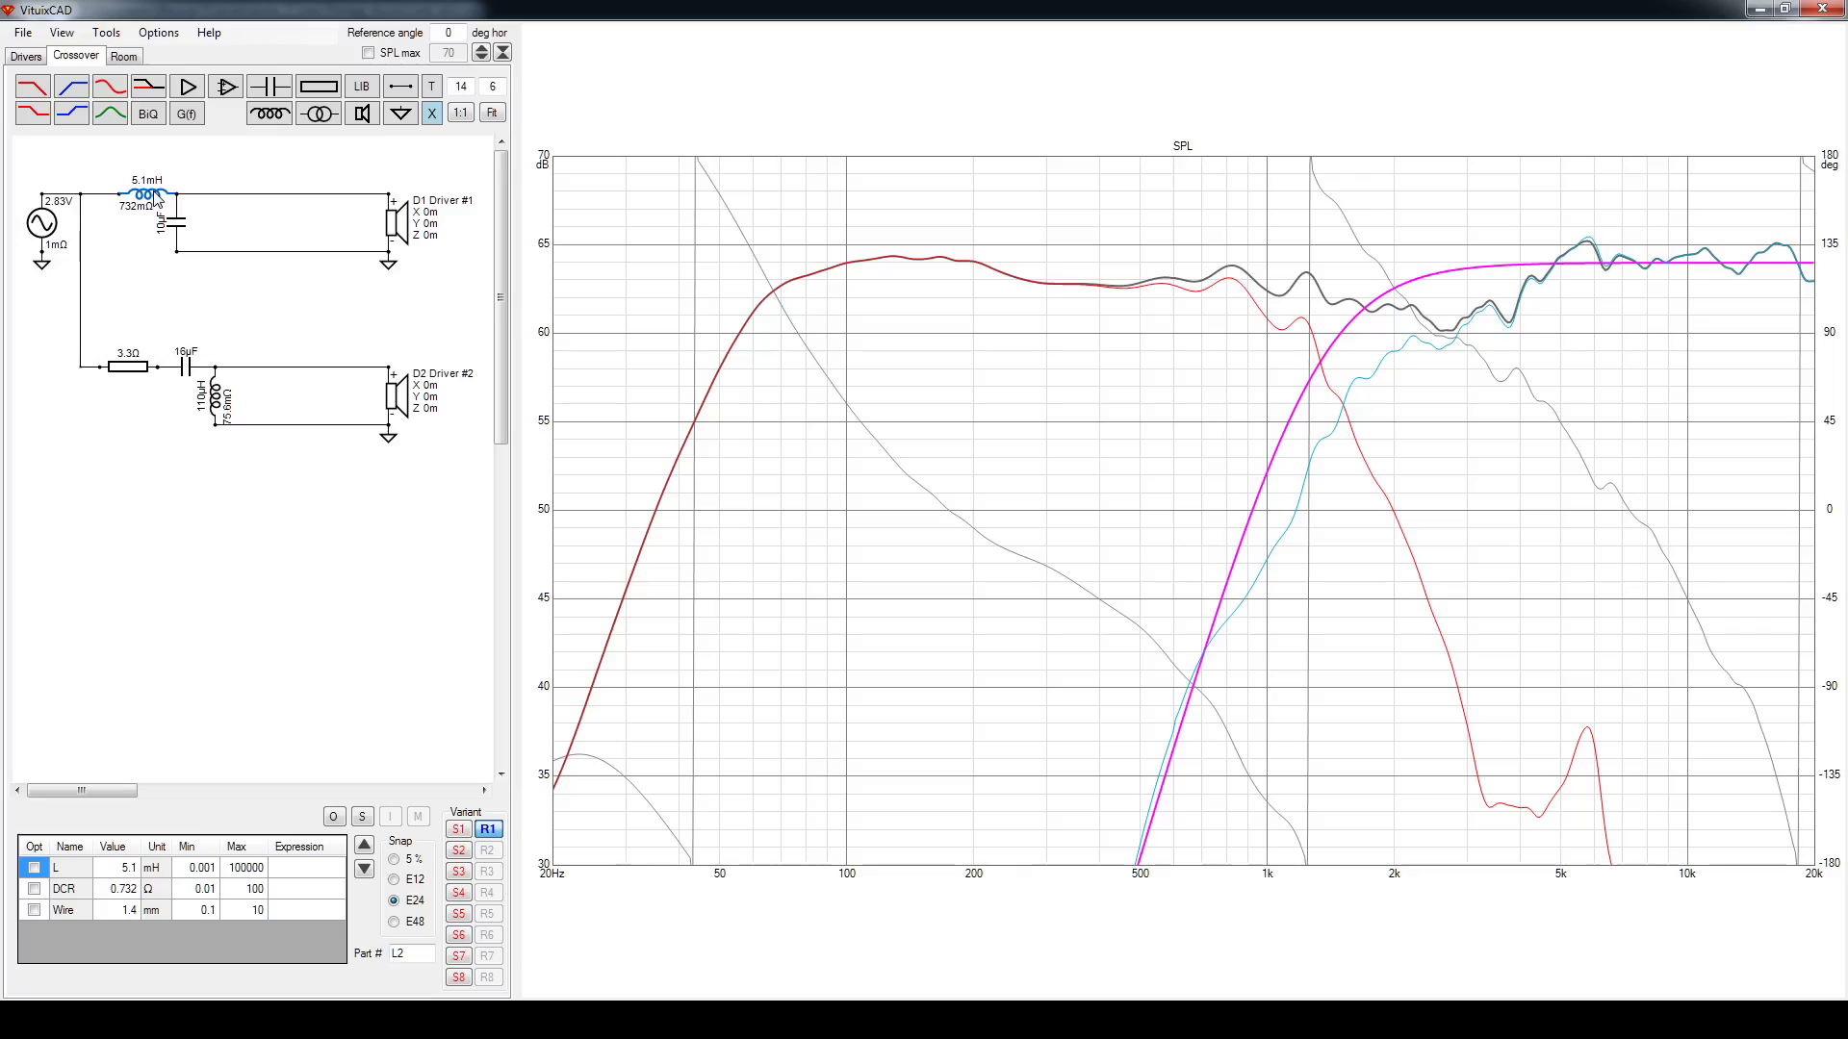
{"action": "scroll", "coordinate": [157, 199], "scroll_direction": "down", "scroll_amount": 1}
{"action": "scroll", "coordinate": [157, 199], "scroll_direction": "up", "scroll_amount": 1}
Try D1's shunt capacitor at values up to 16 µF and settle on 11 µF
{"action": "left_click", "coordinate": [178, 228]}
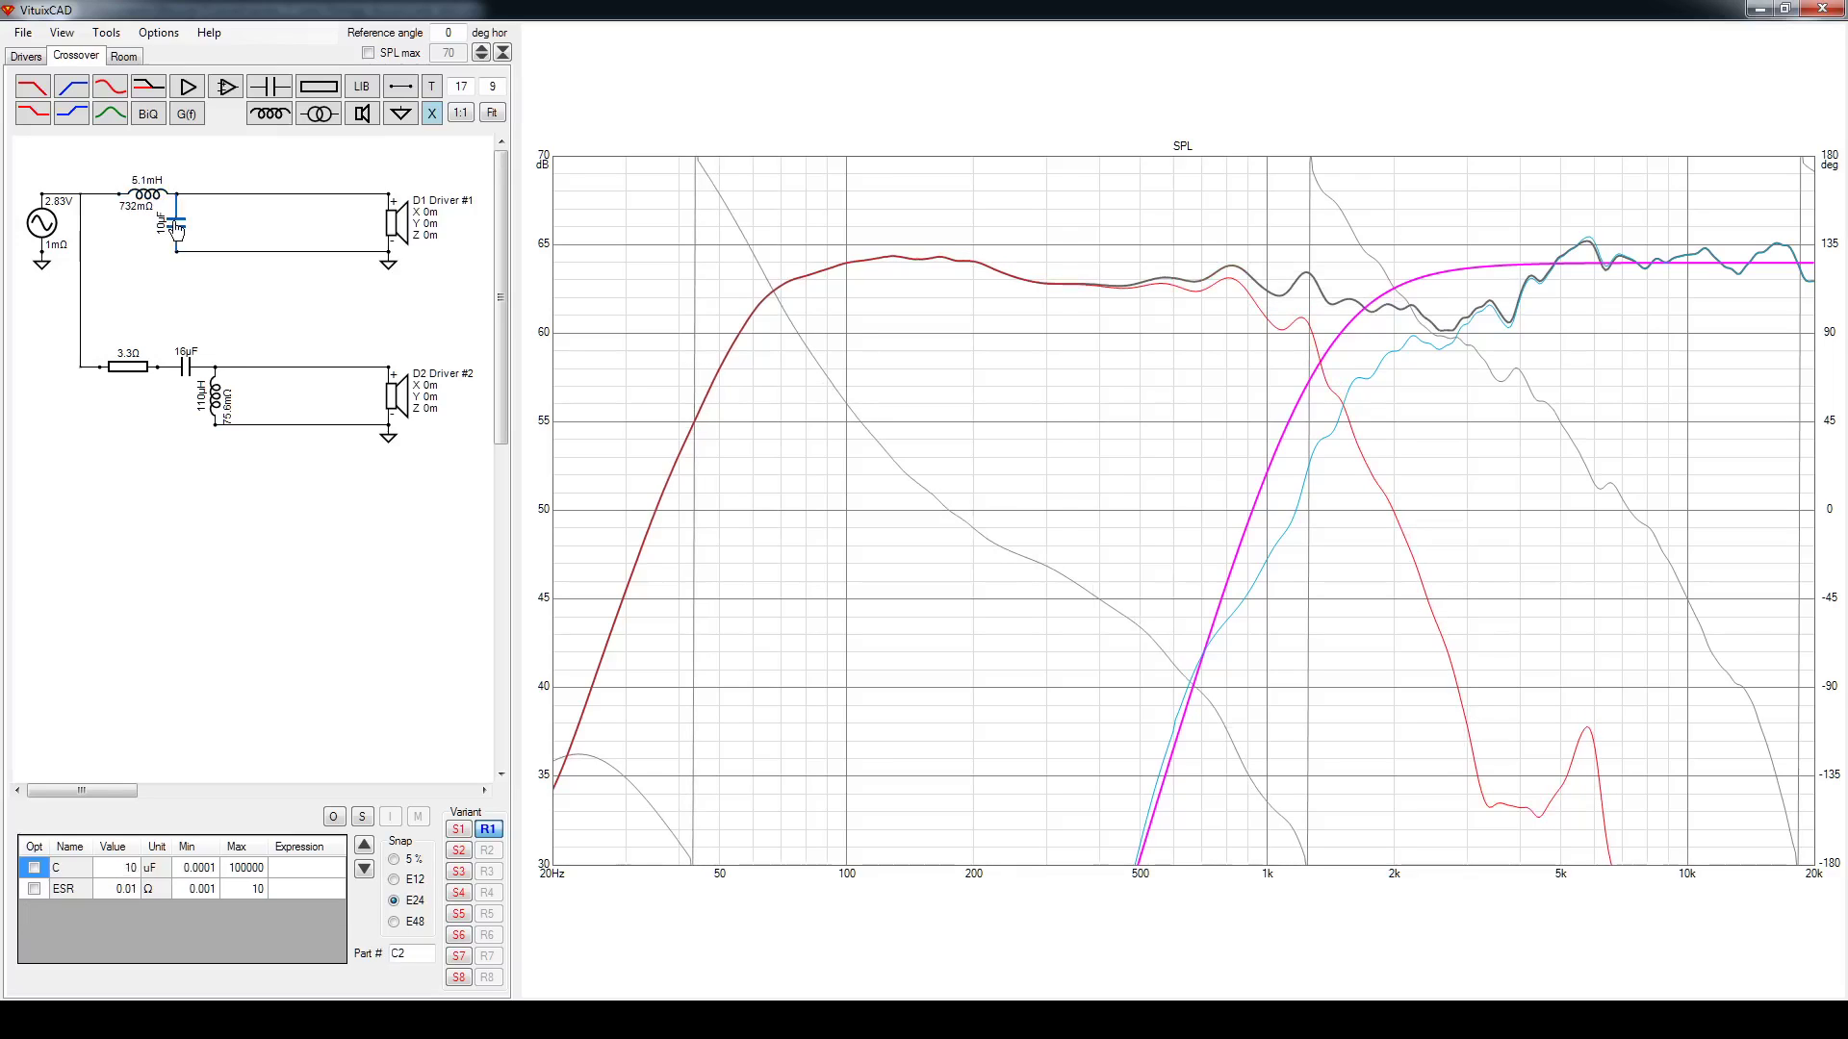
{"action": "scroll", "coordinate": [177, 228], "scroll_direction": "up", "scroll_amount": 4}
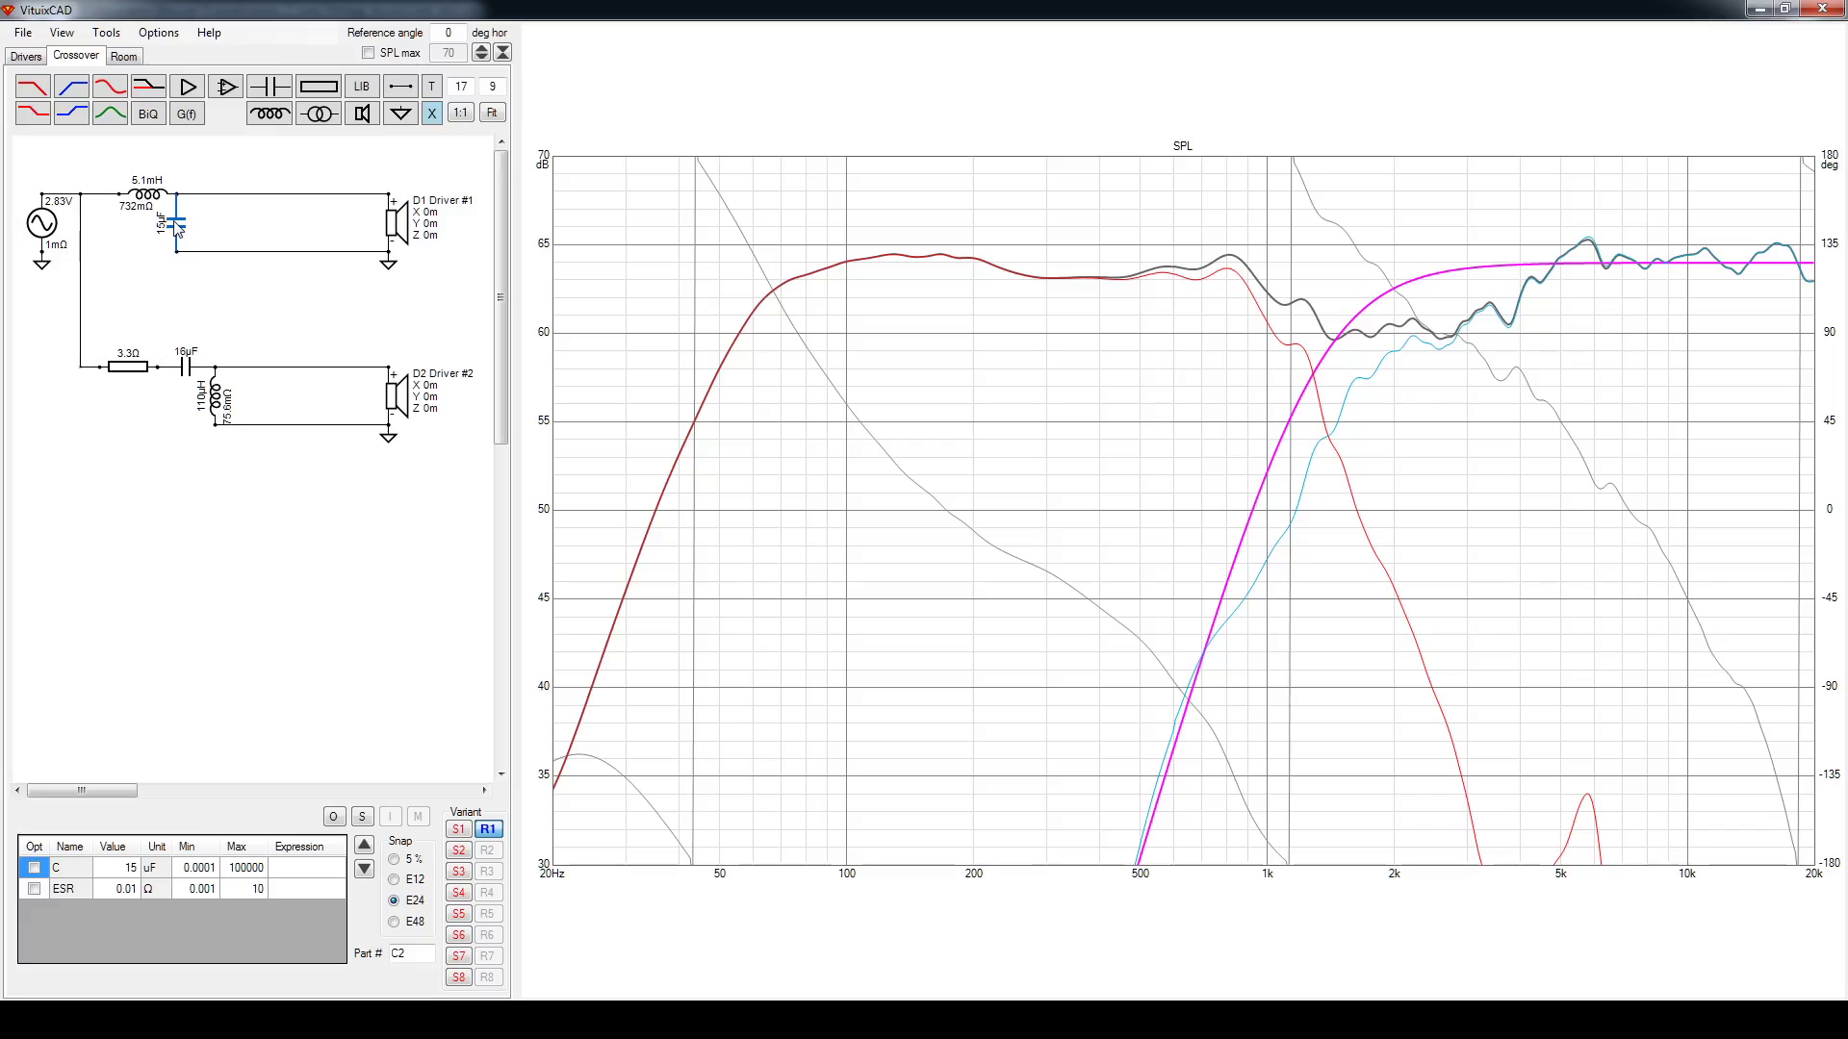
{"action": "scroll", "coordinate": [177, 228], "scroll_direction": "down", "scroll_amount": 2}
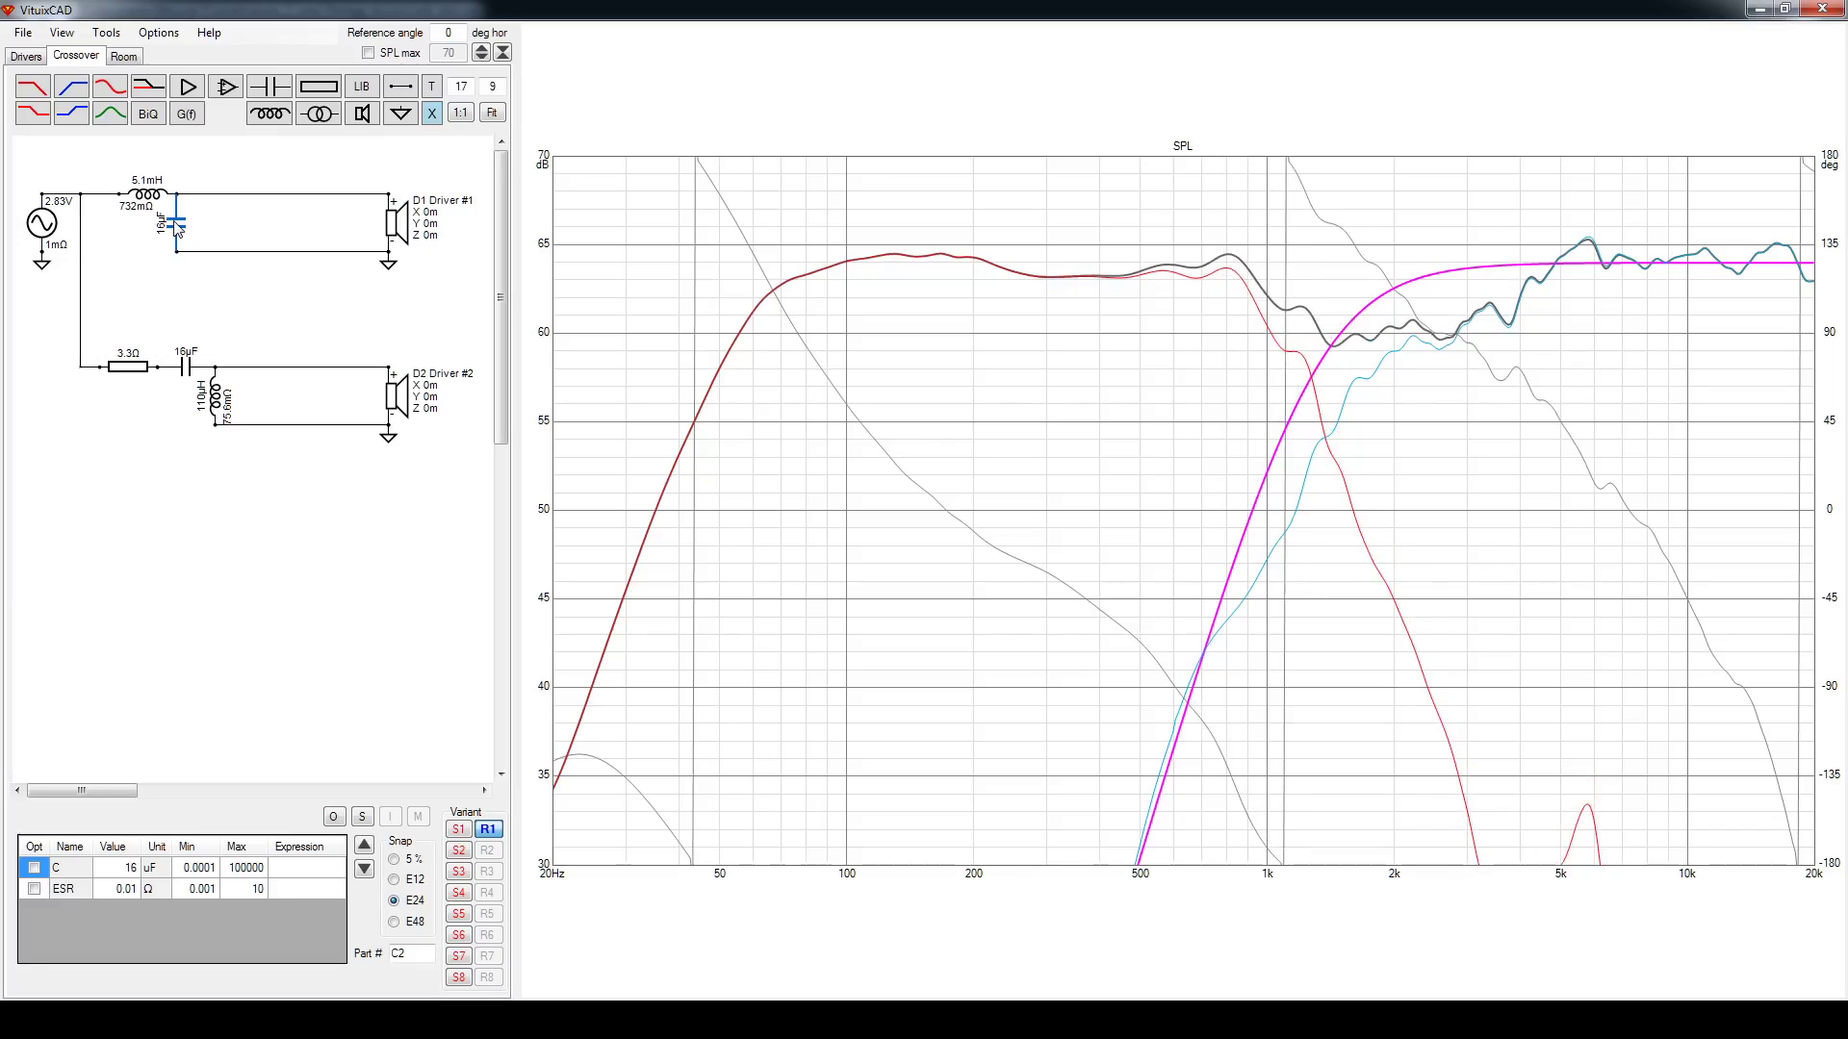
{"action": "scroll", "coordinate": [177, 228], "scroll_direction": "down", "scroll_amount": 1}
{"action": "scroll", "coordinate": [177, 228], "scroll_direction": "down", "scroll_amount": 1}
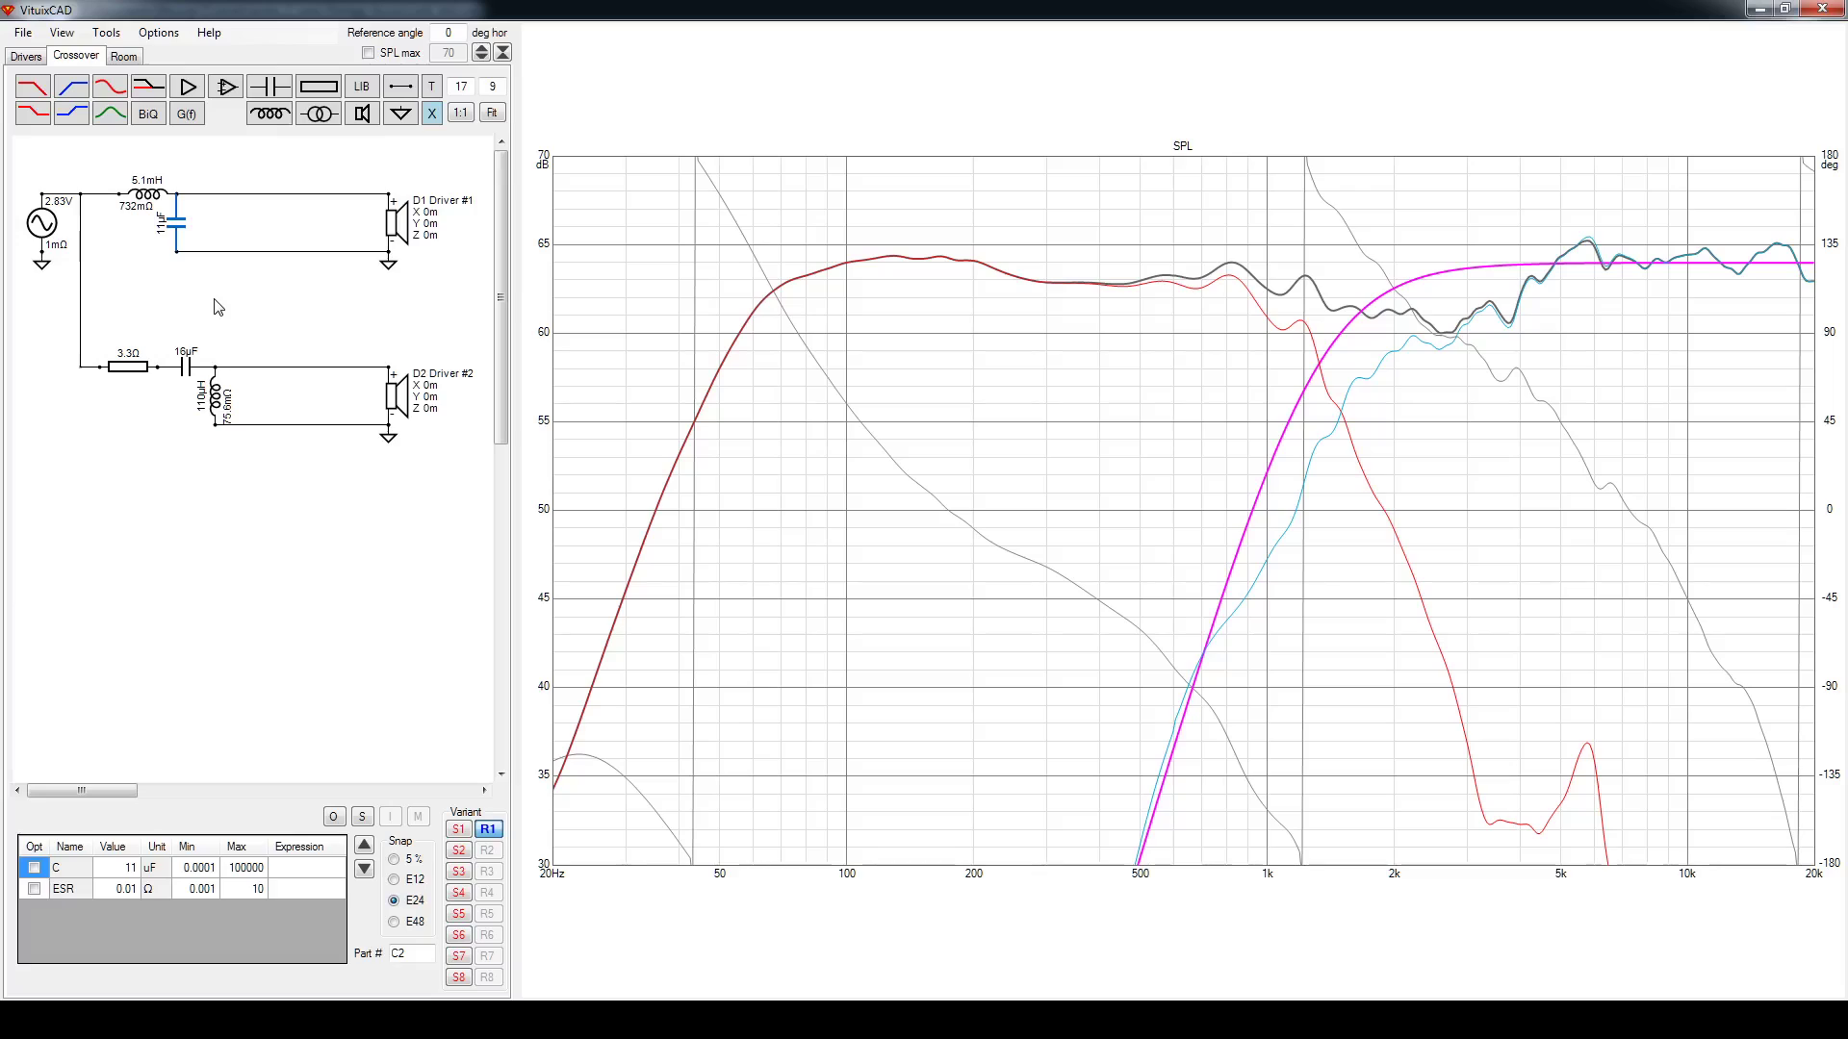
Raise D2's shunt inductor to 0.18 mH and its series resistor to 3.9 Ω
{"action": "left_click", "coordinate": [218, 408]}
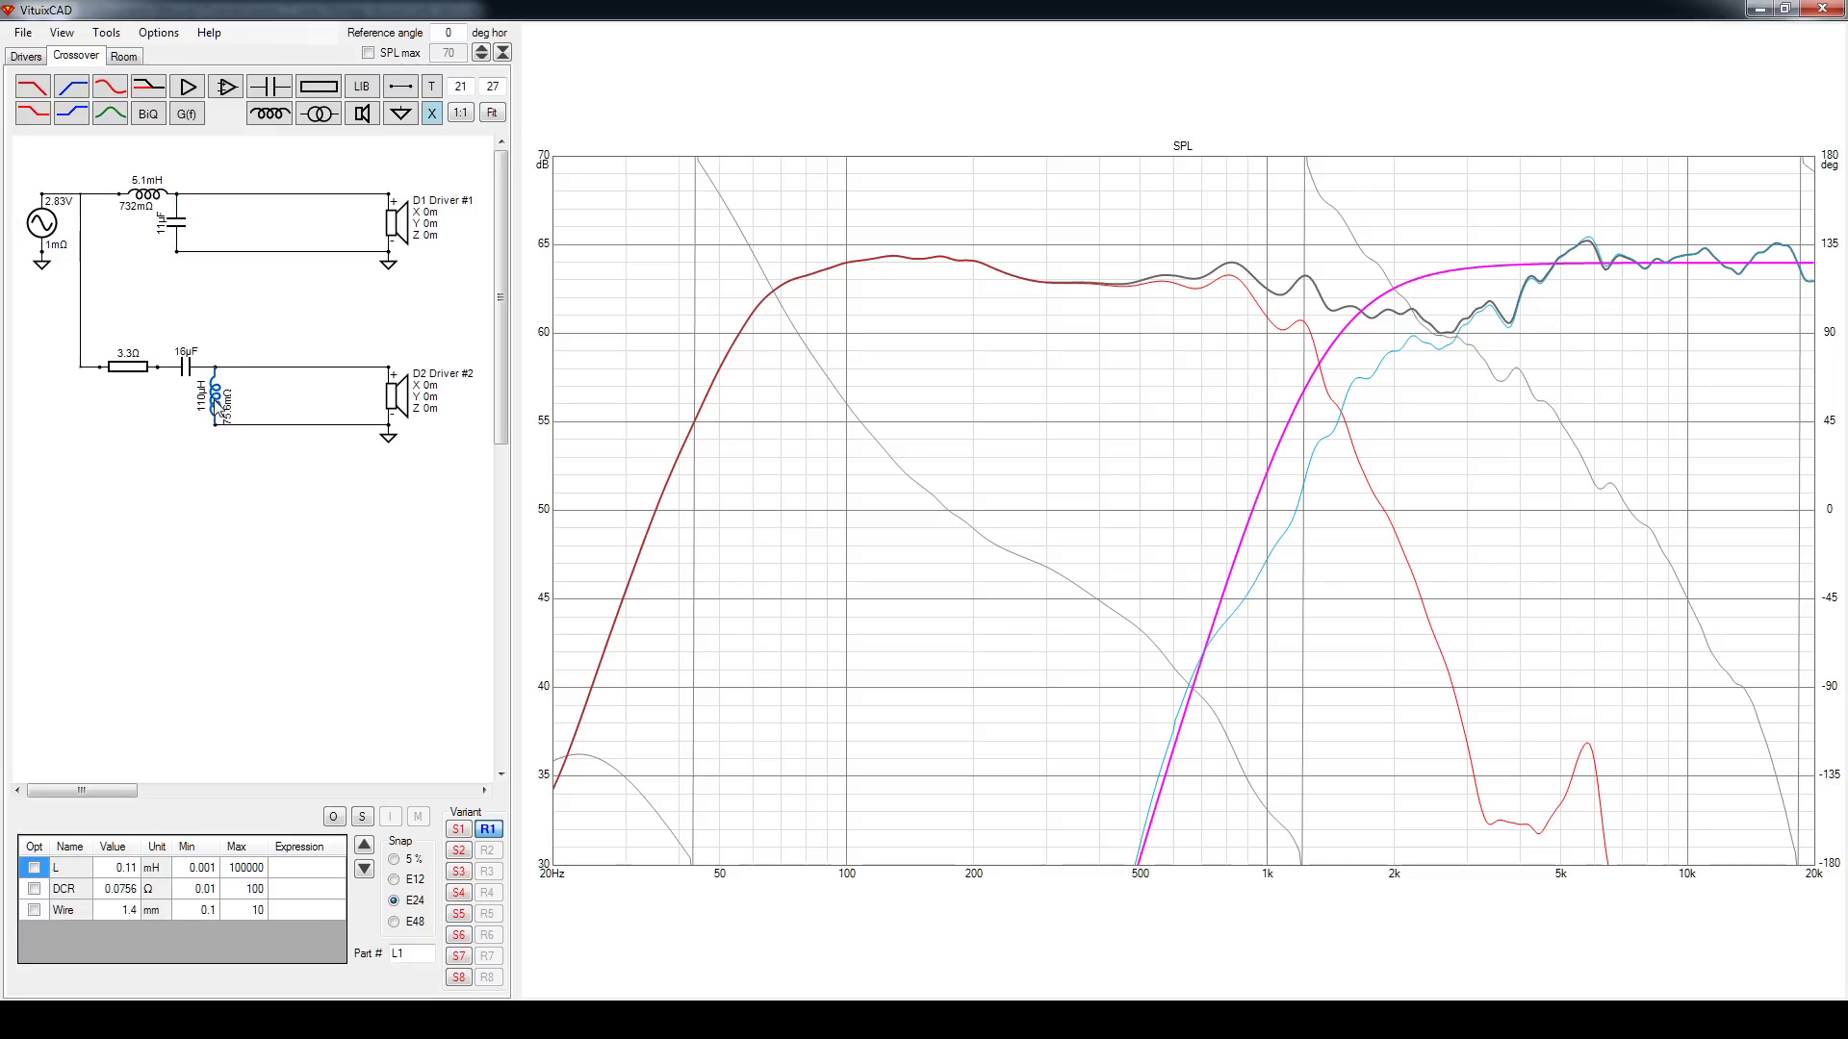
{"action": "scroll", "coordinate": [218, 408], "scroll_direction": "up", "scroll_amount": 3}
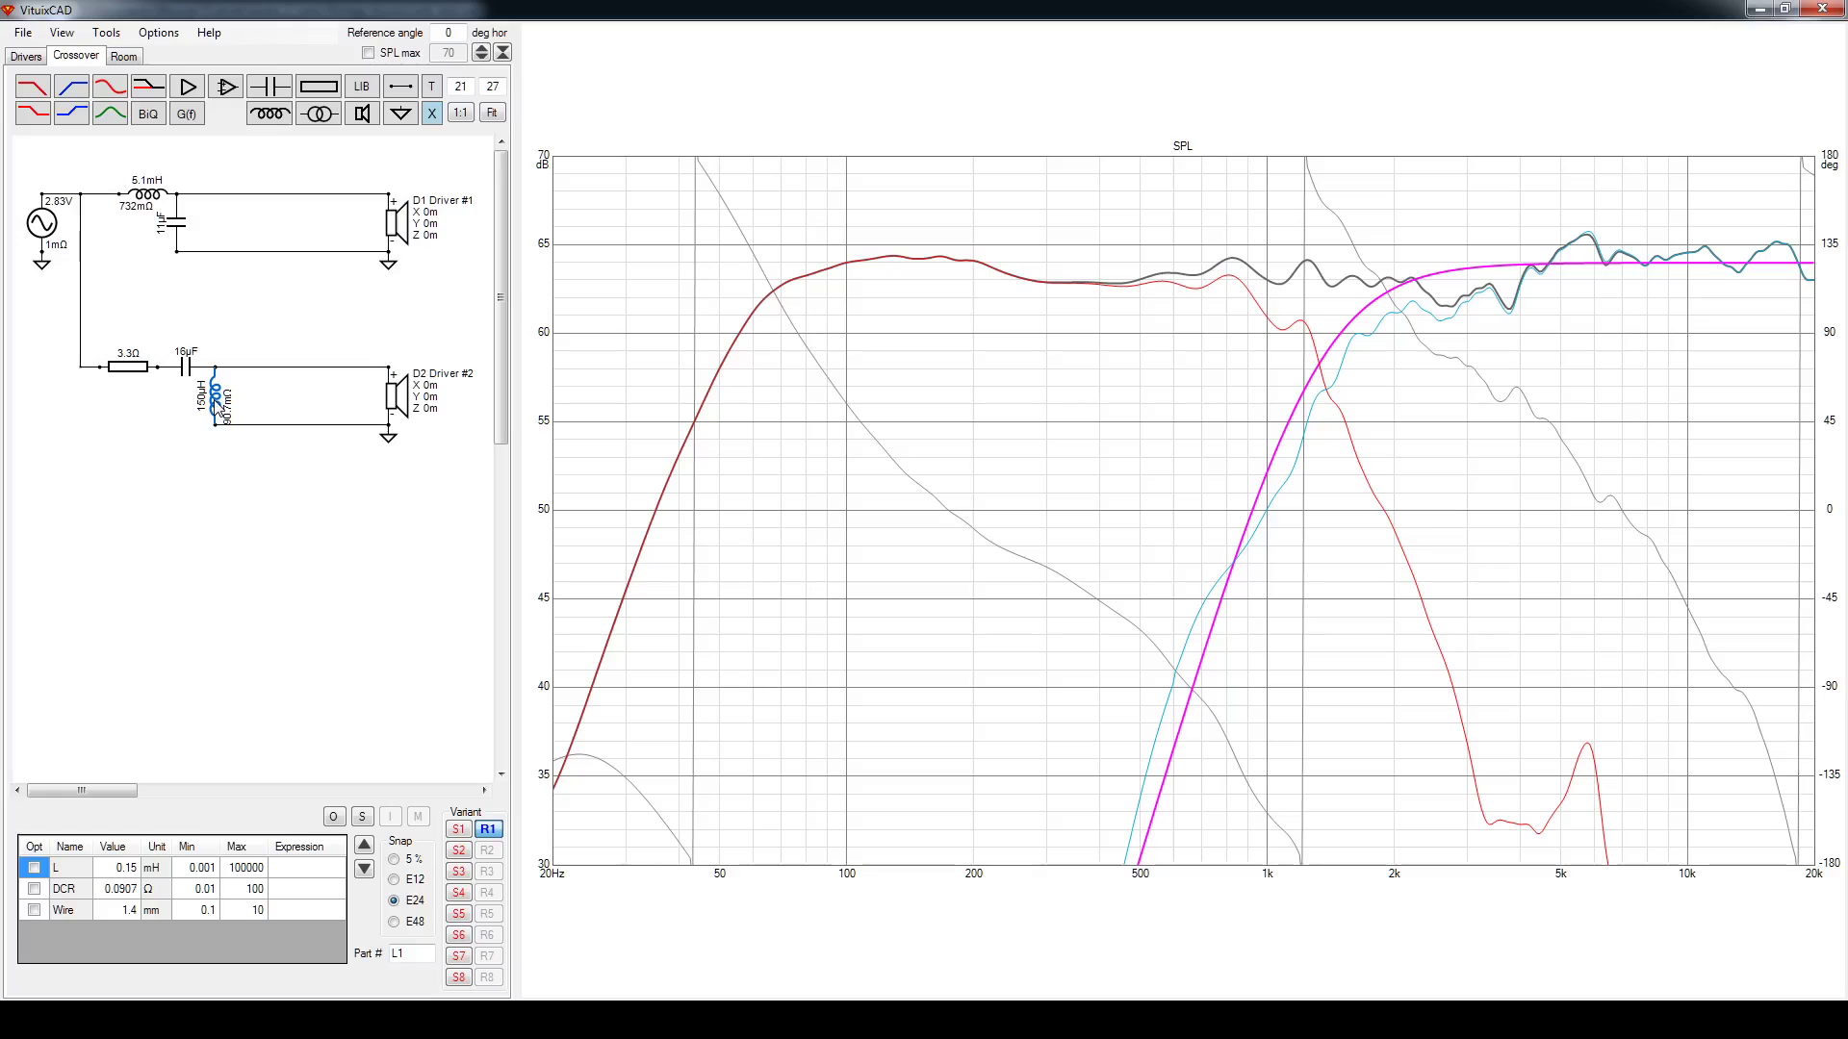
{"action": "scroll", "coordinate": [217, 408], "scroll_direction": "up", "scroll_amount": 2}
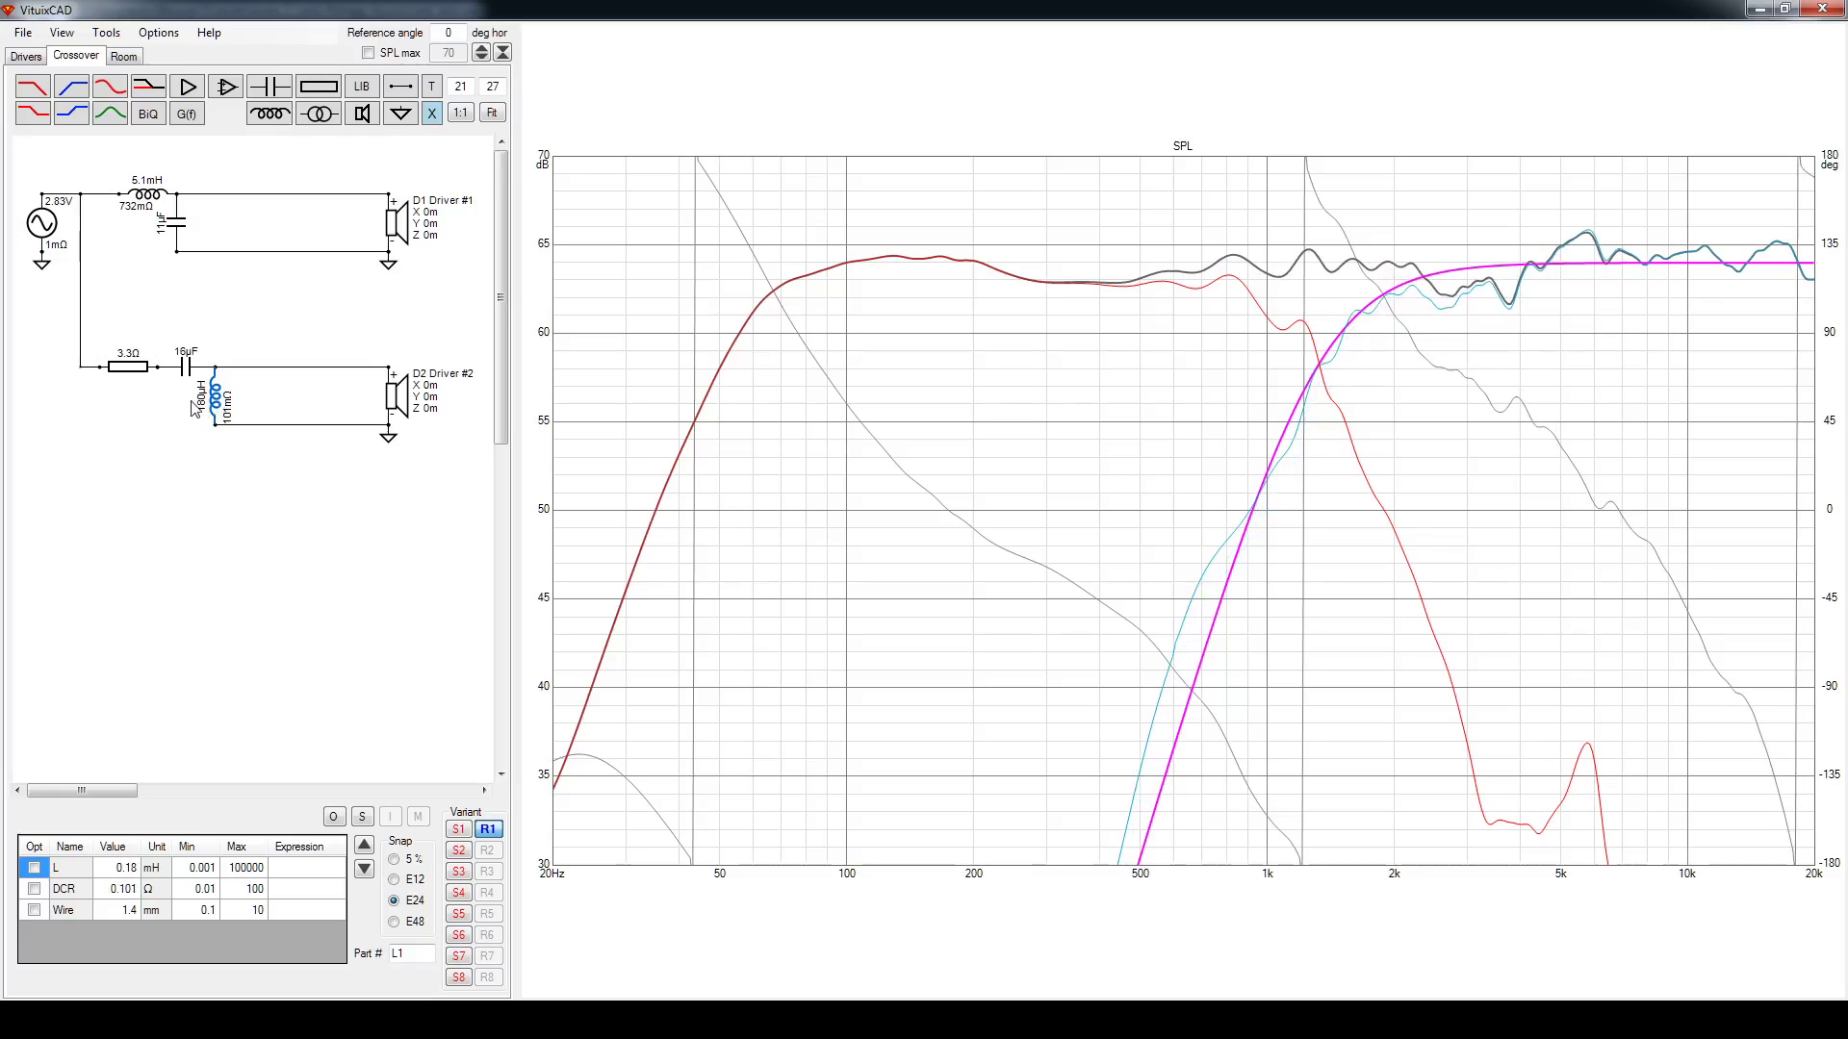
{"action": "left_click", "coordinate": [135, 368]}
{"action": "scroll", "coordinate": [138, 371], "scroll_direction": "up", "scroll_amount": 2}
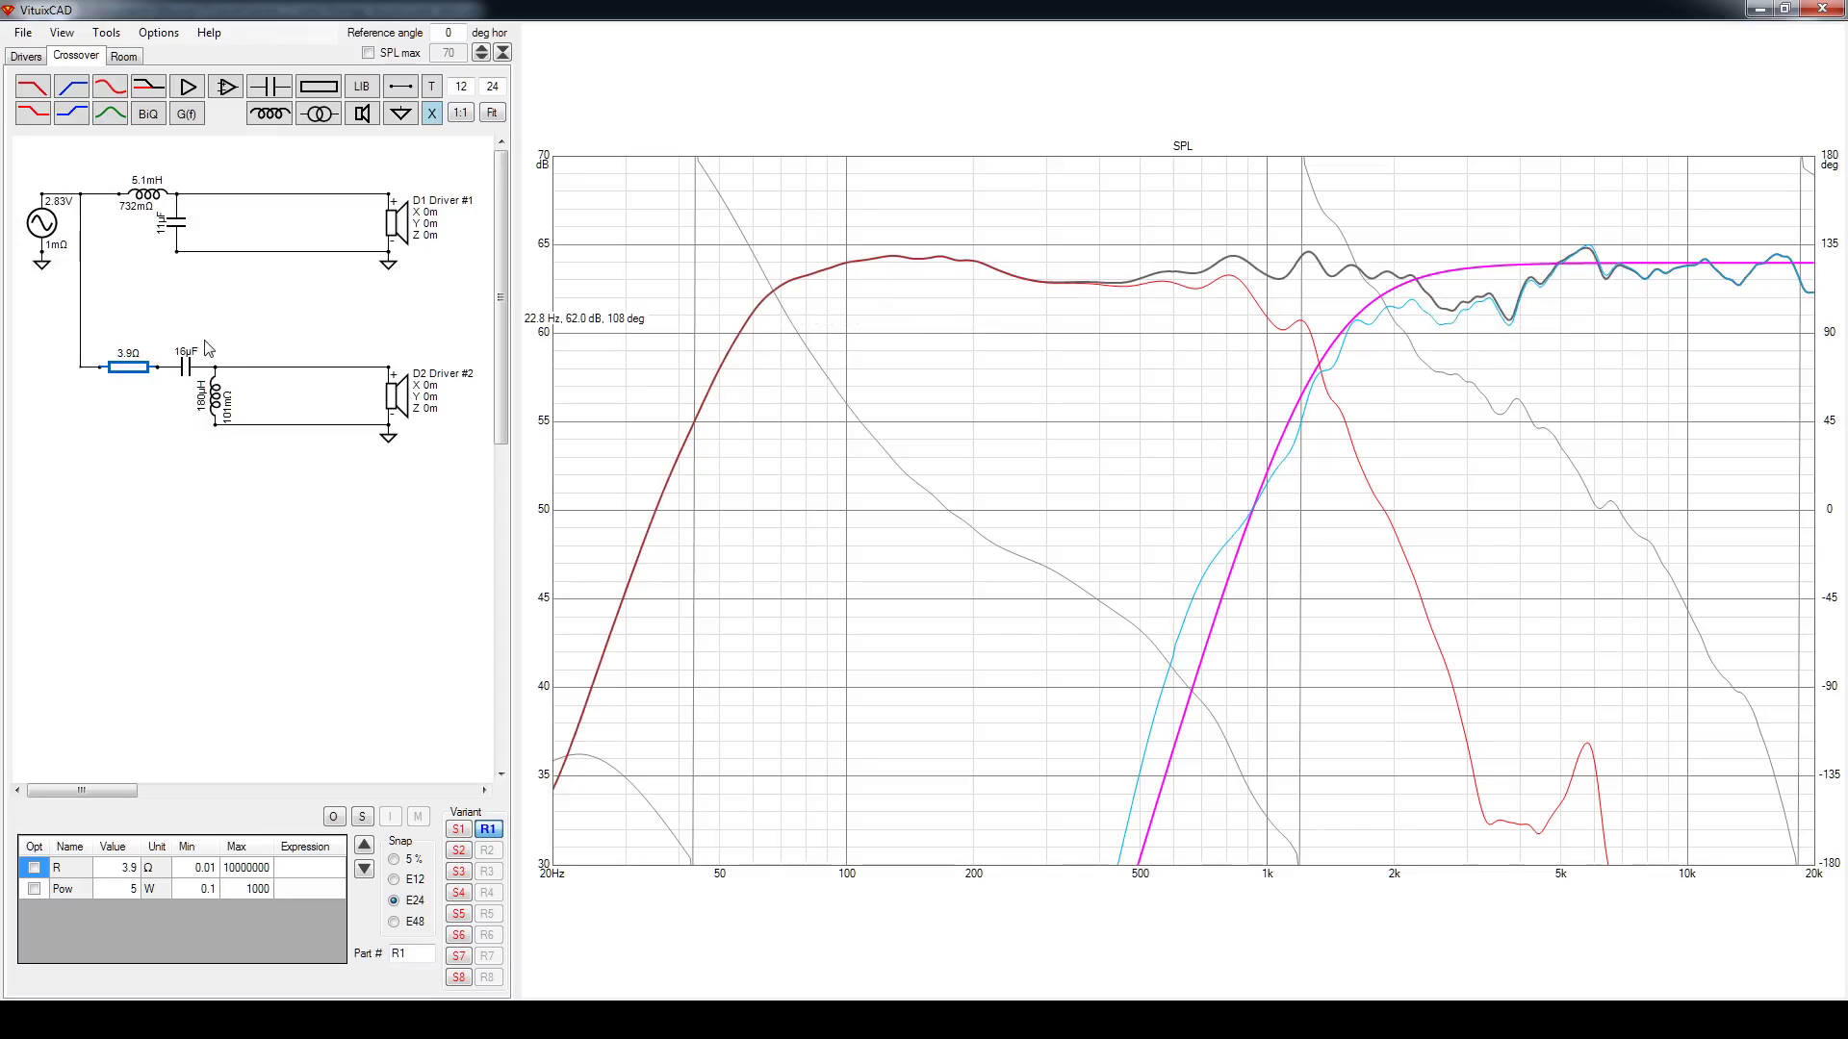
Bring back the overview of all graphs and examine the phase and impedance curves
{"action": "double_click", "coordinate": [1130, 330]}
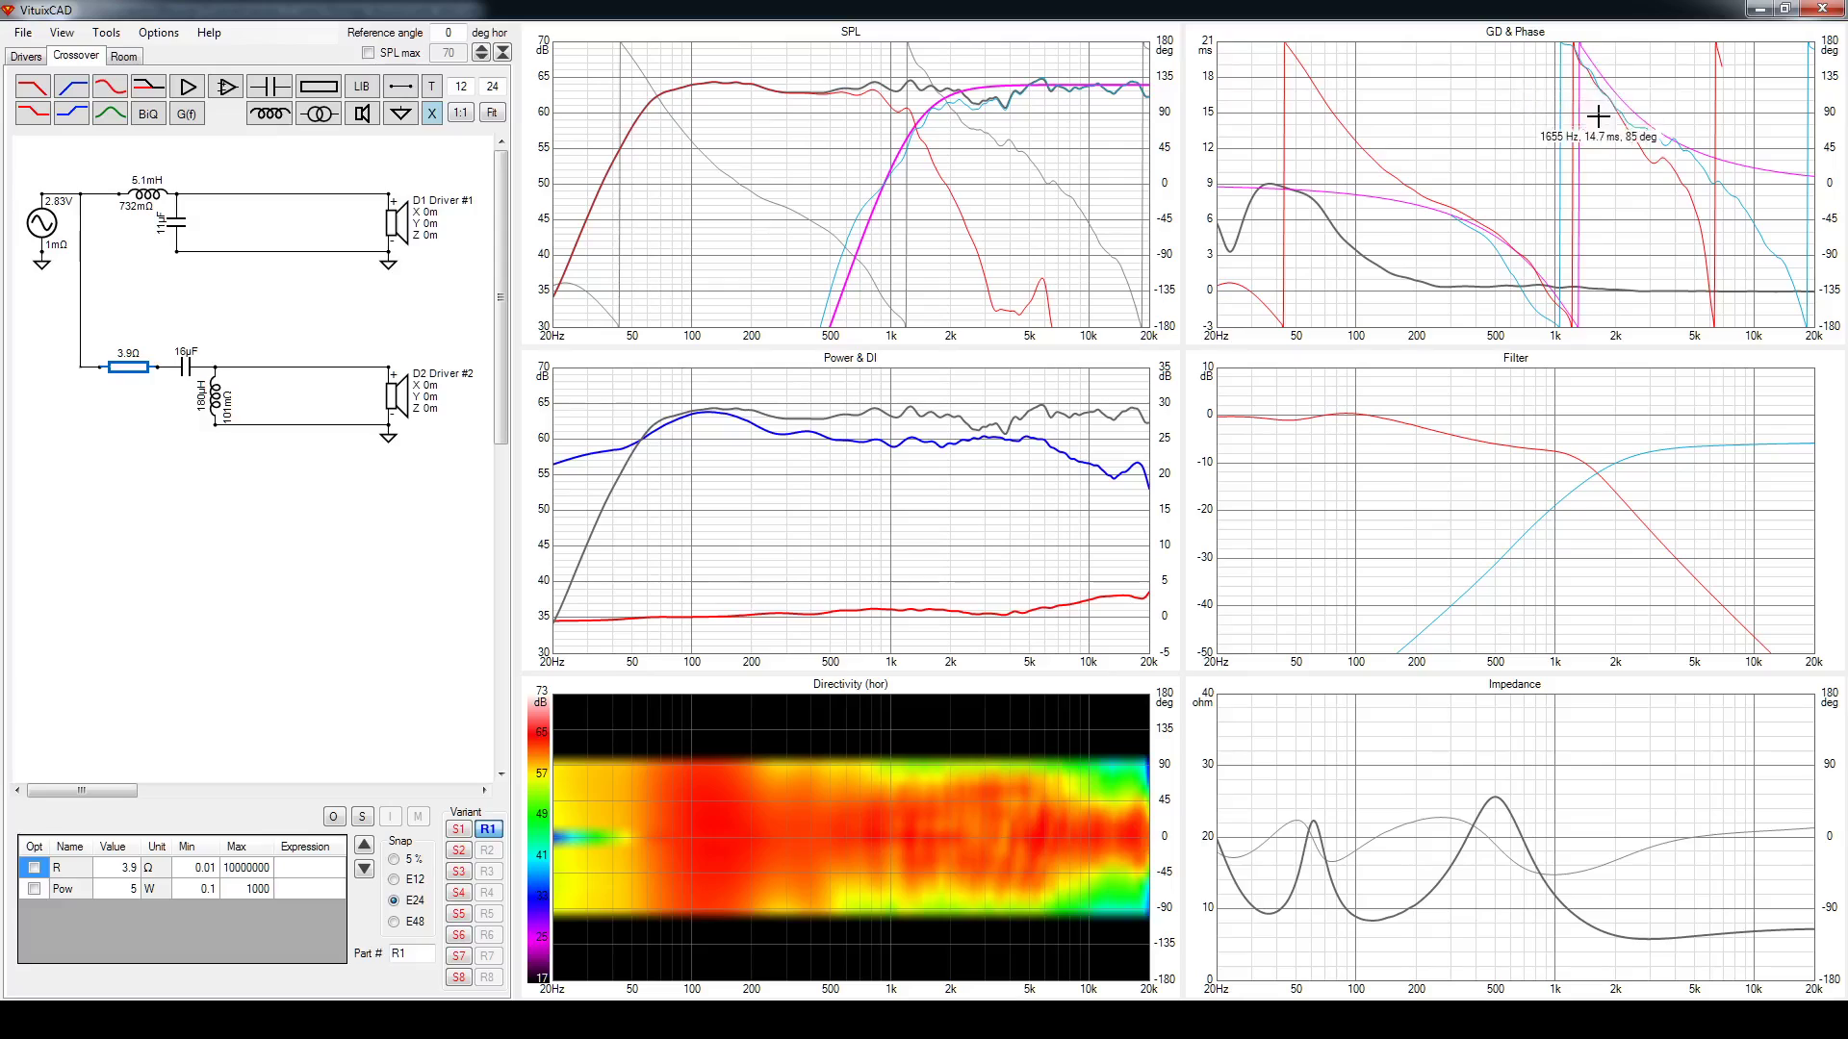
{"action": "double_click", "coordinate": [1511, 914]}
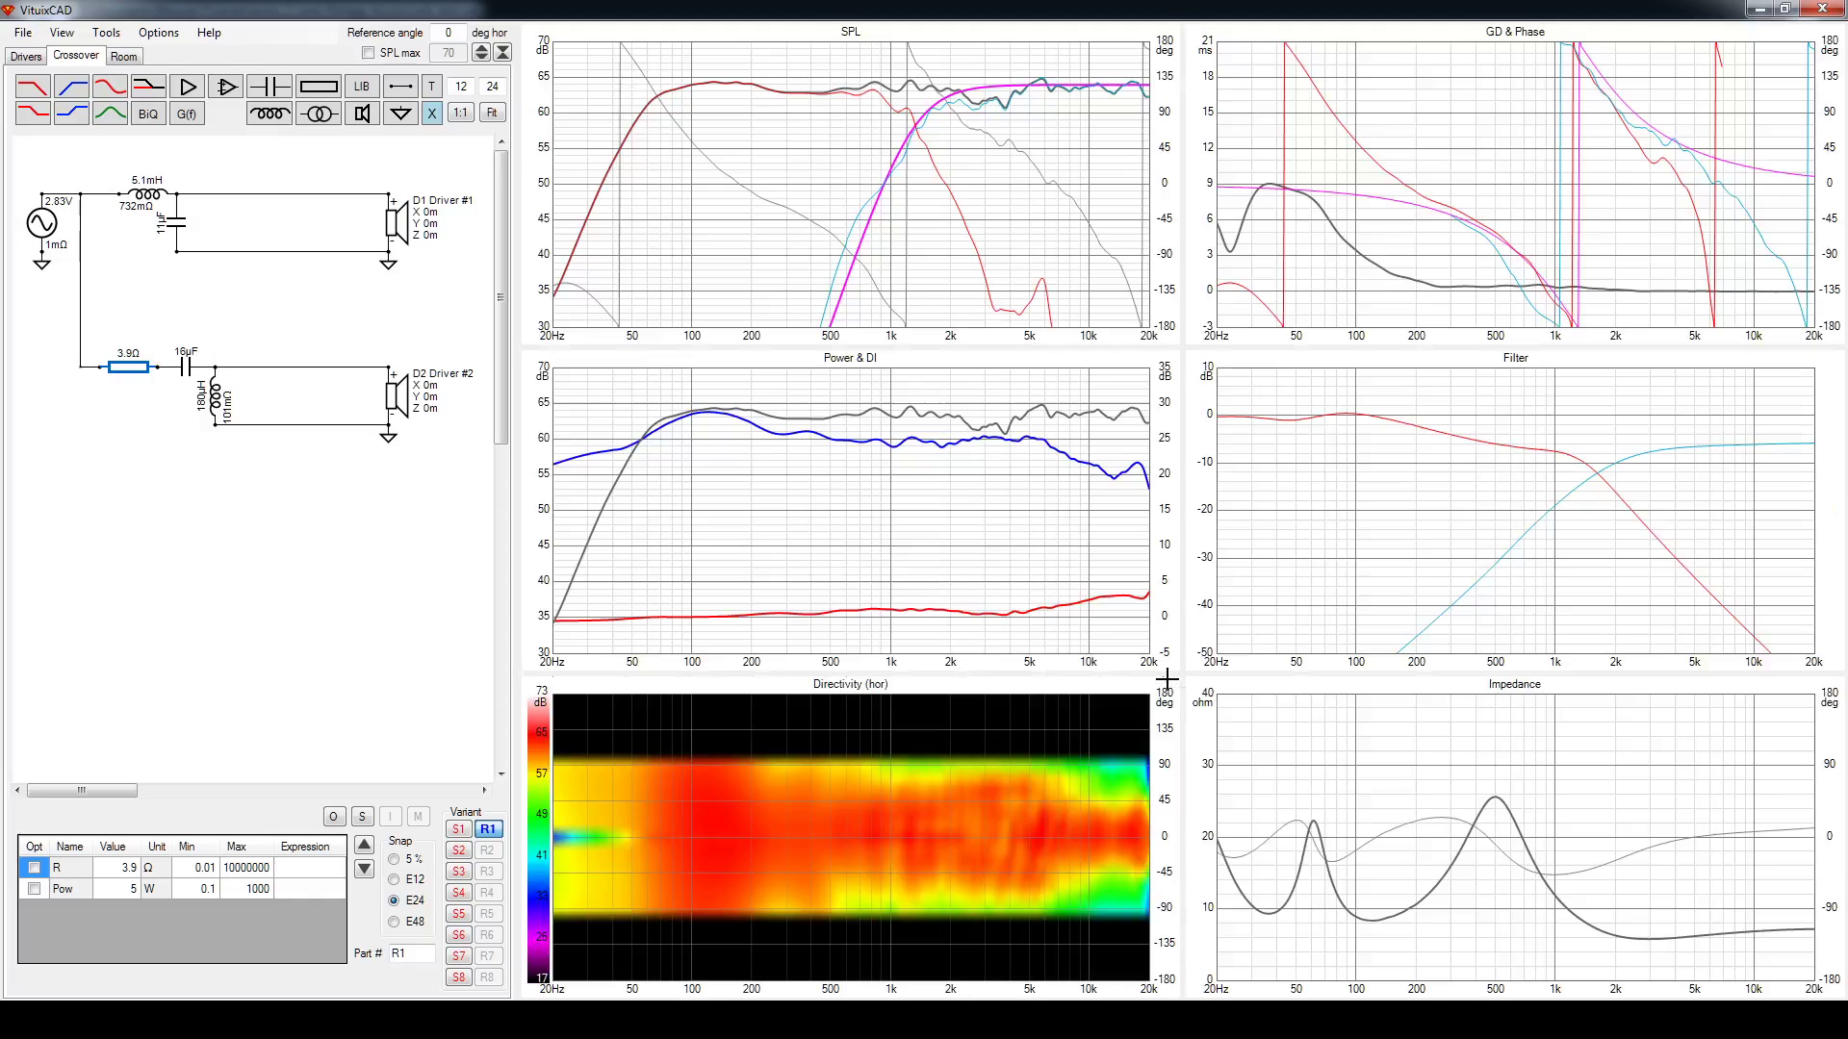
{"action": "double_click", "coordinate": [1167, 680]}
Place a 10 µF capacitor and a 0.01 Ω resistor in series above D1's series inductor
{"action": "left_click", "coordinate": [151, 198]}
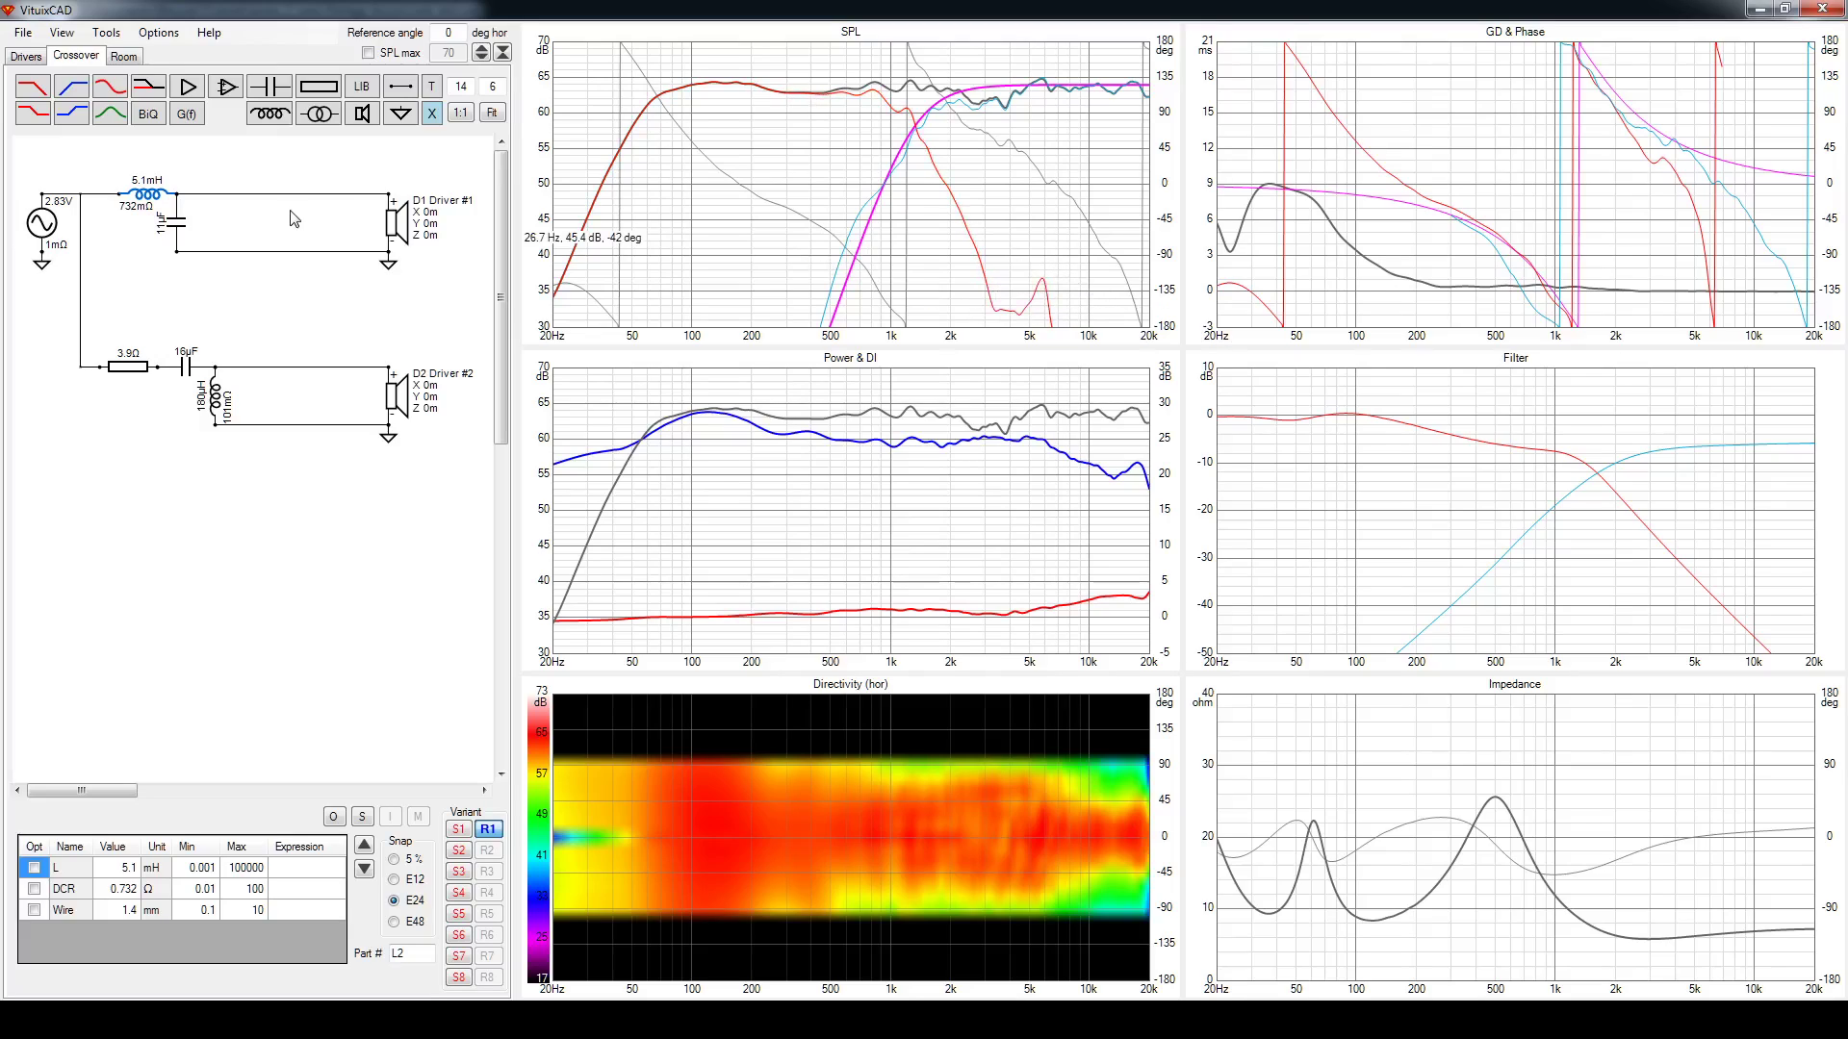
{"action": "left_click", "coordinate": [269, 86]}
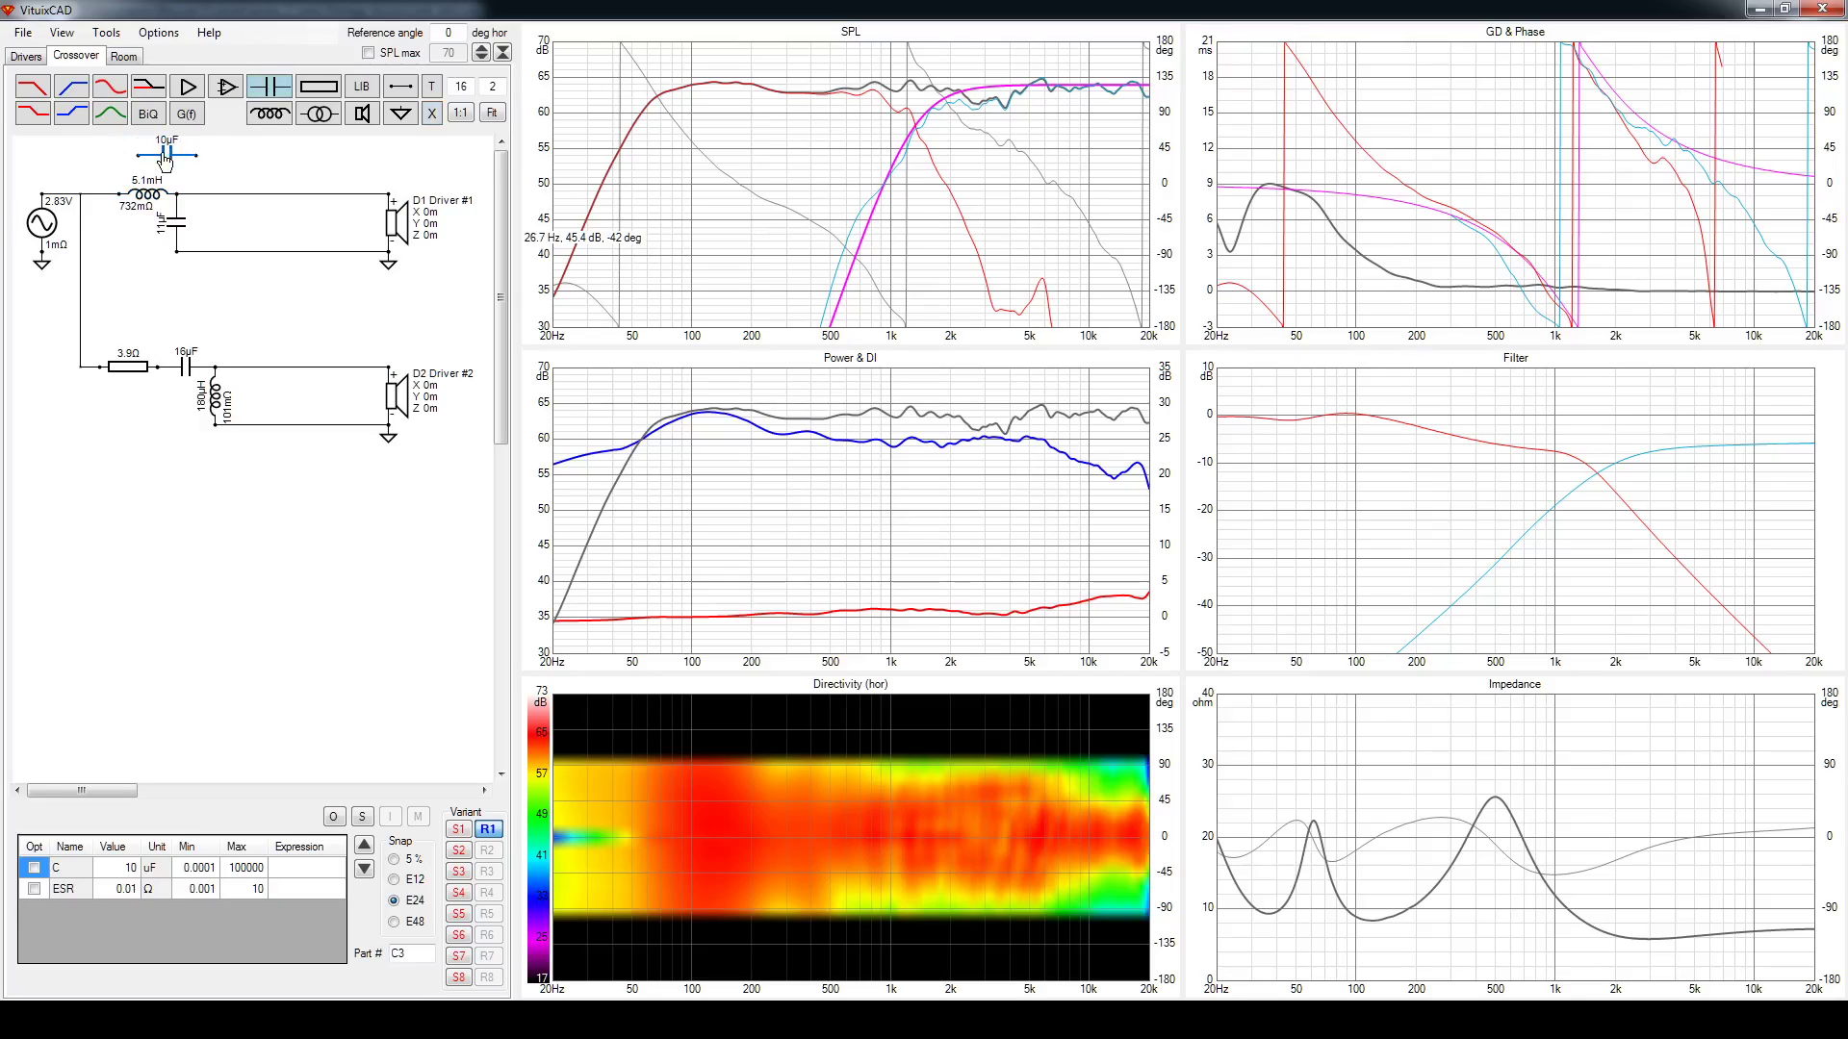
{"action": "left_click", "coordinate": [149, 156]}
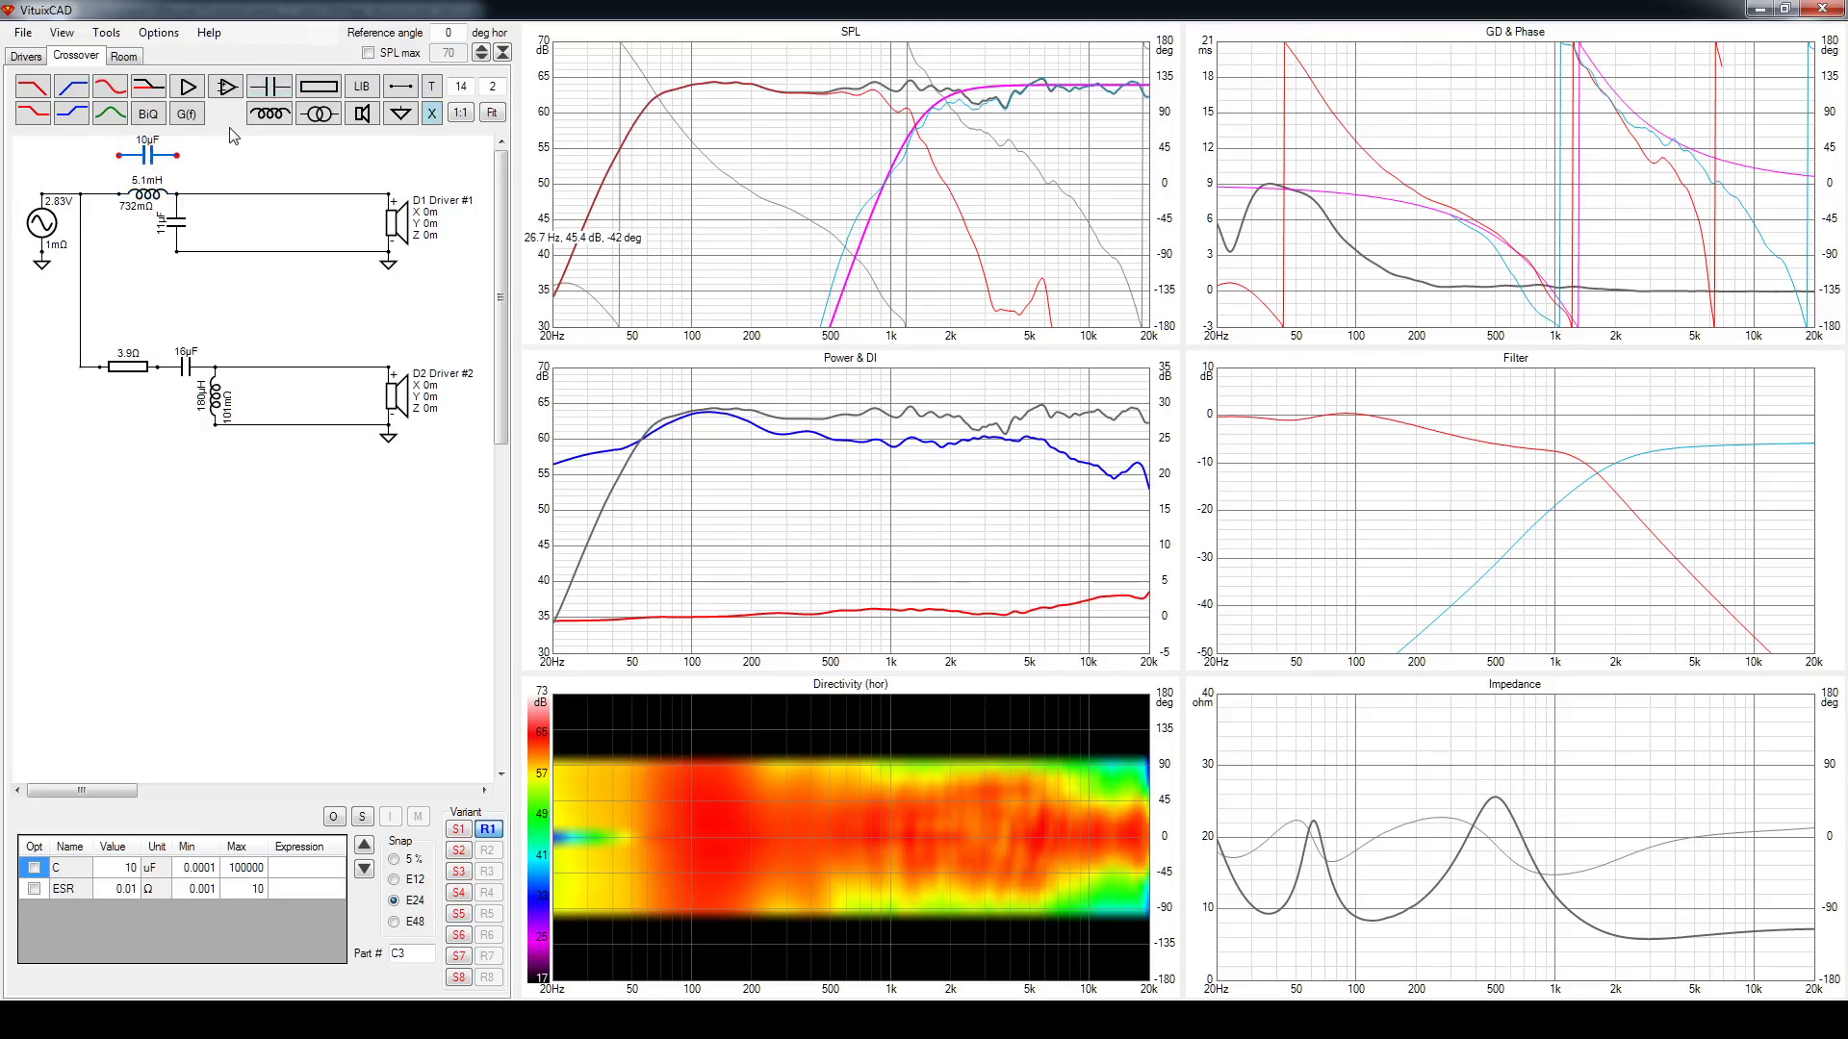
{"action": "left_click", "coordinate": [317, 86]}
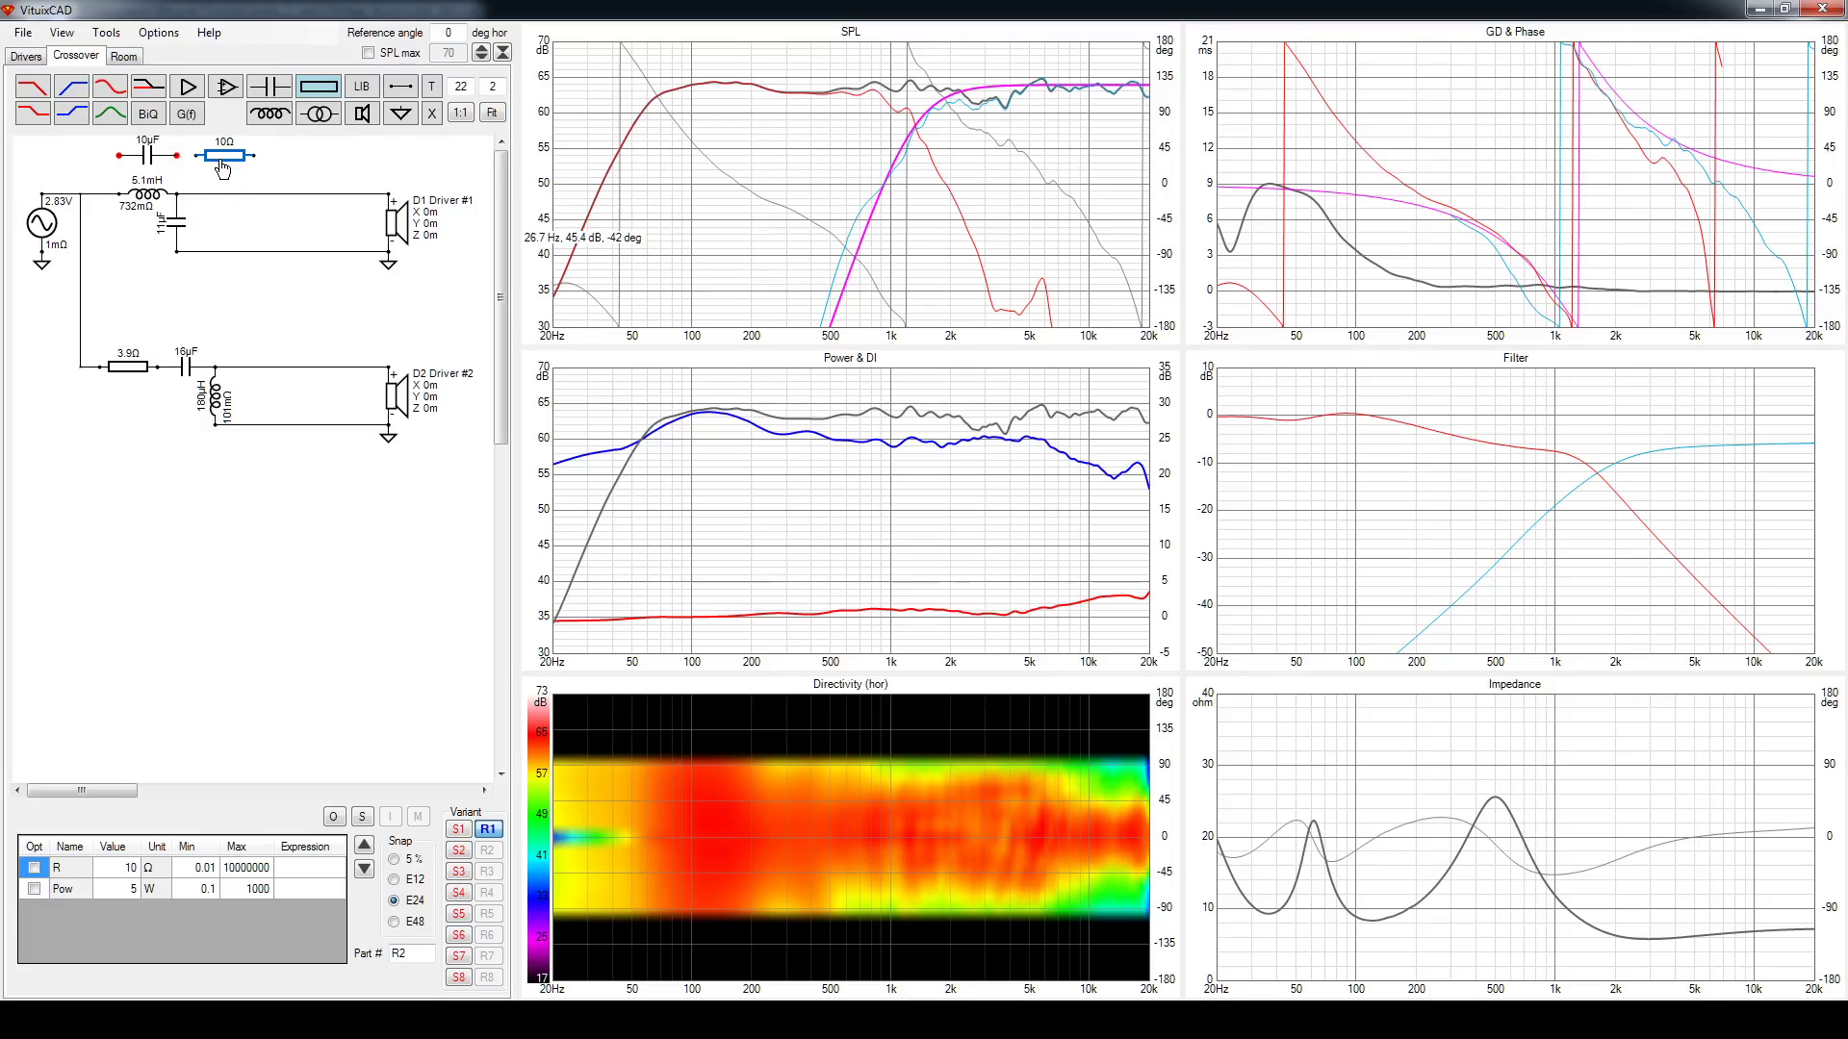
{"action": "left_click", "coordinate": [213, 171]}
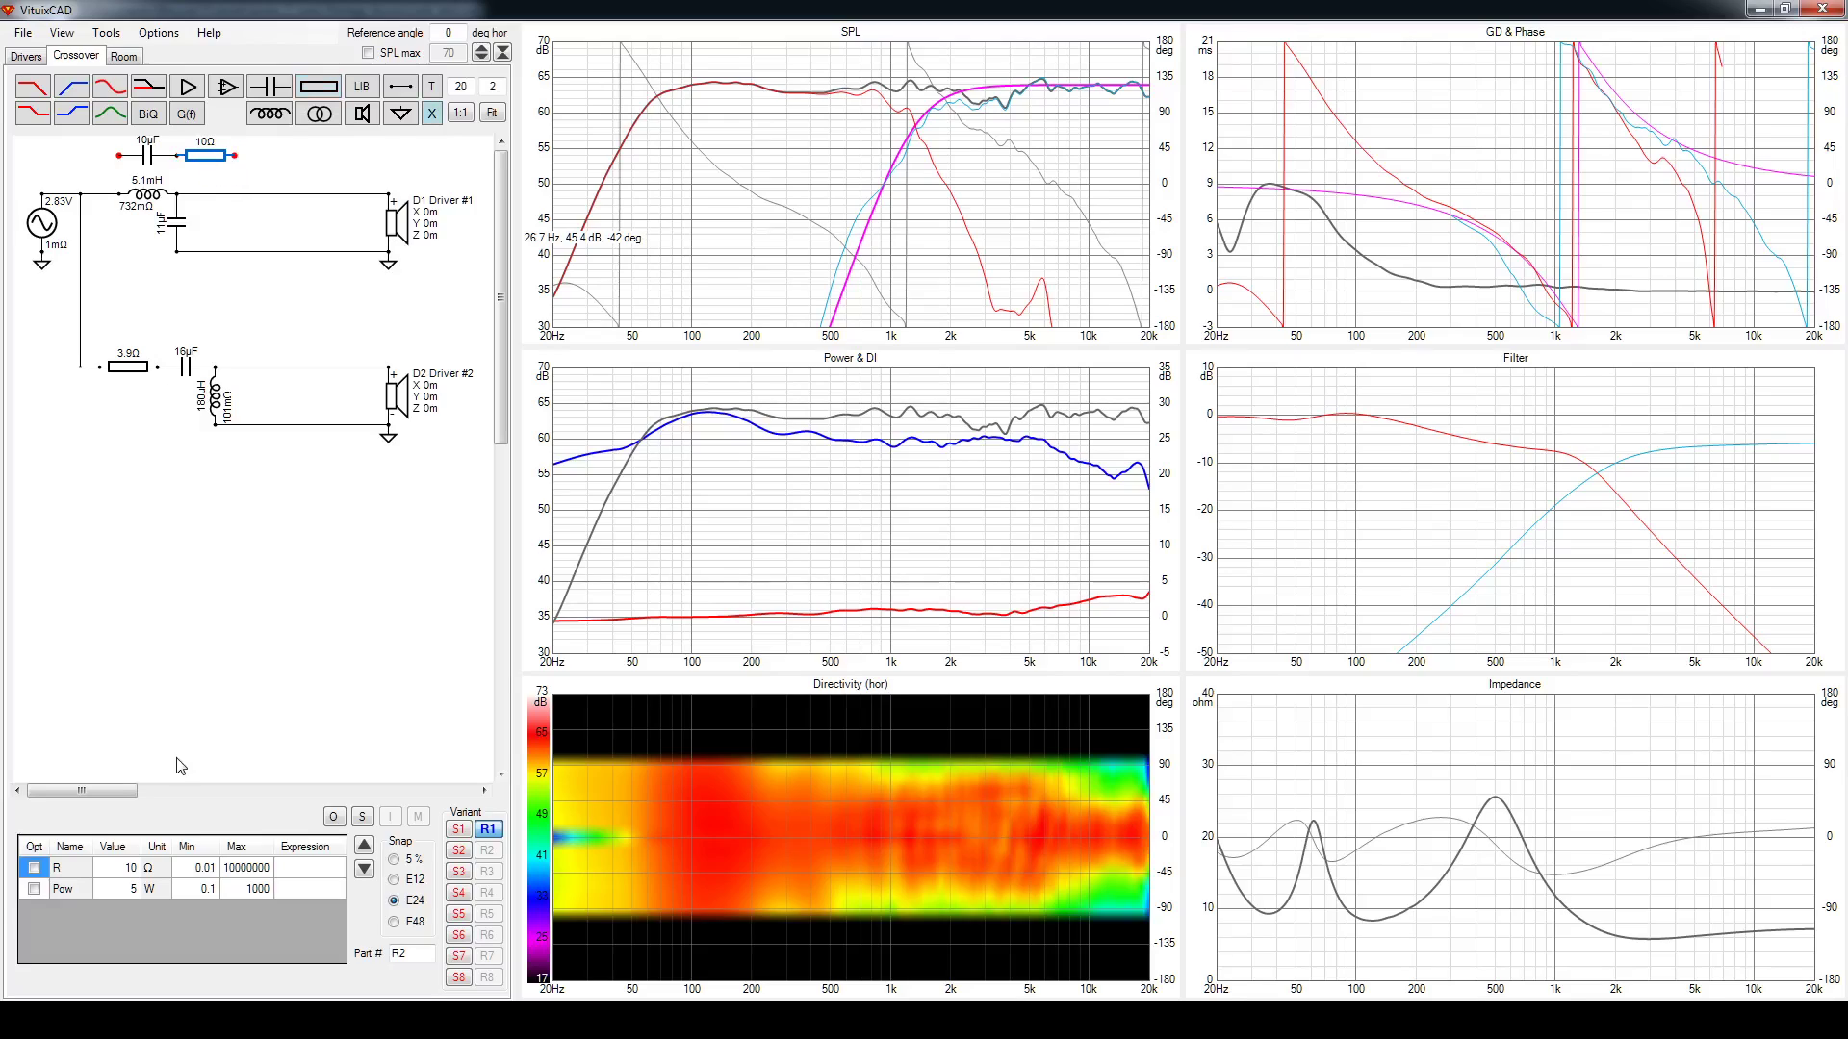
{"action": "left_click", "coordinate": [122, 872]}
{"action": "type", "text": "0.01"}
{"action": "key", "text": "Return"}
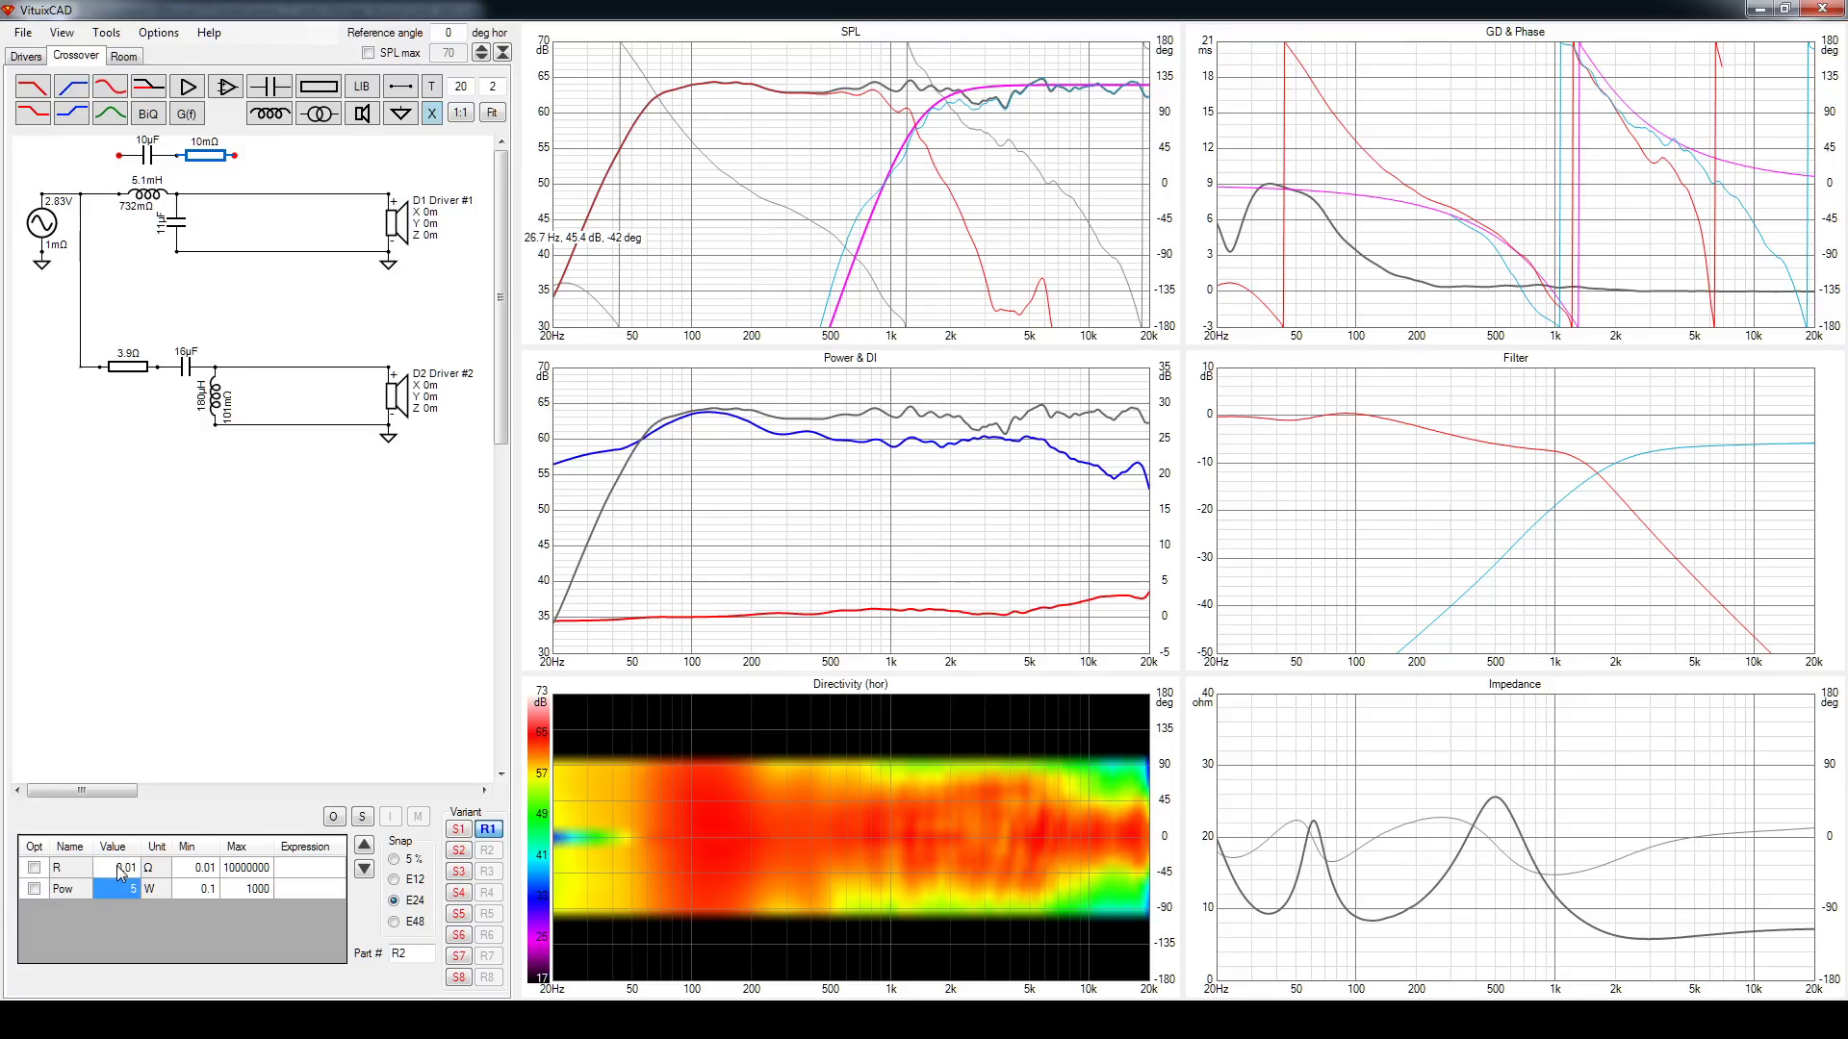
Wire the capacitor-resistor branch in parallel with D1's 5.1 mH series inductor
{"action": "left_click", "coordinate": [119, 155]}
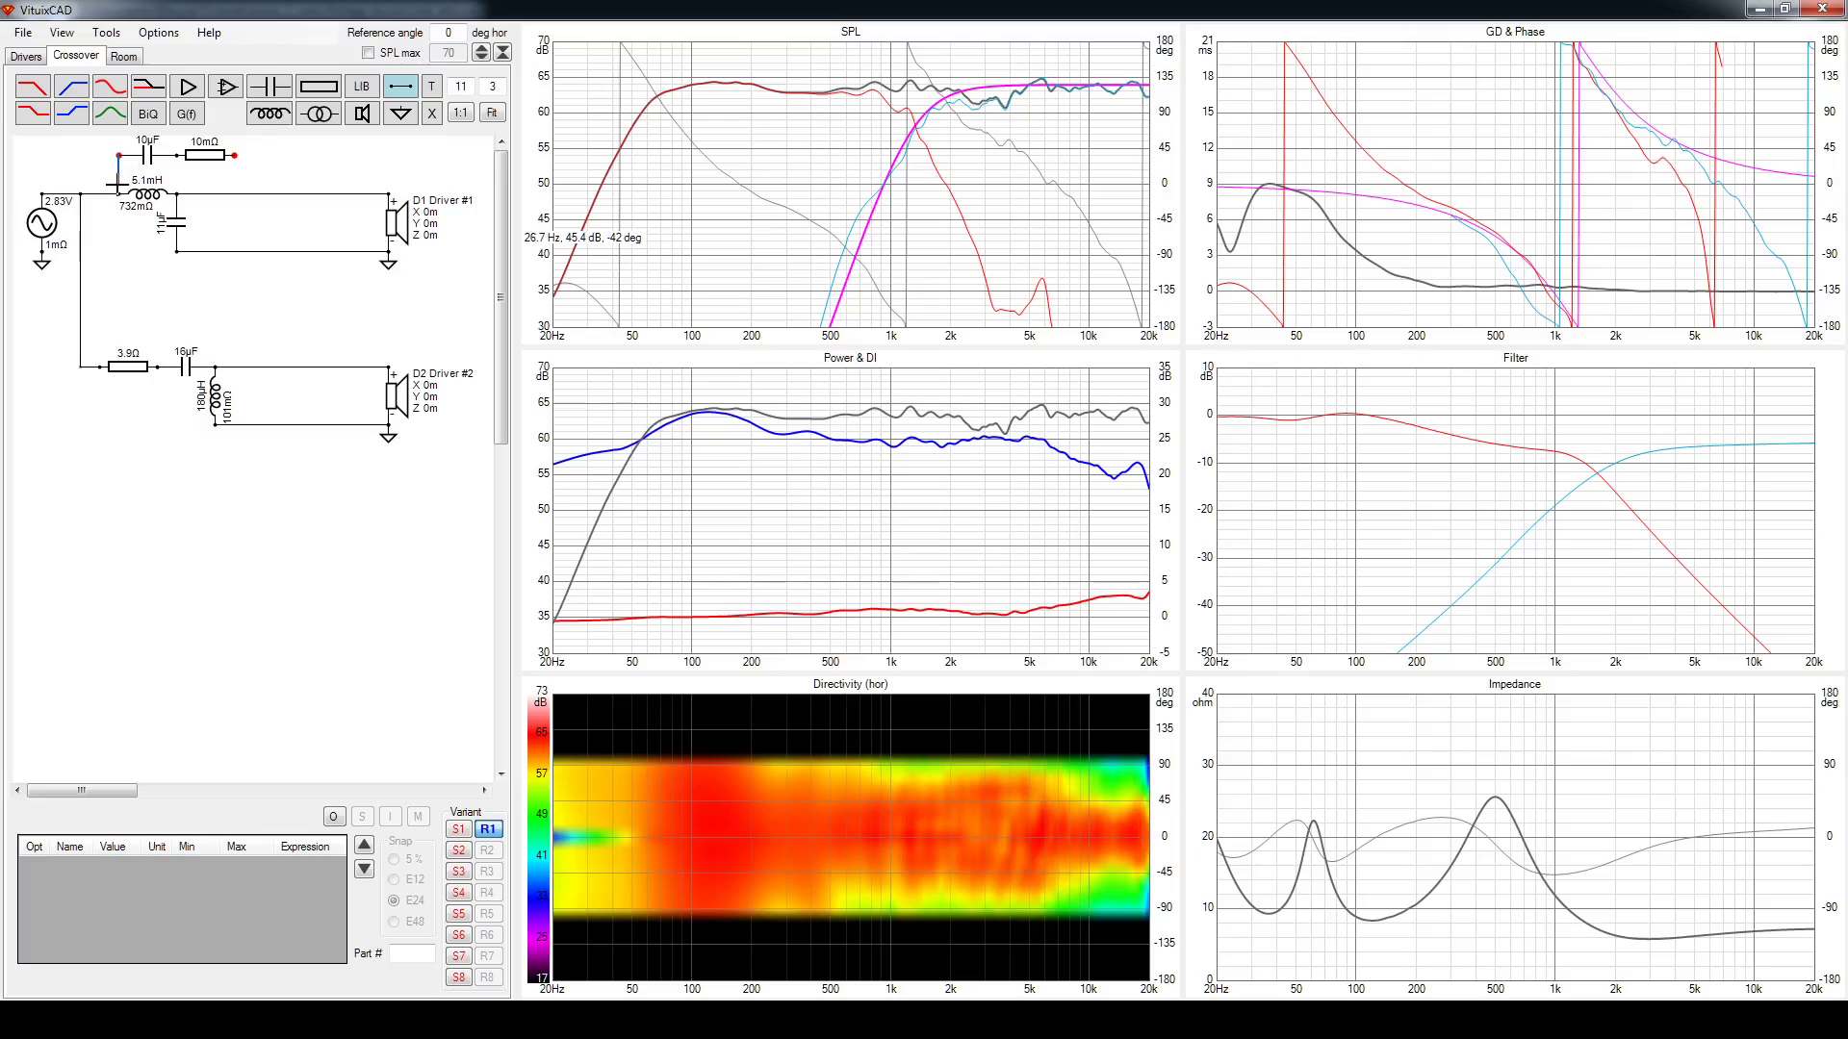
{"action": "left_click", "coordinate": [118, 193]}
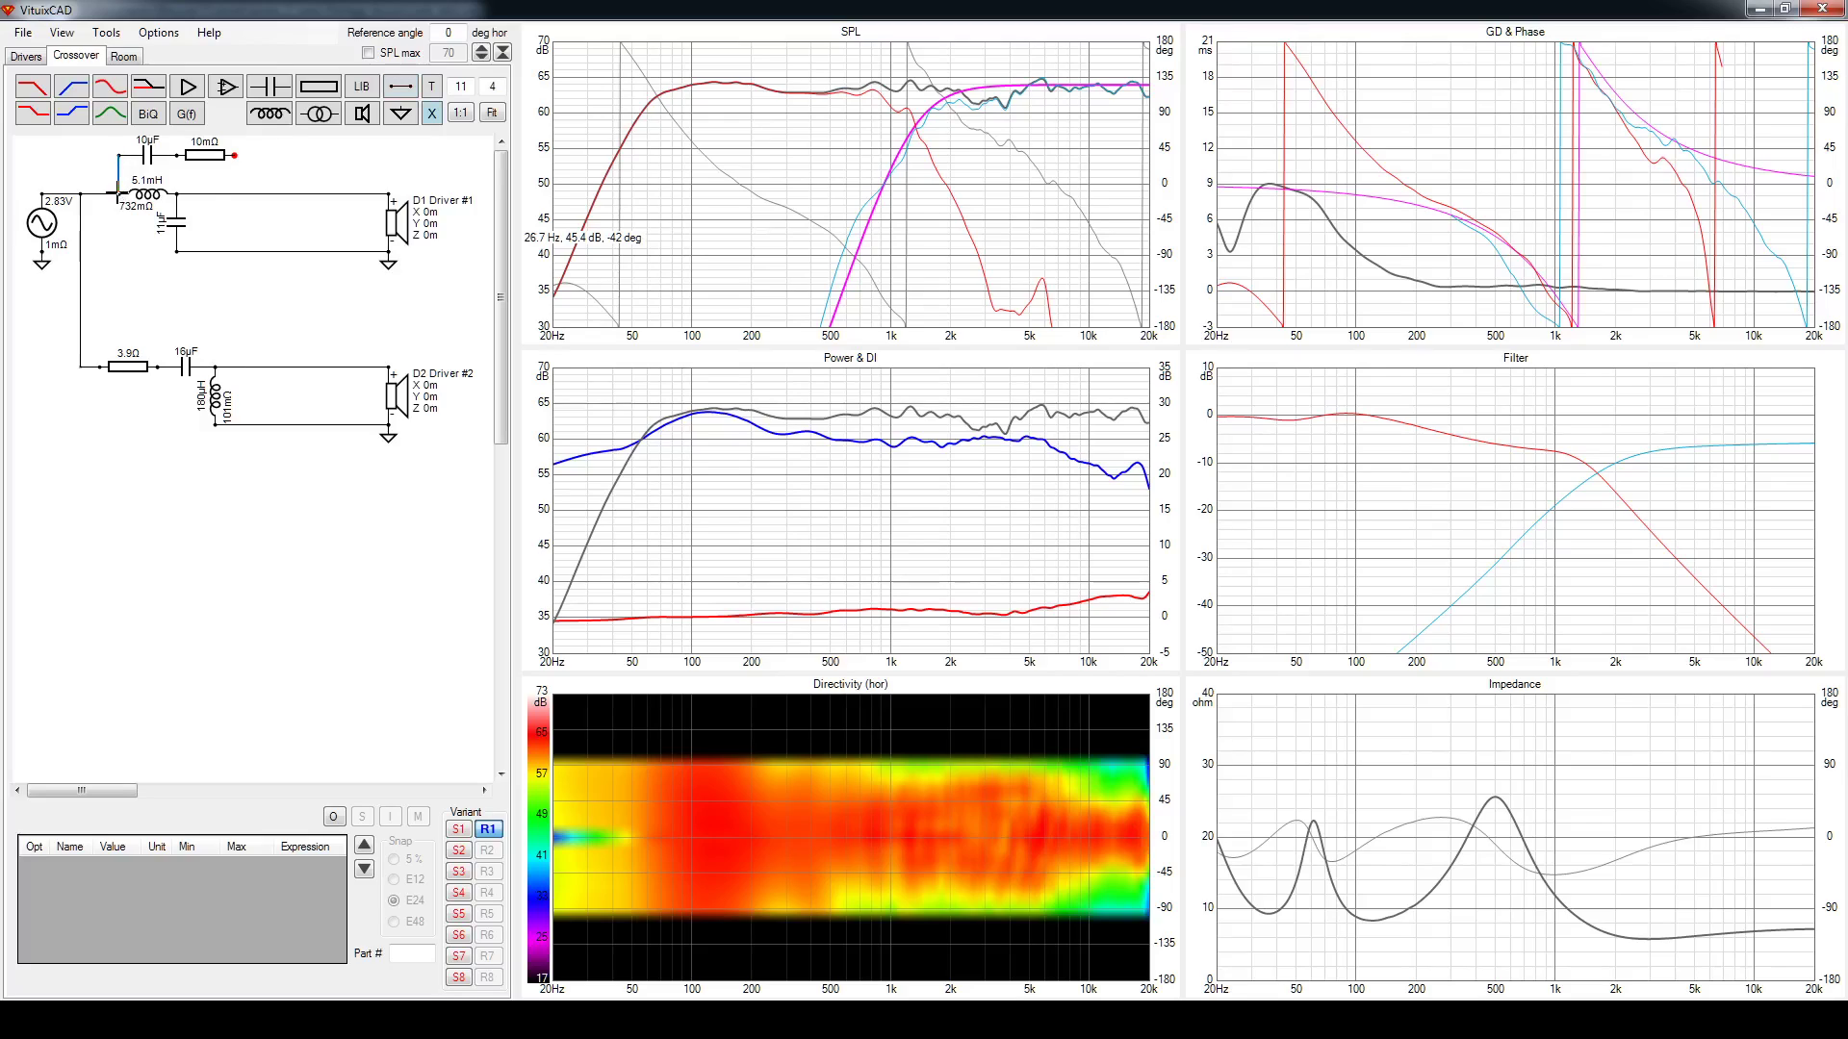
{"action": "left_click", "coordinate": [234, 155]}
{"action": "left_click", "coordinate": [176, 174]}
{"action": "left_click", "coordinate": [177, 193]}
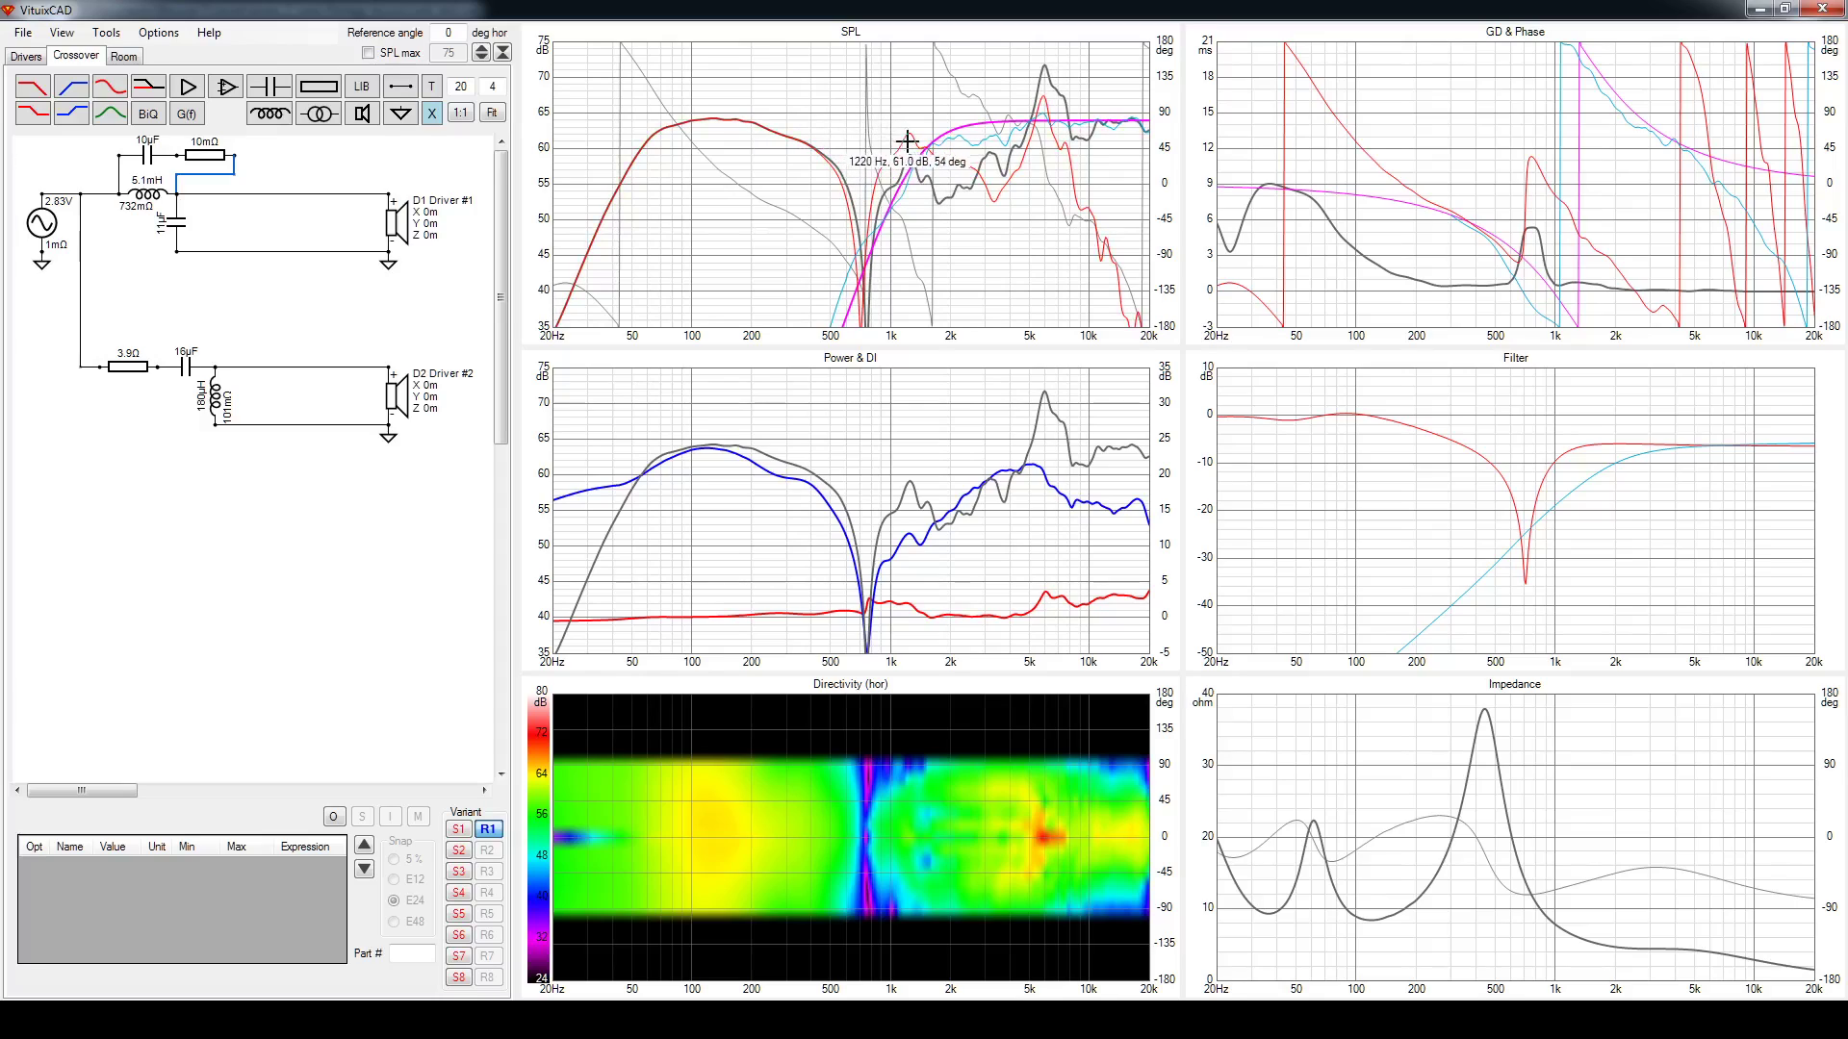
Lower the capacitor across D1's series inductor step by step, comparing values such as 1.5 and 4.3 µF, to 0.18 µF
{"action": "left_click", "coordinate": [154, 156]}
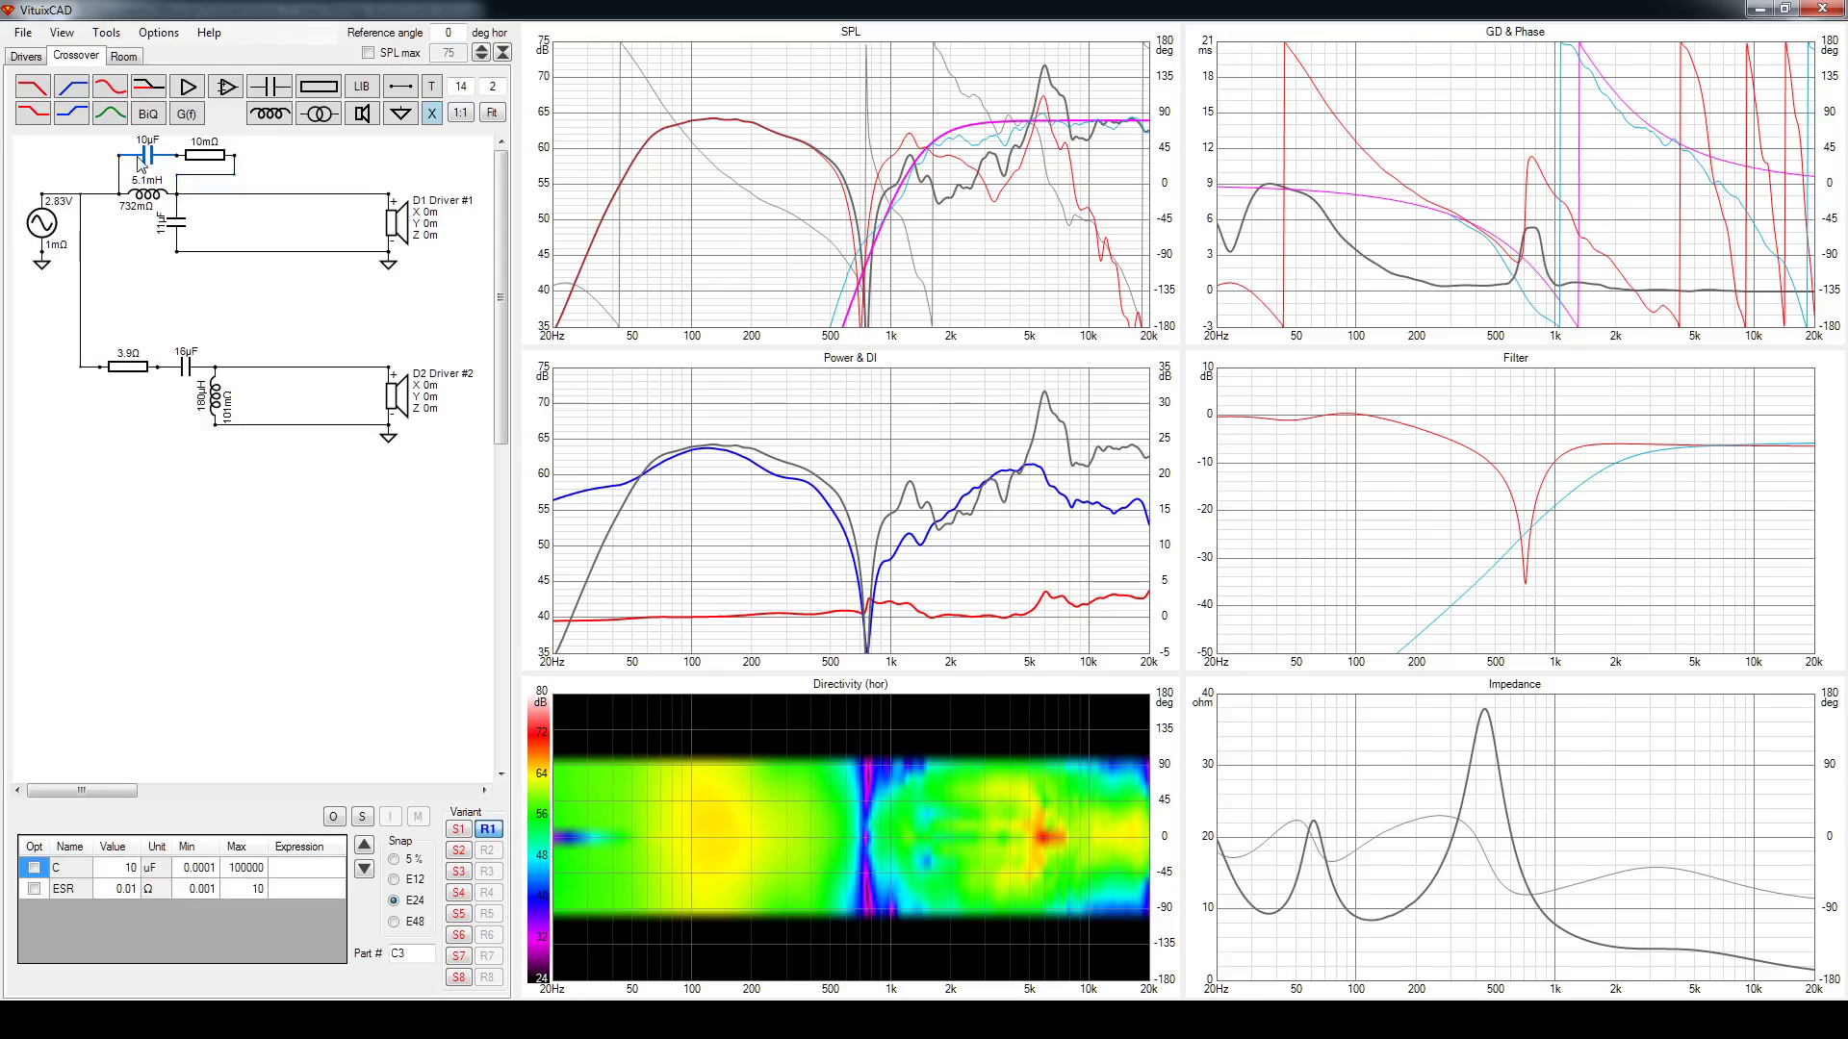
{"action": "scroll", "coordinate": [151, 159], "scroll_direction": "down", "scroll_amount": 5}
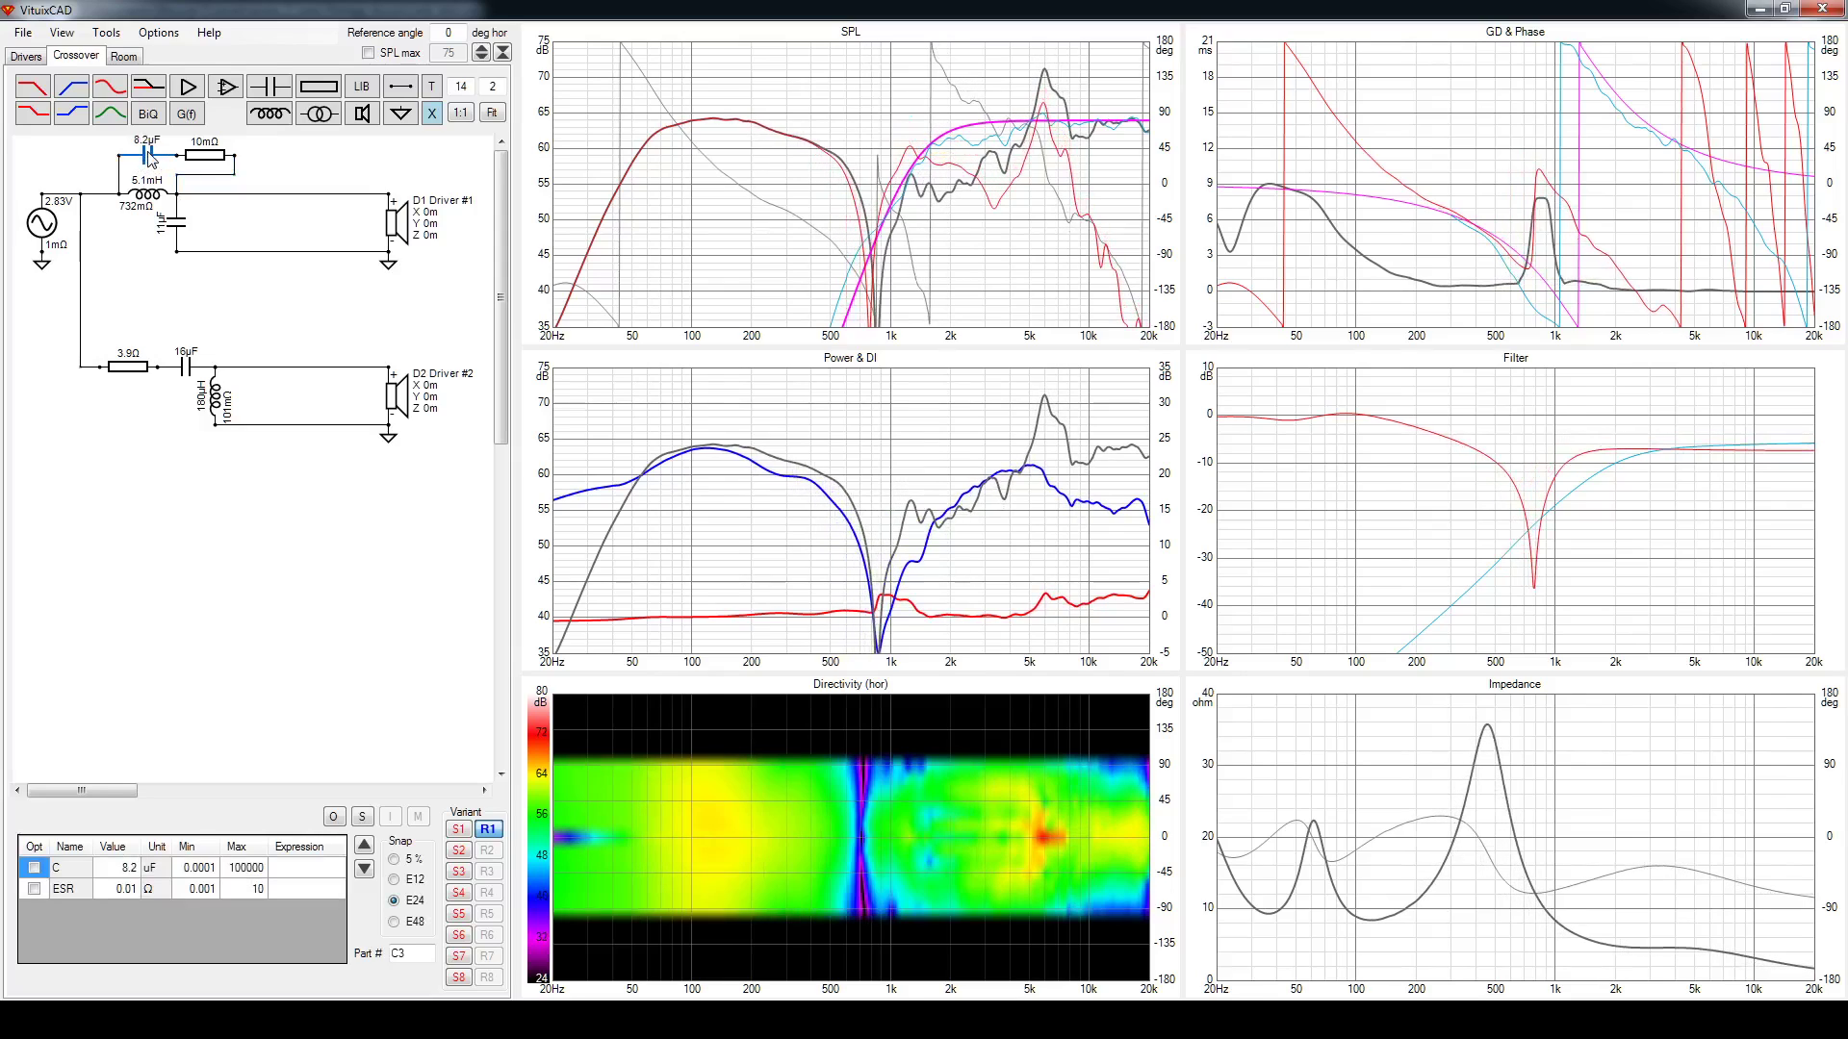
{"action": "scroll", "coordinate": [151, 159], "scroll_direction": "down", "scroll_amount": 6}
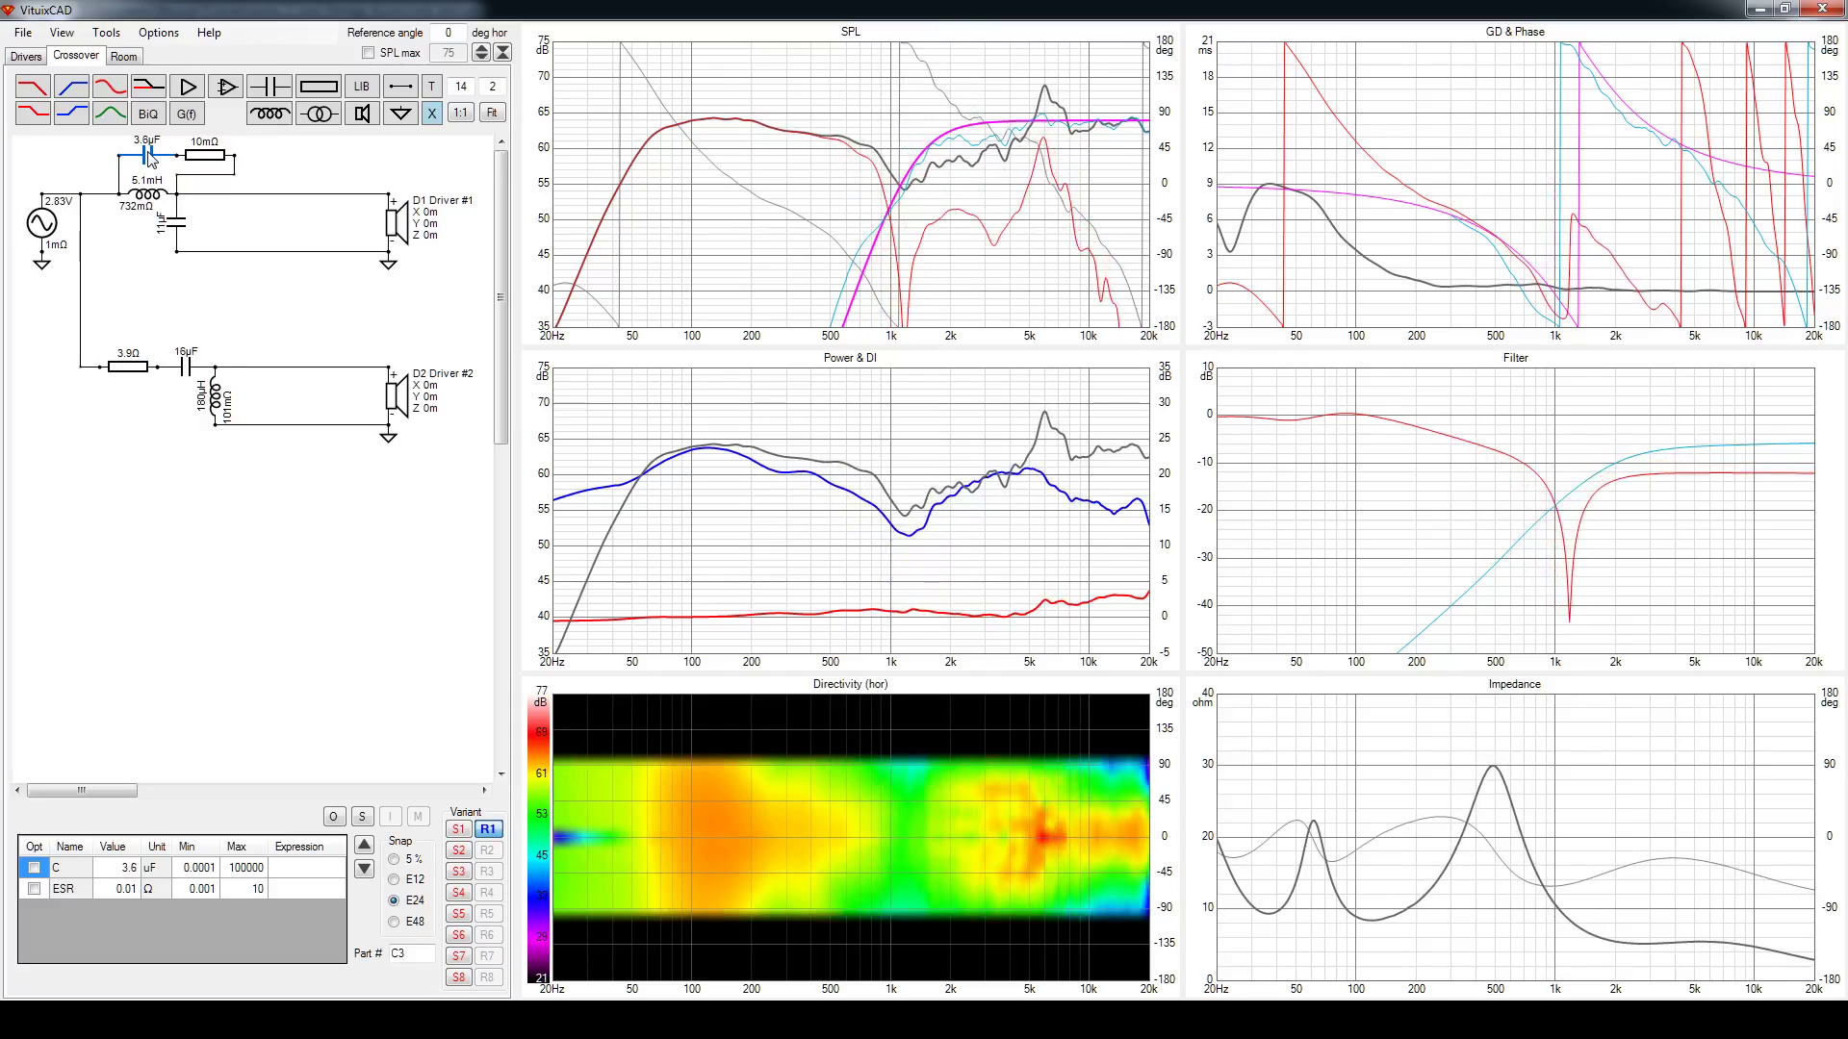
{"action": "scroll", "coordinate": [151, 159], "scroll_direction": "down", "scroll_amount": 9}
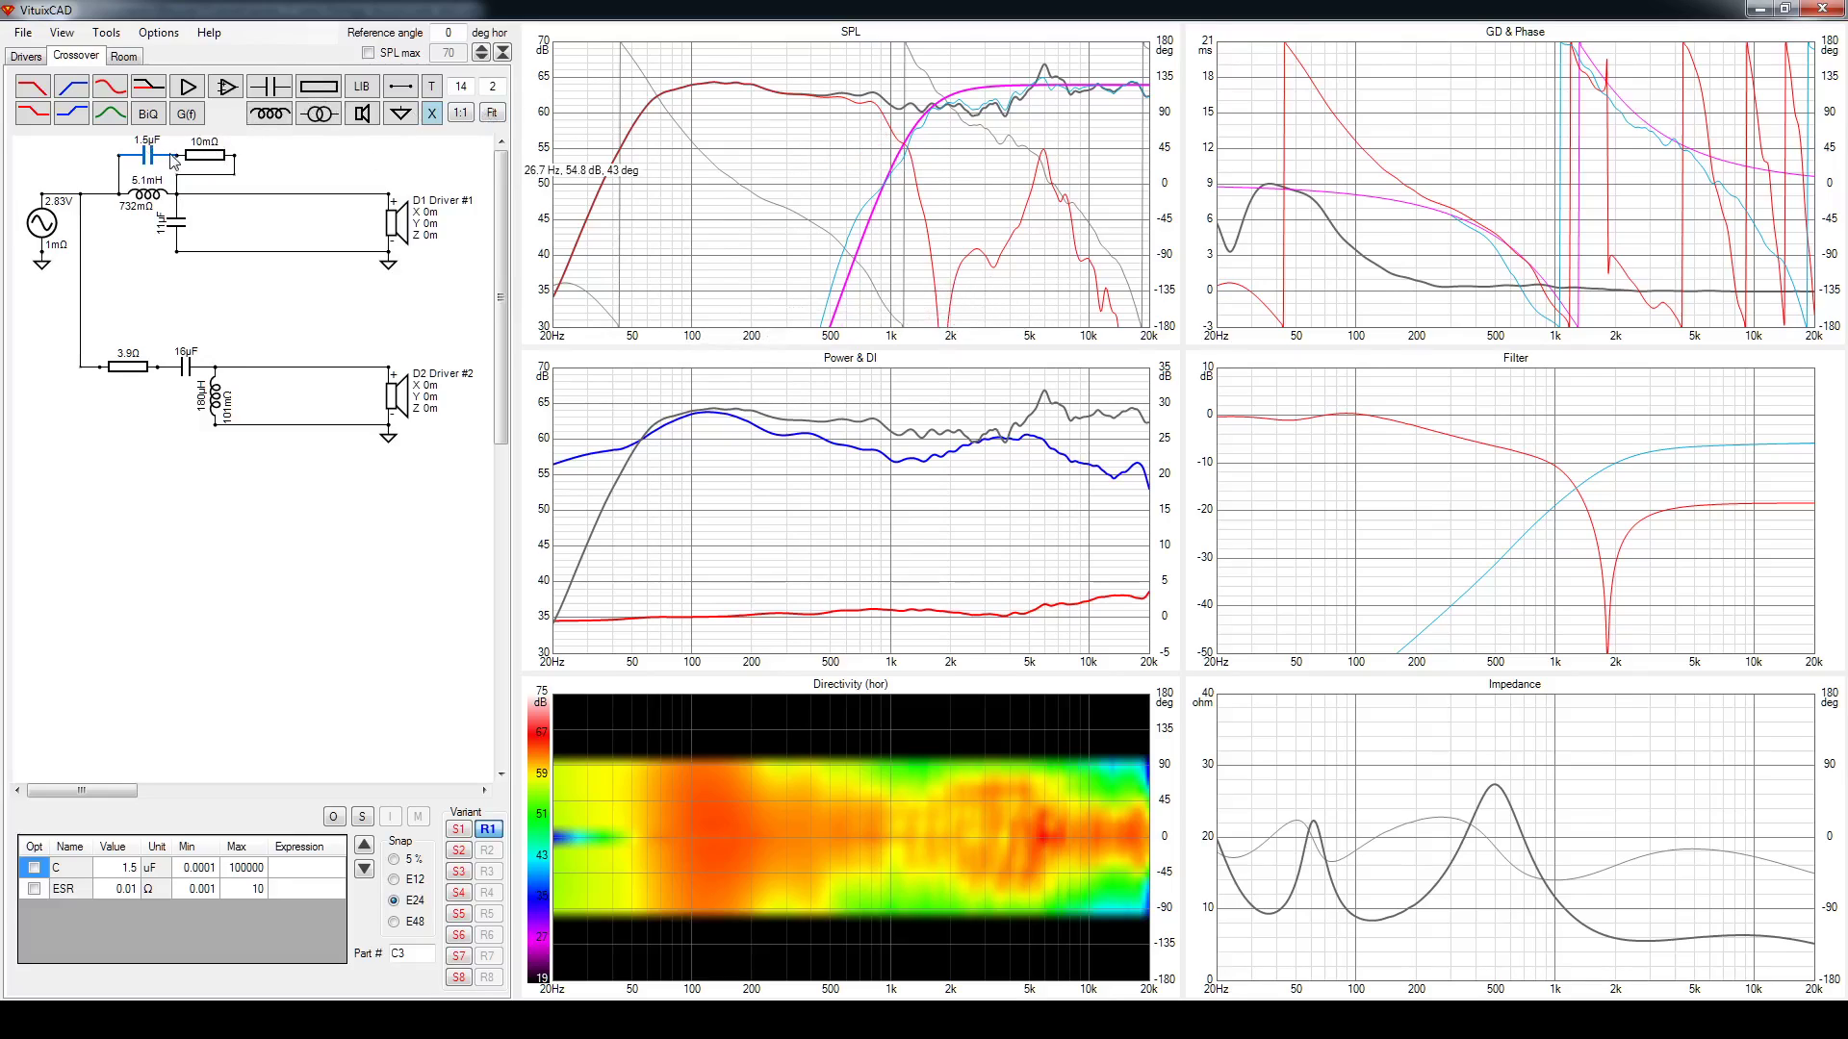
{"action": "scroll", "coordinate": [154, 161], "scroll_direction": "up", "scroll_amount": 11}
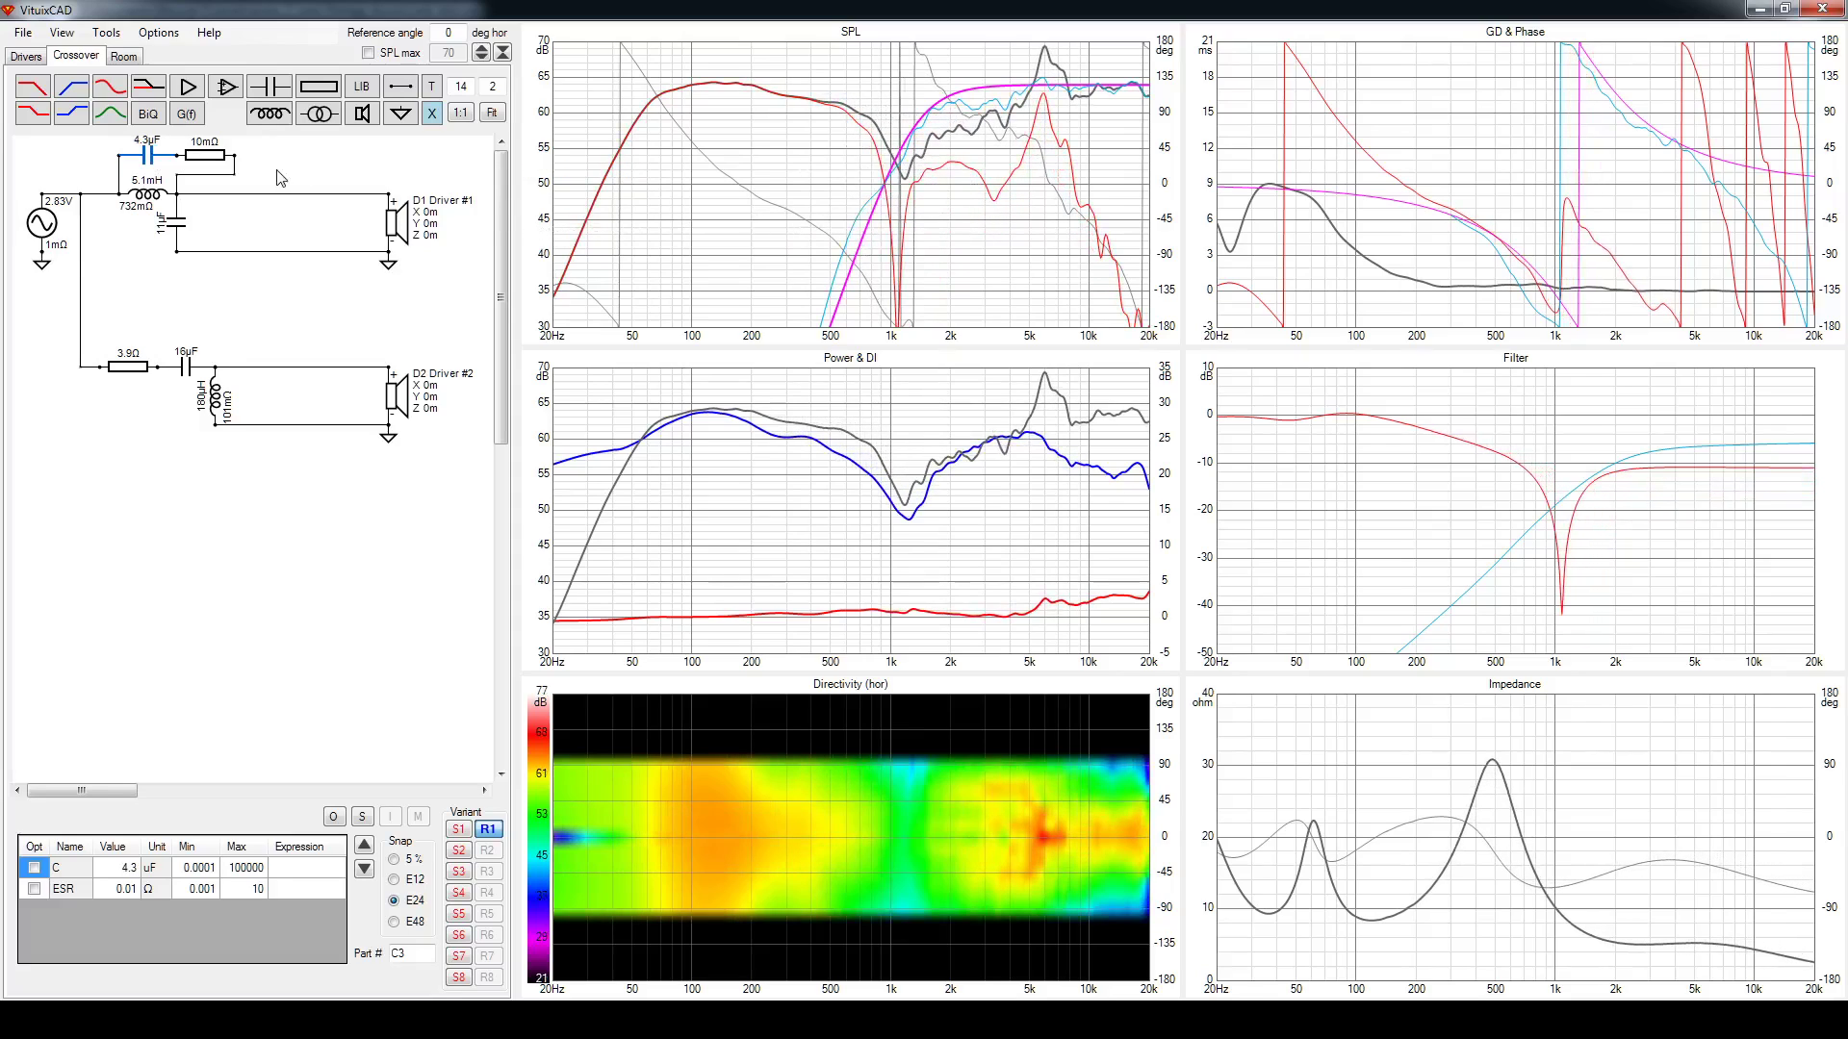
{"action": "scroll", "coordinate": [142, 161], "scroll_direction": "down", "scroll_amount": 12}
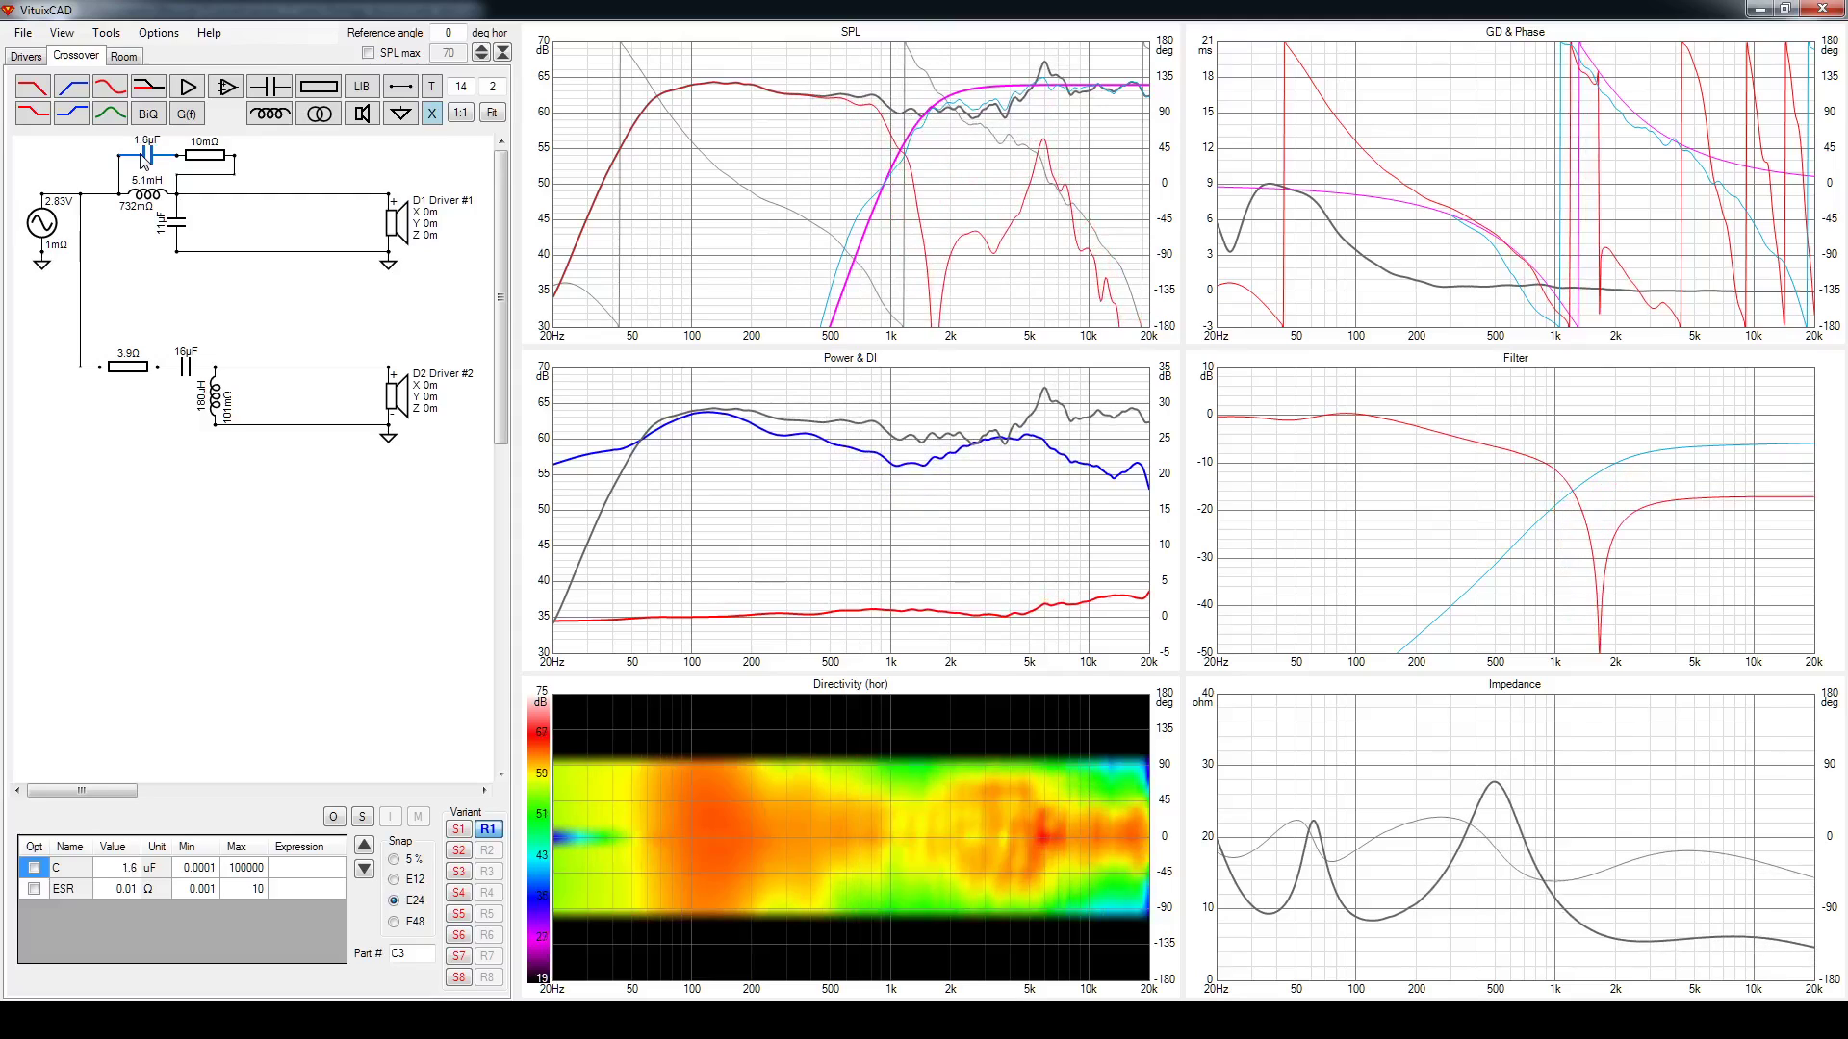
{"action": "mouse_move", "coordinate": [1044, 159]}
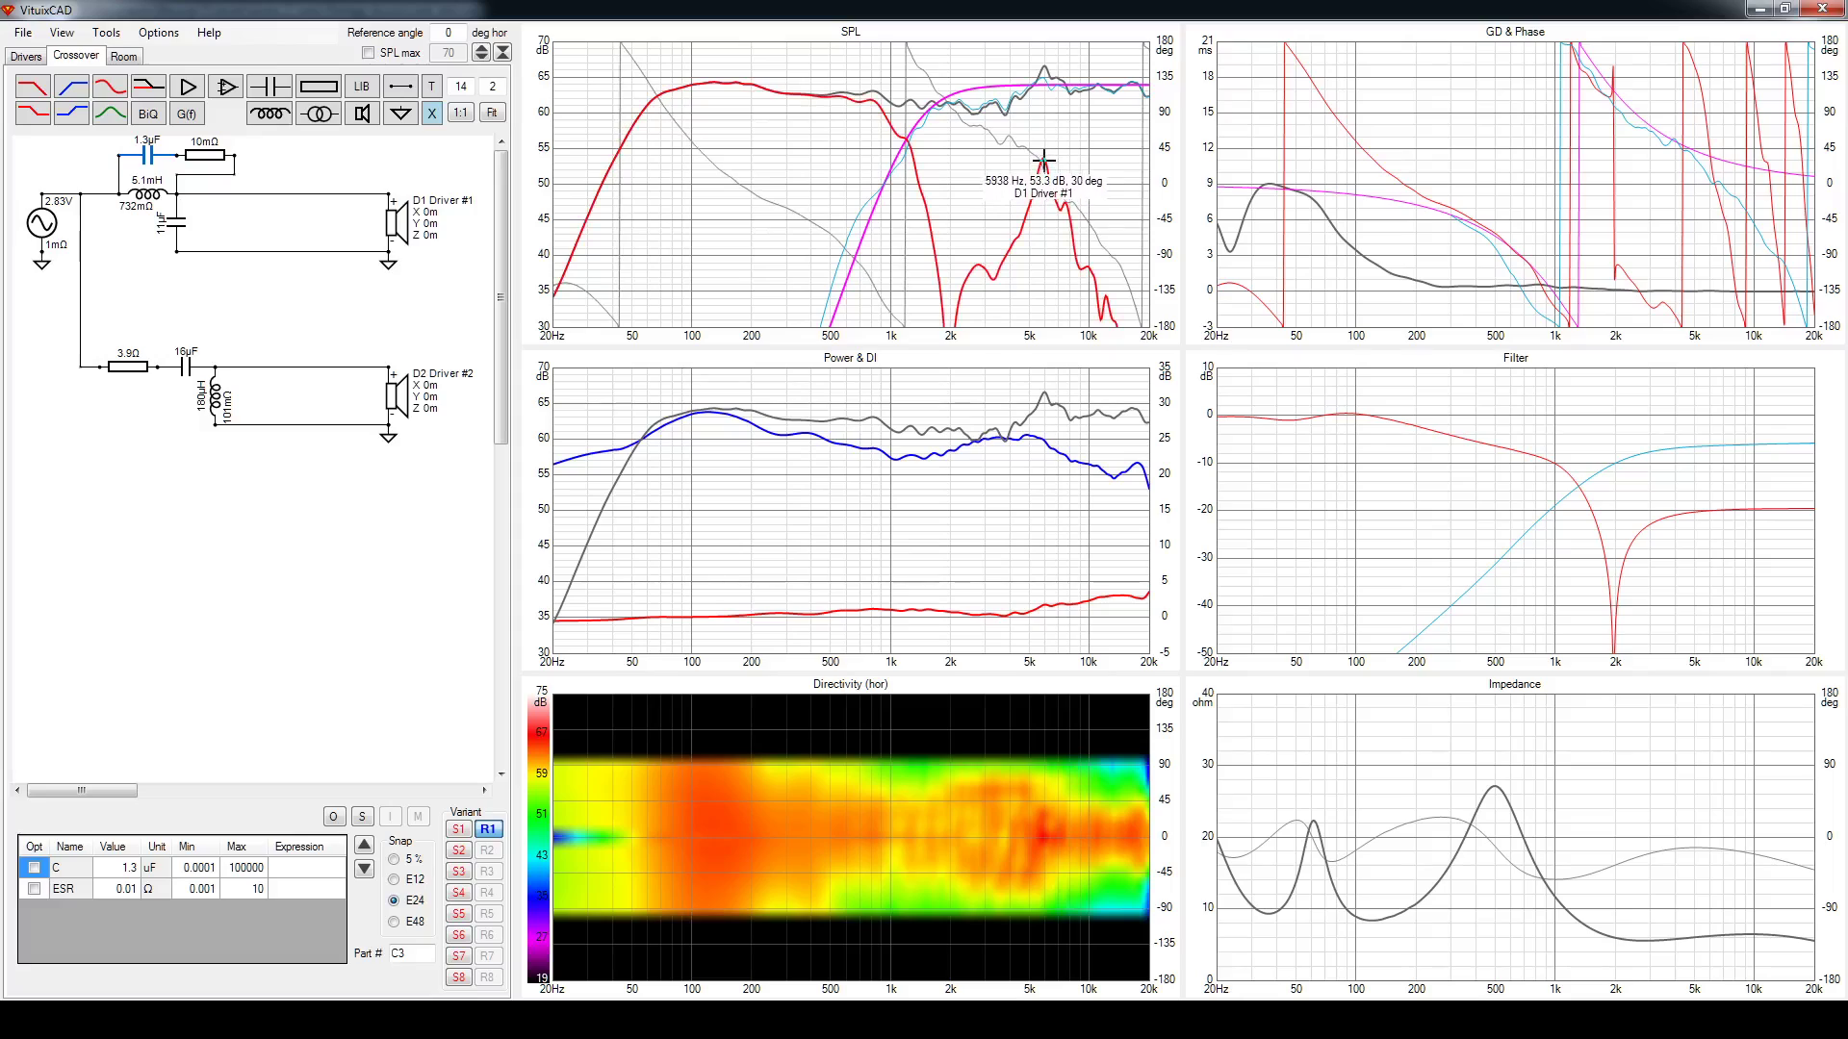
{"action": "scroll", "coordinate": [151, 165], "scroll_direction": "down", "scroll_amount": 14}
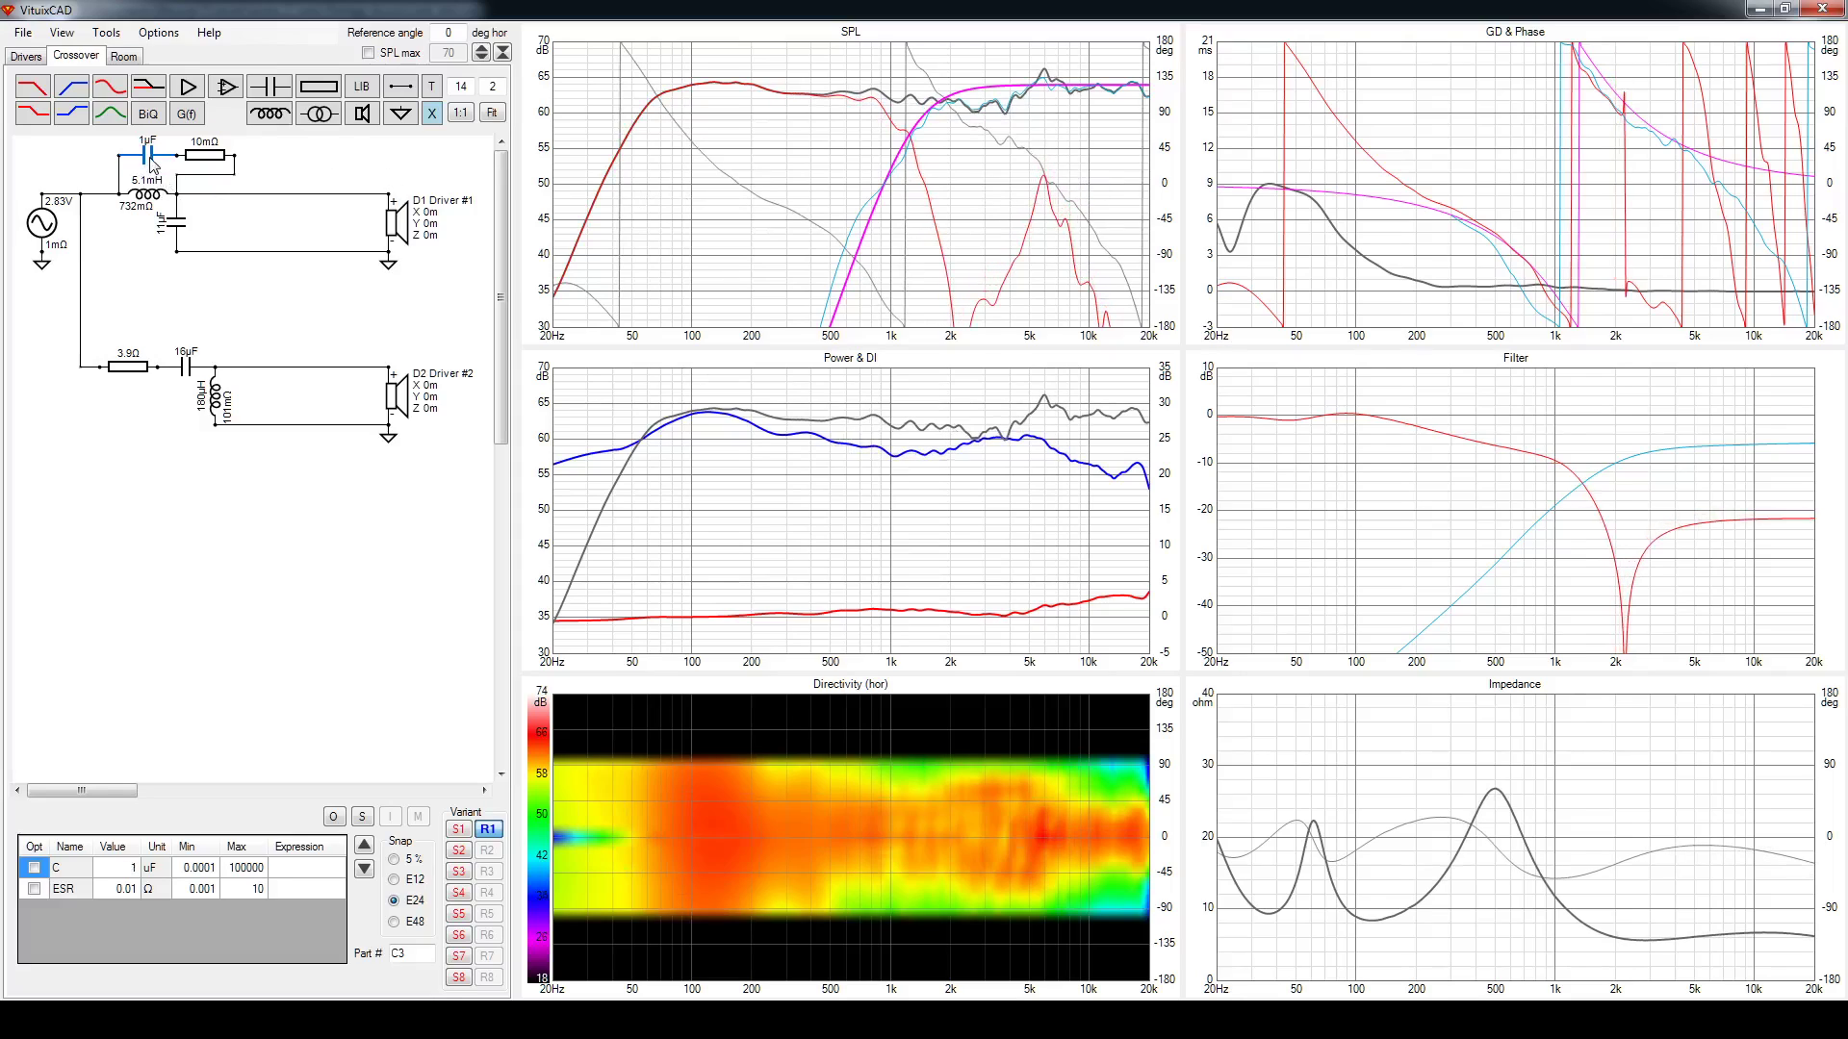
{"action": "scroll", "coordinate": [151, 166], "scroll_direction": "down", "scroll_amount": 7}
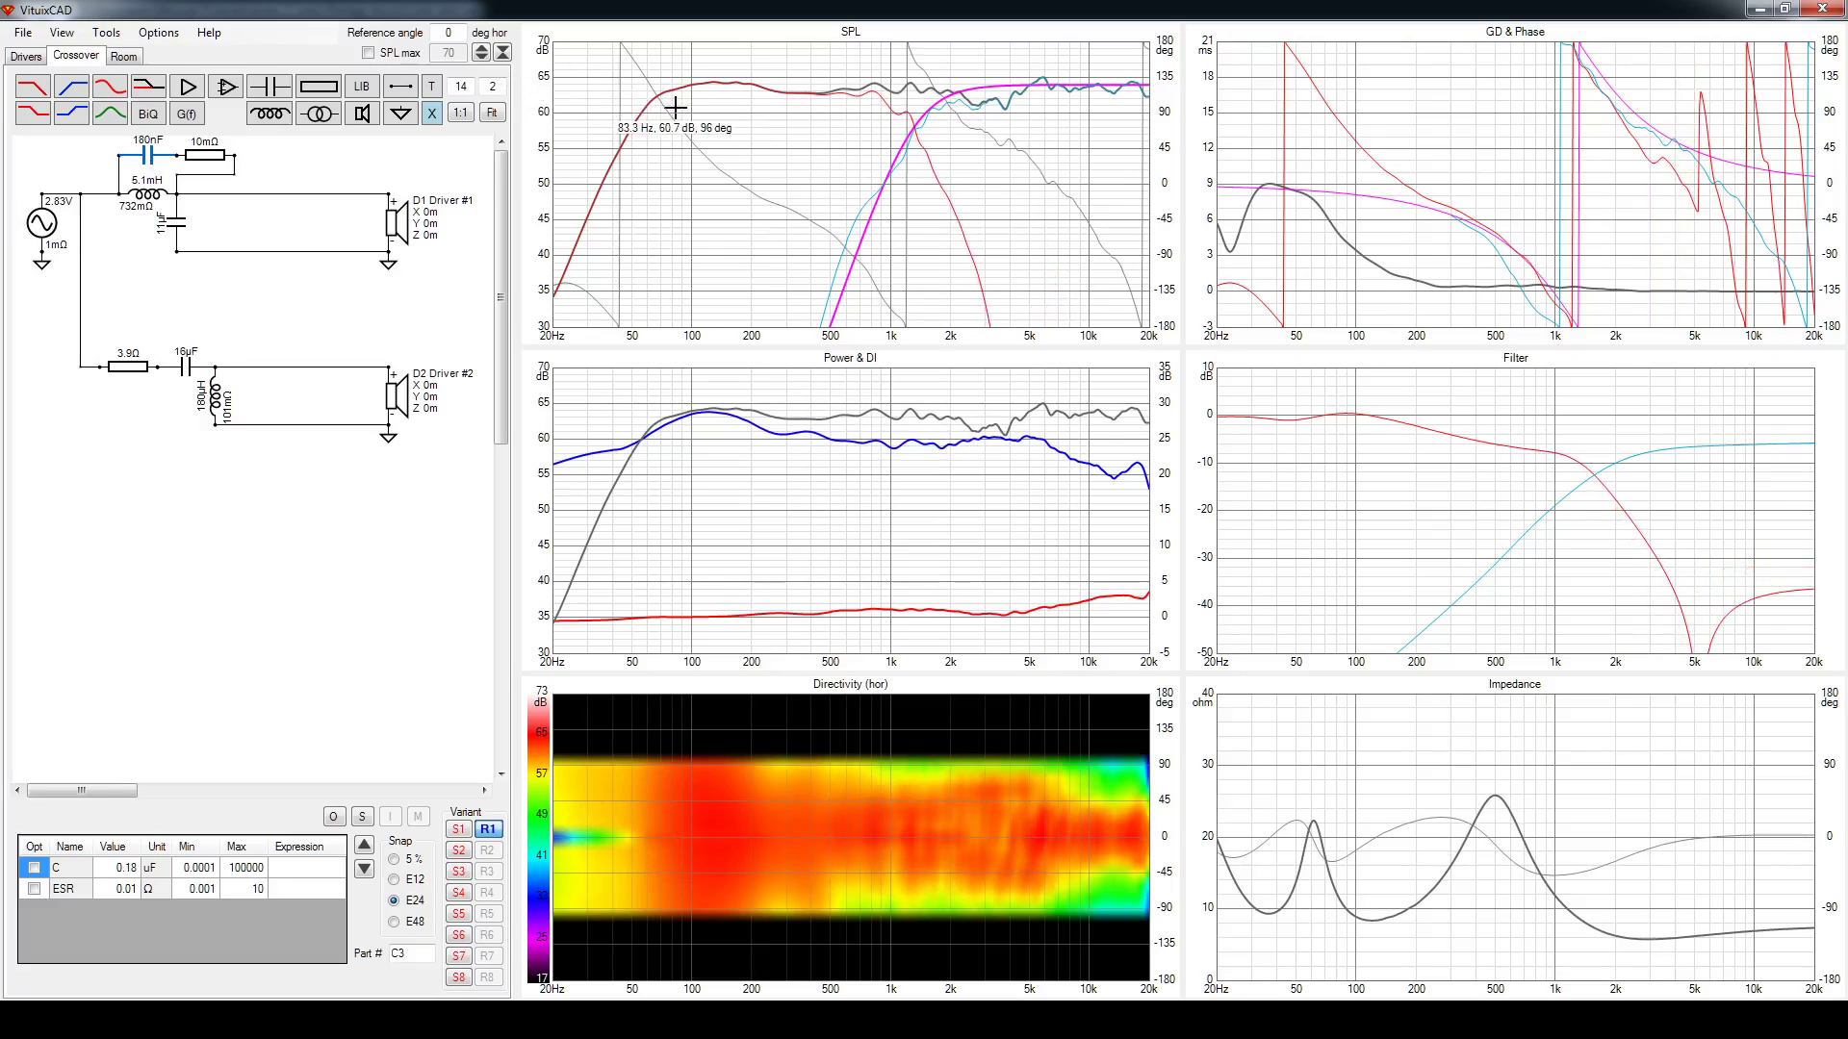
Enlarge the SPL graph and expand its scale to cover 70 down to -20 dB
{"action": "double_click", "coordinate": [720, 104]}
{"action": "left_click", "coordinate": [481, 53]}
{"action": "left_click", "coordinate": [481, 53]}
{"action": "left_click", "coordinate": [481, 53]}
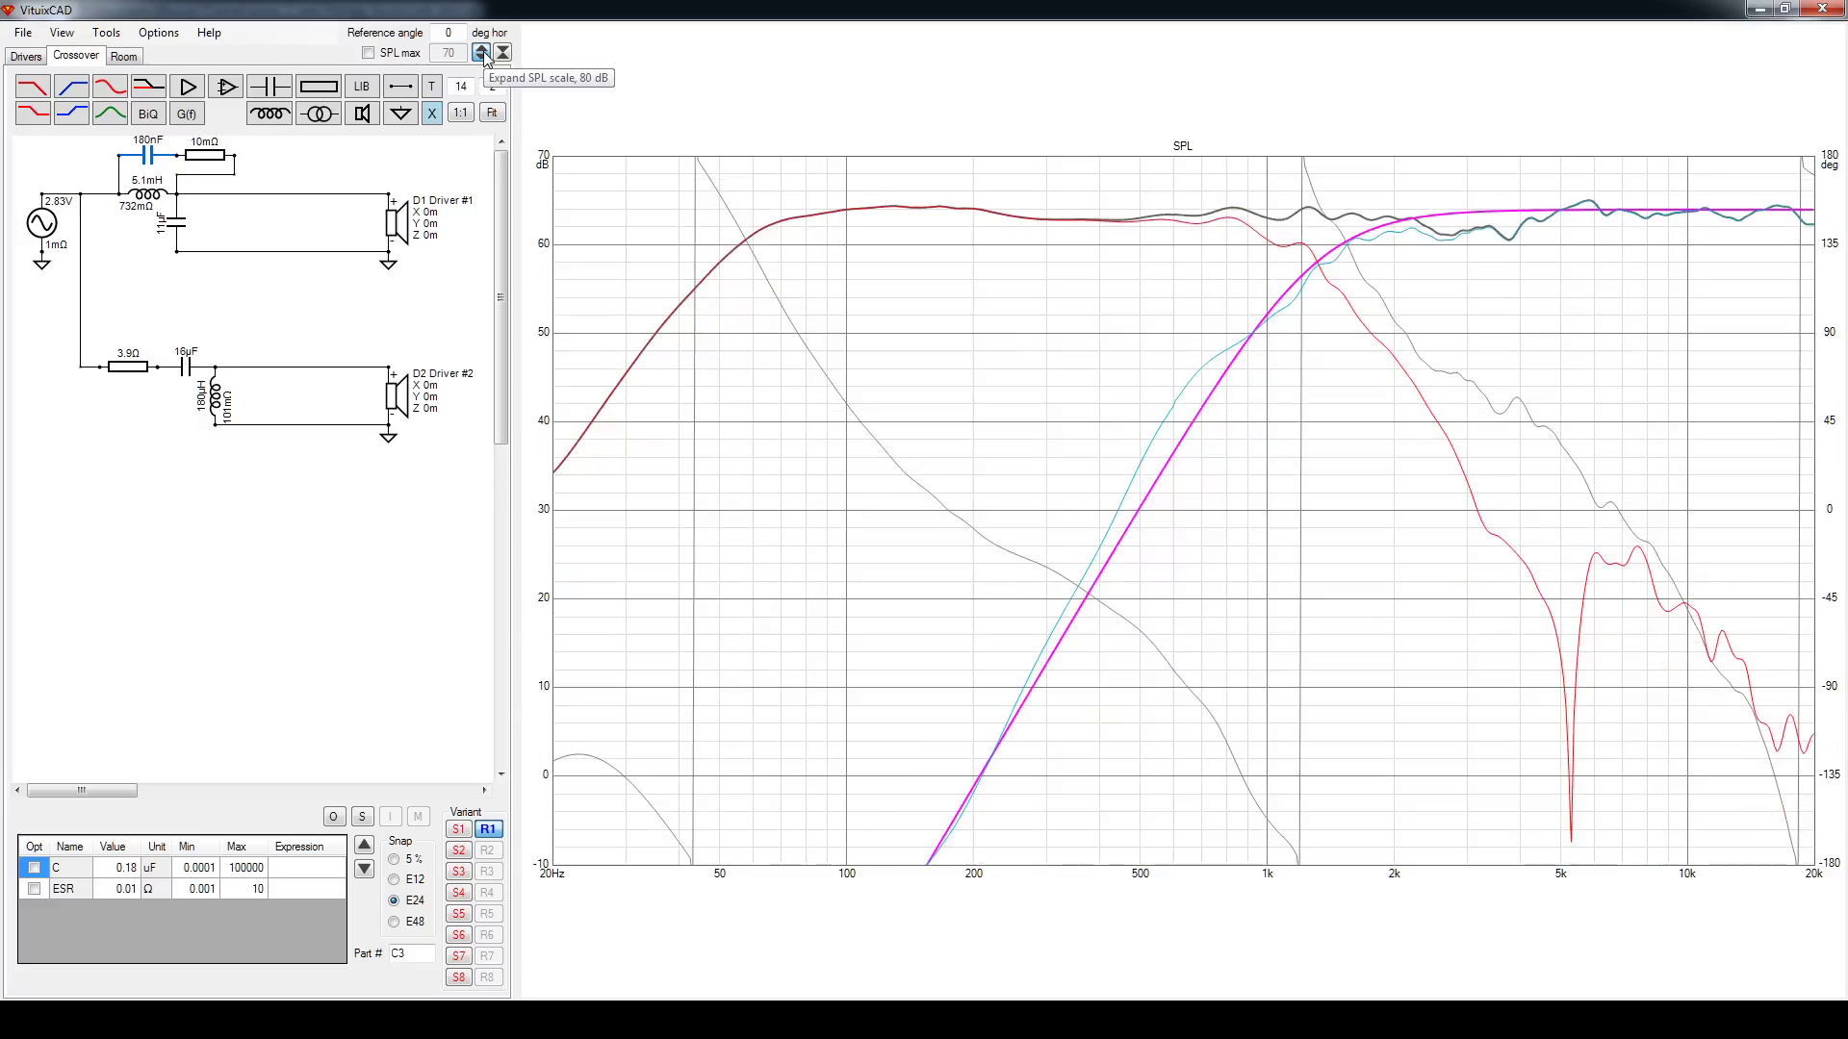
{"action": "left_click", "coordinate": [481, 53]}
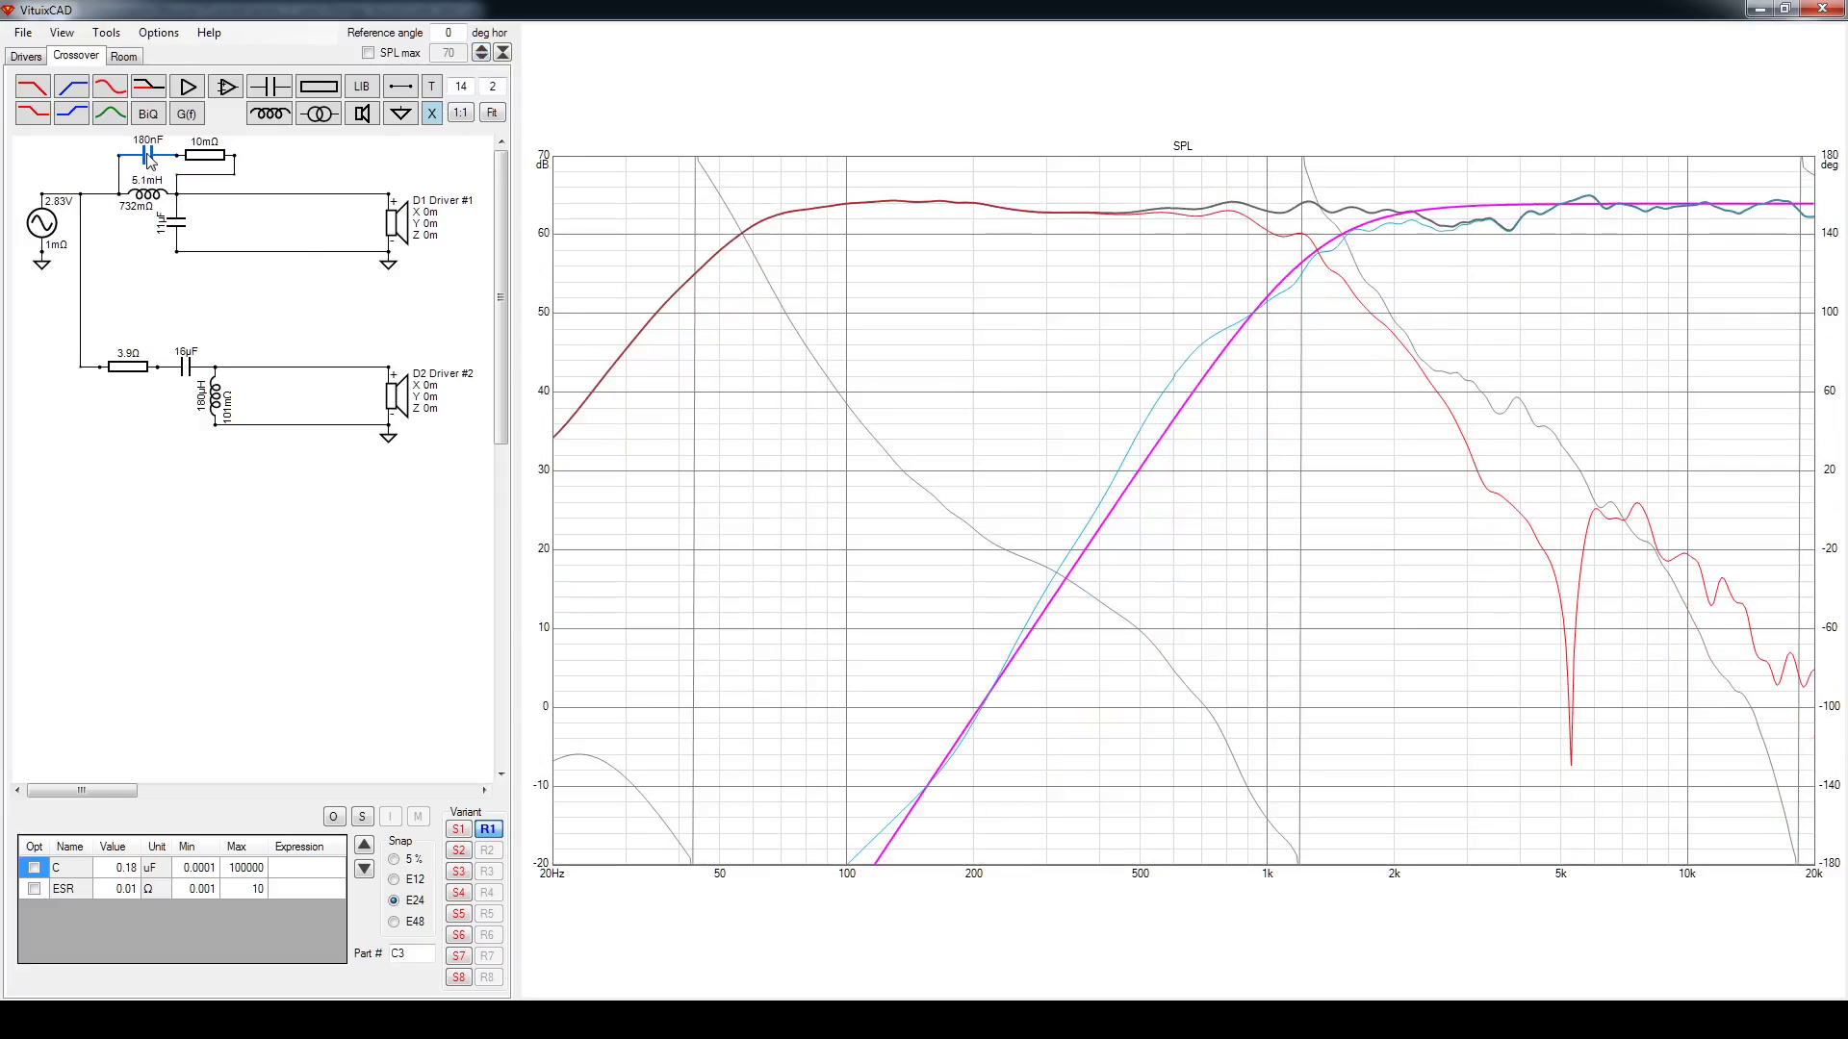
Try the capacitor across D1's series inductor at values between 0.091 and 0.39 µF and settle on 0.15 µF
{"action": "scroll", "coordinate": [151, 164], "scroll_direction": "down", "scroll_amount": 7}
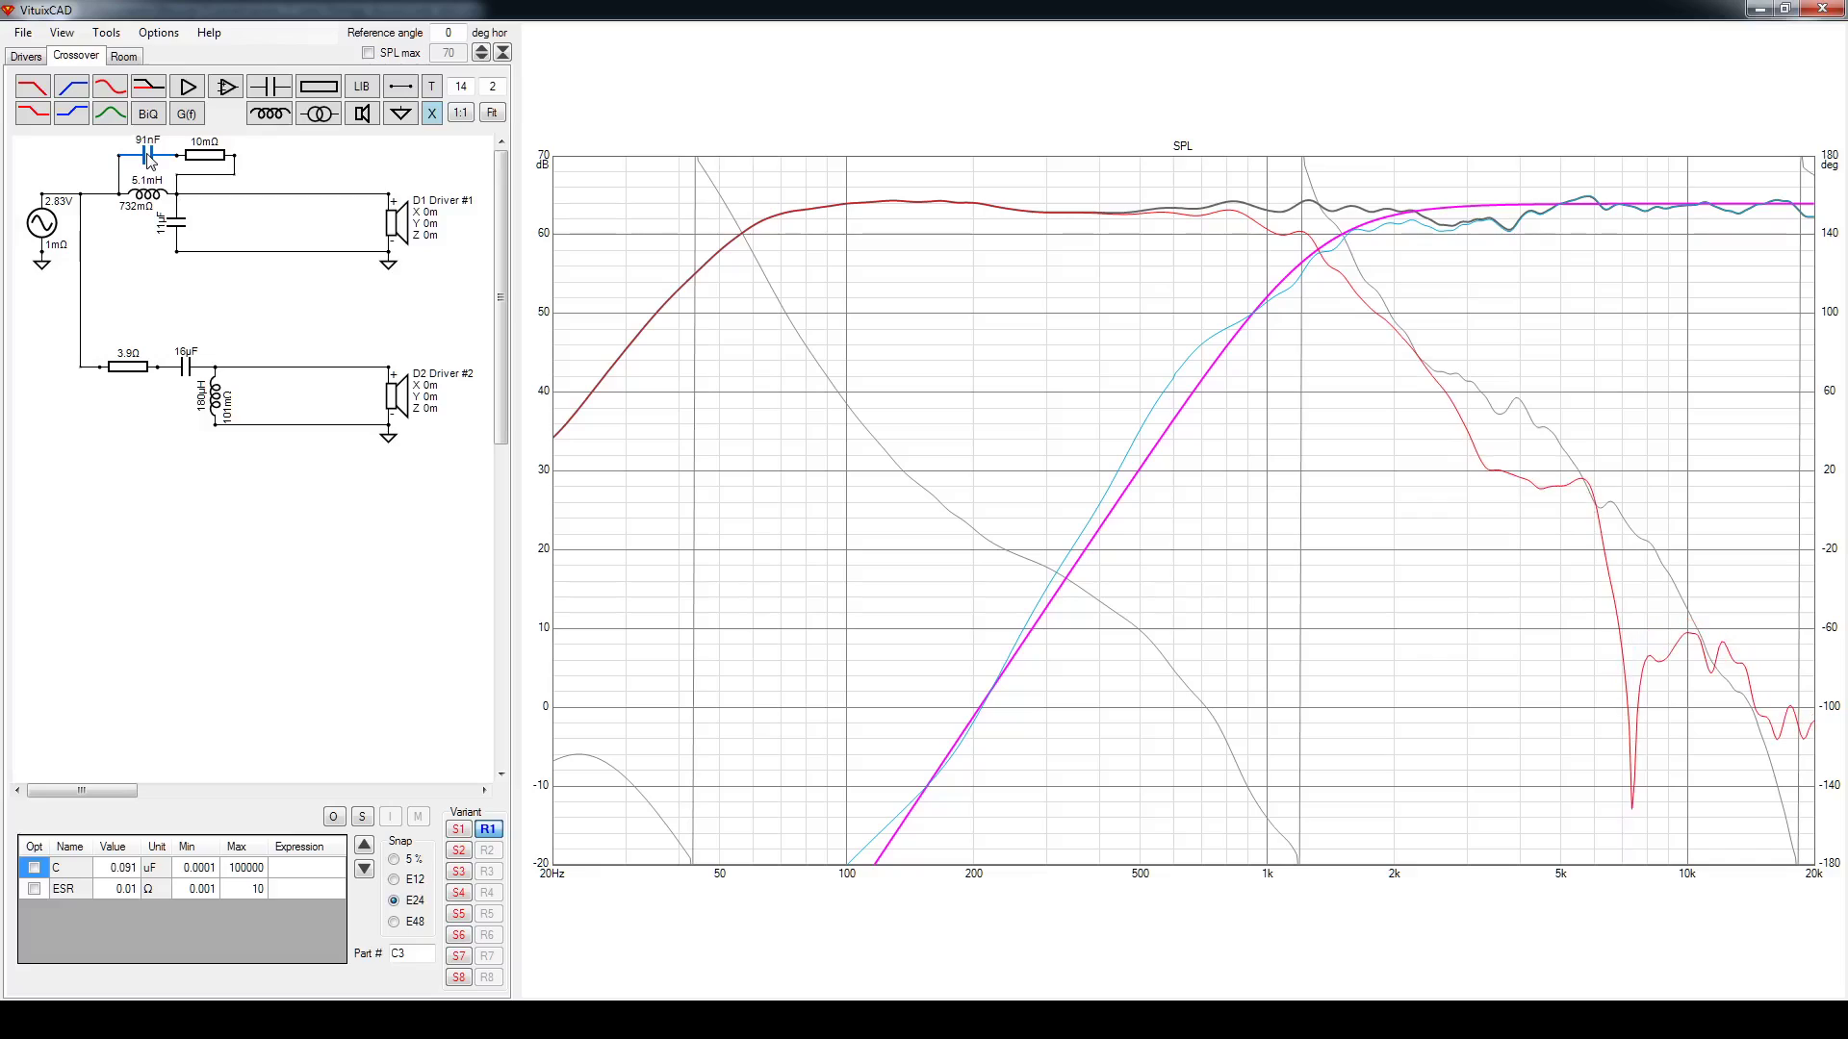
{"action": "scroll", "coordinate": [151, 164], "scroll_direction": "up", "scroll_amount": 3}
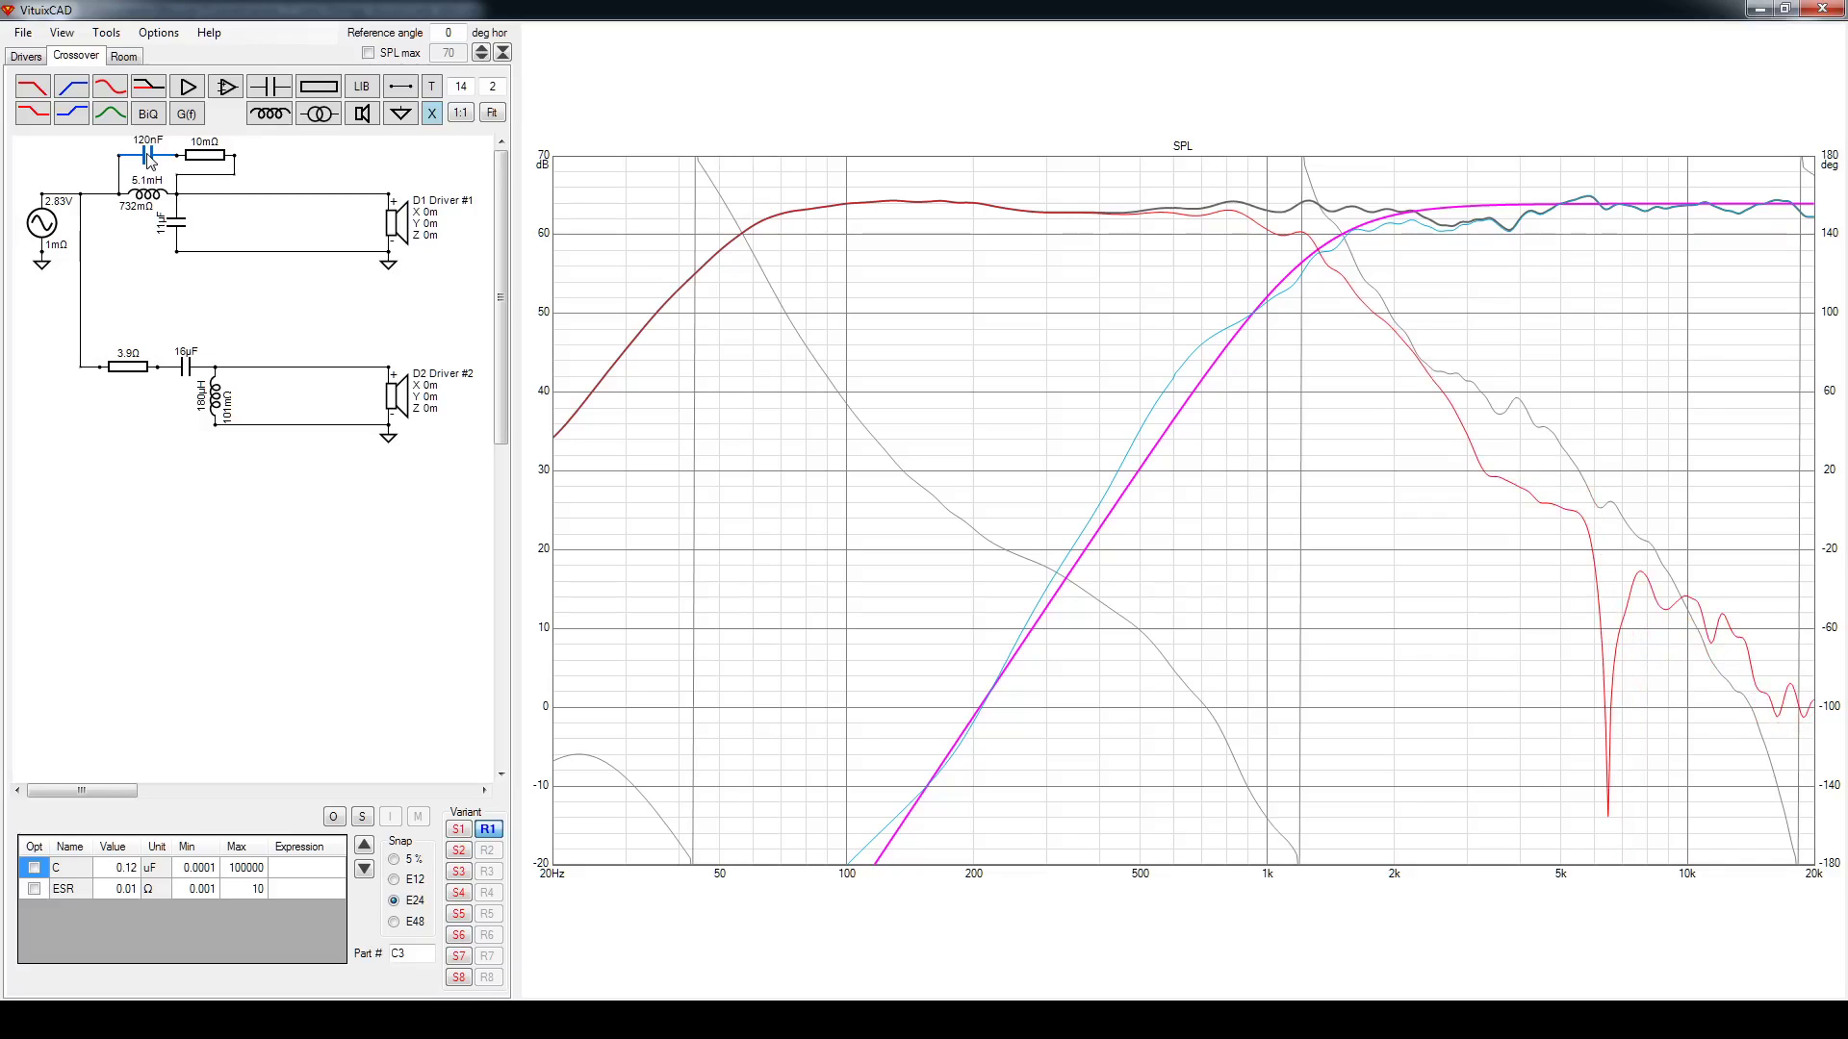
{"action": "scroll", "coordinate": [152, 164], "scroll_direction": "up", "scroll_amount": 12}
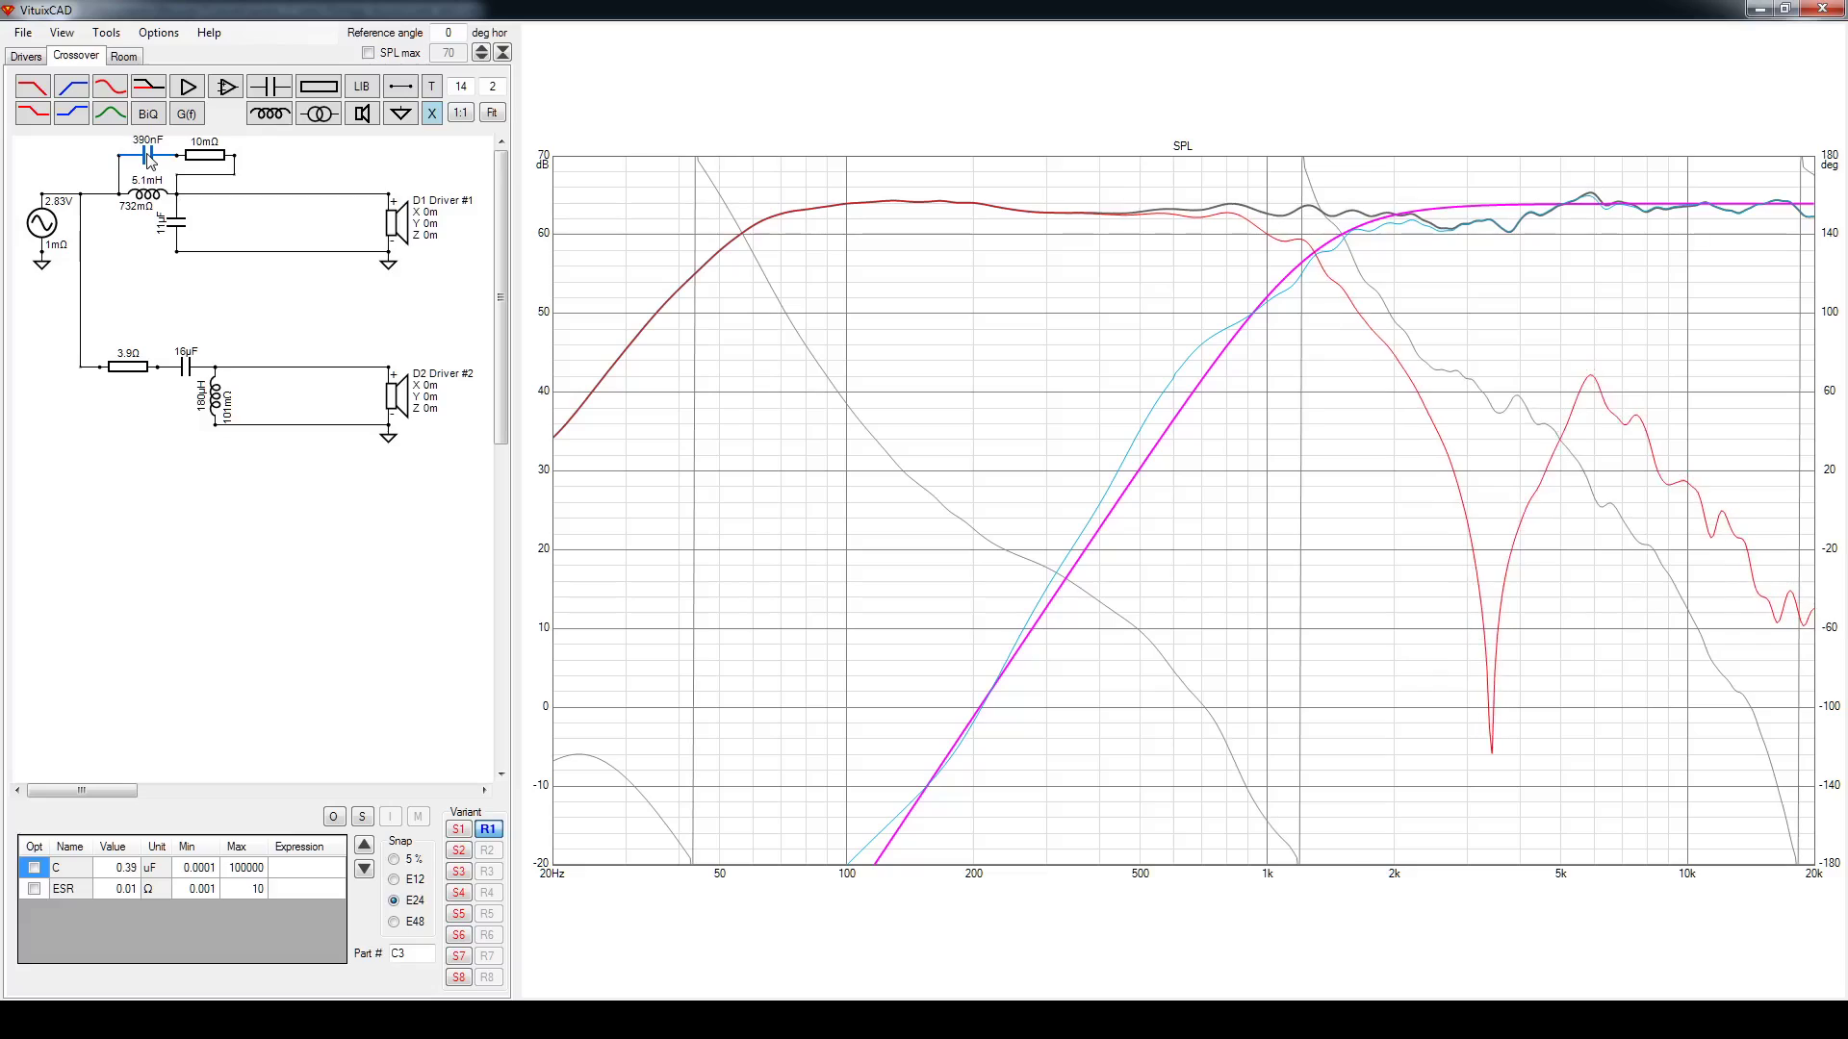
{"action": "scroll", "coordinate": [151, 163], "scroll_direction": "down", "scroll_amount": 10}
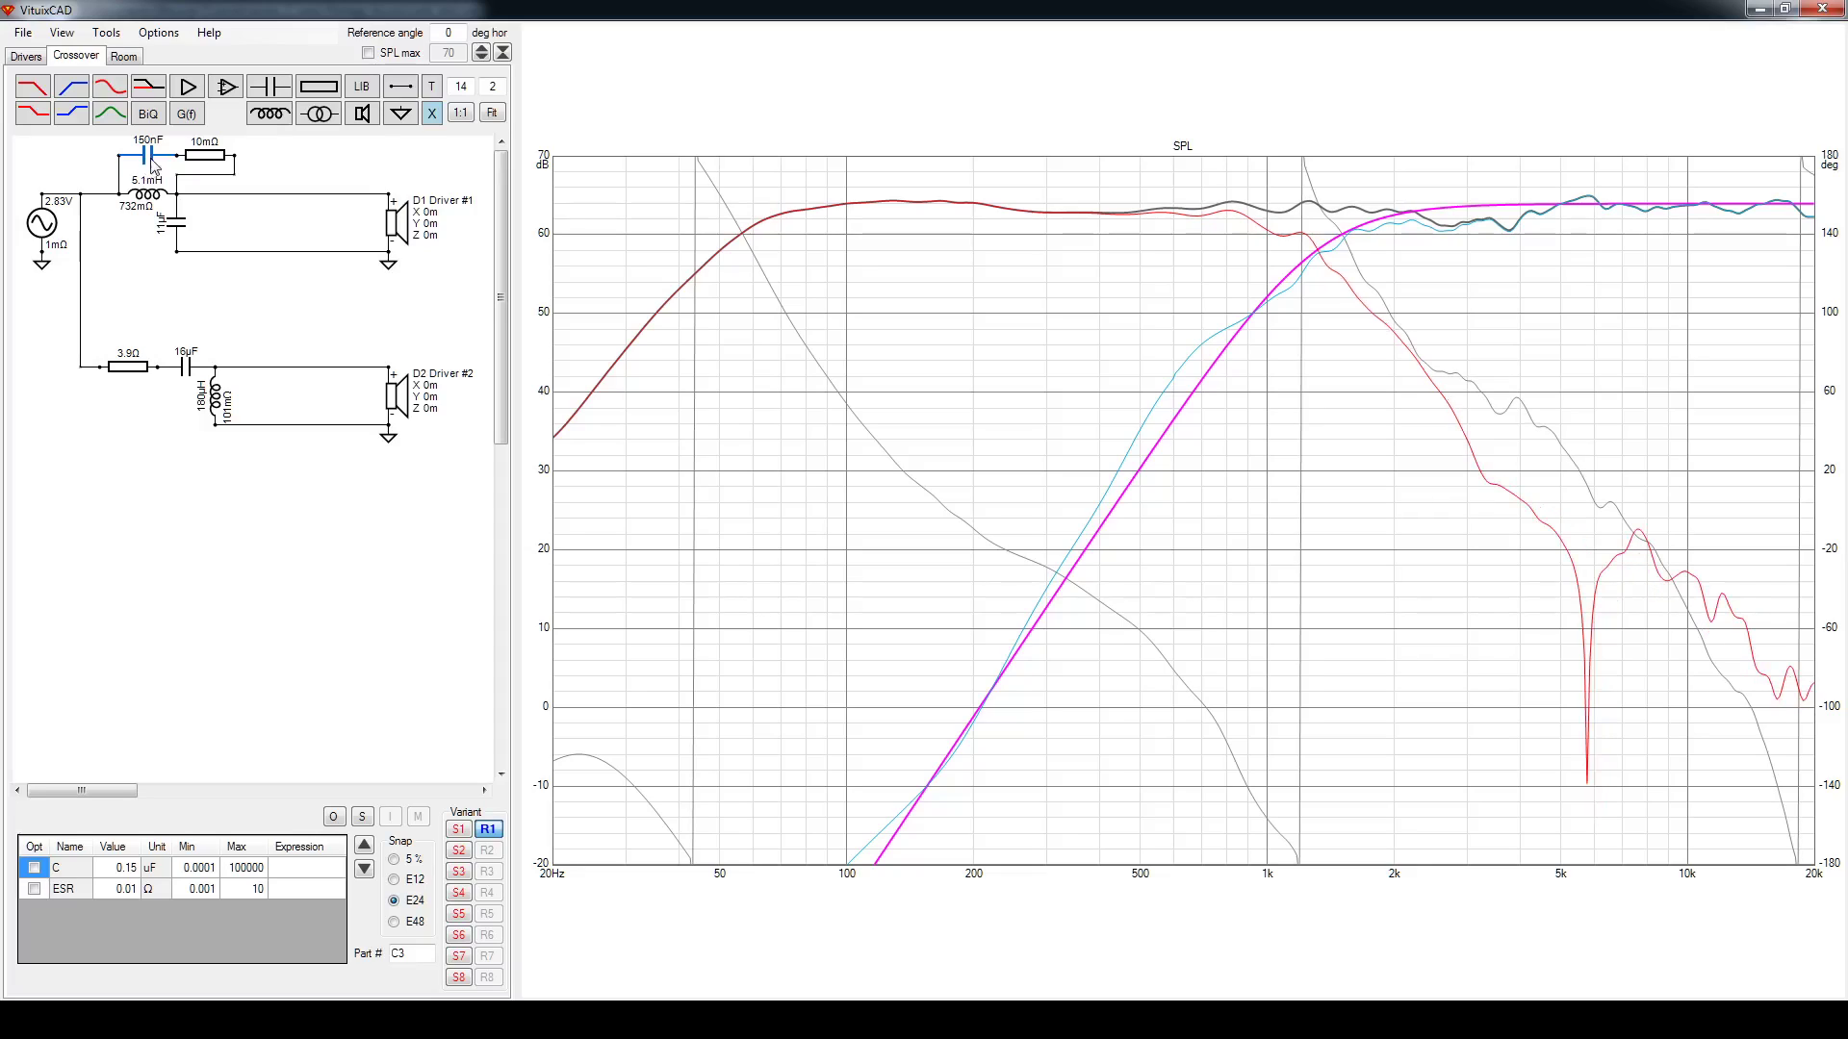
Raise the resistor in the branch across D1's series inductor to 1 Ω and on up to 39 Ω
{"action": "left_click", "coordinate": [207, 161]}
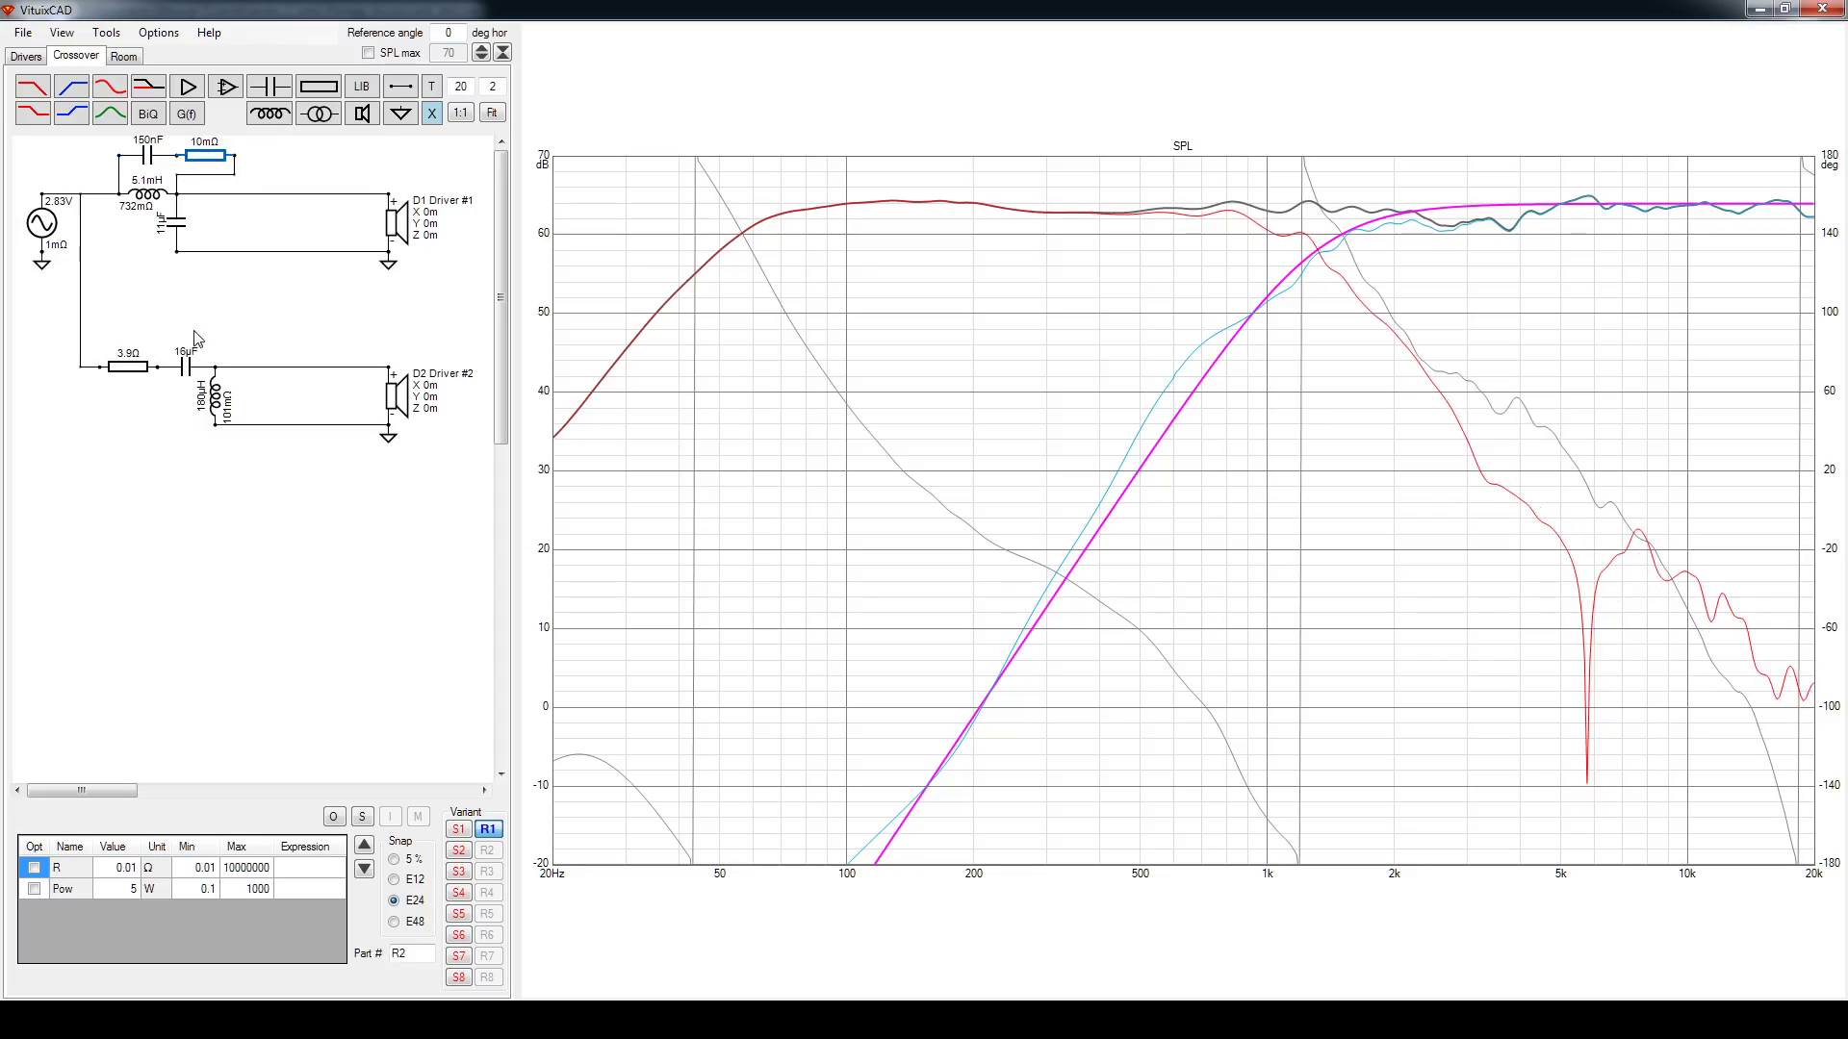
{"action": "left_click", "coordinate": [132, 871]}
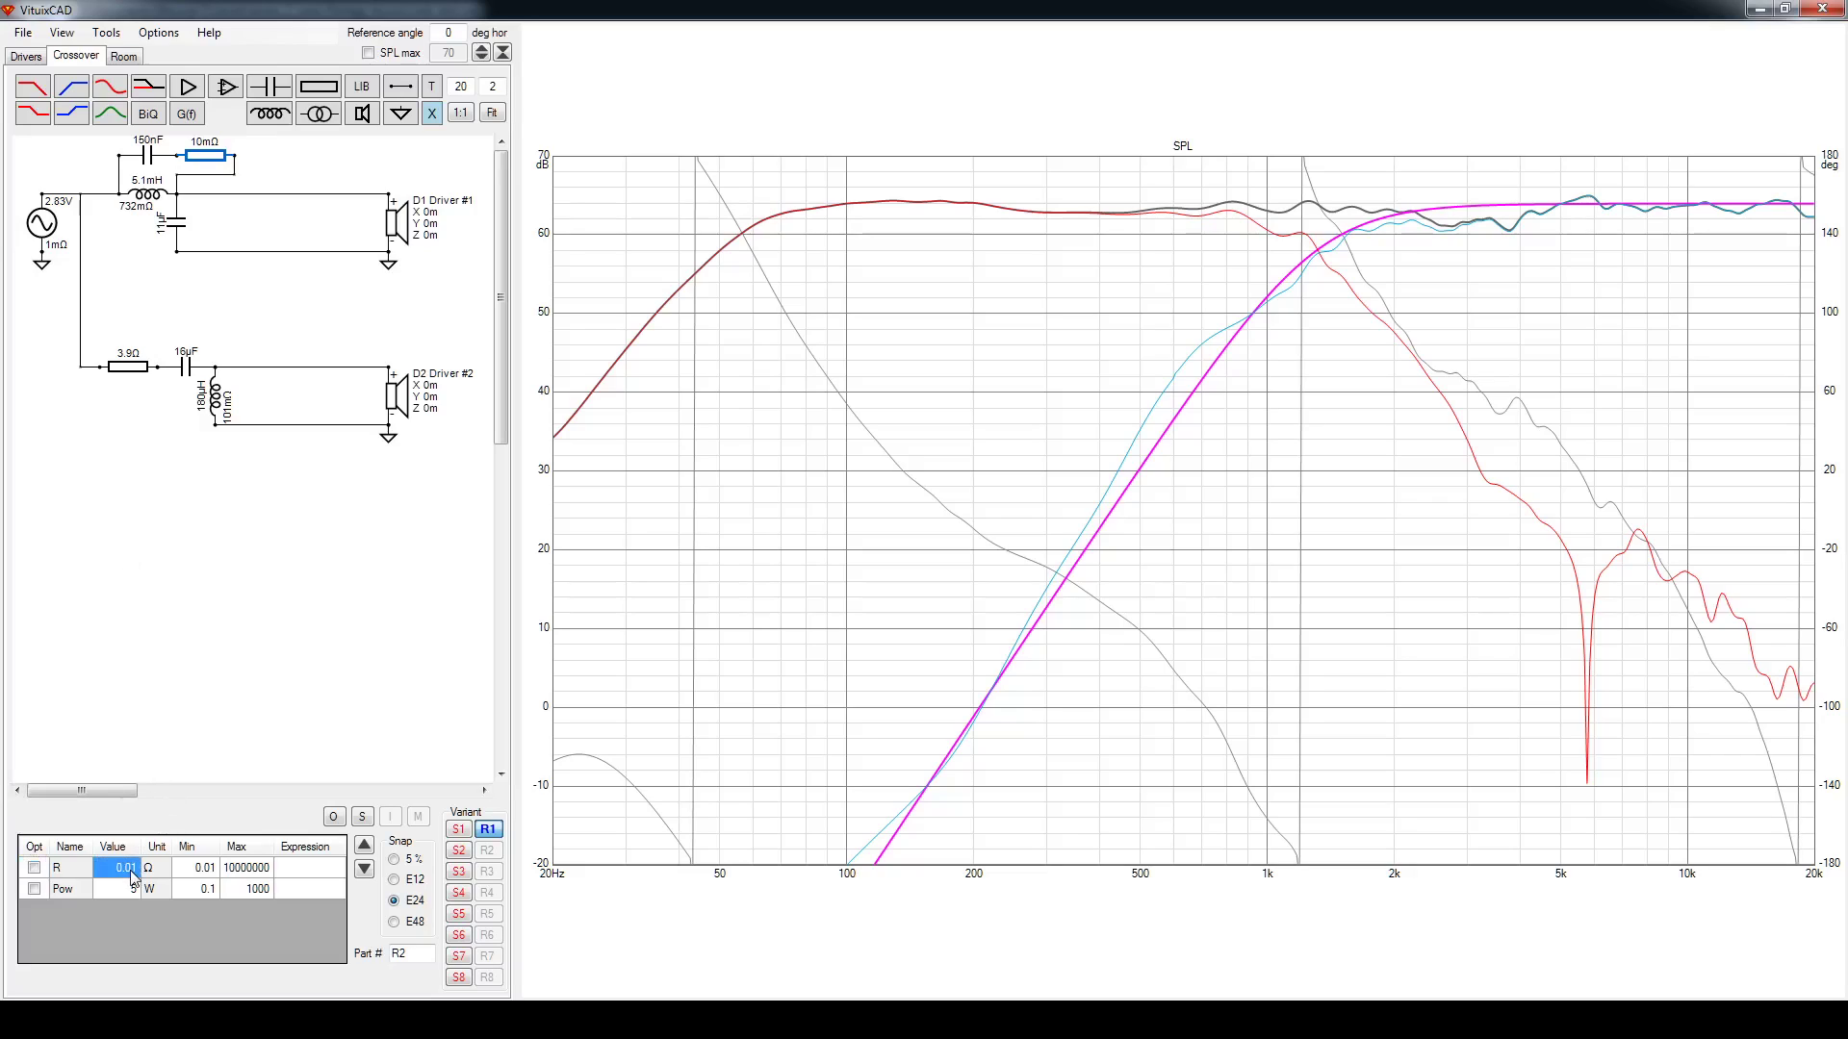
{"action": "type", "text": "1"}
{"action": "key", "text": "Return"}
{"action": "left_click", "coordinate": [132, 872]}
{"action": "type", "text": "2.4"}
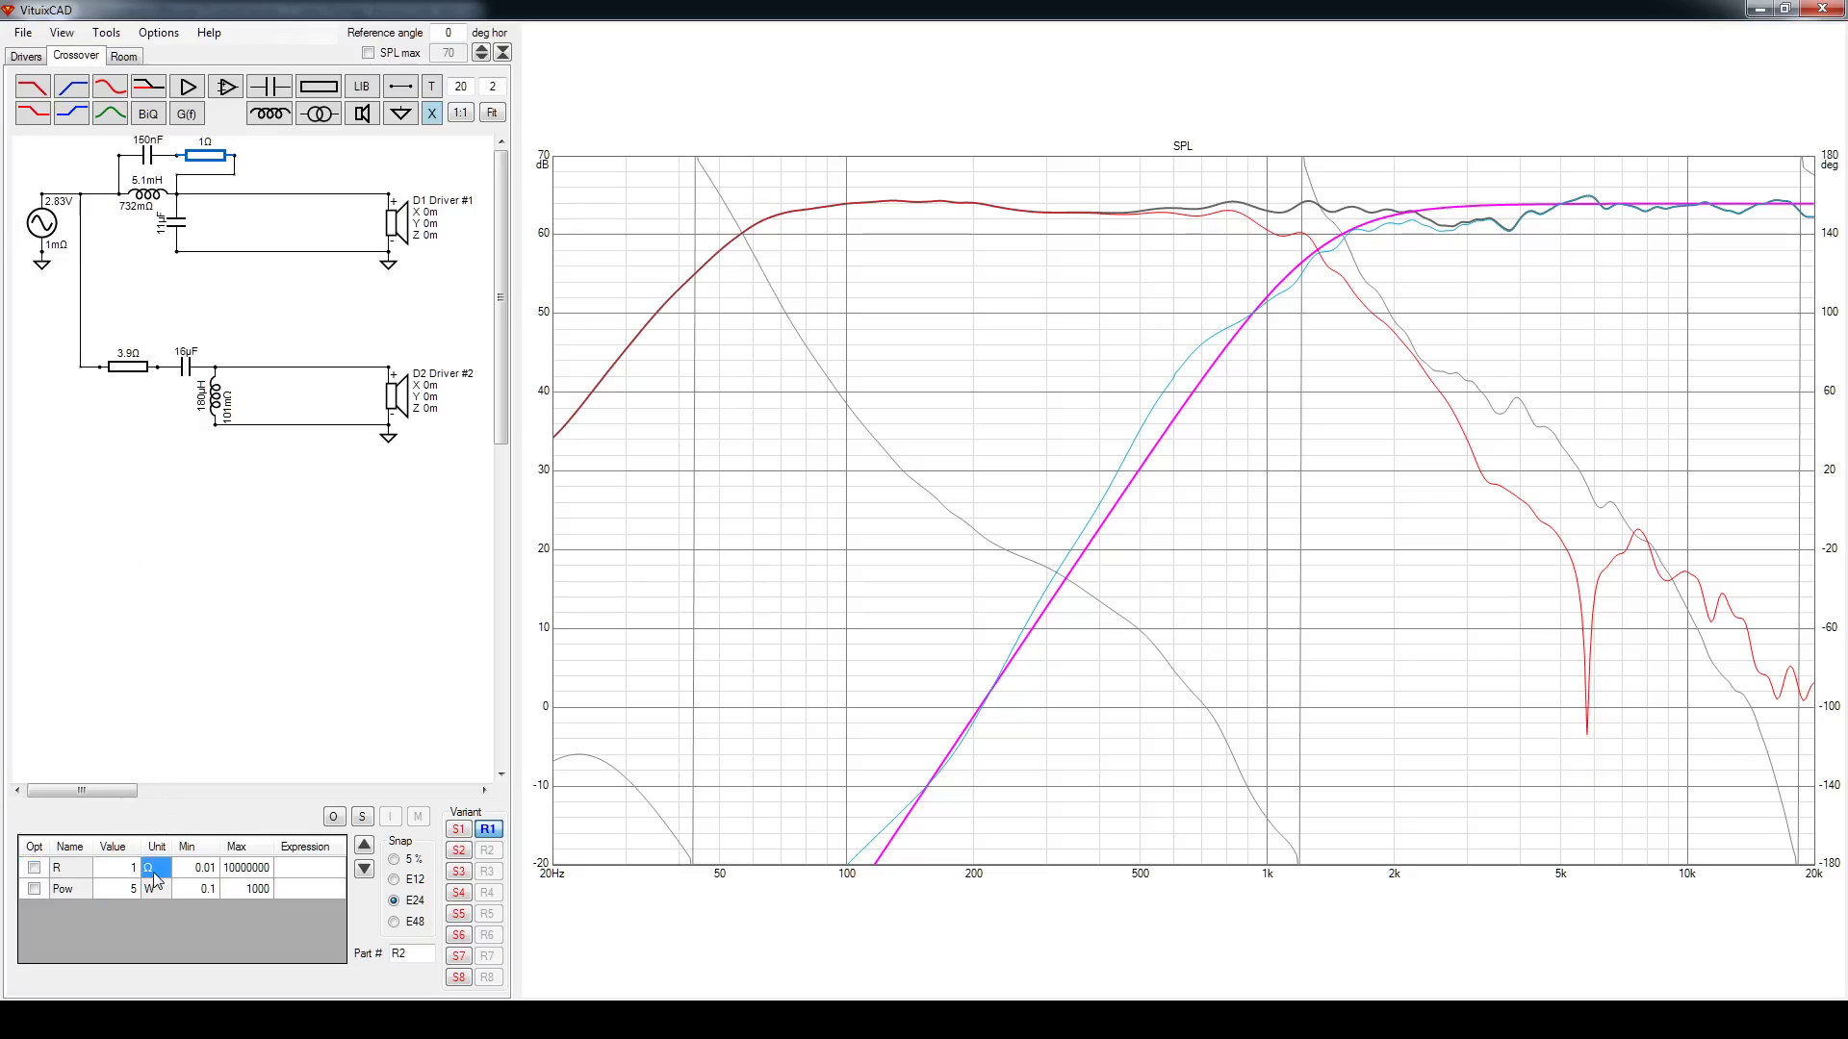
{"action": "key", "text": "Tab"}
{"action": "scroll", "coordinate": [154, 876], "scroll_direction": "up", "scroll_amount": 20}
{"action": "scroll", "coordinate": [154, 876], "scroll_direction": "up", "scroll_amount": 5}
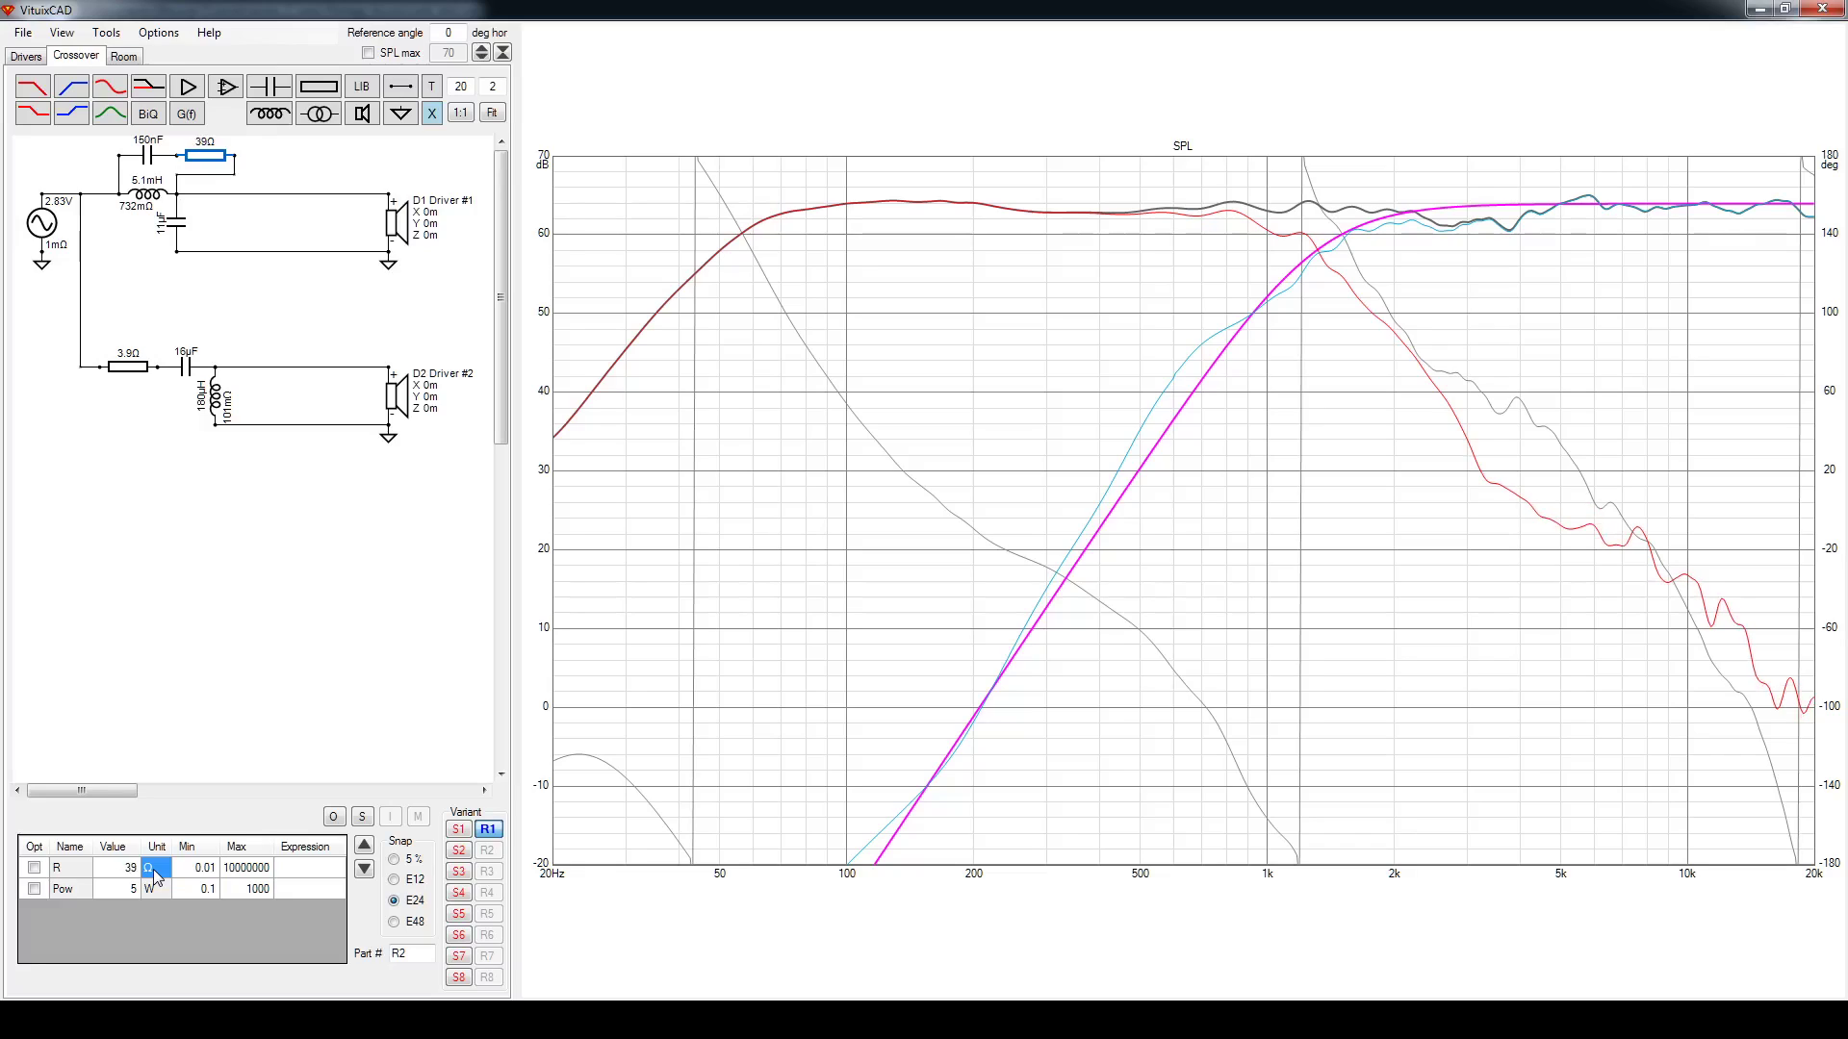
Try the capacitor across D1's series inductor at 0.13 µF, restore it to 0.15 µF and check the graphs
{"action": "left_click", "coordinate": [151, 157]}
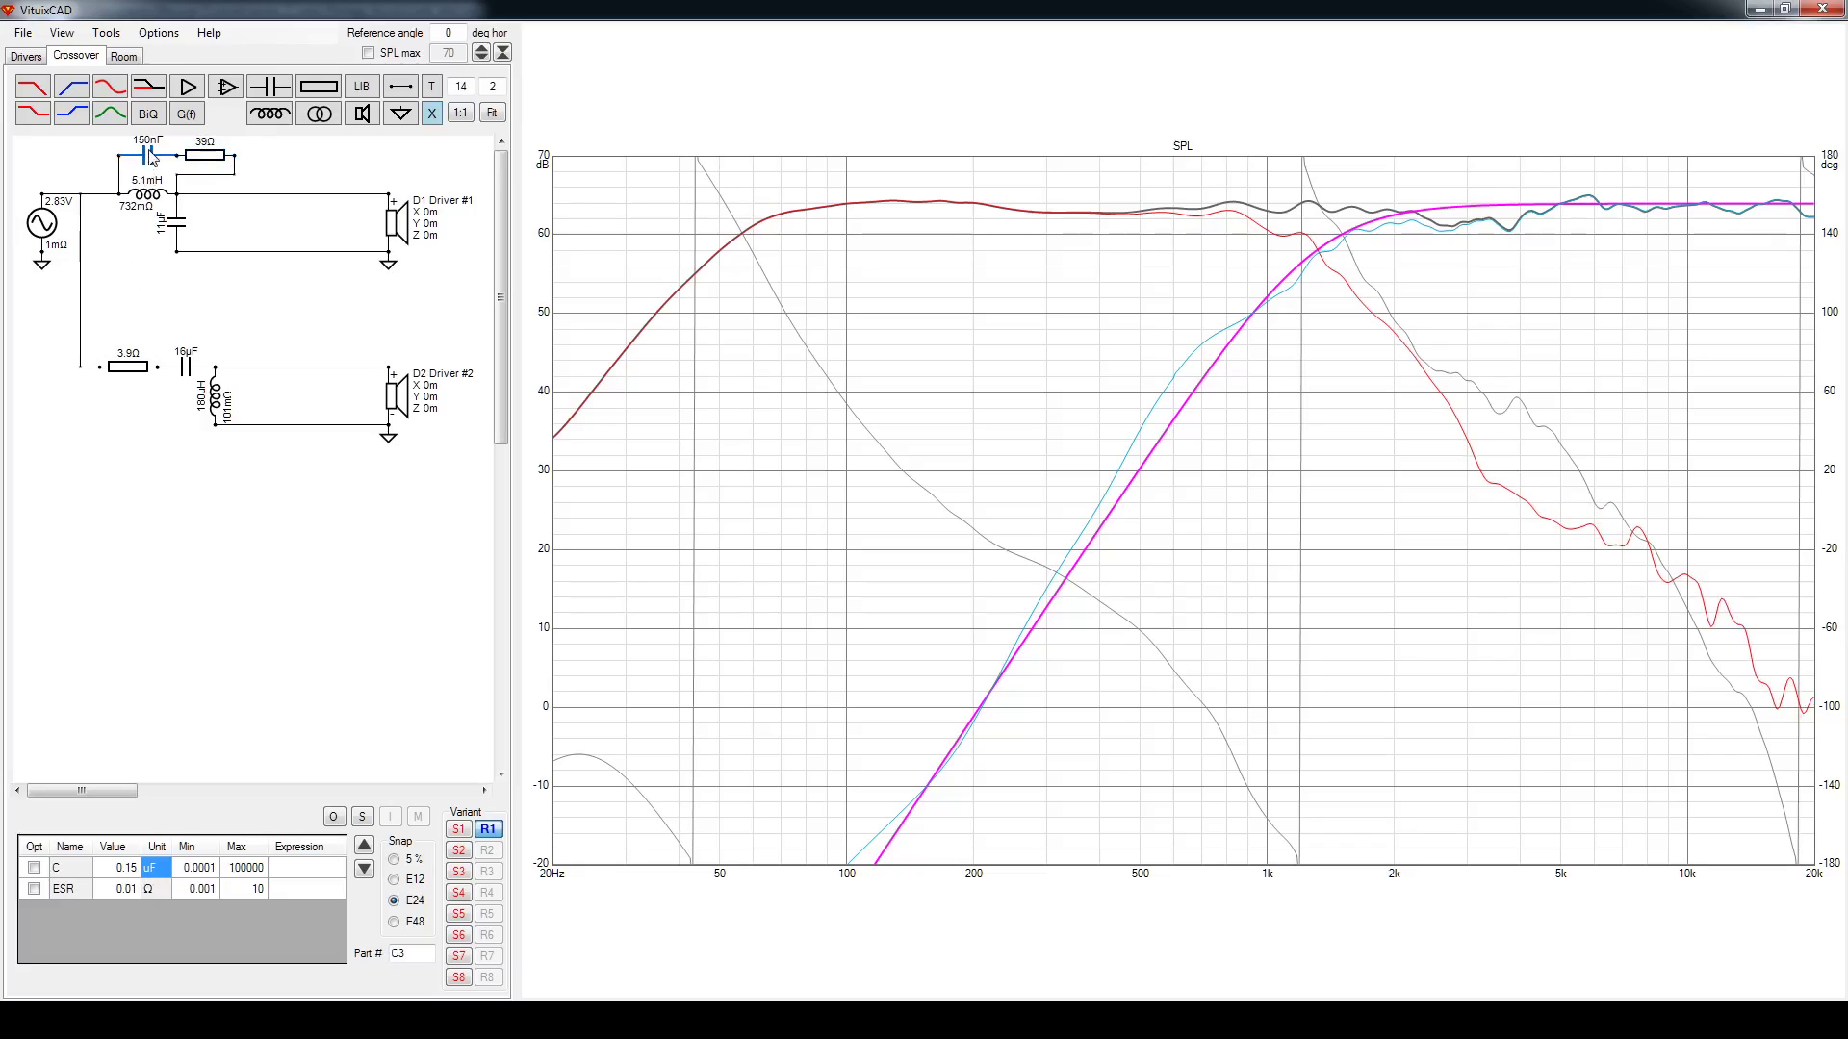
{"action": "scroll", "coordinate": [152, 159], "scroll_direction": "down", "scroll_amount": 2}
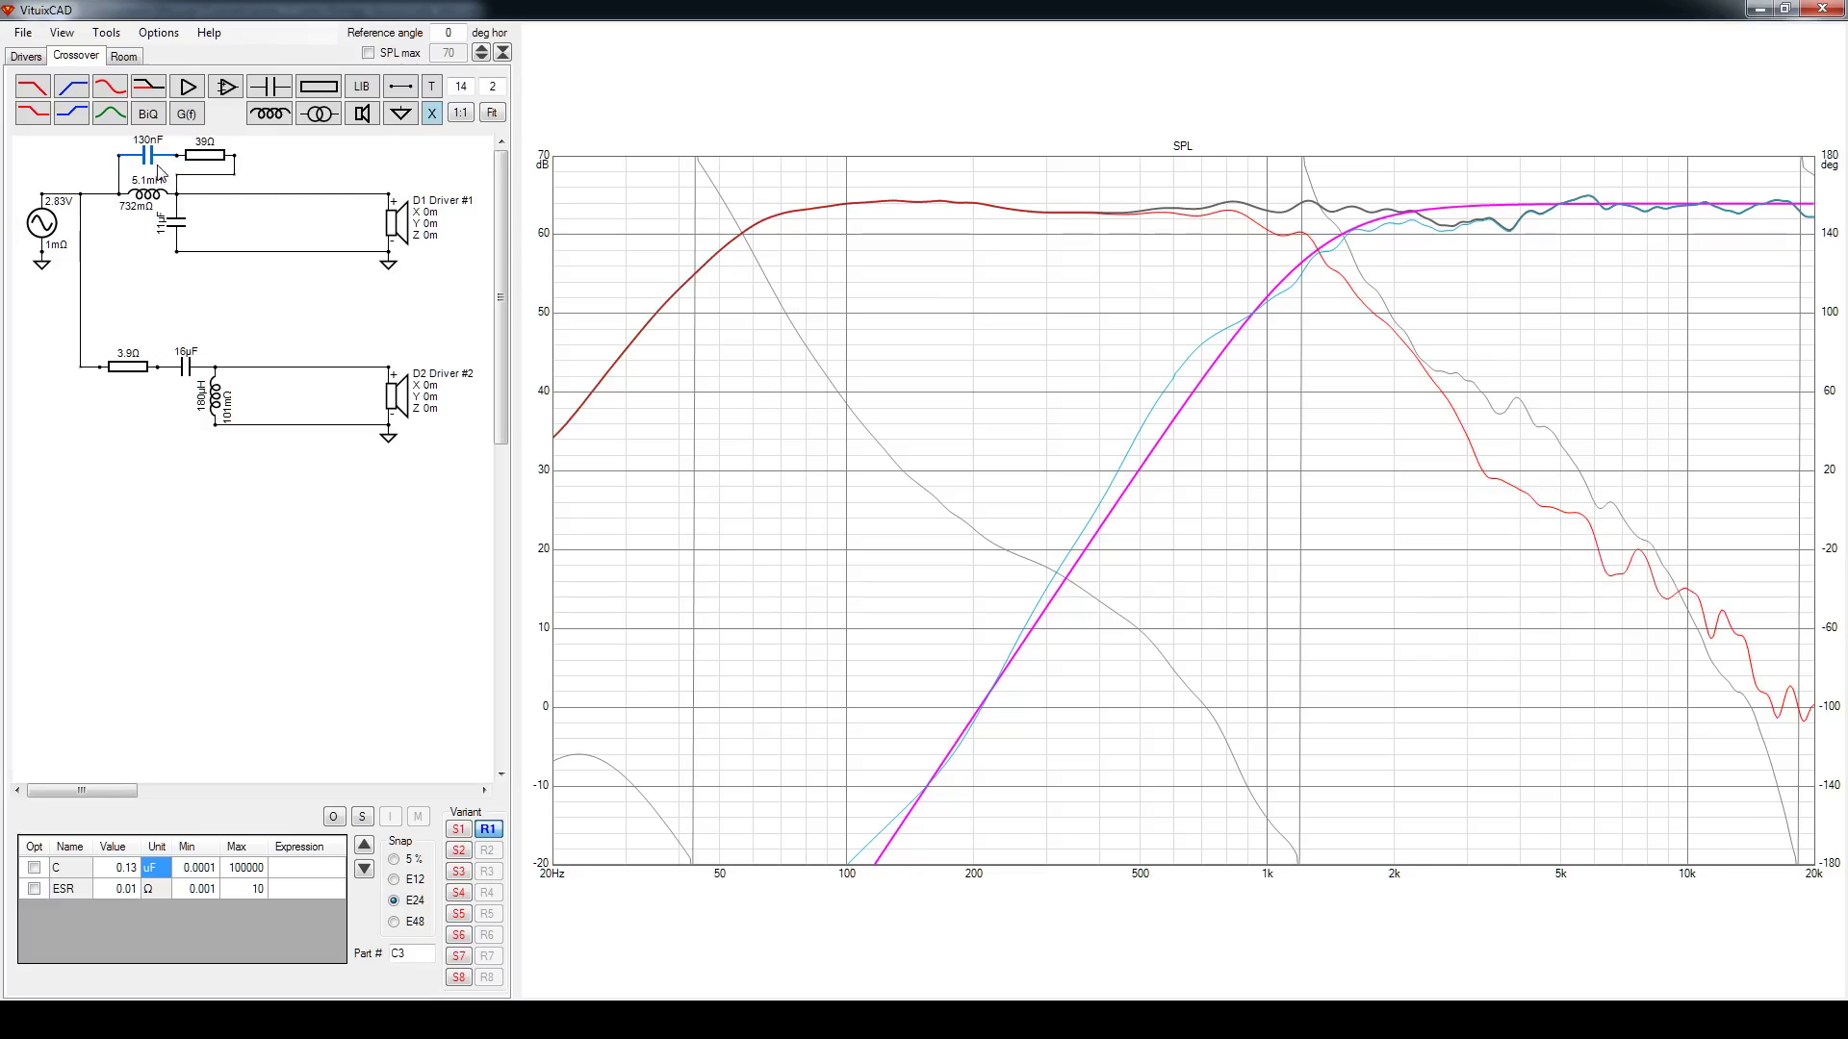
{"action": "scroll", "coordinate": [154, 162], "scroll_direction": "up", "scroll_amount": 1}
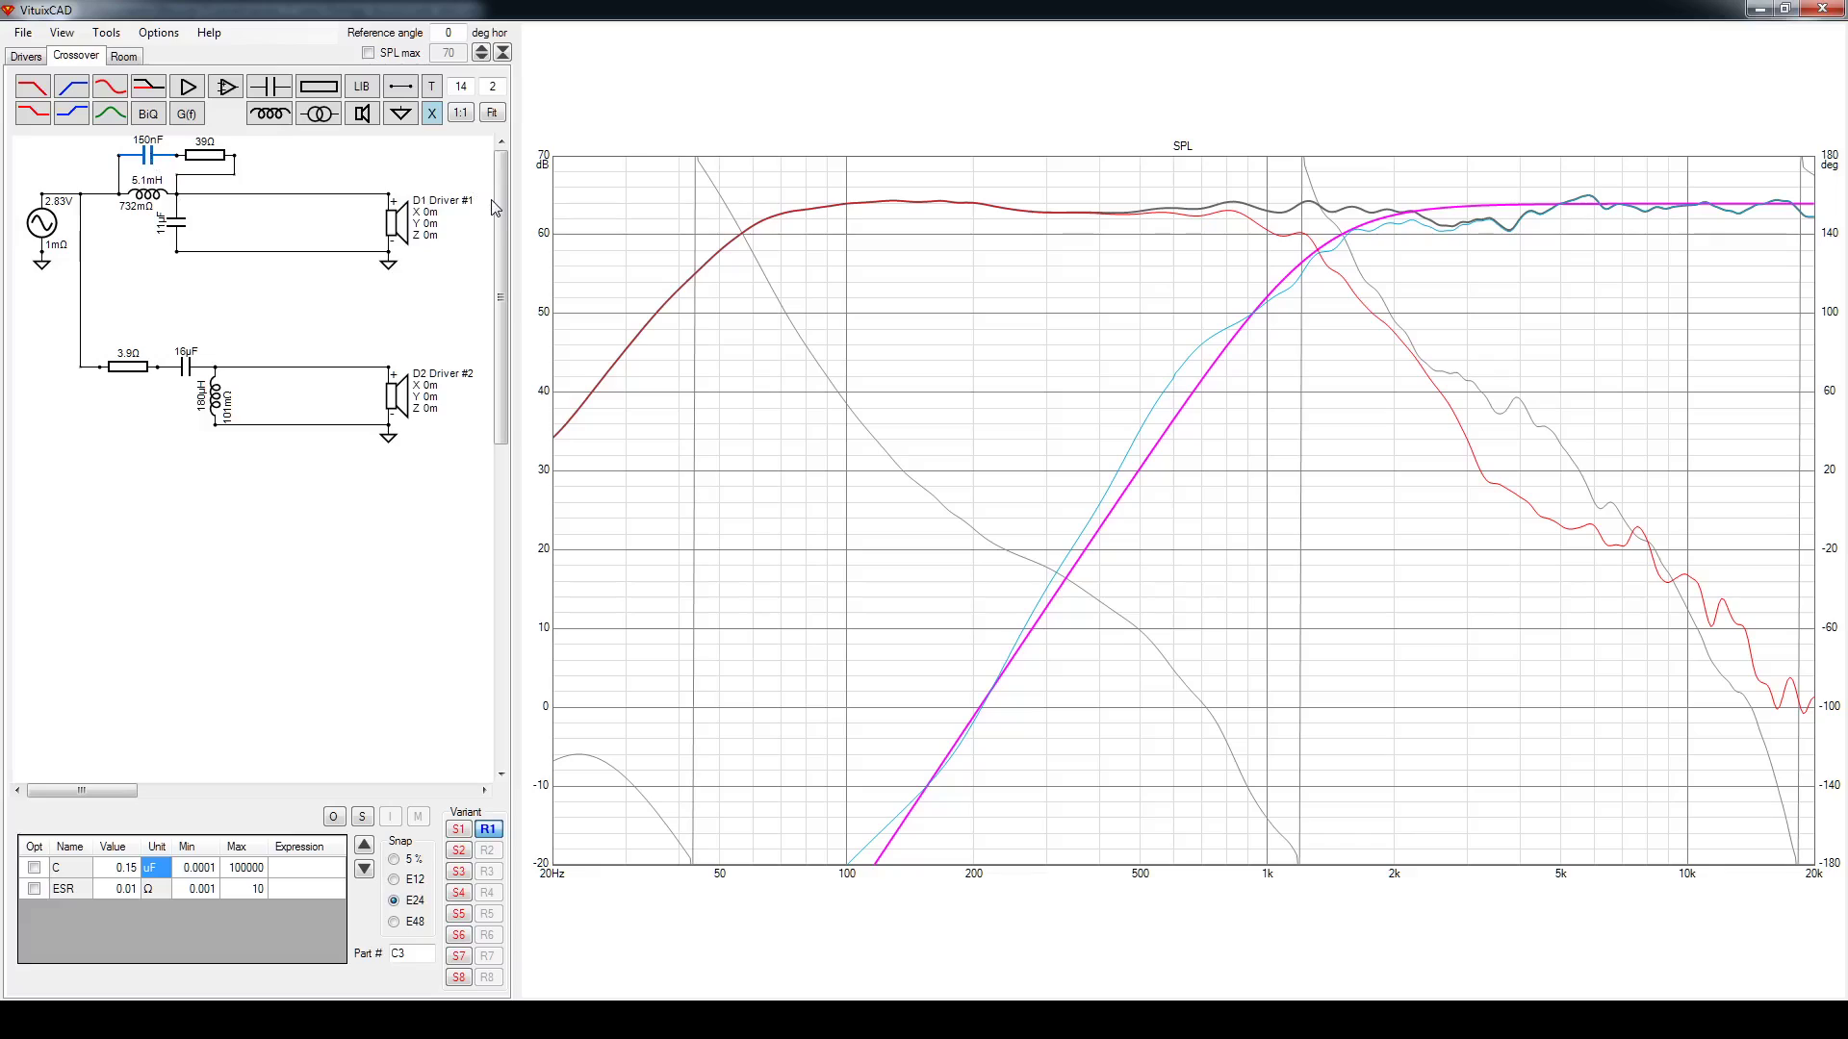
{"action": "double_click", "coordinate": [1049, 372]}
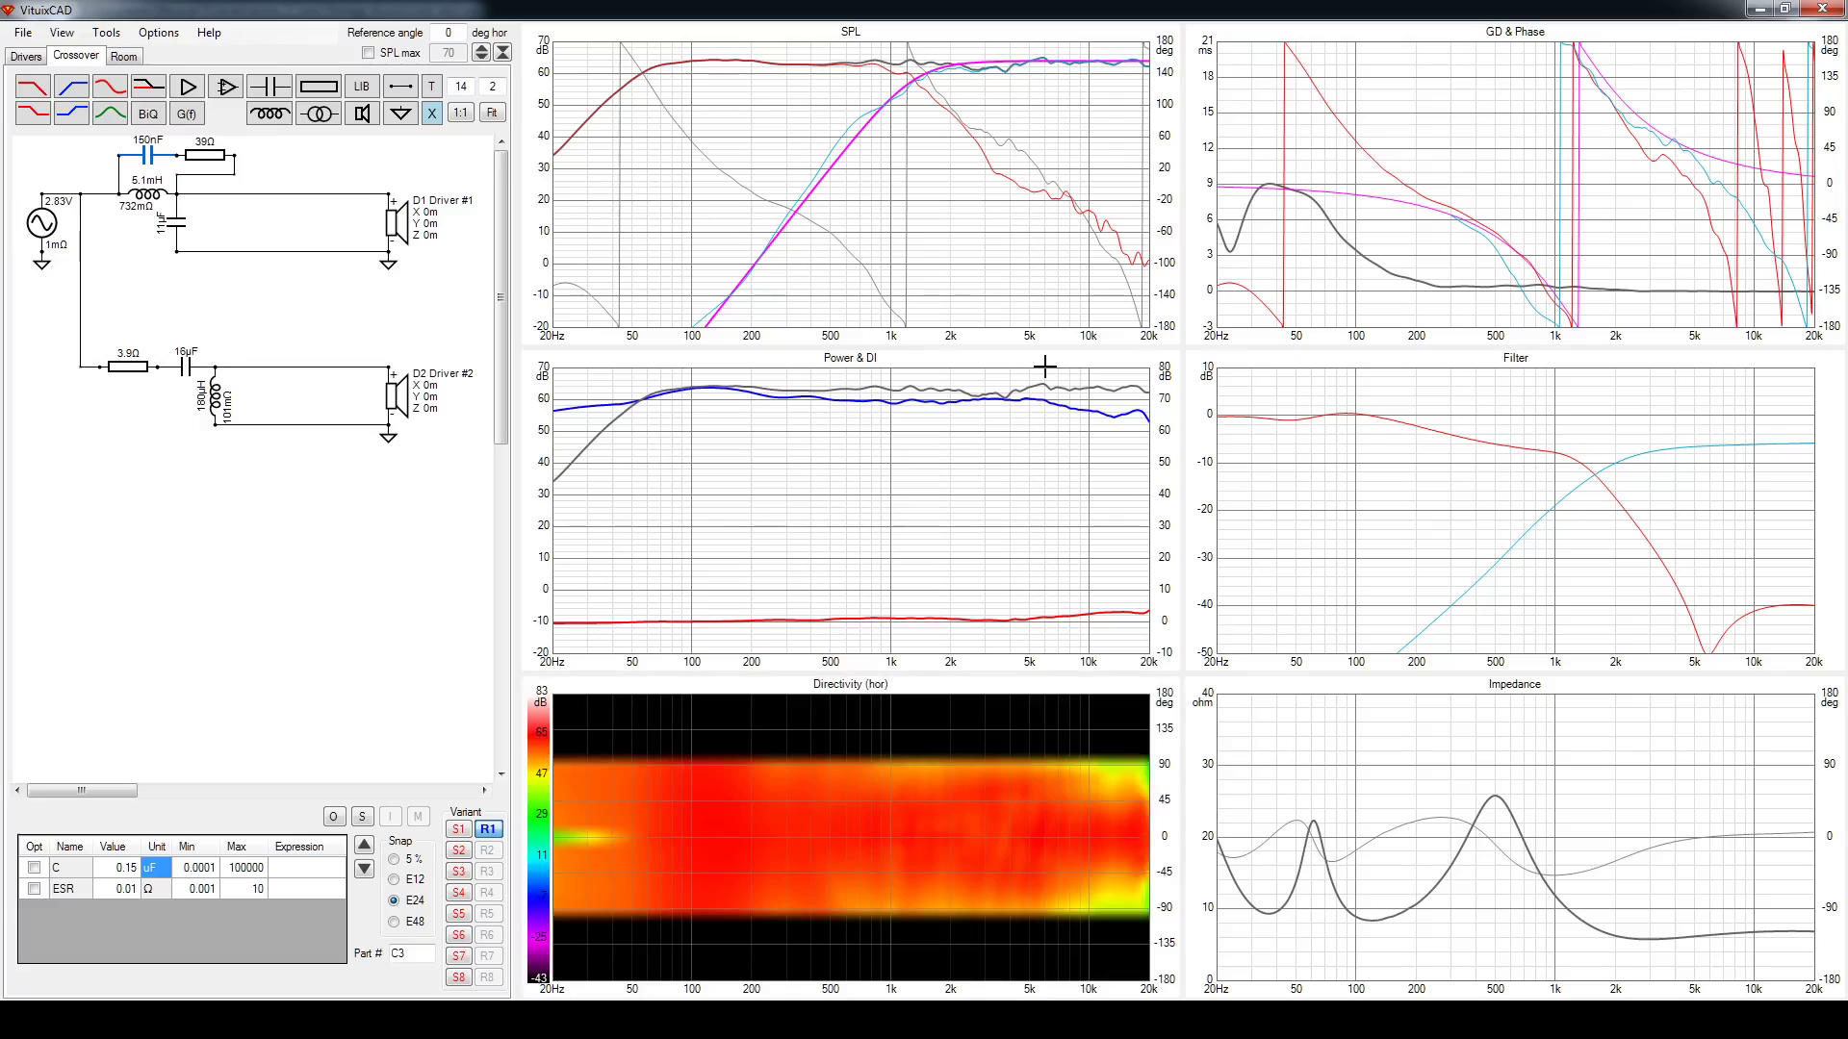
{"action": "double_click", "coordinate": [939, 241]}
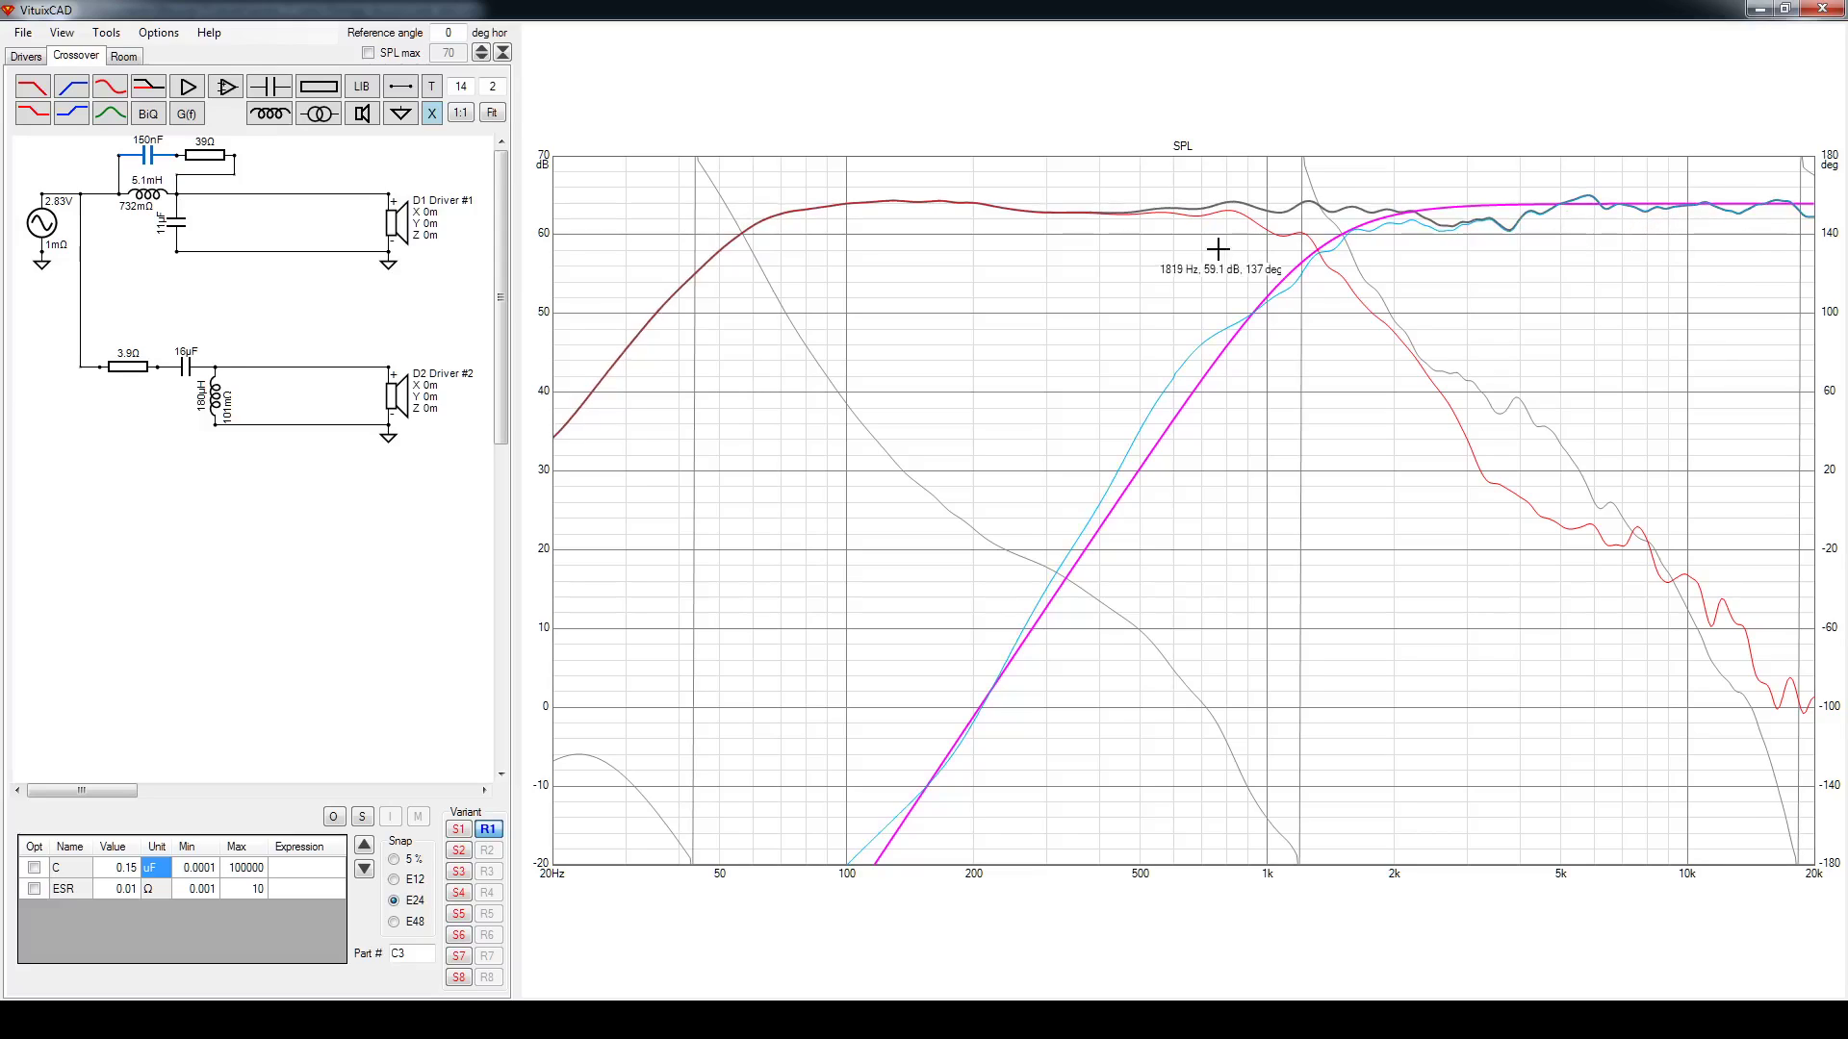
Try D2's series capacitor at 20 and 15 µF and return it to 16 µF
{"action": "left_click", "coordinate": [188, 370]}
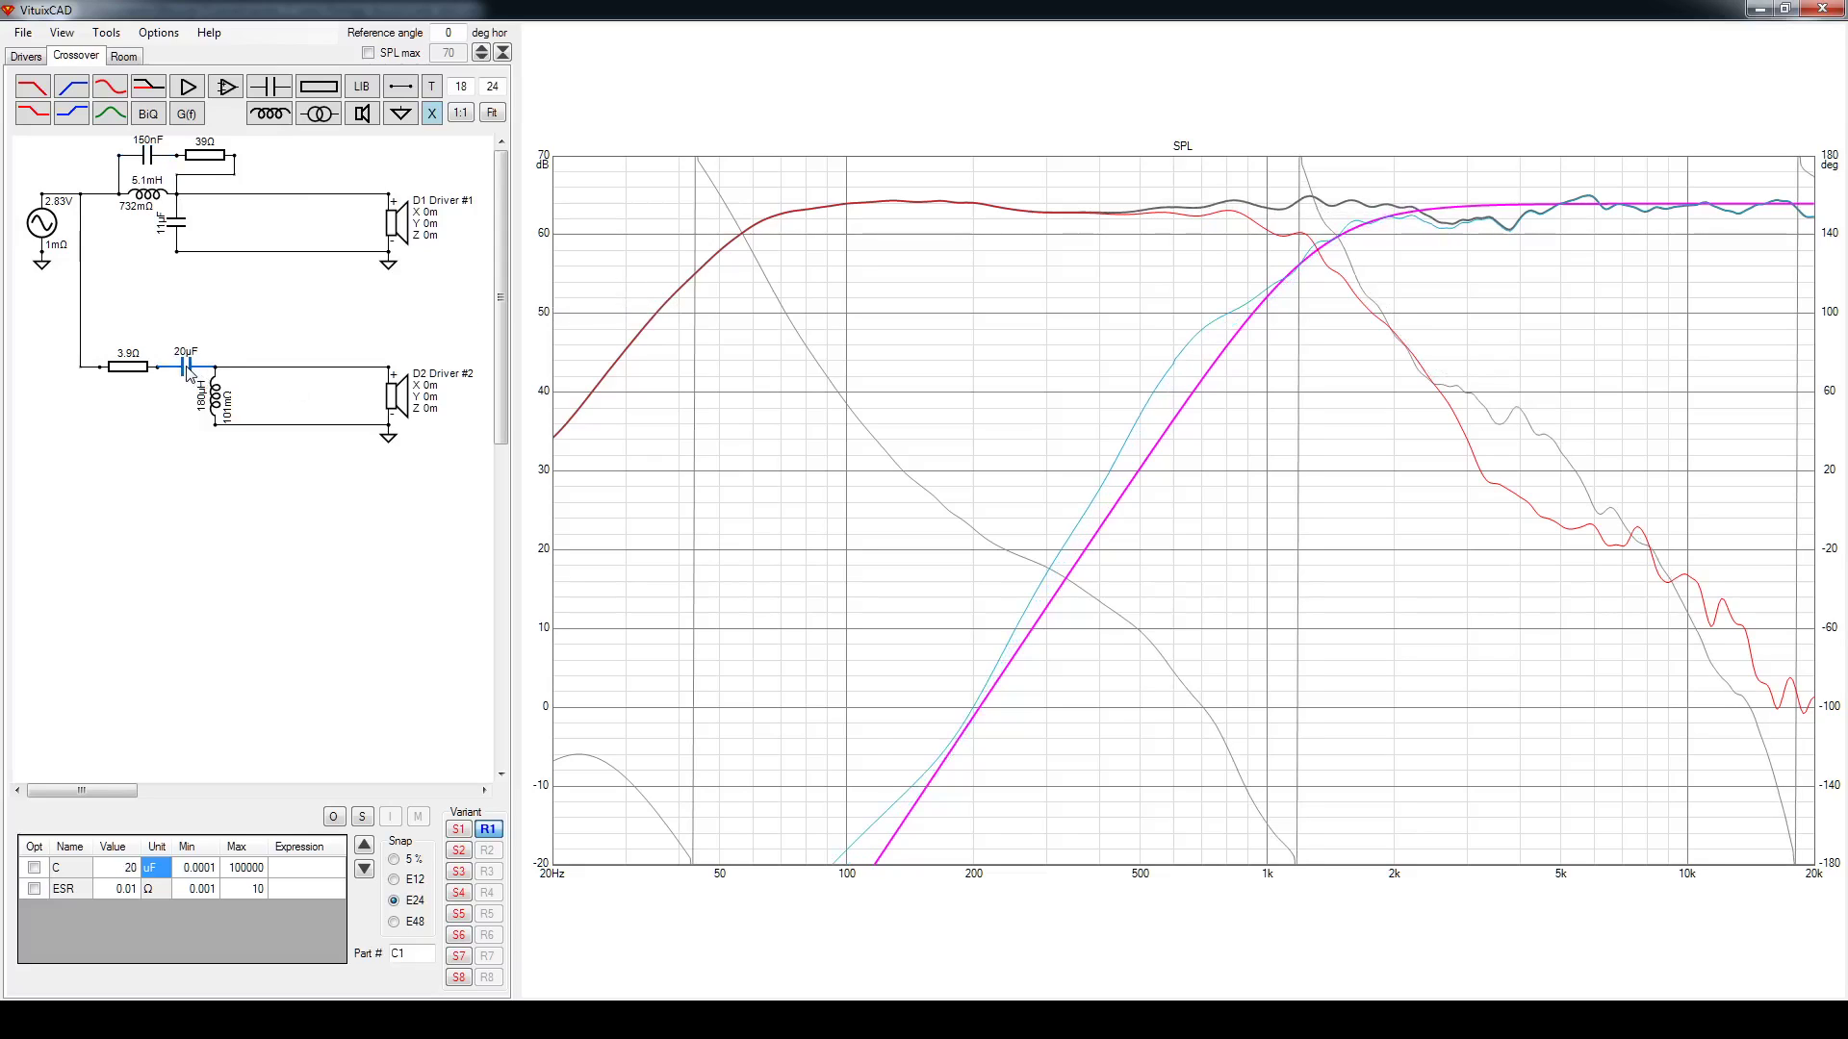
{"action": "scroll", "coordinate": [188, 373], "scroll_direction": "down", "scroll_amount": 1}
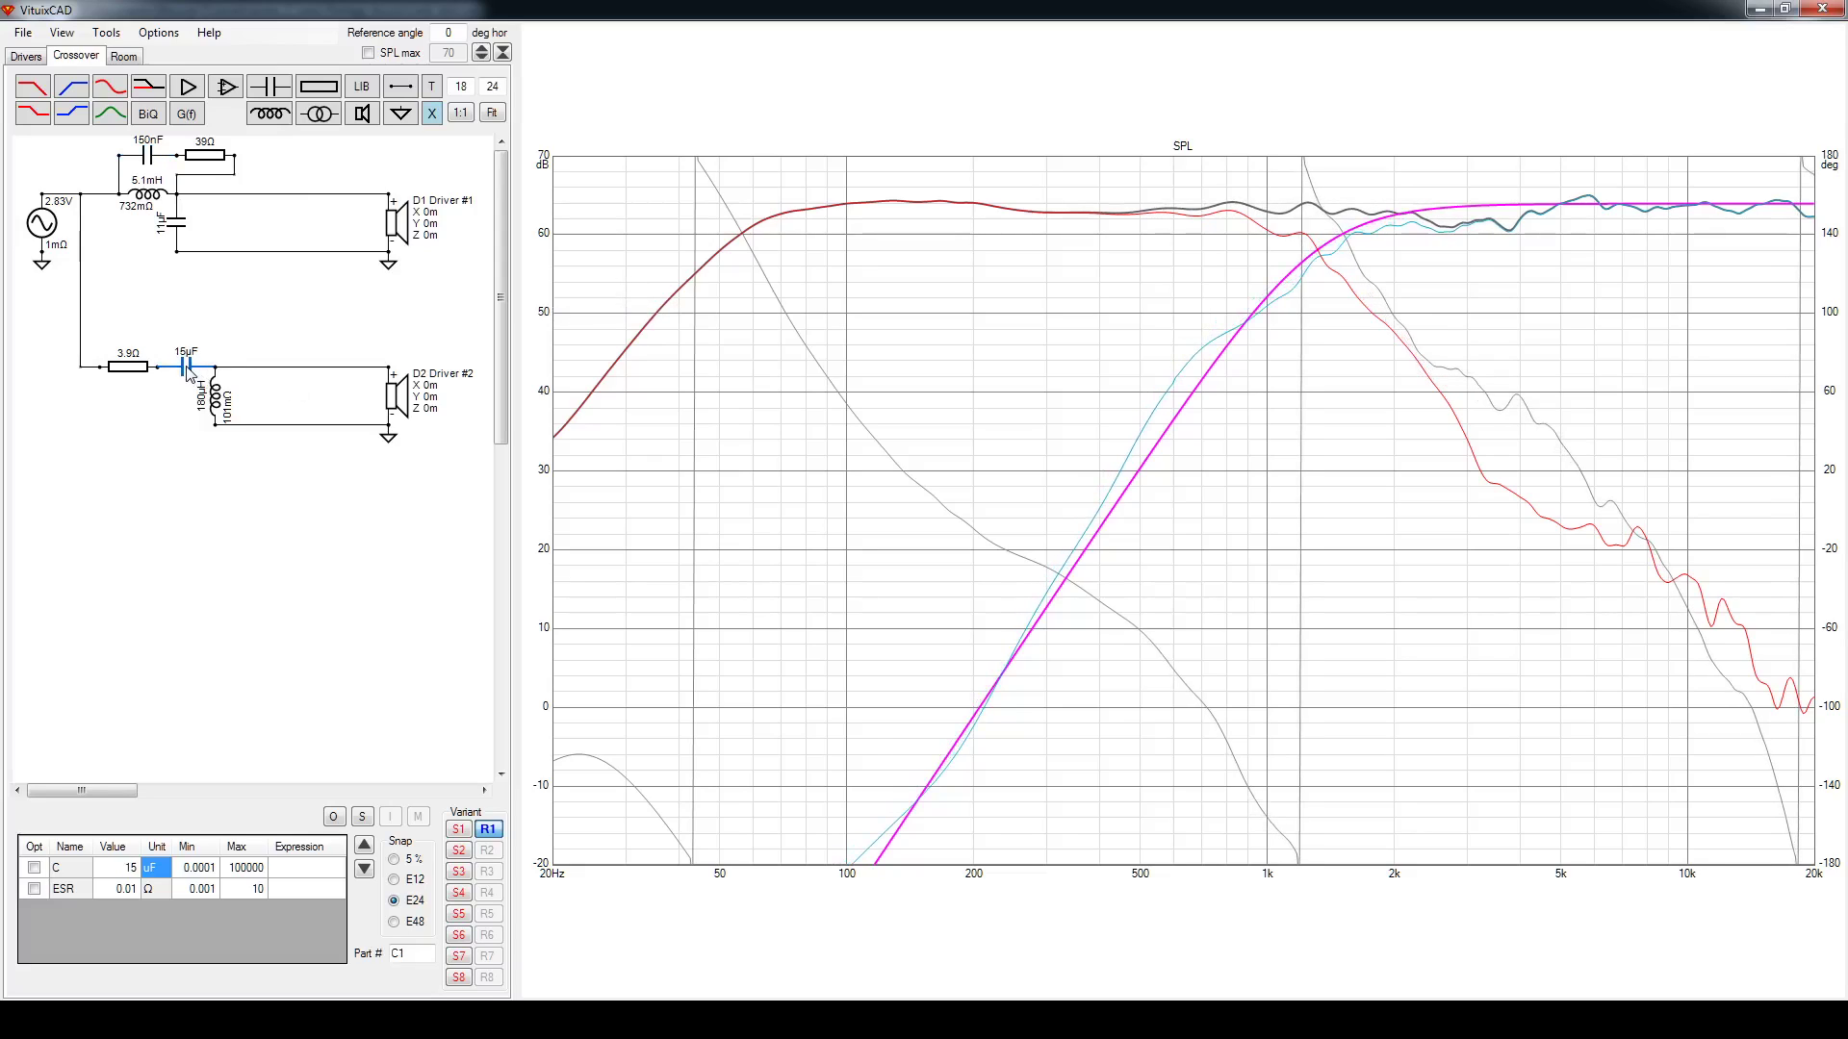
{"action": "scroll", "coordinate": [189, 373], "scroll_direction": "up", "scroll_amount": 1}
Try D2's series resistor at 3.6 and 4.7 Ω and settle on 5.1 Ω
{"action": "left_click", "coordinate": [132, 370]}
{"action": "scroll", "coordinate": [133, 372], "scroll_direction": "up", "scroll_amount": 1}
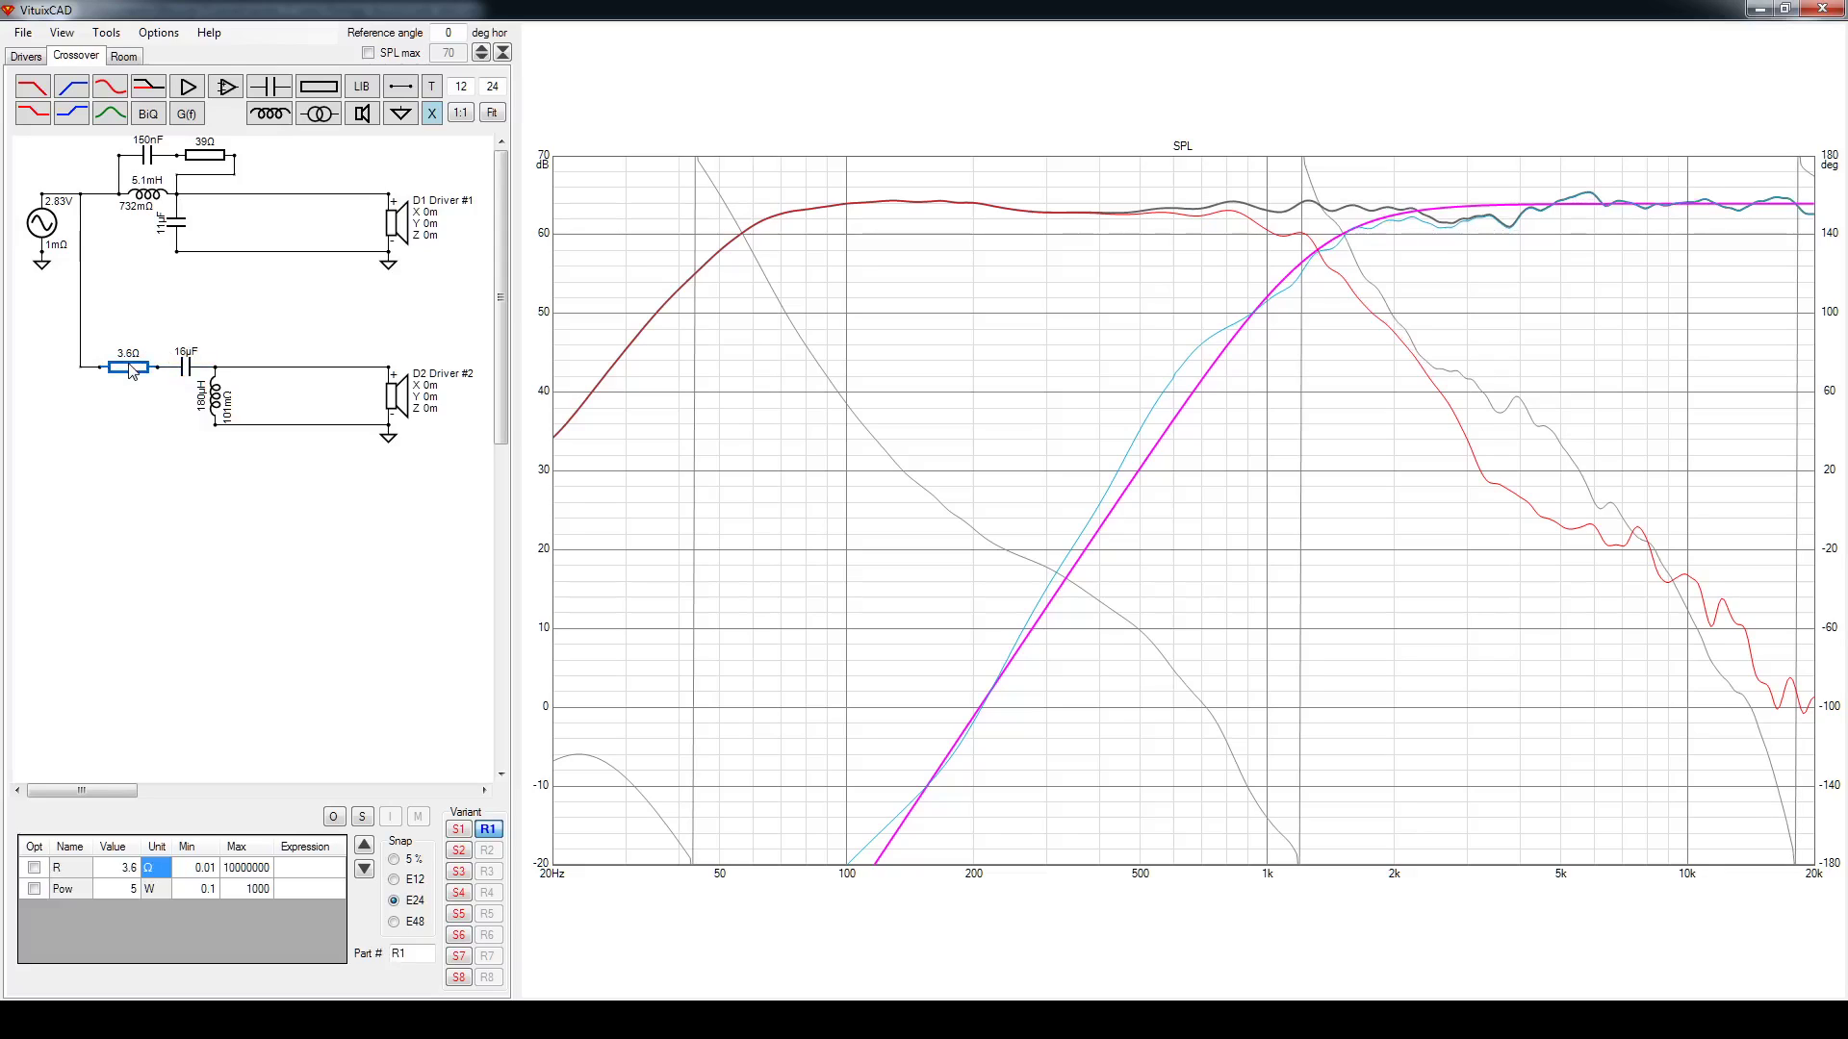
{"action": "scroll", "coordinate": [132, 371], "scroll_direction": "up", "scroll_amount": 1}
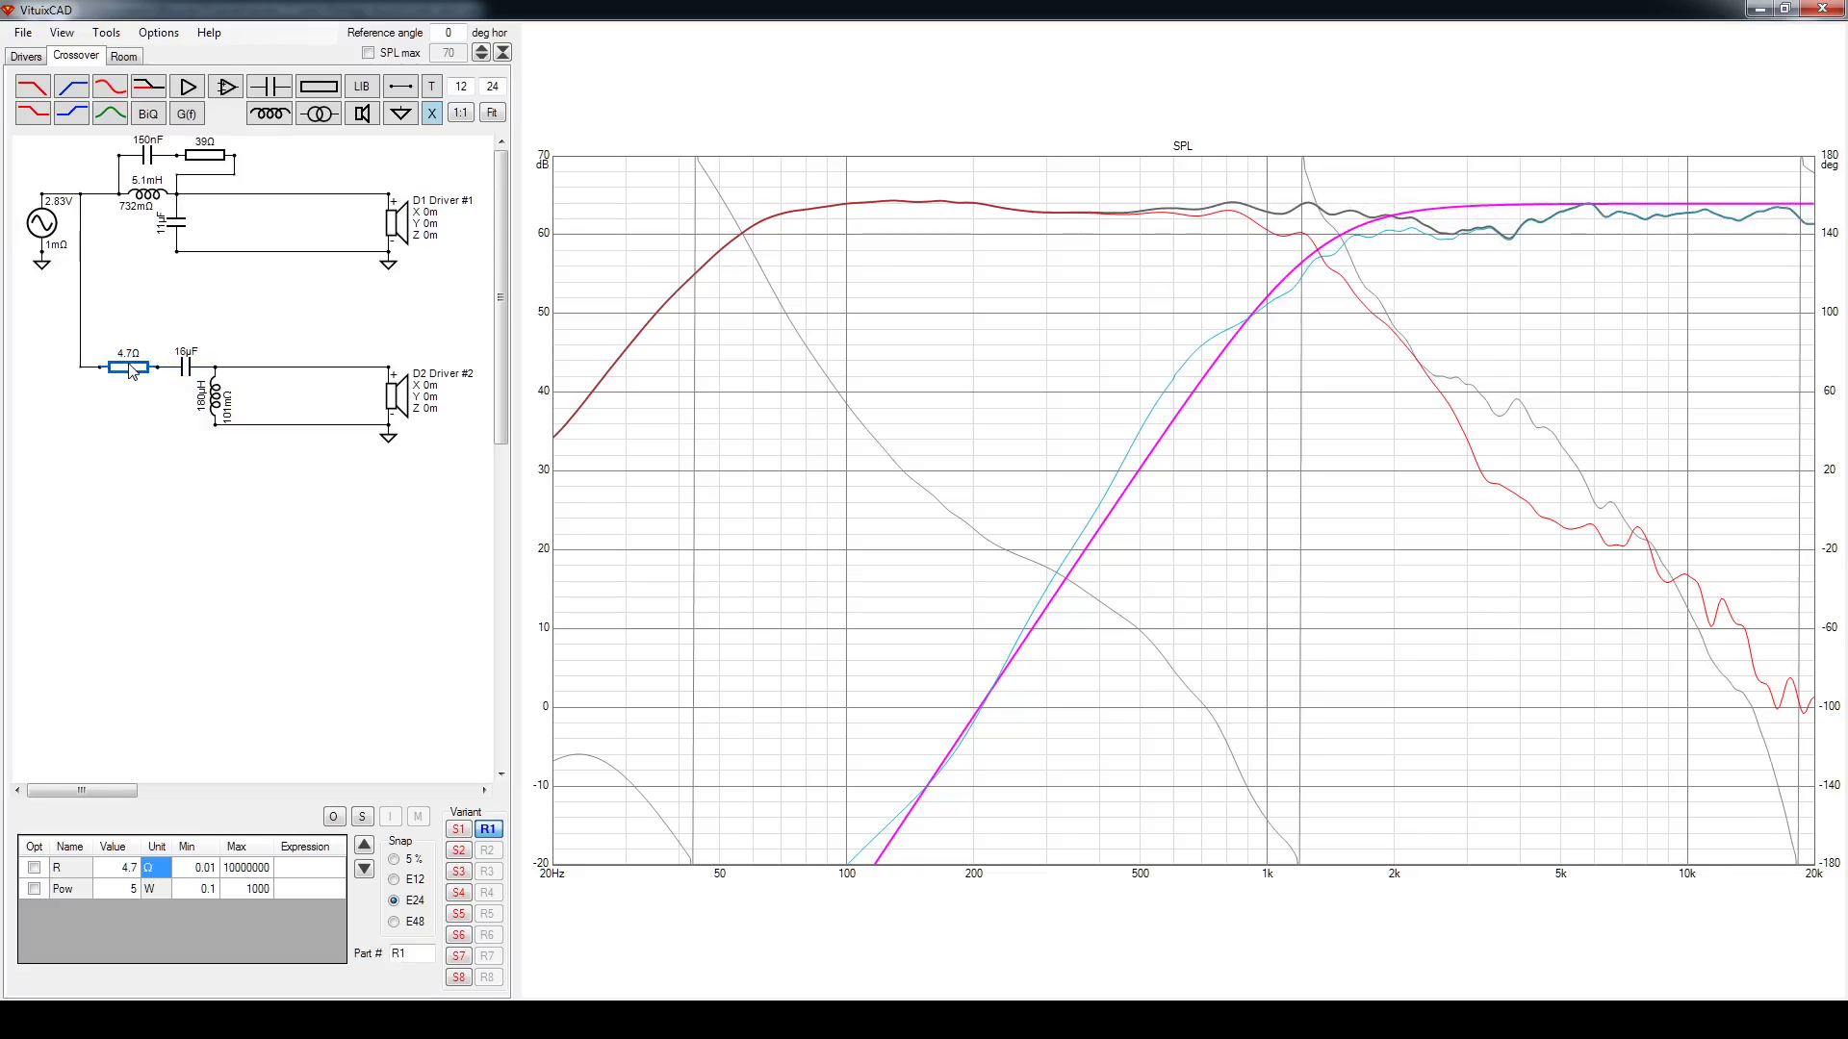
{"action": "scroll", "coordinate": [131, 371], "scroll_direction": "up", "scroll_amount": 1}
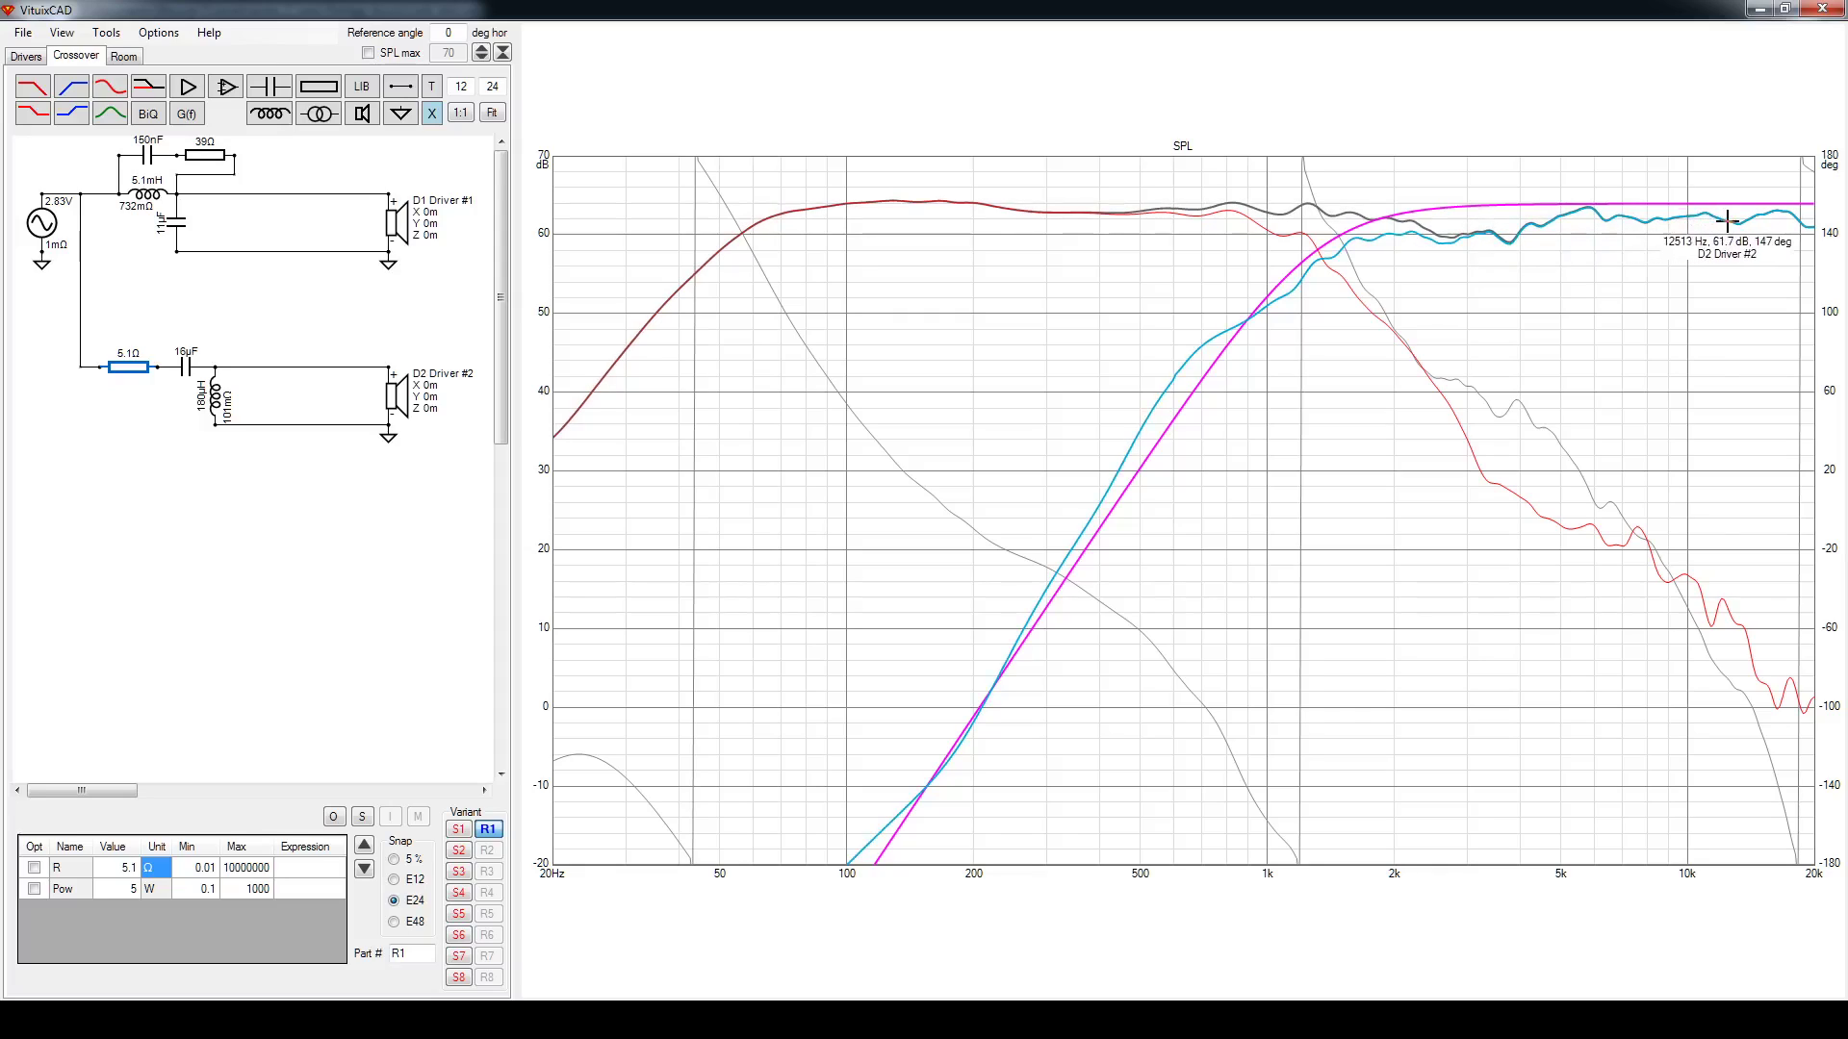
Compare the enlarged SPL and GD & Phase graphs to examine the drivers' level and phase tracking around the crossover
{"action": "double_click", "coordinate": [937, 367]}
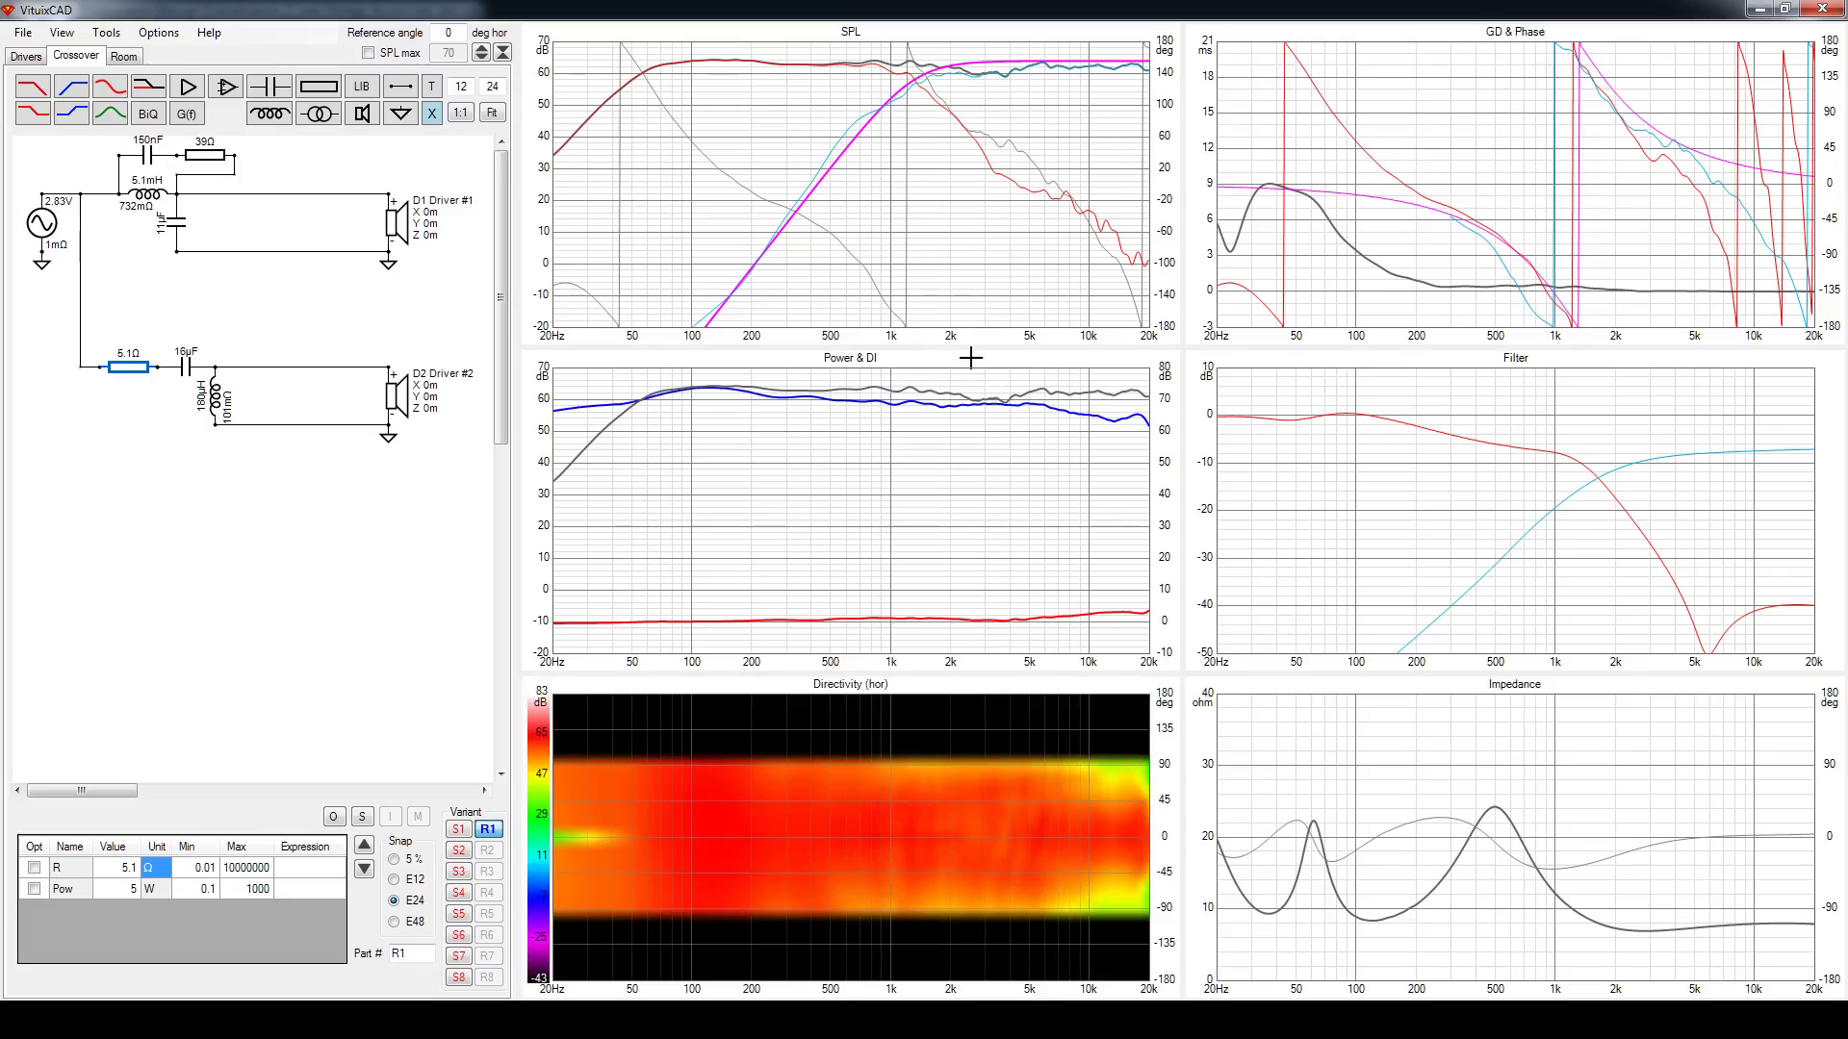
{"action": "double_click", "coordinate": [1609, 167]}
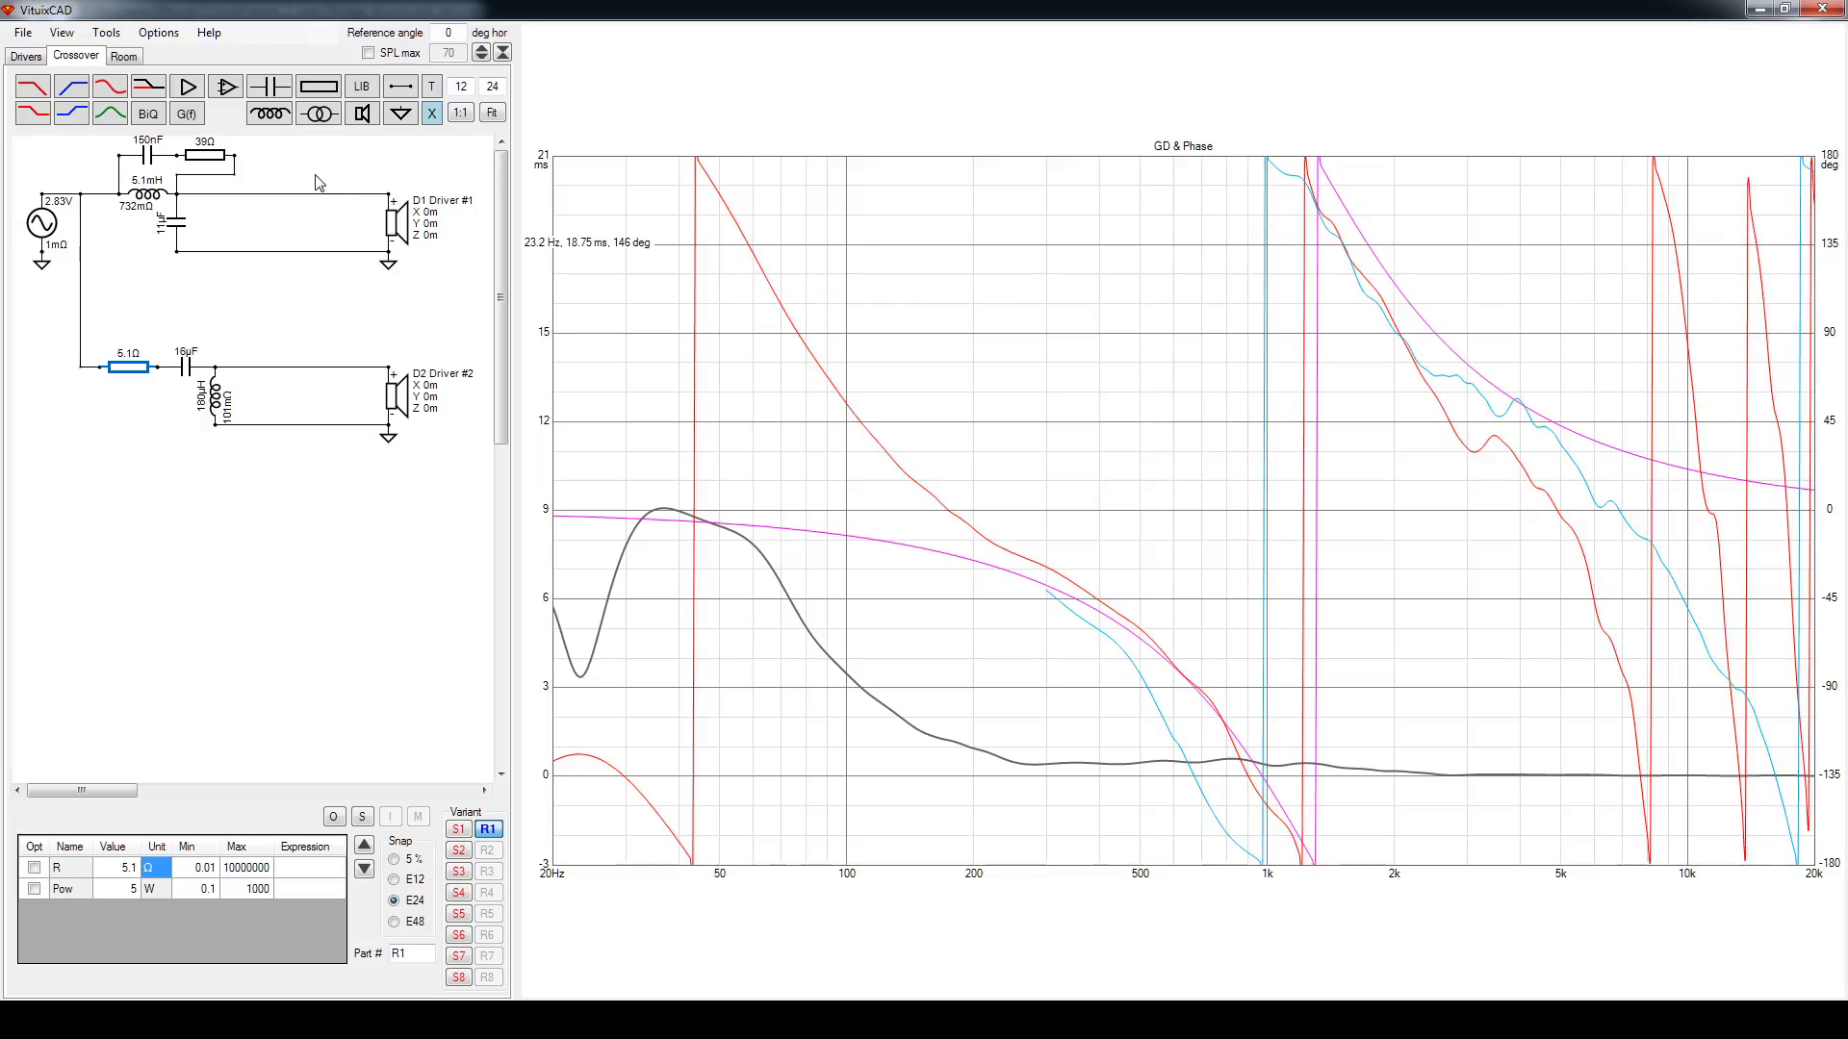
{"action": "double_click", "coordinate": [674, 252]}
{"action": "double_click", "coordinate": [948, 306]}
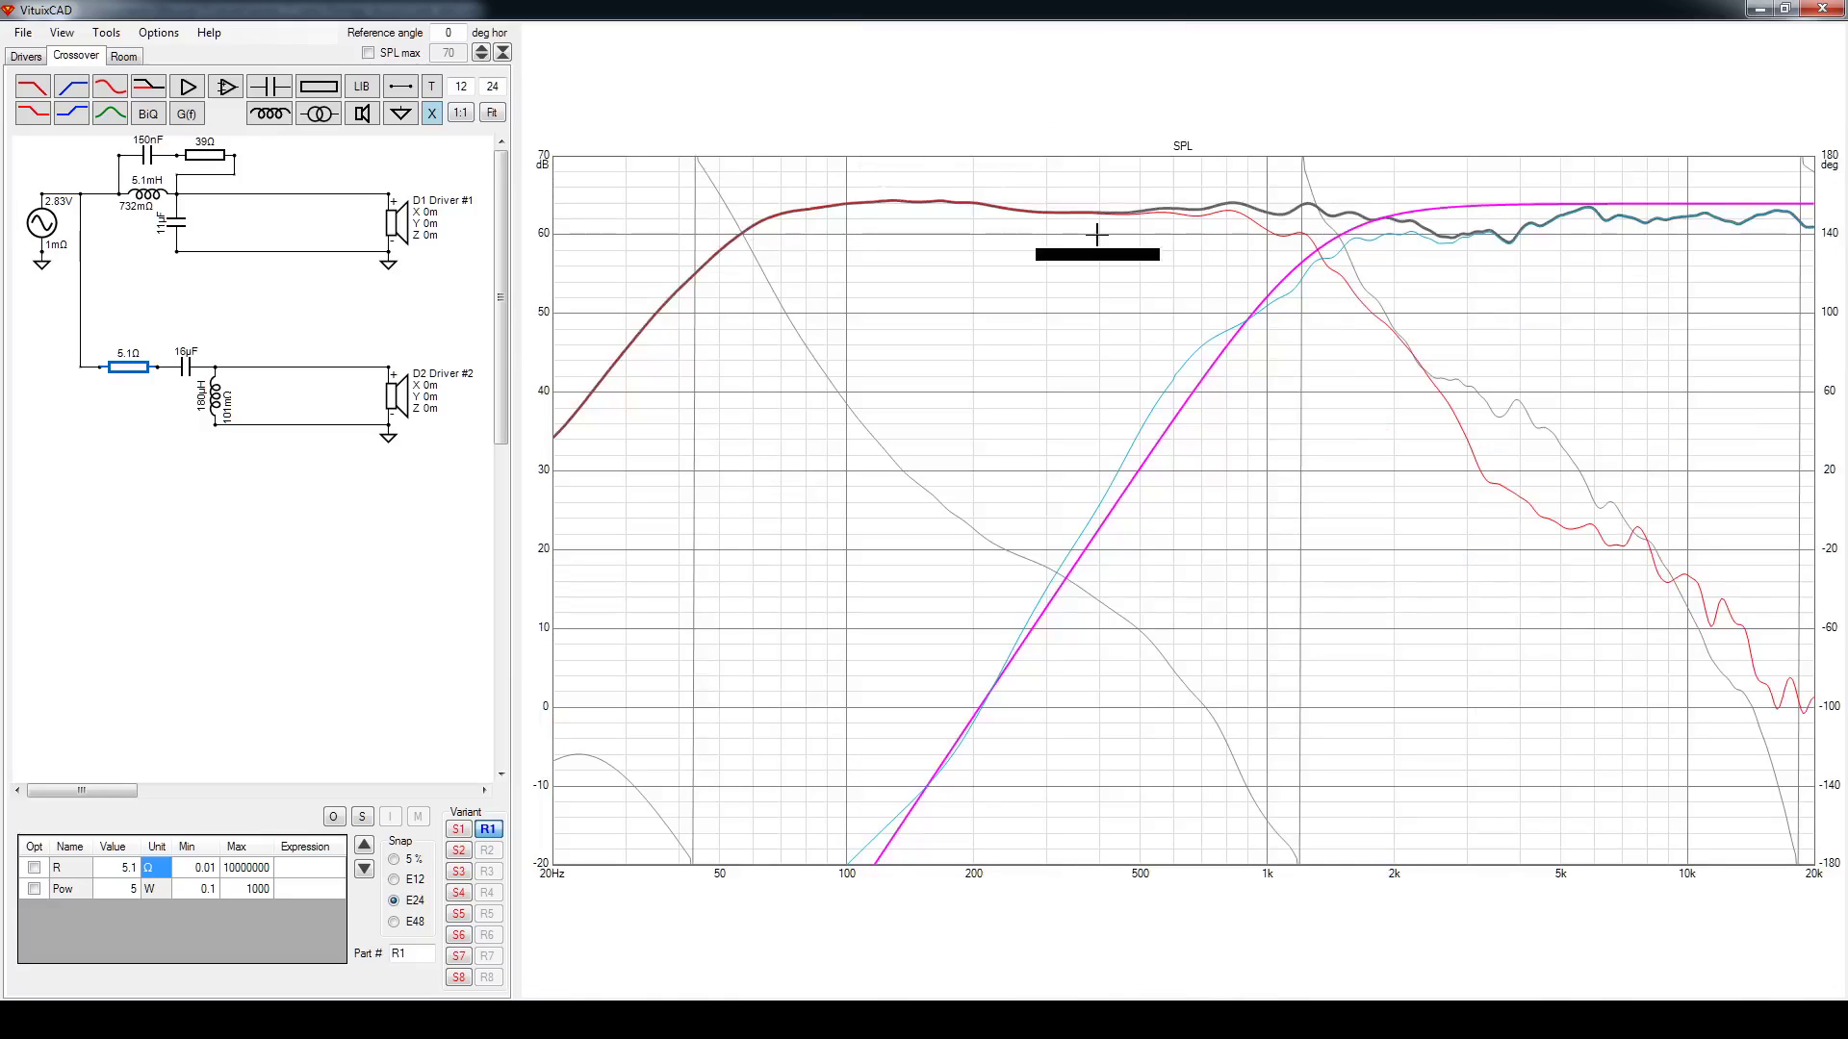
{"action": "double_click", "coordinate": [1321, 268]}
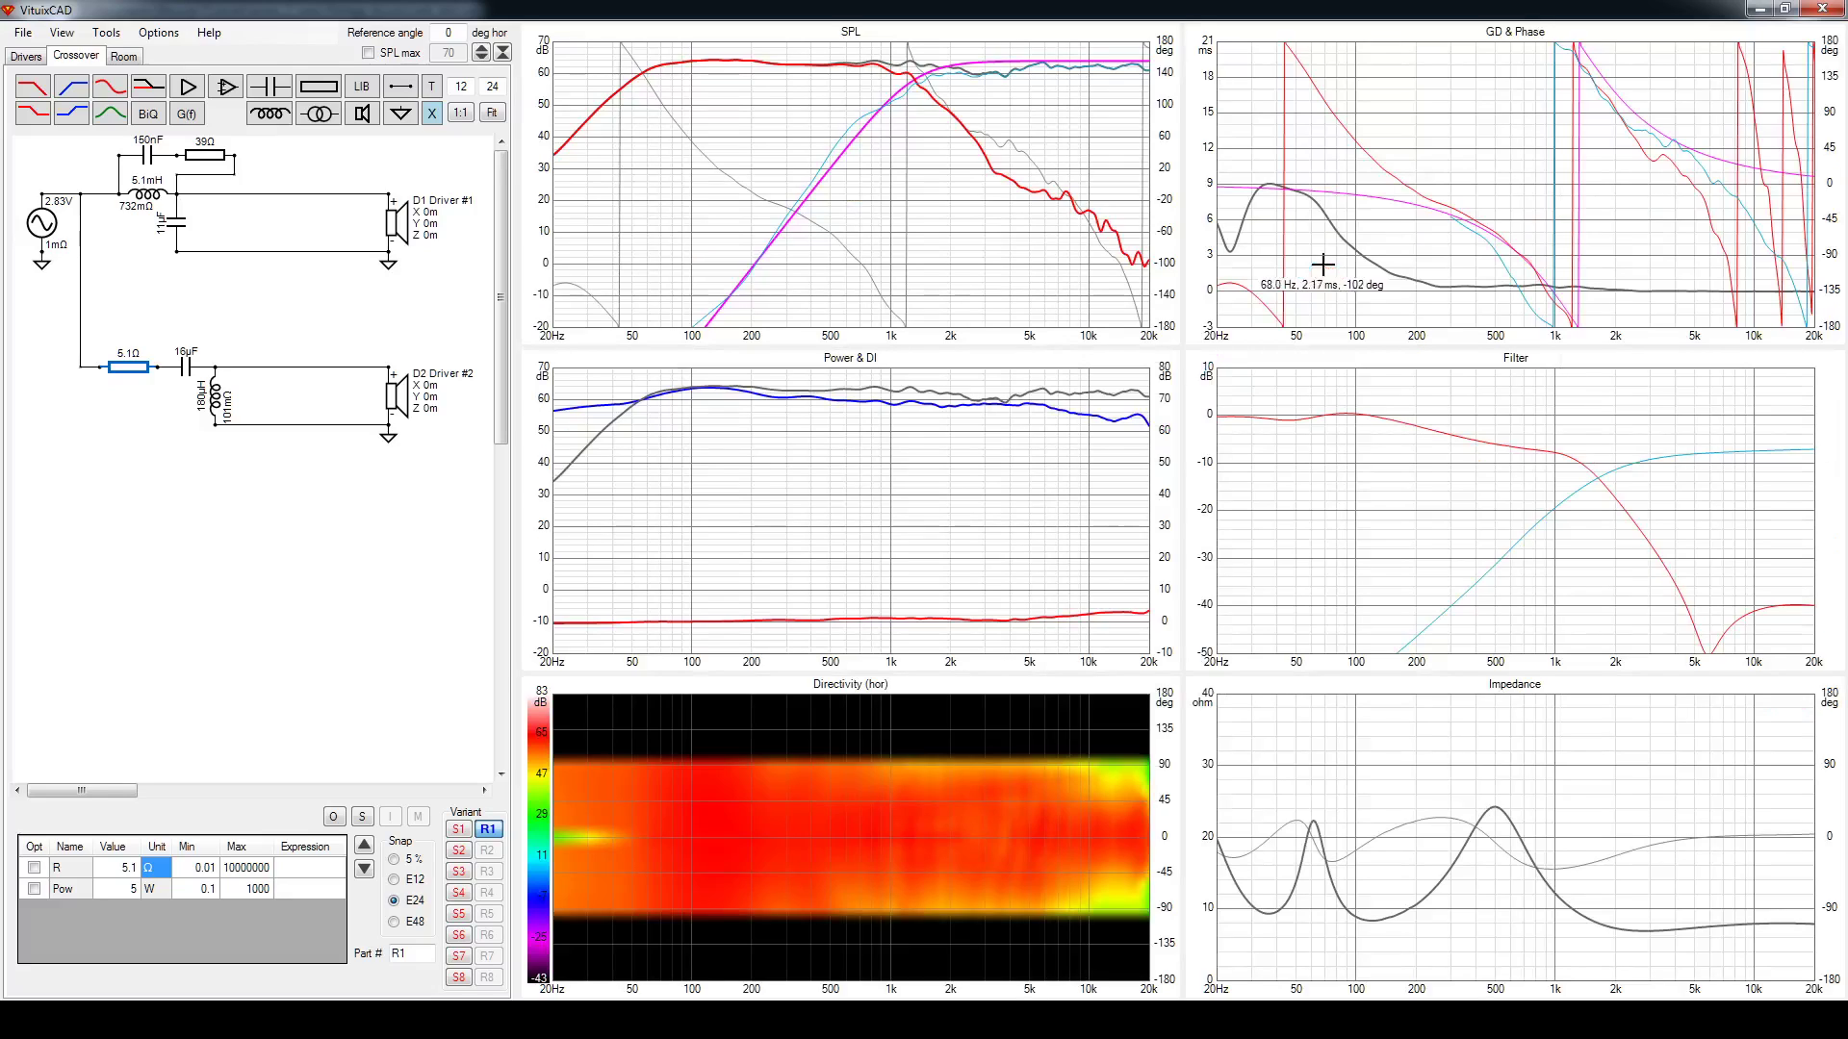
{"action": "double_click", "coordinate": [989, 195]}
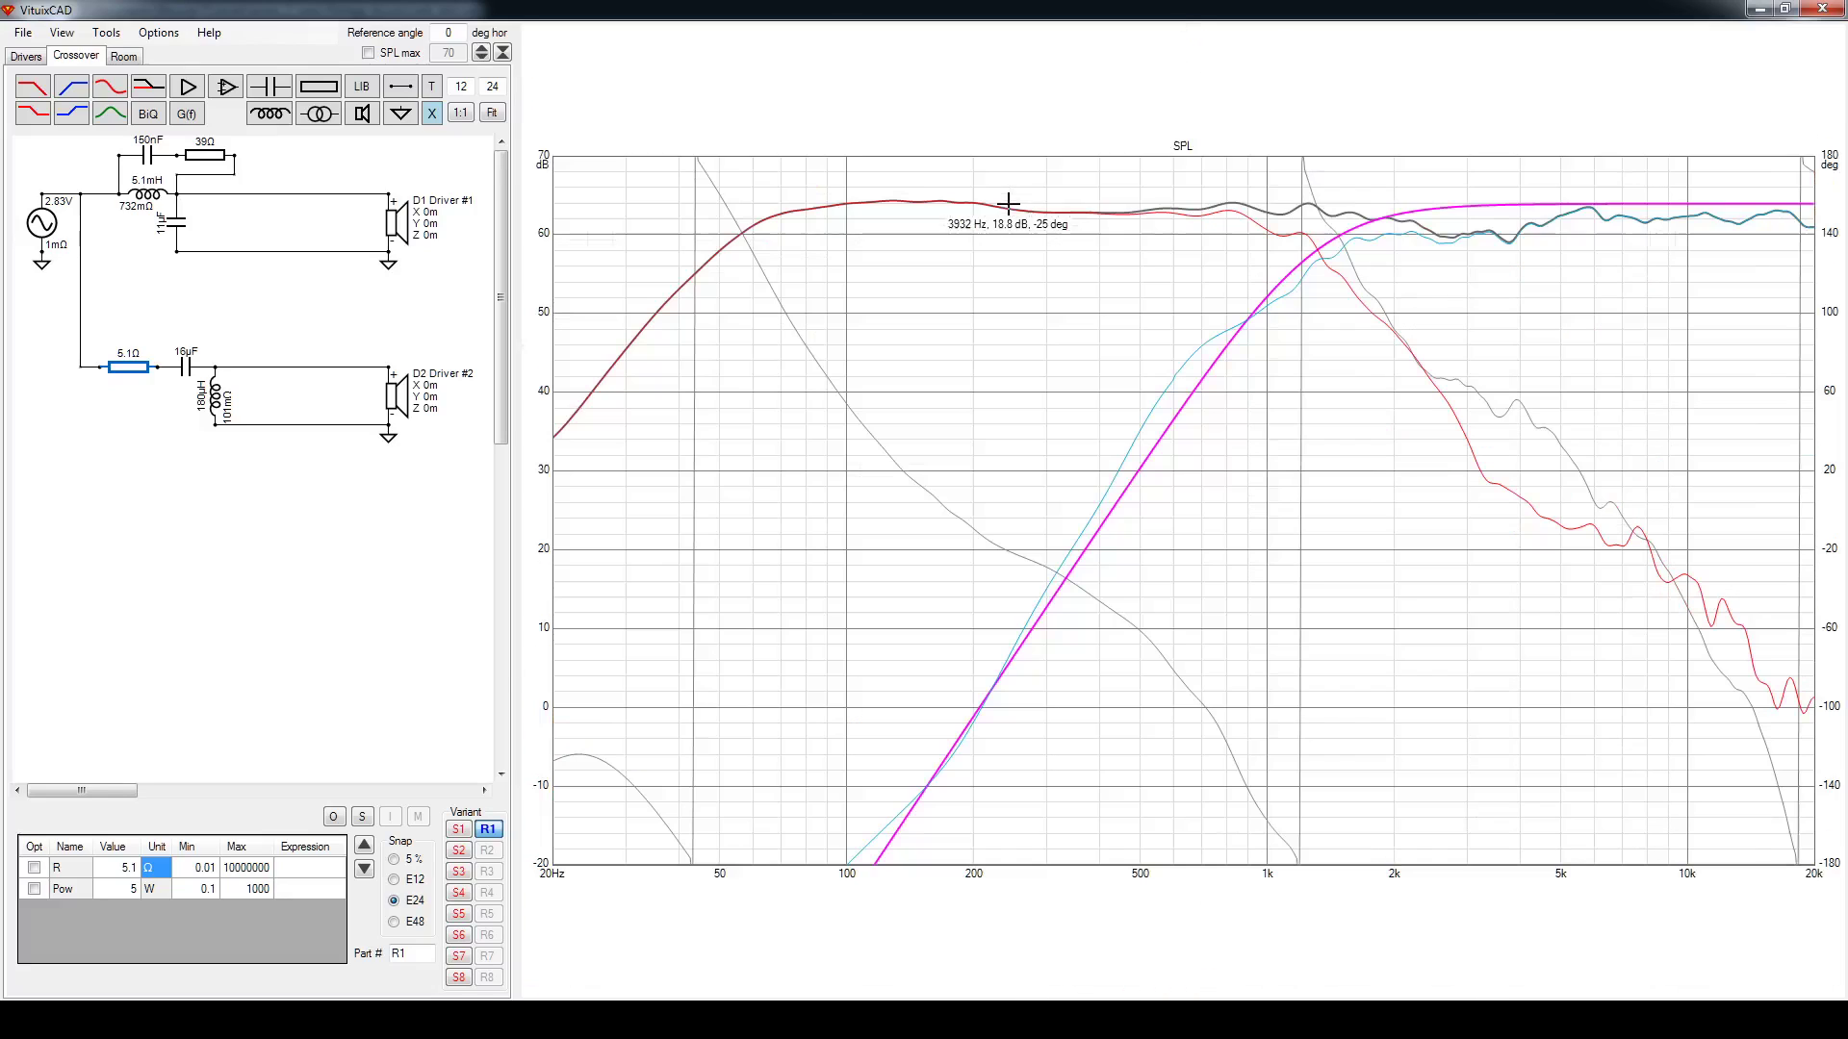
{"action": "double_click", "coordinate": [1324, 266]}
{"action": "double_click", "coordinate": [1241, 173]}
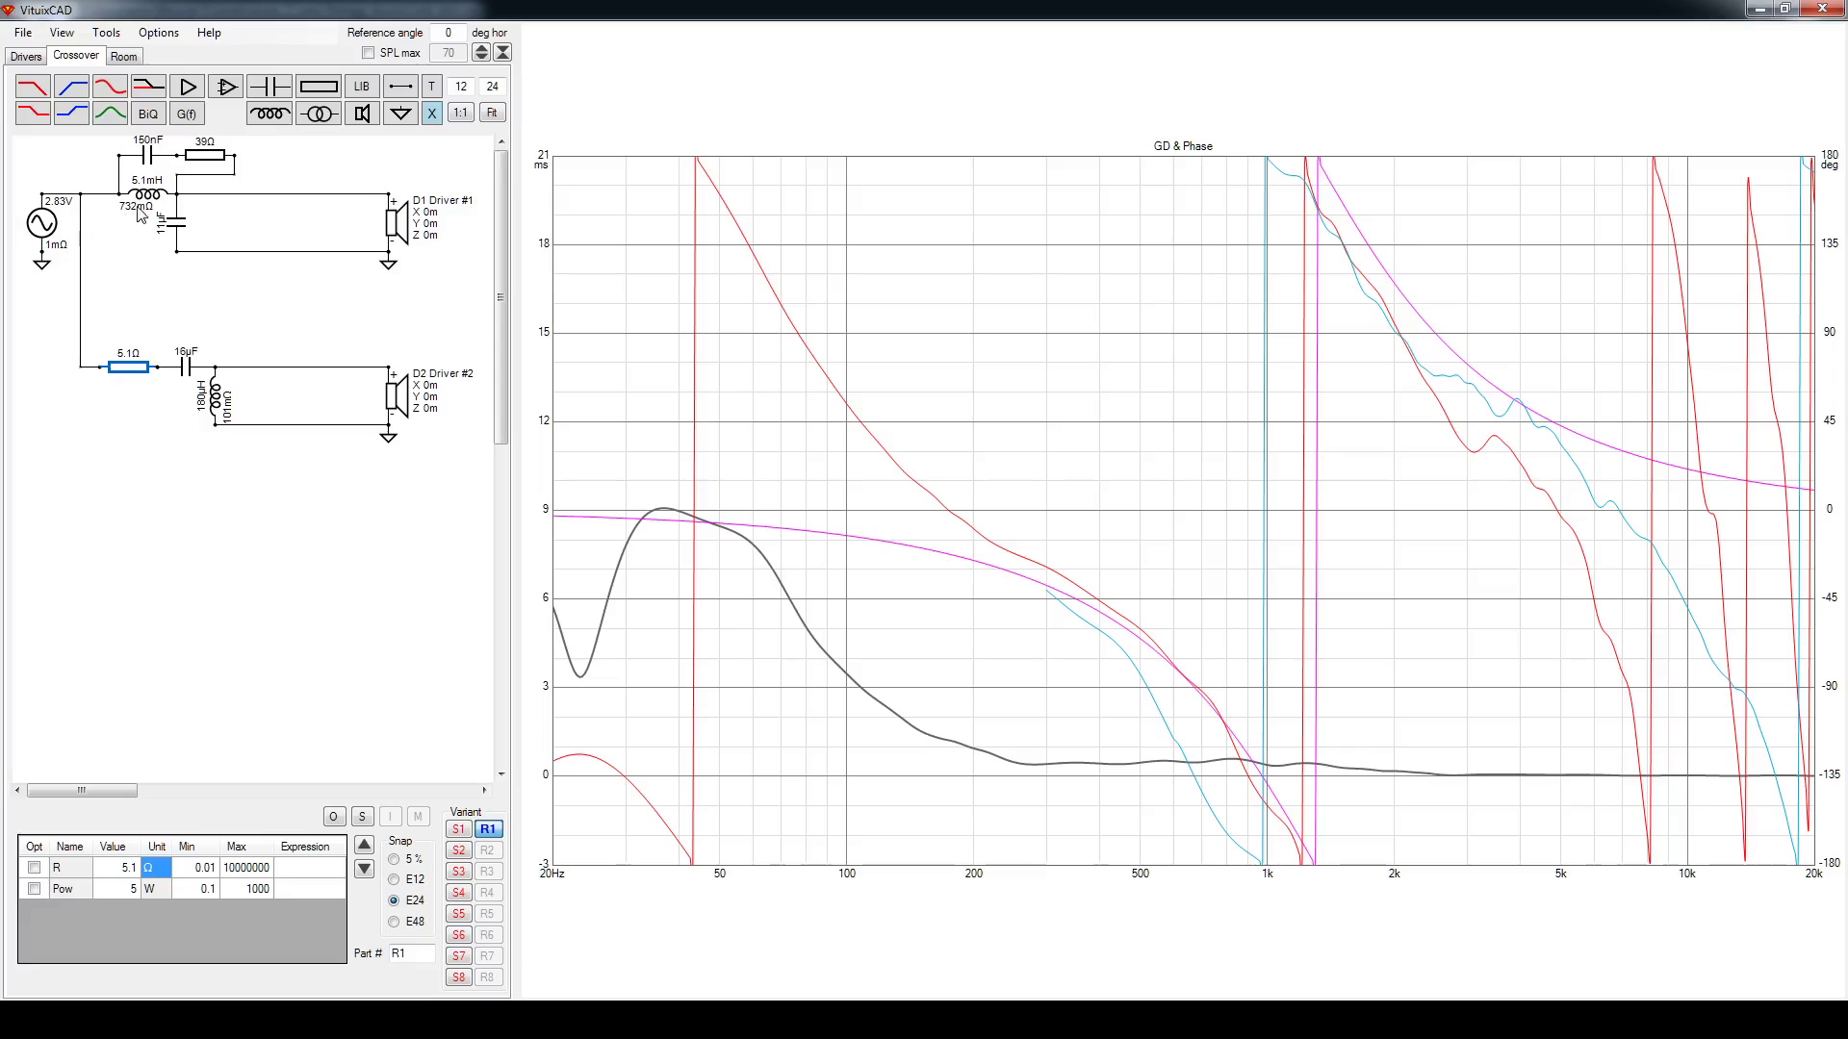
Try D1's shunt capacitor at values such as 18 and 13 µF against the phase and SPL curves, and settle on 16 µF
{"action": "left_click", "coordinate": [183, 228]}
{"action": "scroll", "coordinate": [186, 231], "scroll_direction": "up", "scroll_amount": 5}
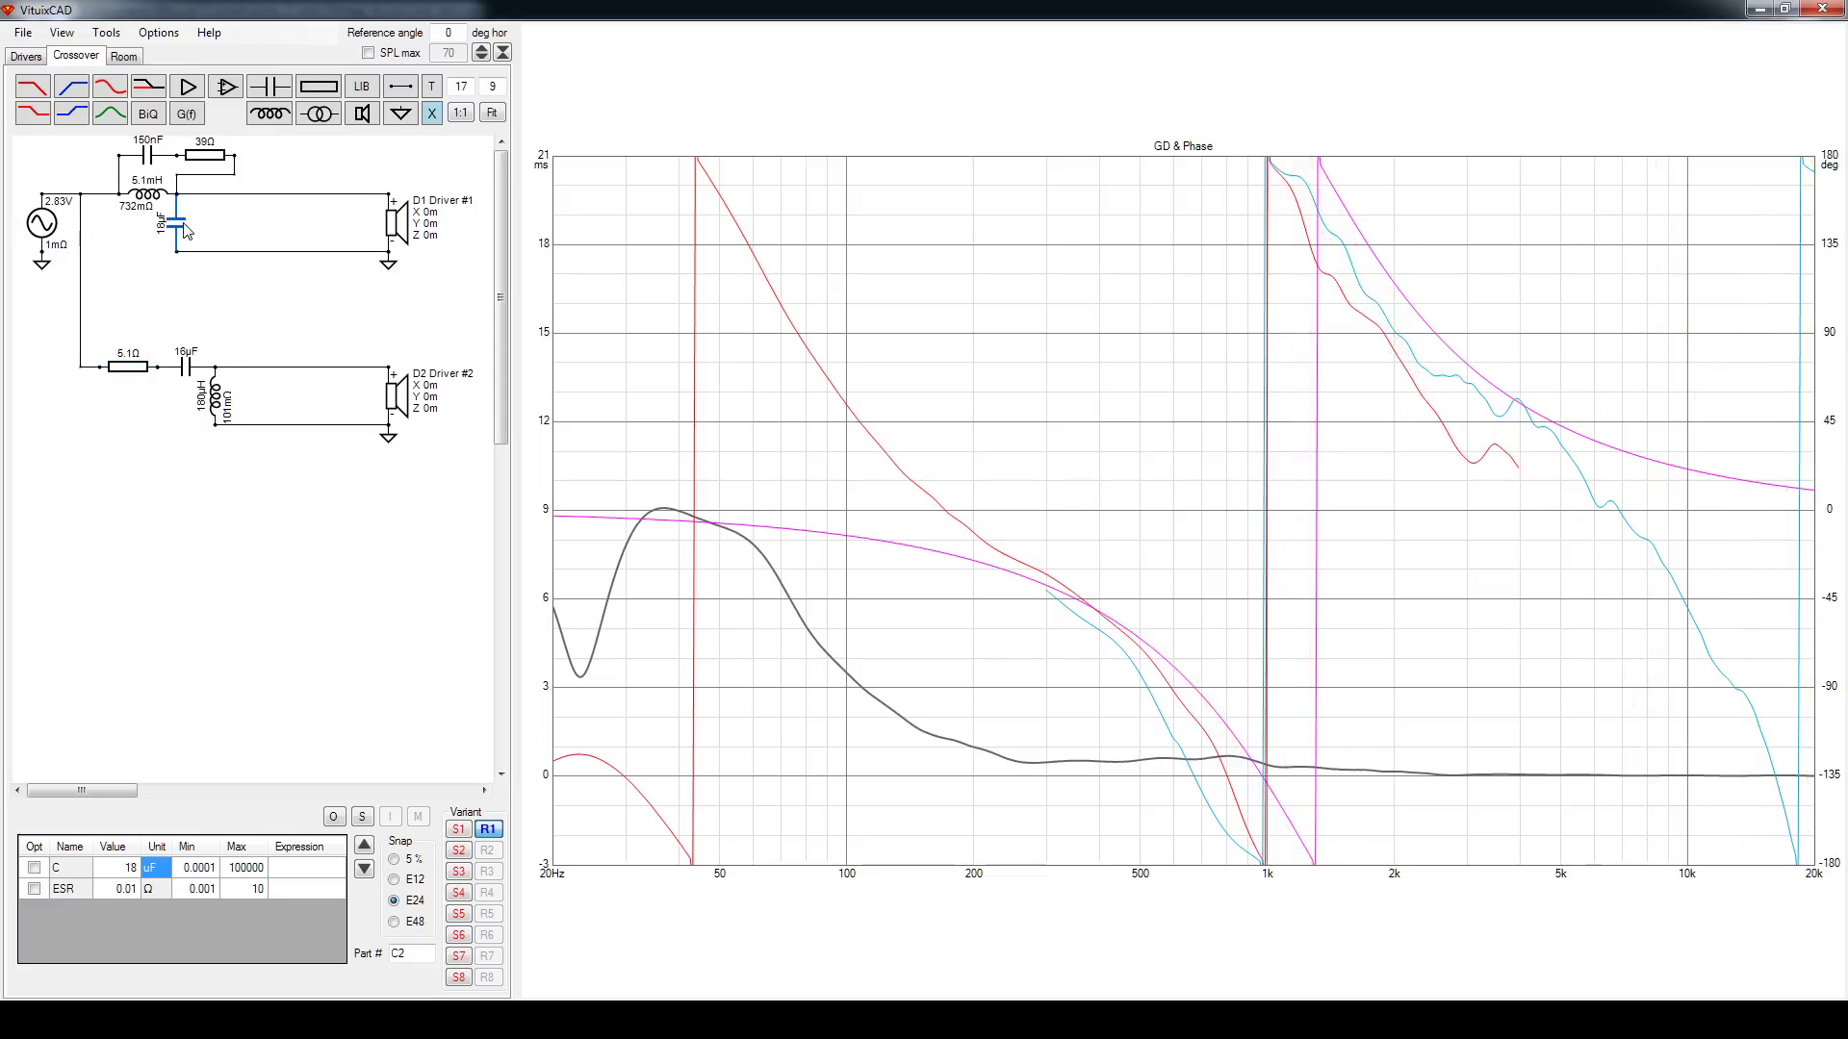
{"action": "scroll", "coordinate": [185, 231], "scroll_direction": "down", "scroll_amount": 1}
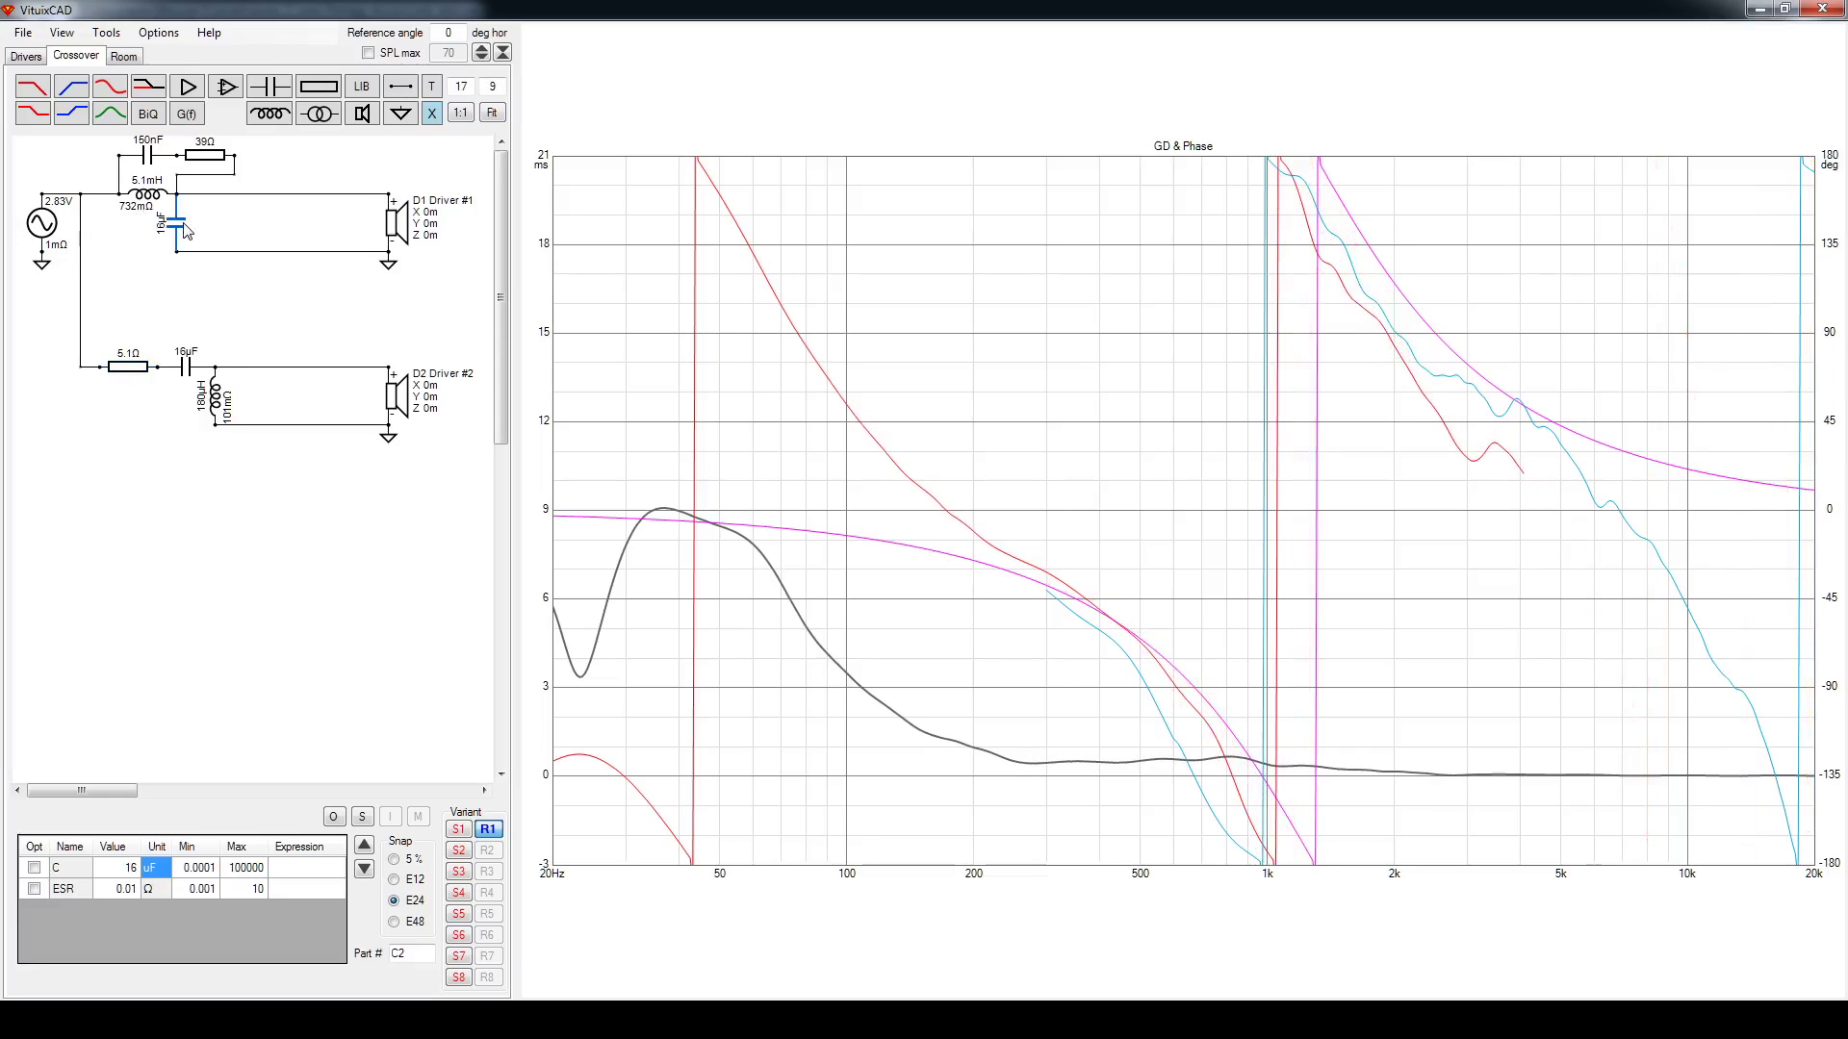
{"action": "double_click", "coordinate": [1071, 226]}
{"action": "double_click", "coordinate": [921, 178]}
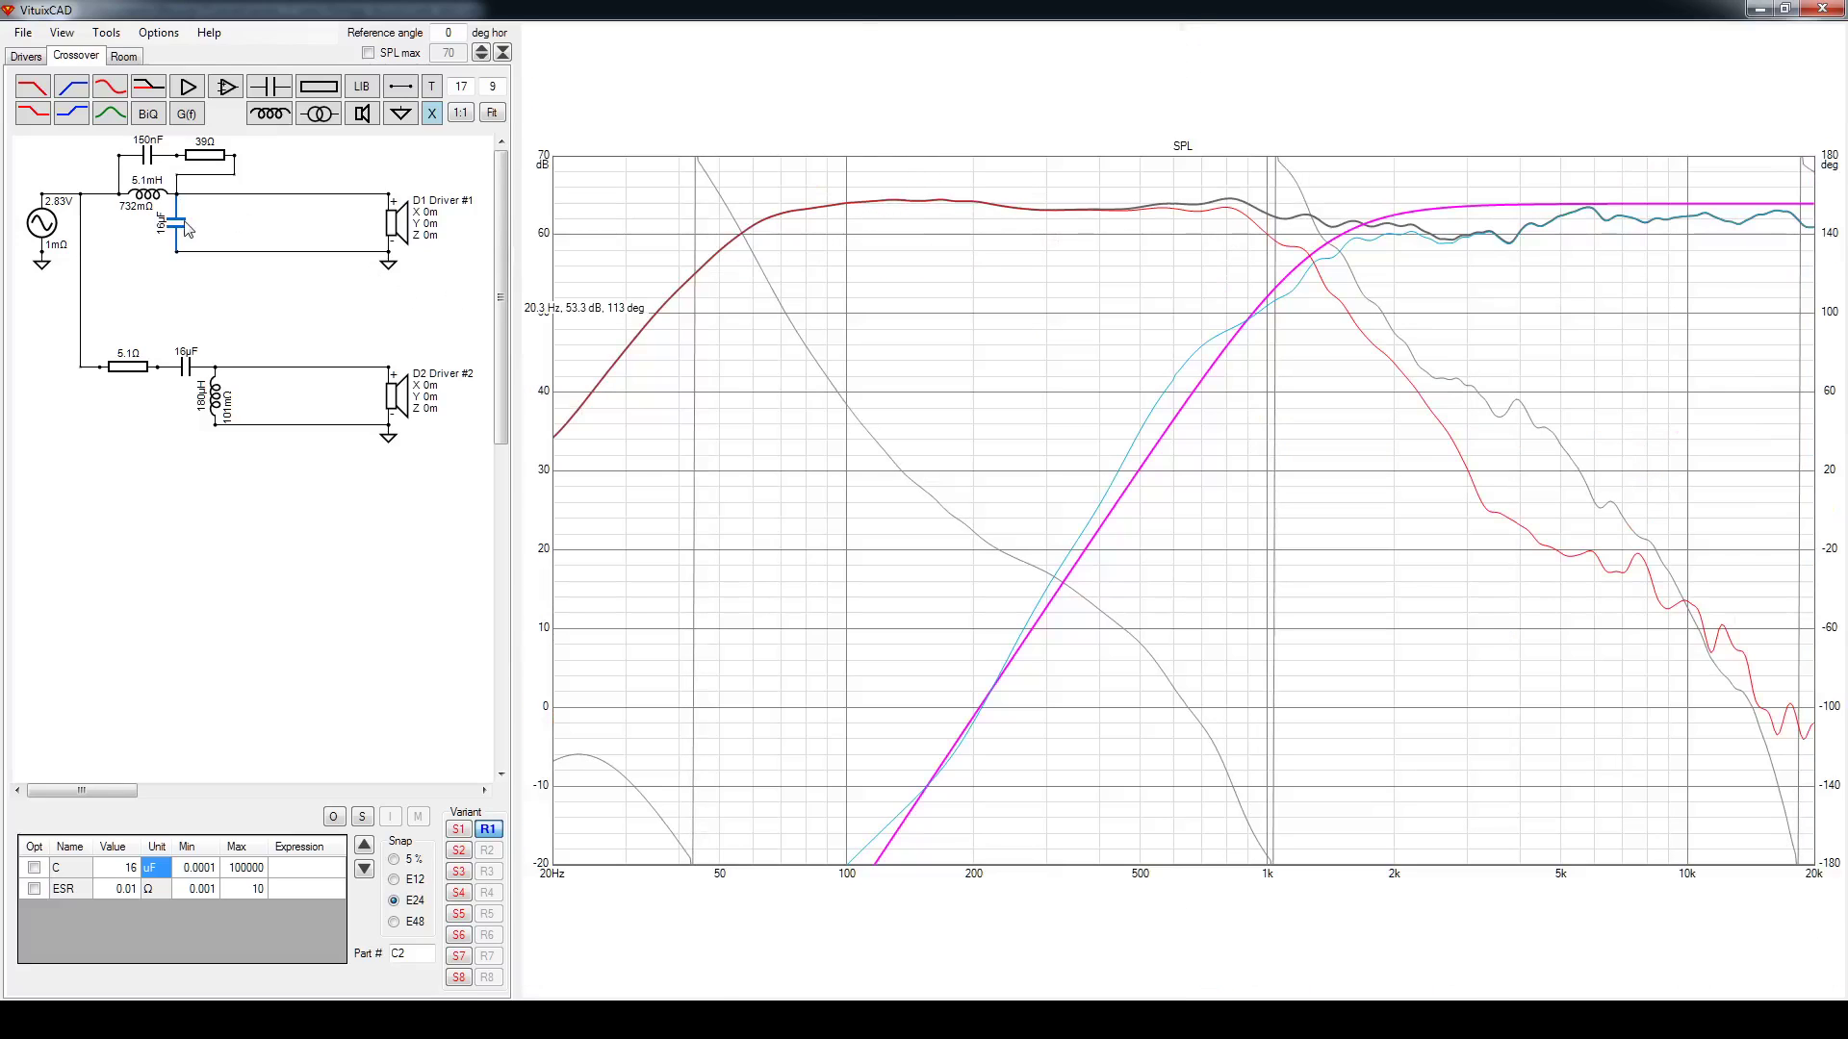
{"action": "scroll", "coordinate": [174, 229], "scroll_direction": "down", "scroll_amount": 6}
{"action": "scroll", "coordinate": [173, 229], "scroll_direction": "up", "scroll_amount": 6}
{"action": "scroll", "coordinate": [183, 234], "scroll_direction": "down", "scroll_amount": 2}
{"action": "double_click", "coordinate": [1139, 380]}
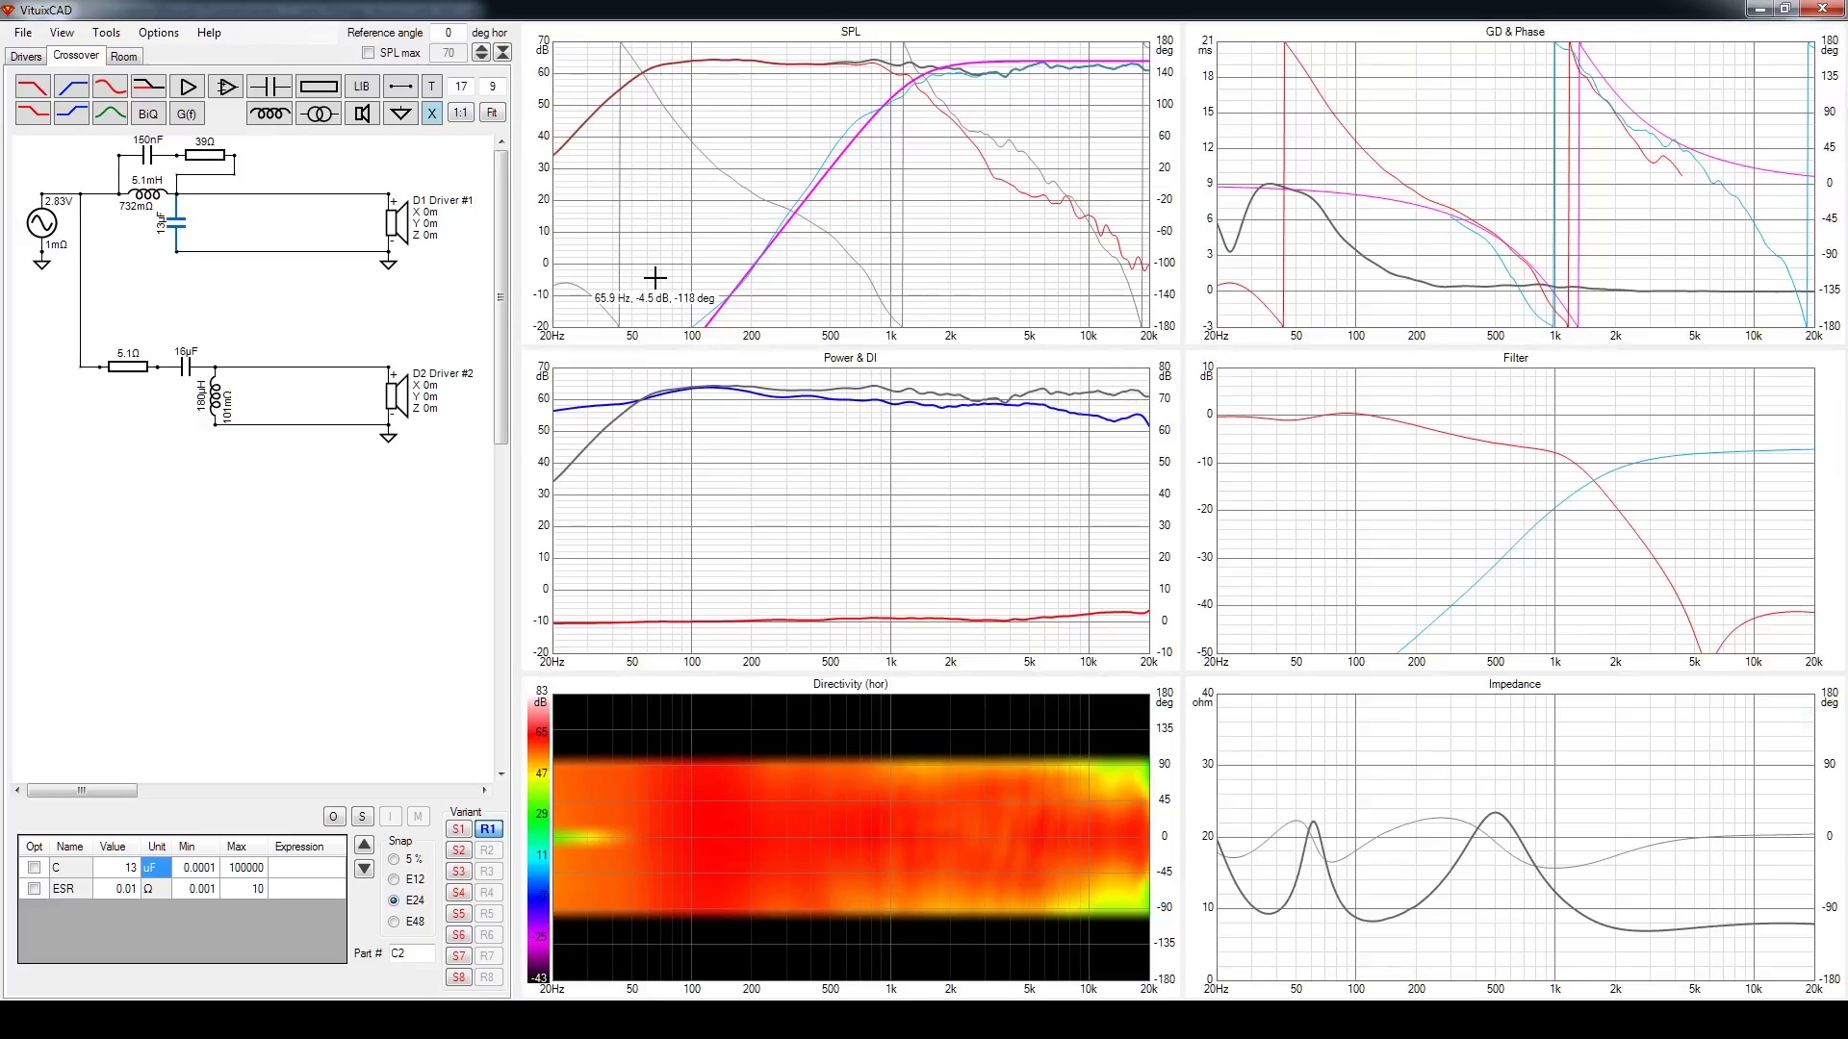
{"action": "scroll", "coordinate": [177, 233], "scroll_direction": "up", "scroll_amount": 2}
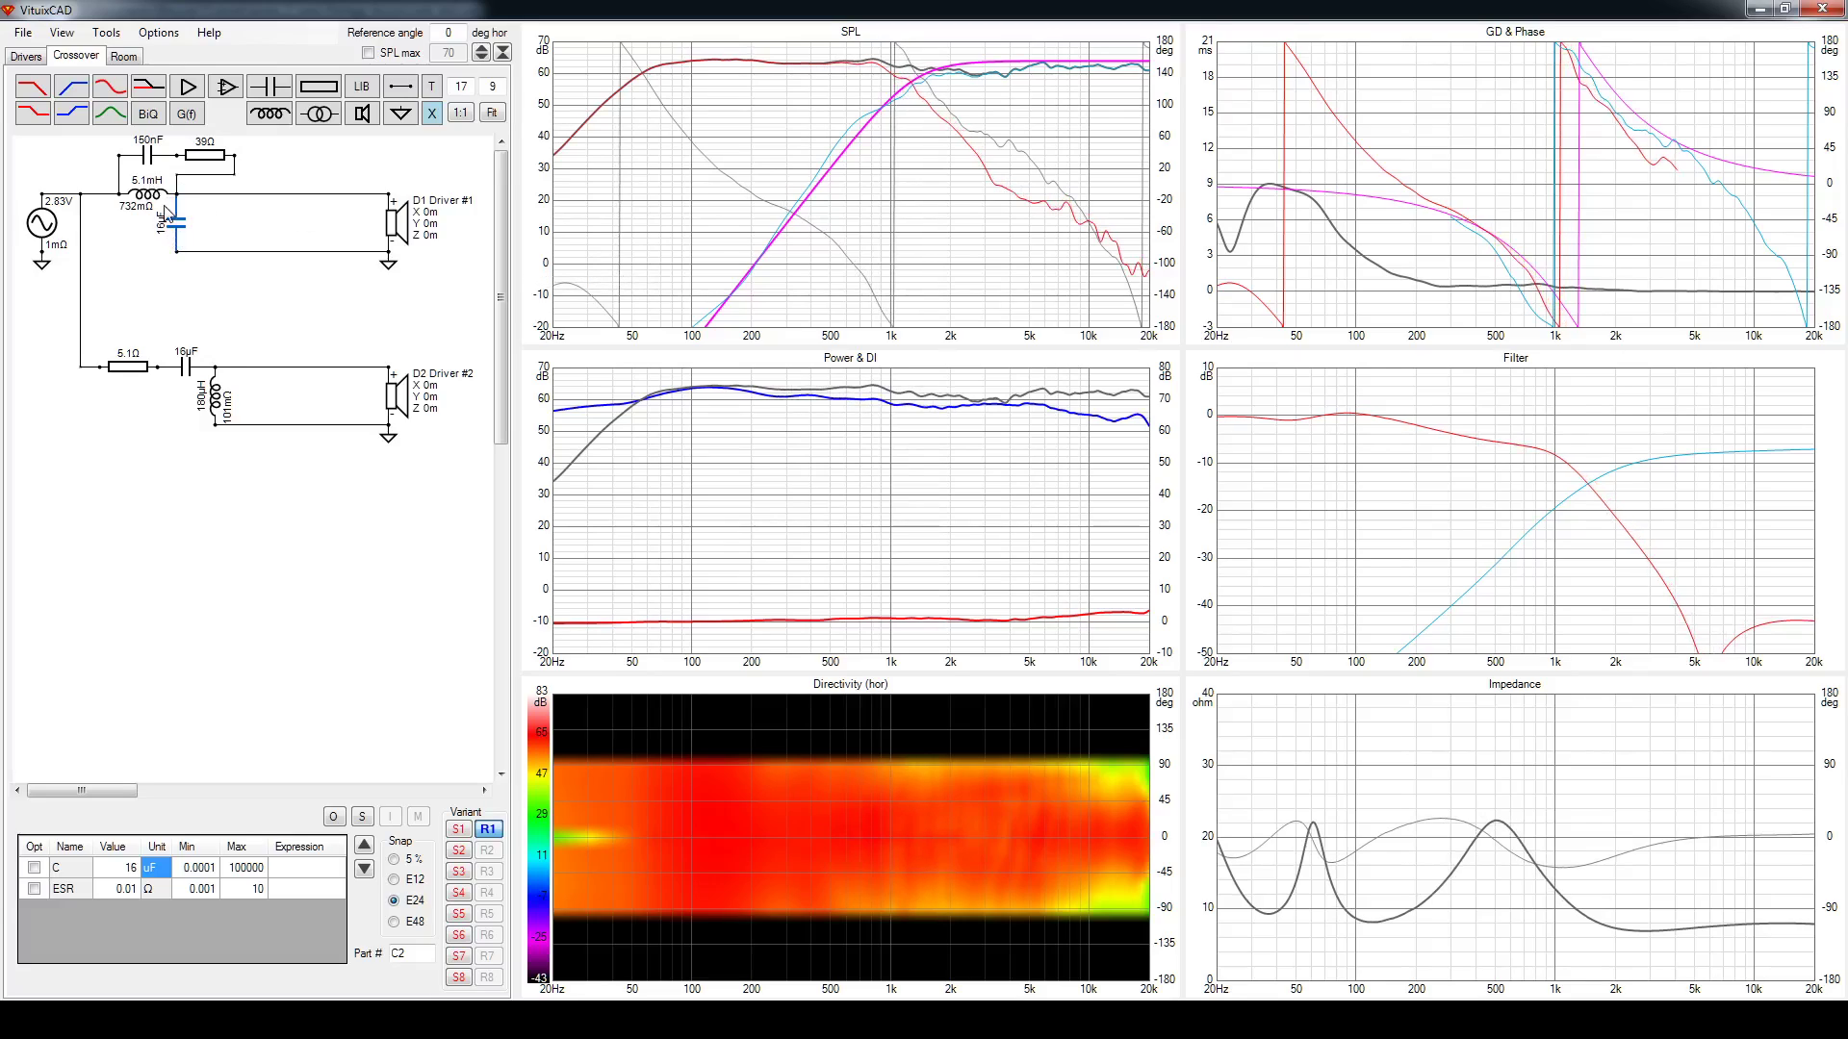
Inspect the DCR of D1's series inductor and D2's shunt inductor, and examine the enlarged SPL graph
{"action": "left_click", "coordinate": [149, 199]}
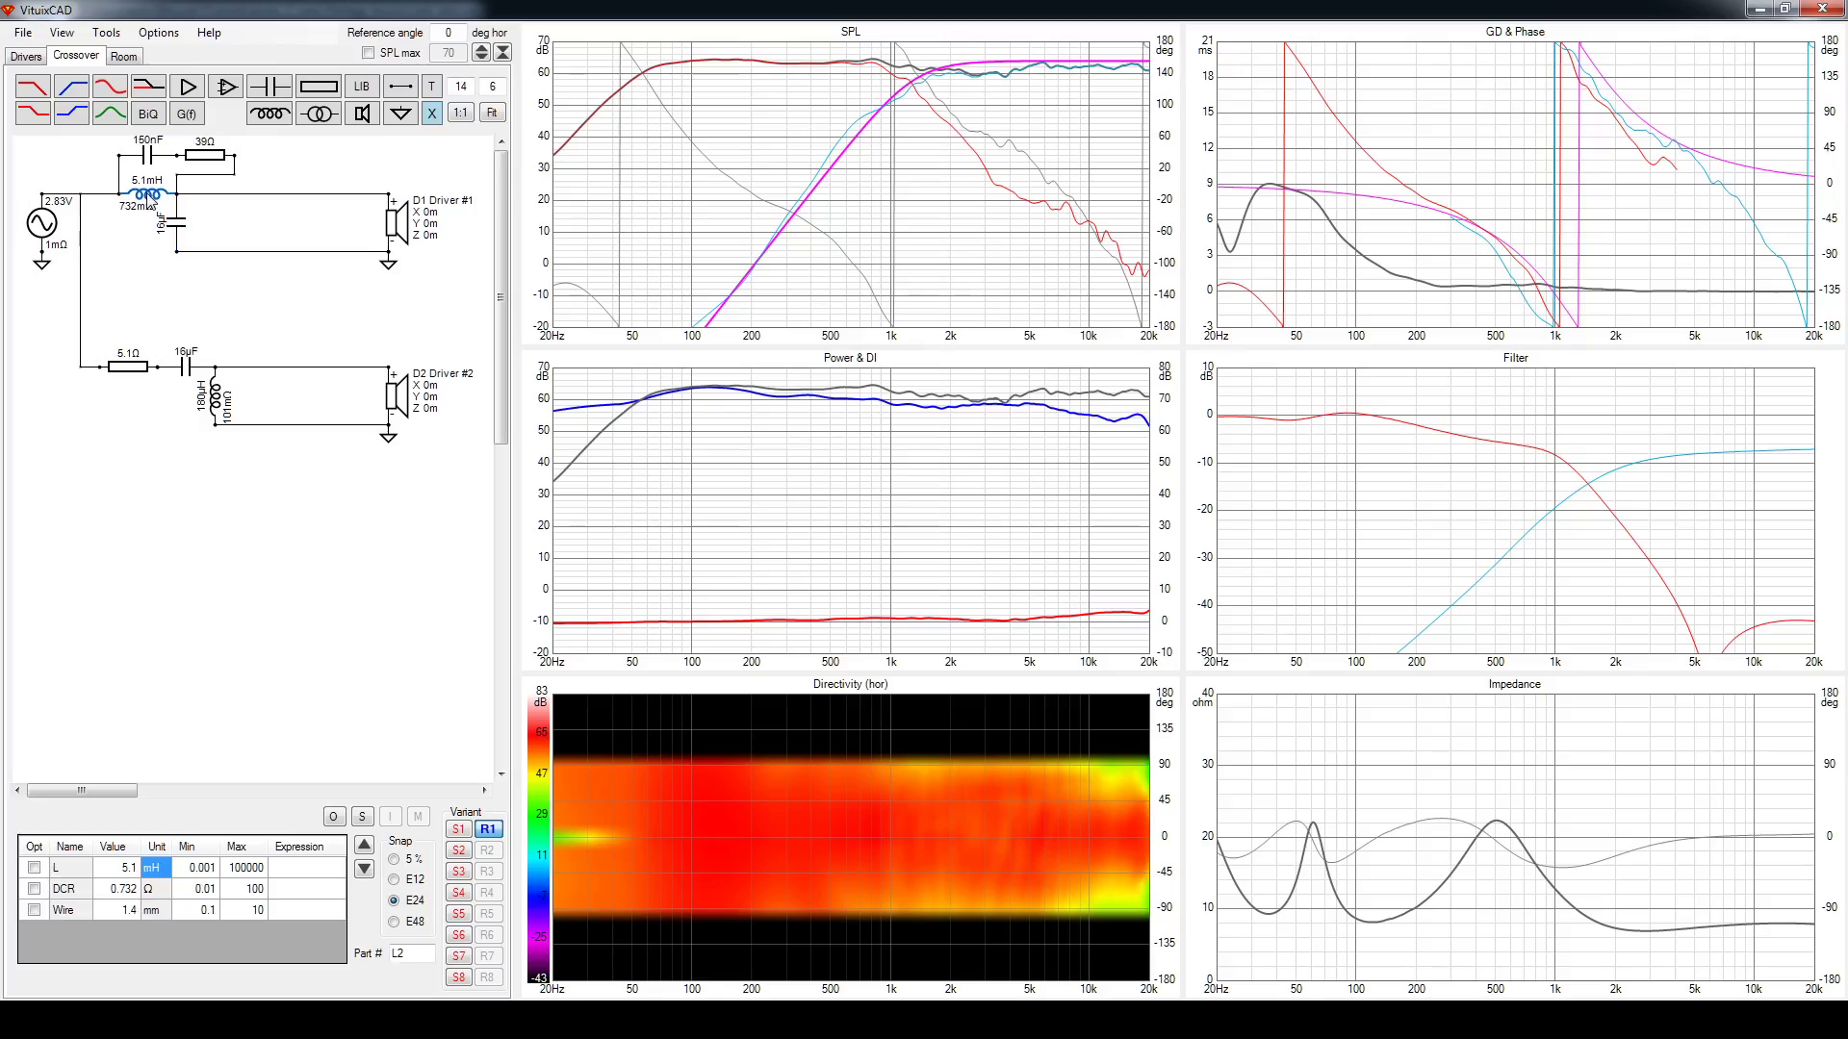
{"action": "left_click", "coordinate": [122, 894]}
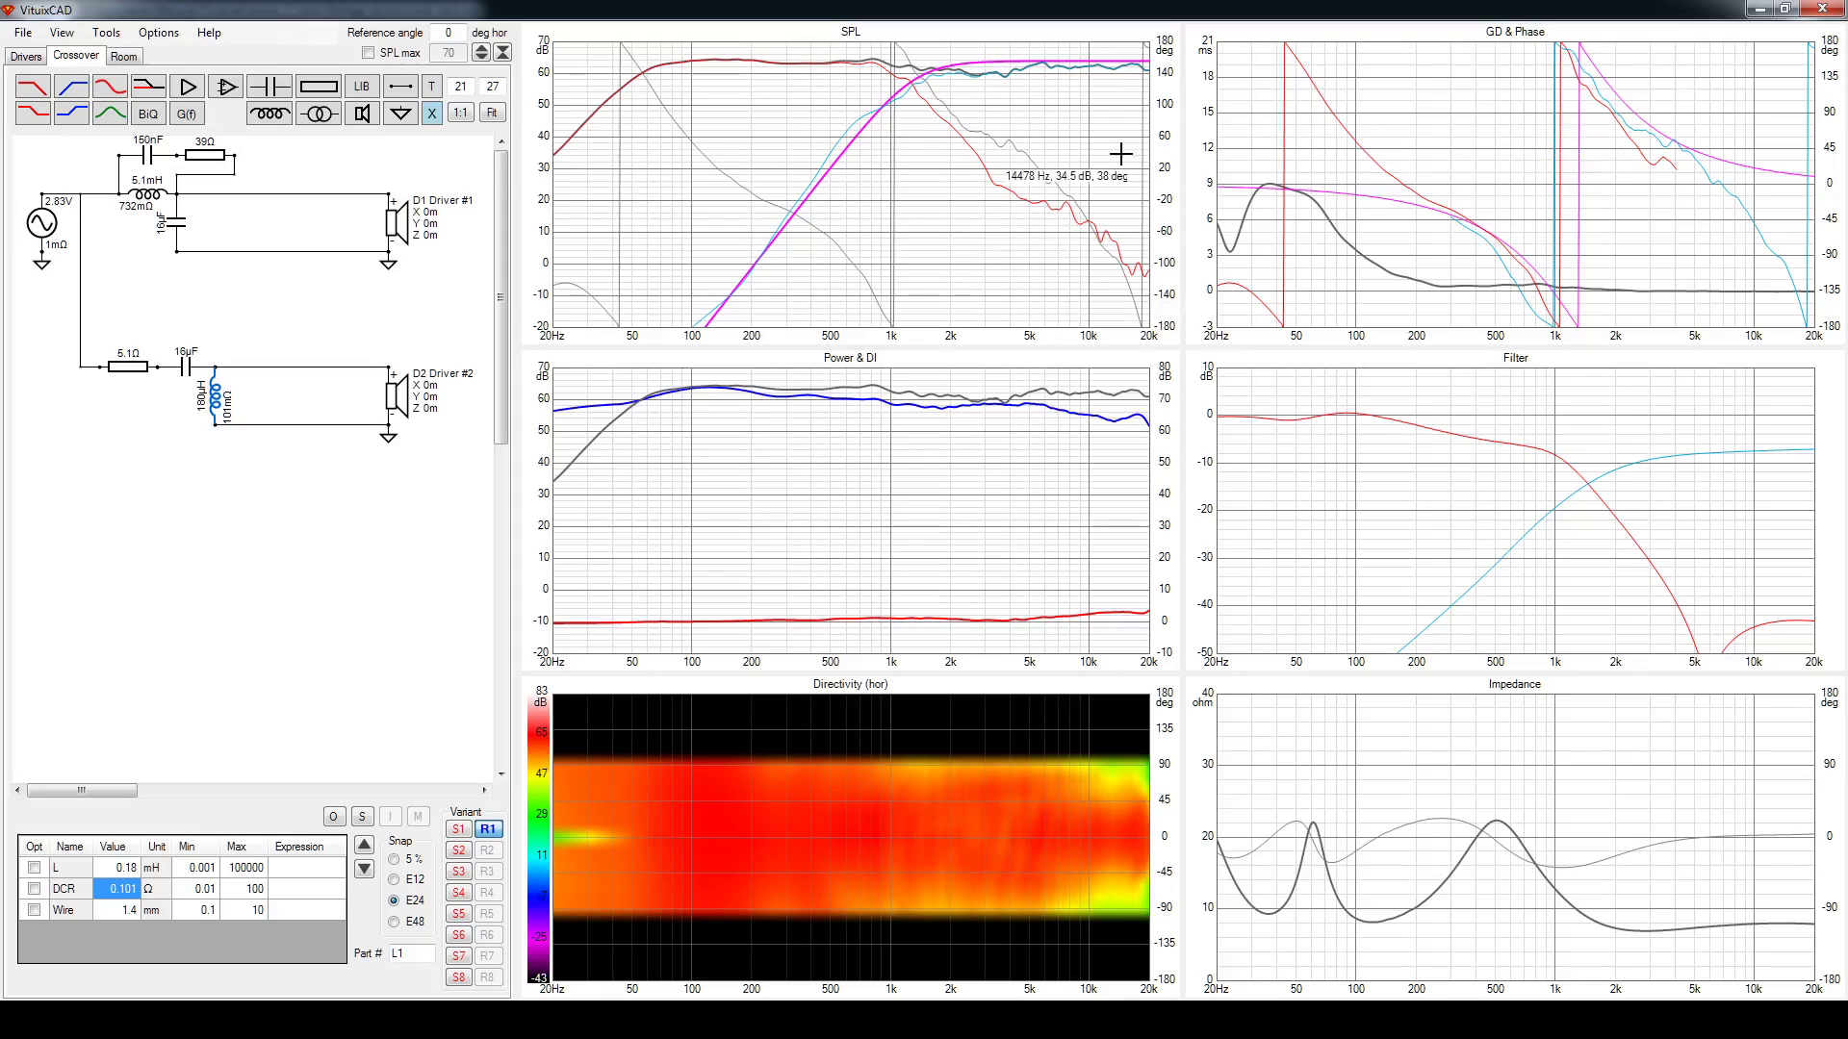
{"action": "double_click", "coordinate": [1085, 140]}
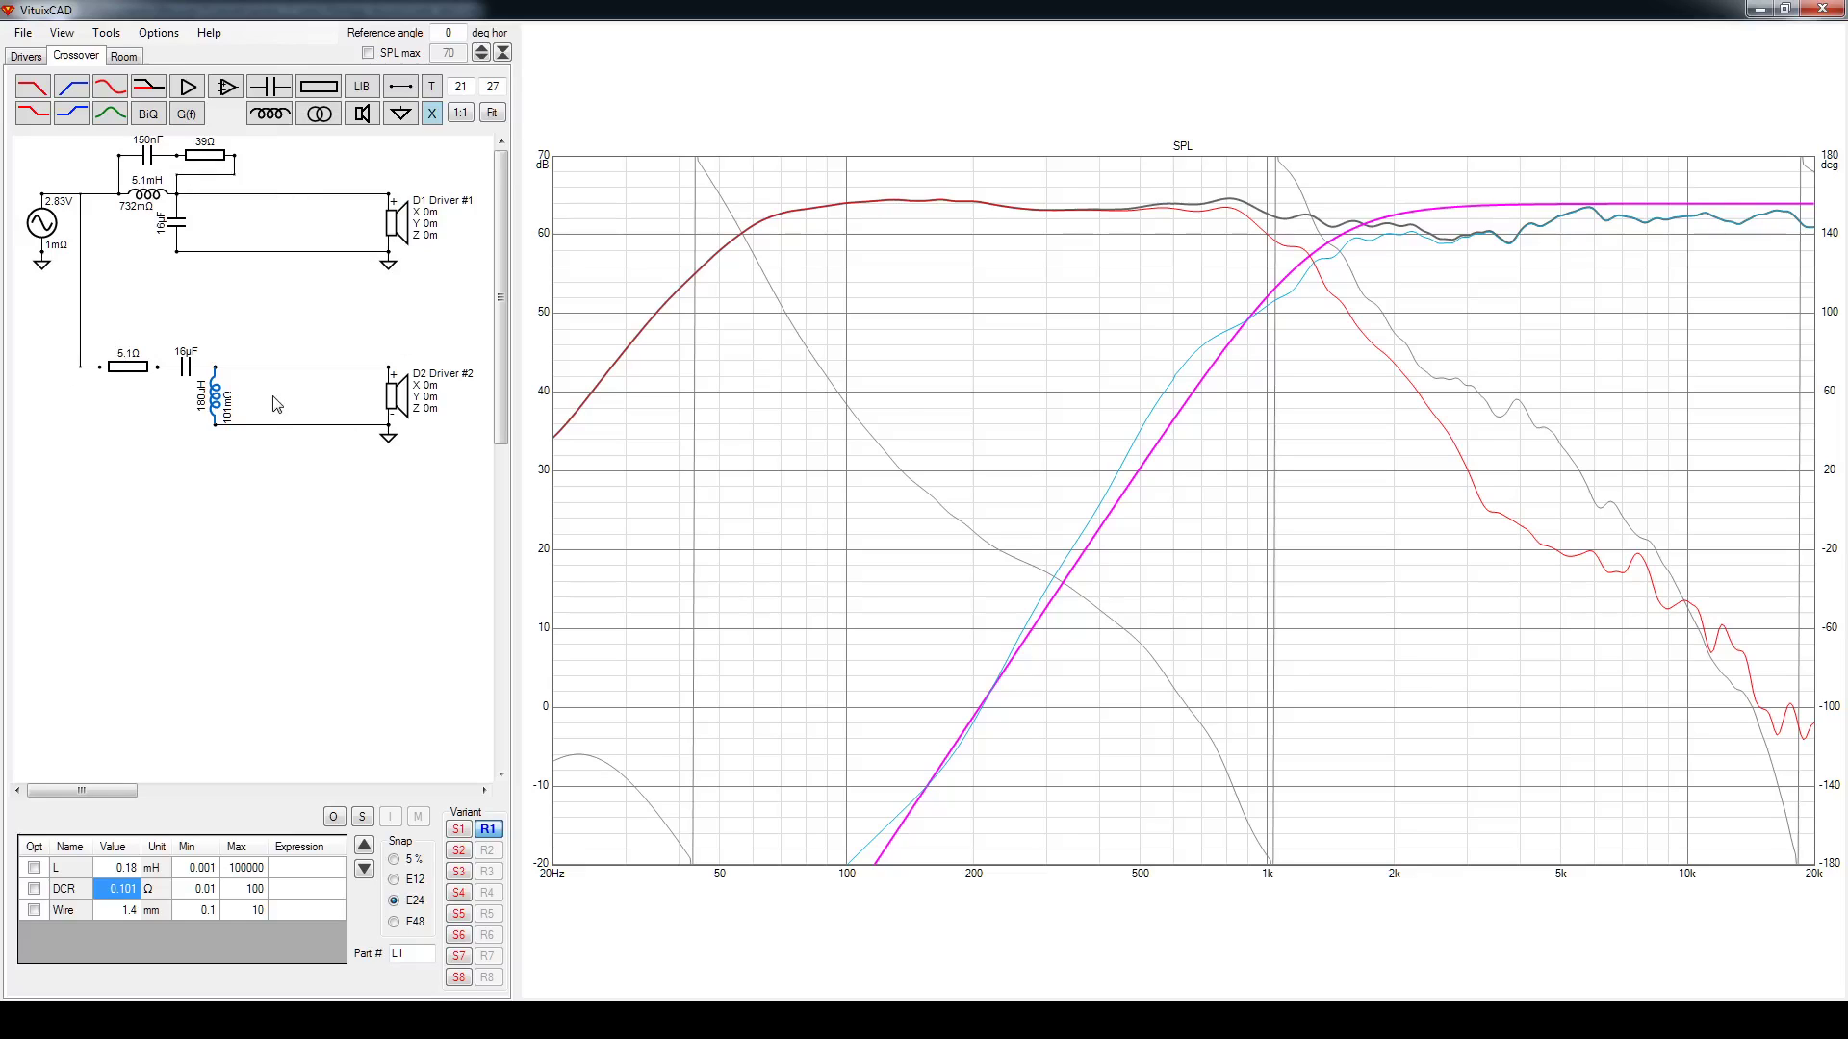
{"action": "double_click", "coordinate": [1097, 293]}
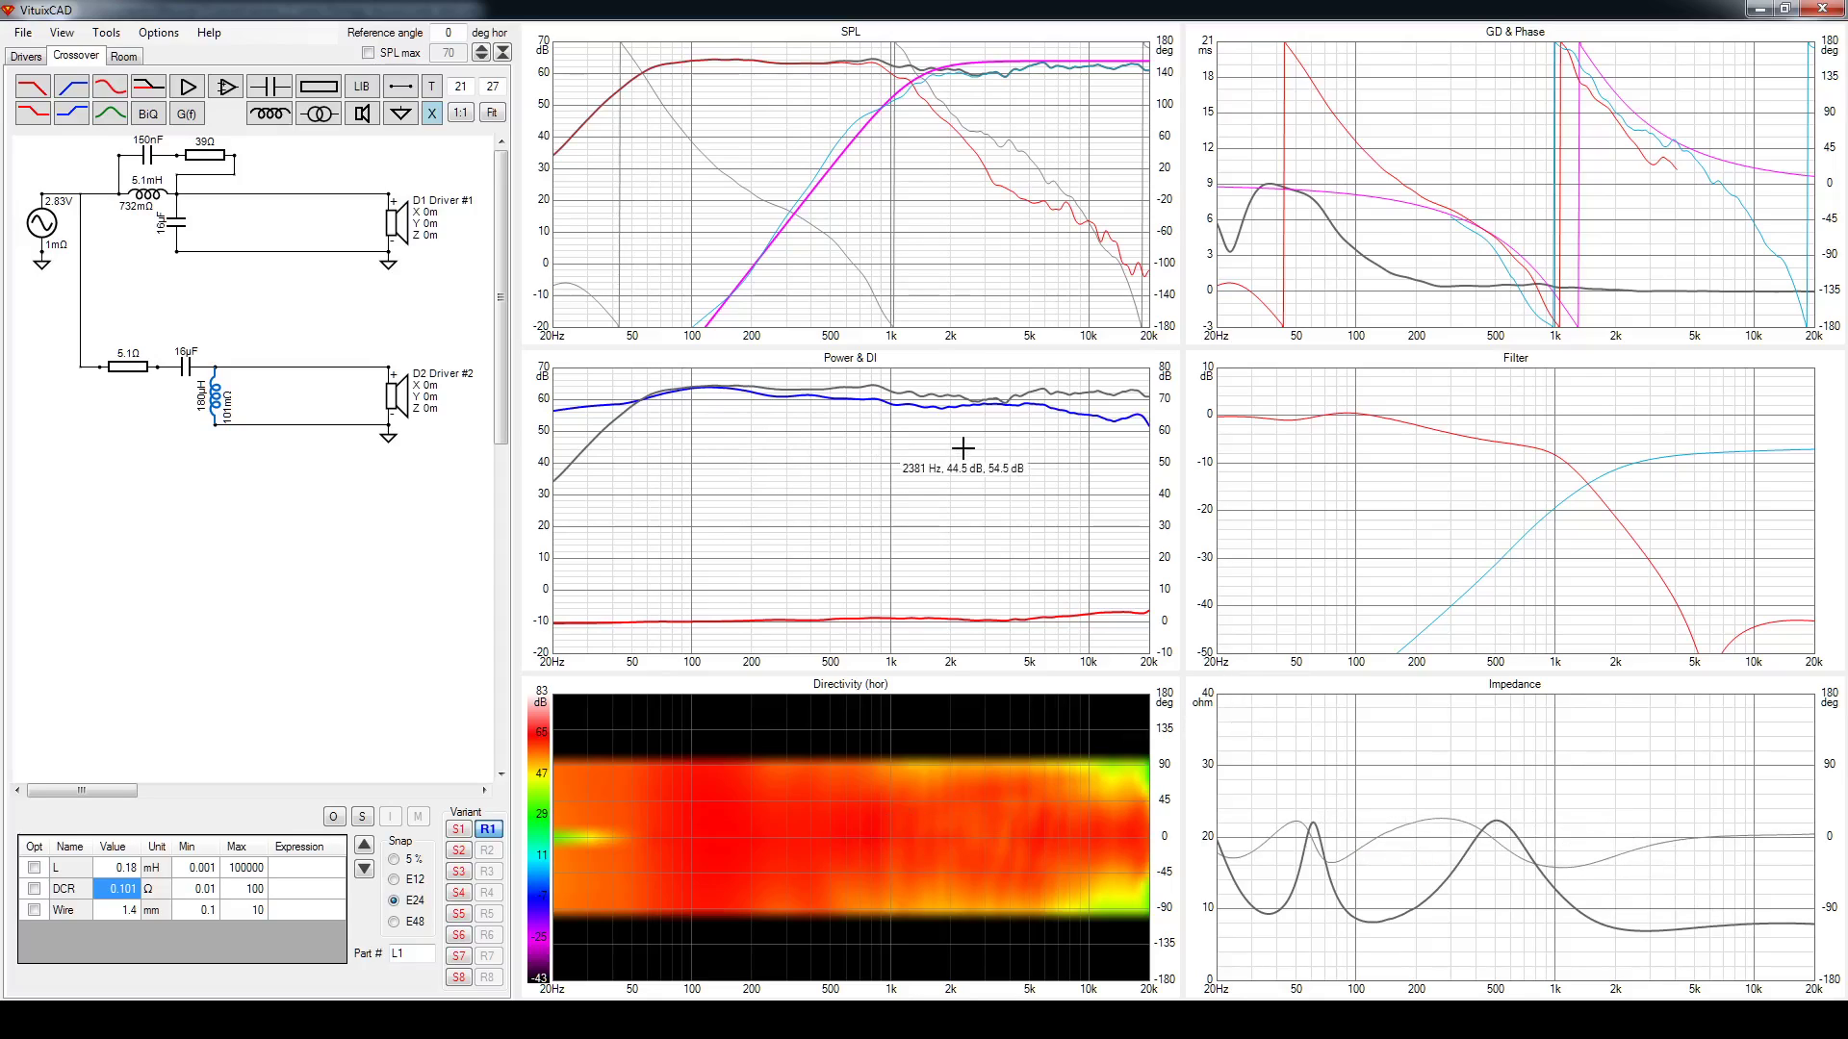
Examine the enlarged Power & DI graph and narrow the SPL scale to 30 to 70 dB
{"action": "double_click", "coordinate": [837, 453]}
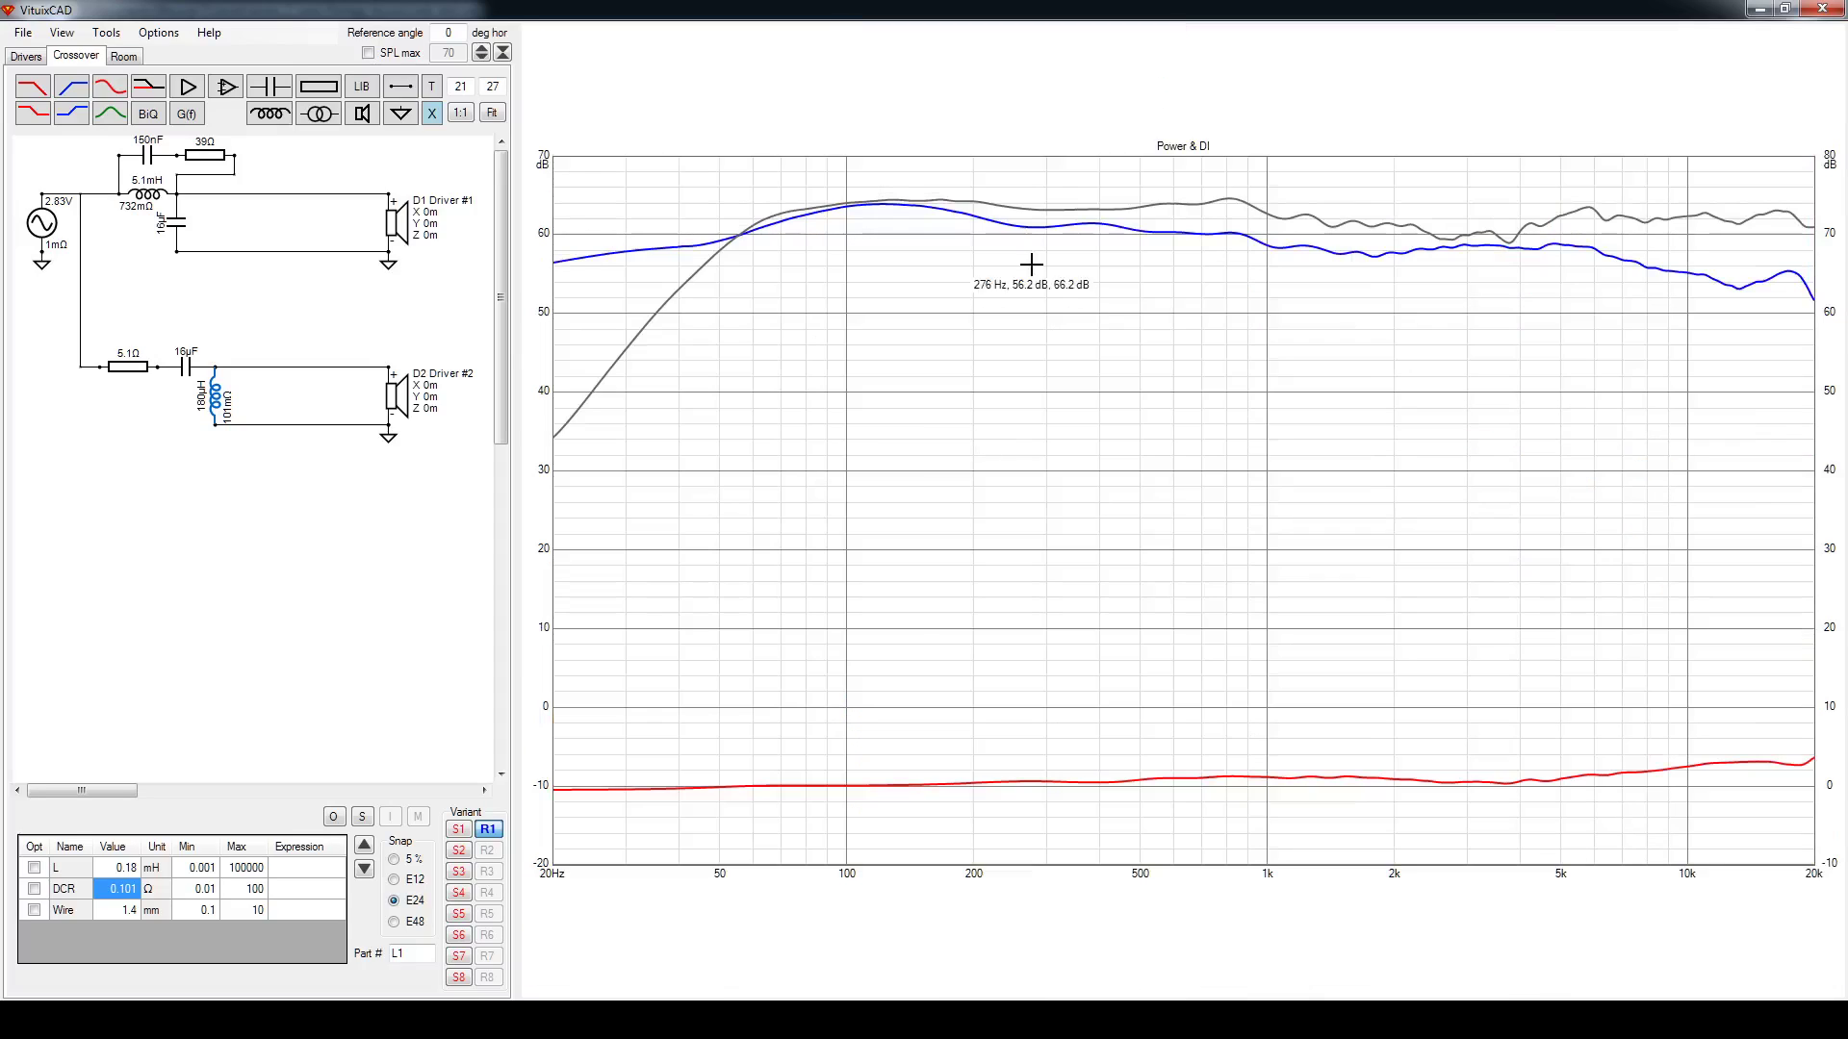
{"action": "left_click", "coordinate": [508, 52]}
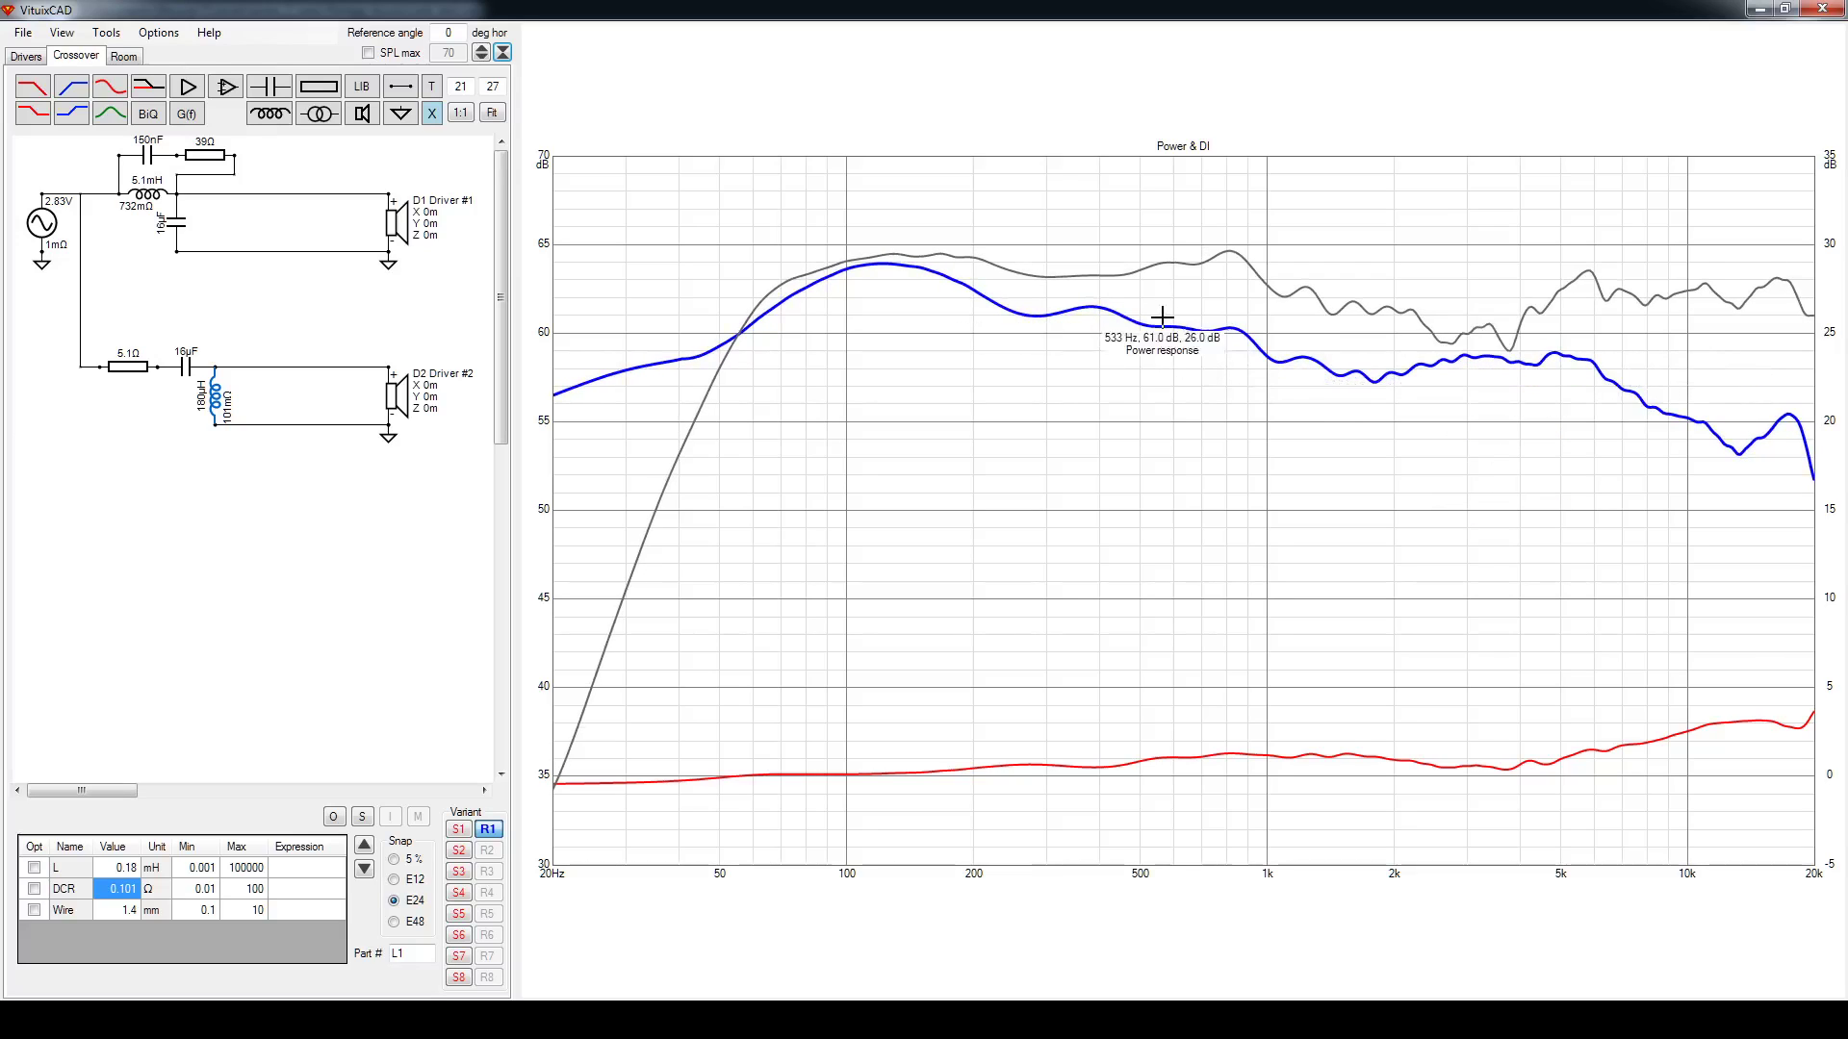
{"action": "double_click", "coordinate": [1184, 437]}
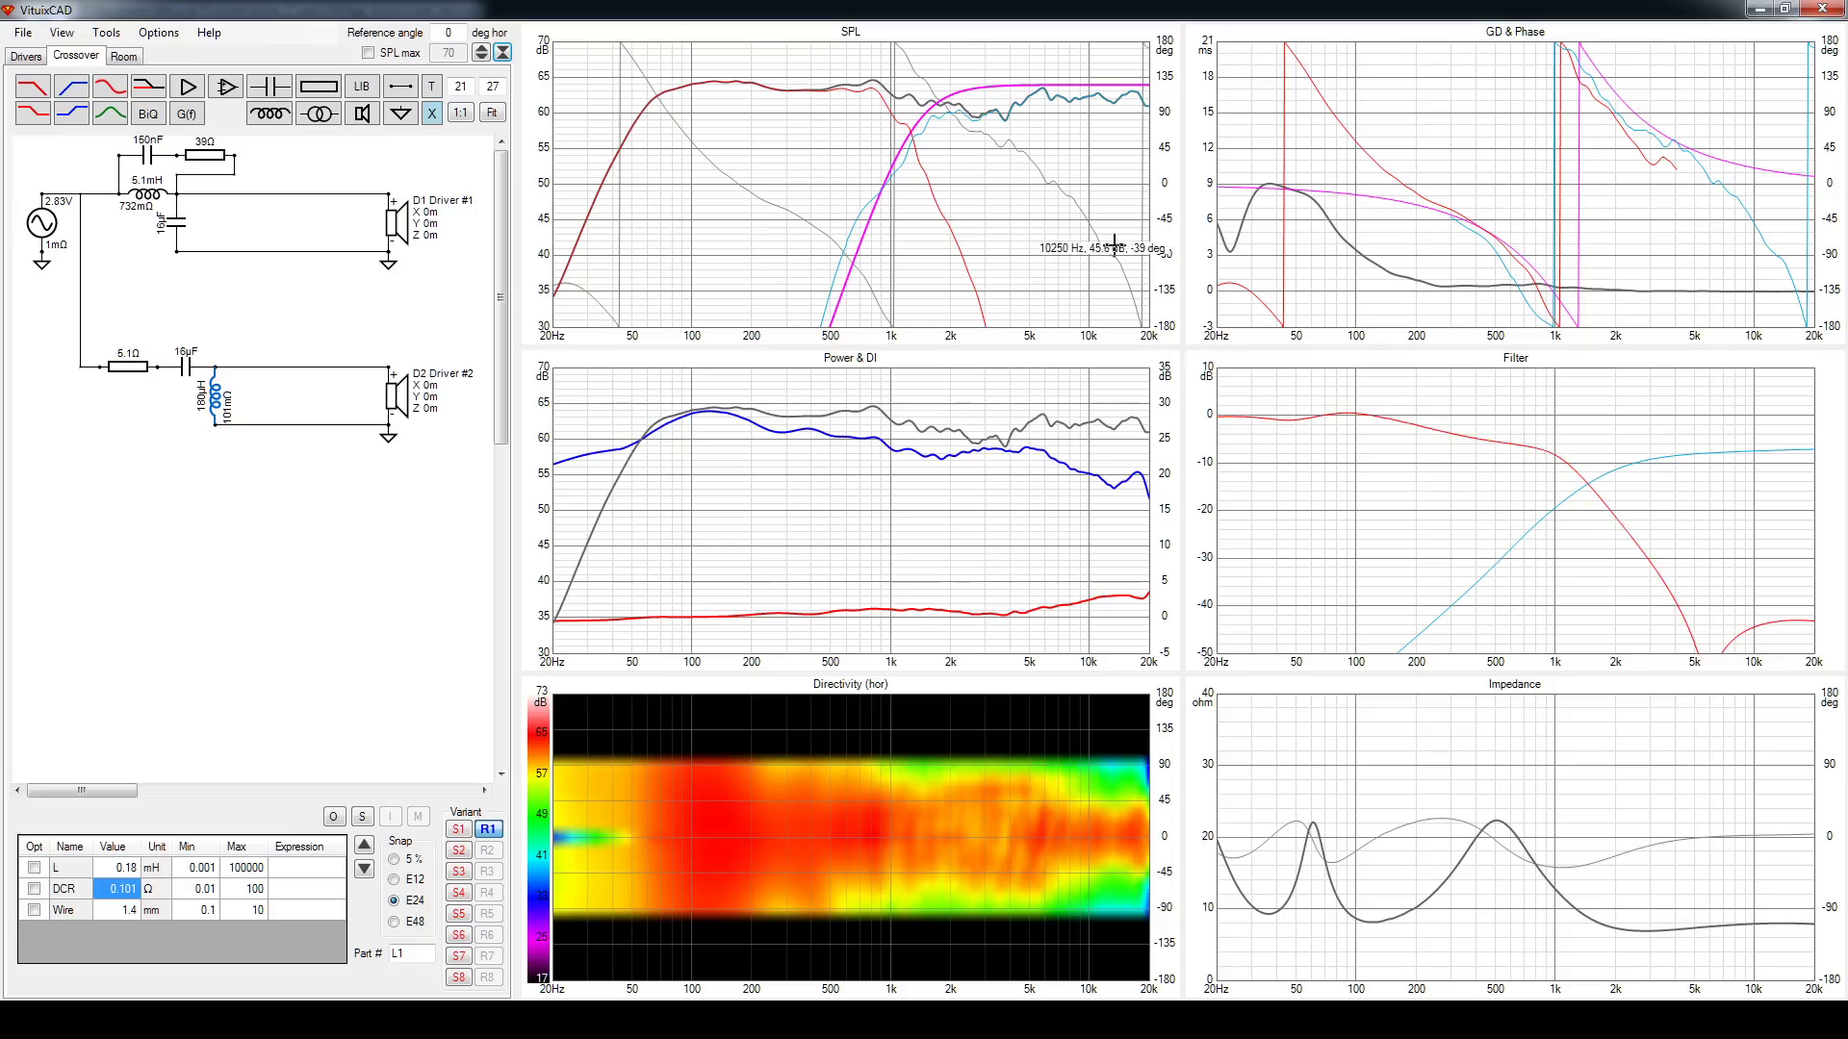
Draw a falling target line on the enlarged SPL graph from about 64 dB at 105 Hz to about 62 dB at 20 kHz
{"action": "double_click", "coordinate": [814, 121]}
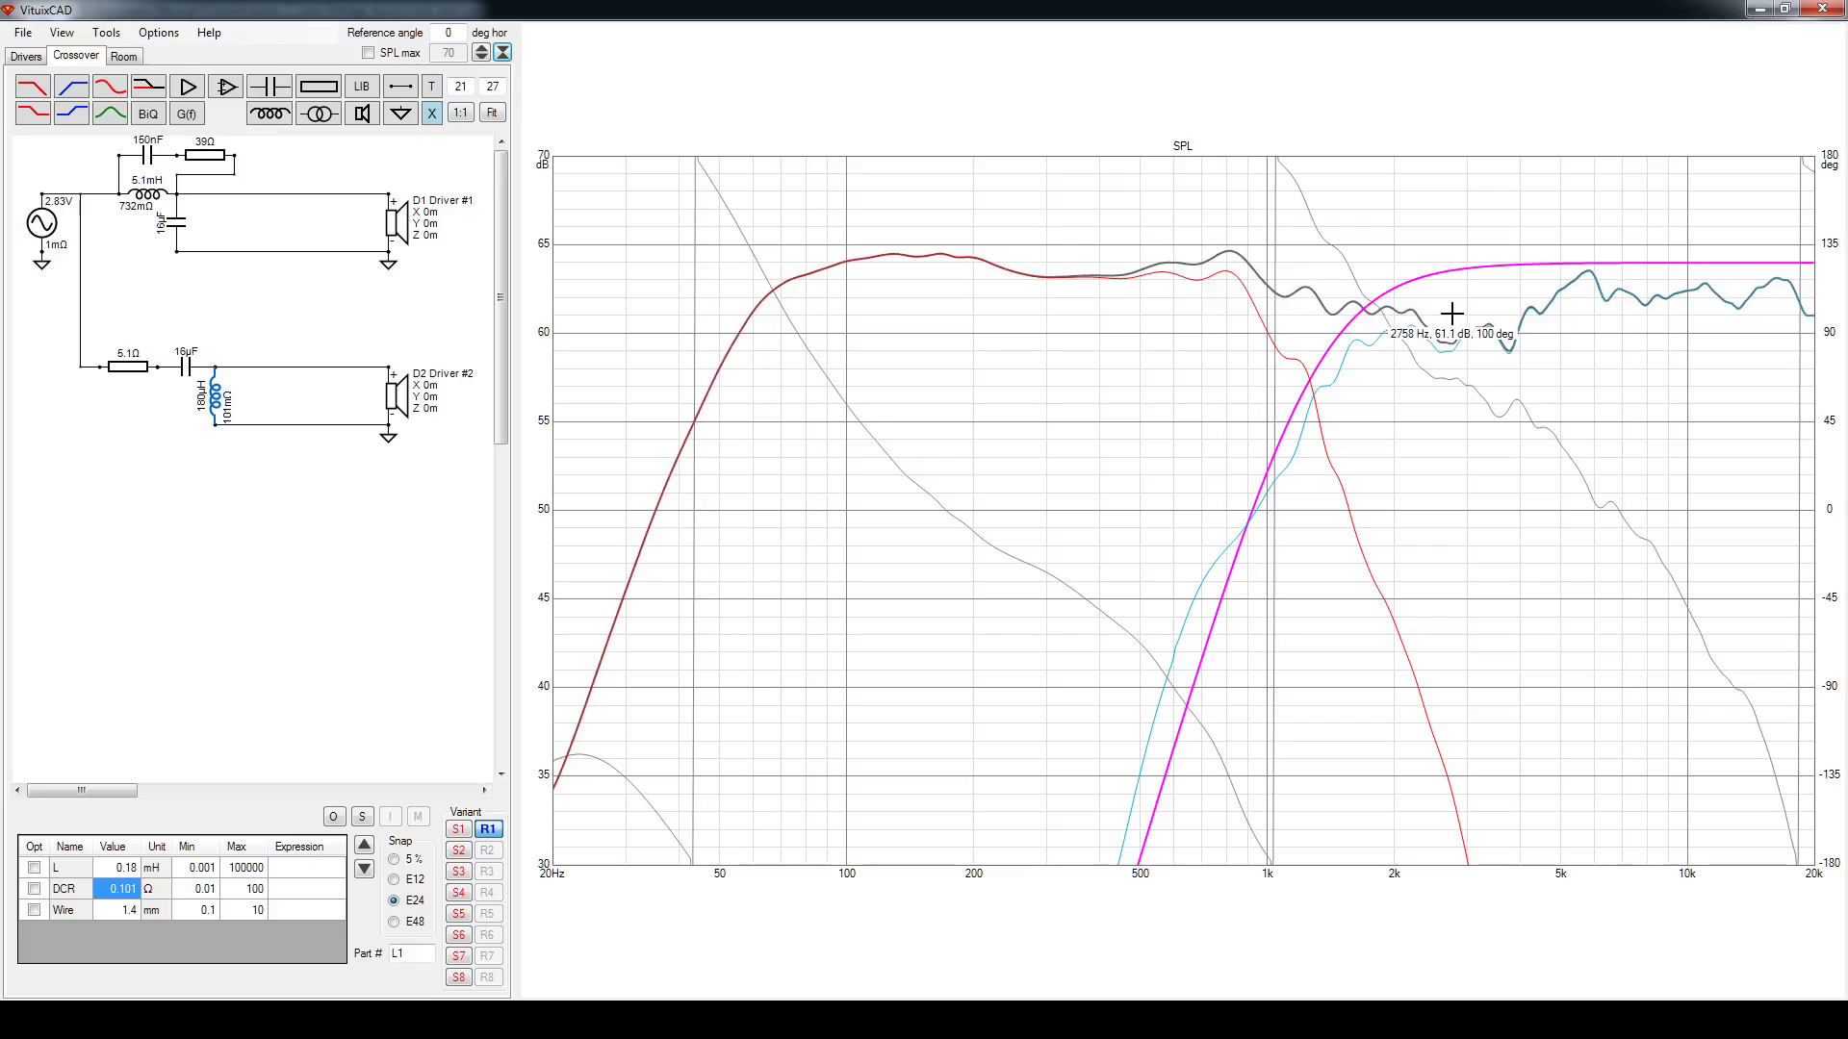
{"action": "left_click", "coordinate": [857, 257]}
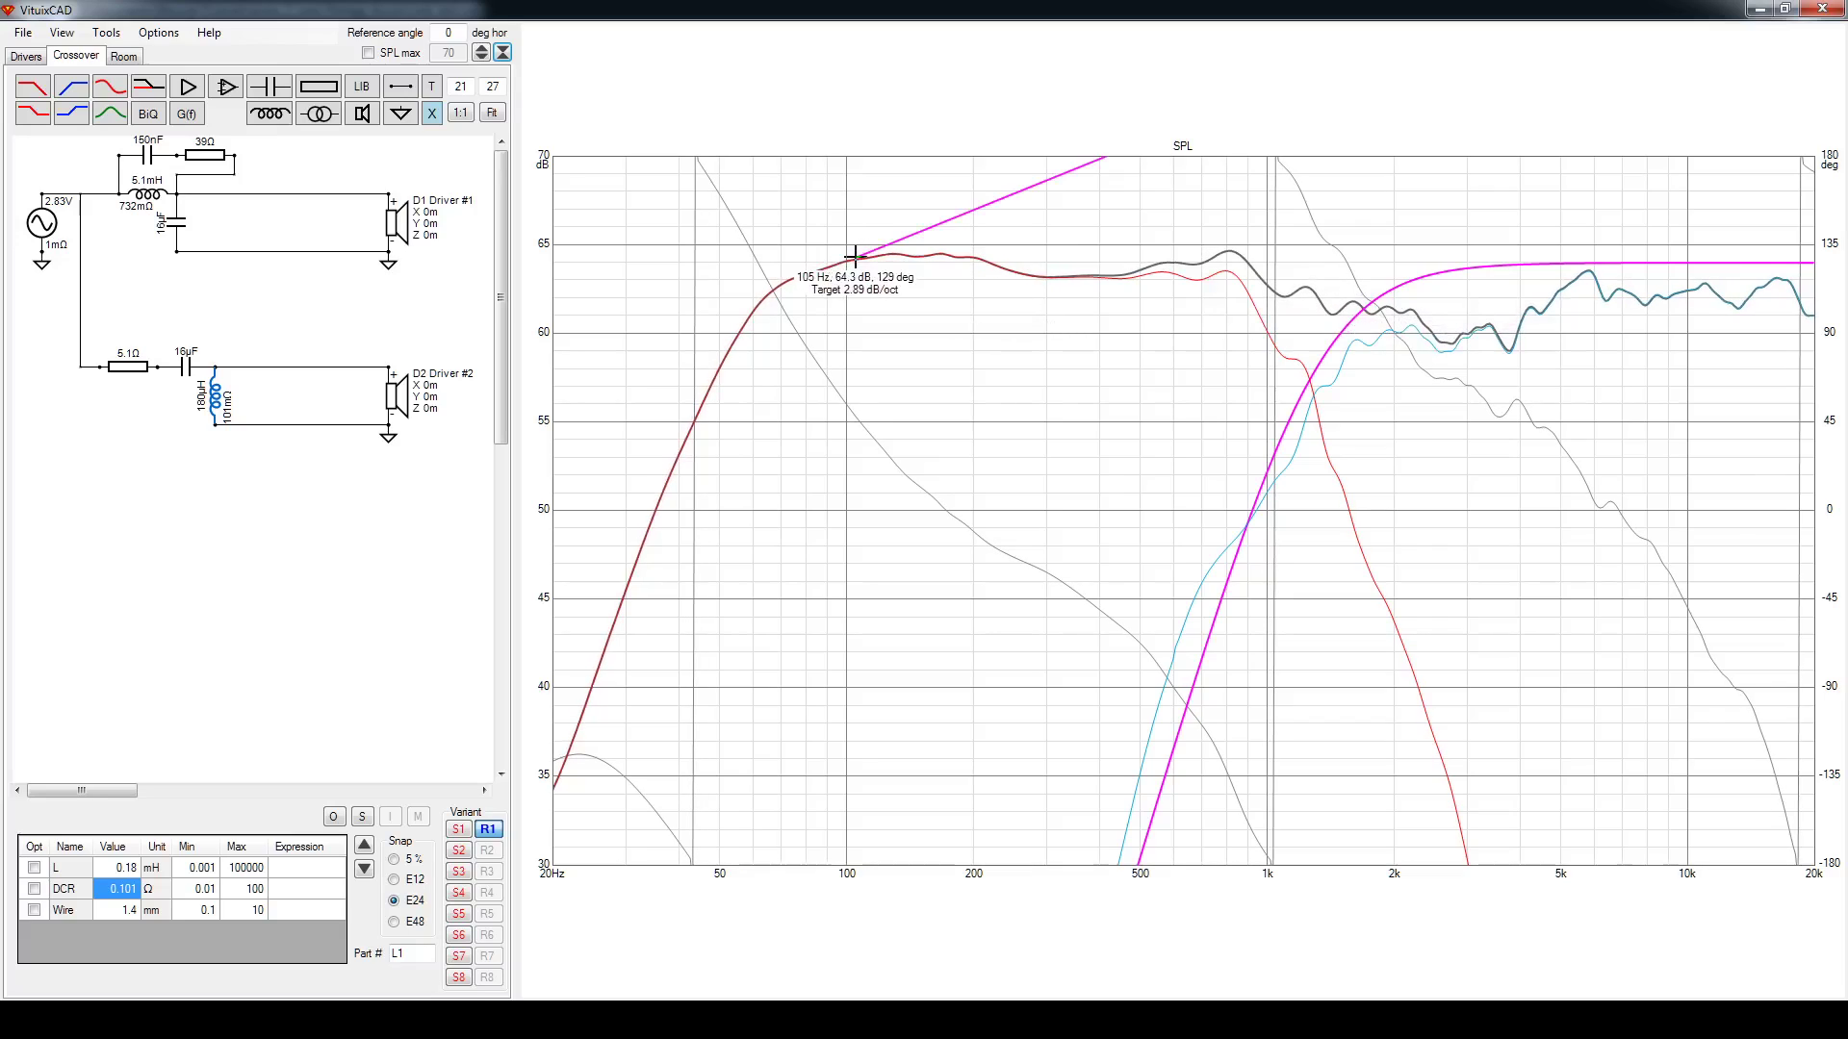
{"action": "left_click", "coordinate": [1806, 302]}
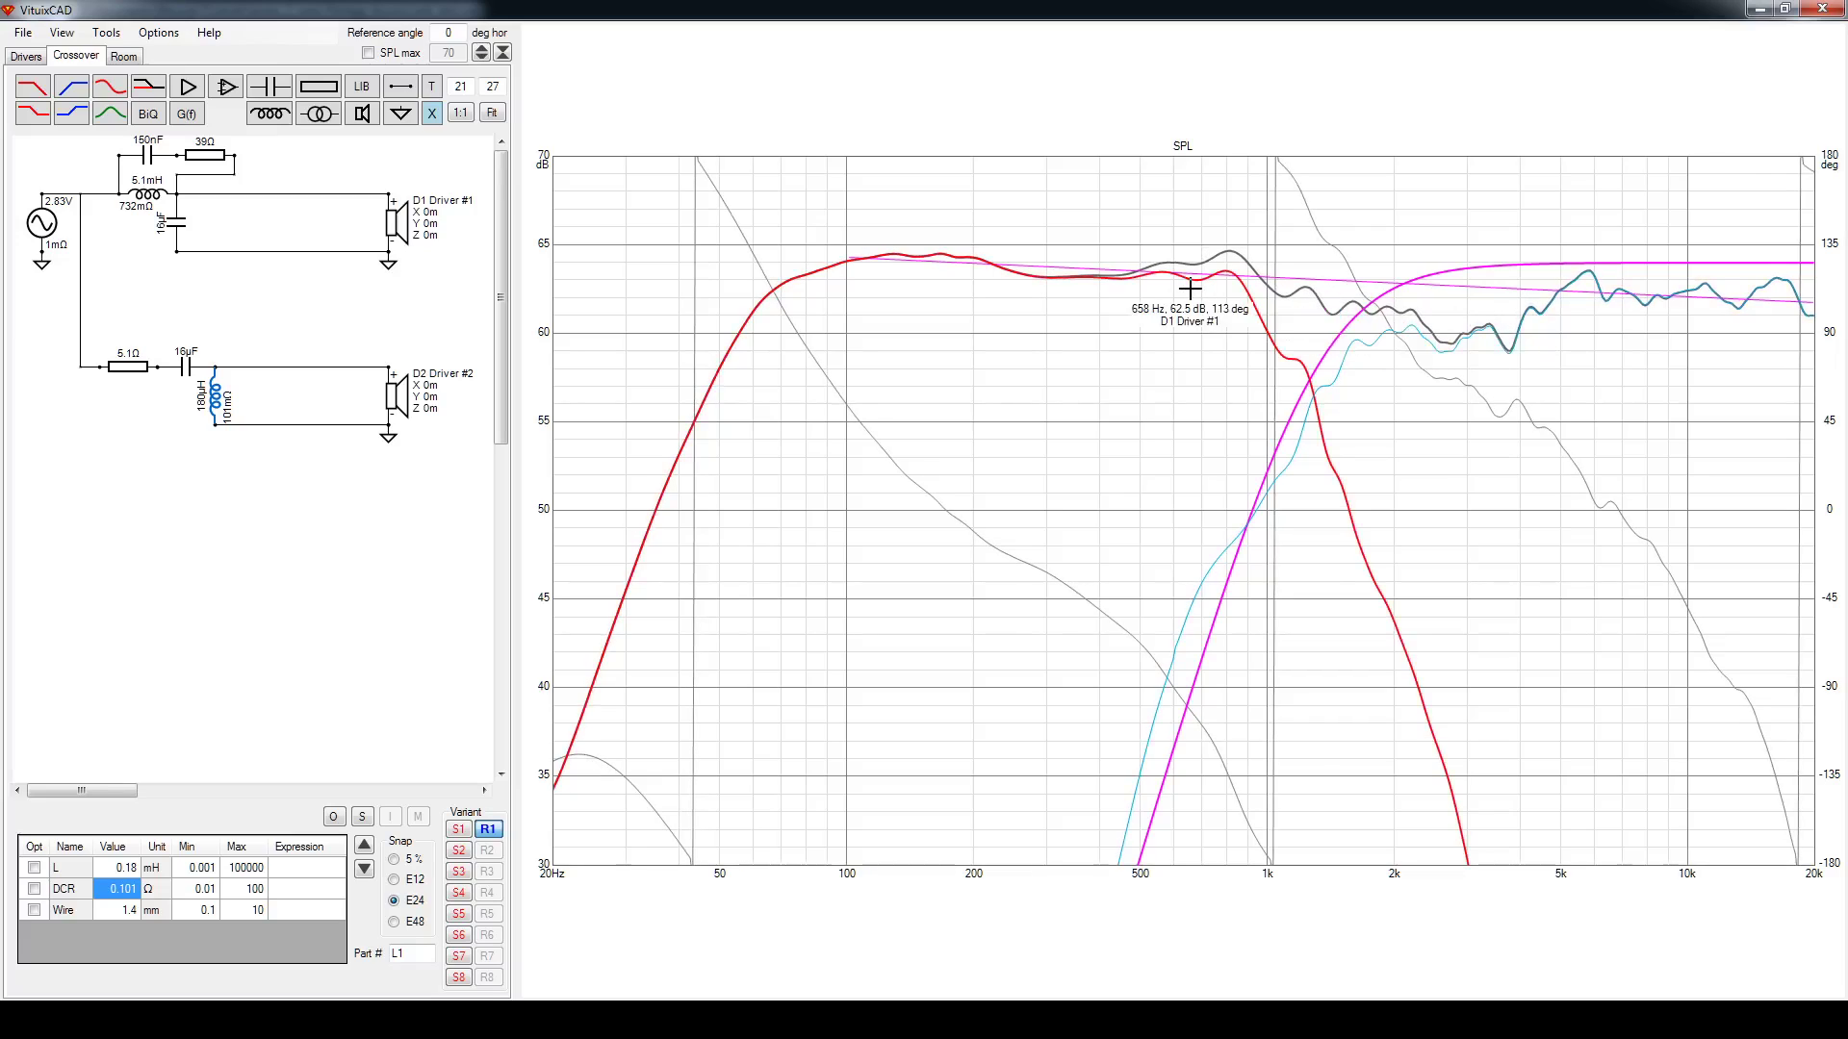
{"action": "double_click", "coordinate": [1040, 361]}
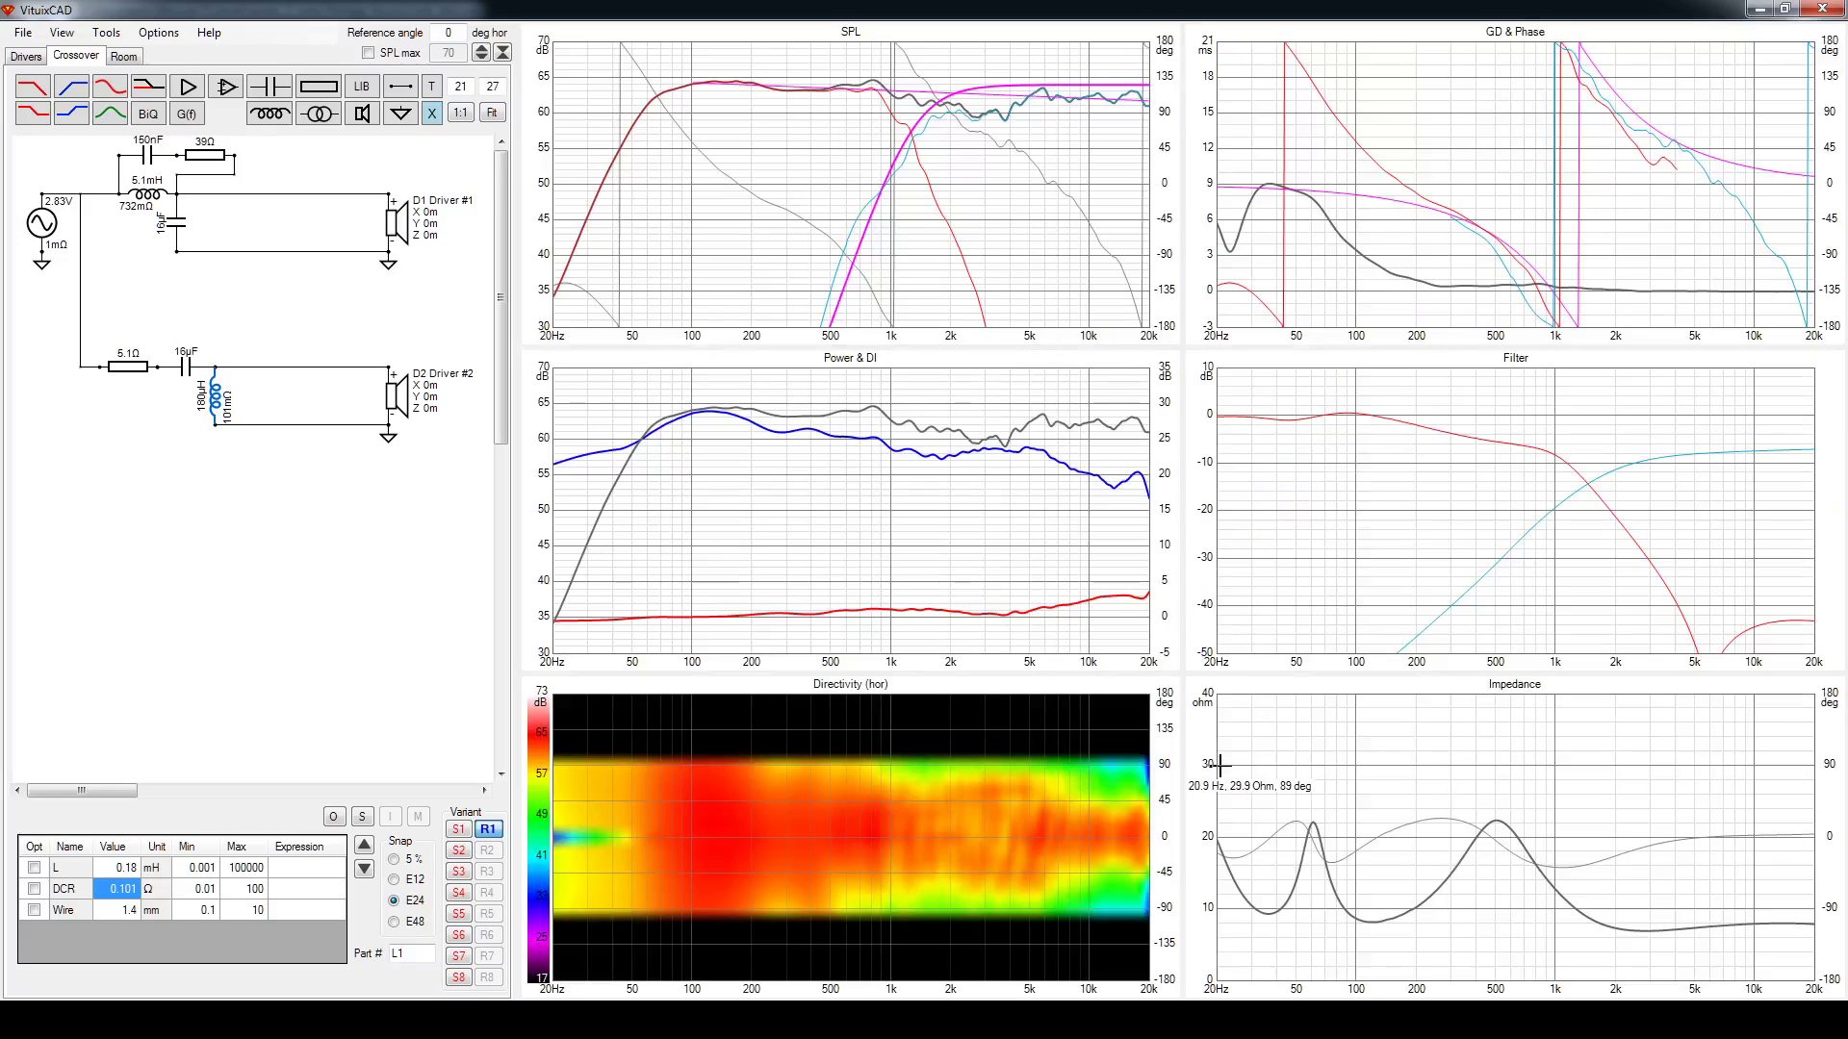
Switch to the other VituixCAD window with the crash_test.vxp project and show its crossover schematic
{"action": "mouse_move", "coordinate": [1298, 1020]}
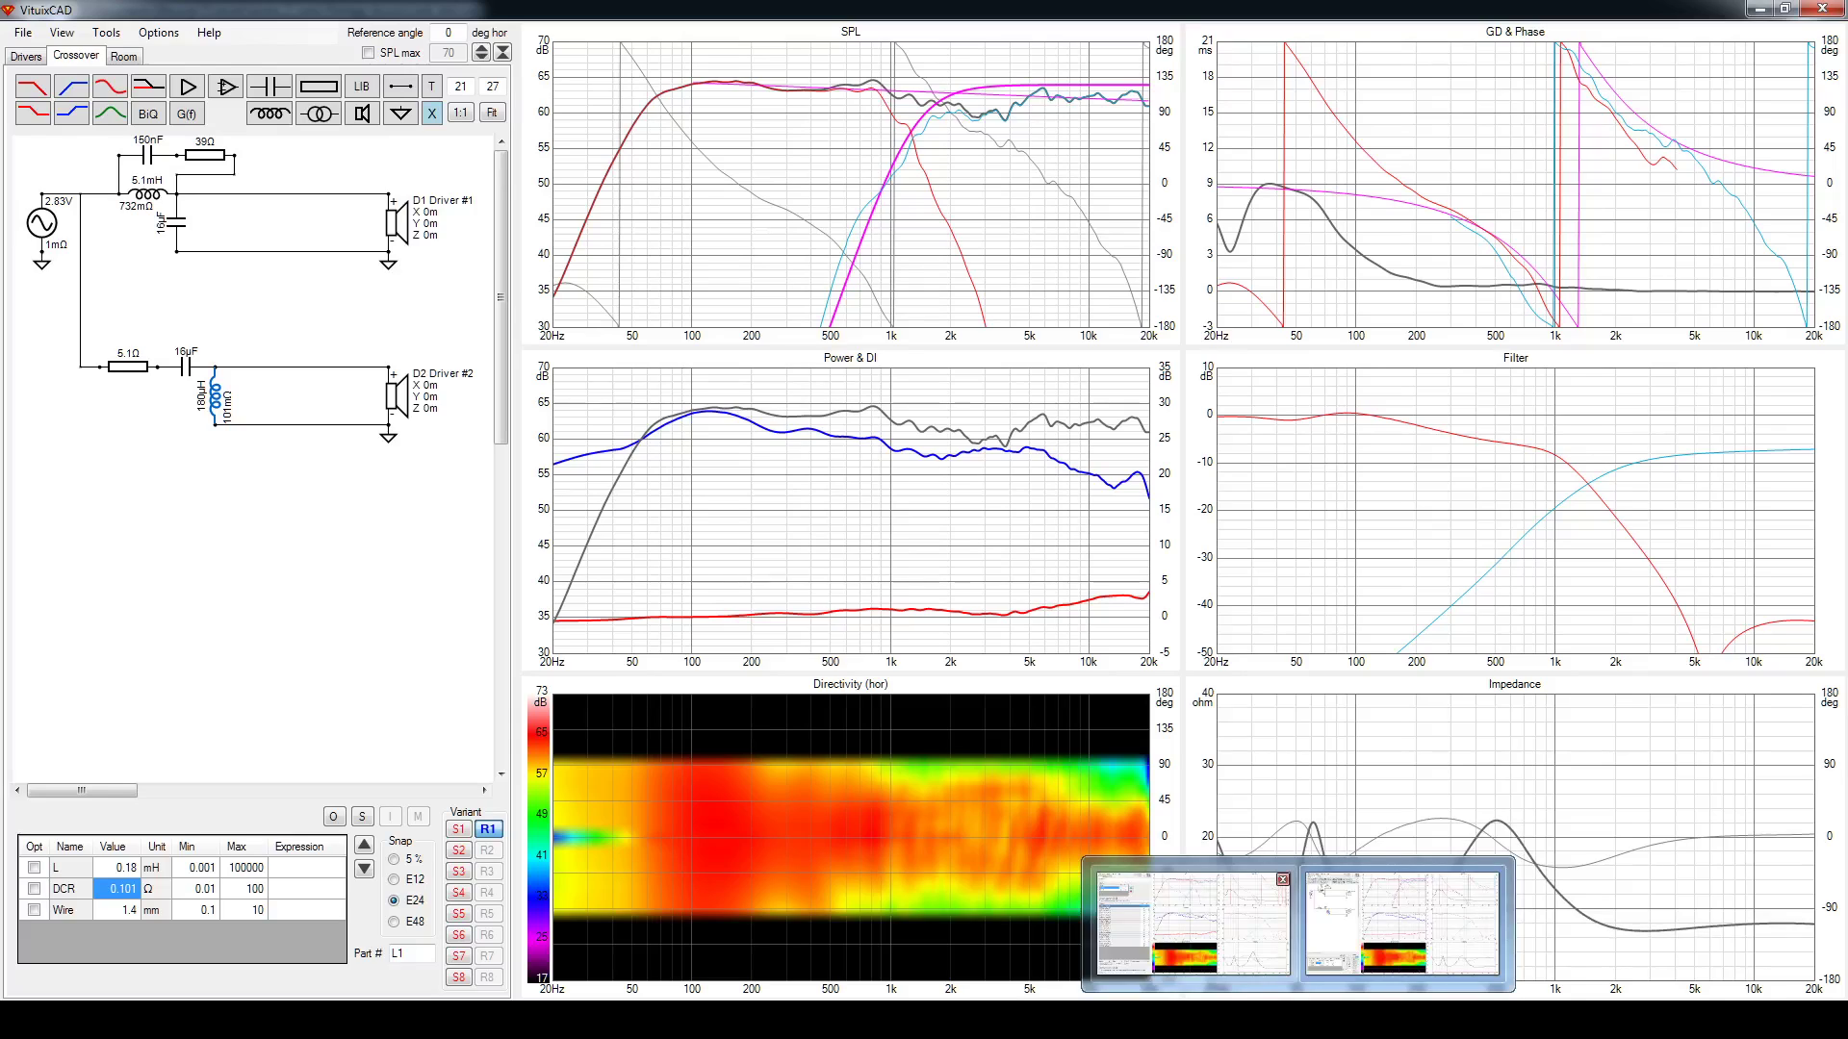
{"action": "left_click", "coordinate": [1194, 924]}
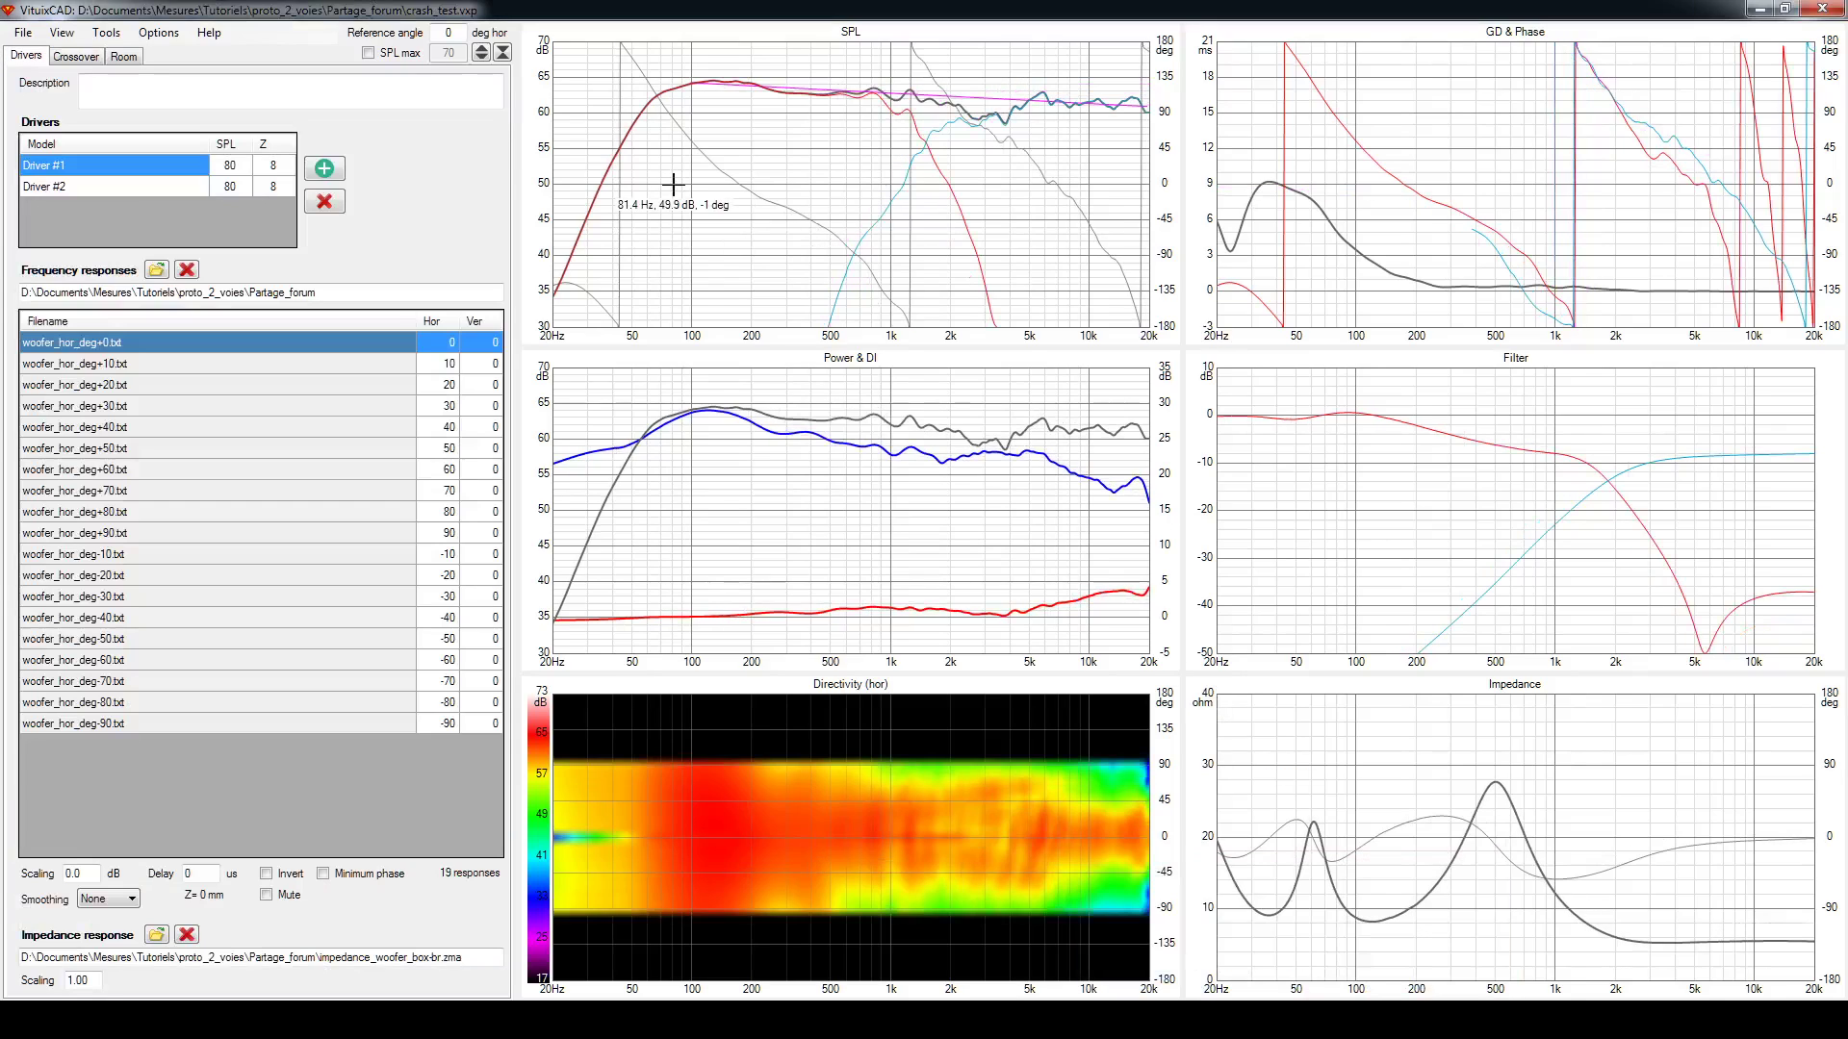
{"action": "left_click", "coordinate": [77, 57]}
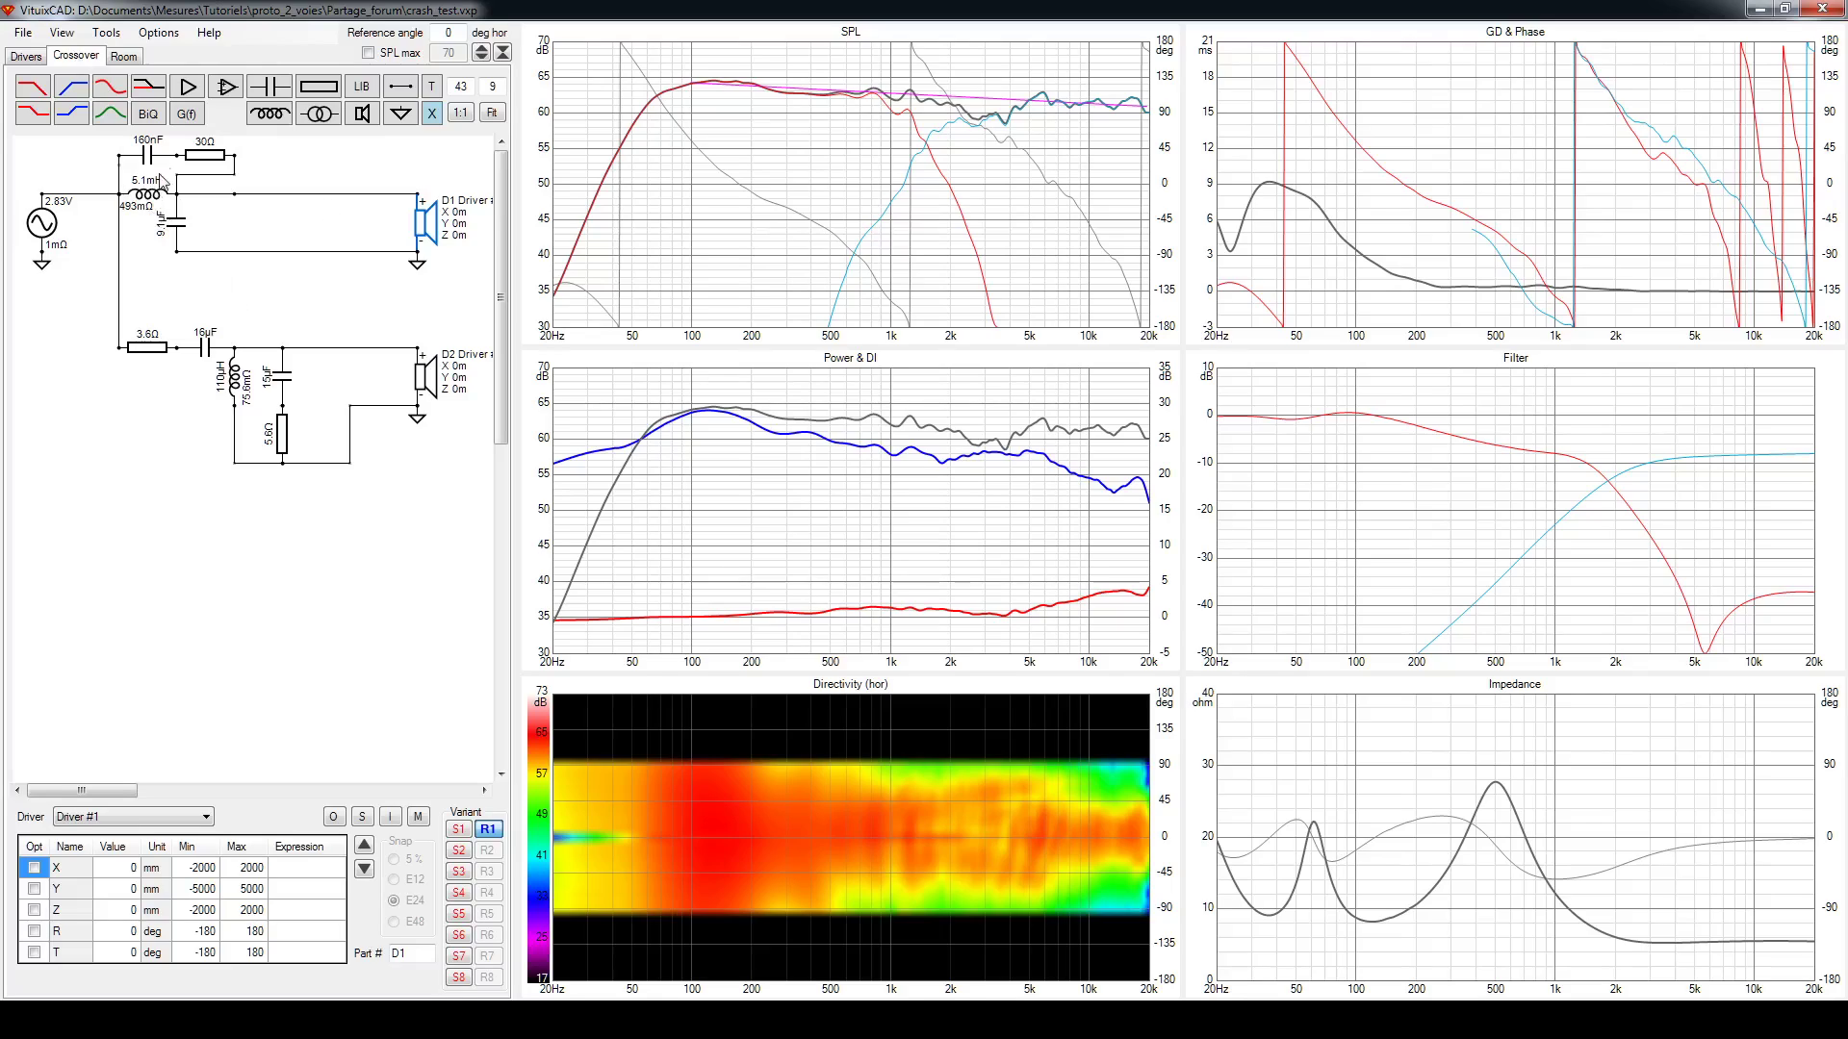
Compare D1's shunt capacitor in the unsaved project with the same capacitor in the crash_test project
{"action": "left_click", "coordinate": [1400, 923]}
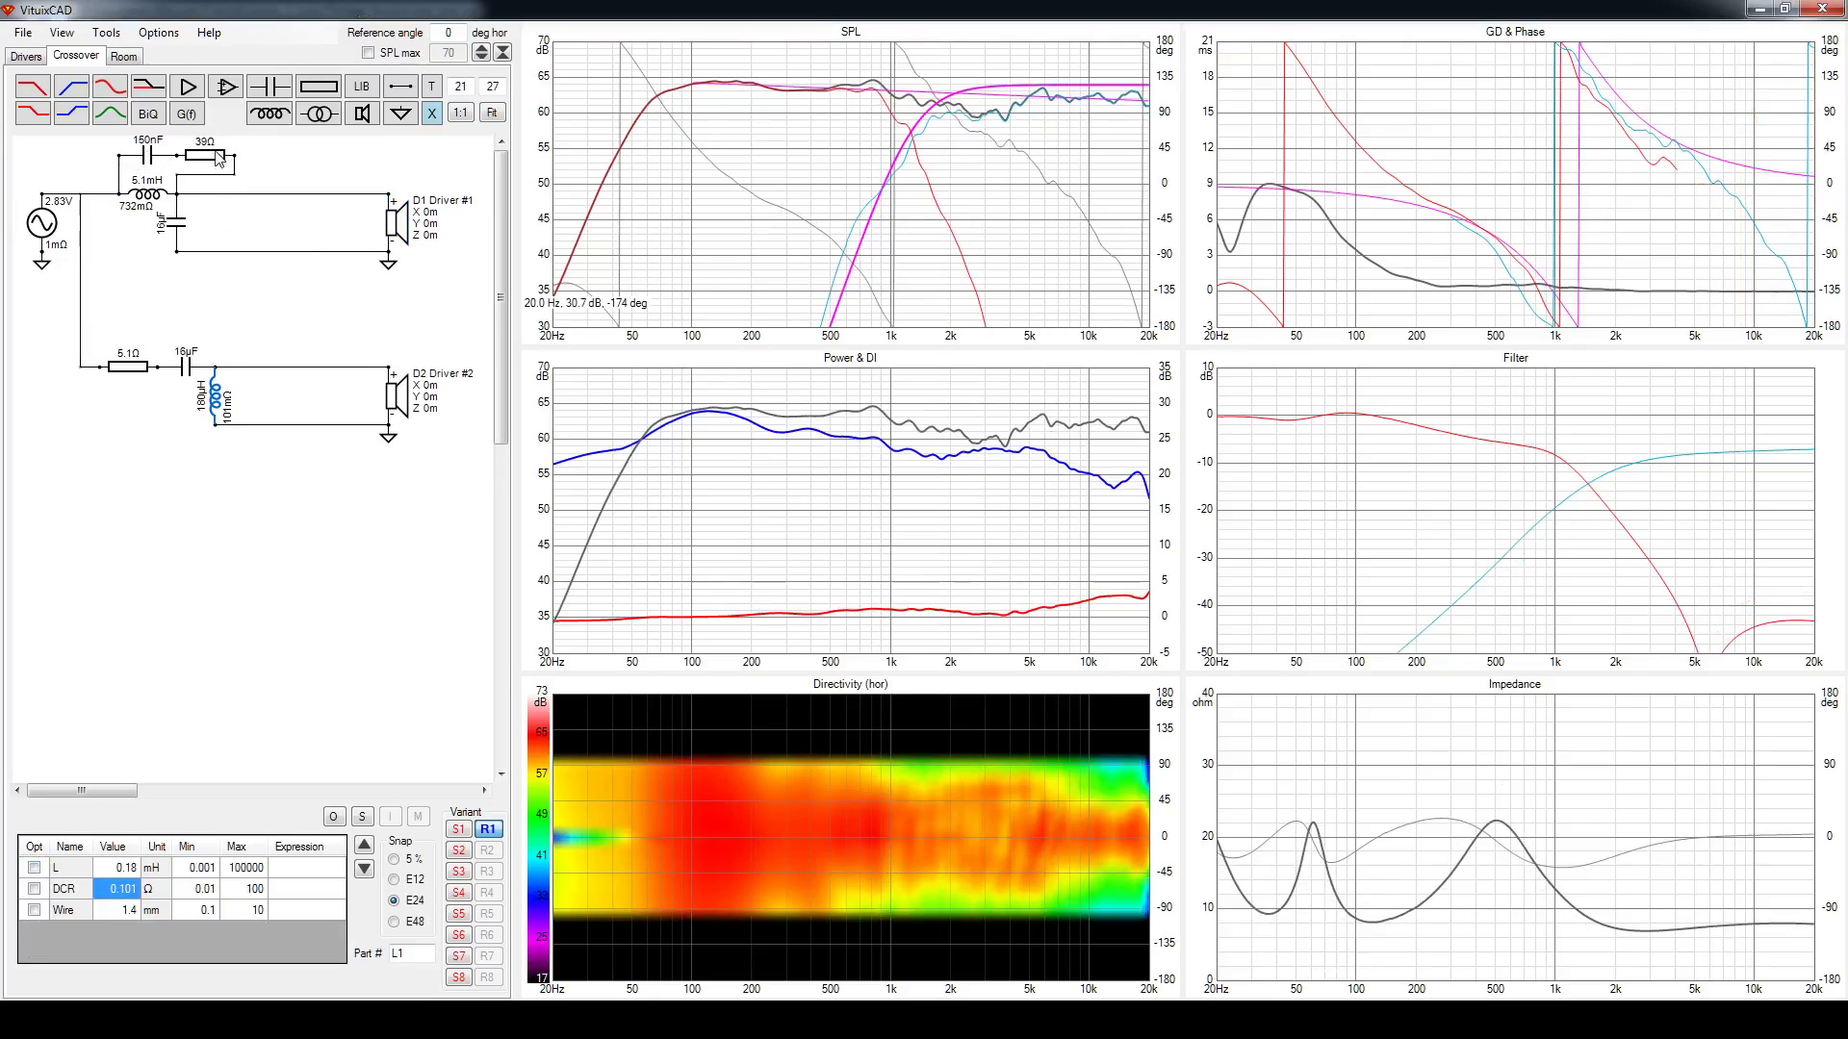
{"action": "left_click", "coordinate": [178, 227]}
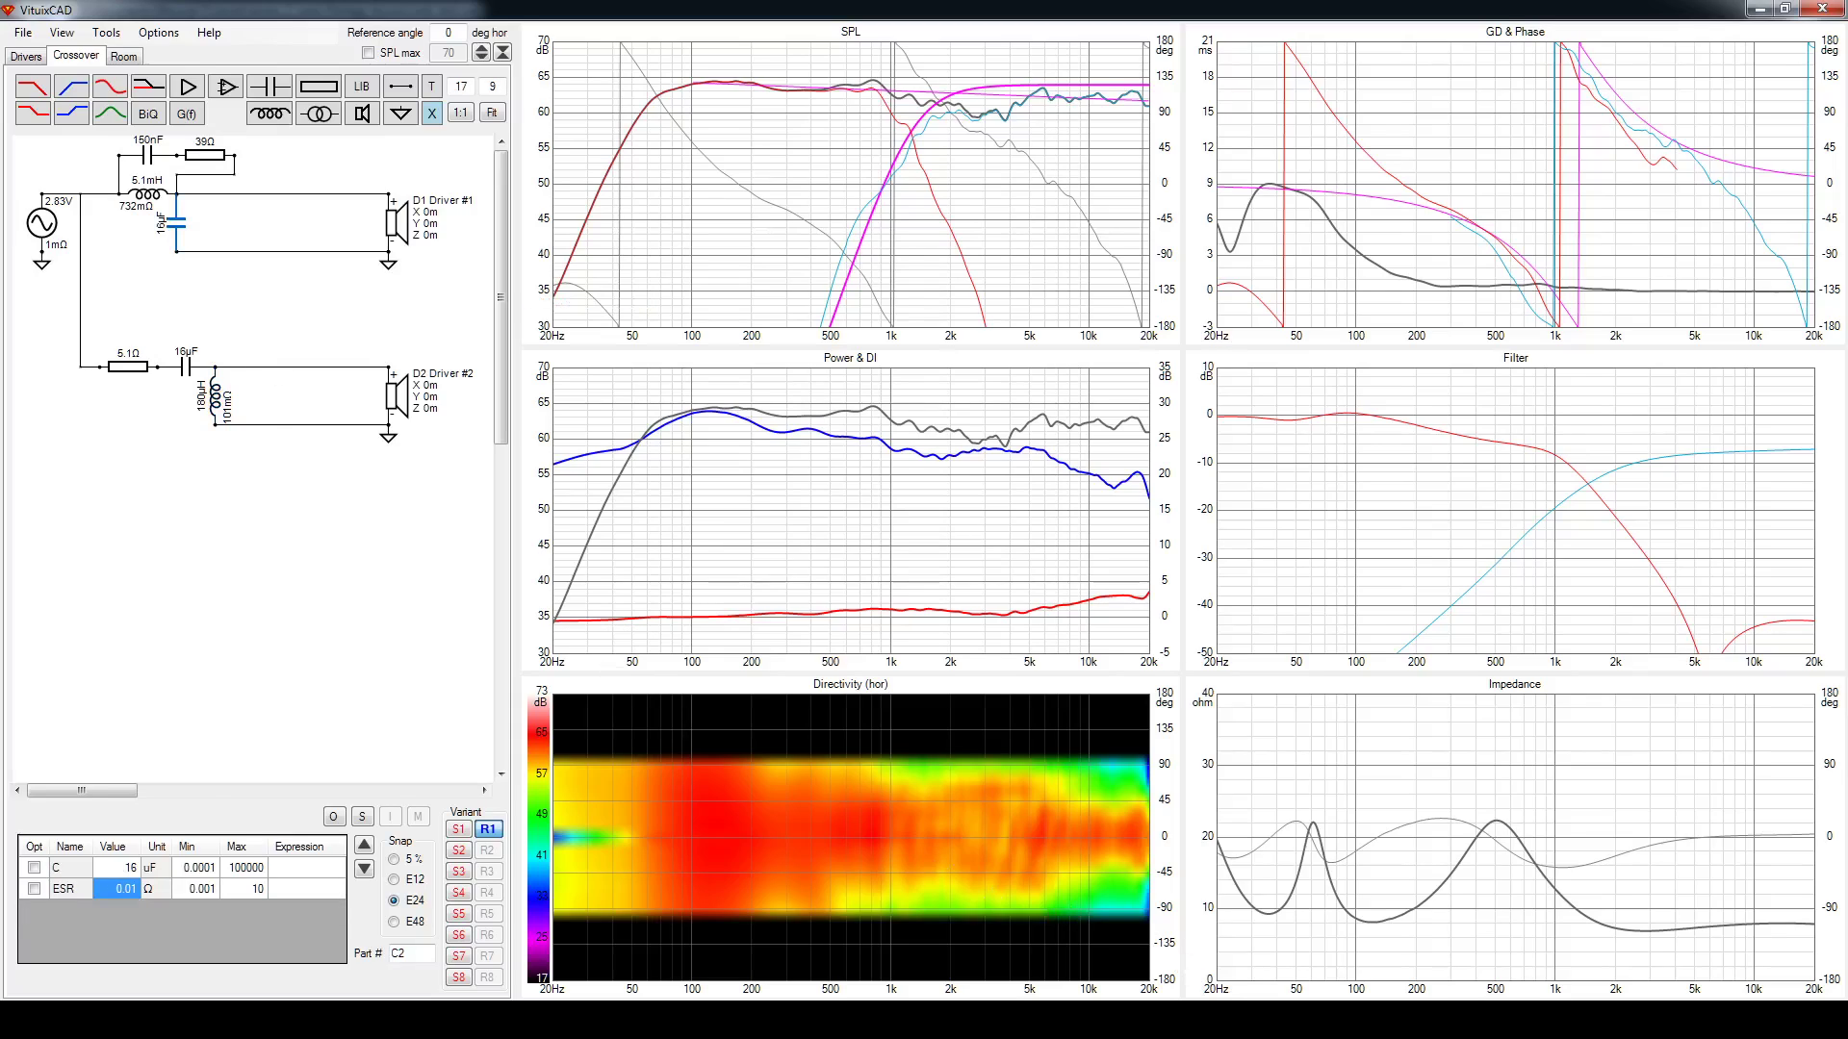
{"action": "key", "text": "alt+Tab"}
{"action": "left_click", "coordinate": [182, 226]}
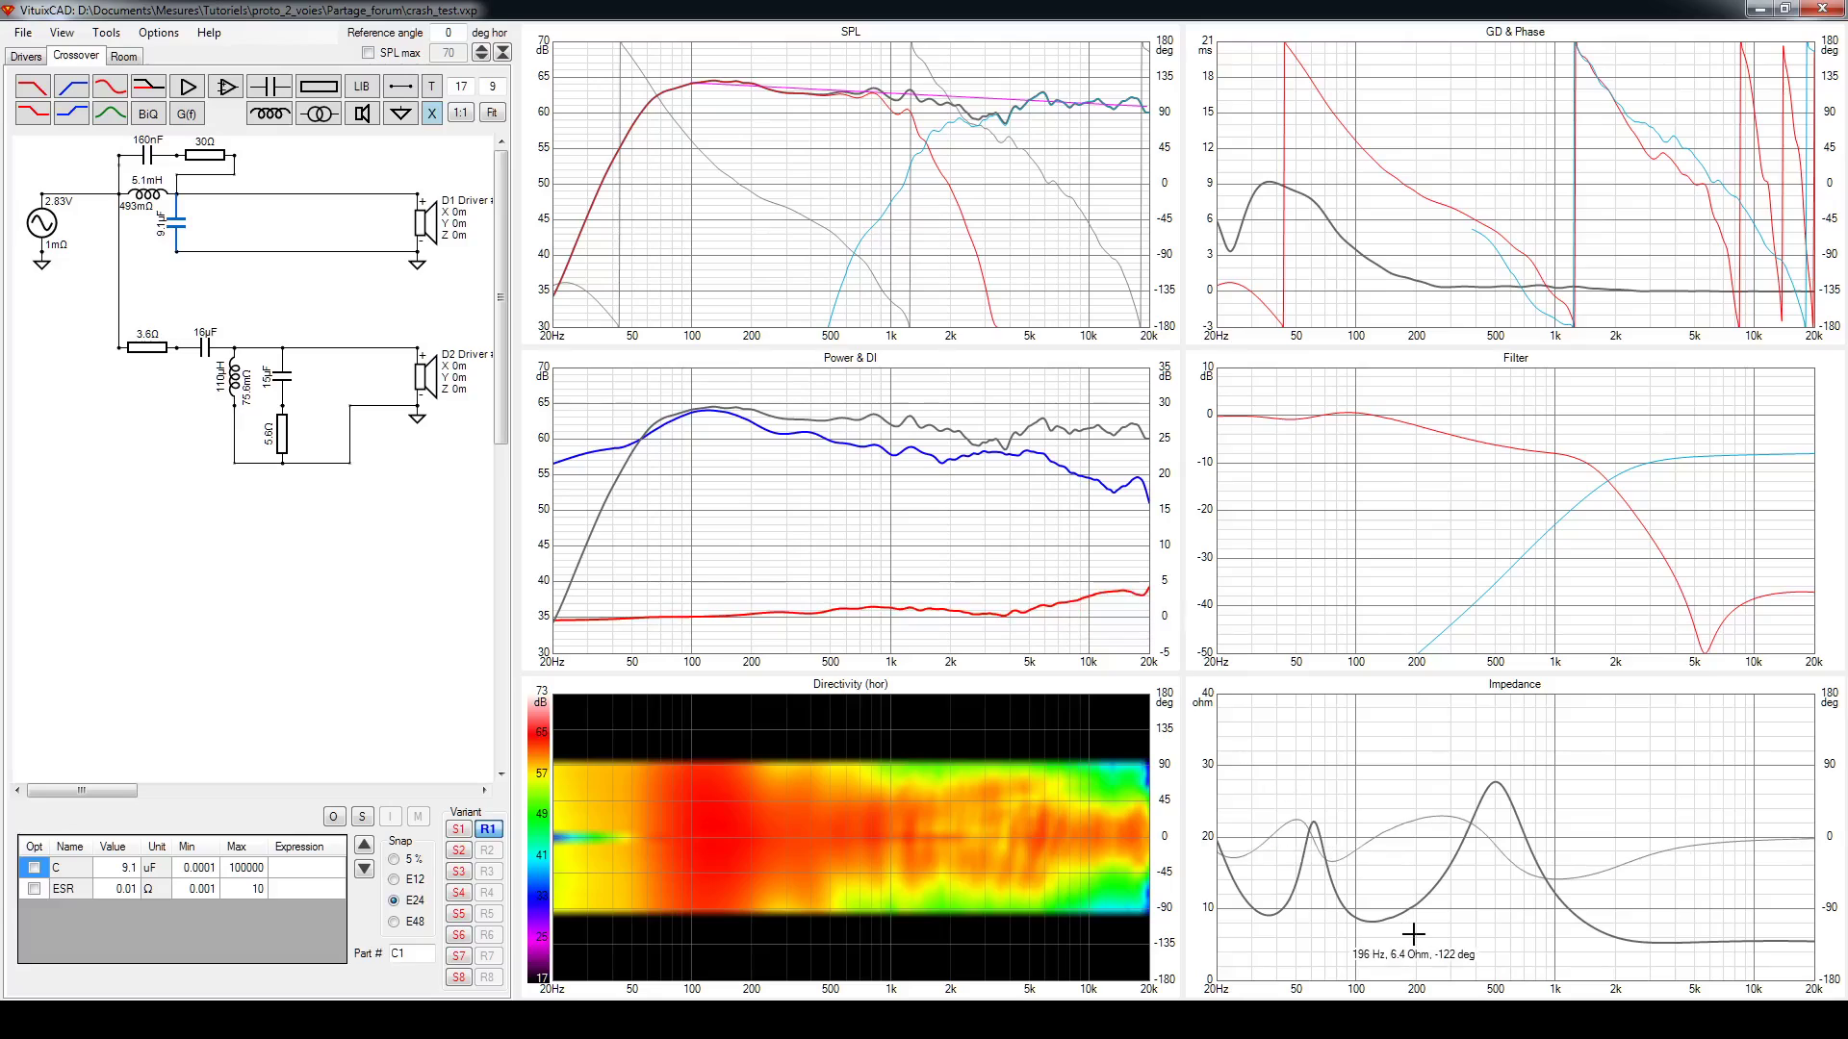
In the unsaved project, try 9.1 µF for D1's shunt capacitor and settle on 10 µF
{"action": "mouse_move", "coordinate": [1298, 1020]}
{"action": "left_click", "coordinate": [1183, 932]}
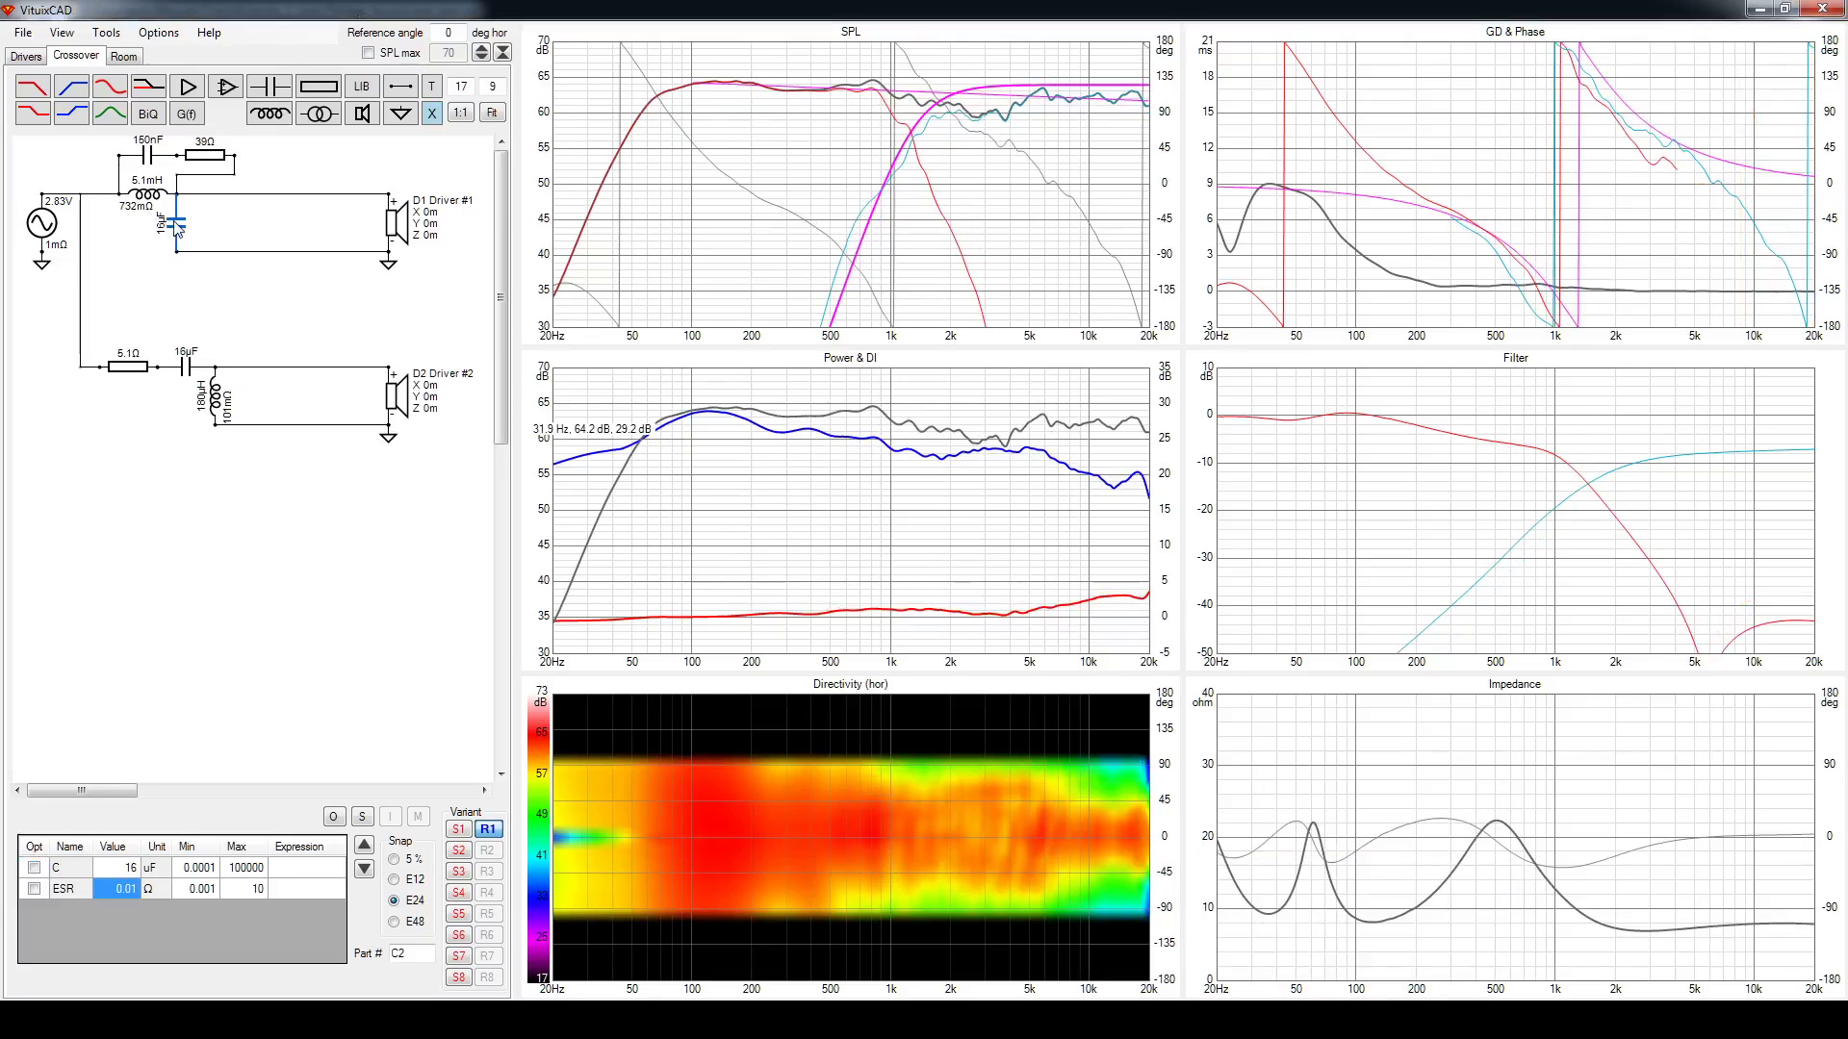
{"action": "scroll", "coordinate": [177, 228], "scroll_direction": "down", "scroll_amount": 3}
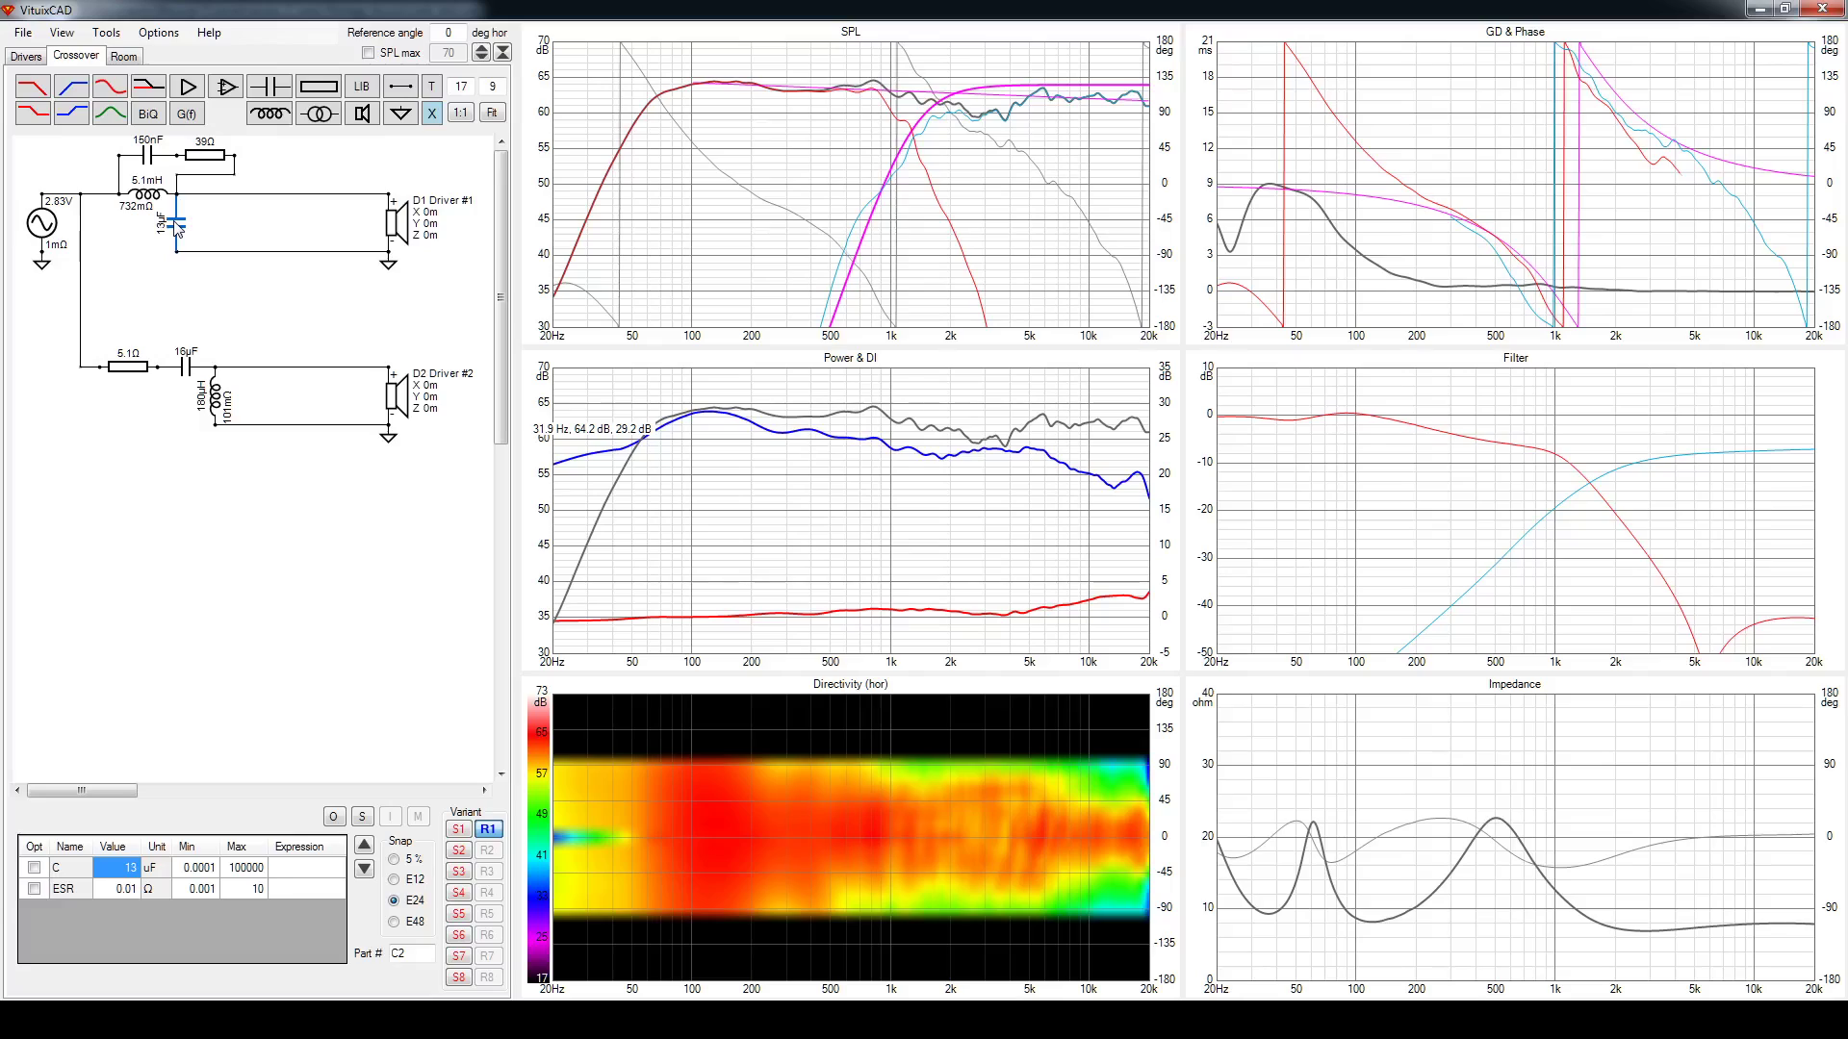
{"action": "scroll", "coordinate": [177, 229], "scroll_direction": "down", "scroll_amount": 4}
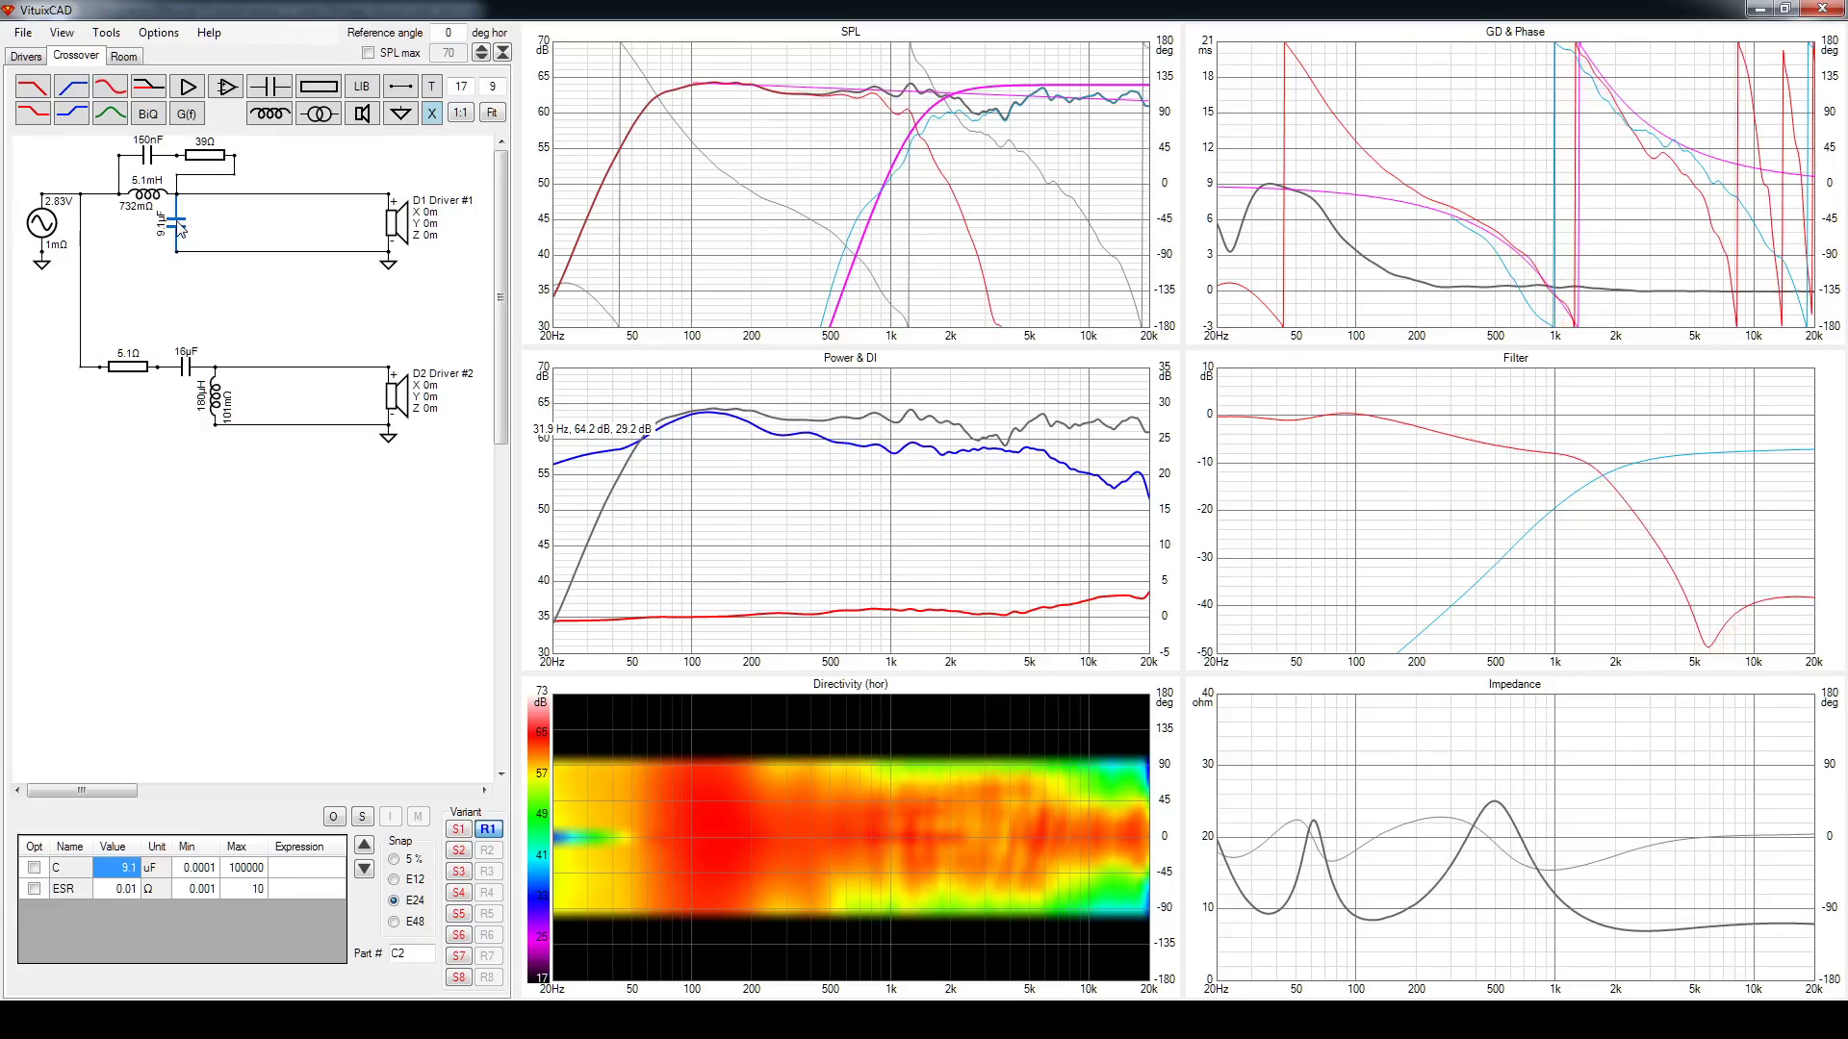
{"action": "scroll", "coordinate": [179, 228], "scroll_direction": "up", "scroll_amount": 1}
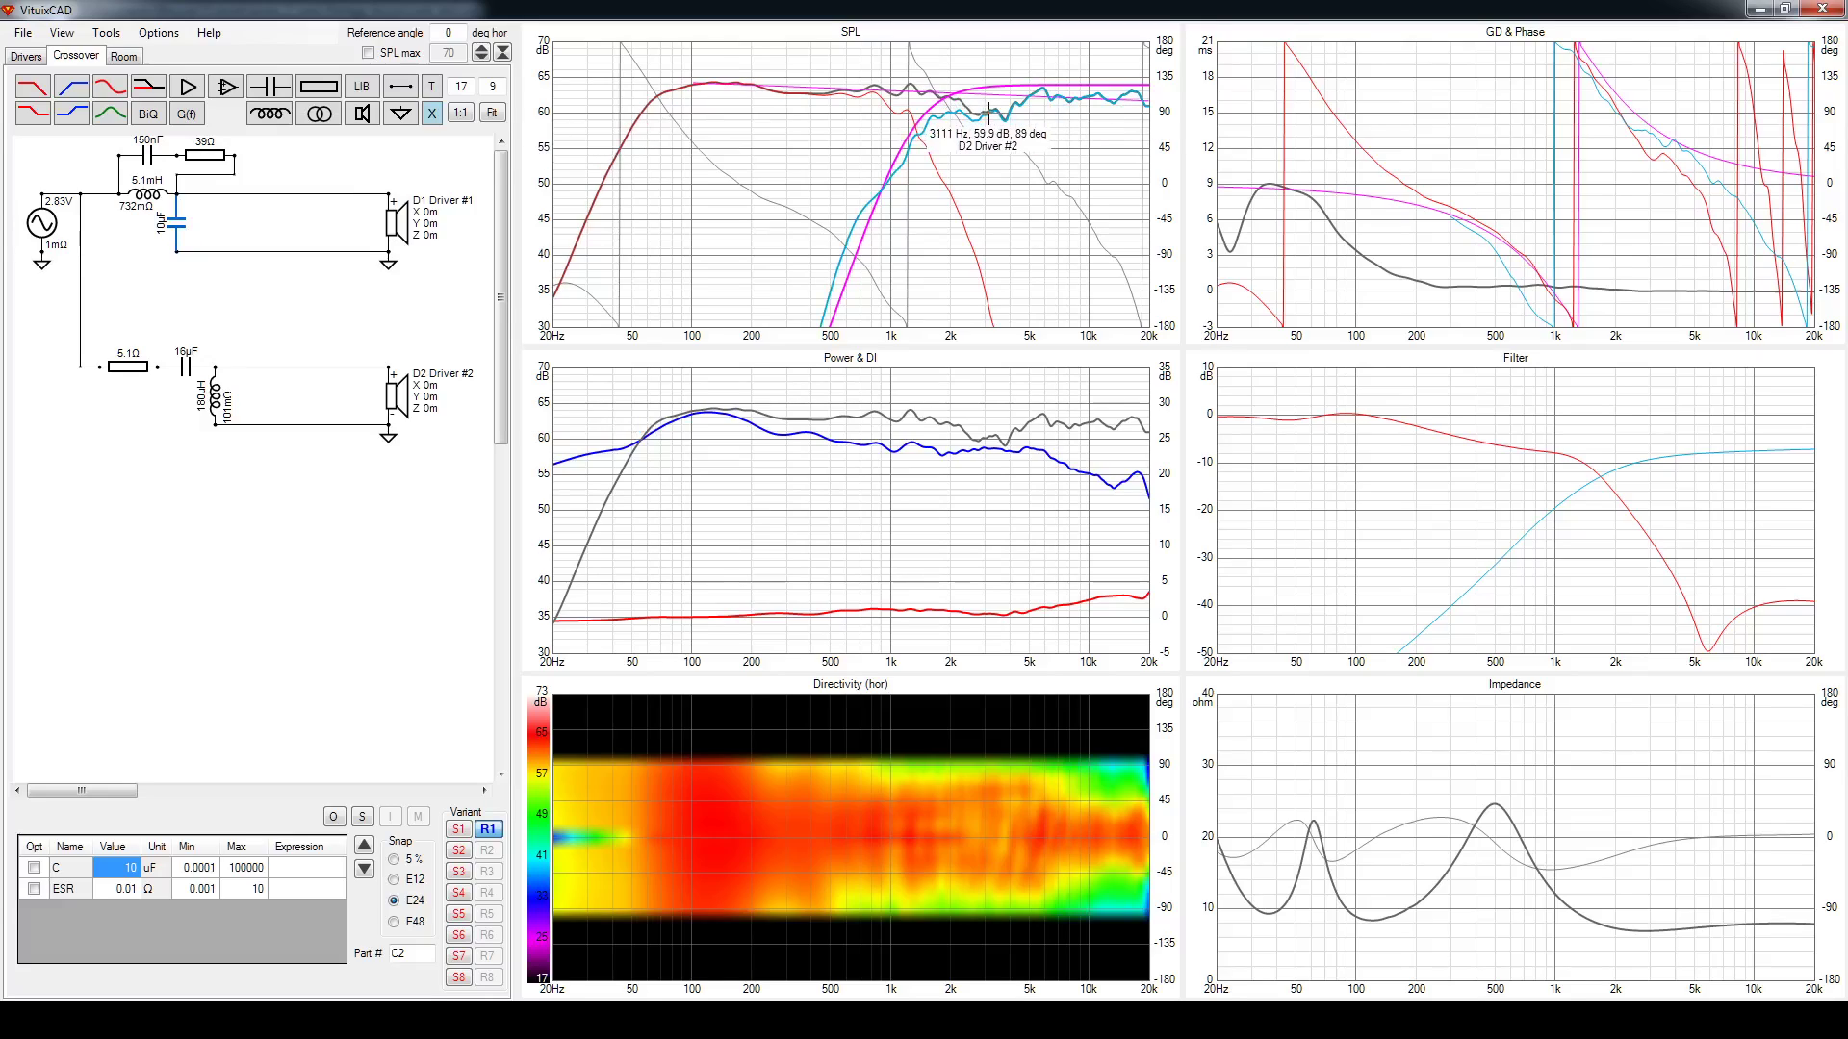
Compare D2's high-pass branch in both projects and inspect the series resistor's value in crash_test
{"action": "mouse_move", "coordinate": [1297, 1021]}
{"action": "left_click", "coordinate": [1198, 929]}
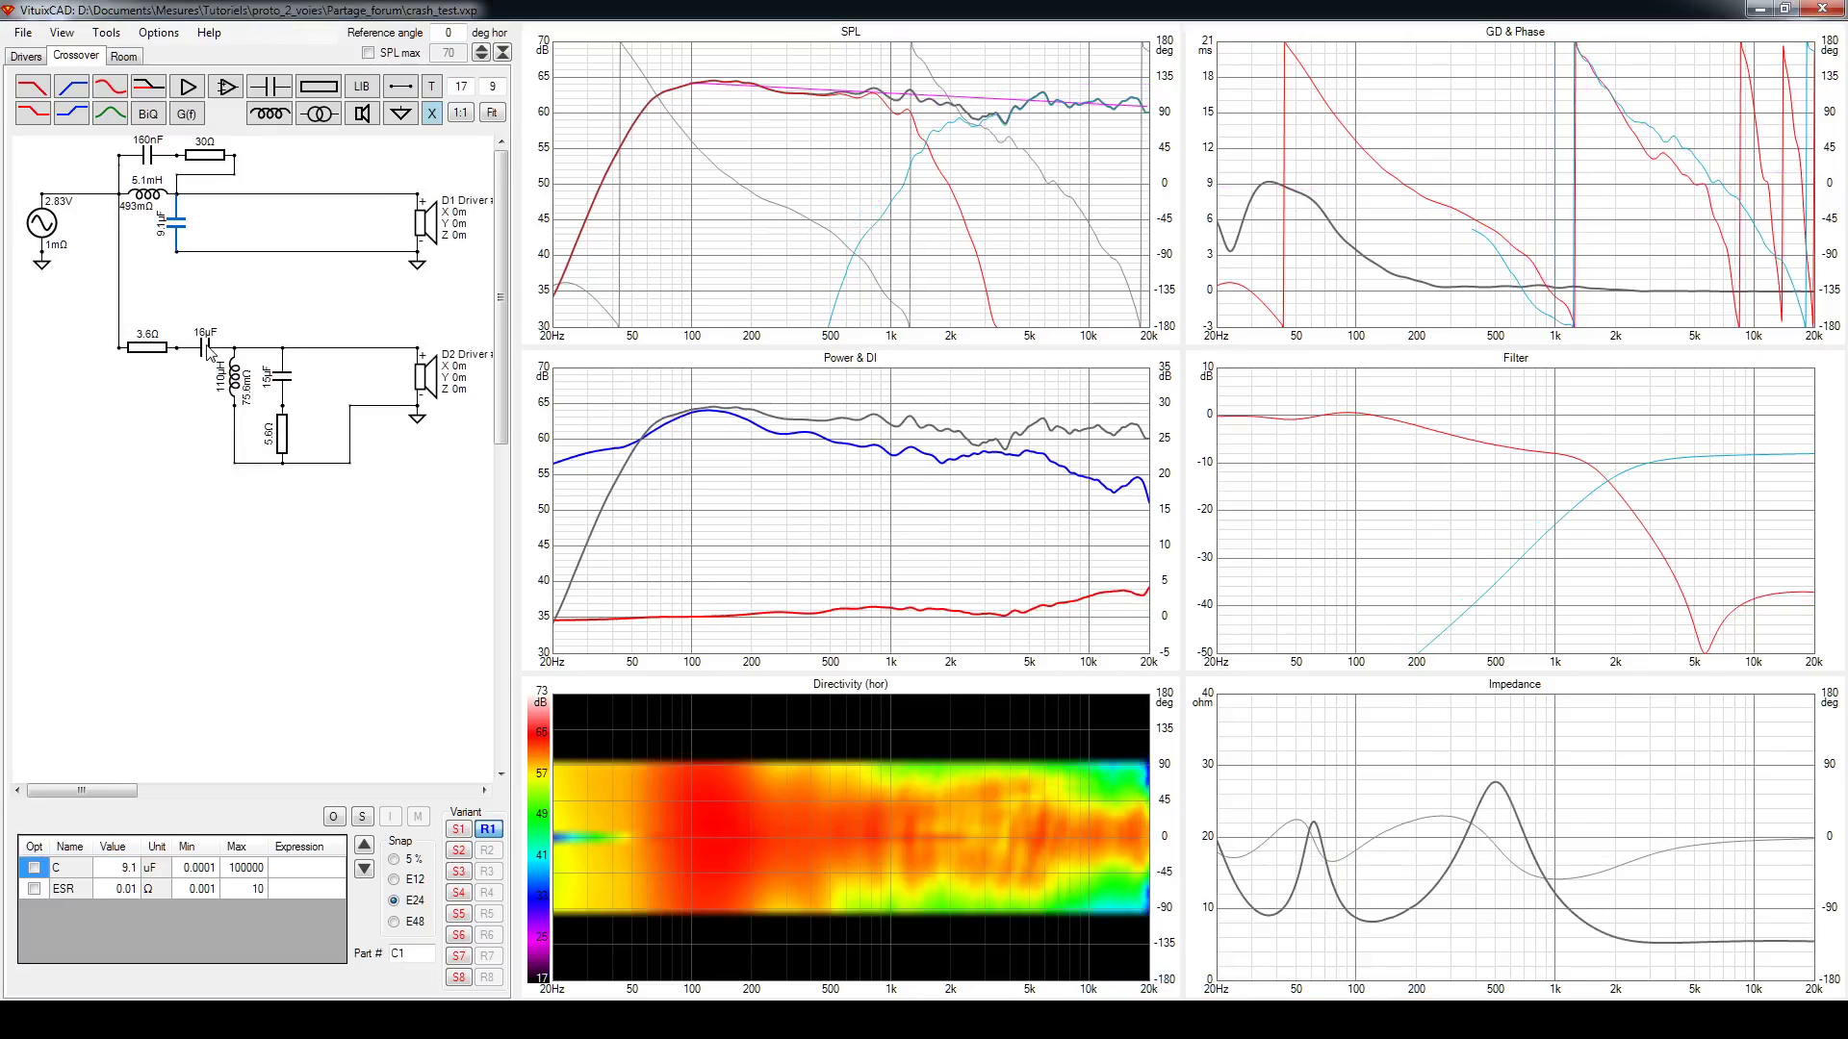
{"action": "mouse_move", "coordinate": [1297, 1020]}
{"action": "left_click", "coordinate": [1347, 930]}
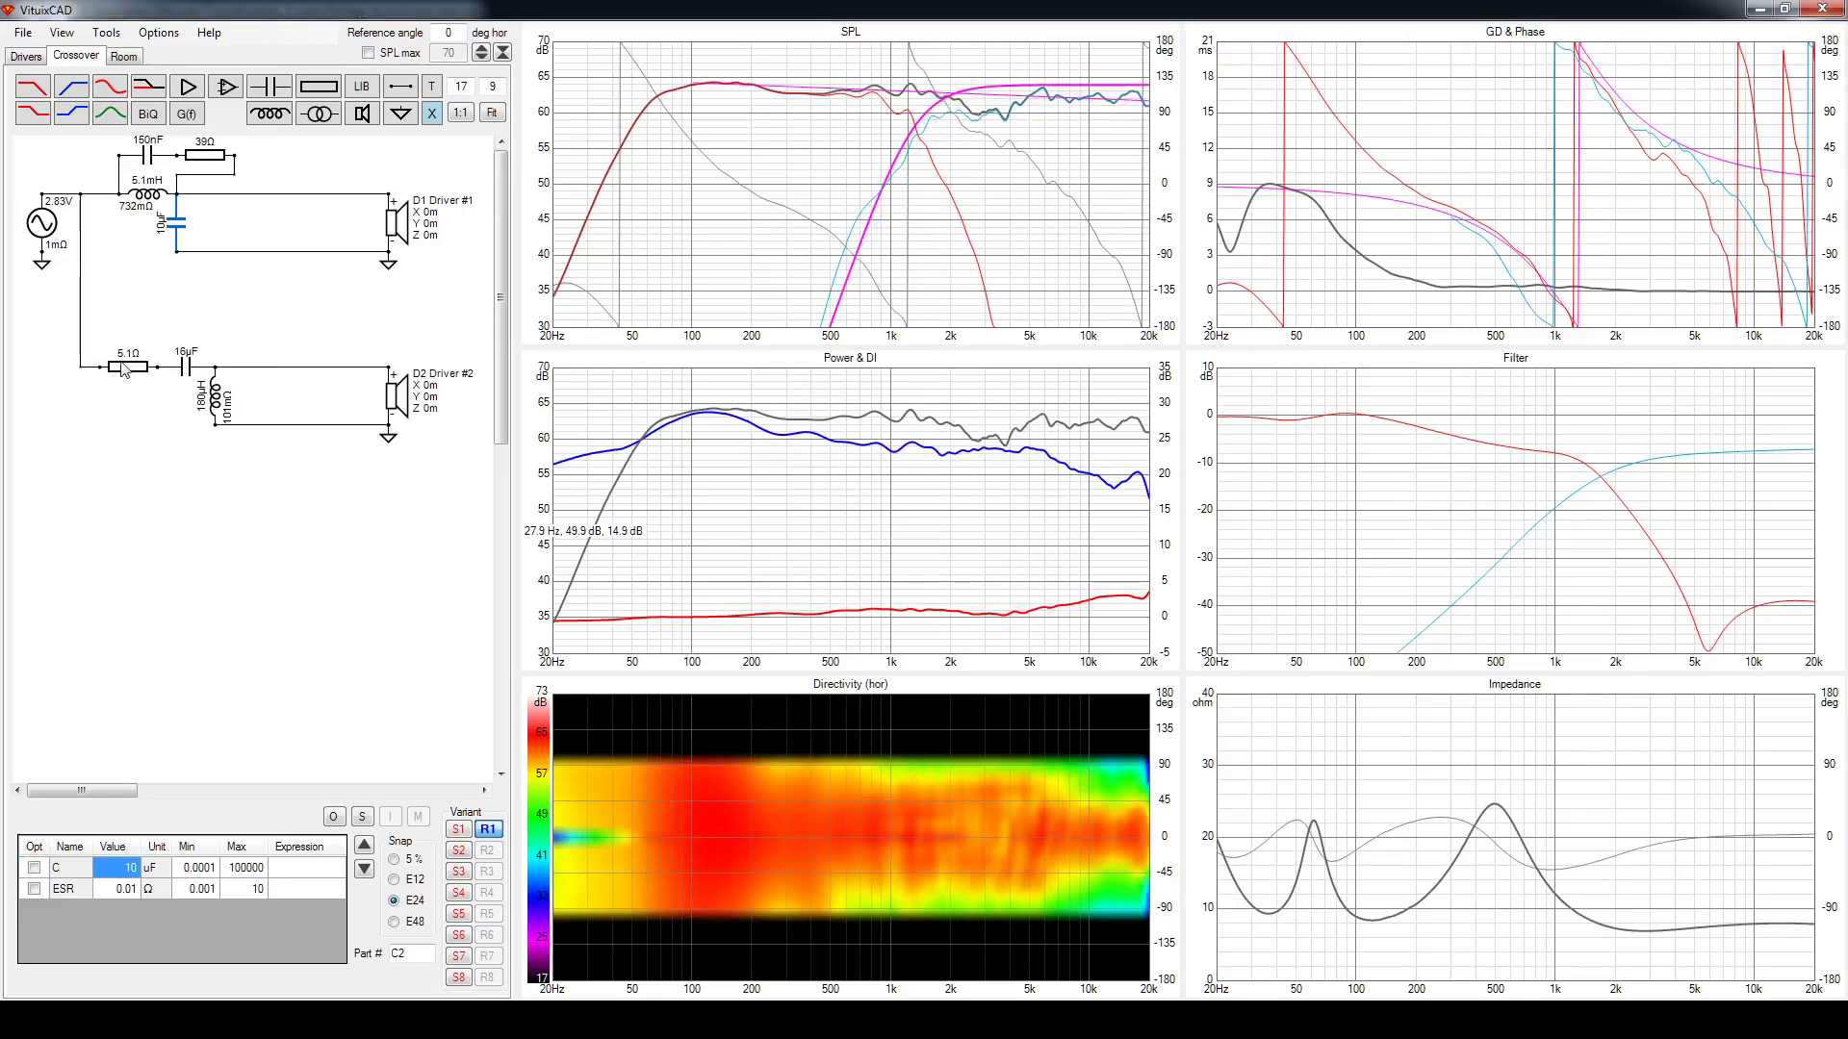
{"action": "key", "text": "alt+Tab"}
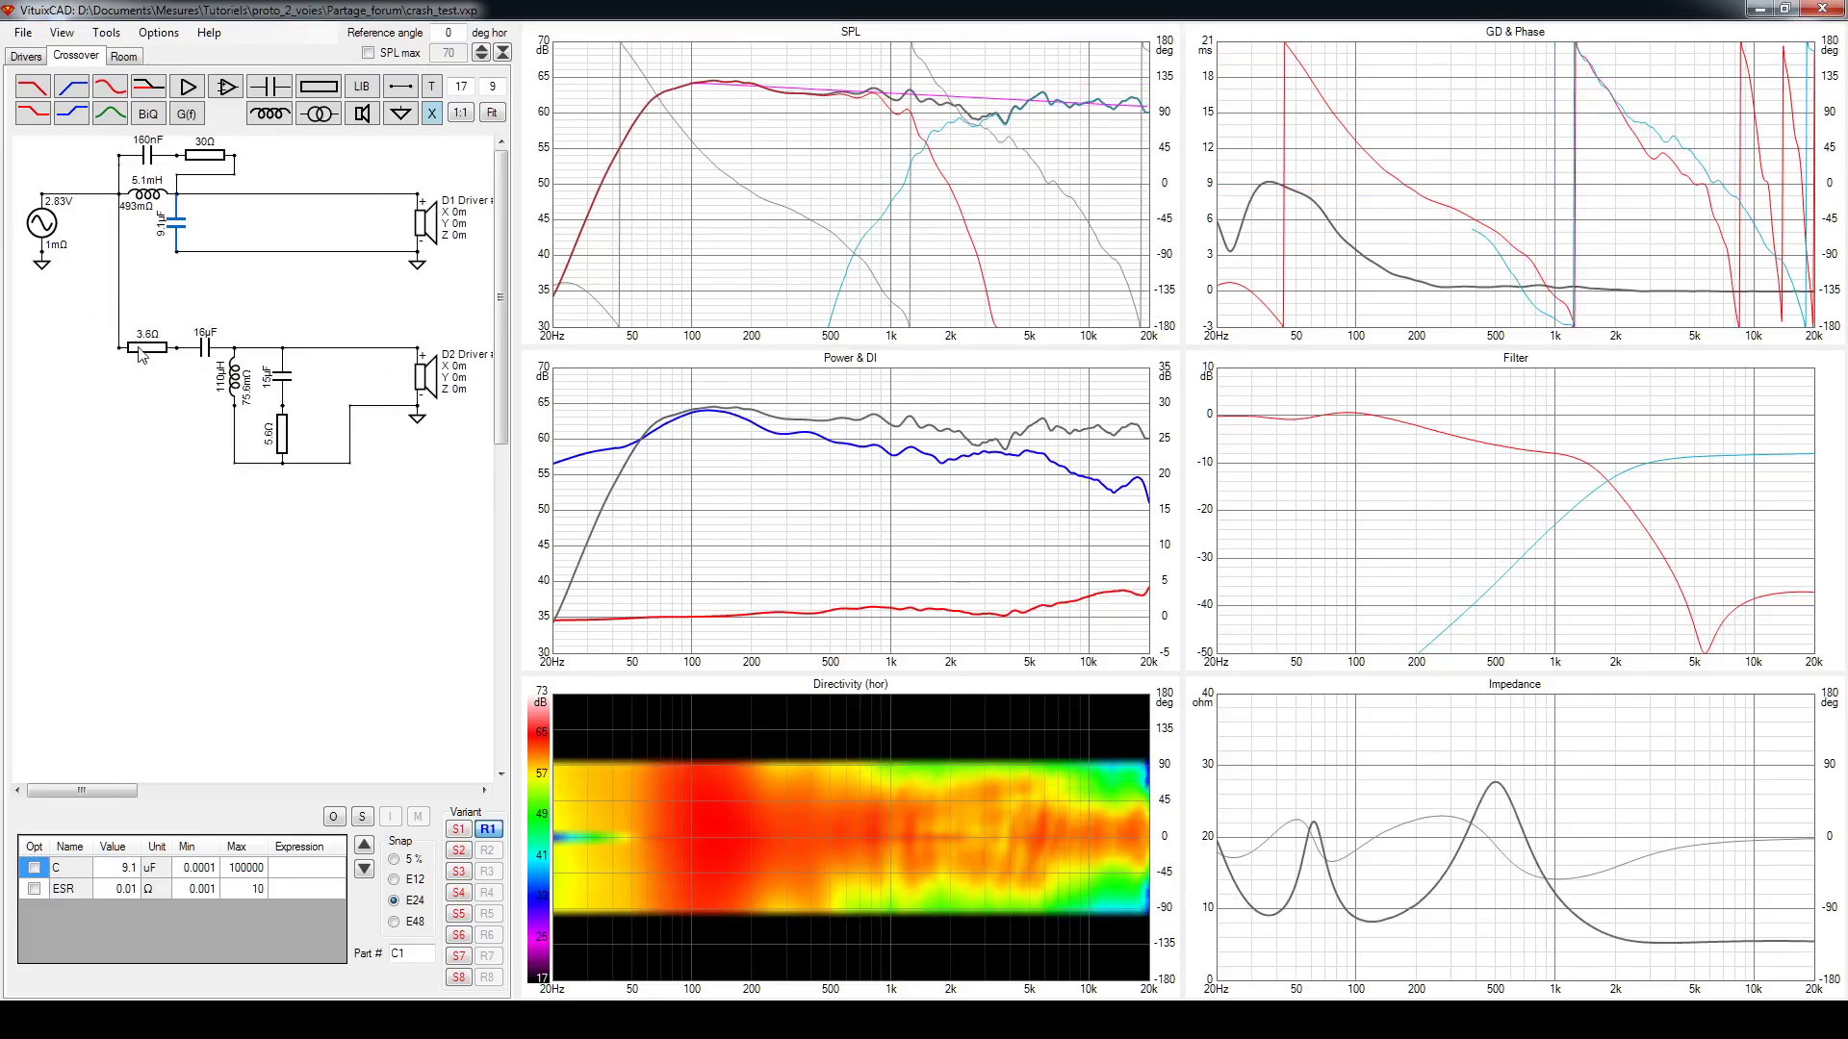
{"action": "left_click", "coordinate": [148, 348]}
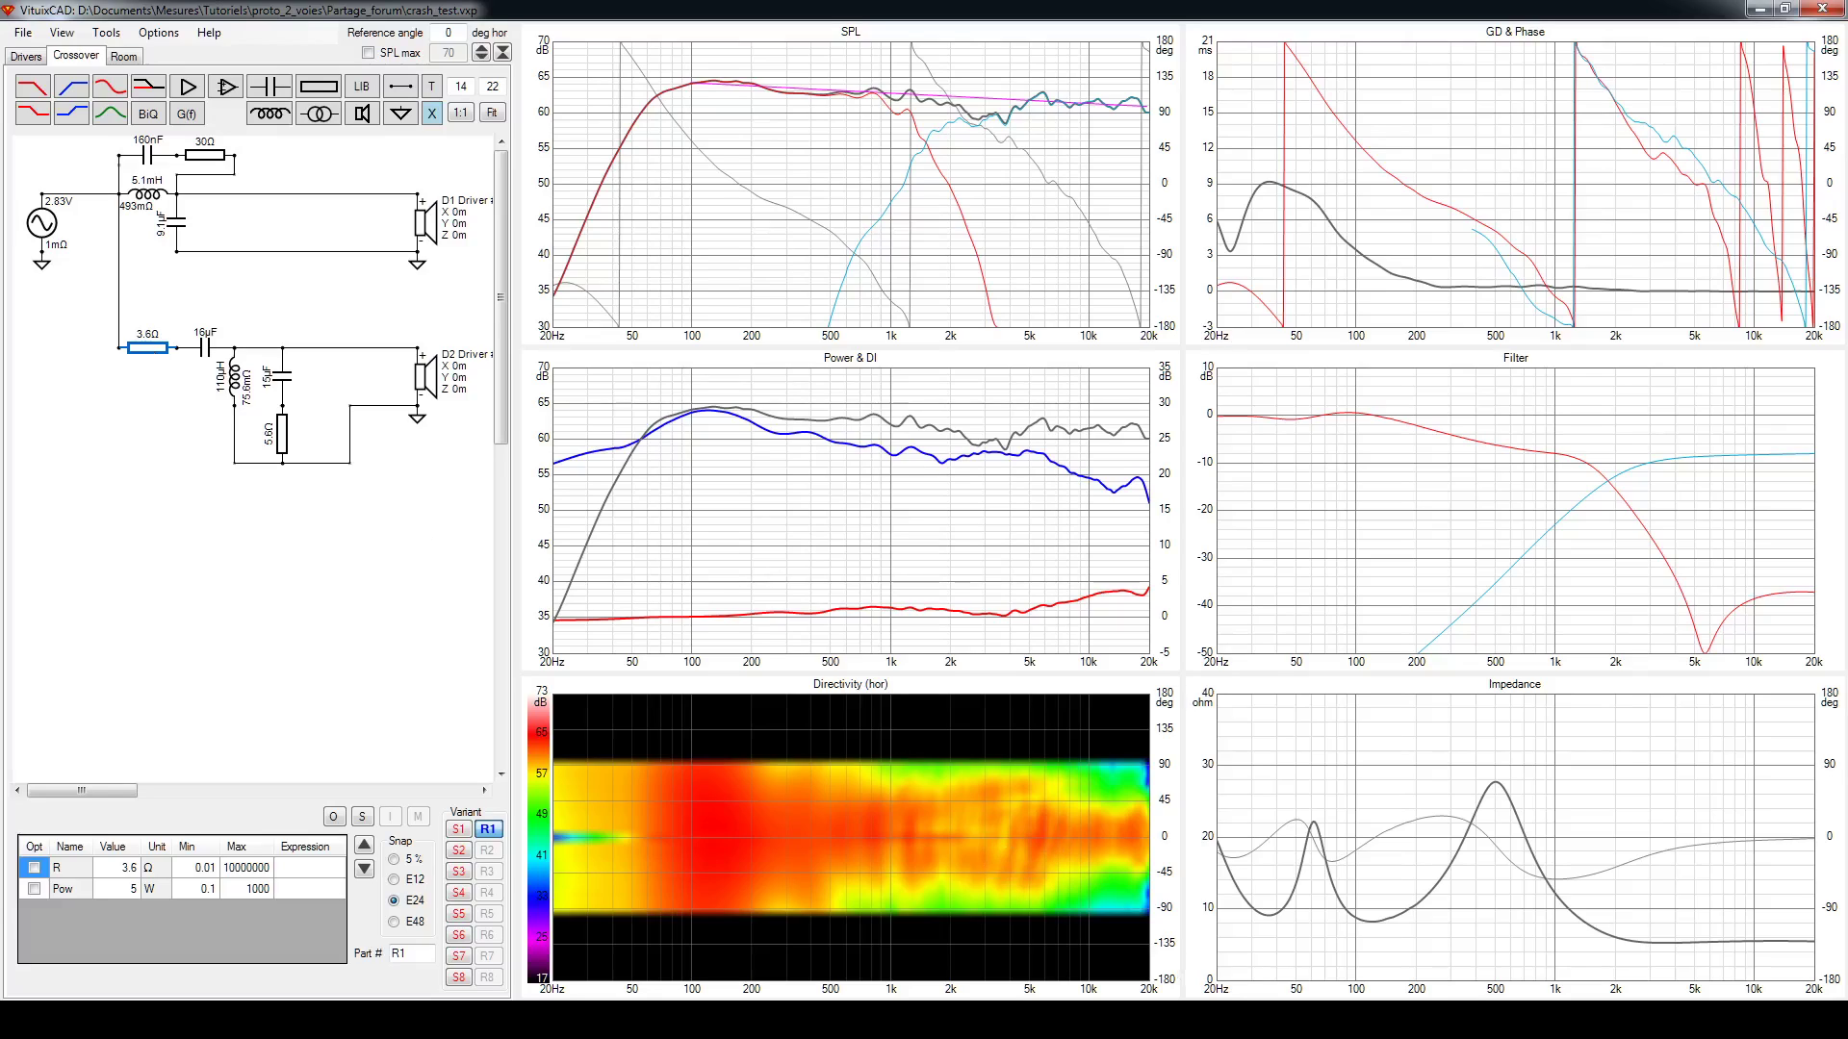
In the unsaved project, set D2's series resistor to 3.6 Ω and examine the response on the enlarged SPL graph
{"action": "mouse_move", "coordinate": [1297, 1020]}
{"action": "left_click", "coordinate": [1367, 930]}
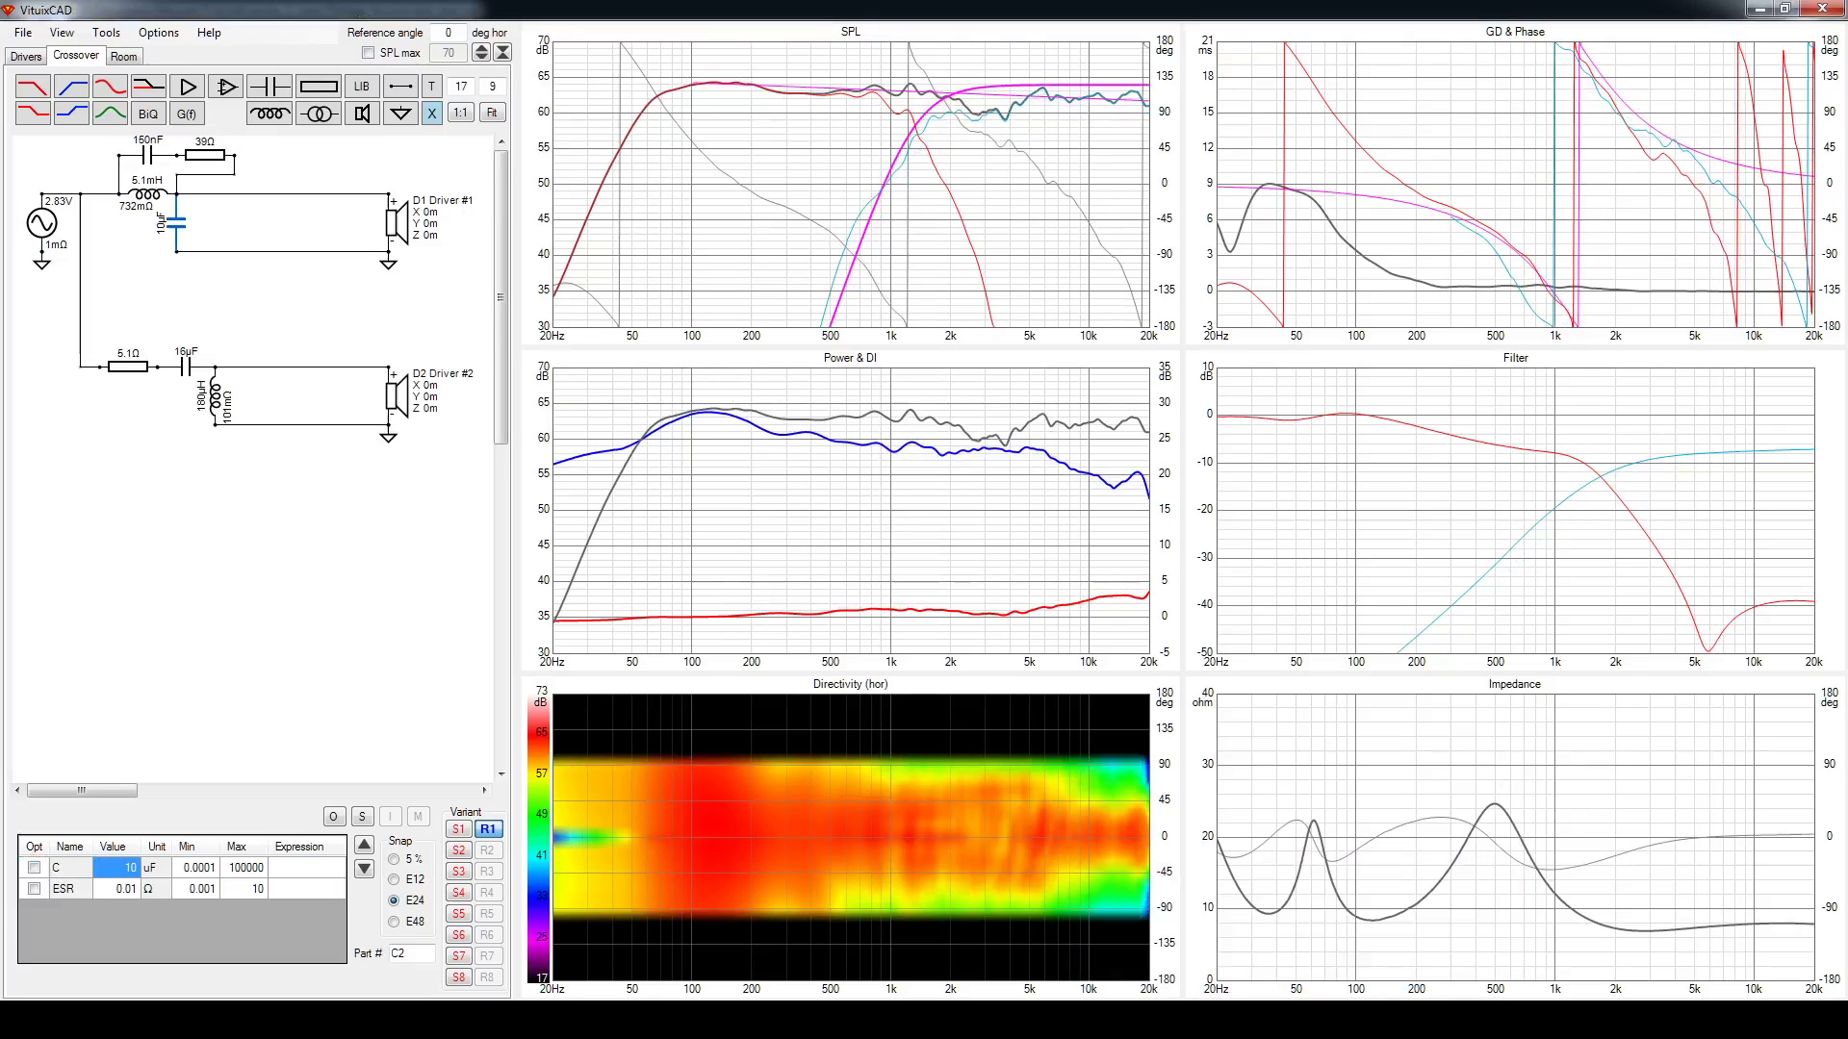
{"action": "left_click", "coordinate": [125, 367]}
{"action": "scroll", "coordinate": [125, 373], "scroll_direction": "down", "scroll_amount": 5}
{"action": "scroll", "coordinate": [127, 373], "scroll_direction": "up", "scroll_amount": 1}
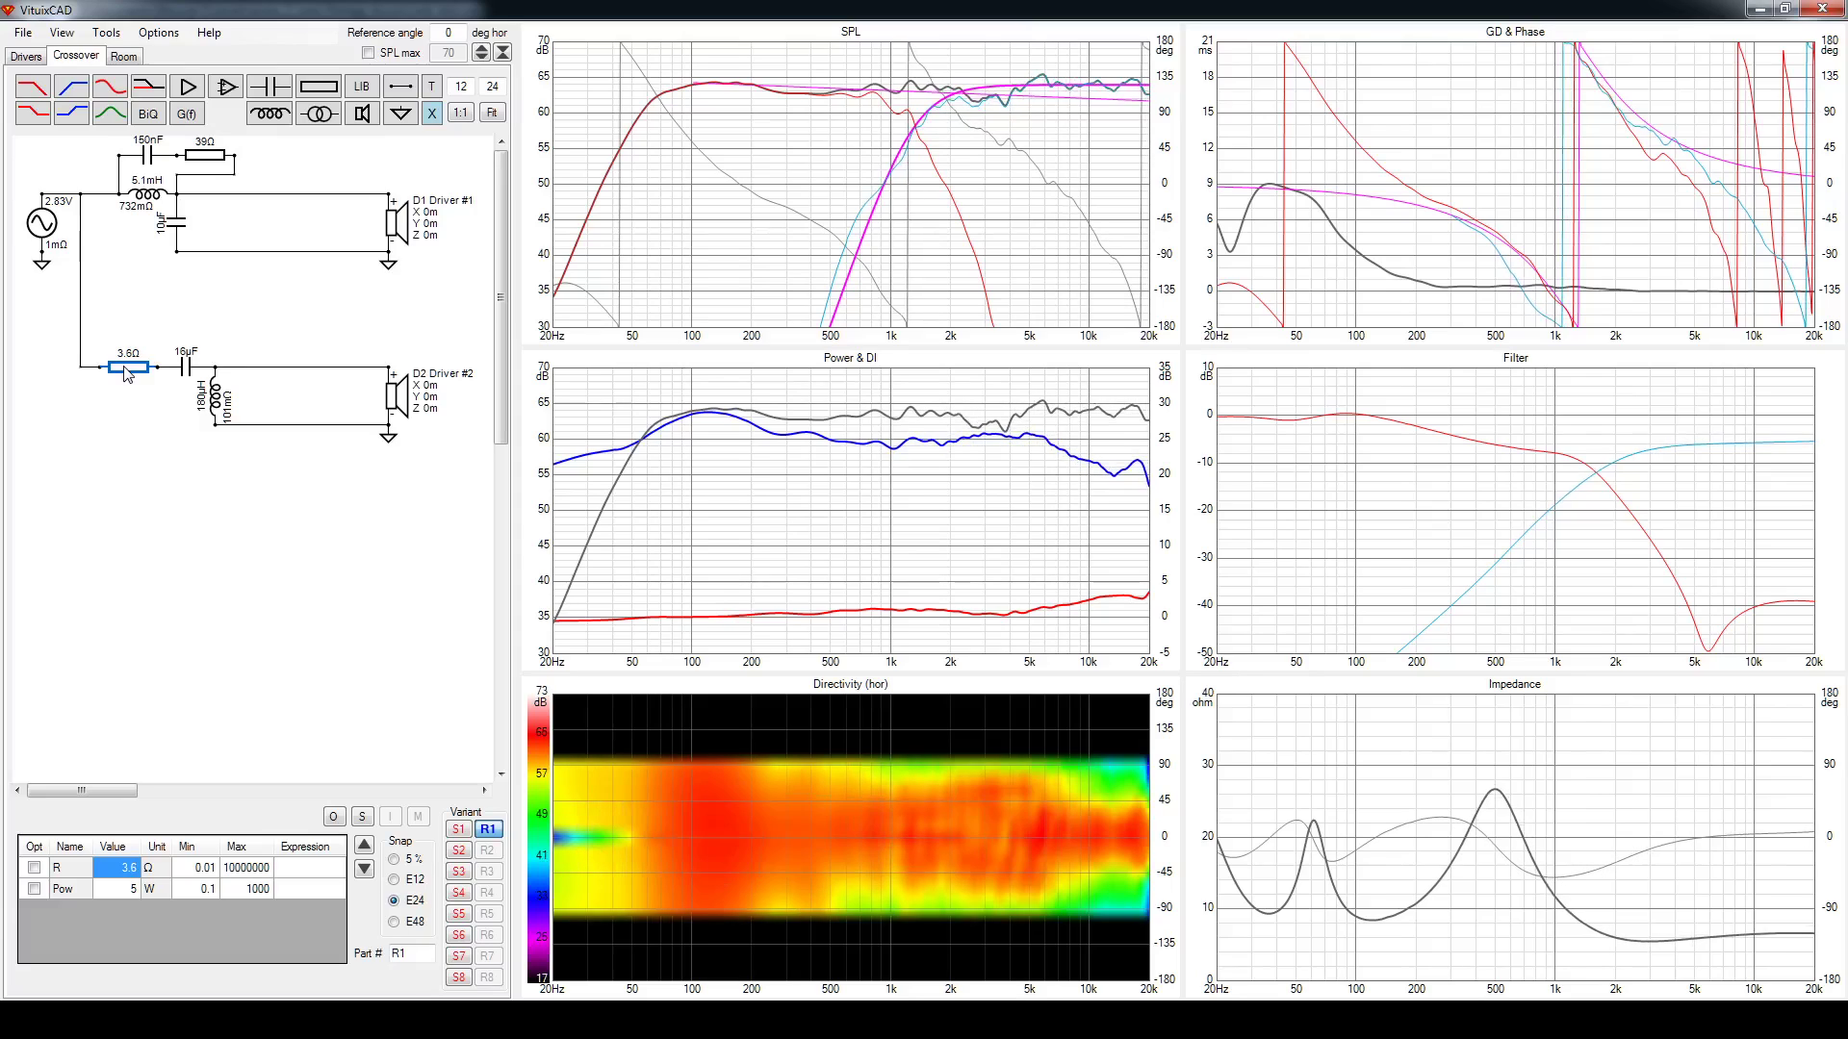
{"action": "double_click", "coordinate": [1029, 106]}
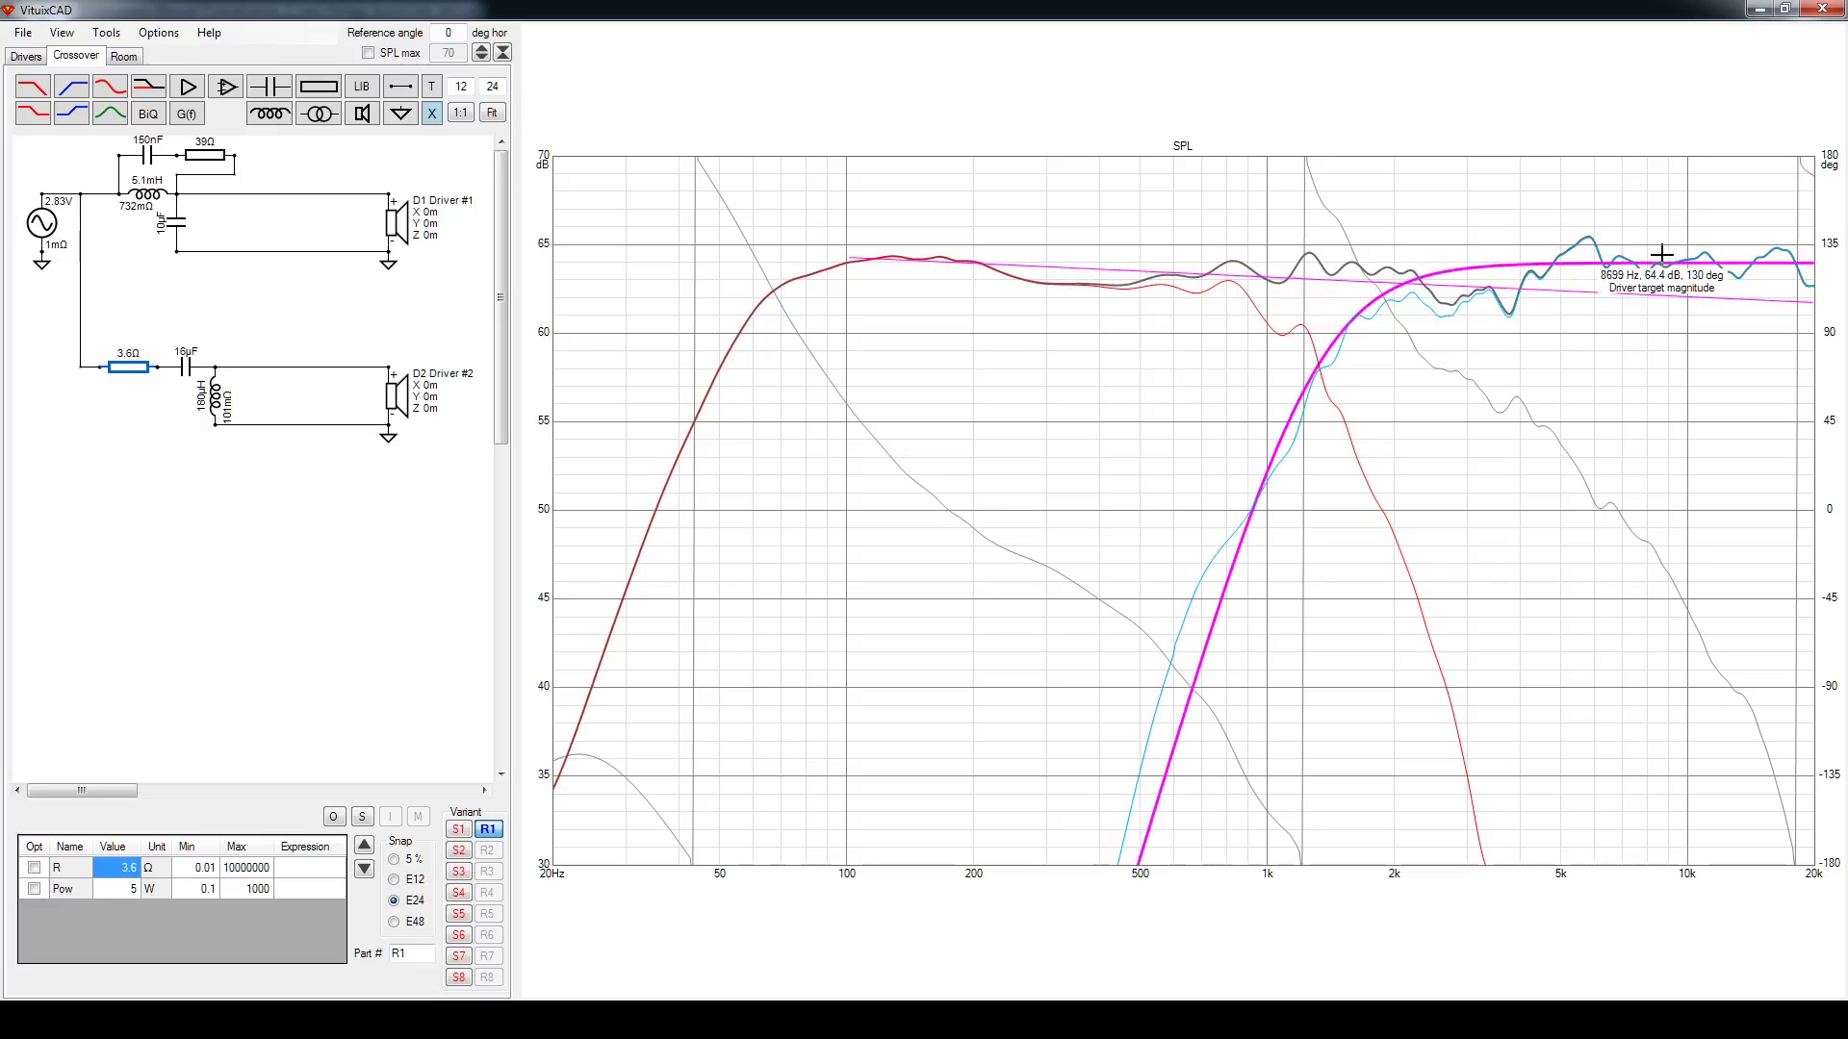
{"action": "double_click", "coordinate": [987, 331]}
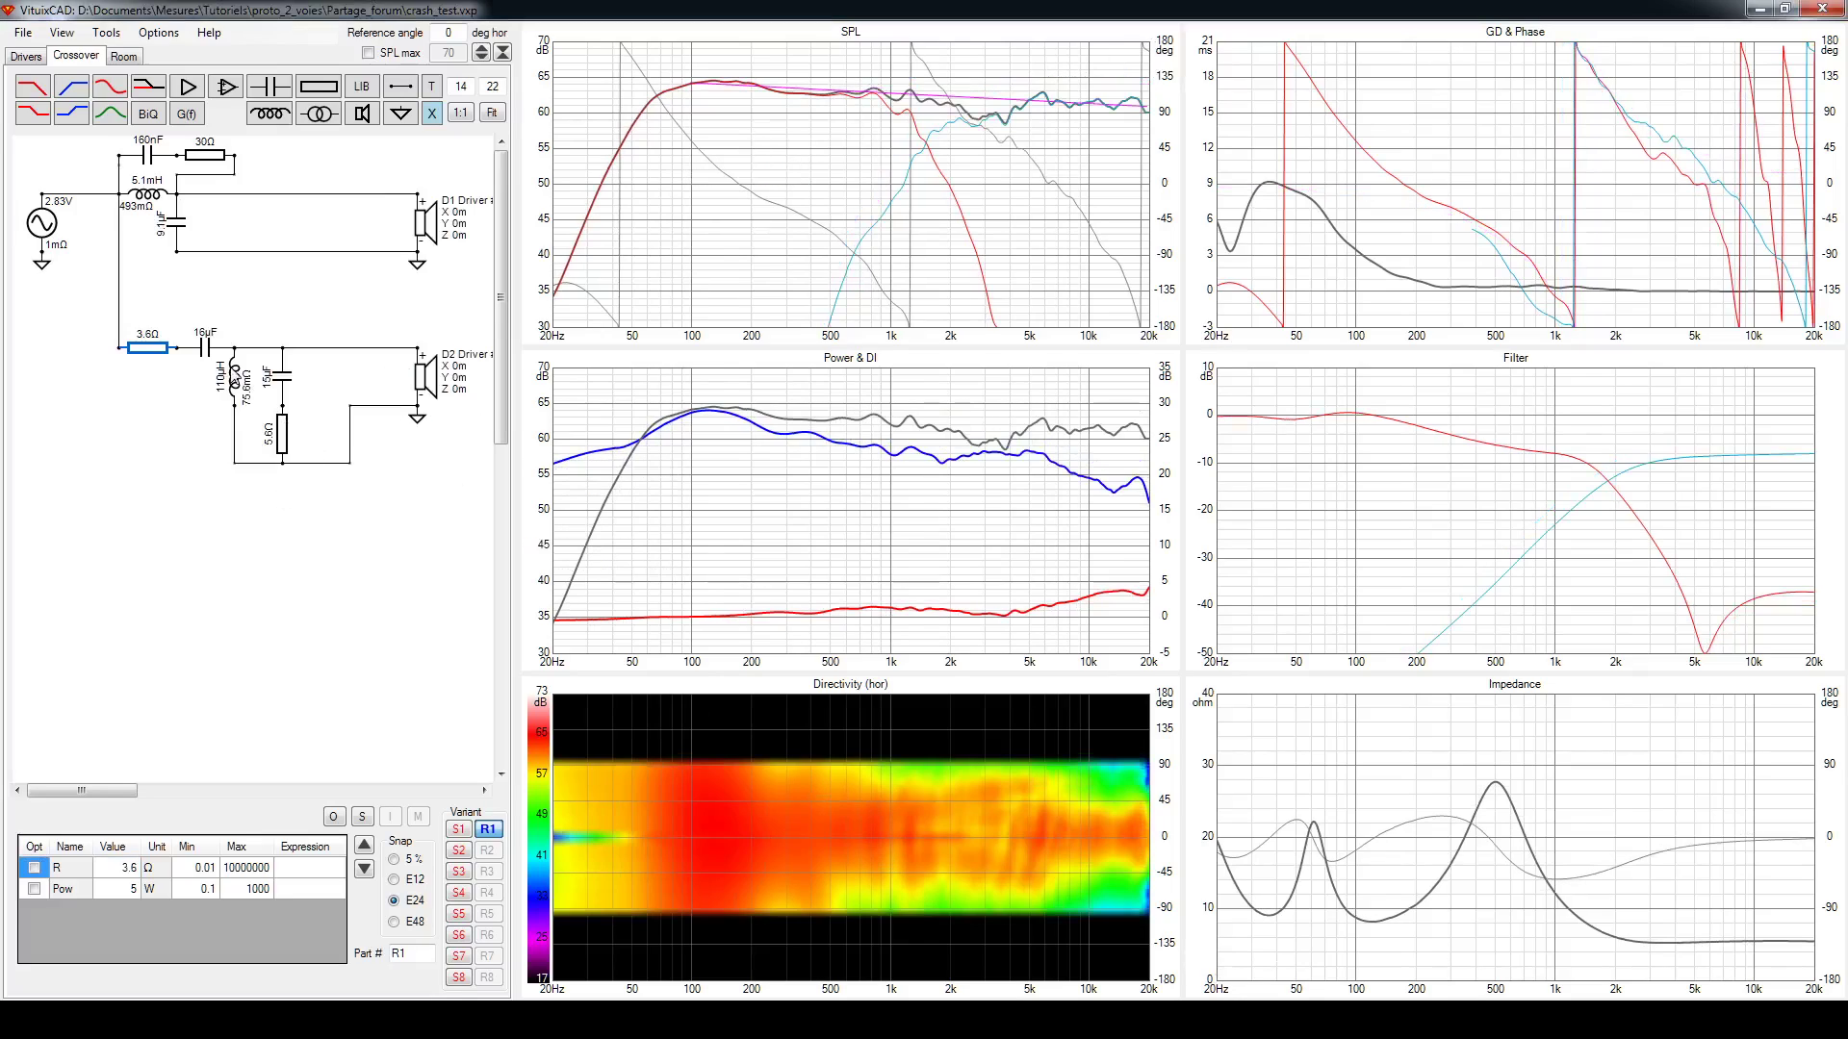
Inspect D2's shunt inductor in crash_test, and set the unsaved project's shunt inductor to 0.11 mH
{"action": "left_click", "coordinate": [236, 378]}
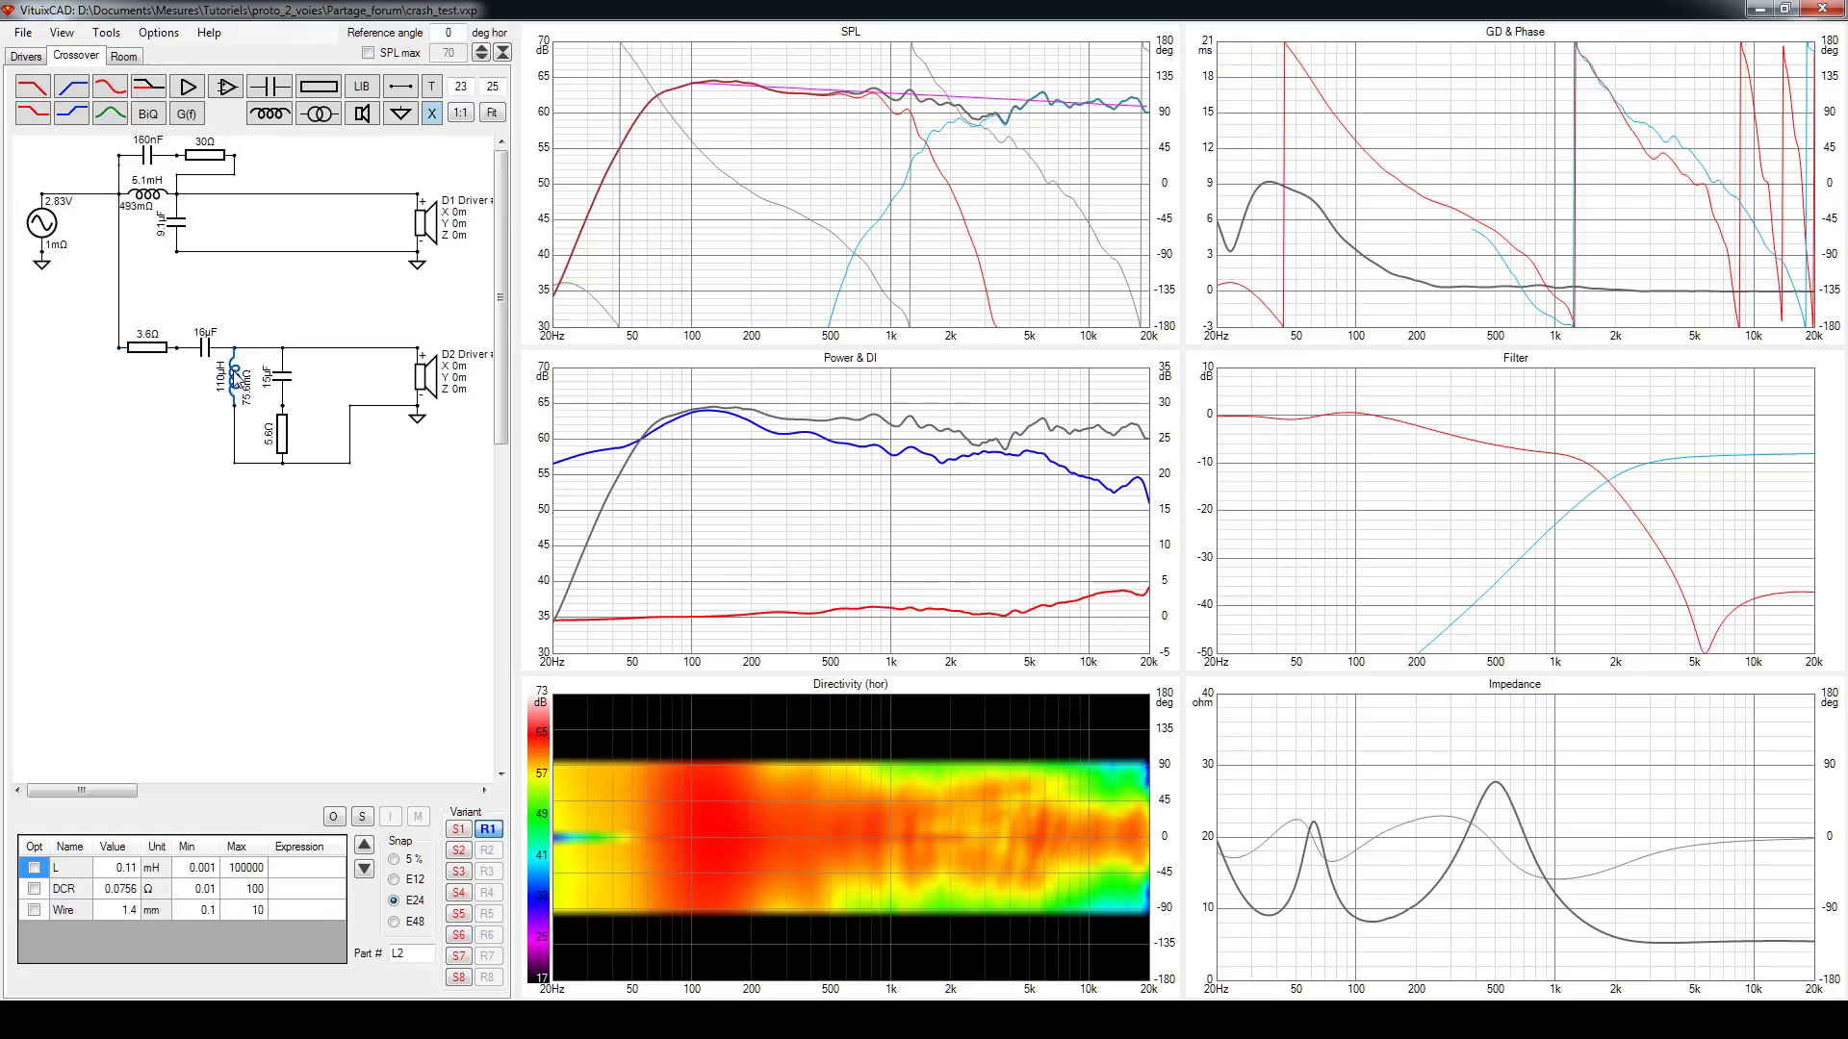
{"action": "mouse_move", "coordinate": [1298, 1021]}
{"action": "left_click", "coordinate": [1191, 929]}
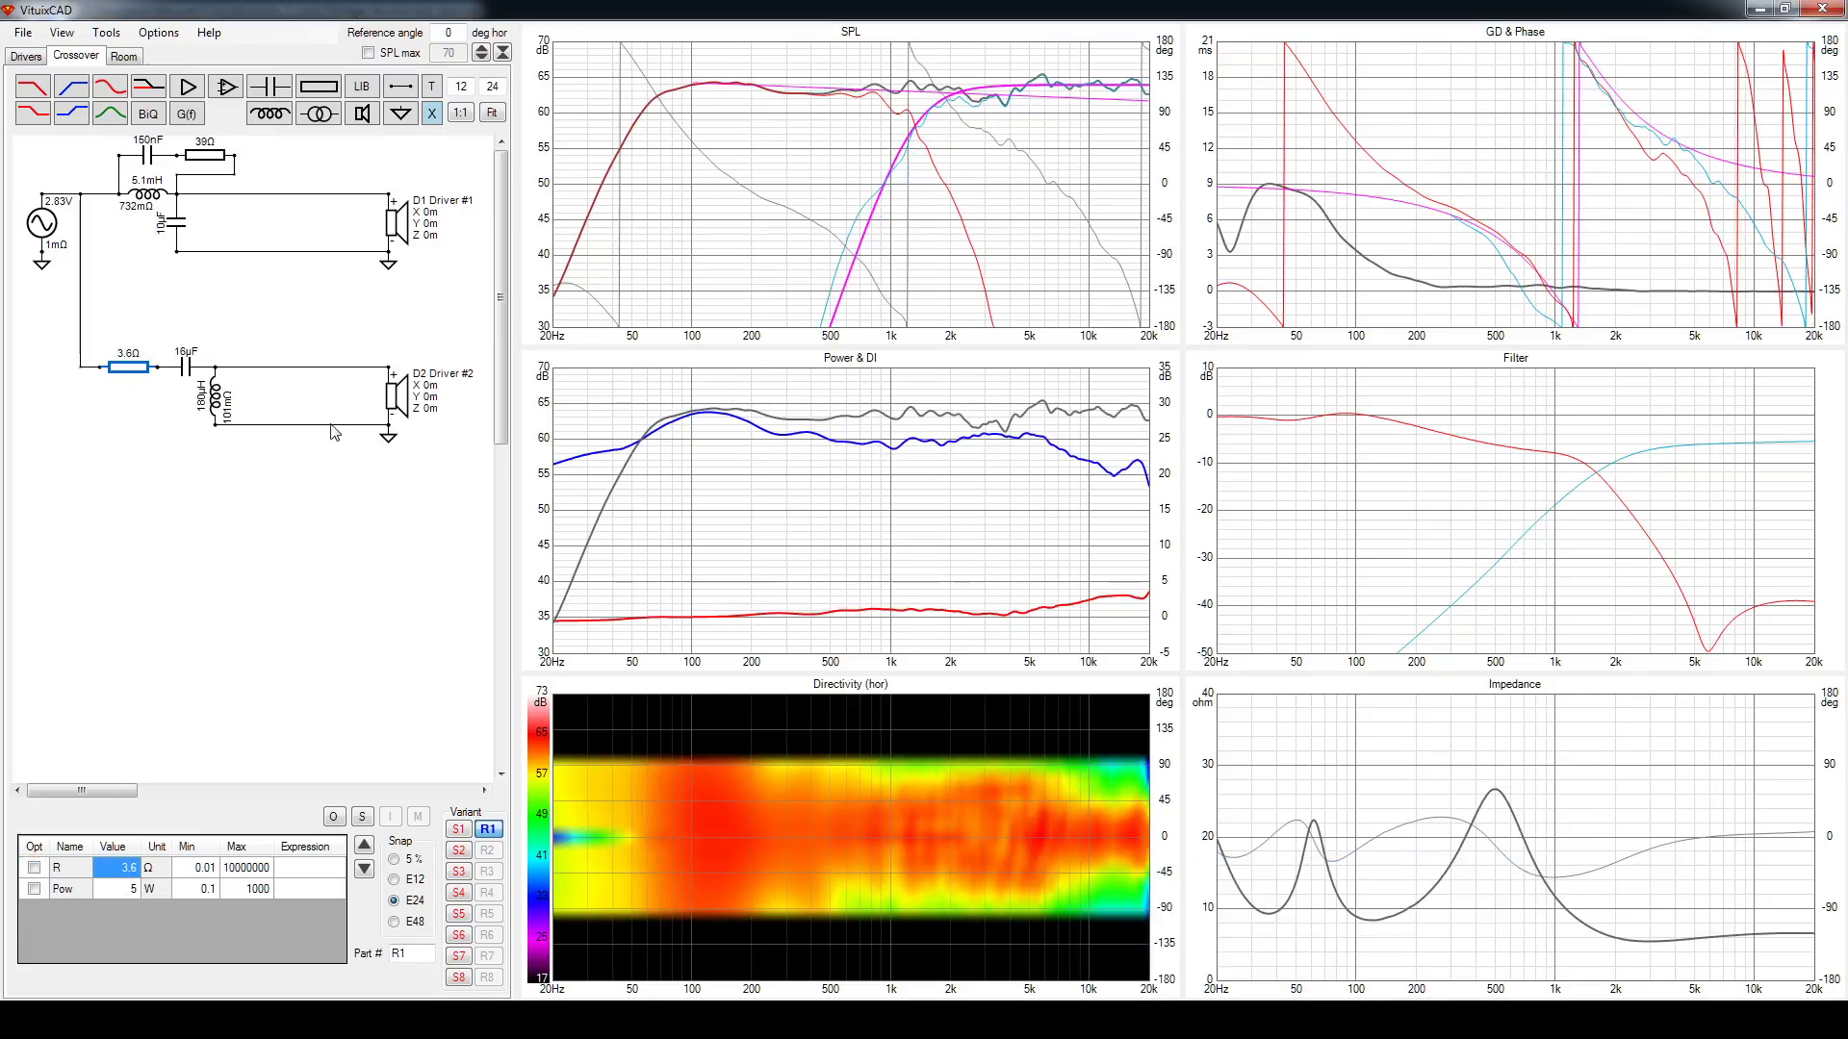
{"action": "left_click", "coordinate": [213, 403]}
{"action": "scroll", "coordinate": [212, 402], "scroll_direction": "down", "scroll_amount": 3}
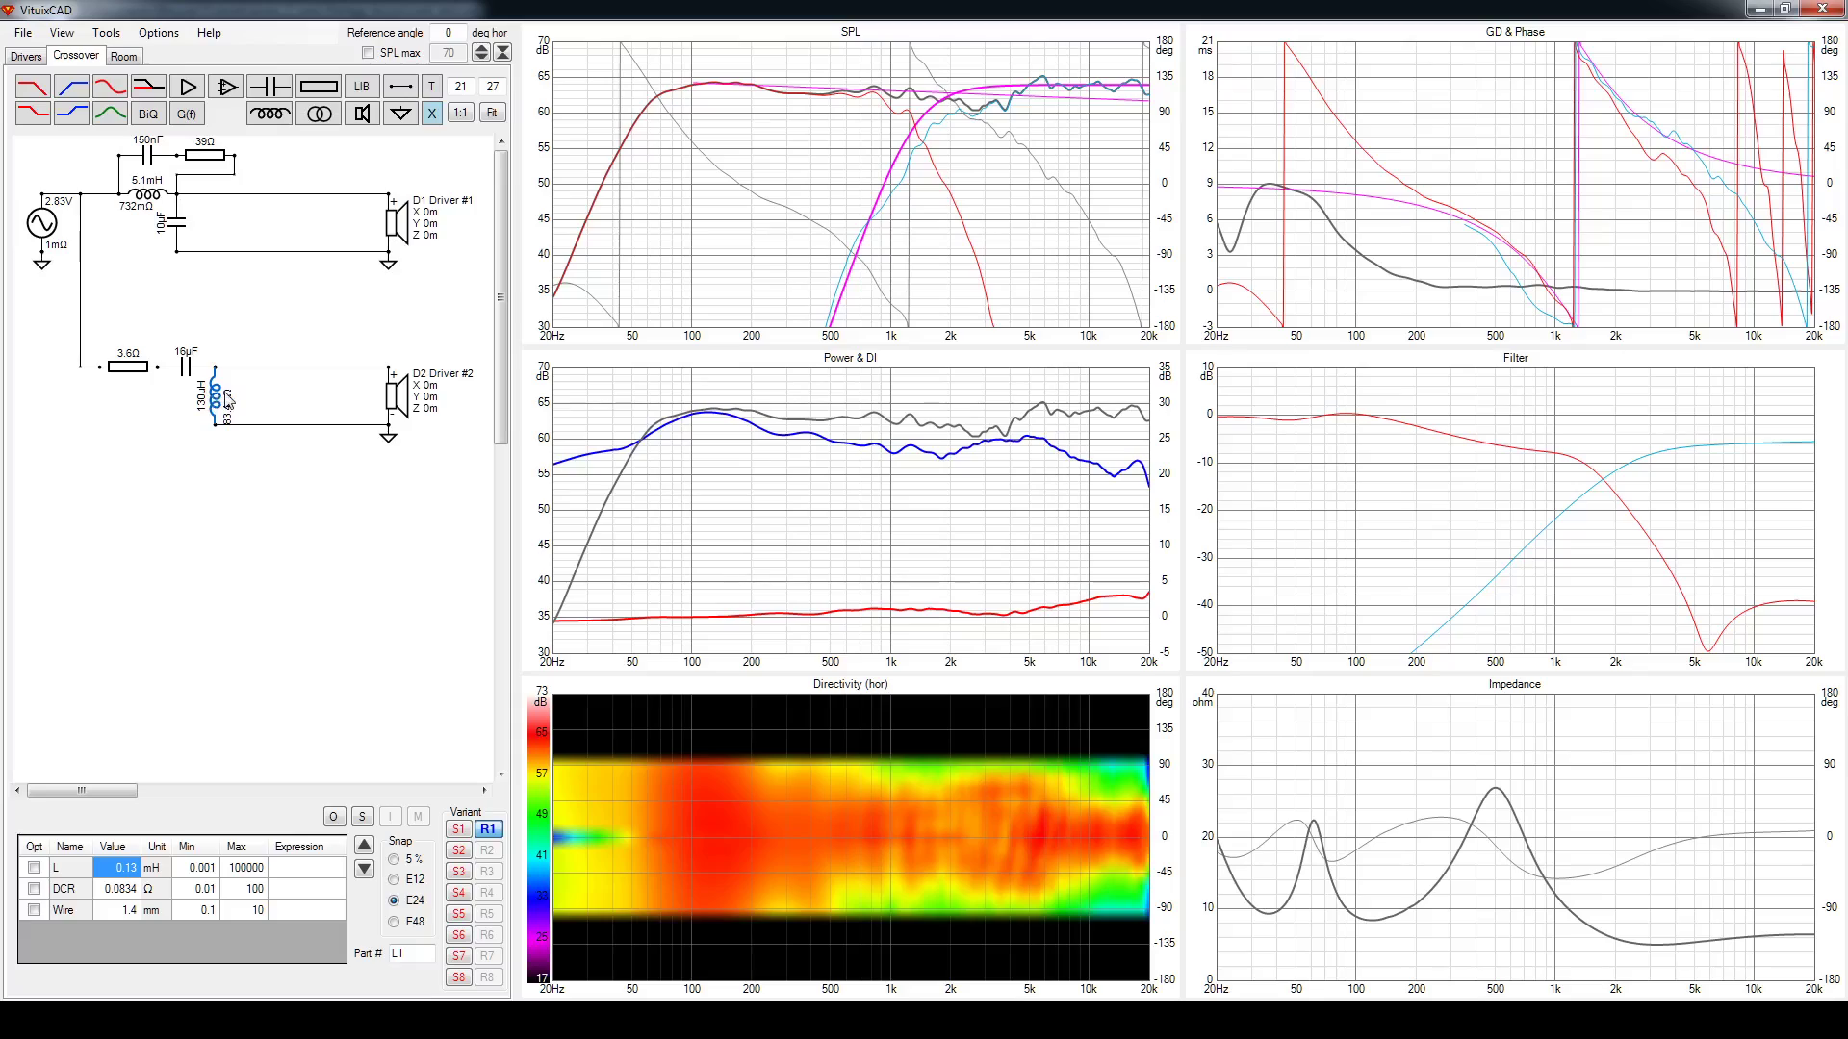
{"action": "scroll", "coordinate": [229, 400], "scroll_direction": "down", "scroll_amount": 1}
{"action": "scroll", "coordinate": [223, 401], "scroll_direction": "down", "scroll_amount": 1}
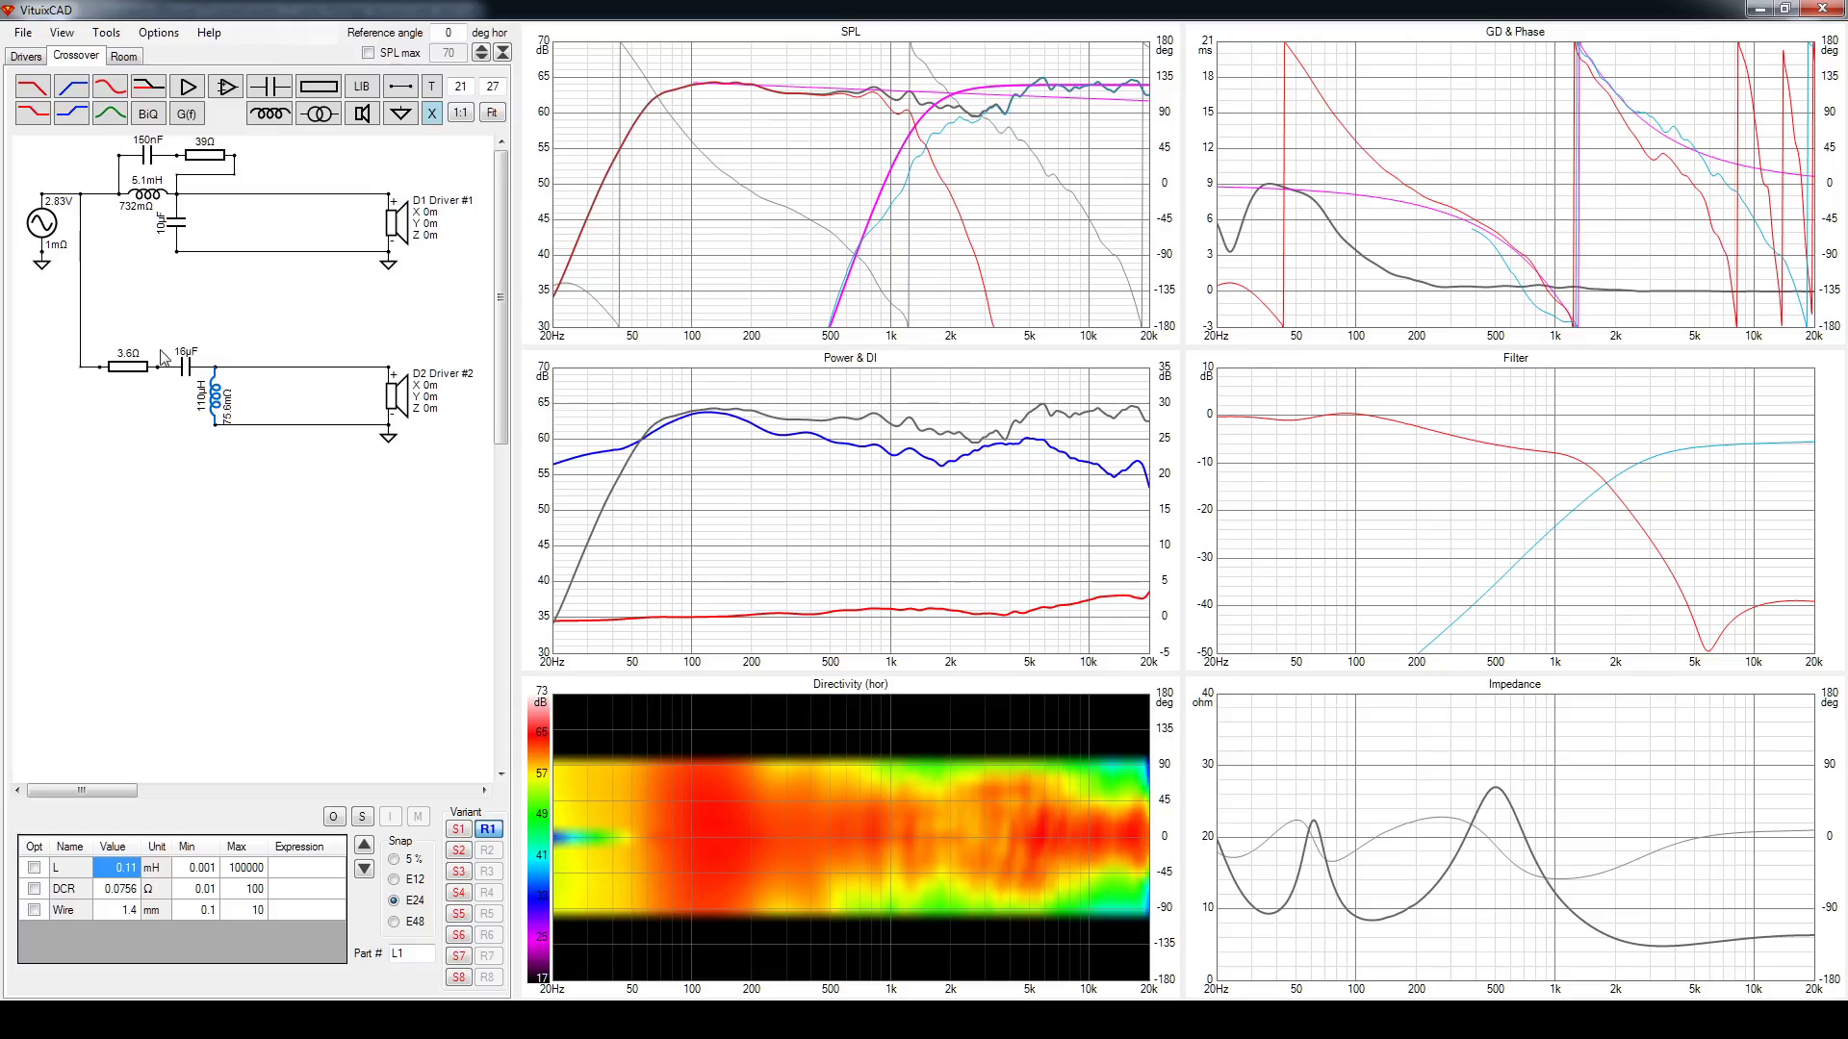
Switch to the crash_test project, enlarge its SPL graph and examine the falling target line up to 20 kHz
{"action": "left_click", "coordinate": [1298, 1020]}
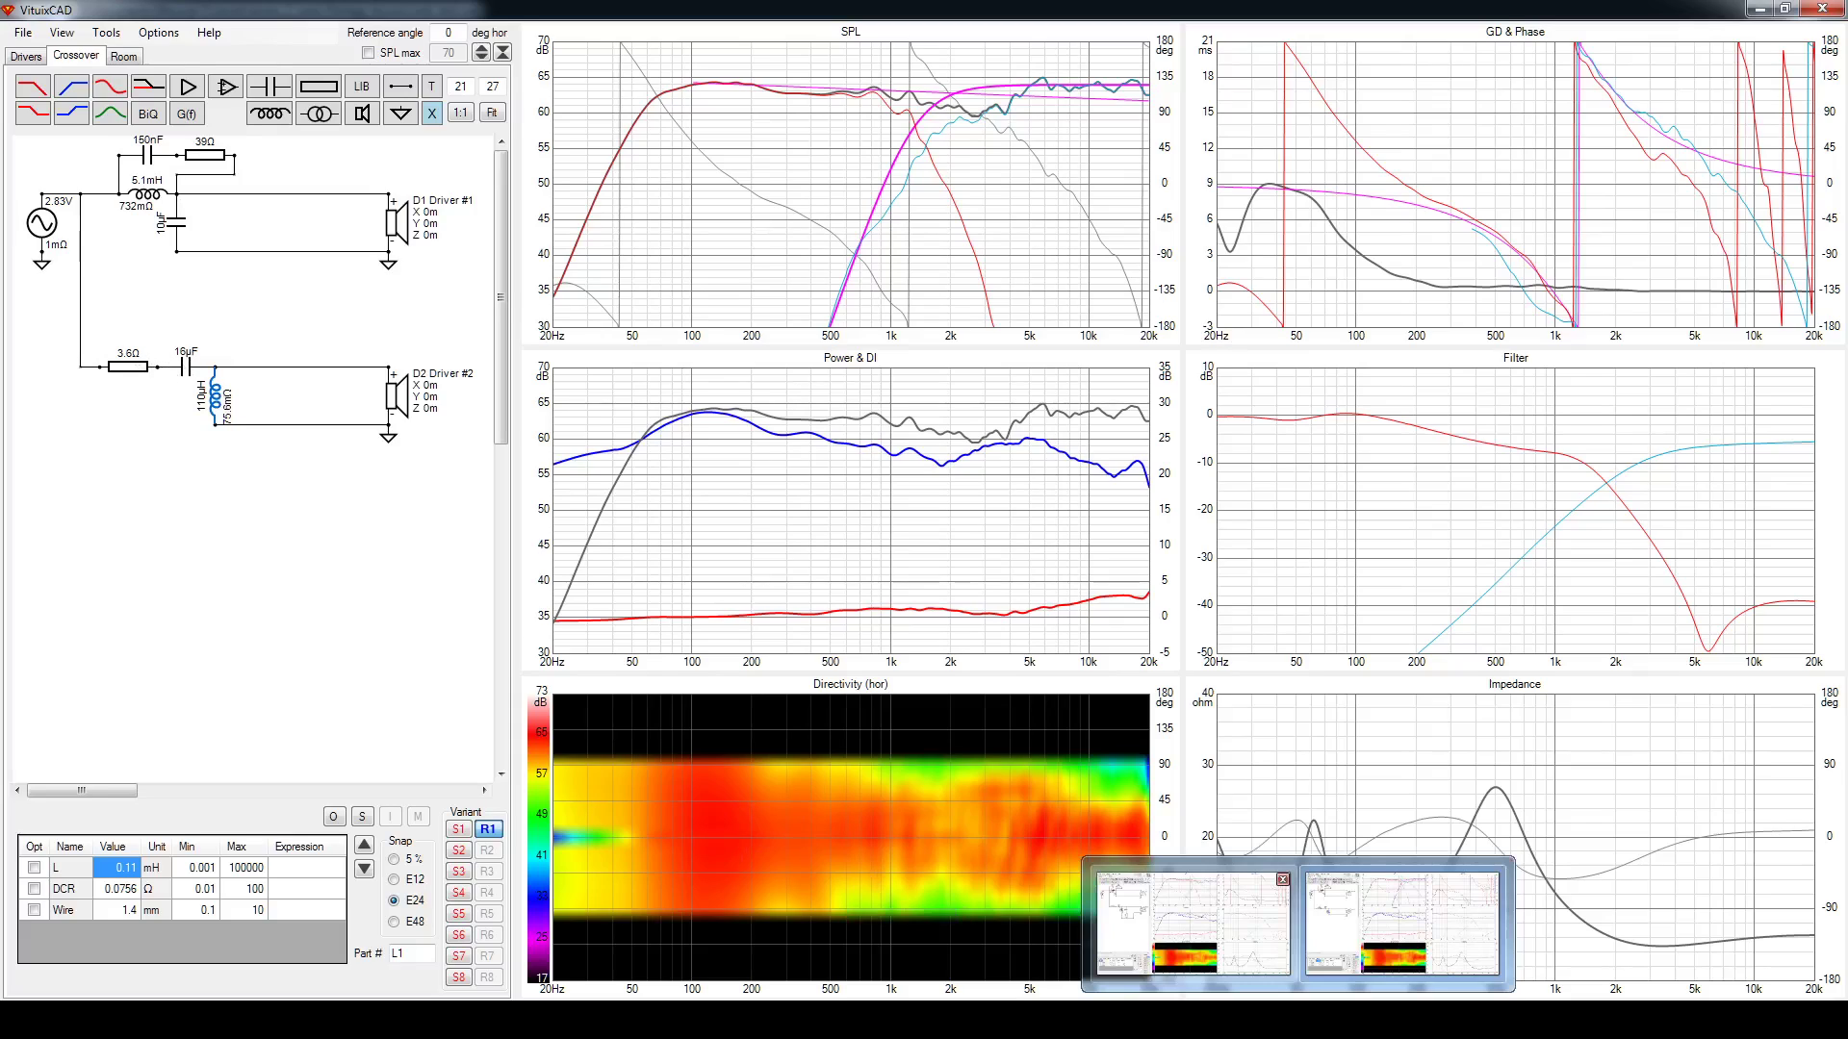
{"action": "left_click", "coordinate": [1193, 924]}
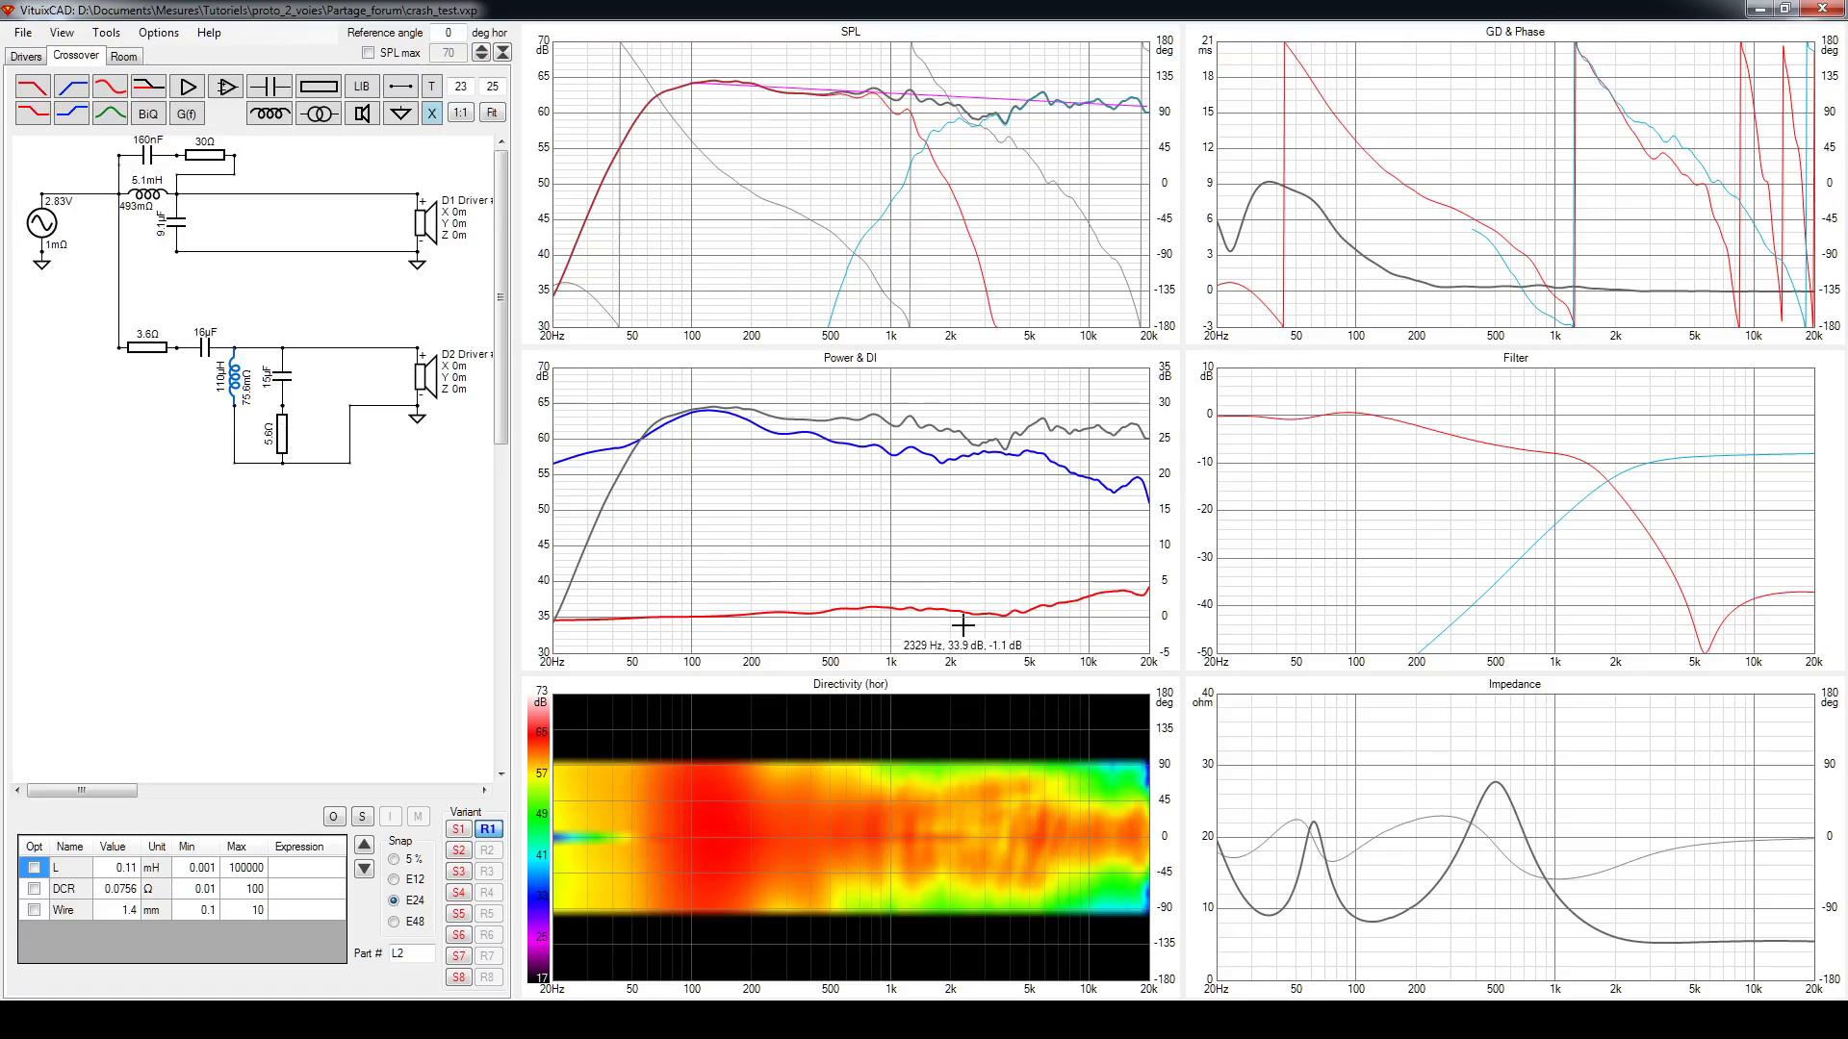
{"action": "double_click", "coordinate": [724, 197]}
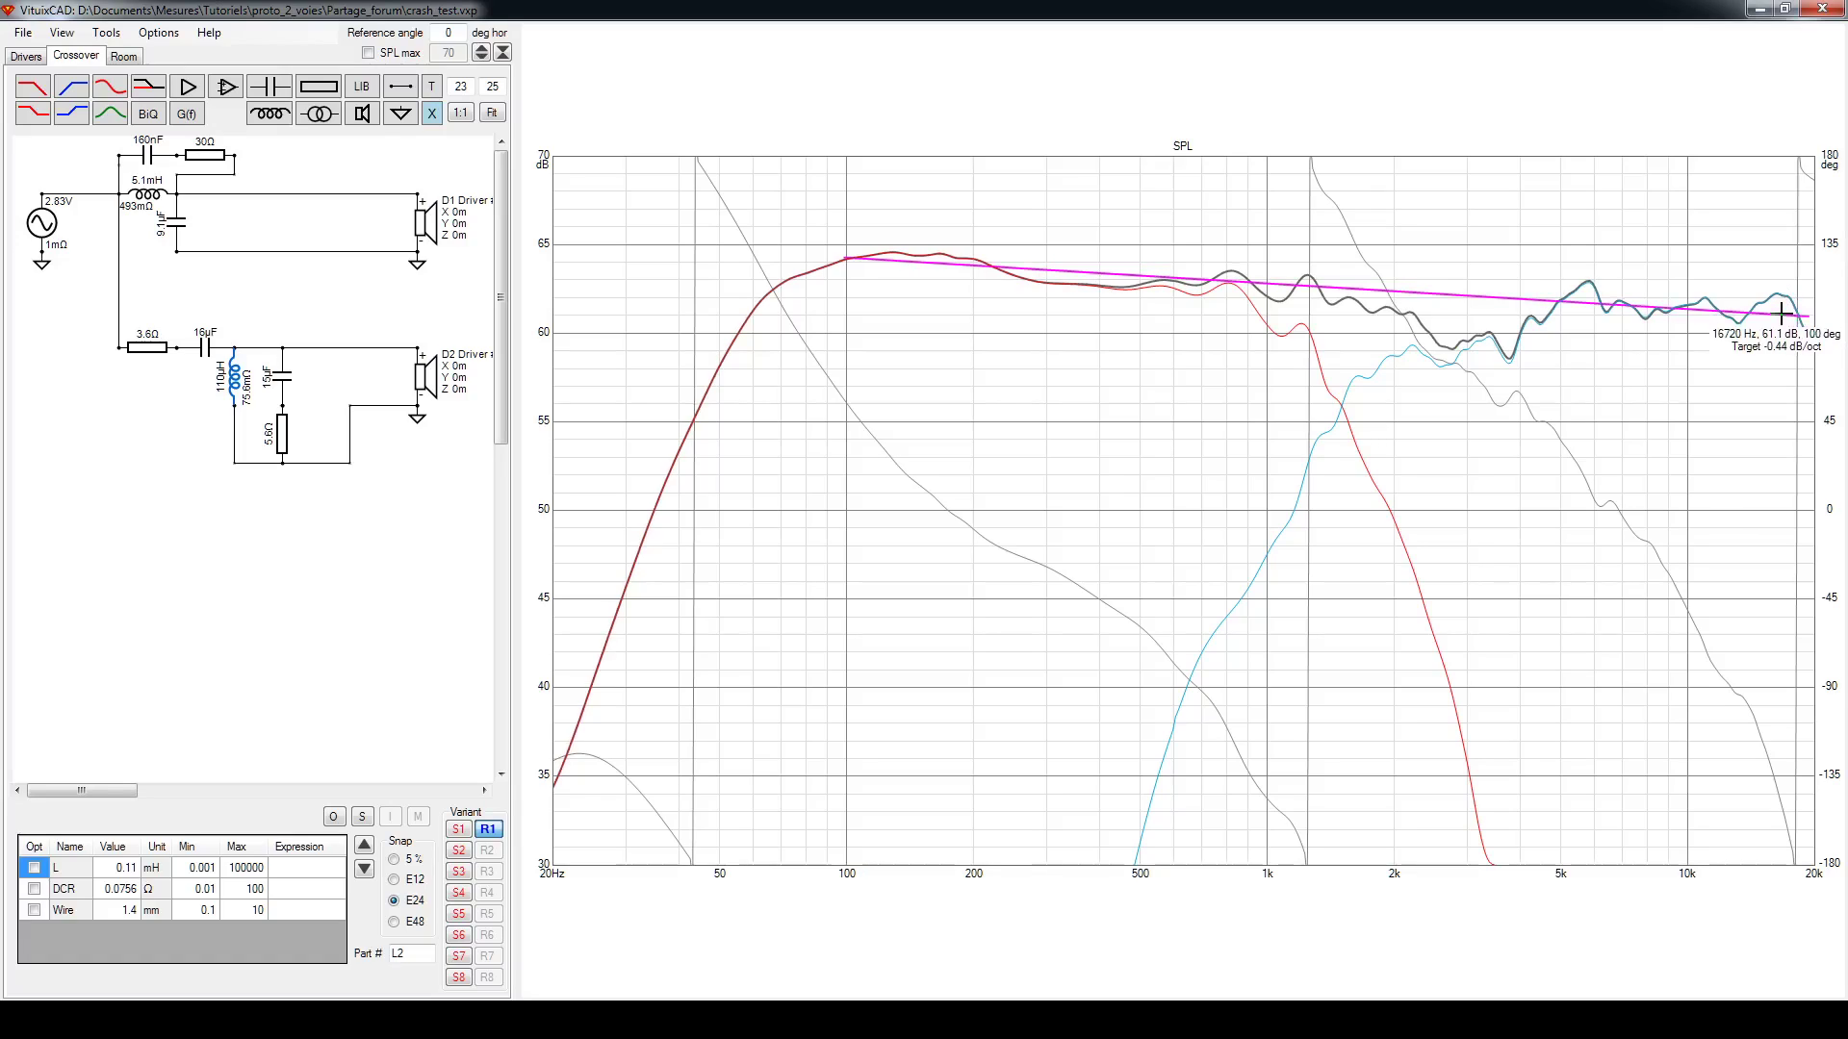
{"action": "left_click_drag", "start_coordinate": [1786, 306], "coordinate": [1812, 314]}
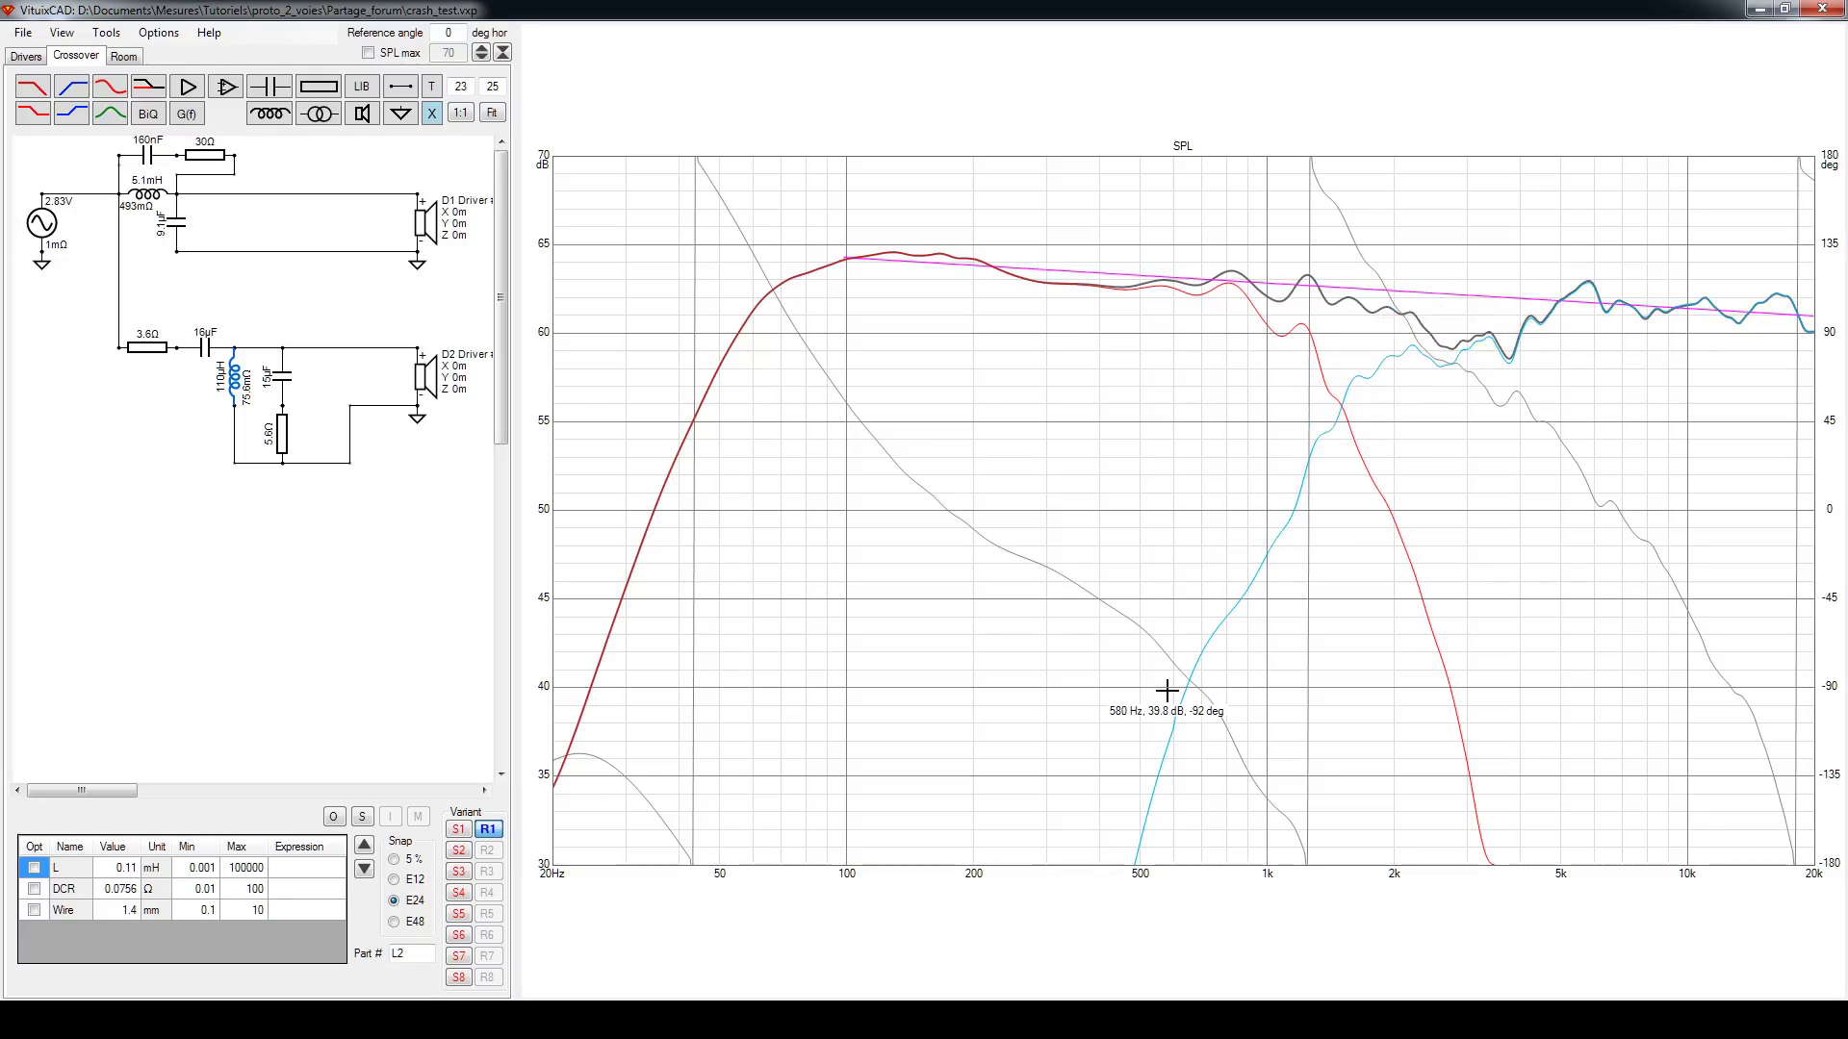
Back in the unsaved project, set D2's series resistor to 5.1 Ω and its shunt inductor to 0.16 mH
{"action": "mouse_move", "coordinate": [1298, 1020]}
{"action": "left_click", "coordinate": [1402, 922]}
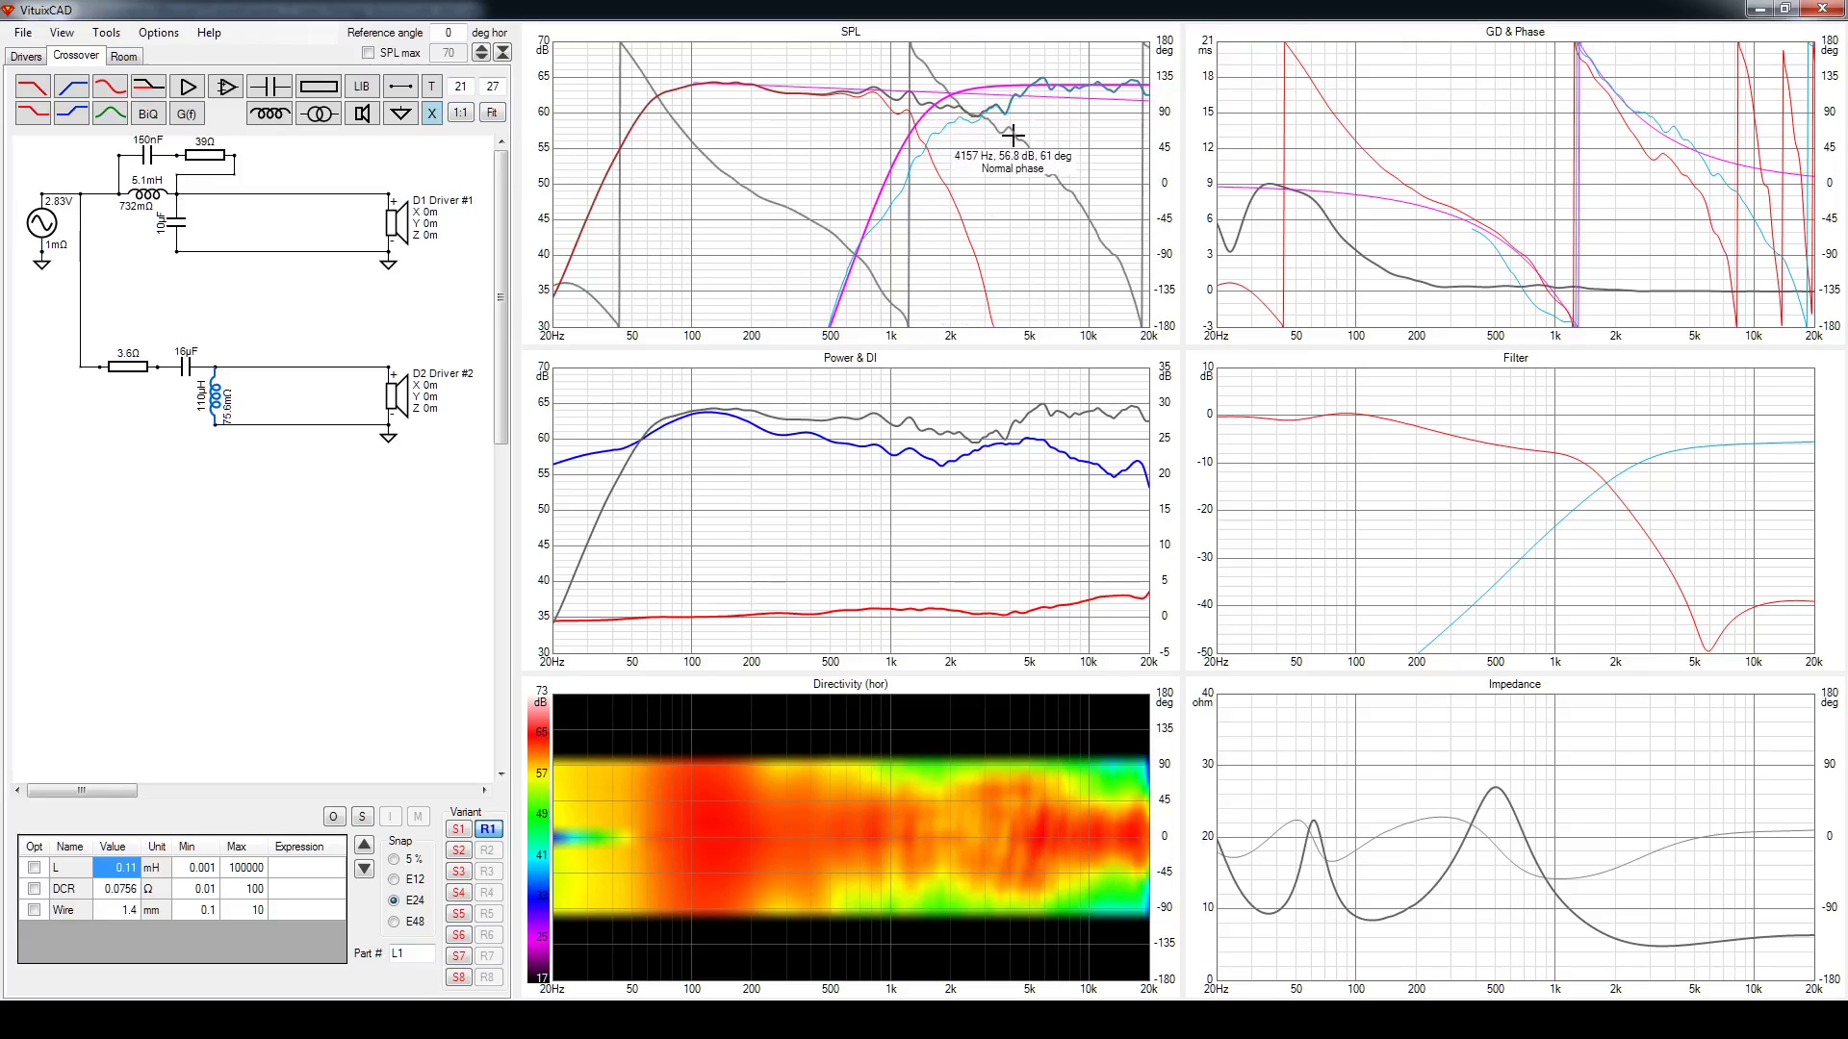
{"action": "left_click", "coordinate": [128, 366]}
{"action": "scroll", "coordinate": [128, 376], "scroll_direction": "up", "scroll_amount": 4}
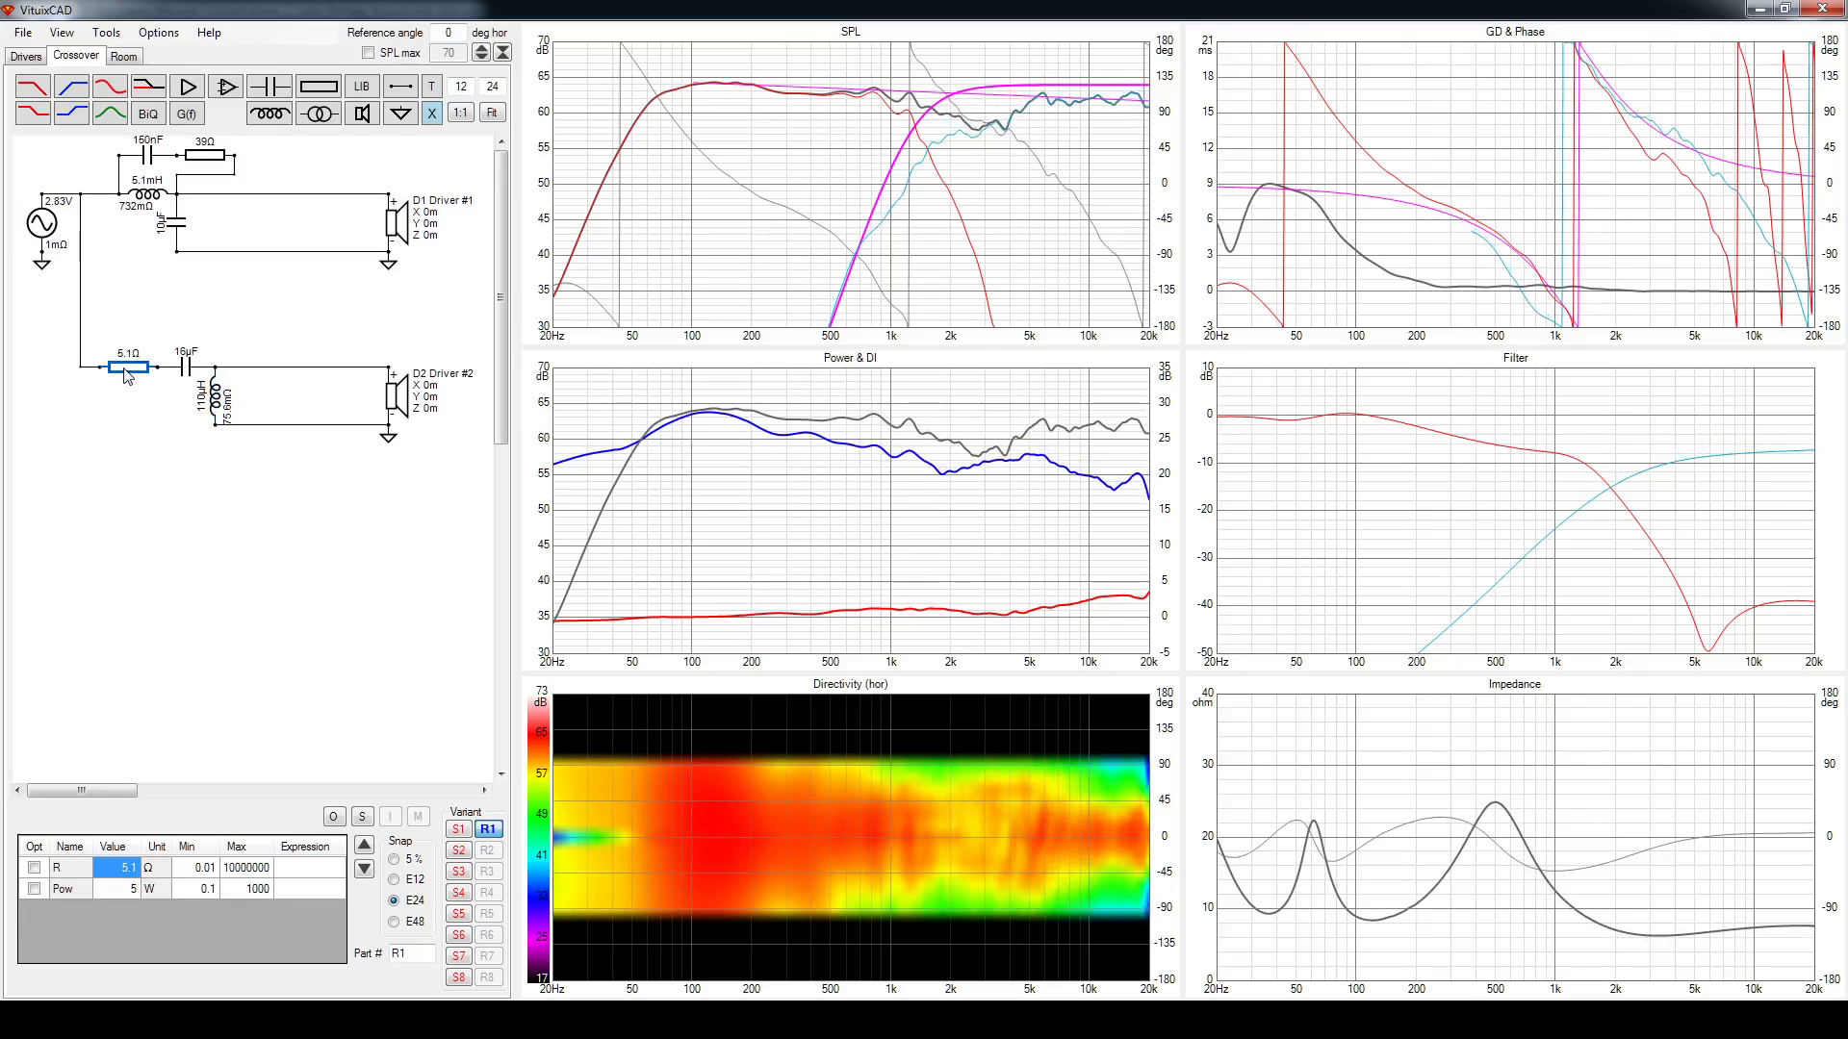
{"action": "left_click", "coordinate": [216, 395]}
{"action": "scroll", "coordinate": [216, 395], "scroll_direction": "up", "scroll_amount": 4}
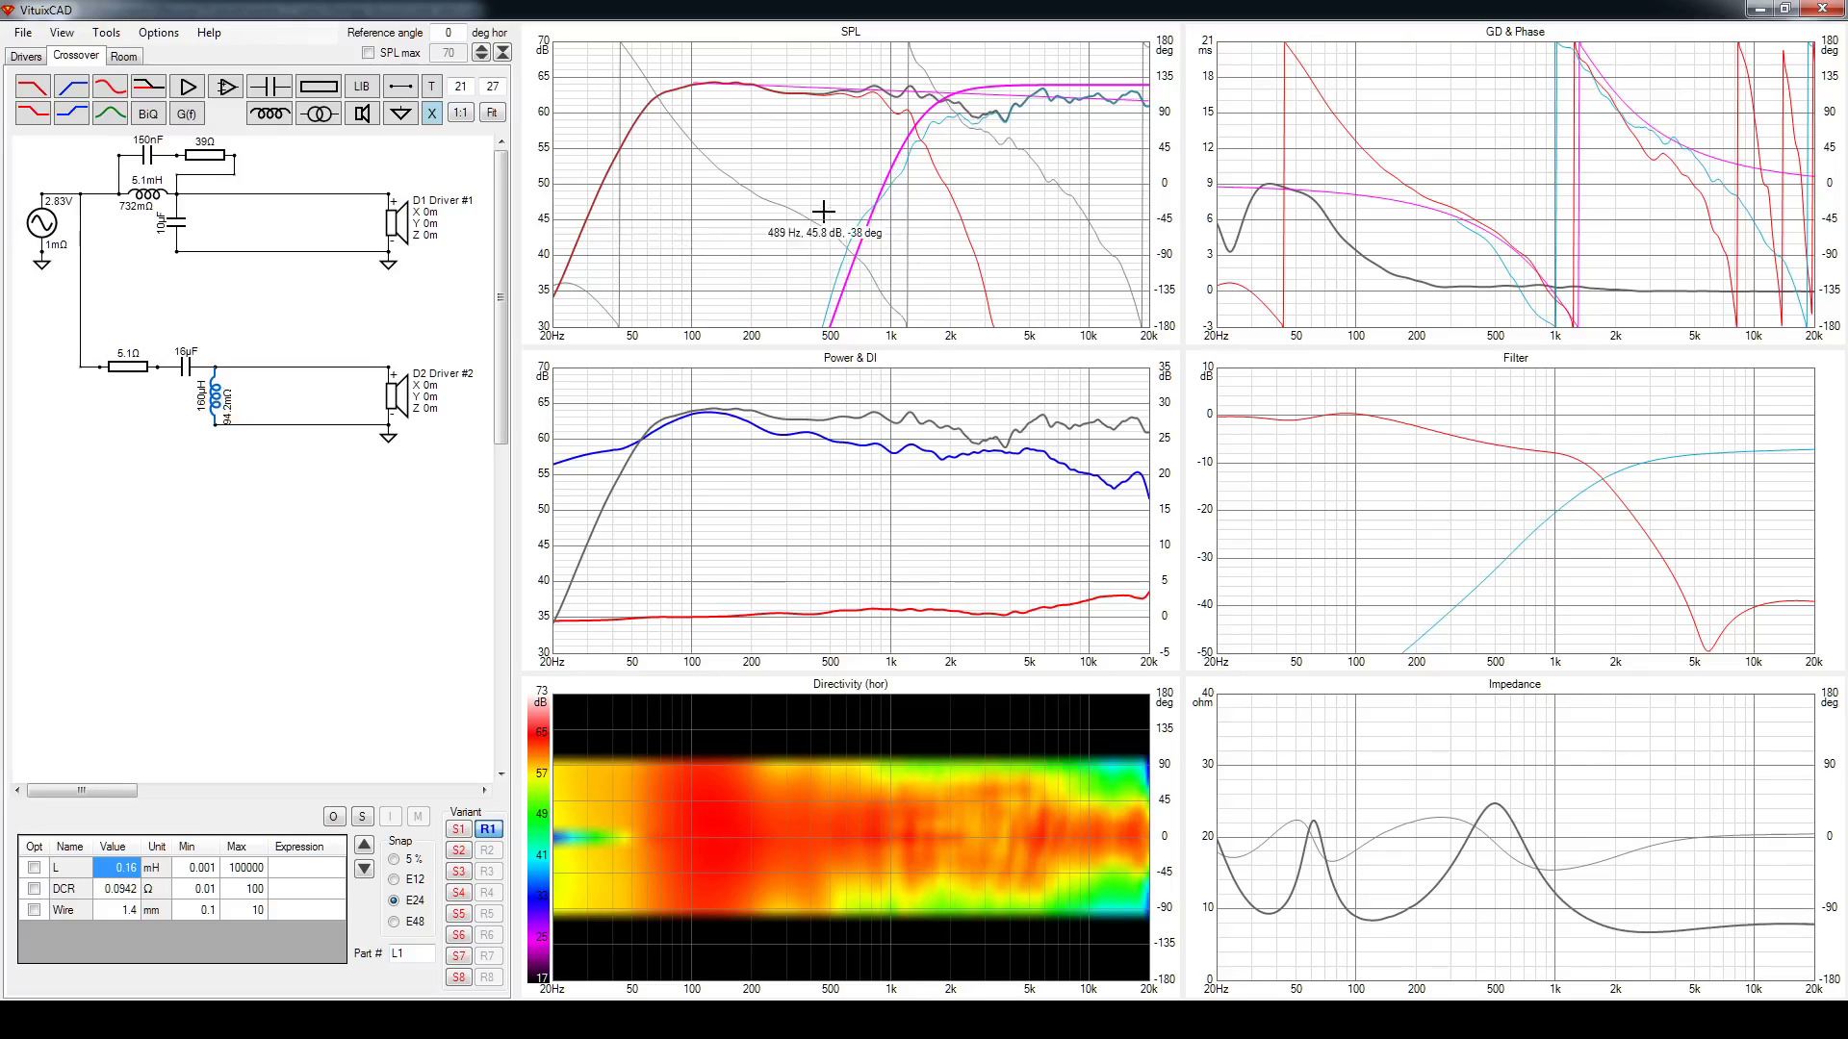
Enlarge the SPL graph, try 0.12 mH and 0.18 mH for D2's shunt inductor, and set it to 0.11 mH
{"action": "double_click", "coordinate": [974, 229]}
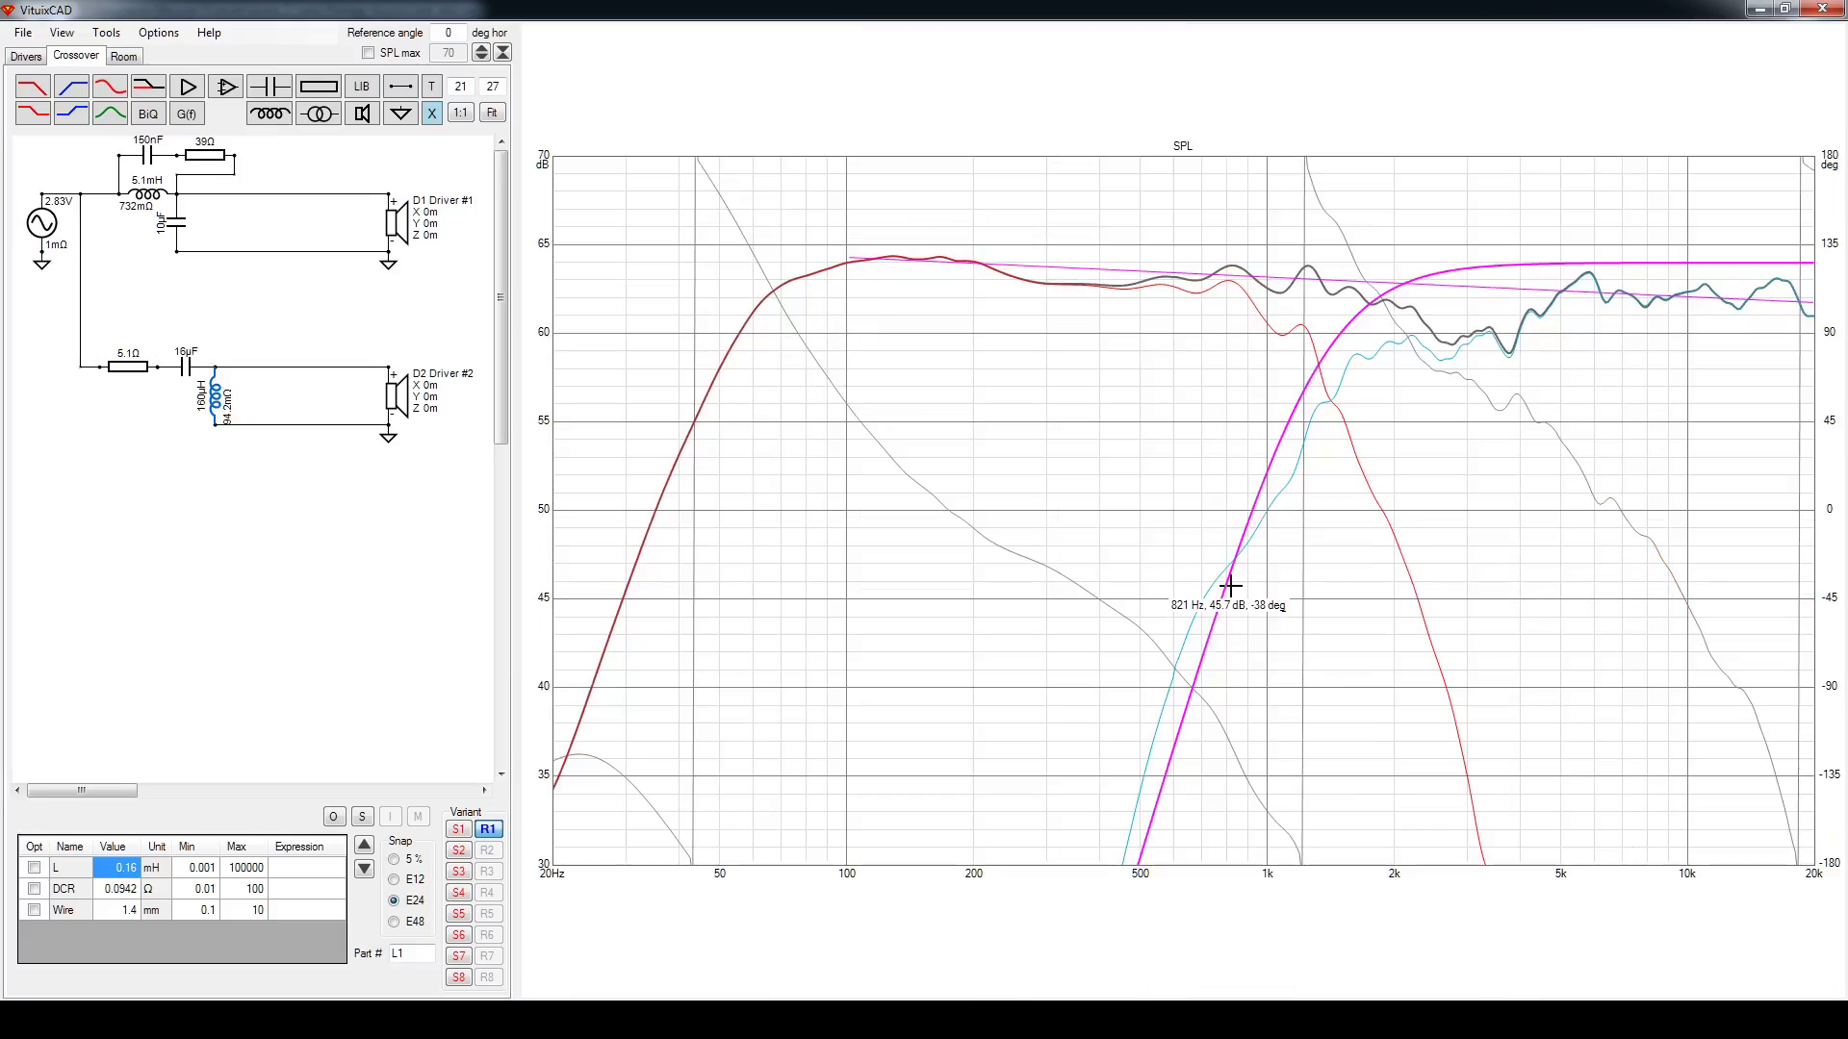
{"action": "scroll", "coordinate": [222, 402], "scroll_direction": "down", "scroll_amount": 3}
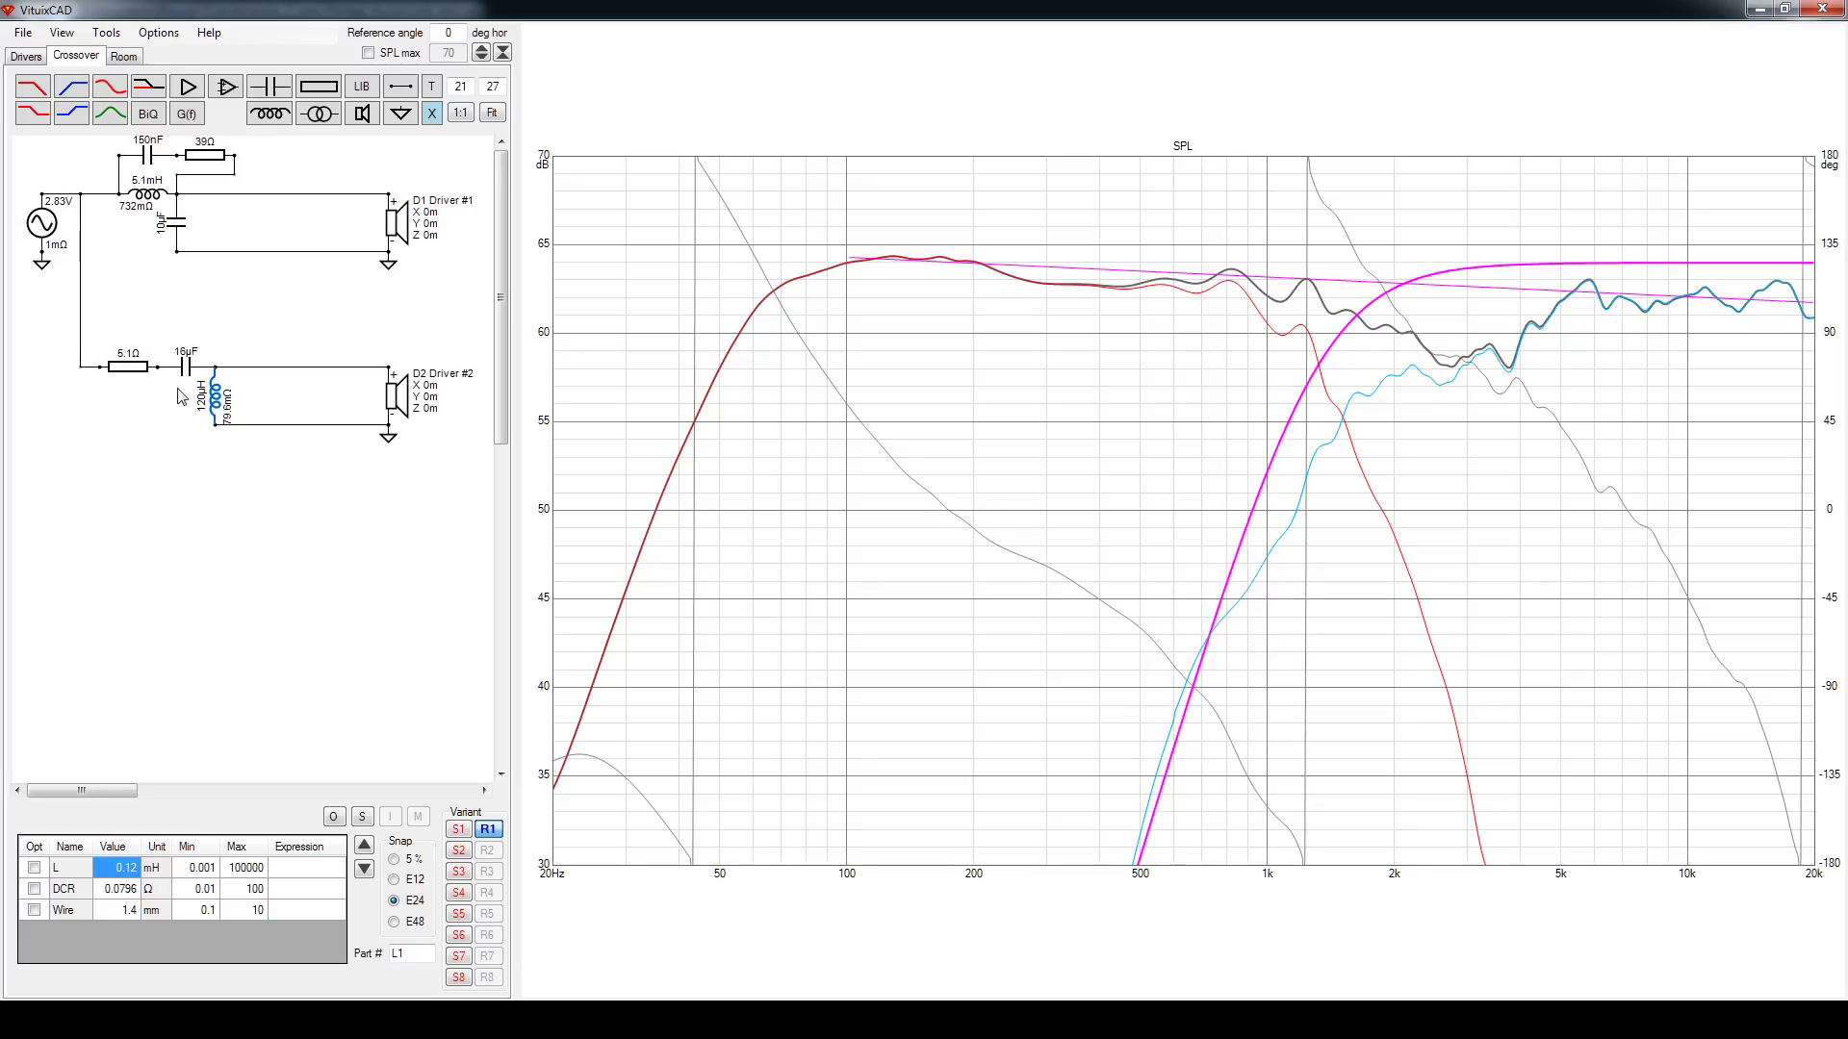
{"action": "scroll", "coordinate": [215, 402], "scroll_direction": "up", "scroll_amount": 4}
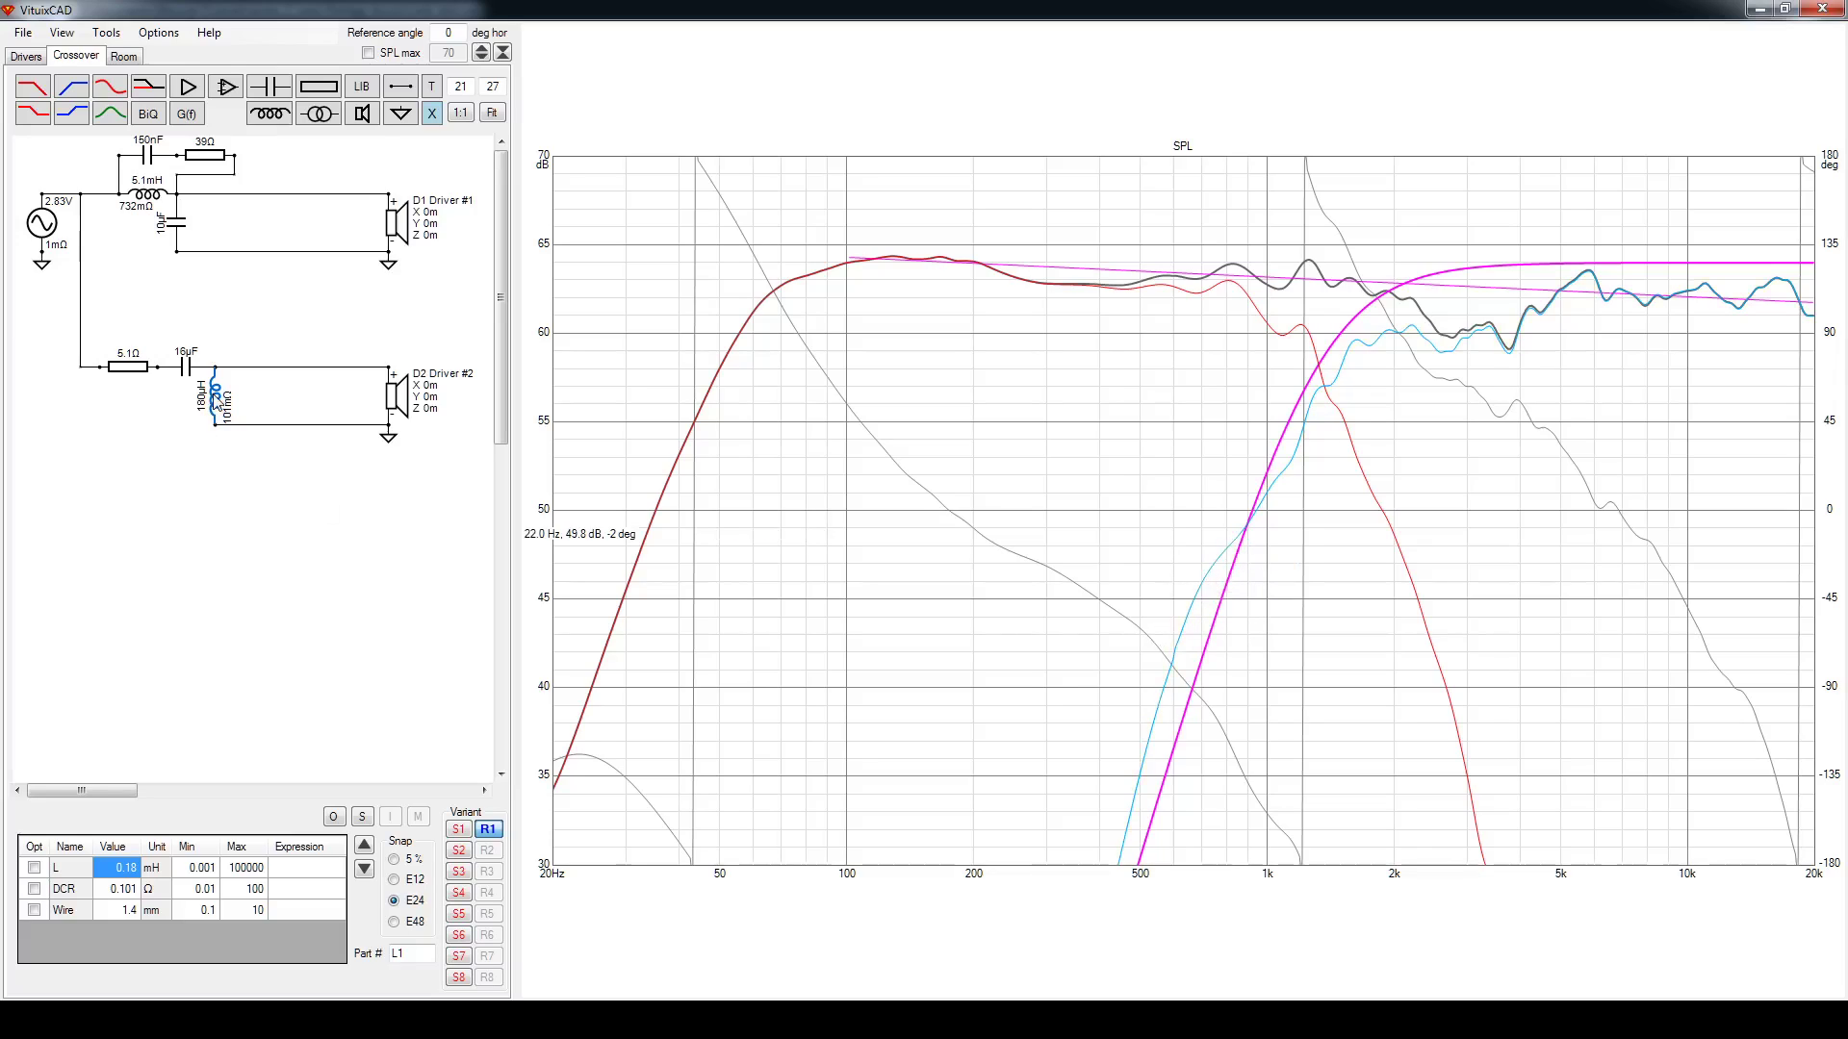
{"action": "scroll", "coordinate": [216, 402], "scroll_direction": "down", "scroll_amount": 5}
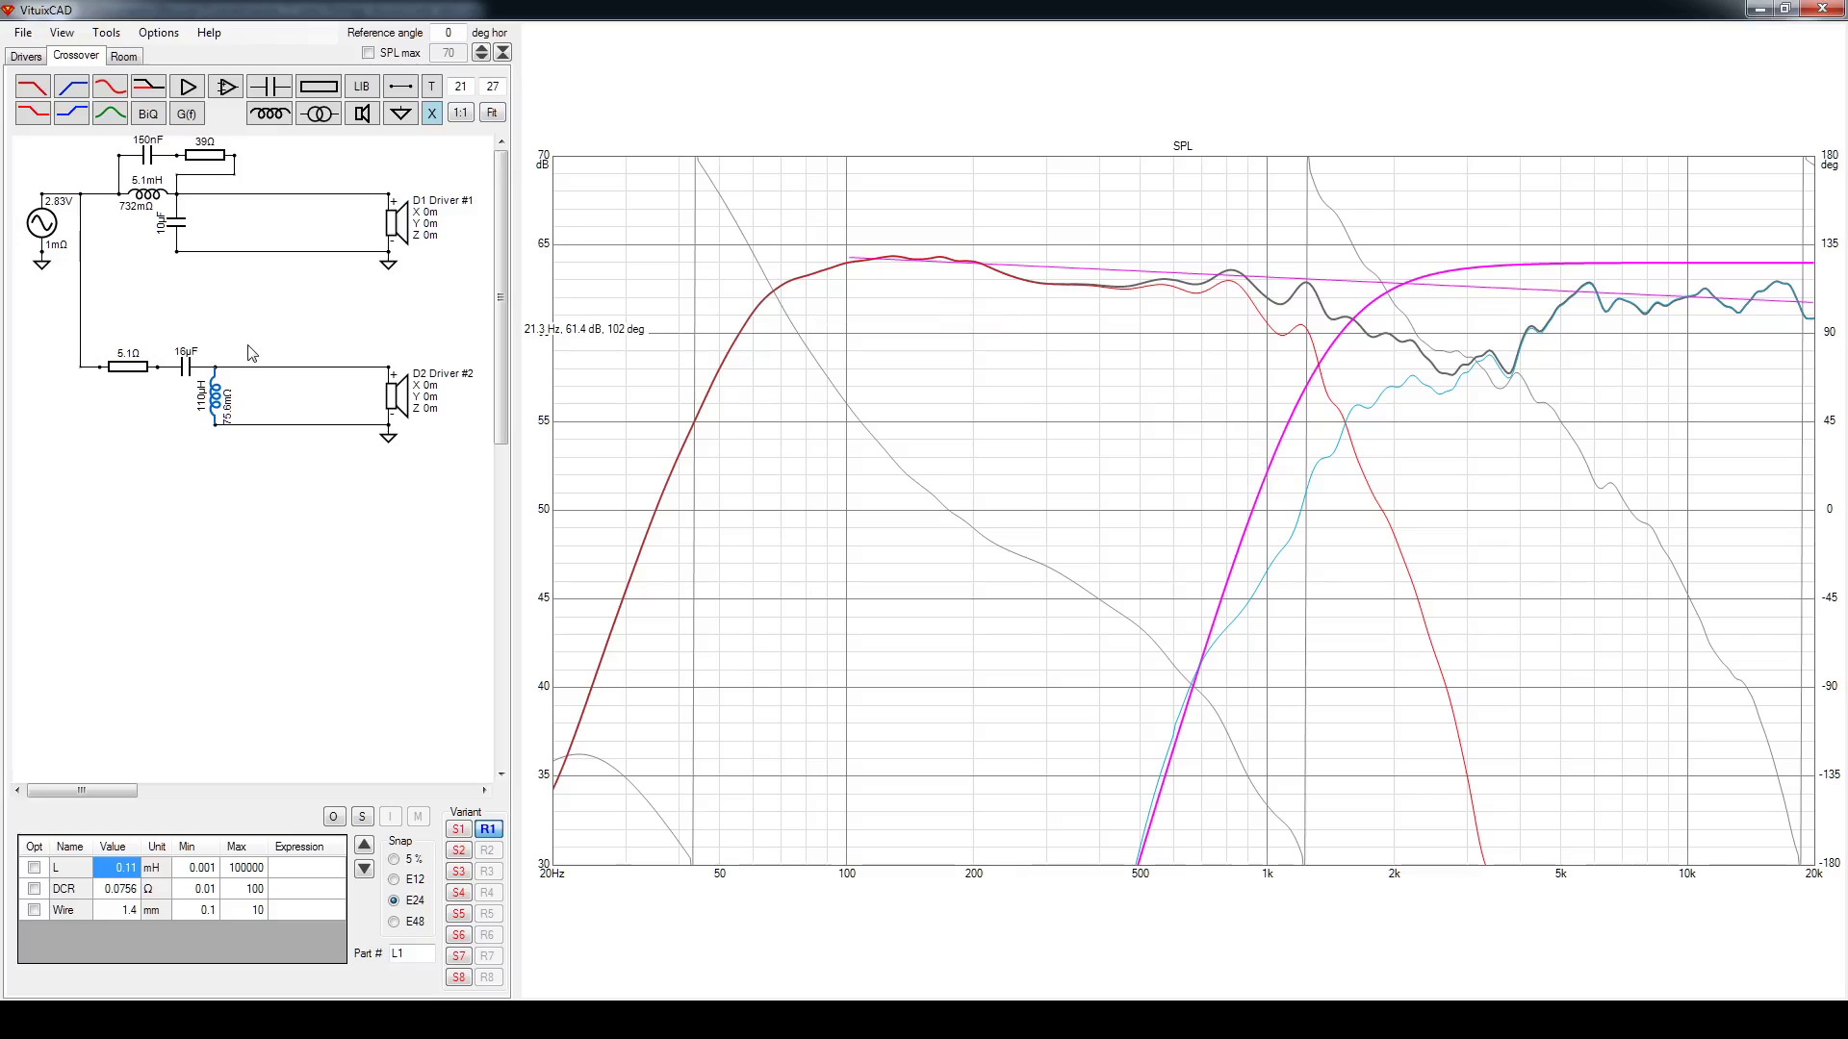
Try 6.2 Ω for D2's series resistor, and set it to 3.3 Ω
{"action": "left_click", "coordinate": [123, 373]}
{"action": "scroll", "coordinate": [123, 376], "scroll_direction": "down", "scroll_amount": 3}
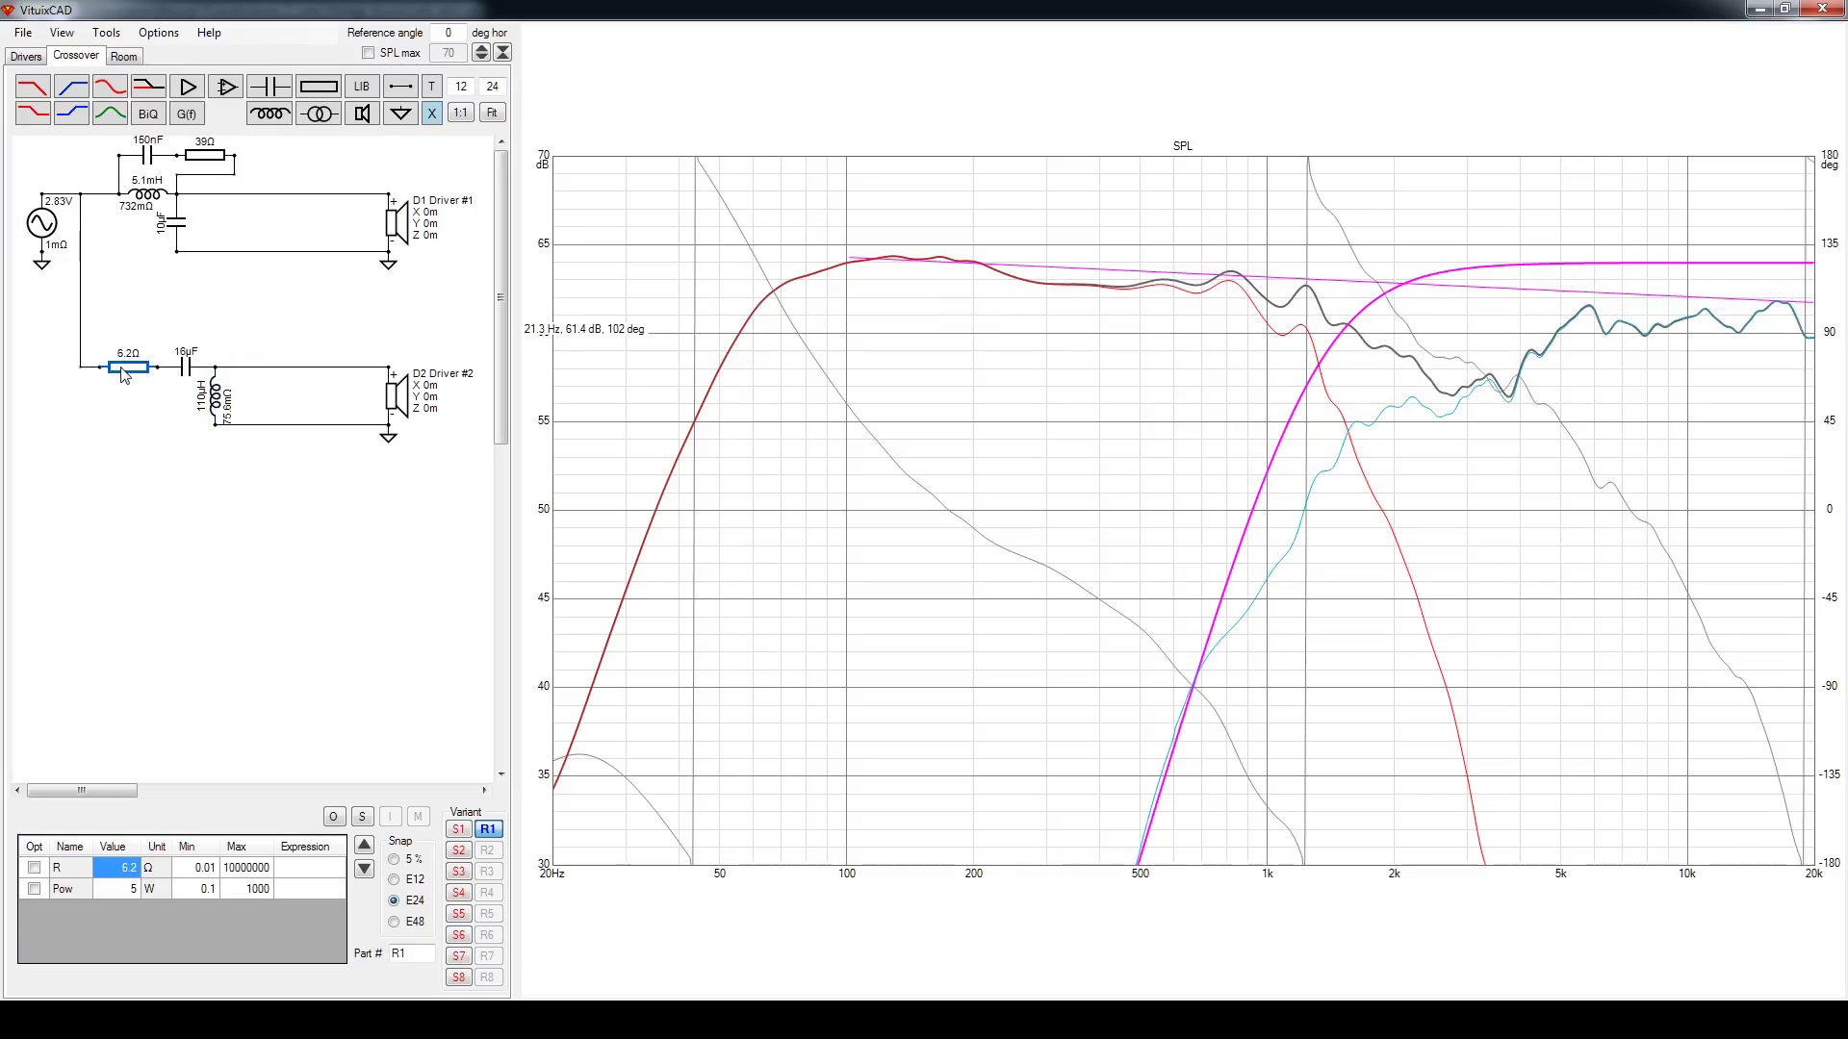
{"action": "scroll", "coordinate": [124, 375], "scroll_direction": "down", "scroll_amount": 2}
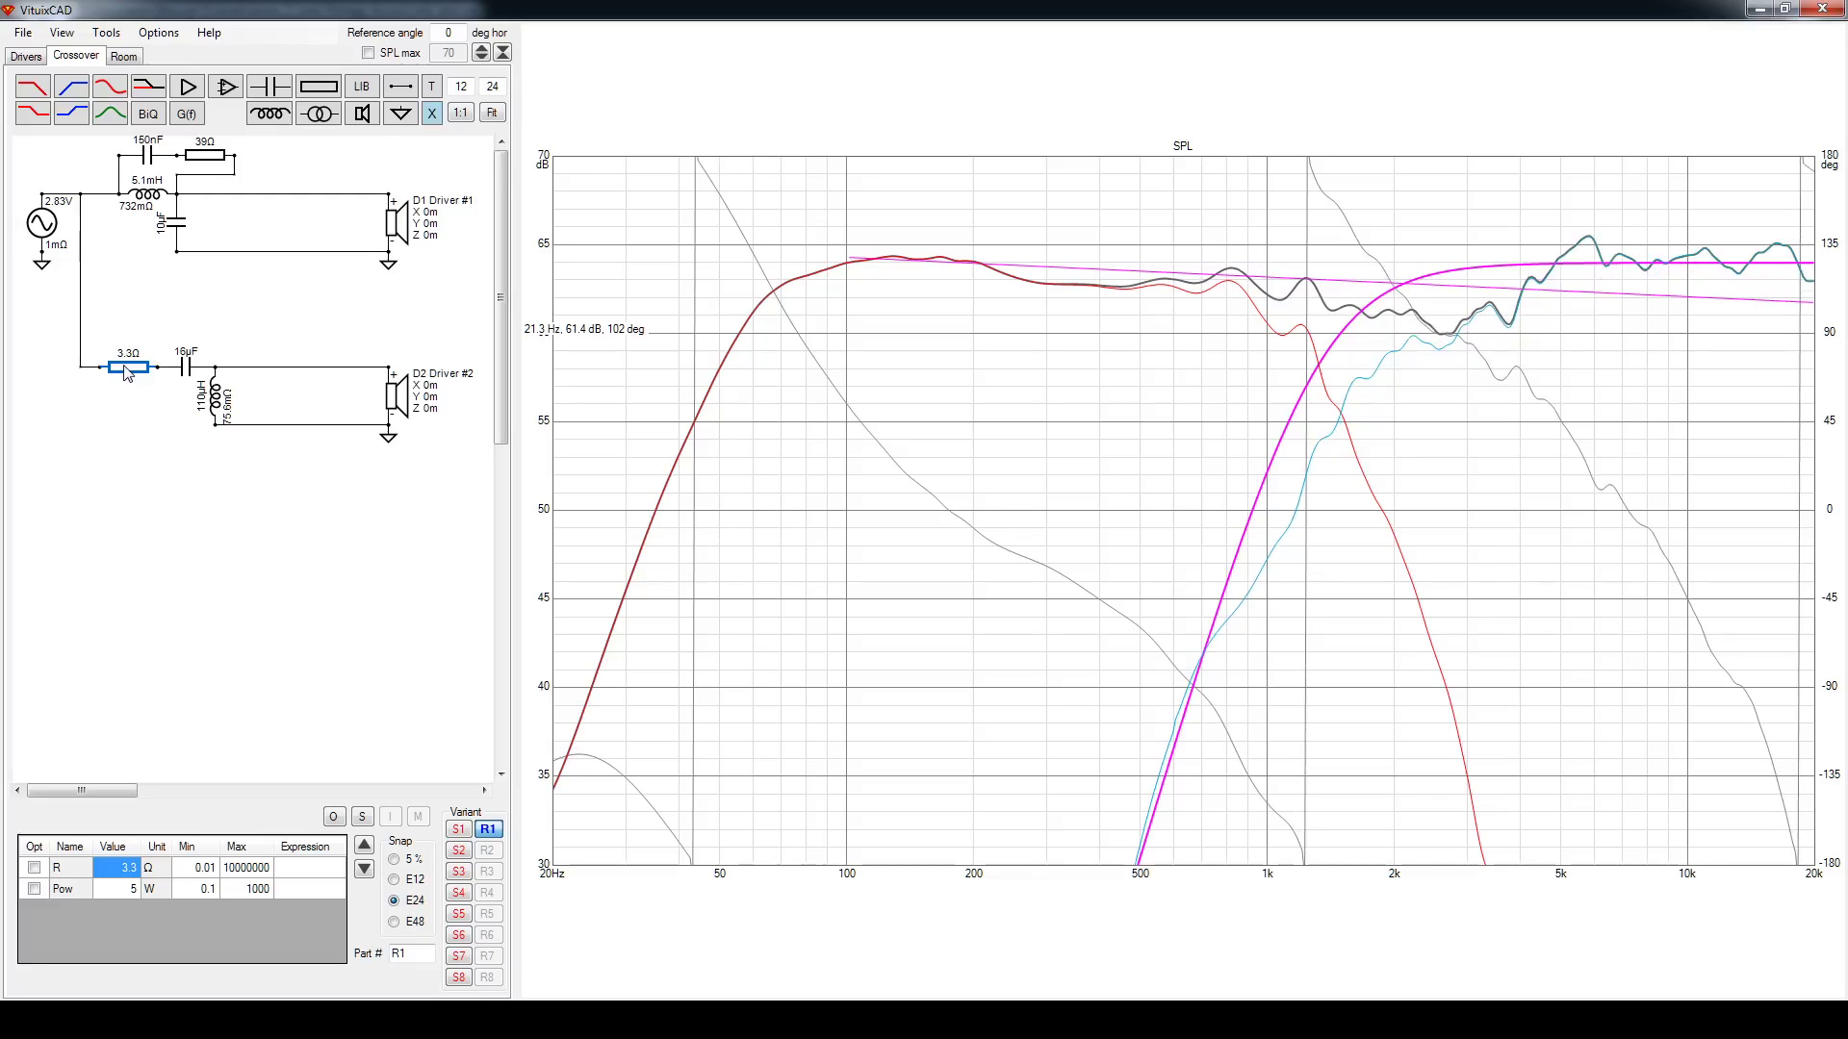
In the crash_test project, set D2's series resistor to 3.3 Ω and the resistor of its shunt RC branch to 4.7 Ω
{"action": "left_click", "coordinate": [1297, 1020]}
{"action": "left_click", "coordinate": [1198, 922]}
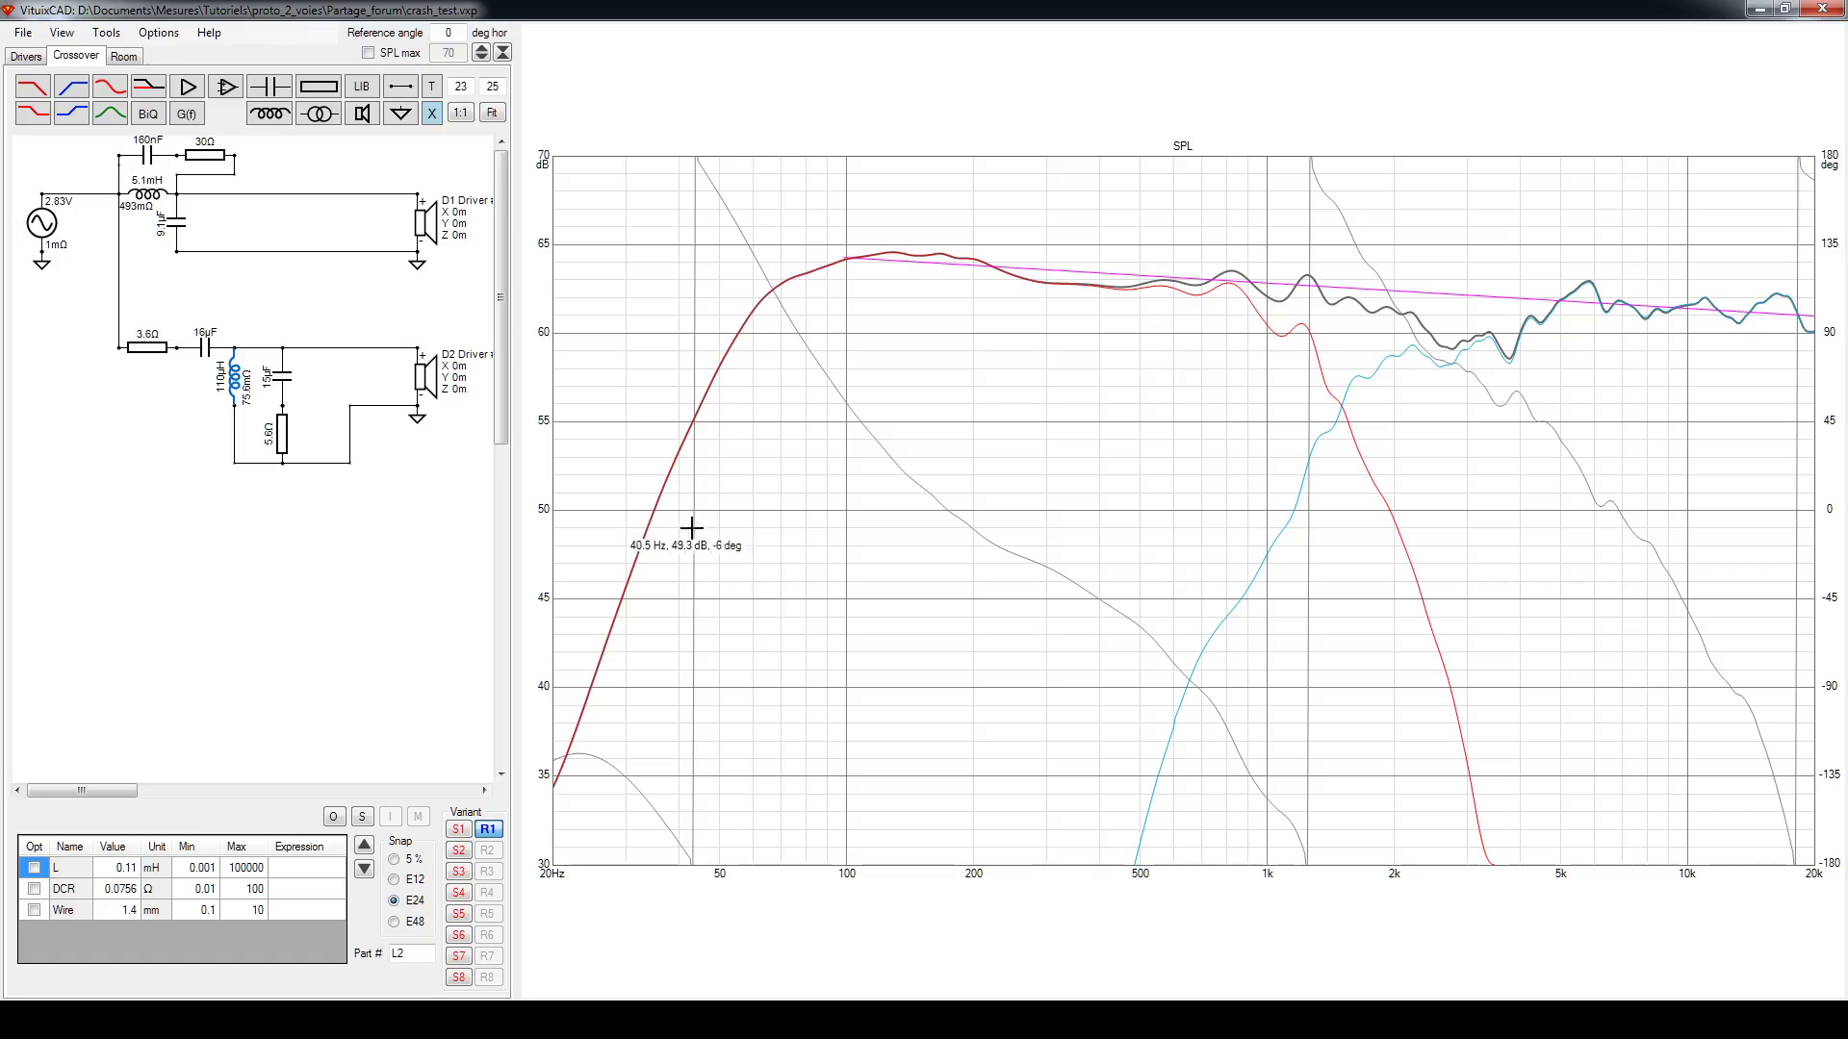
{"action": "left_click", "coordinate": [151, 351]}
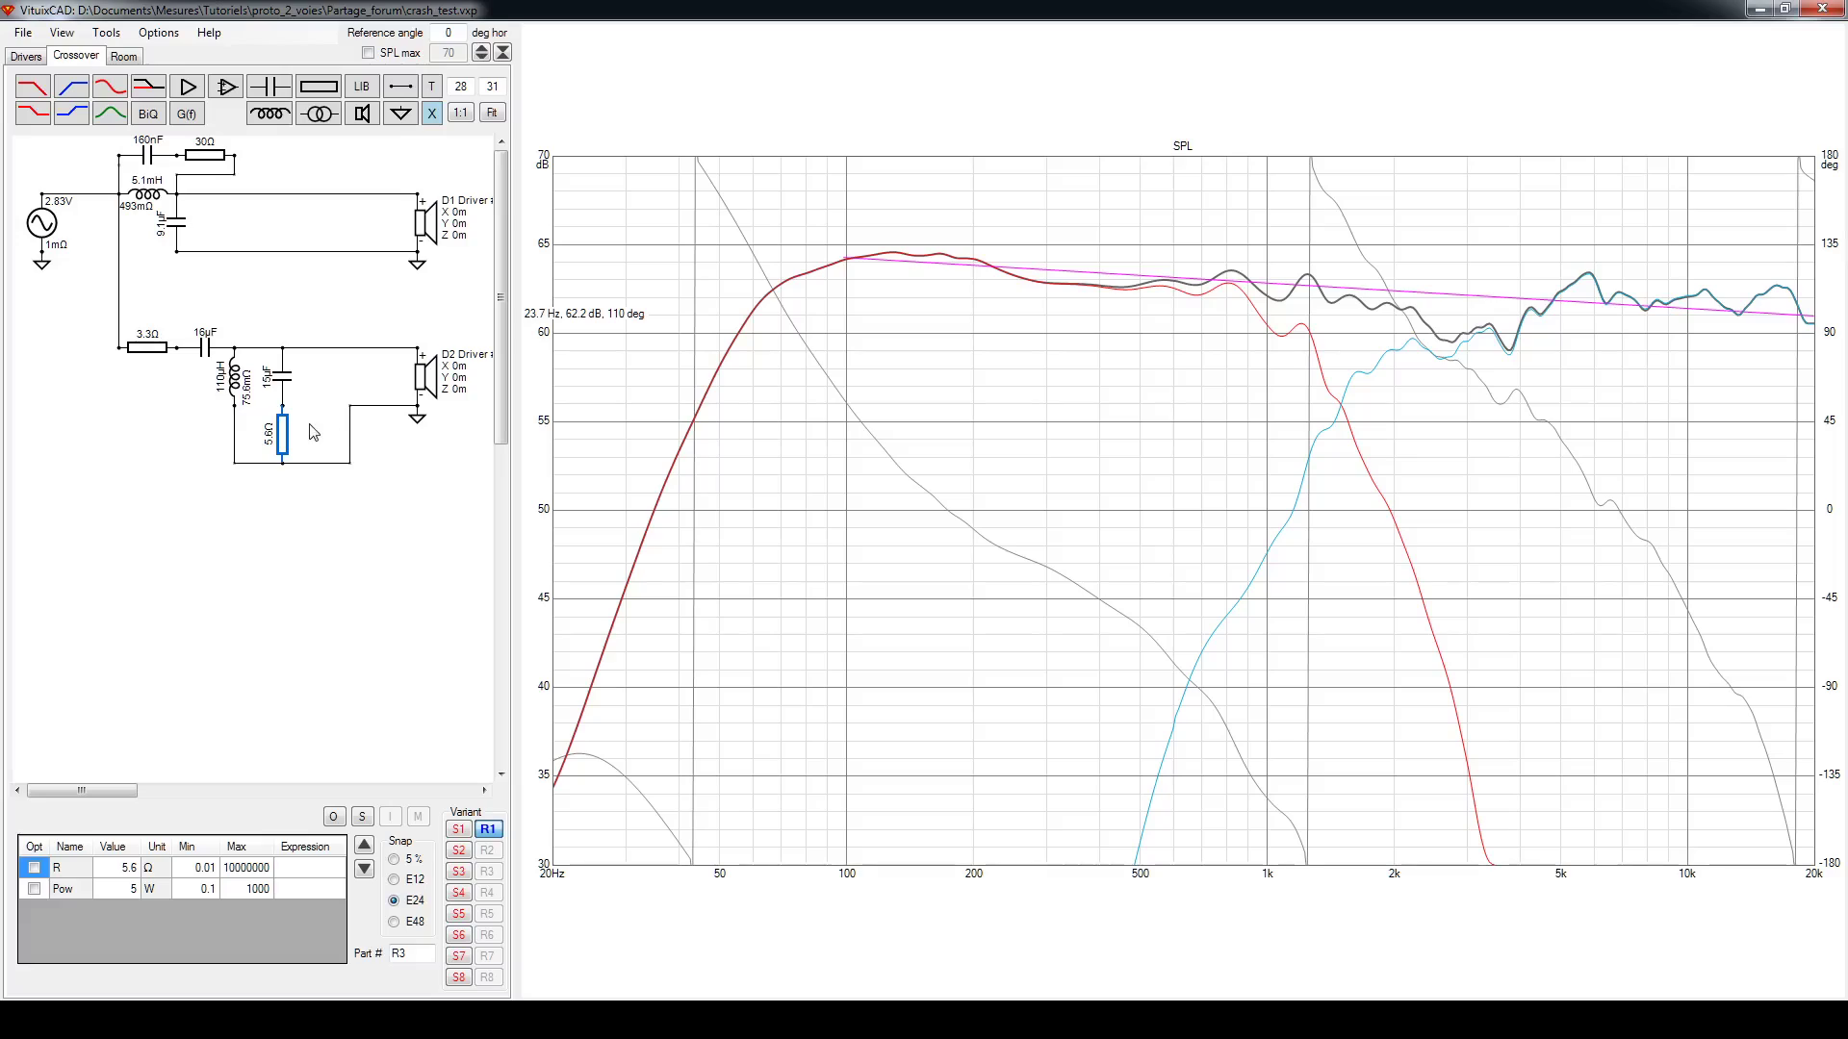
{"action": "scroll", "coordinate": [283, 439], "scroll_direction": "down", "scroll_amount": 3}
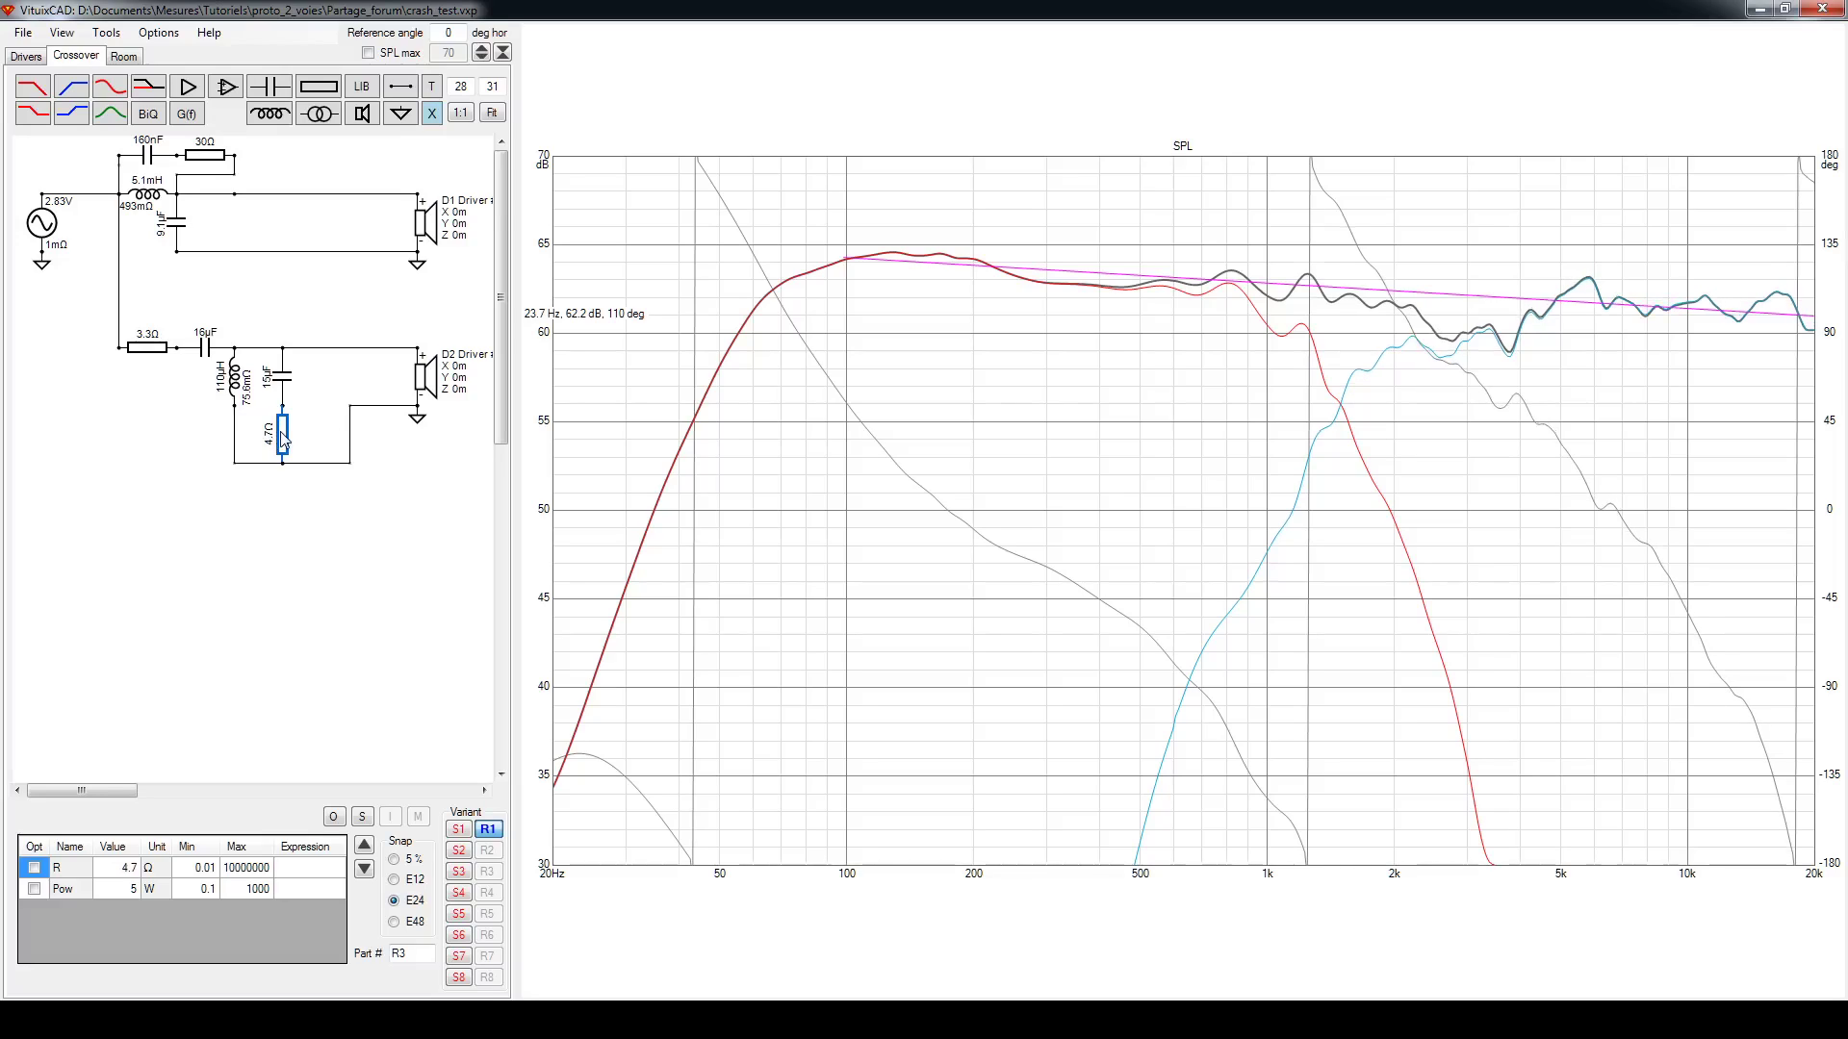
Try 6.2 Ω and set 3.9 Ω for the resistor of D2's shunt RC branch, and set the branch's capacitor to 16 µF after trying 18 µF
{"action": "scroll", "coordinate": [283, 439], "scroll_direction": "up", "scroll_amount": 4}
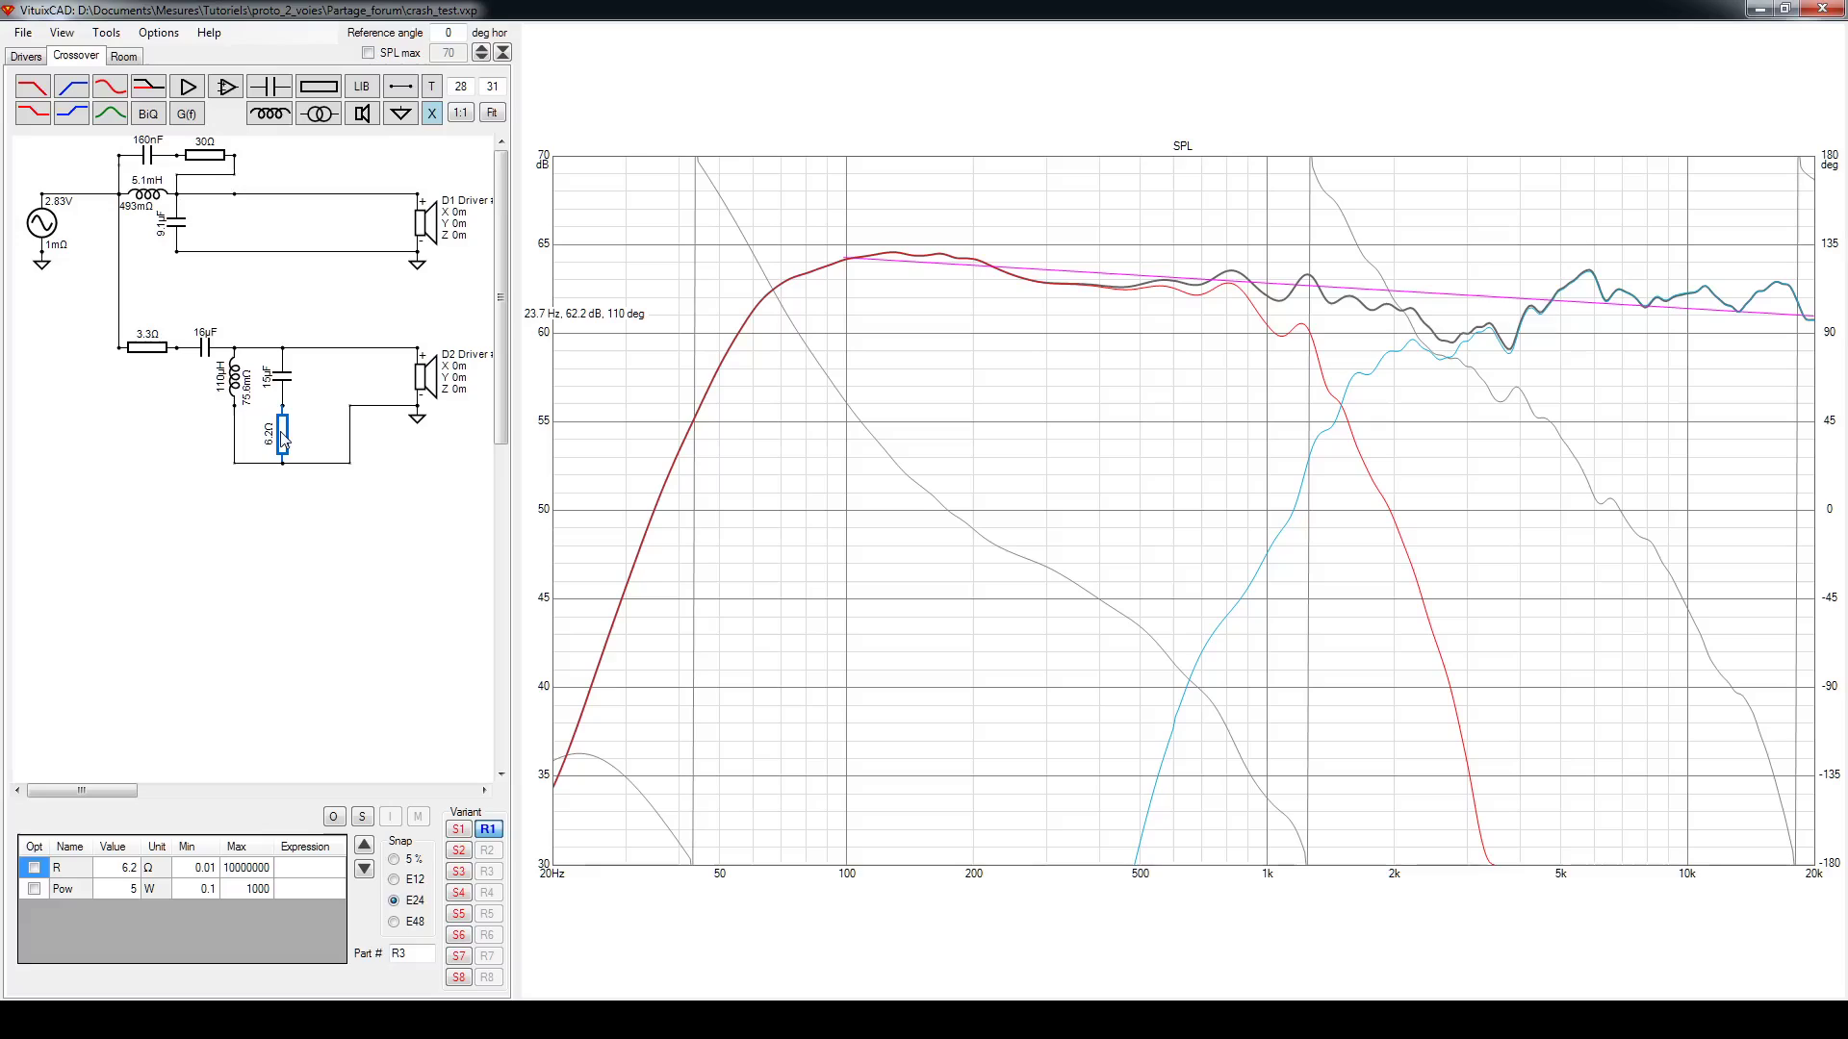
{"action": "scroll", "coordinate": [283, 438], "scroll_direction": "down", "scroll_amount": 5}
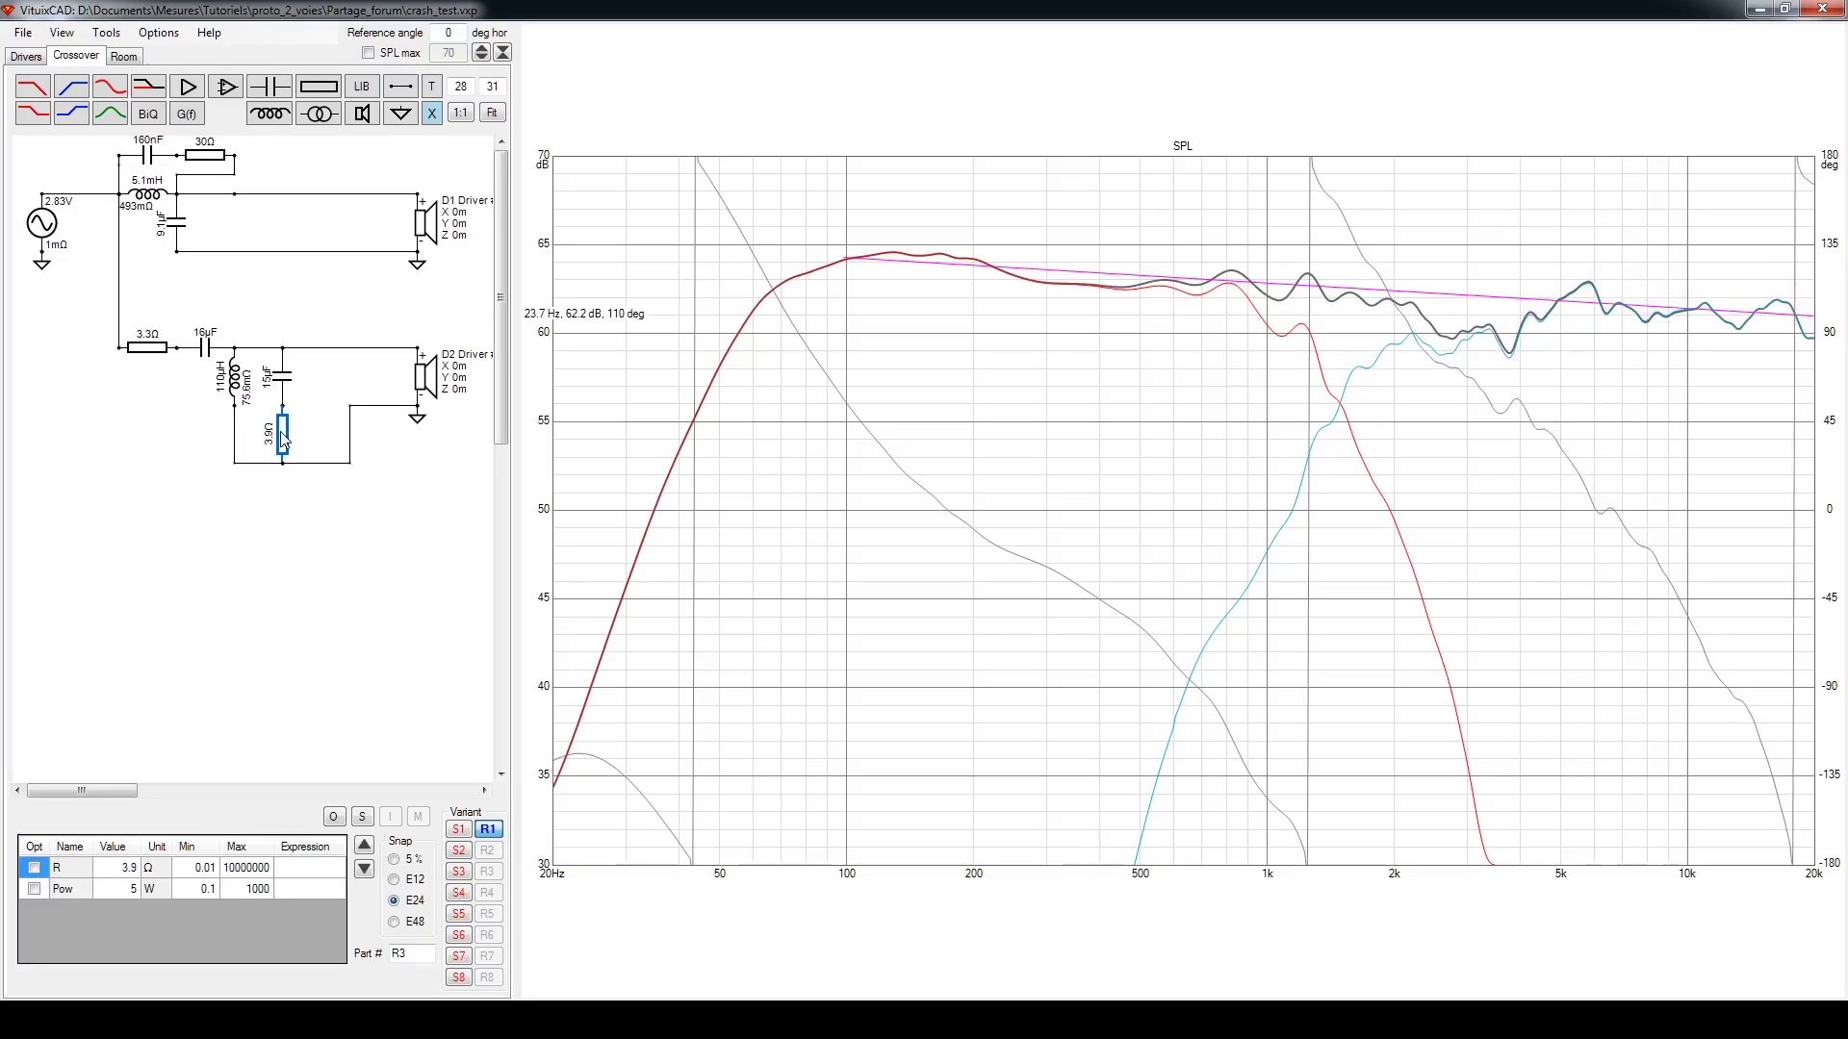
{"action": "left_click", "coordinate": [285, 378]}
{"action": "scroll", "coordinate": [283, 383], "scroll_direction": "up", "scroll_amount": 3}
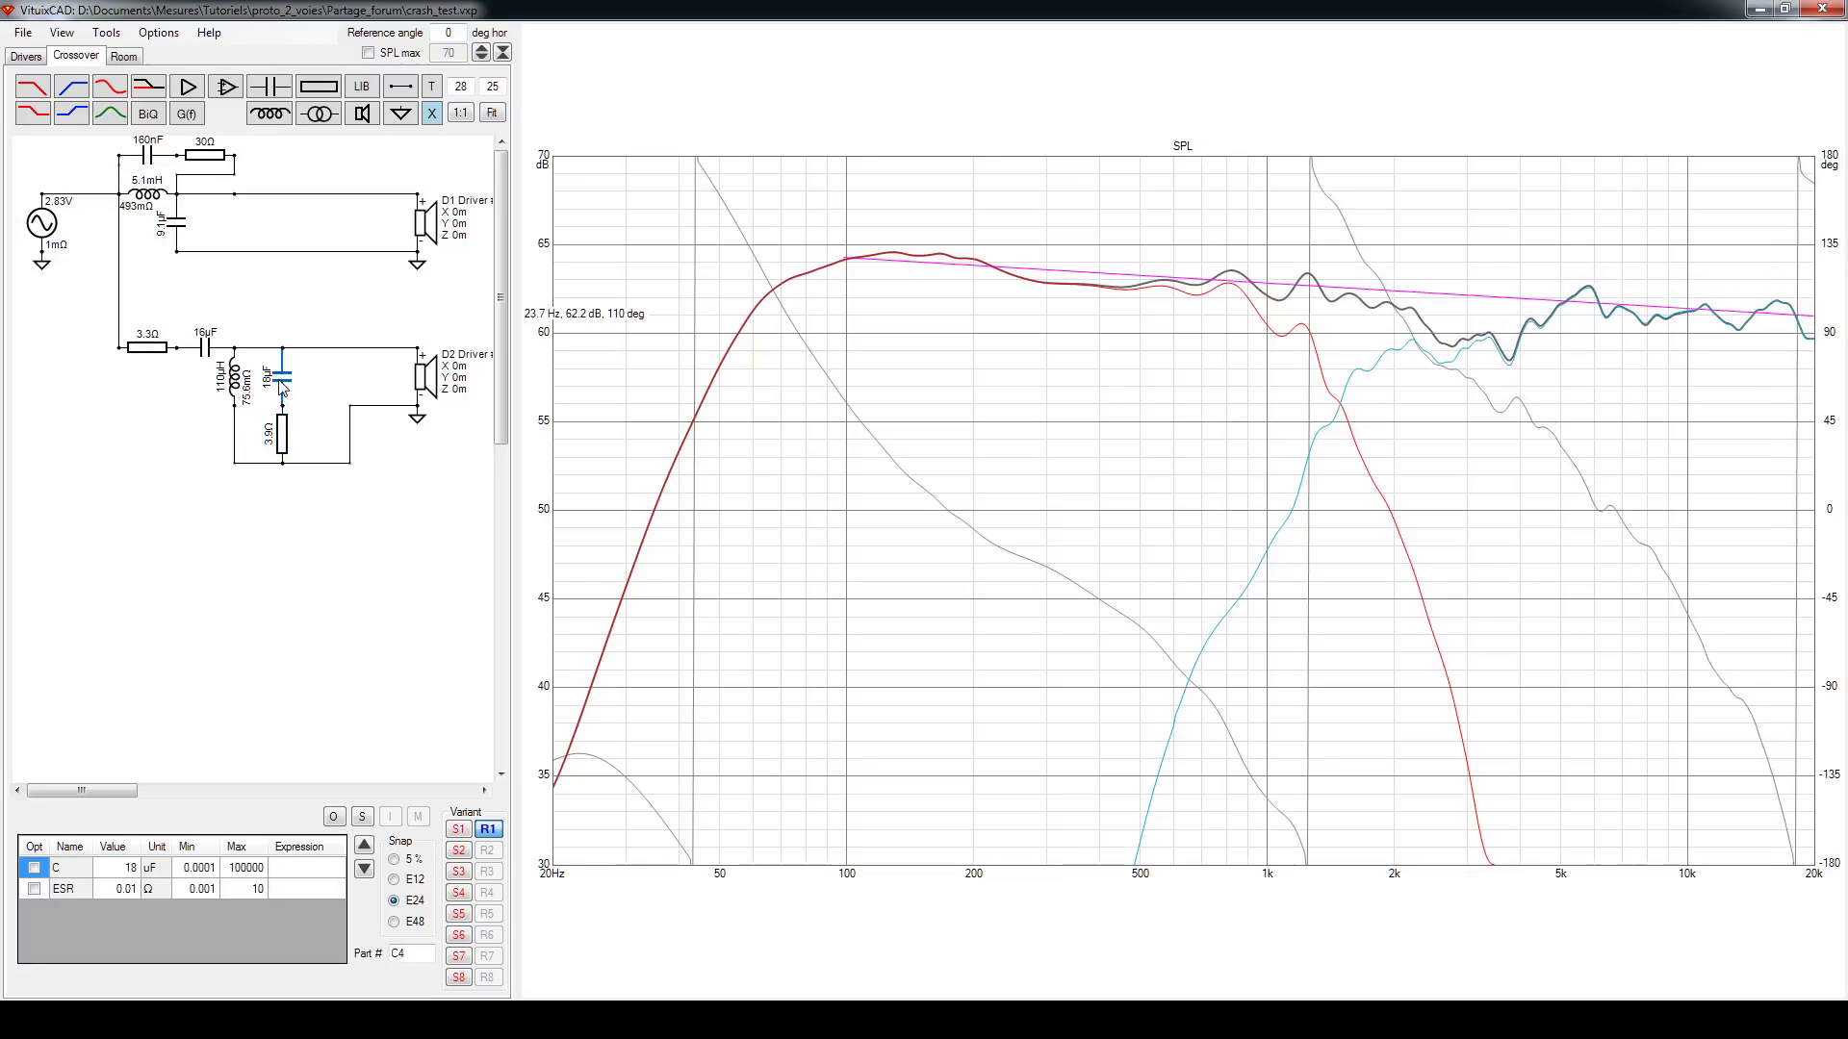
{"action": "scroll", "coordinate": [283, 385], "scroll_direction": "up", "scroll_amount": 1}
{"action": "scroll", "coordinate": [283, 387], "scroll_direction": "down", "scroll_amount": 1}
{"action": "left_click", "coordinate": [288, 439]}
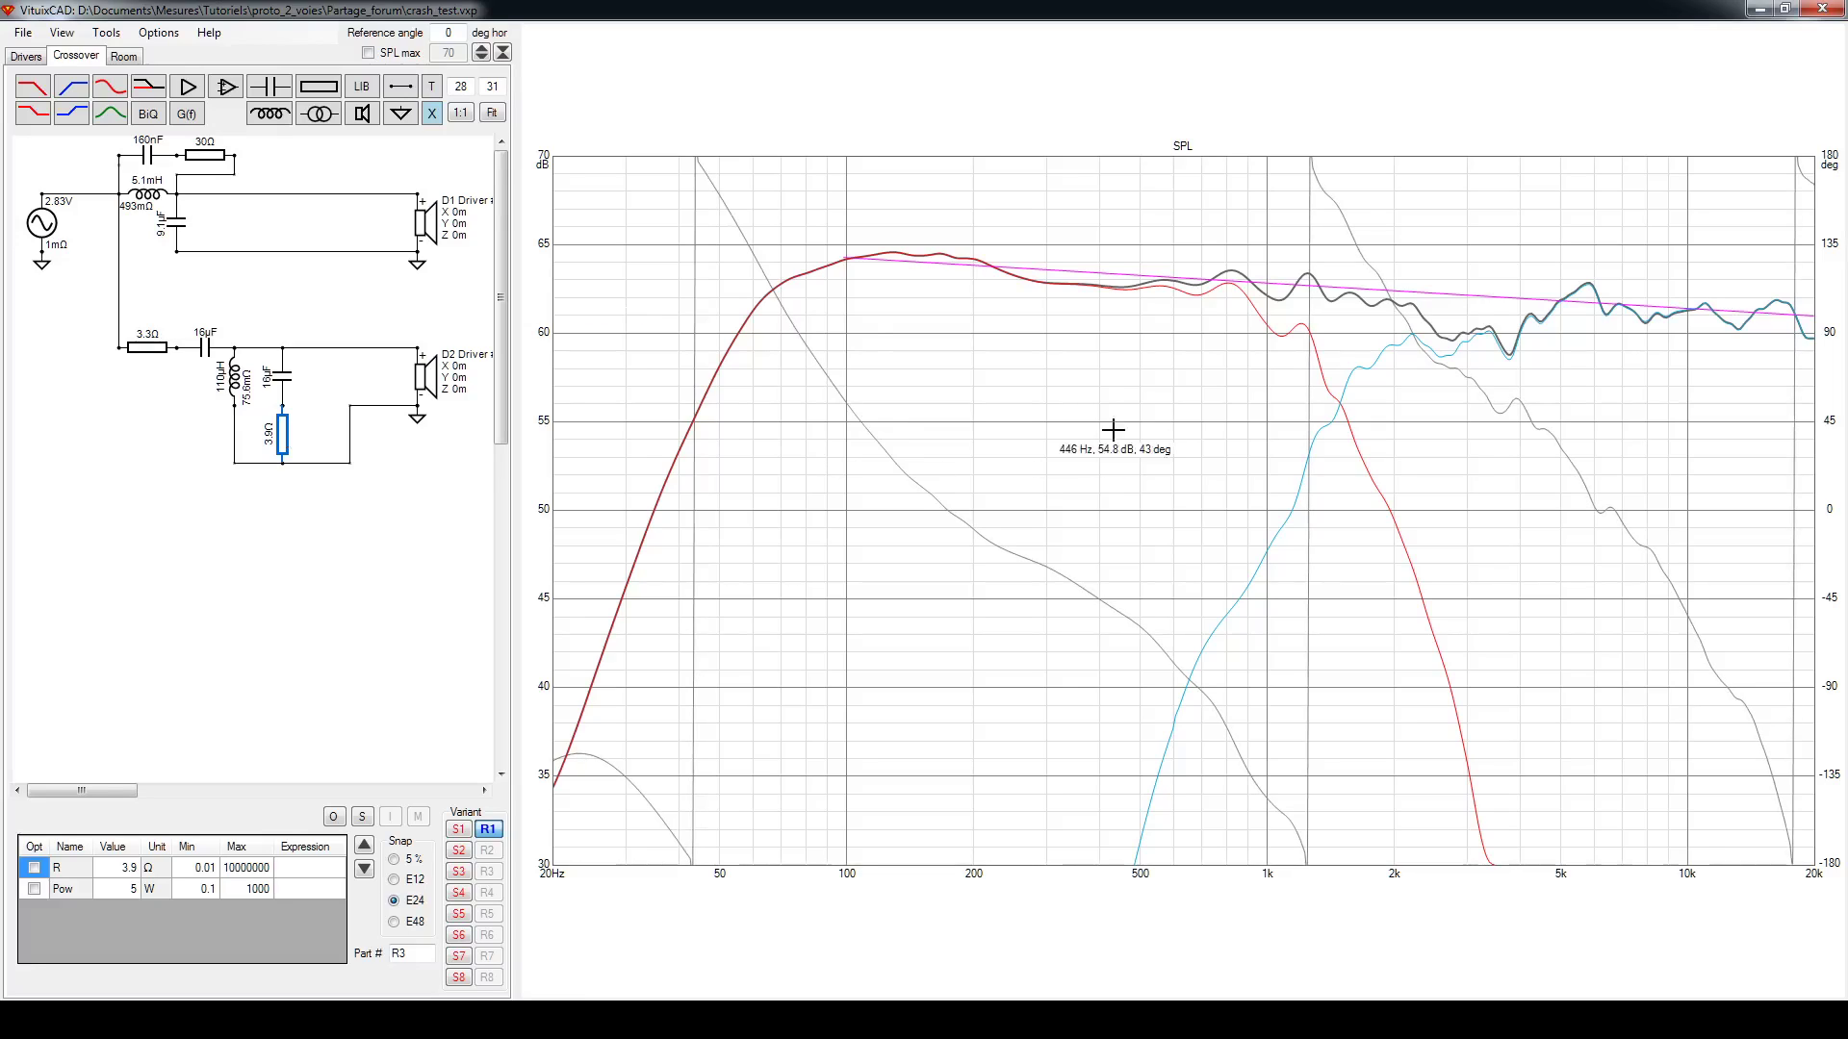
Display D2's Linkwitz-Riley optimizer target on the SPL graph, hide the Optimizer, and expand the SPL scale to 60 dB
{"action": "right_click", "coordinate": [1084, 409]}
{"action": "left_click", "coordinate": [1184, 417]}
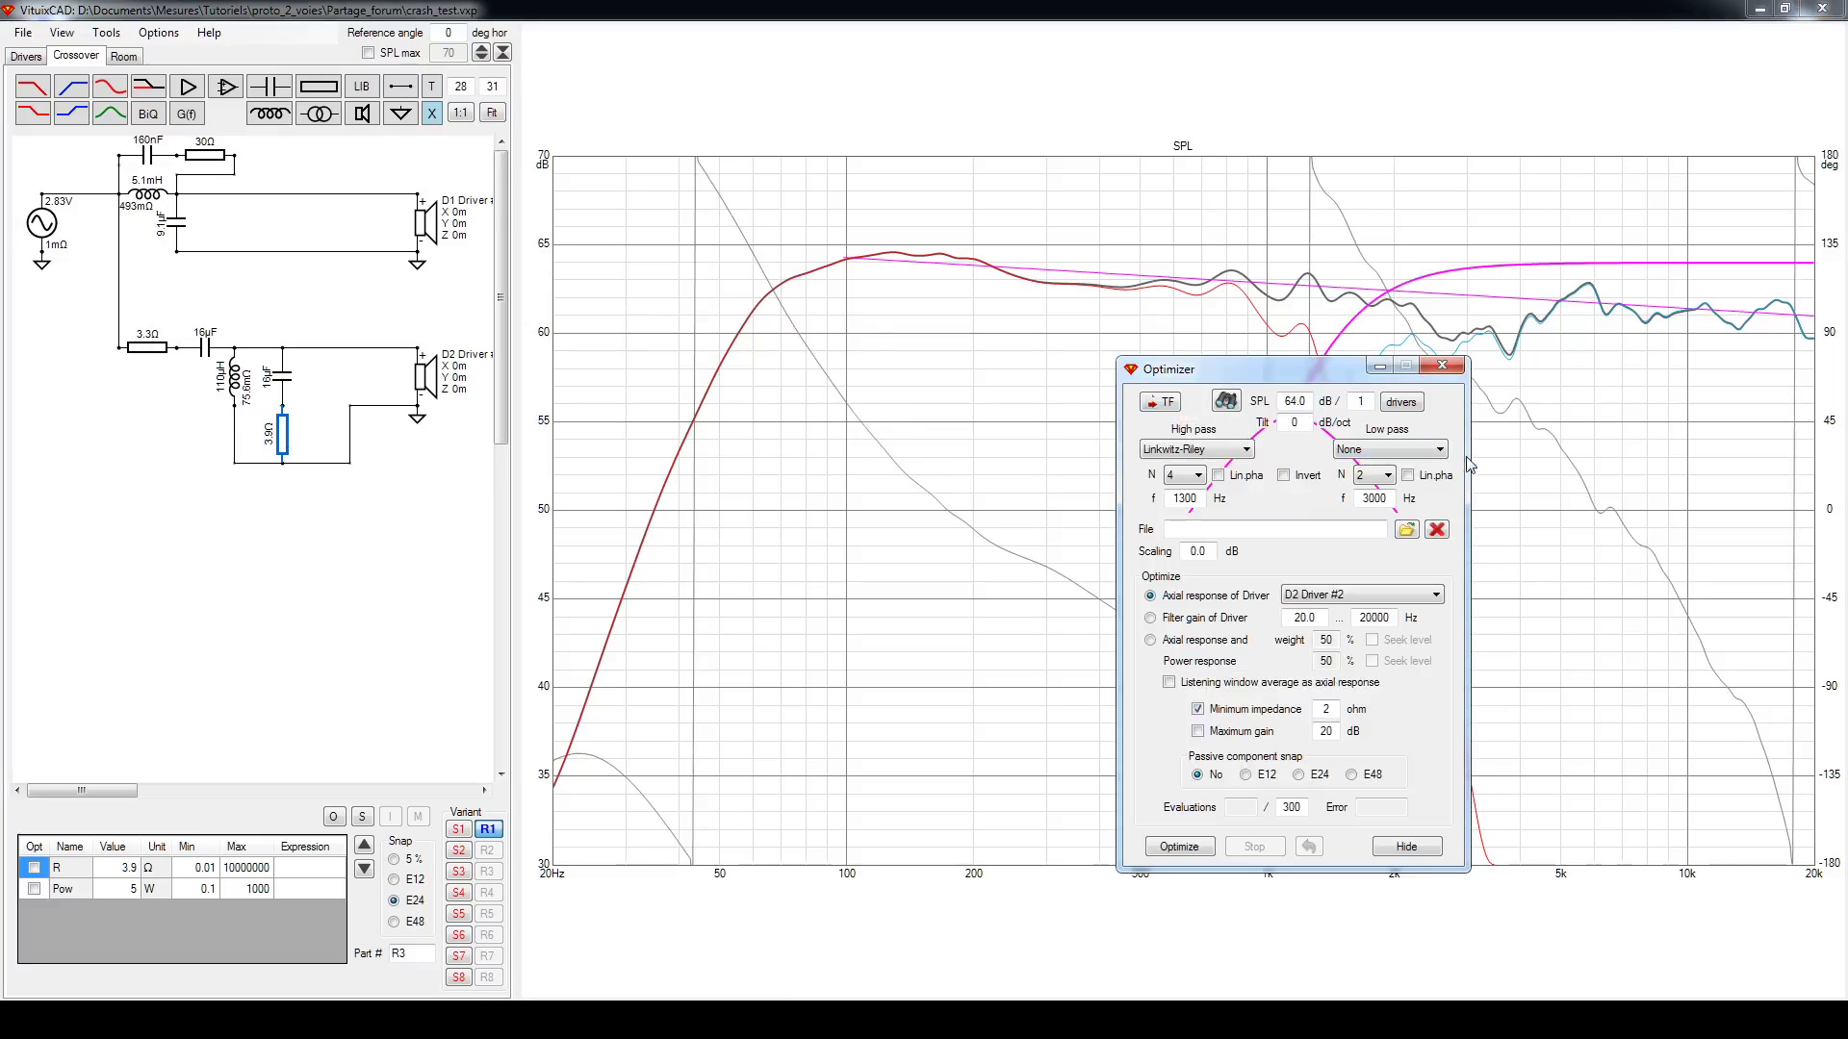
{"action": "left_click", "coordinate": [1418, 849]}
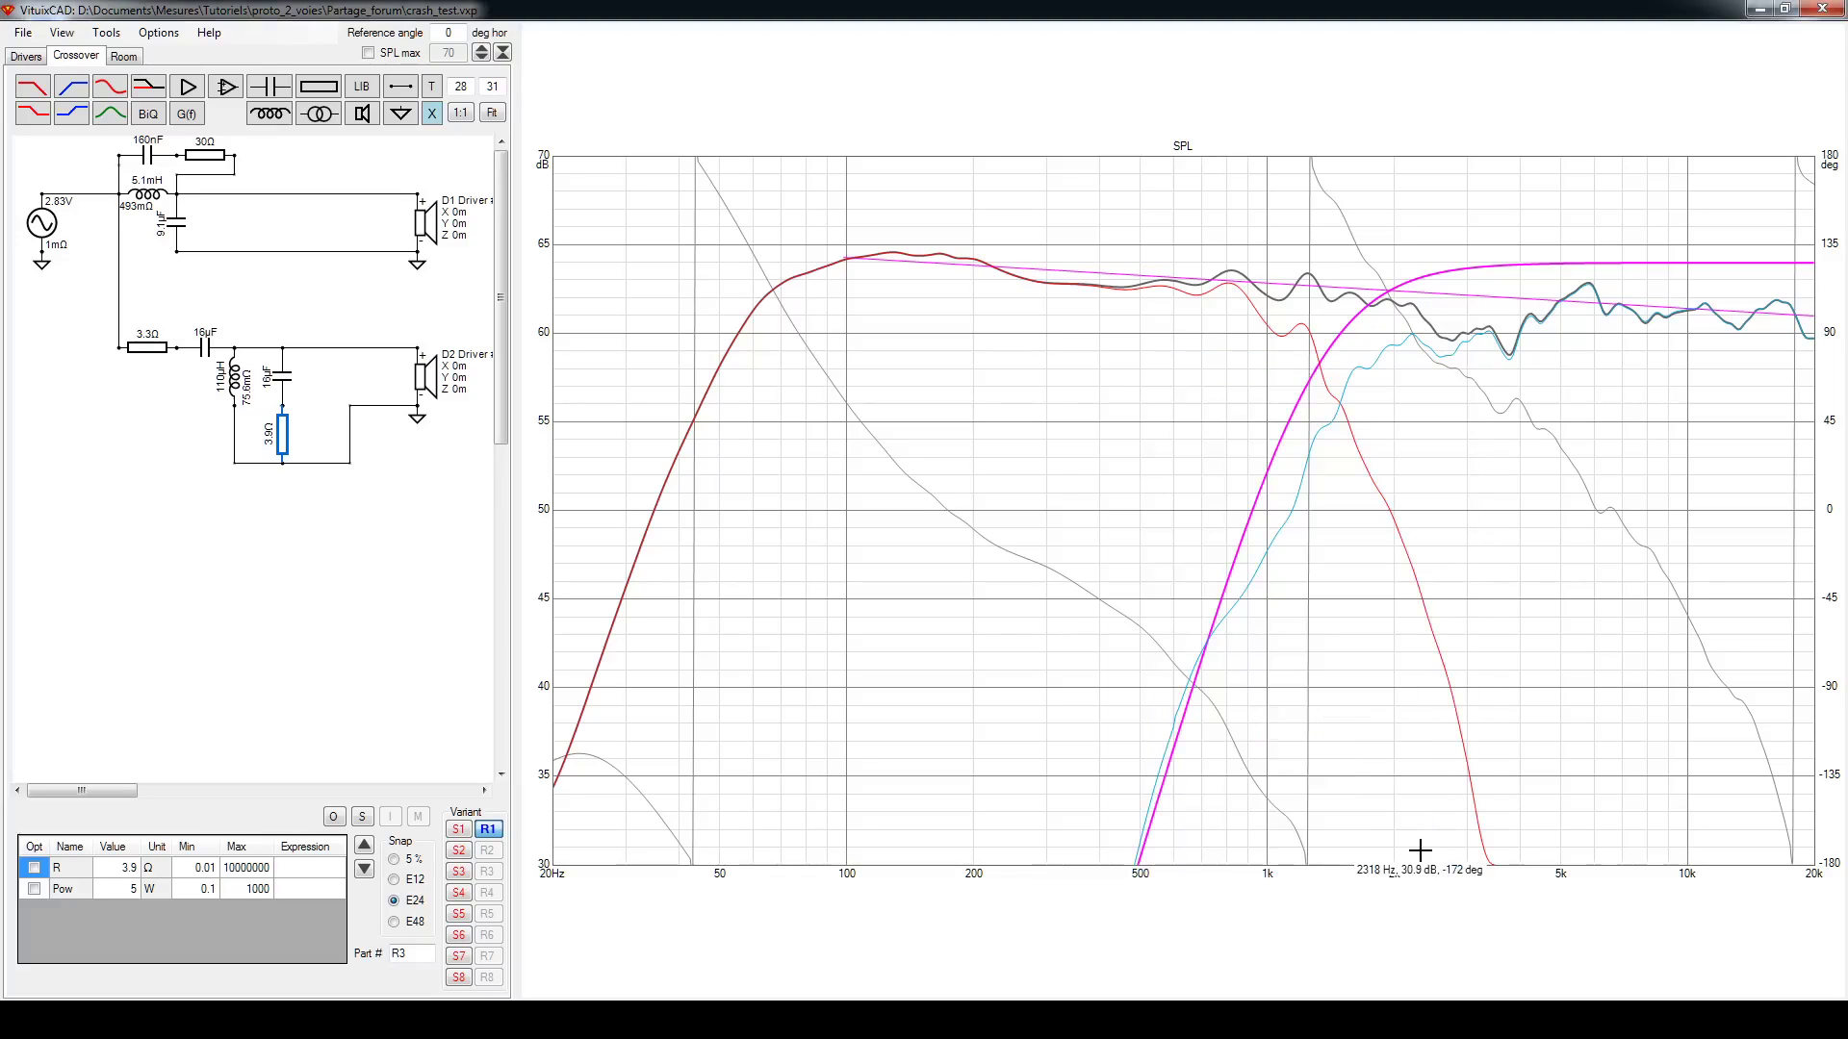
{"action": "left_click", "coordinate": [503, 56]}
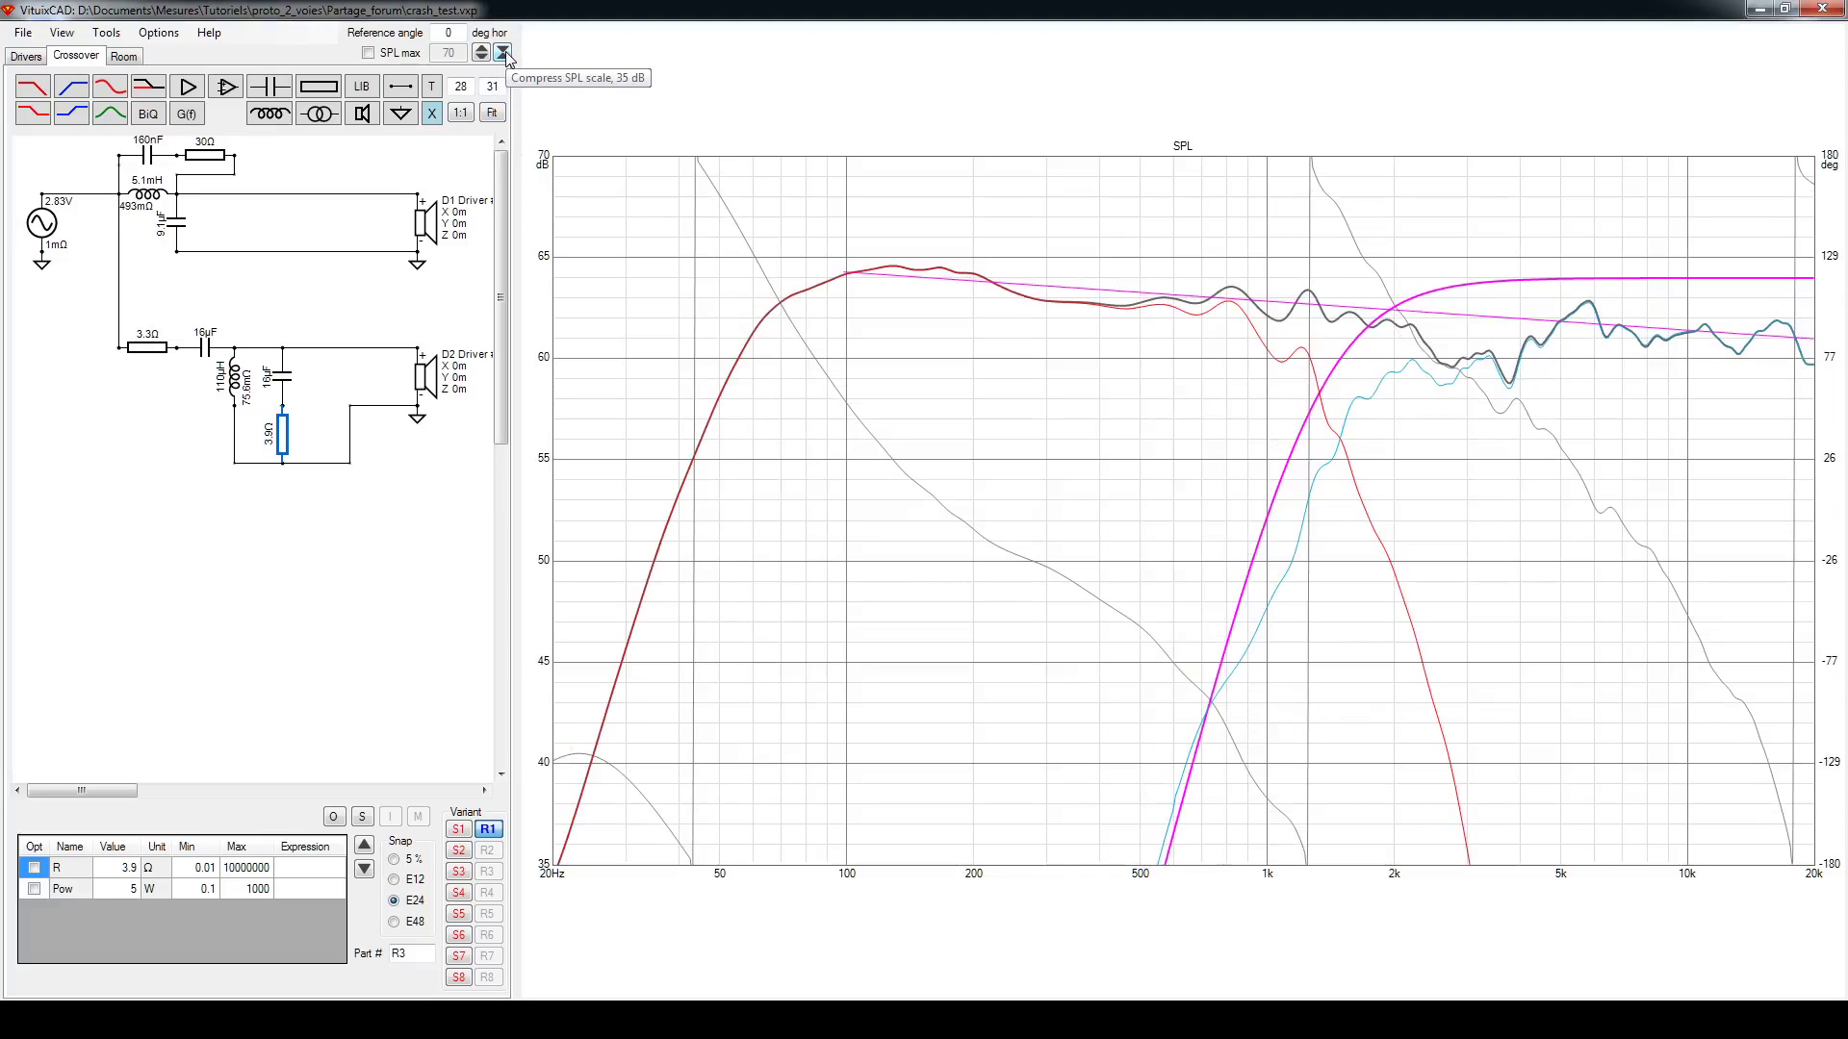
{"action": "left_click", "coordinate": [504, 56]}
{"action": "left_click", "coordinate": [484, 55]}
{"action": "left_click", "coordinate": [481, 53]}
{"action": "left_click", "coordinate": [481, 52]}
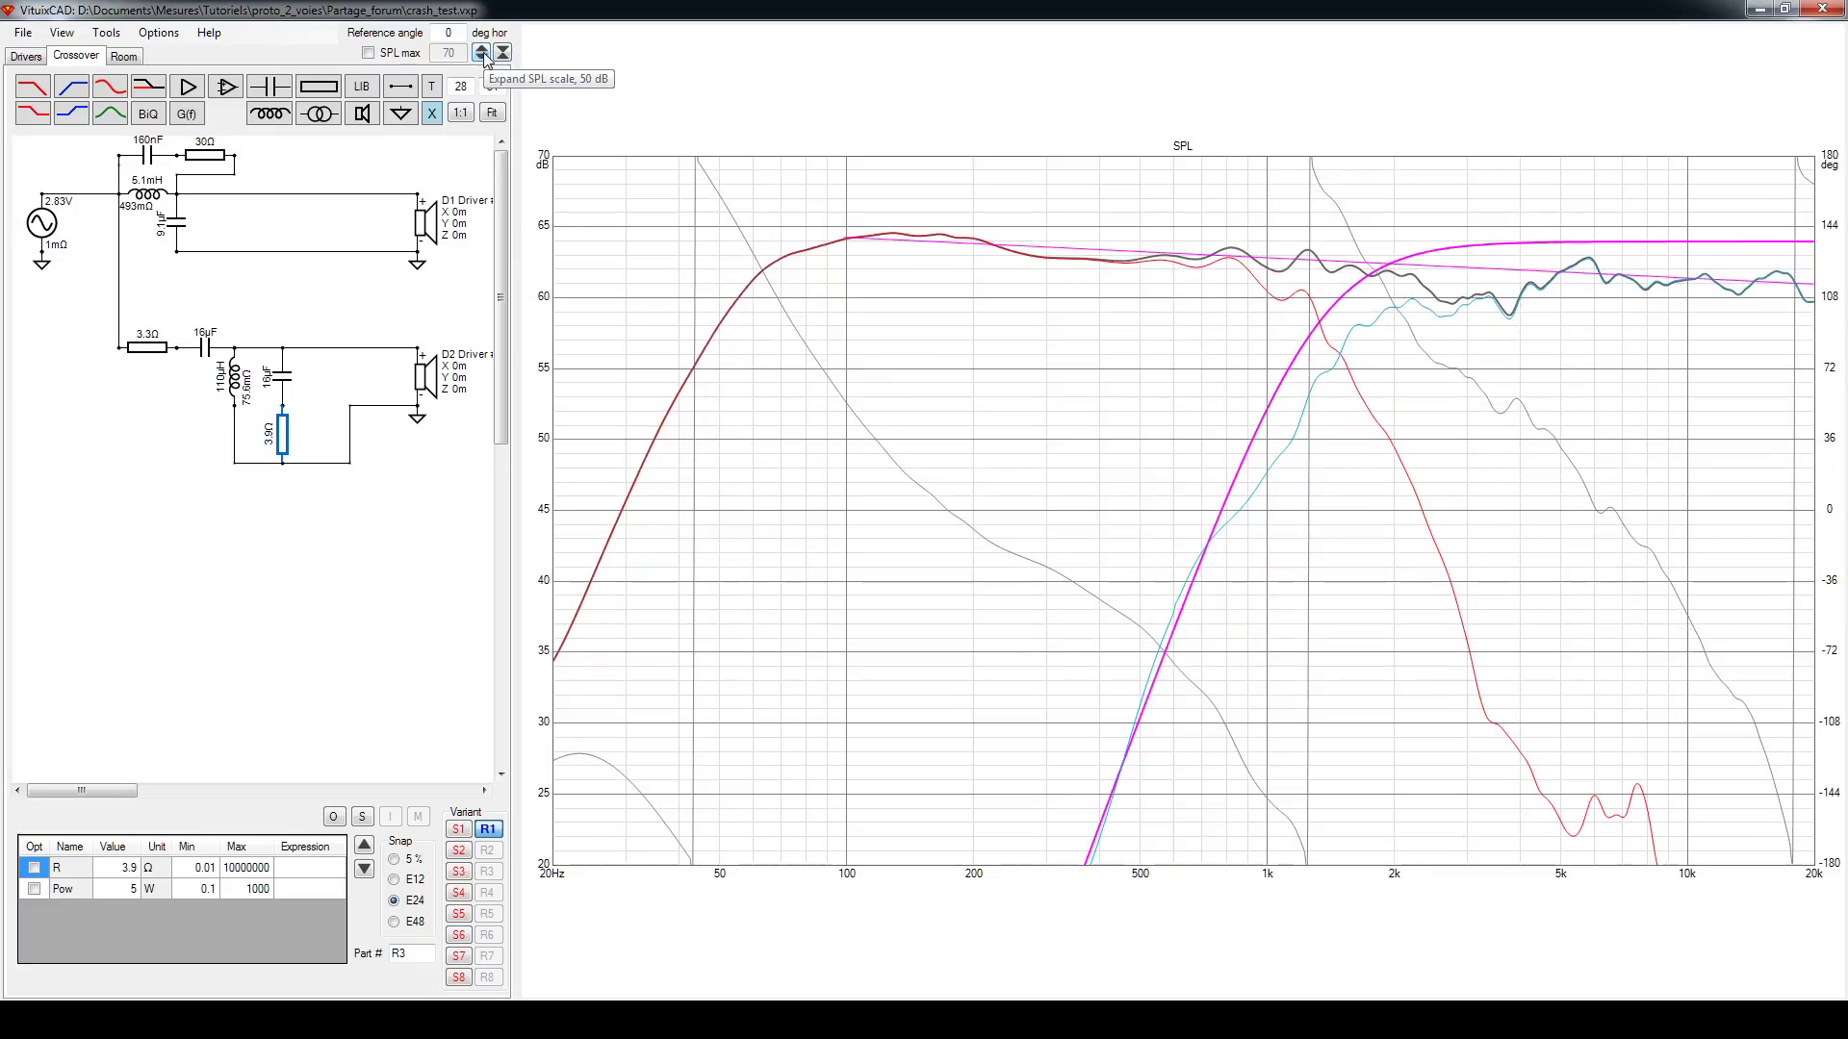
{"action": "left_click", "coordinate": [482, 53]}
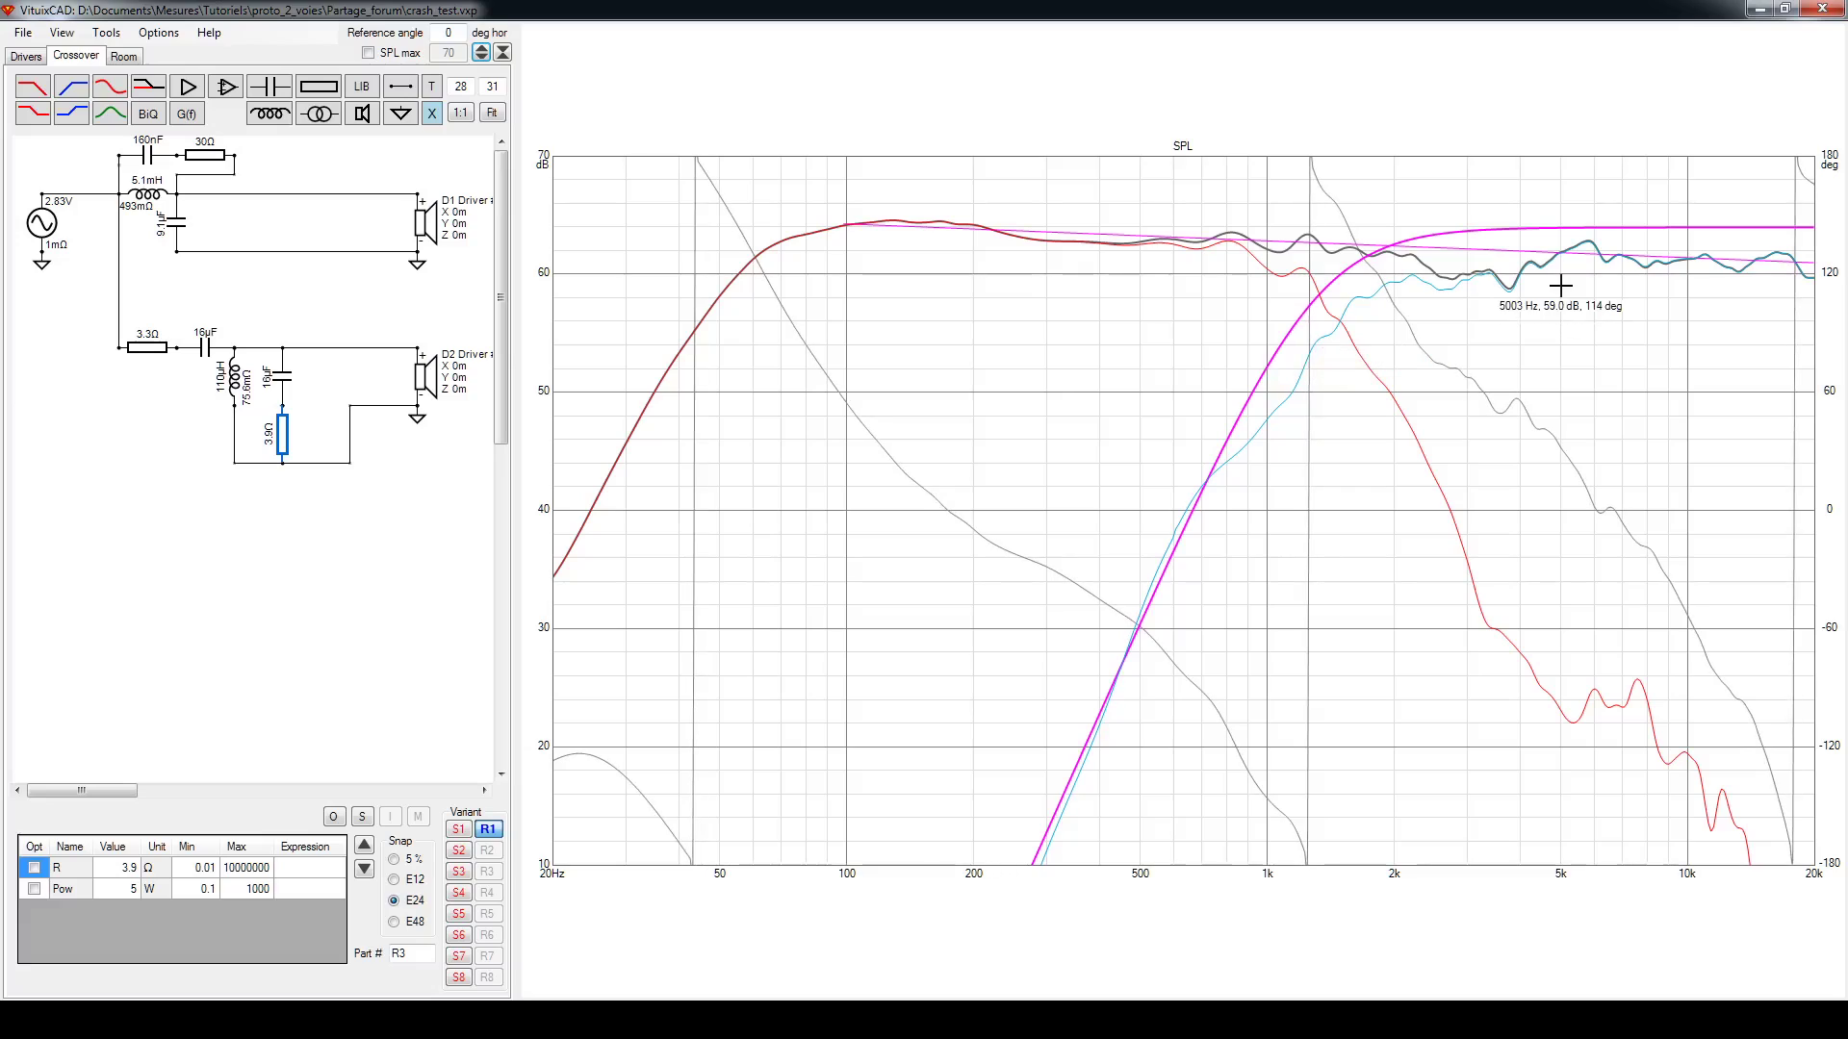
Check the full graph overview, enlarge the SPL graph, and set the resistor in the RC branch across D1's series inductor to 36 Ω
{"action": "double_click", "coordinate": [1109, 329]}
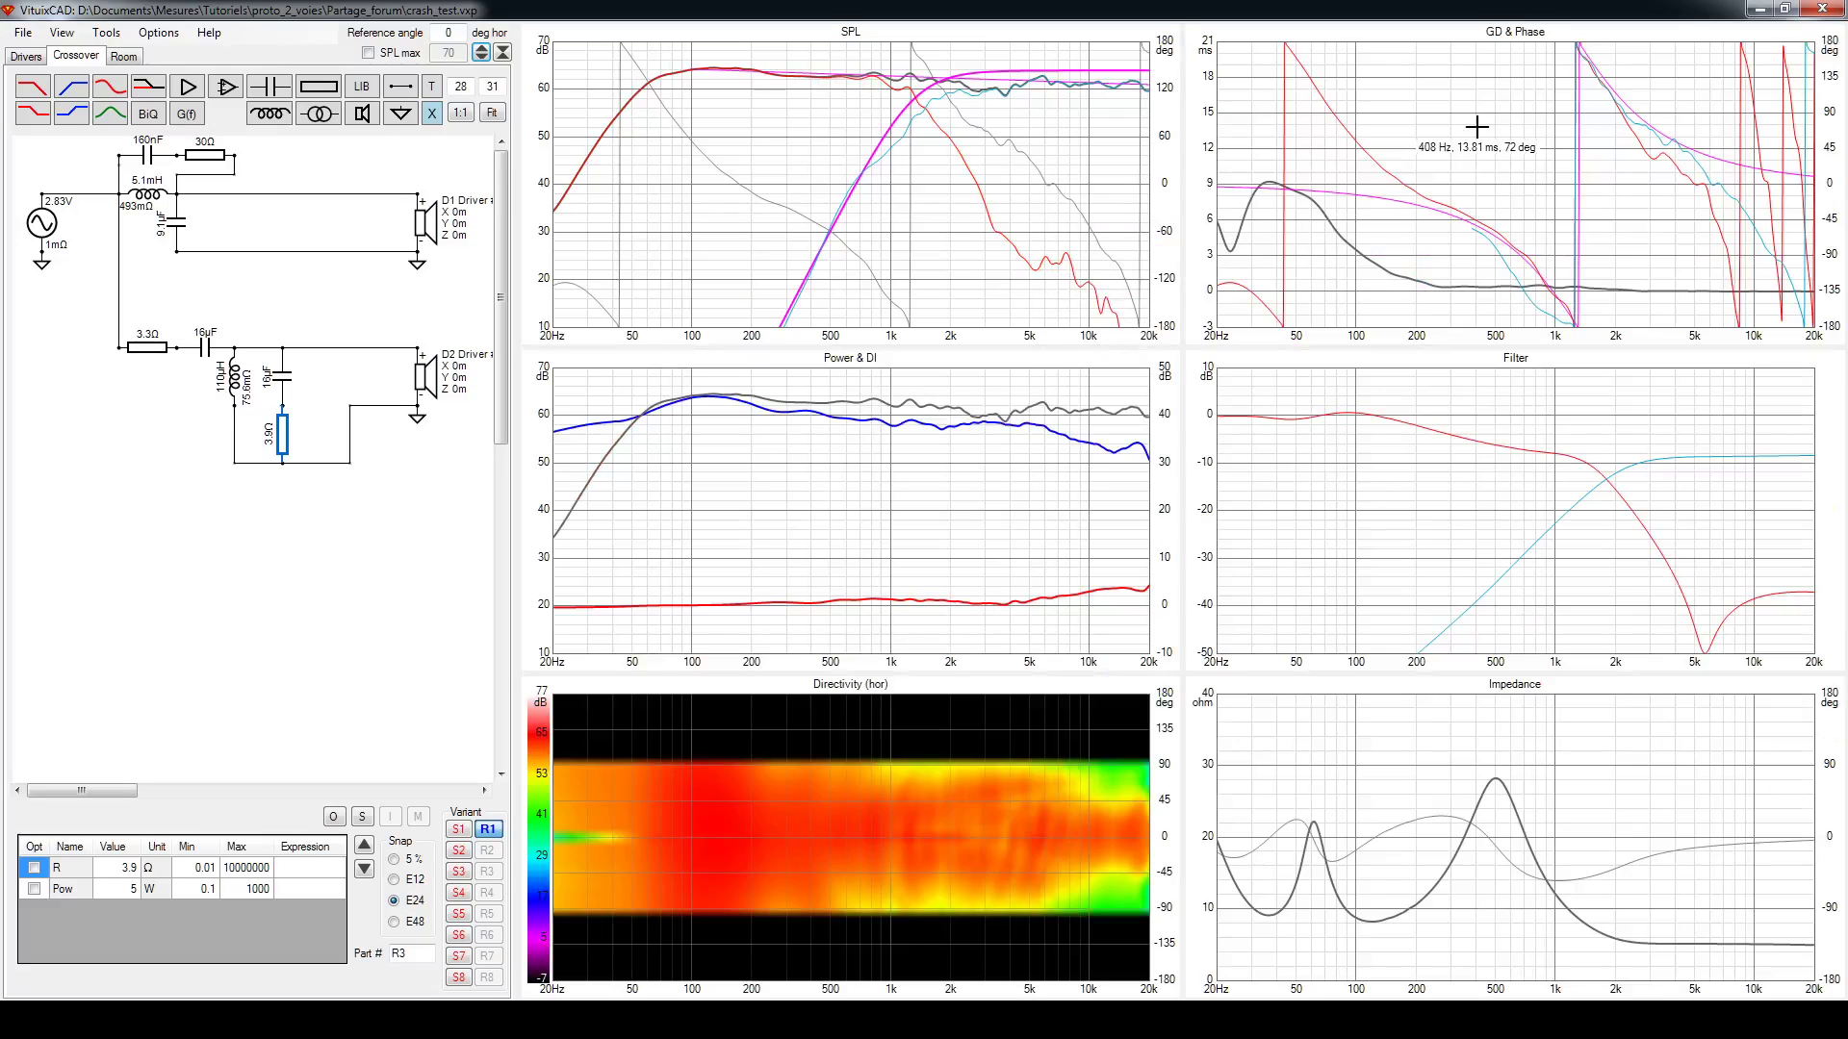
{"action": "double_click", "coordinate": [933, 146]}
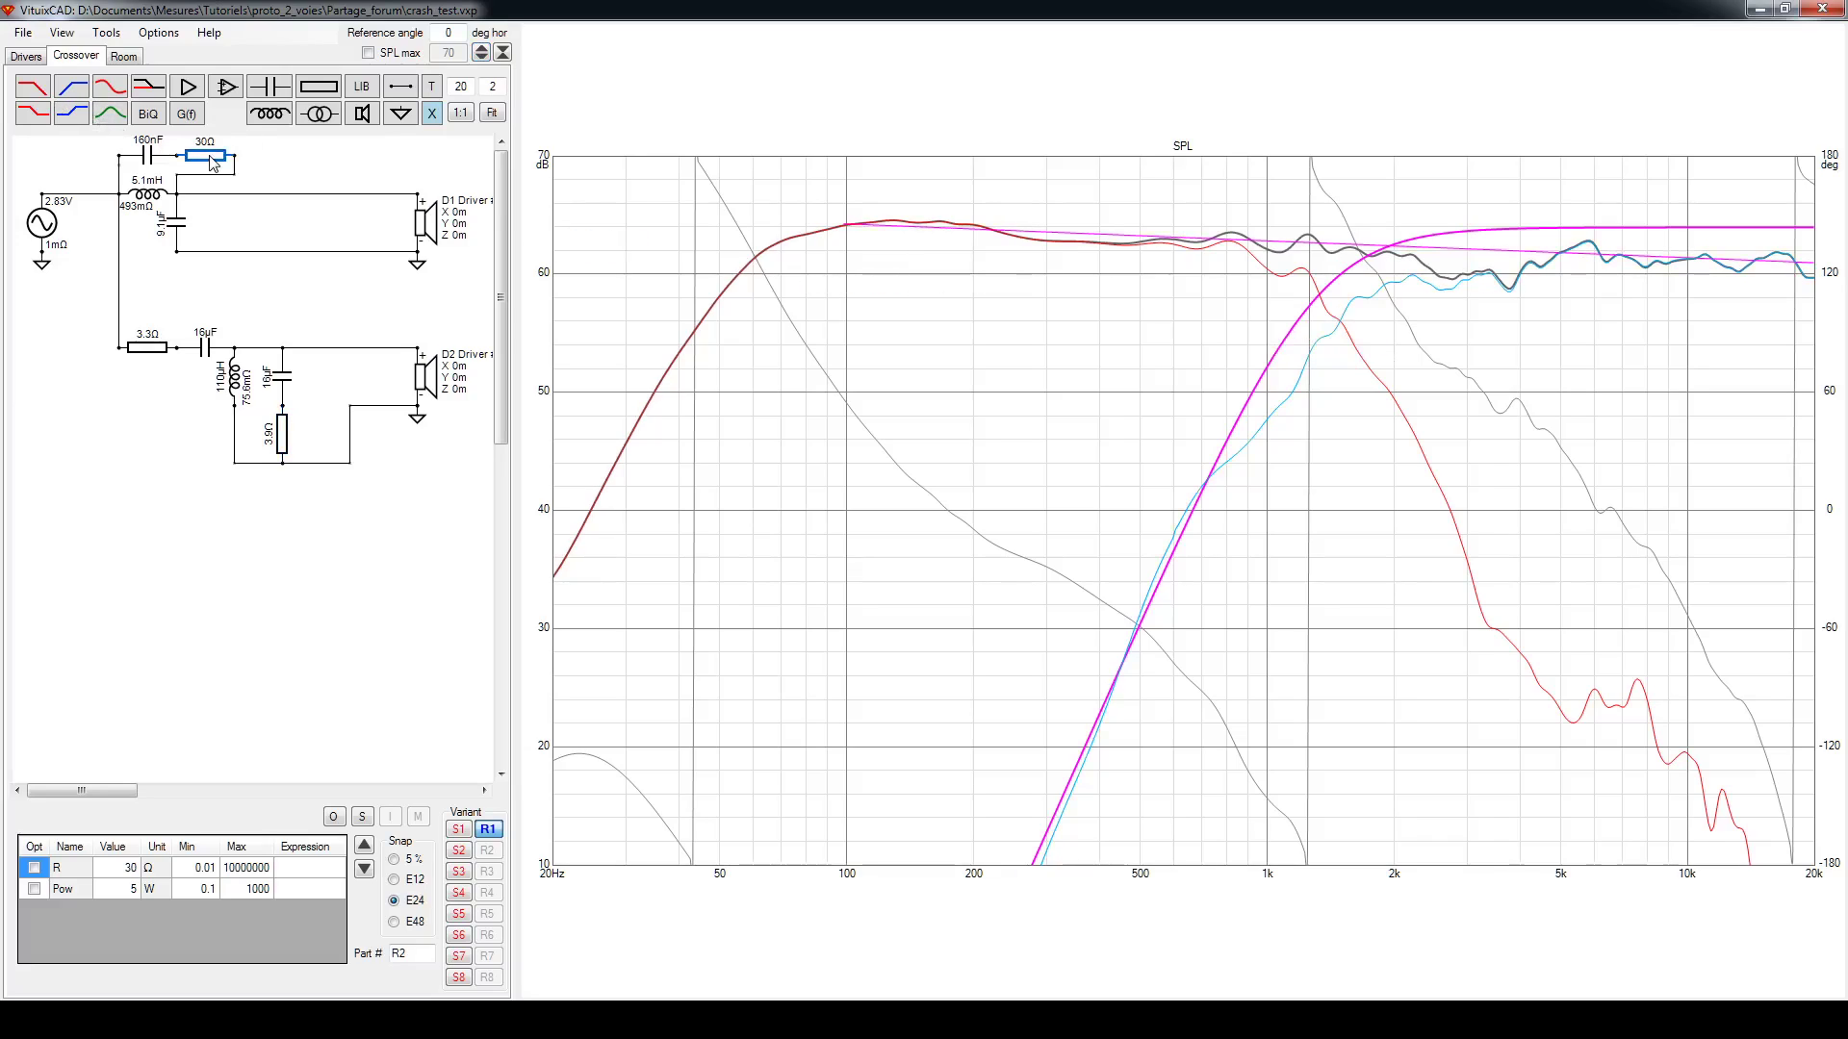
{"action": "scroll", "coordinate": [213, 164], "scroll_direction": "up", "scroll_amount": 2}
Enlarge the Impedance graph and the GD & Phase graph in turn to examine the load and phase alignment, returning to the six-graph overview
{"action": "double_click", "coordinate": [895, 308]}
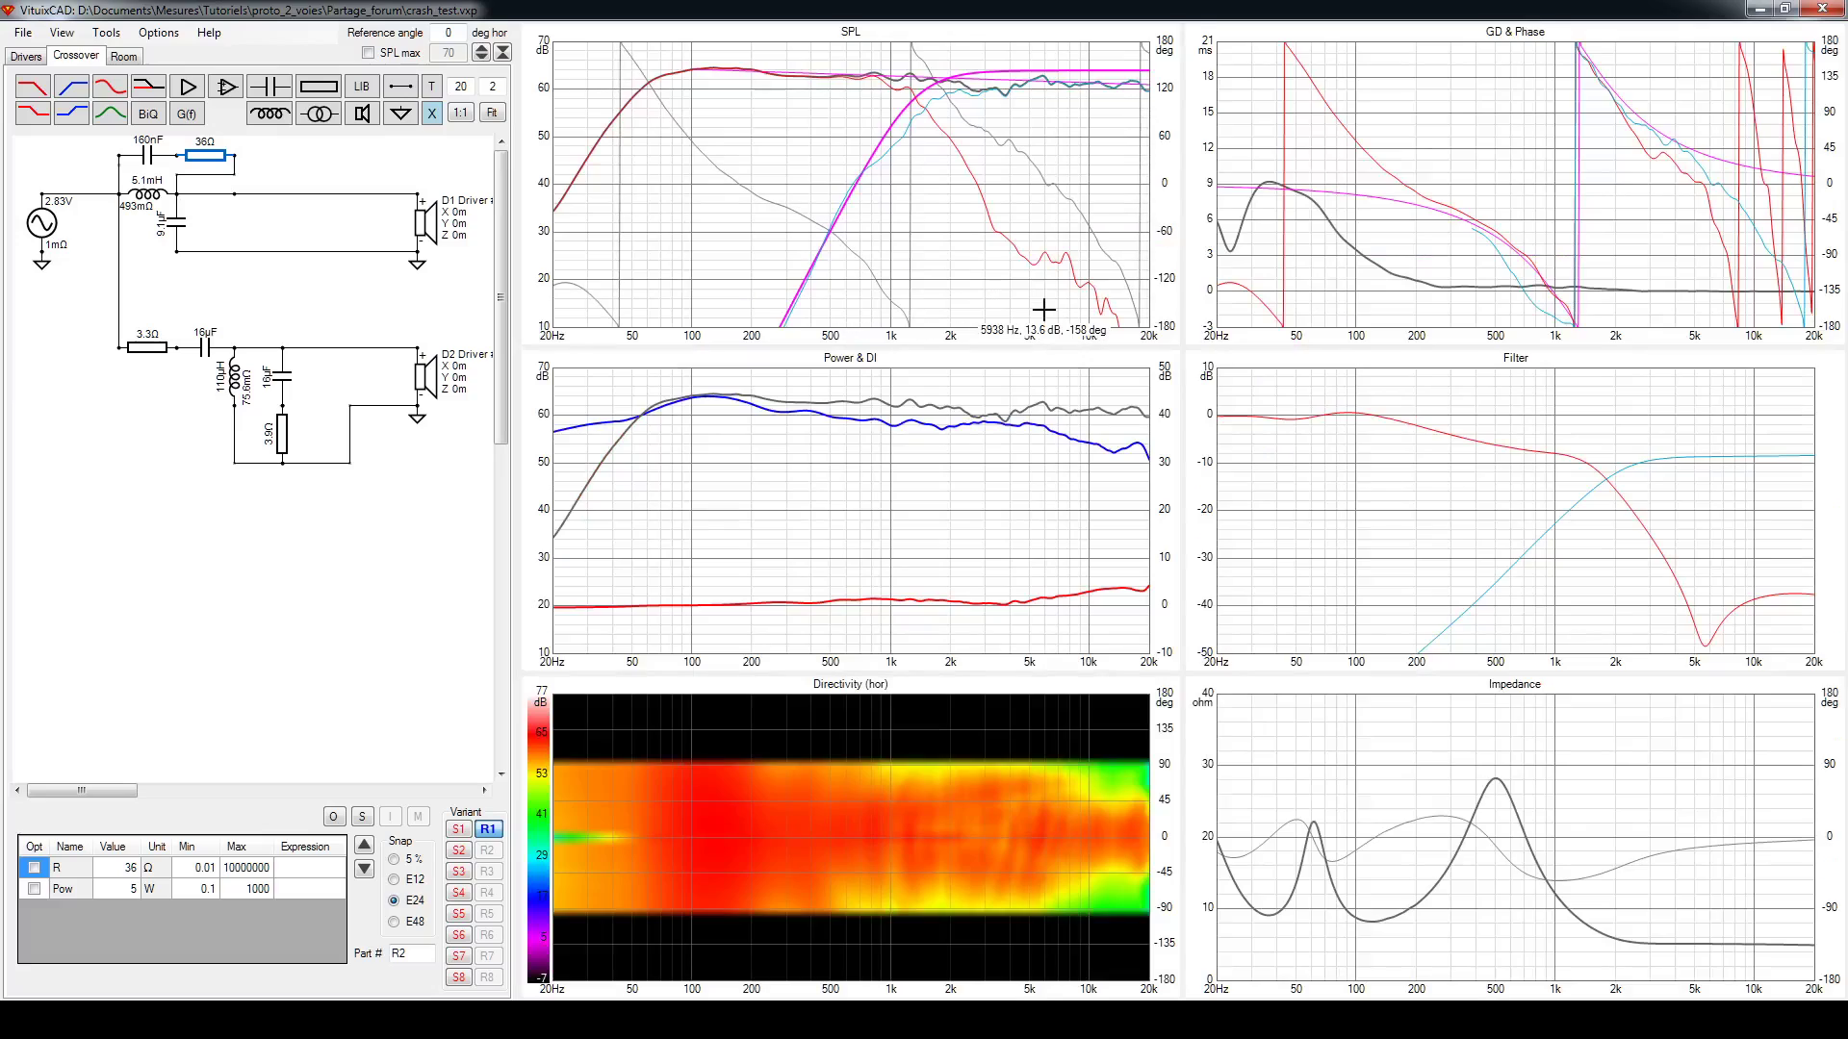
{"action": "double_click", "coordinate": [1538, 717]}
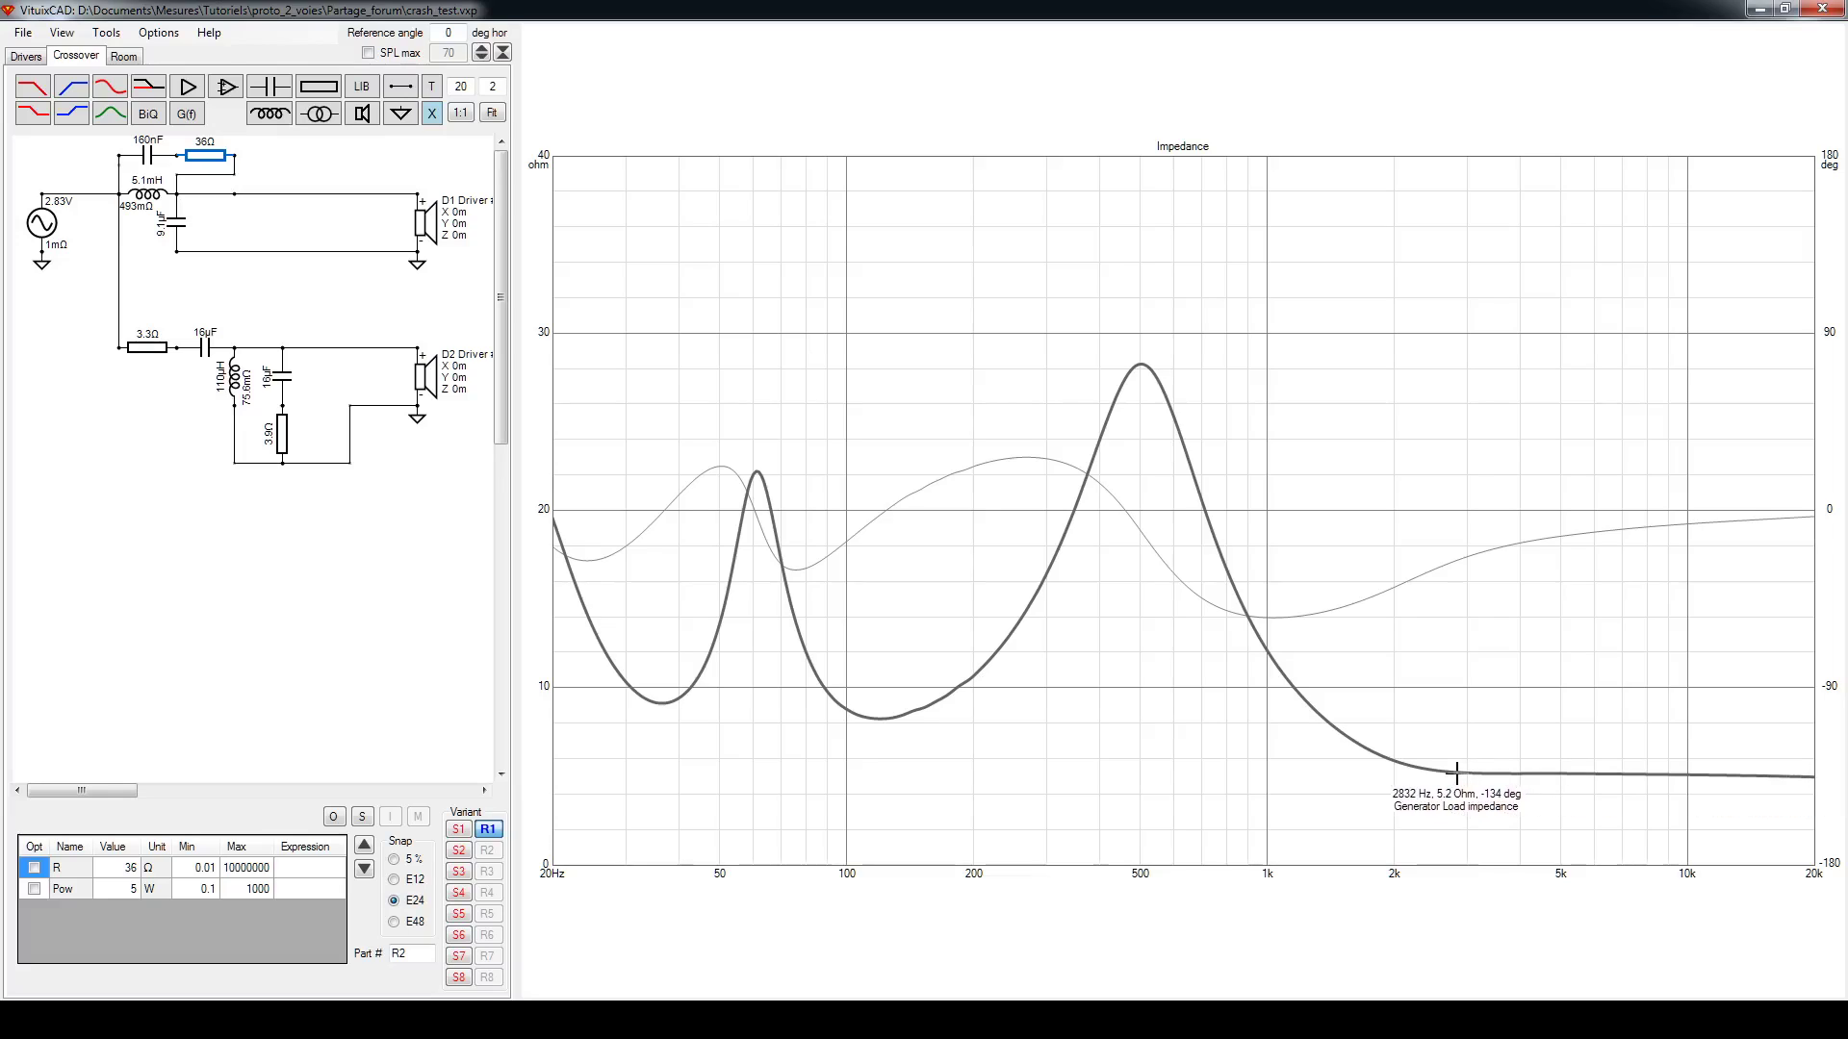
{"action": "double_click", "coordinate": [839, 265]}
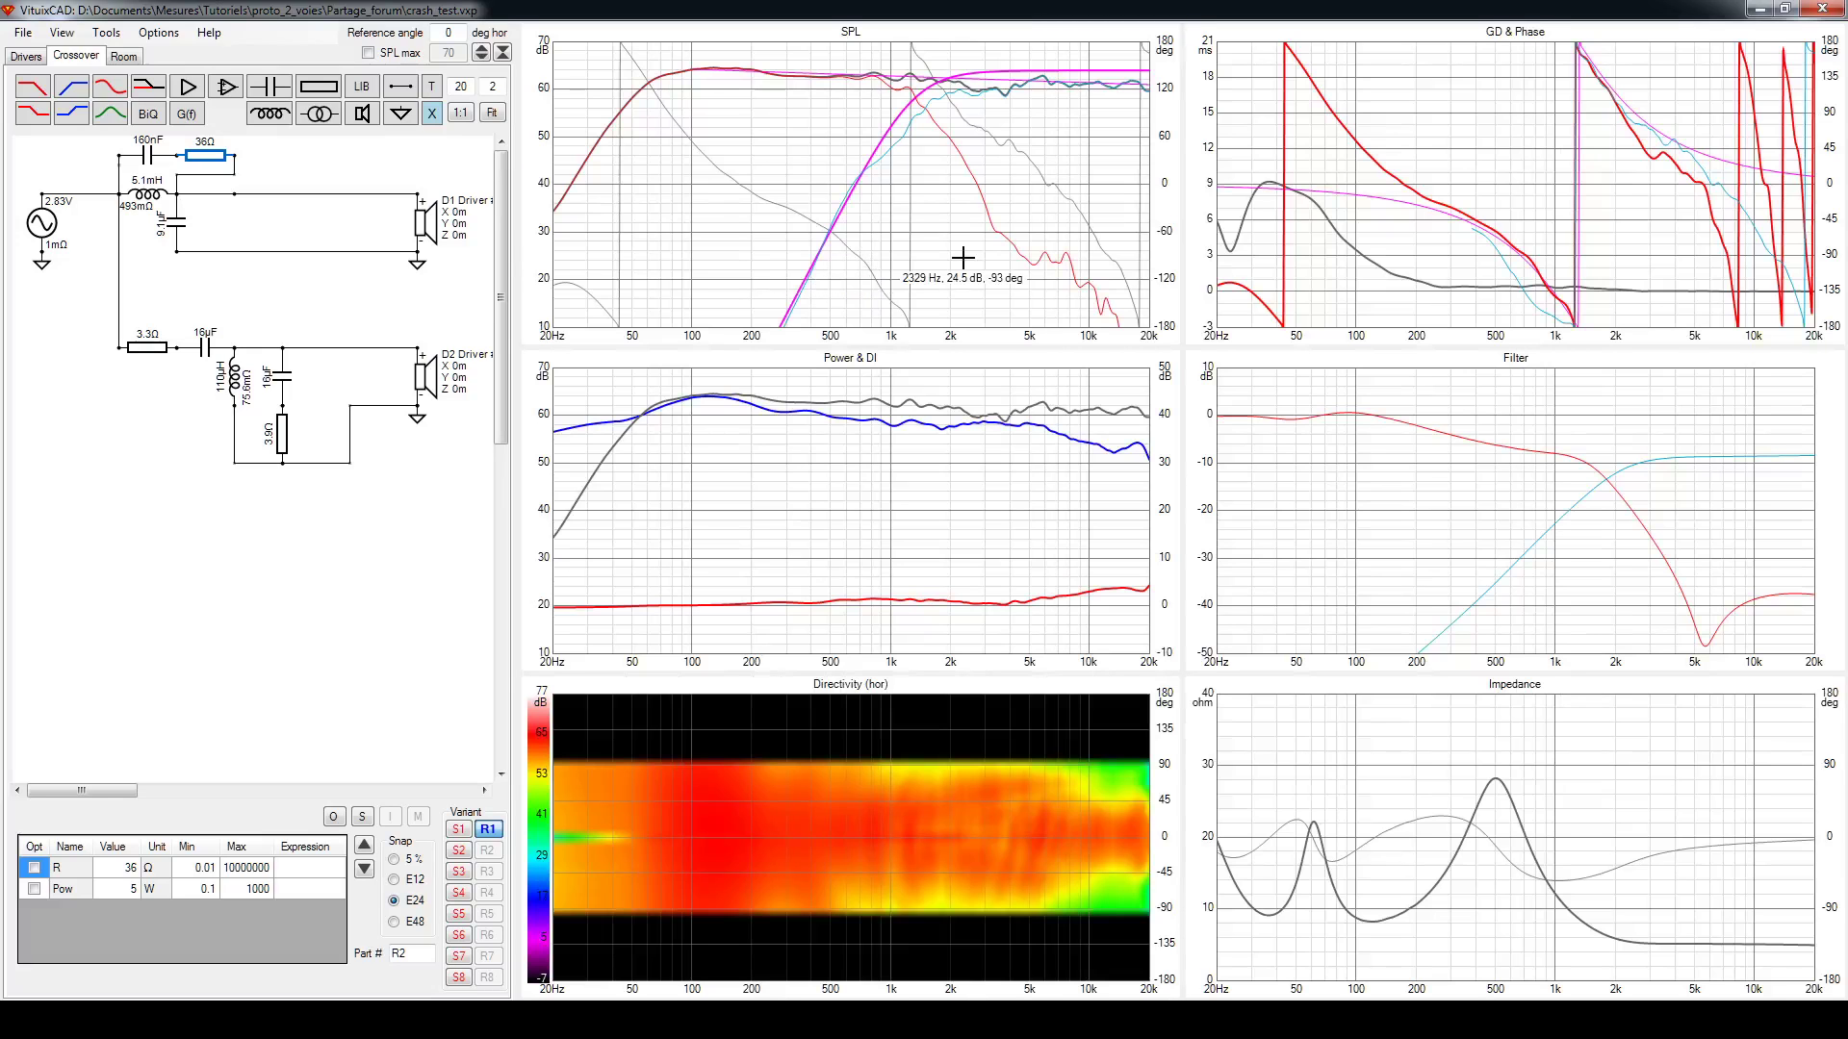
{"action": "double_click", "coordinate": [1494, 122]}
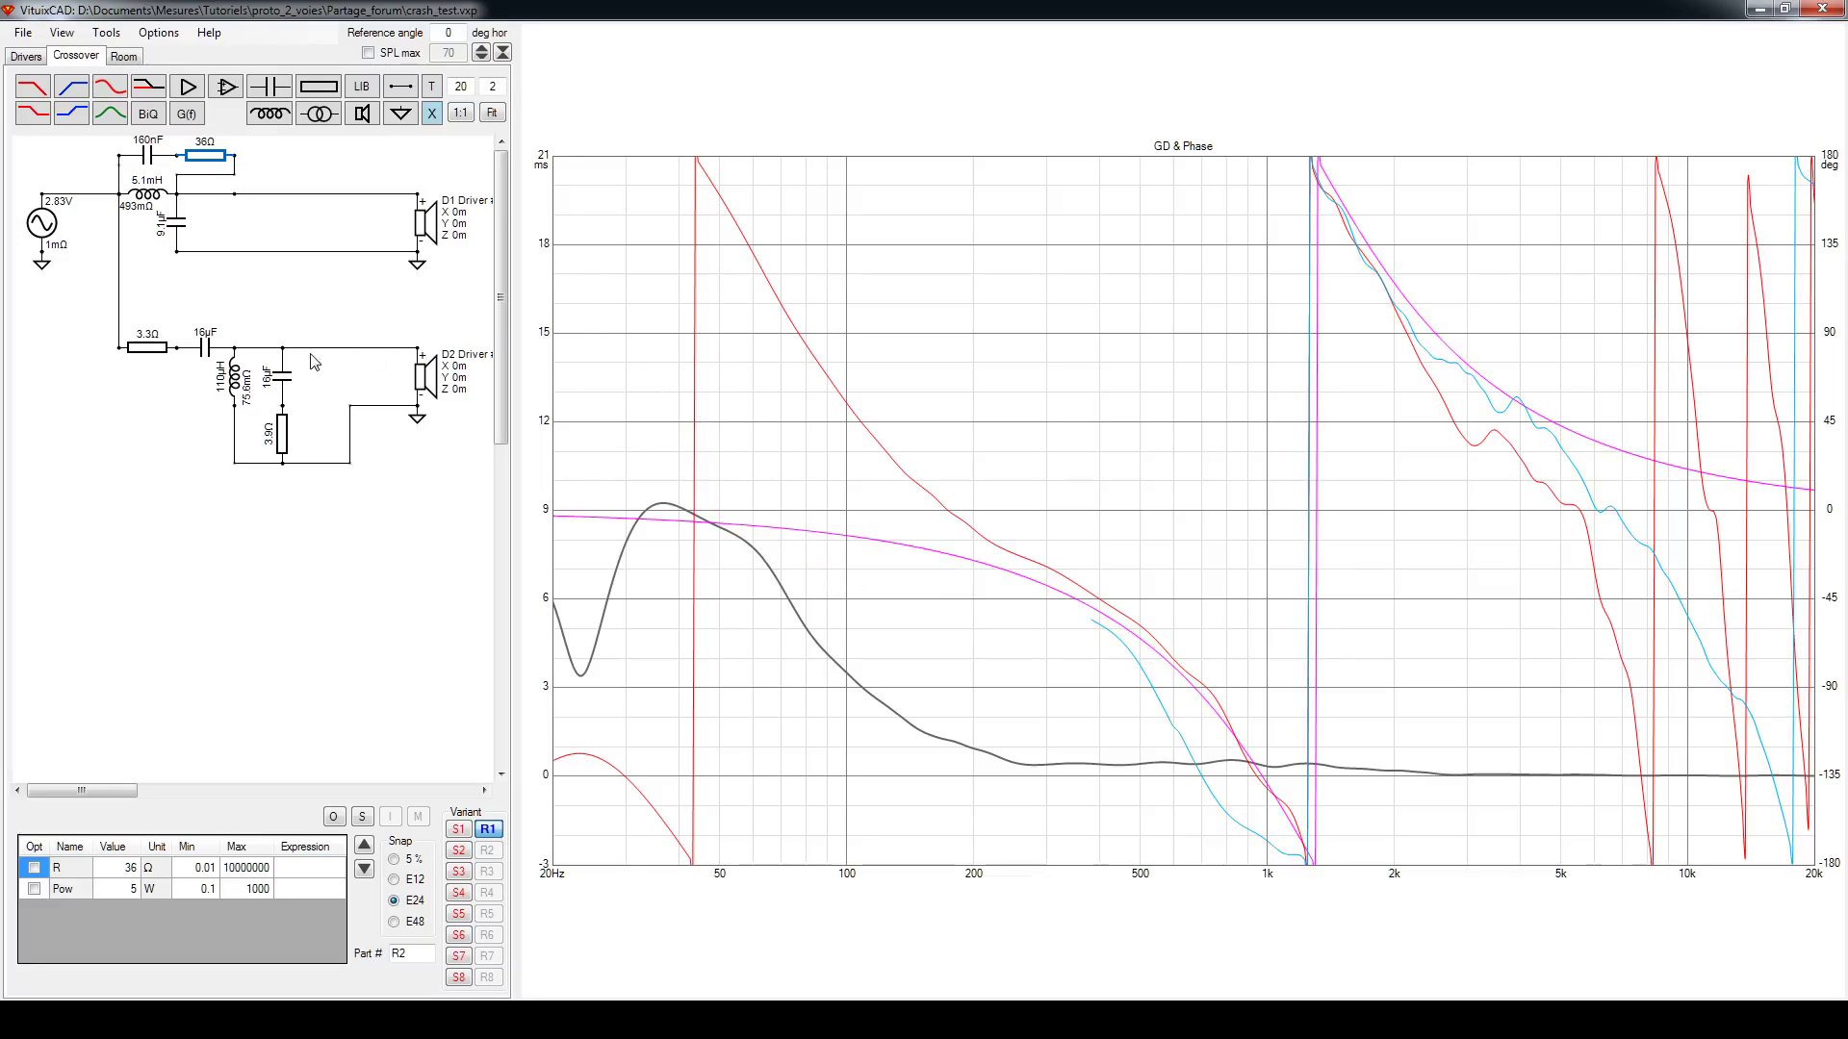
{"action": "double_click", "coordinate": [916, 325]}
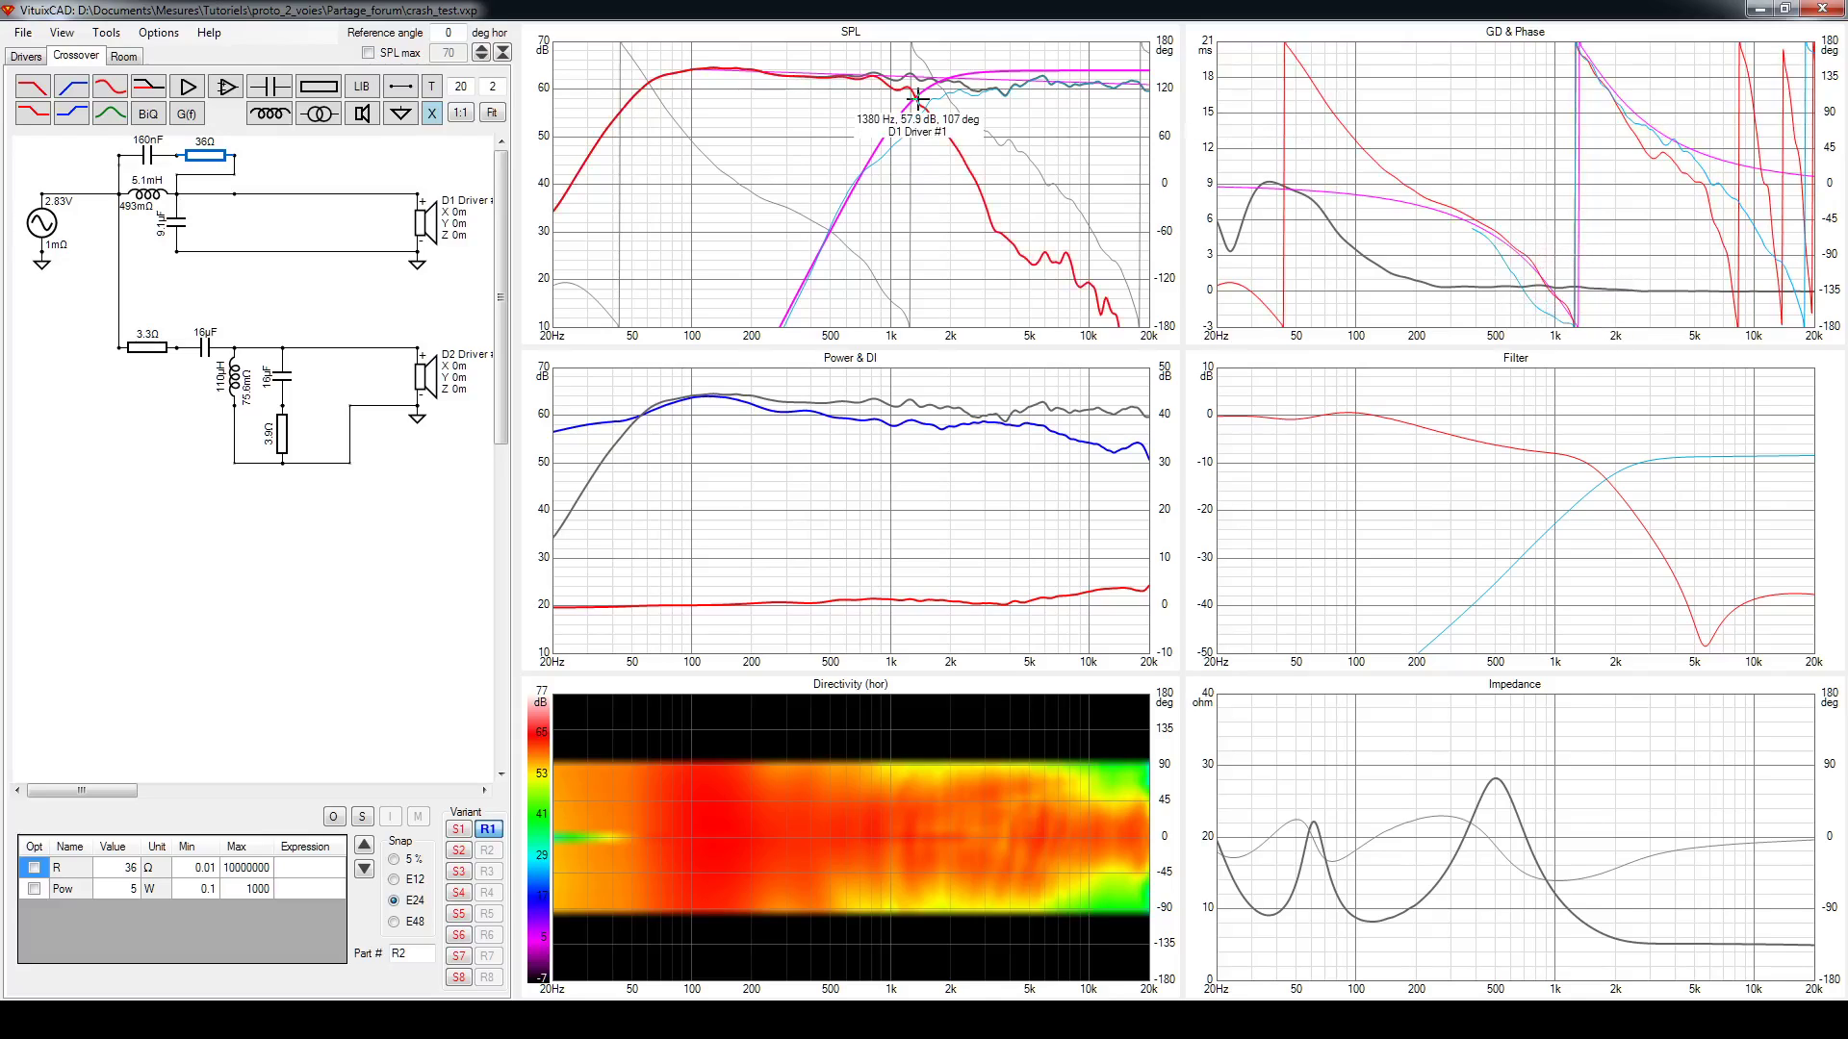
{"action": "right_click", "coordinate": [425, 376]}
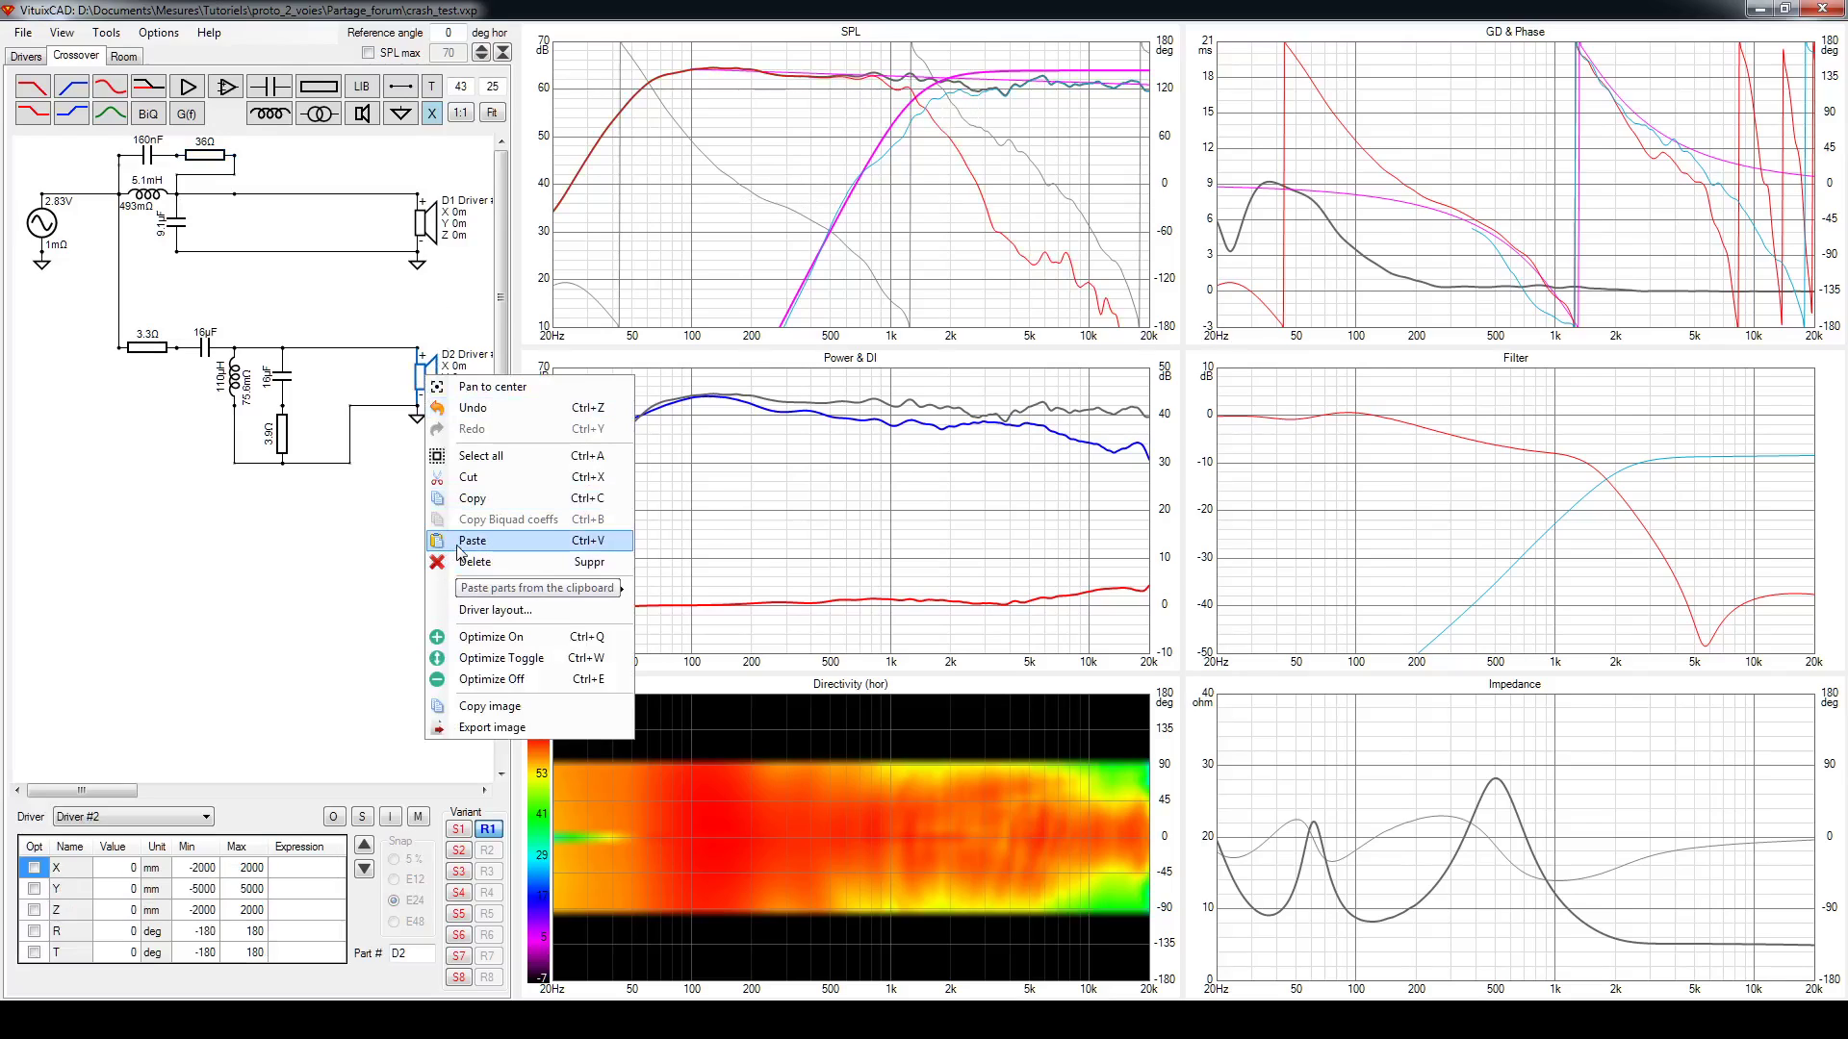
{"action": "mouse_move", "coordinate": [449, 591]}
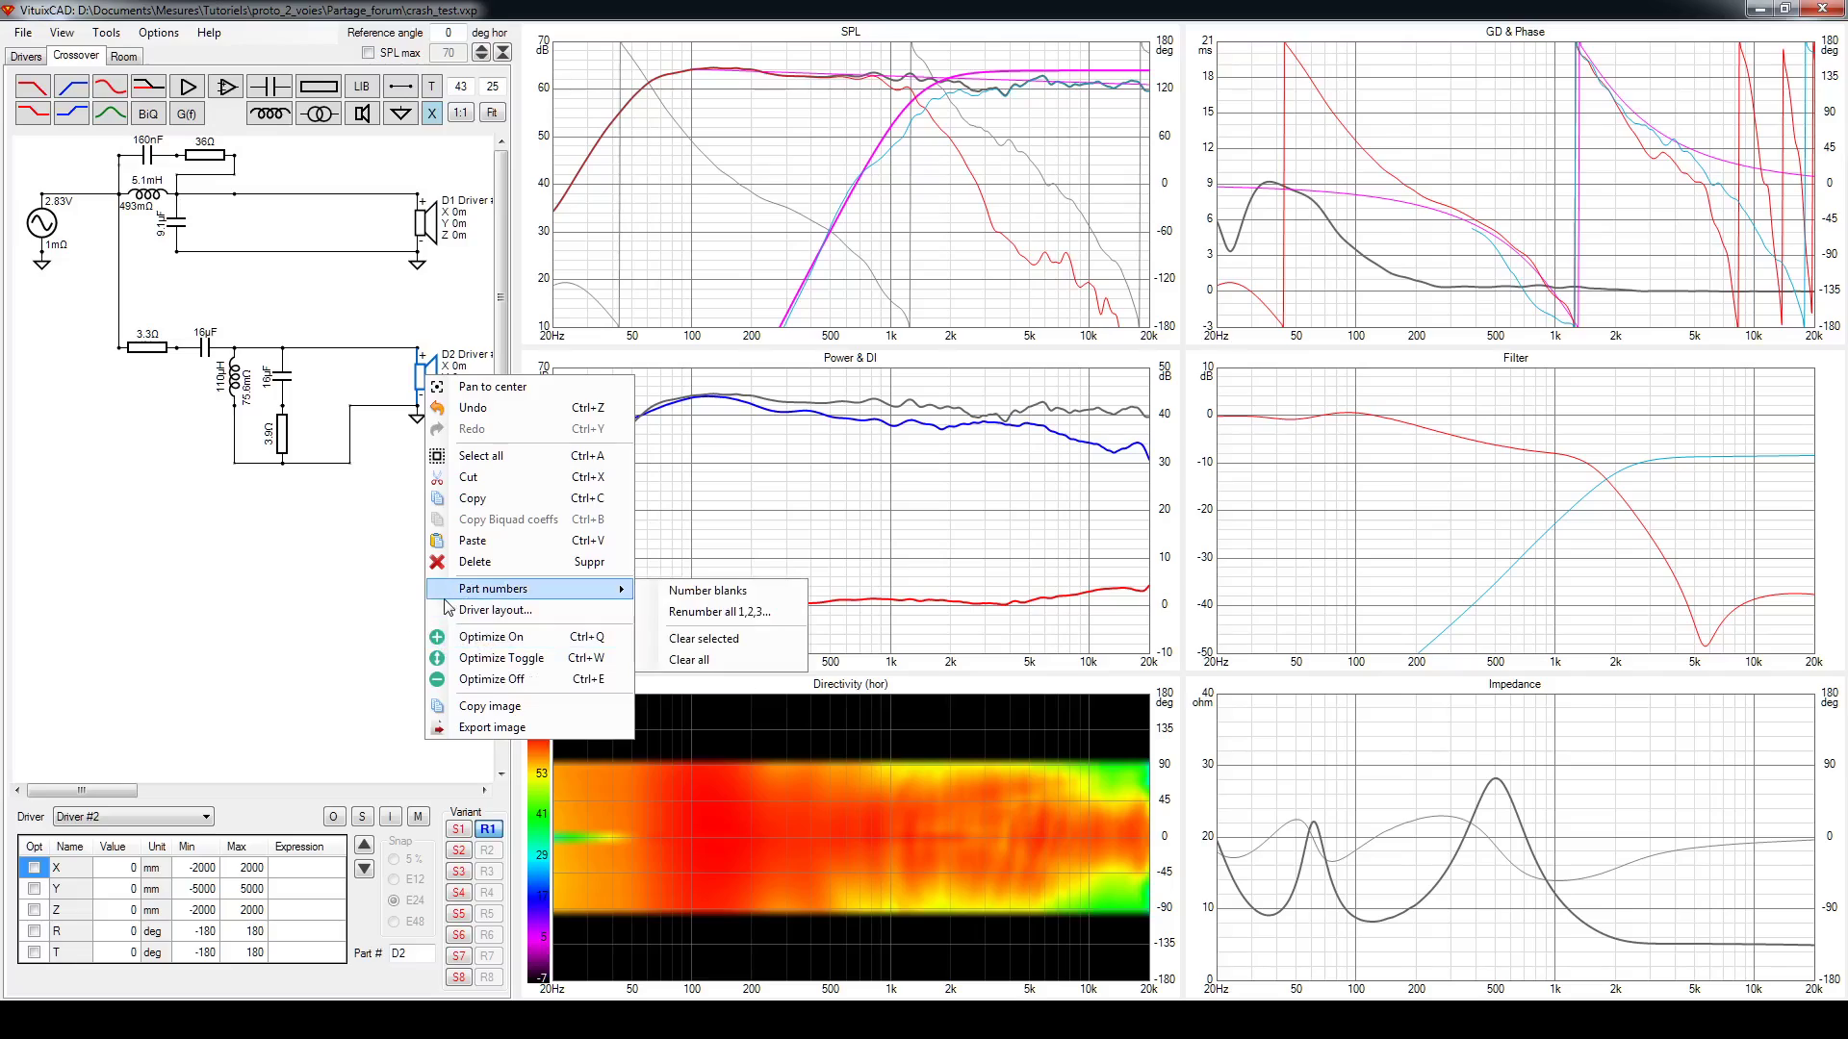
{"action": "left_click", "coordinate": [378, 534]}
{"action": "right_click", "coordinate": [430, 384]}
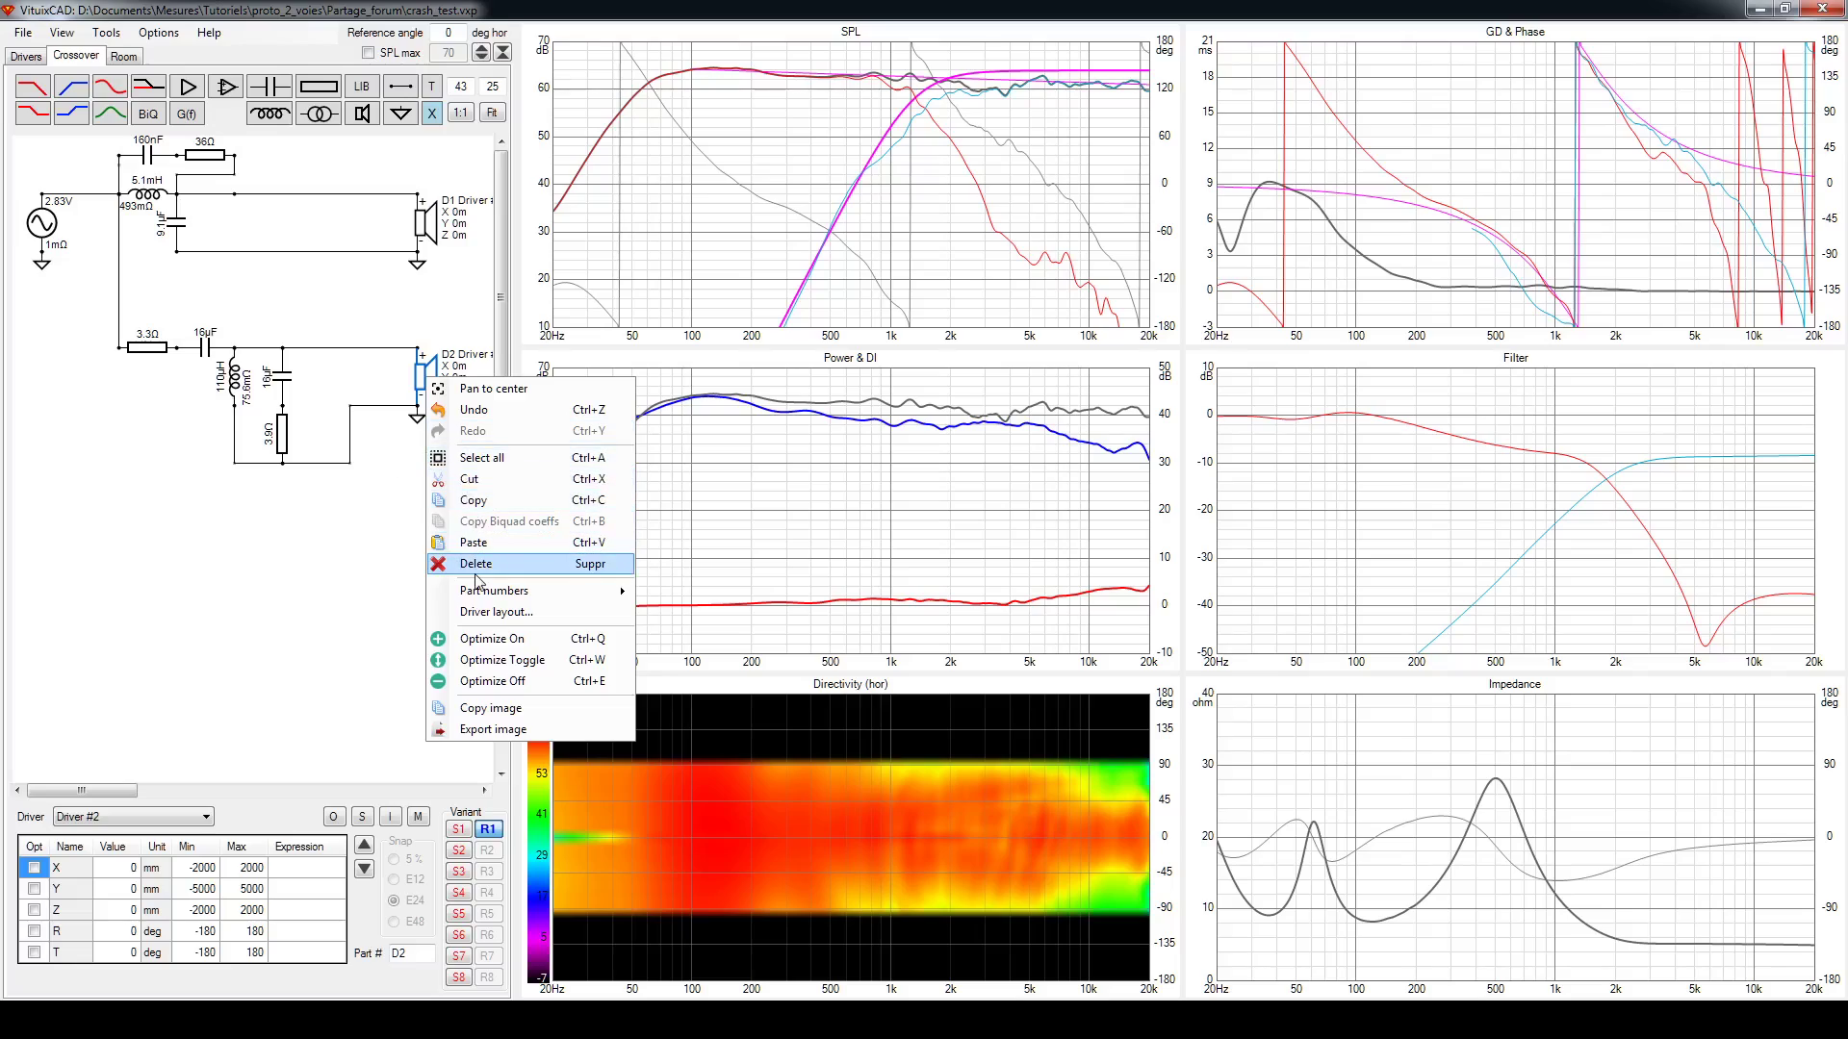
{"action": "mouse_move", "coordinate": [472, 585]}
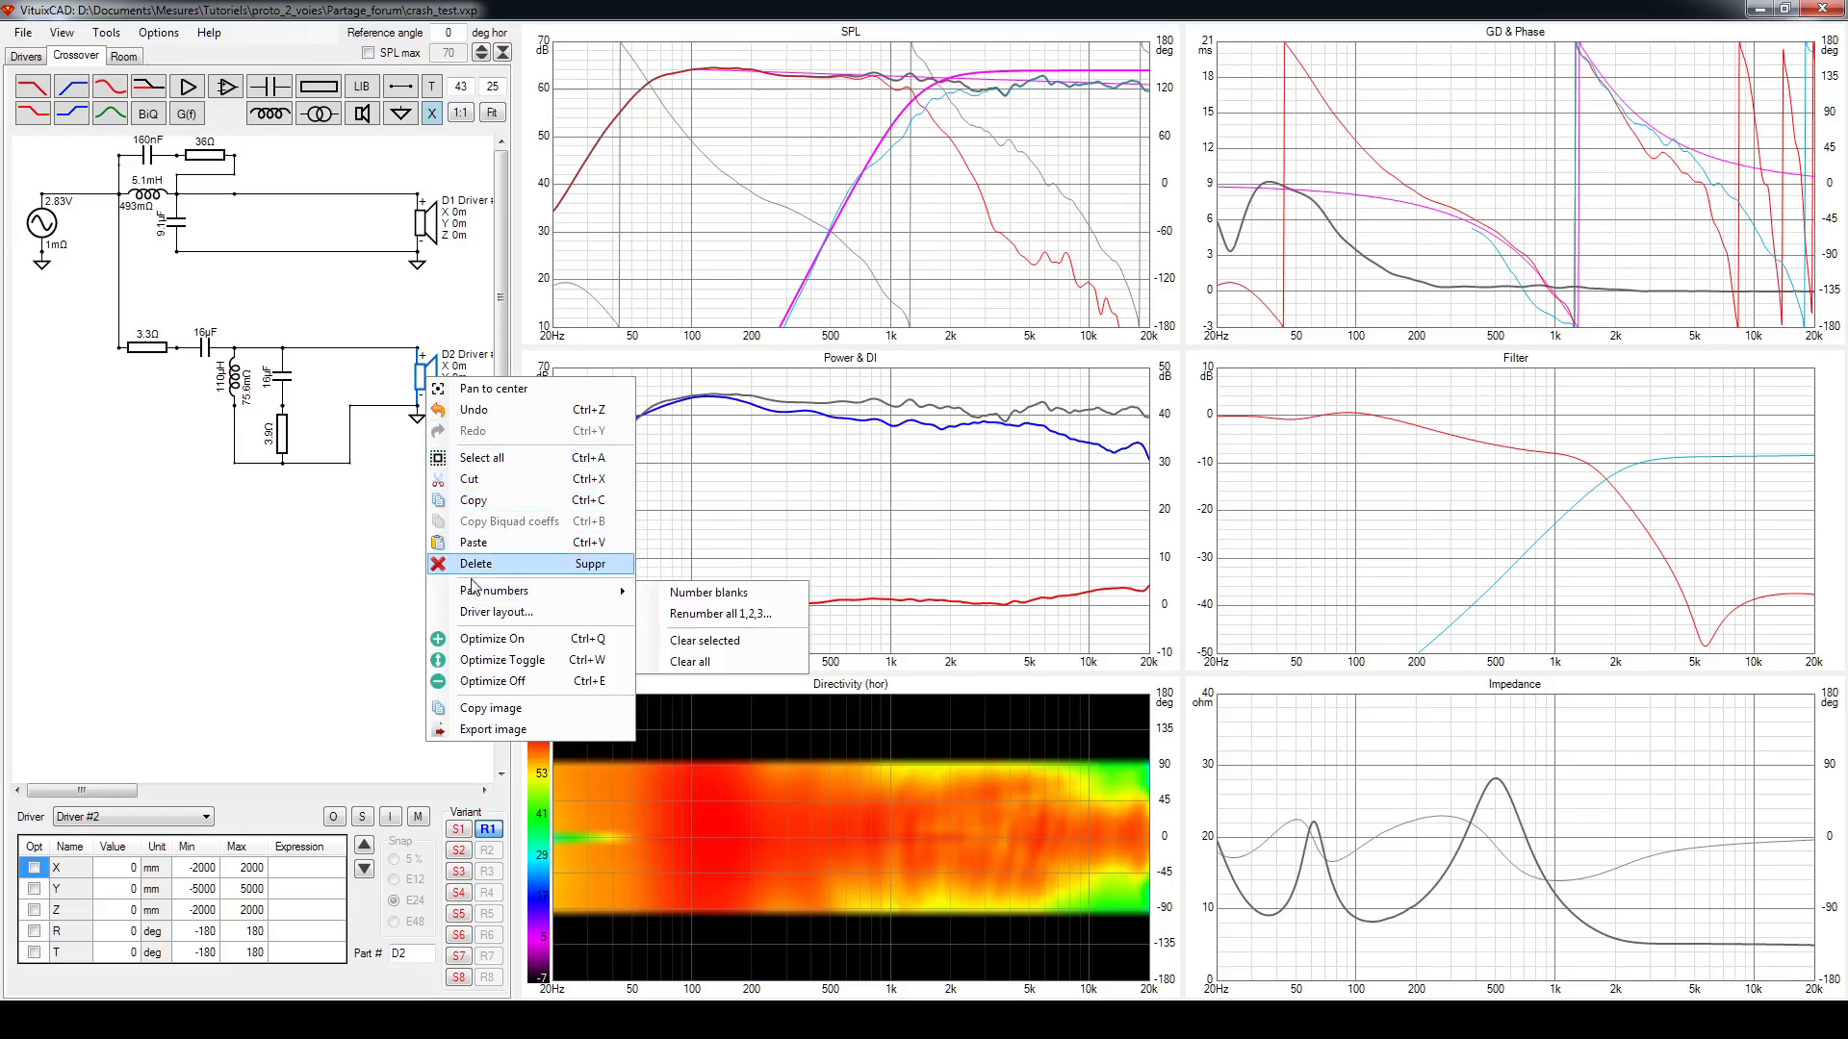
{"action": "left_click", "coordinate": [387, 575]}
Invert driver D2's polarity to check the summed response around the crossover, and restore its original polarity
{"action": "left_click", "coordinate": [425, 389]}
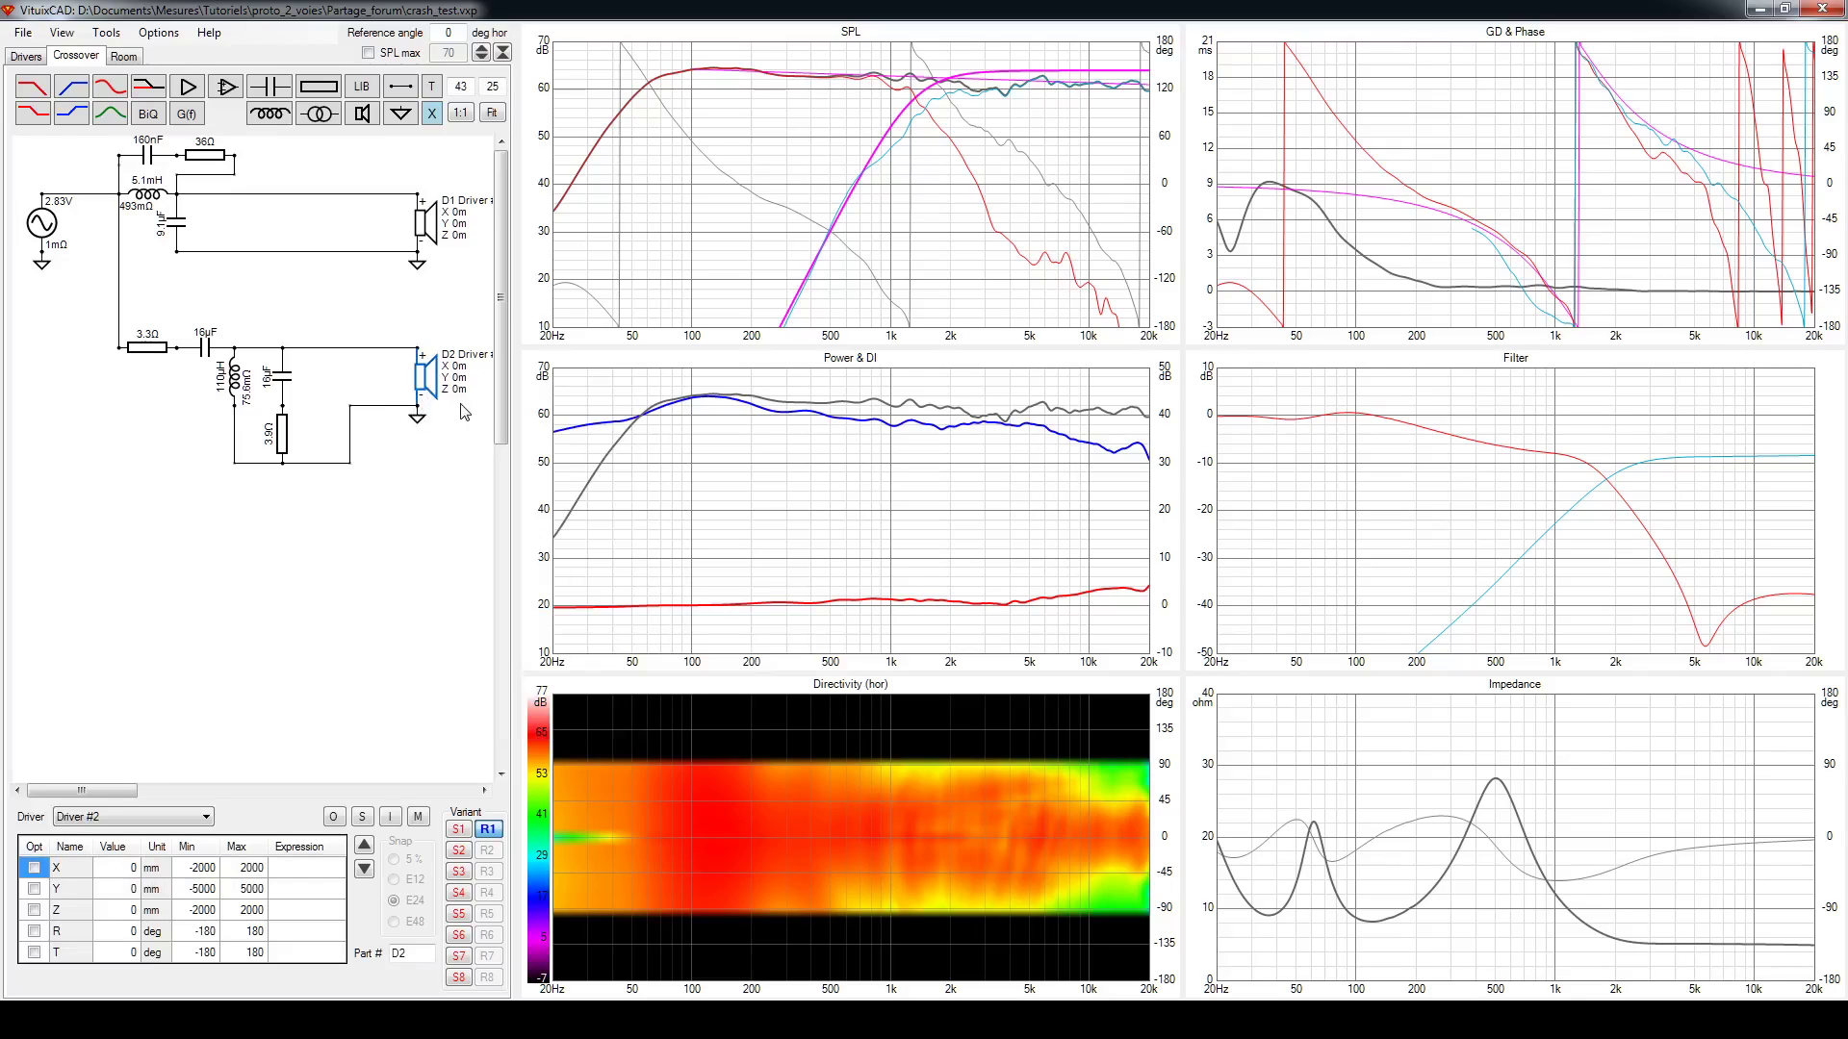
{"action": "key", "text": "i"}
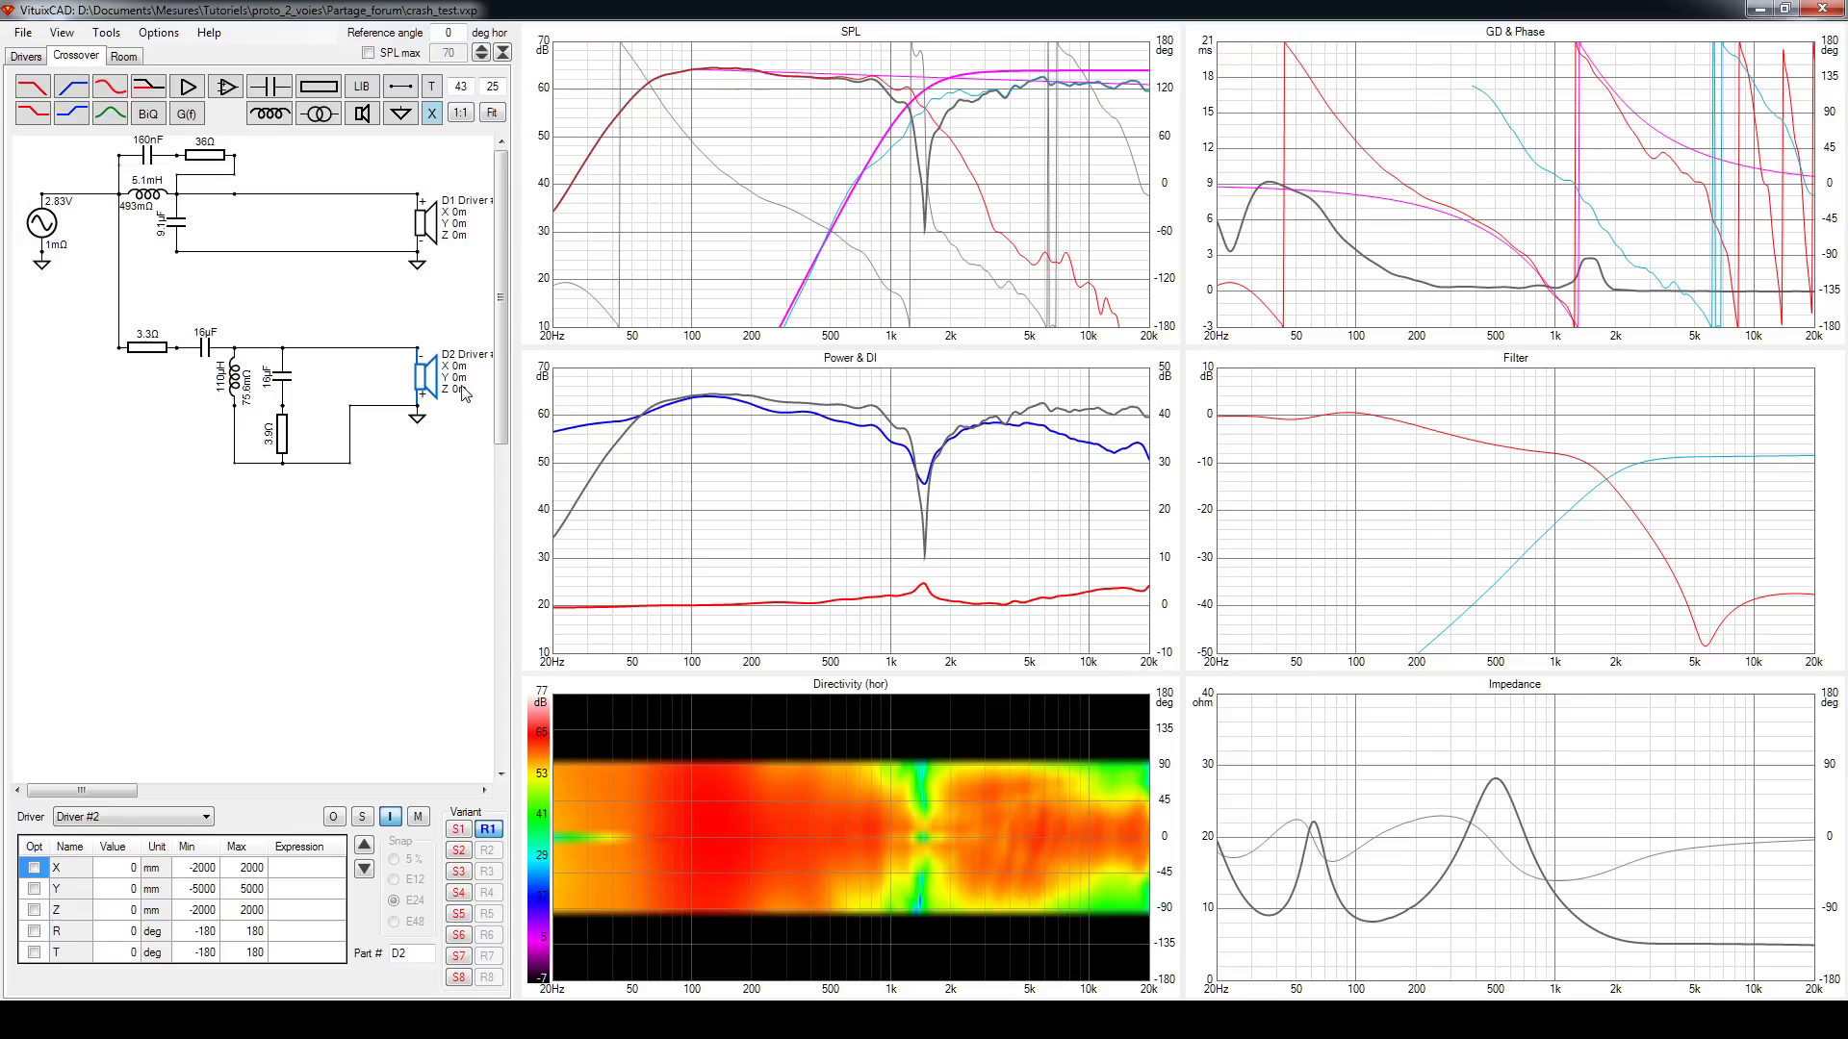
{"action": "key", "text": "i"}
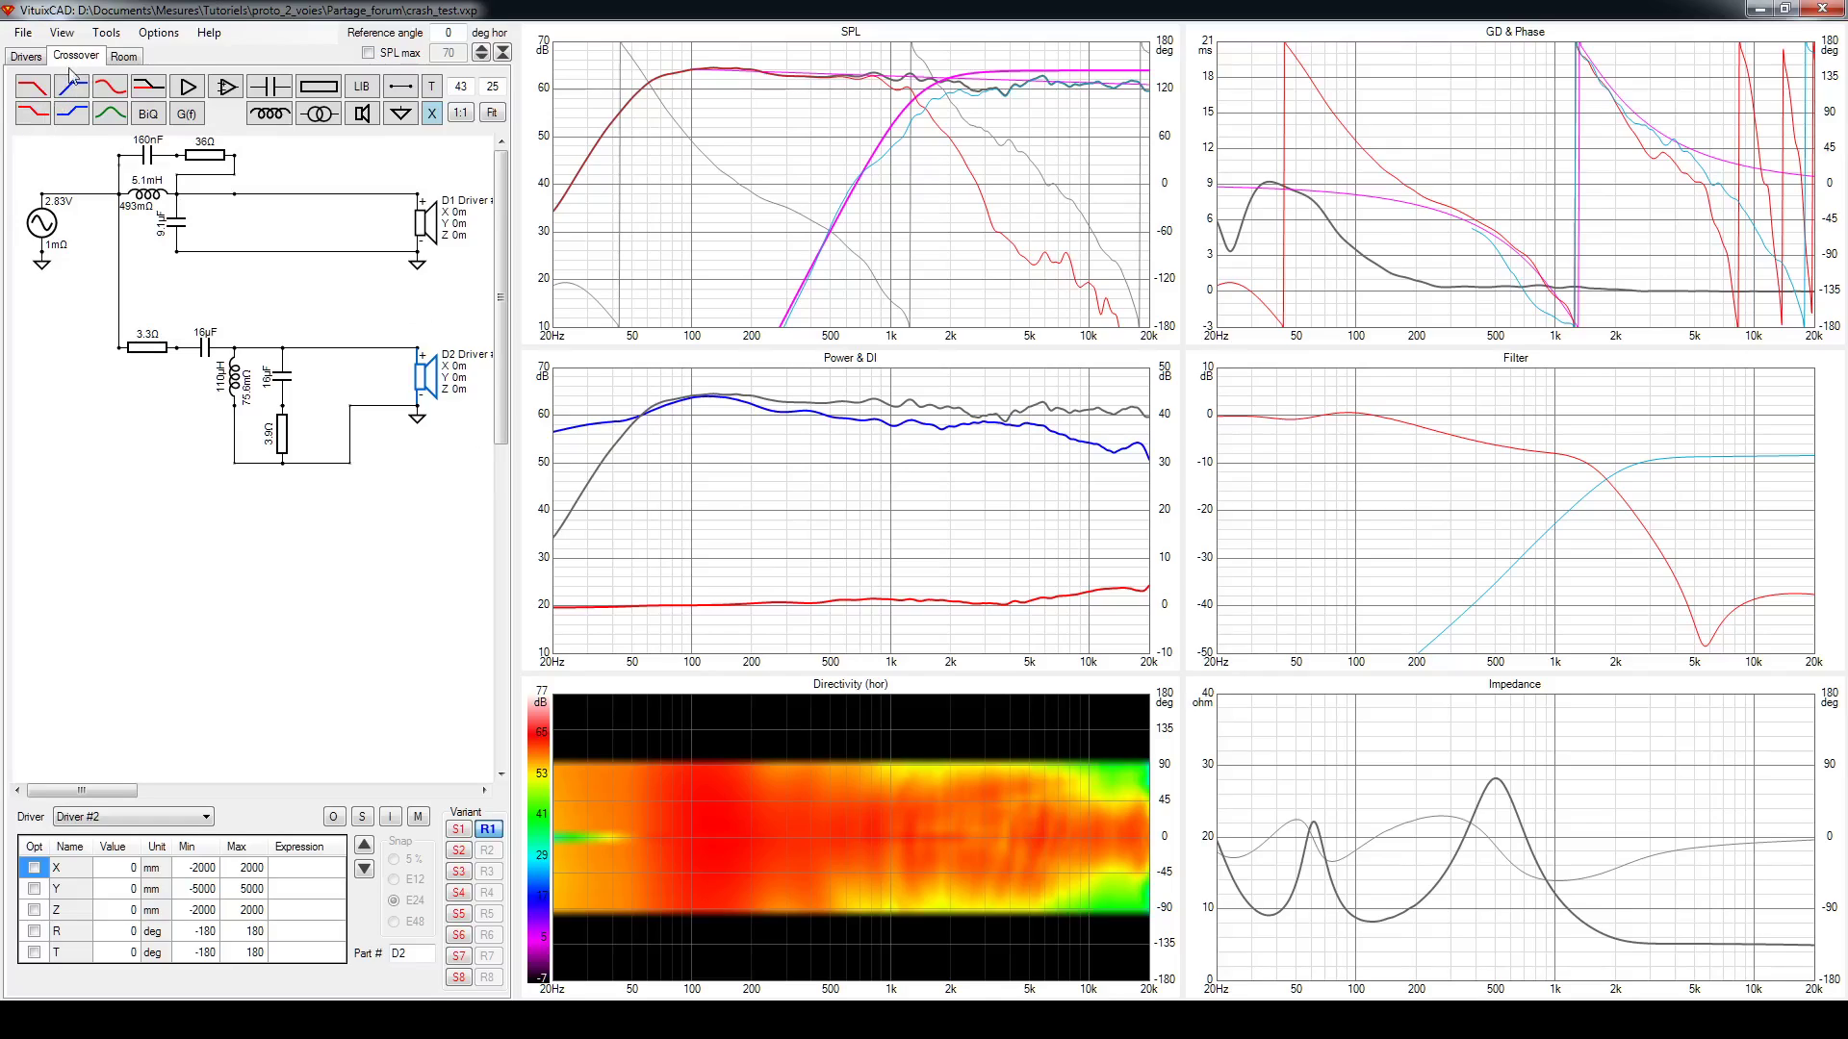
Open the Power dissipation window for the crossover components and maximize it
{"action": "left_click", "coordinate": [63, 32]}
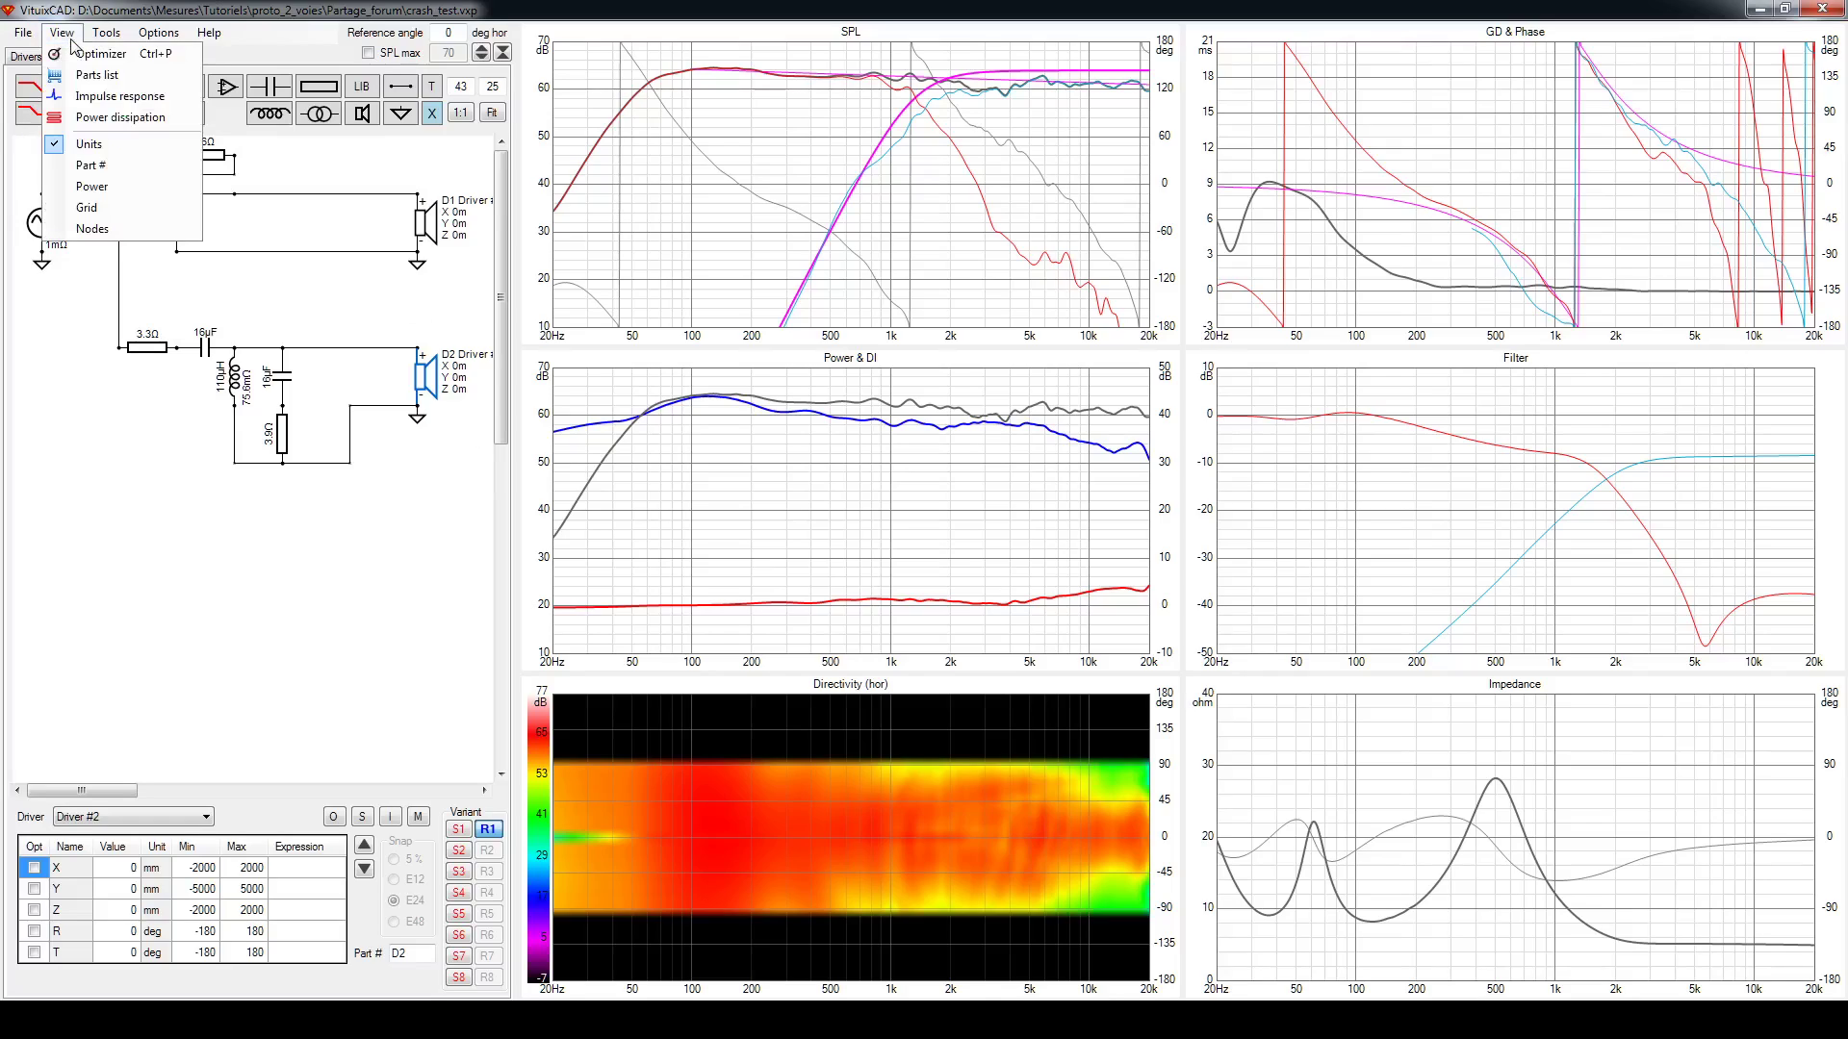
{"action": "left_click", "coordinate": [132, 118]}
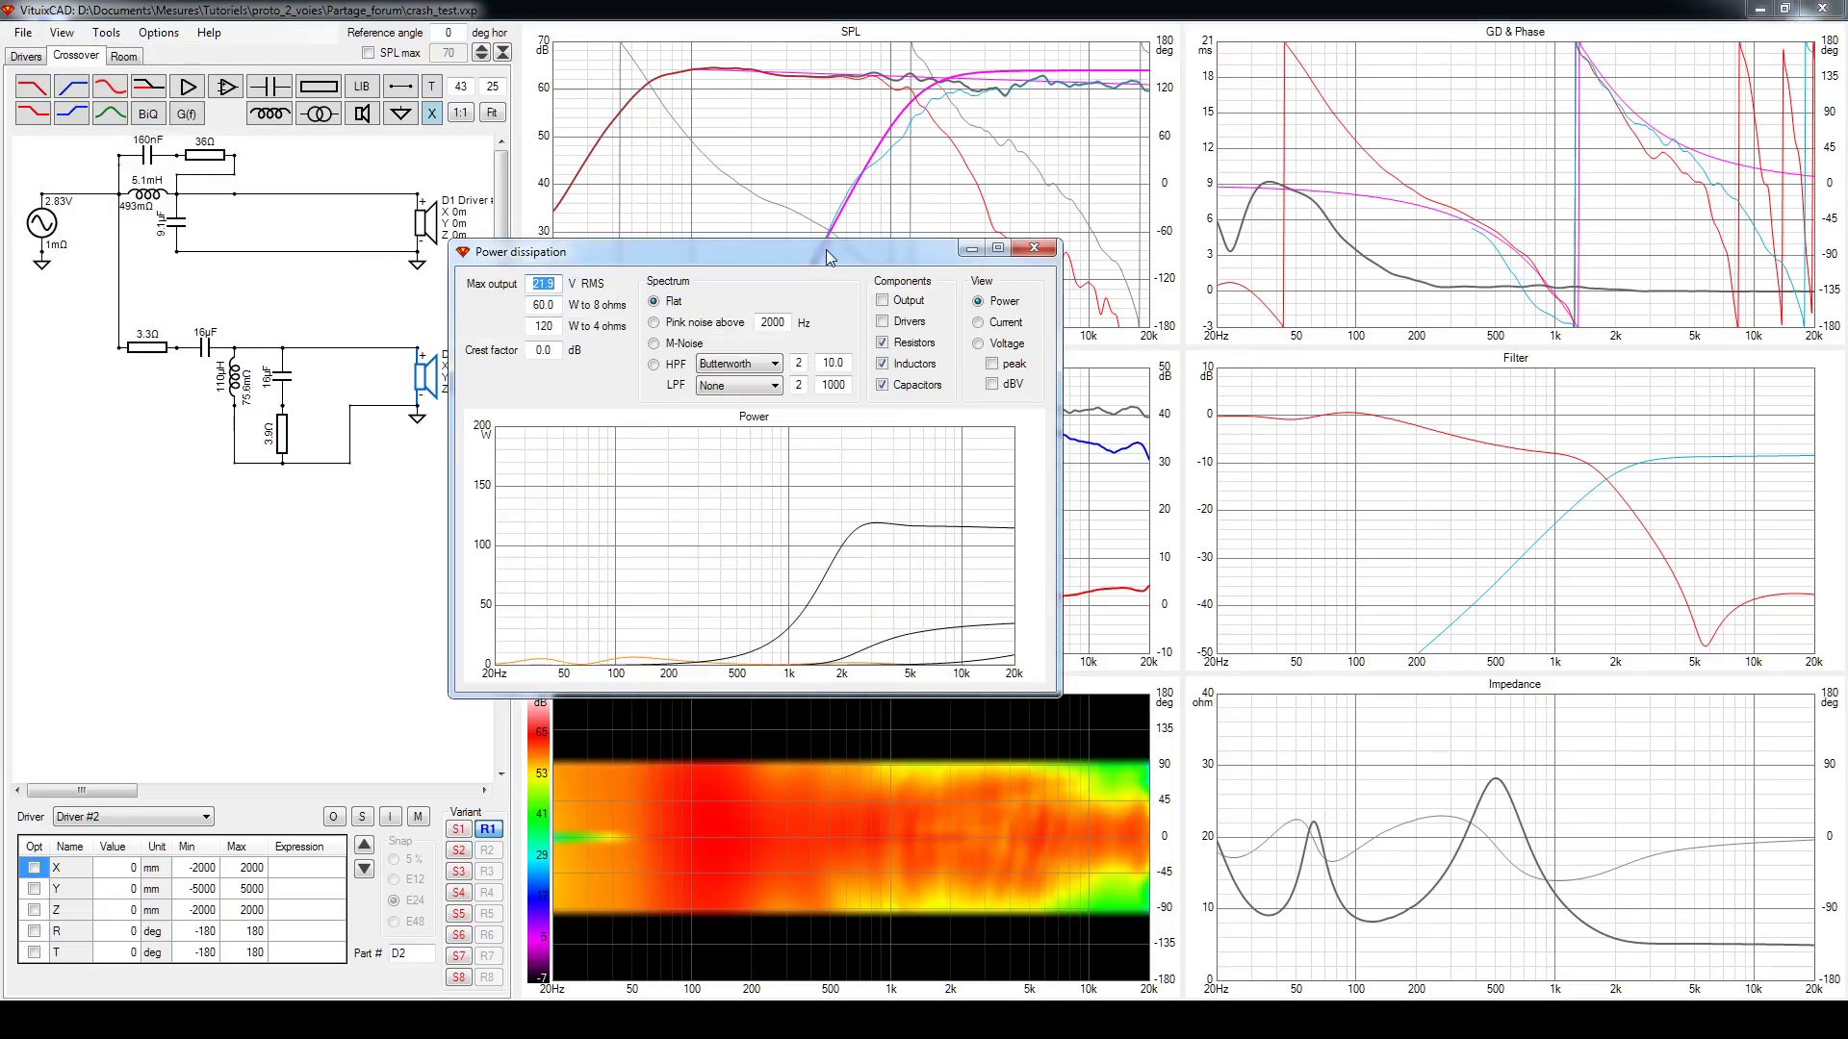
{"action": "left_click_drag", "start_coordinate": [825, 250], "coordinate": [1035, 175]}
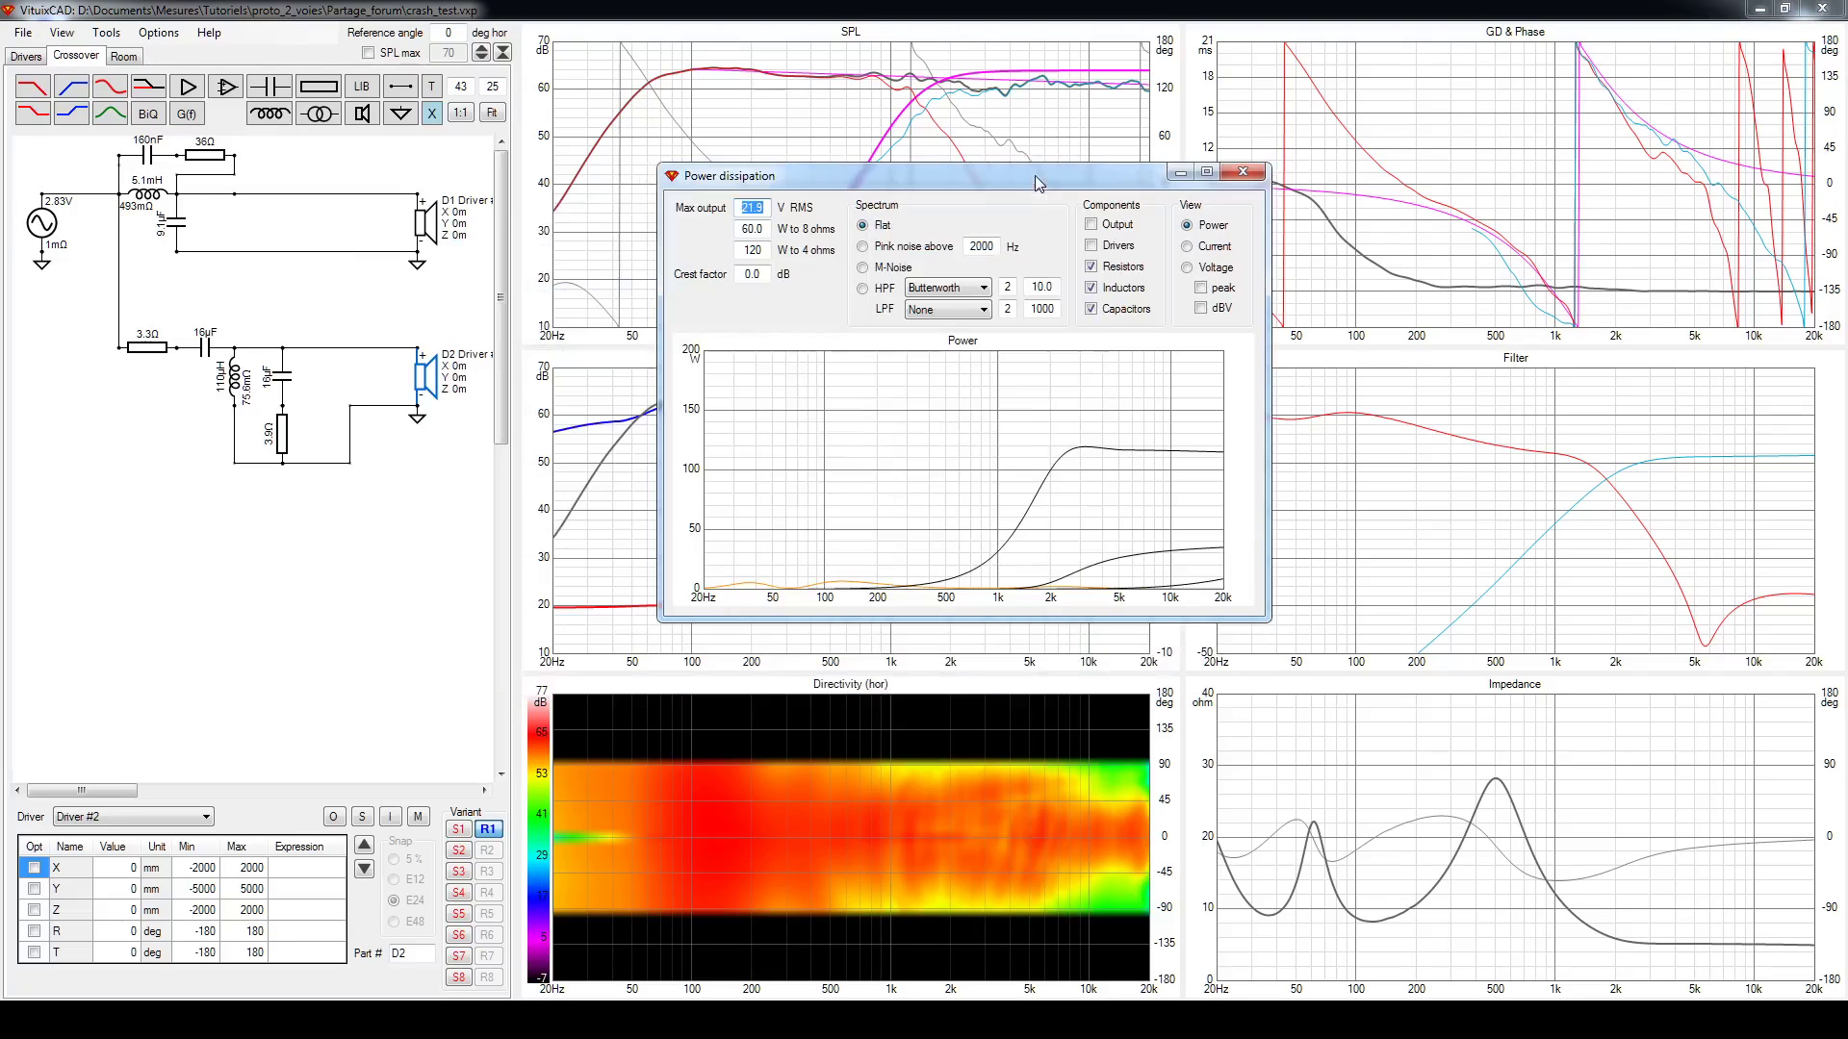
{"action": "left_click", "coordinate": [1207, 172]}
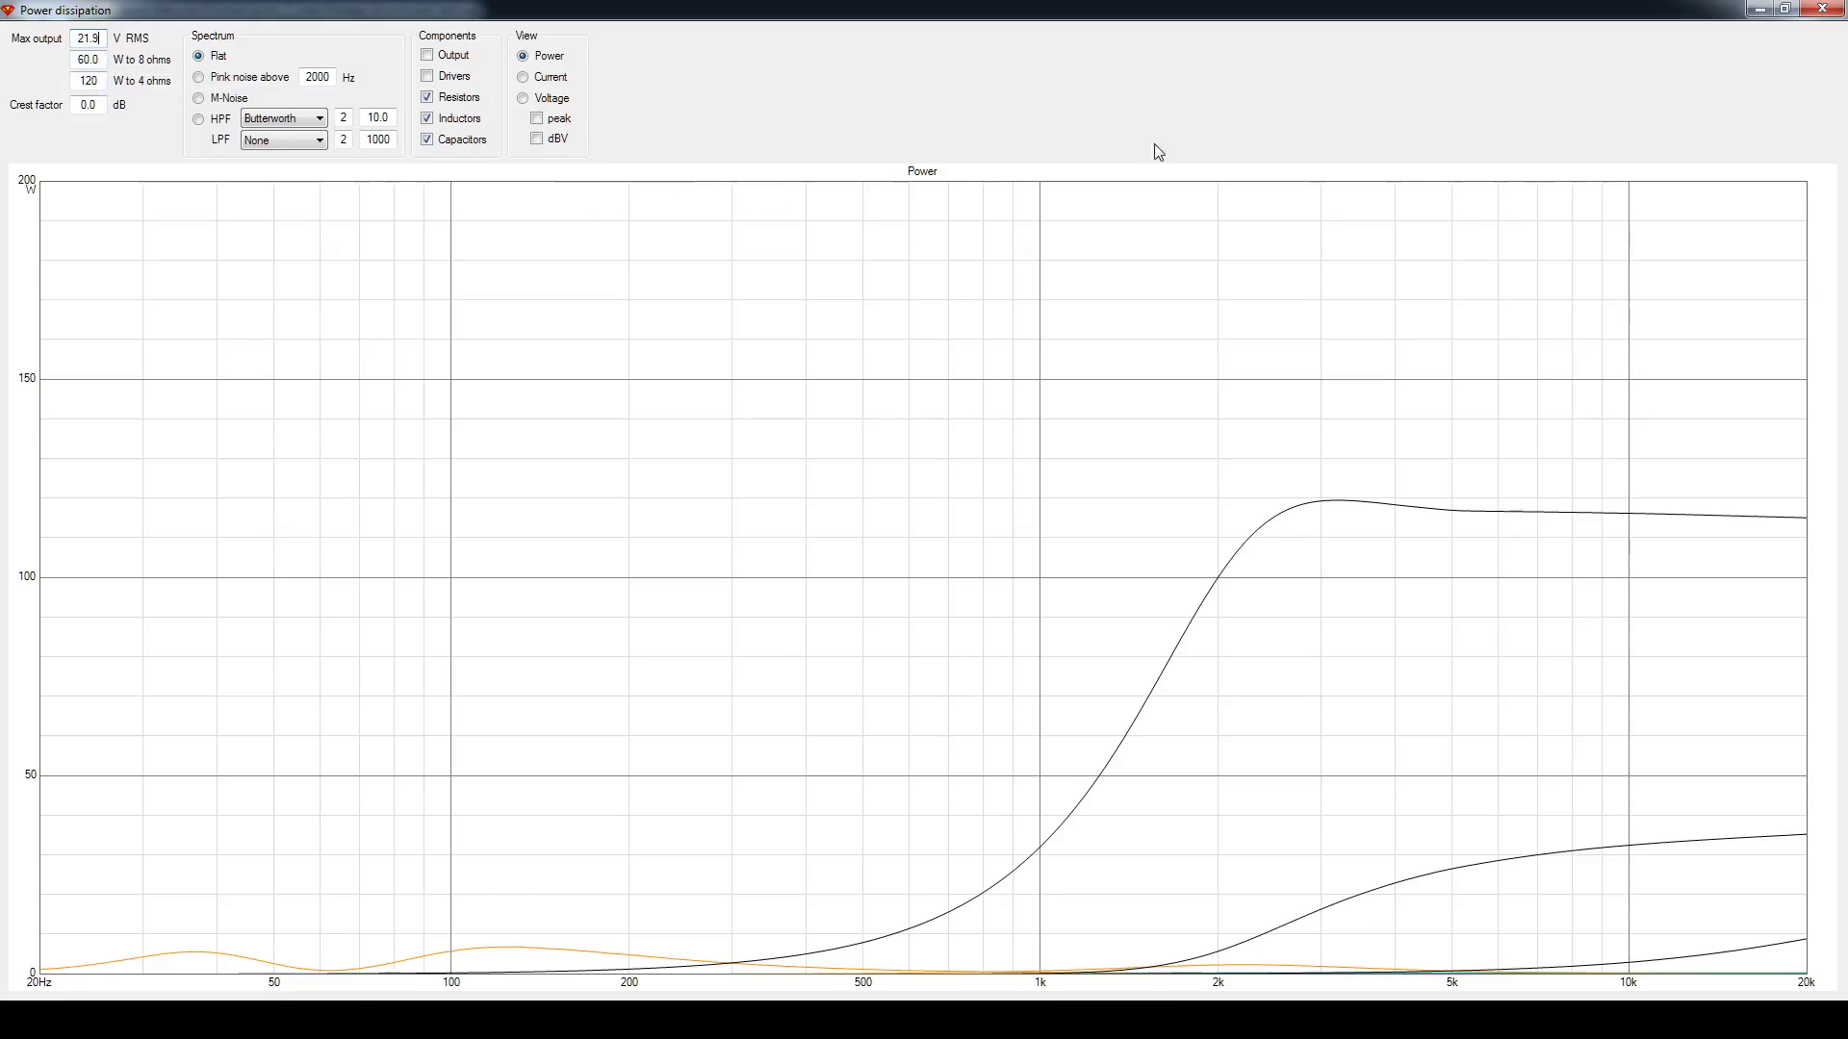
{"action": "left_click", "coordinate": [1759, 9]}
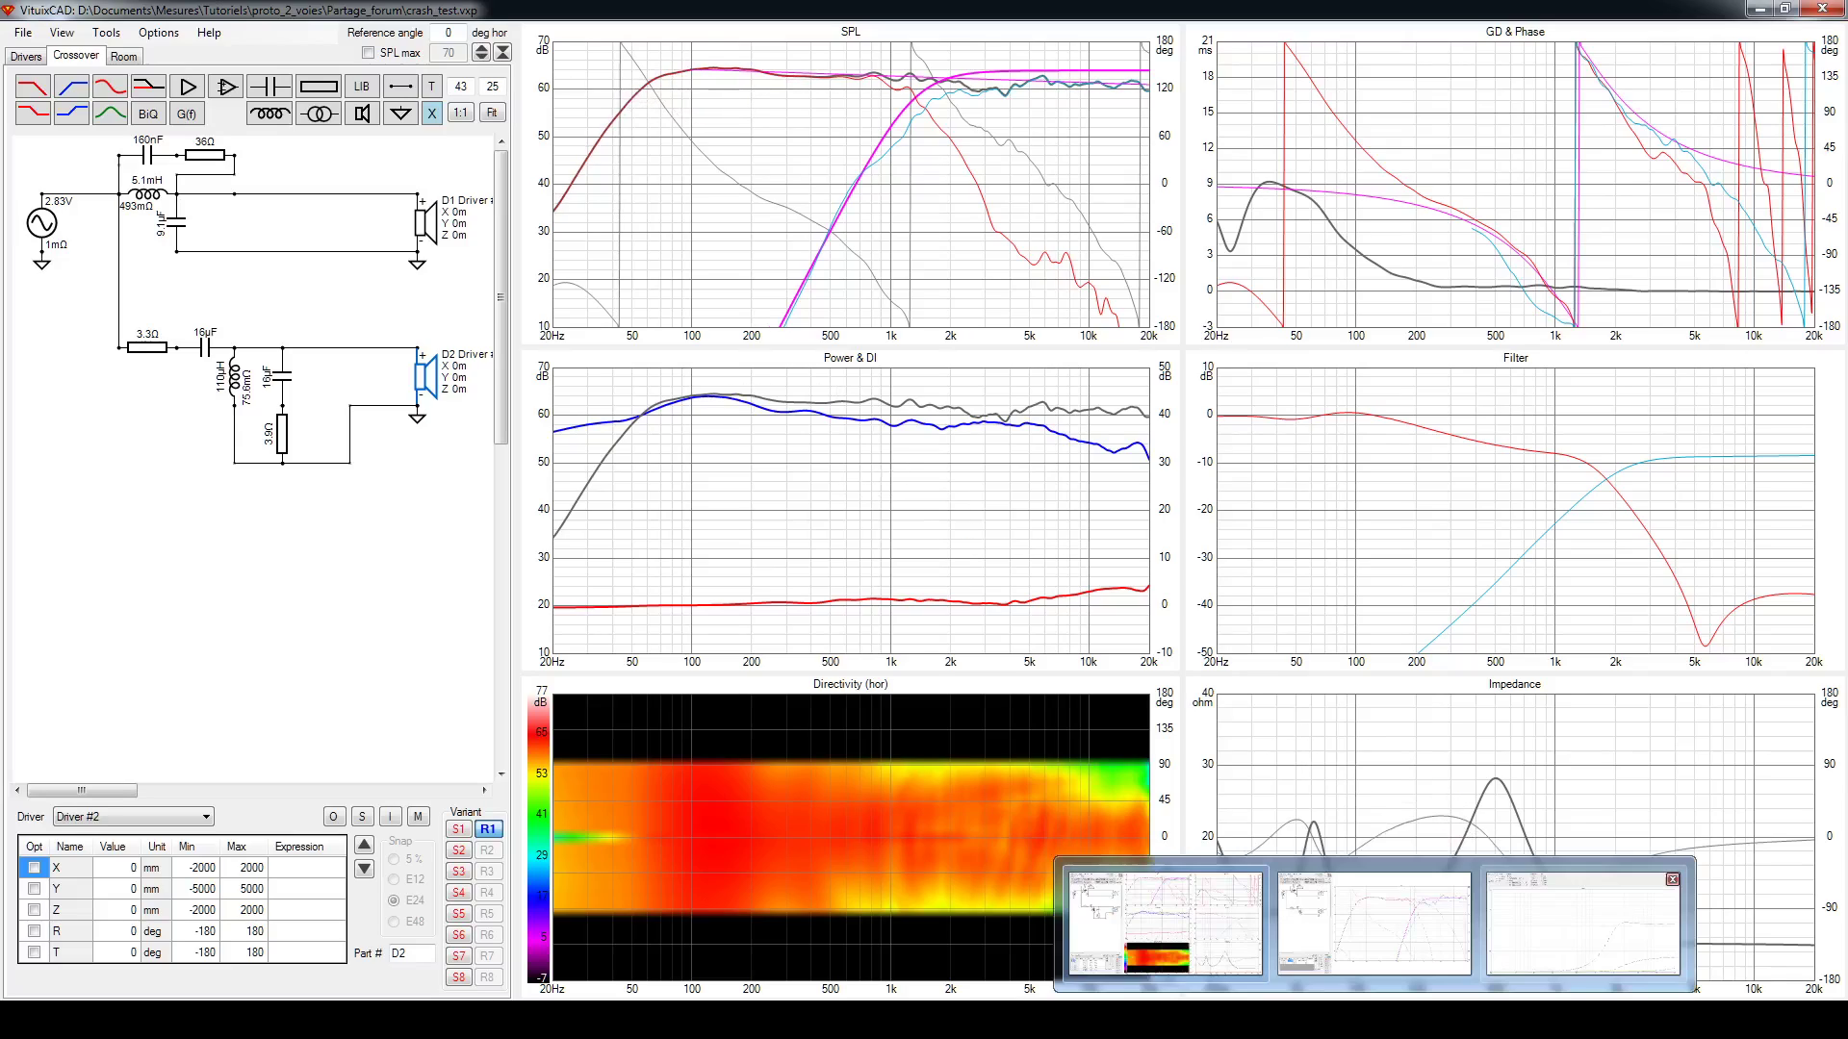
{"action": "left_click", "coordinate": [1150, 932]}
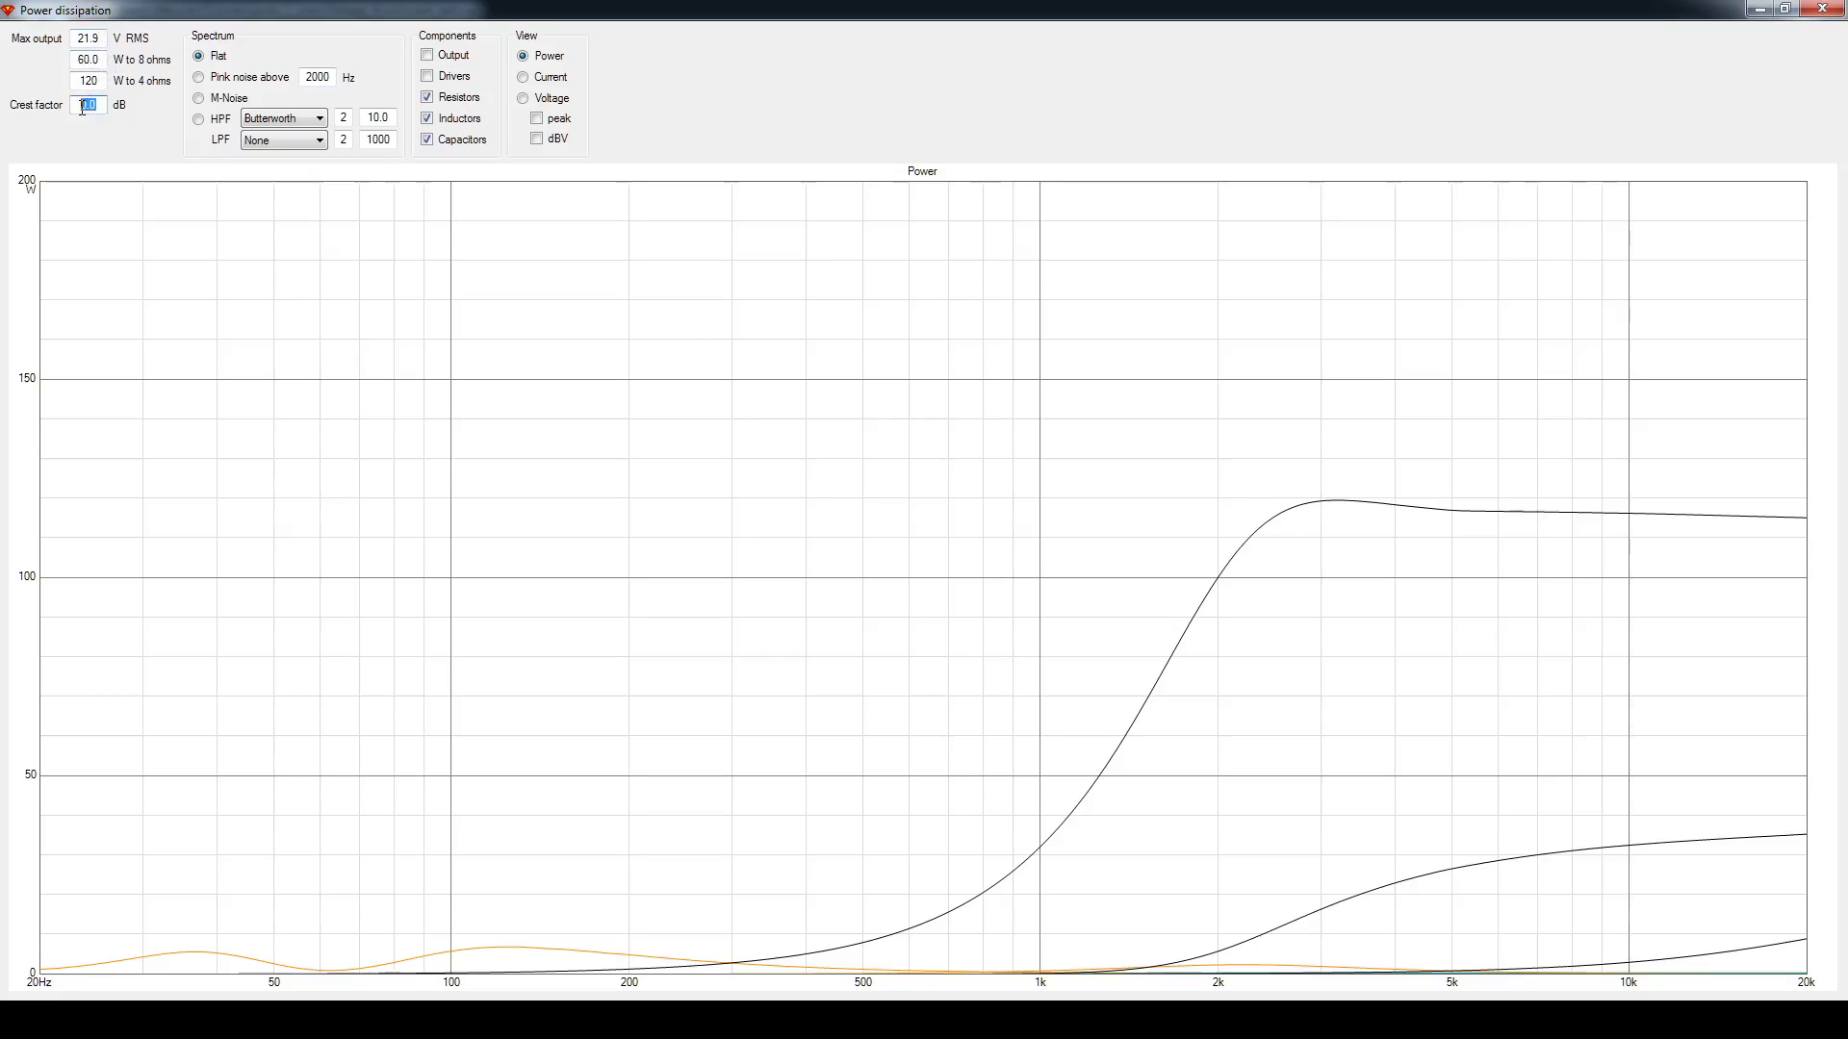
Set the crest factor to 3 dB and read the power peak of D2's series resistor
{"action": "mouse_move", "coordinate": [79, 108]}
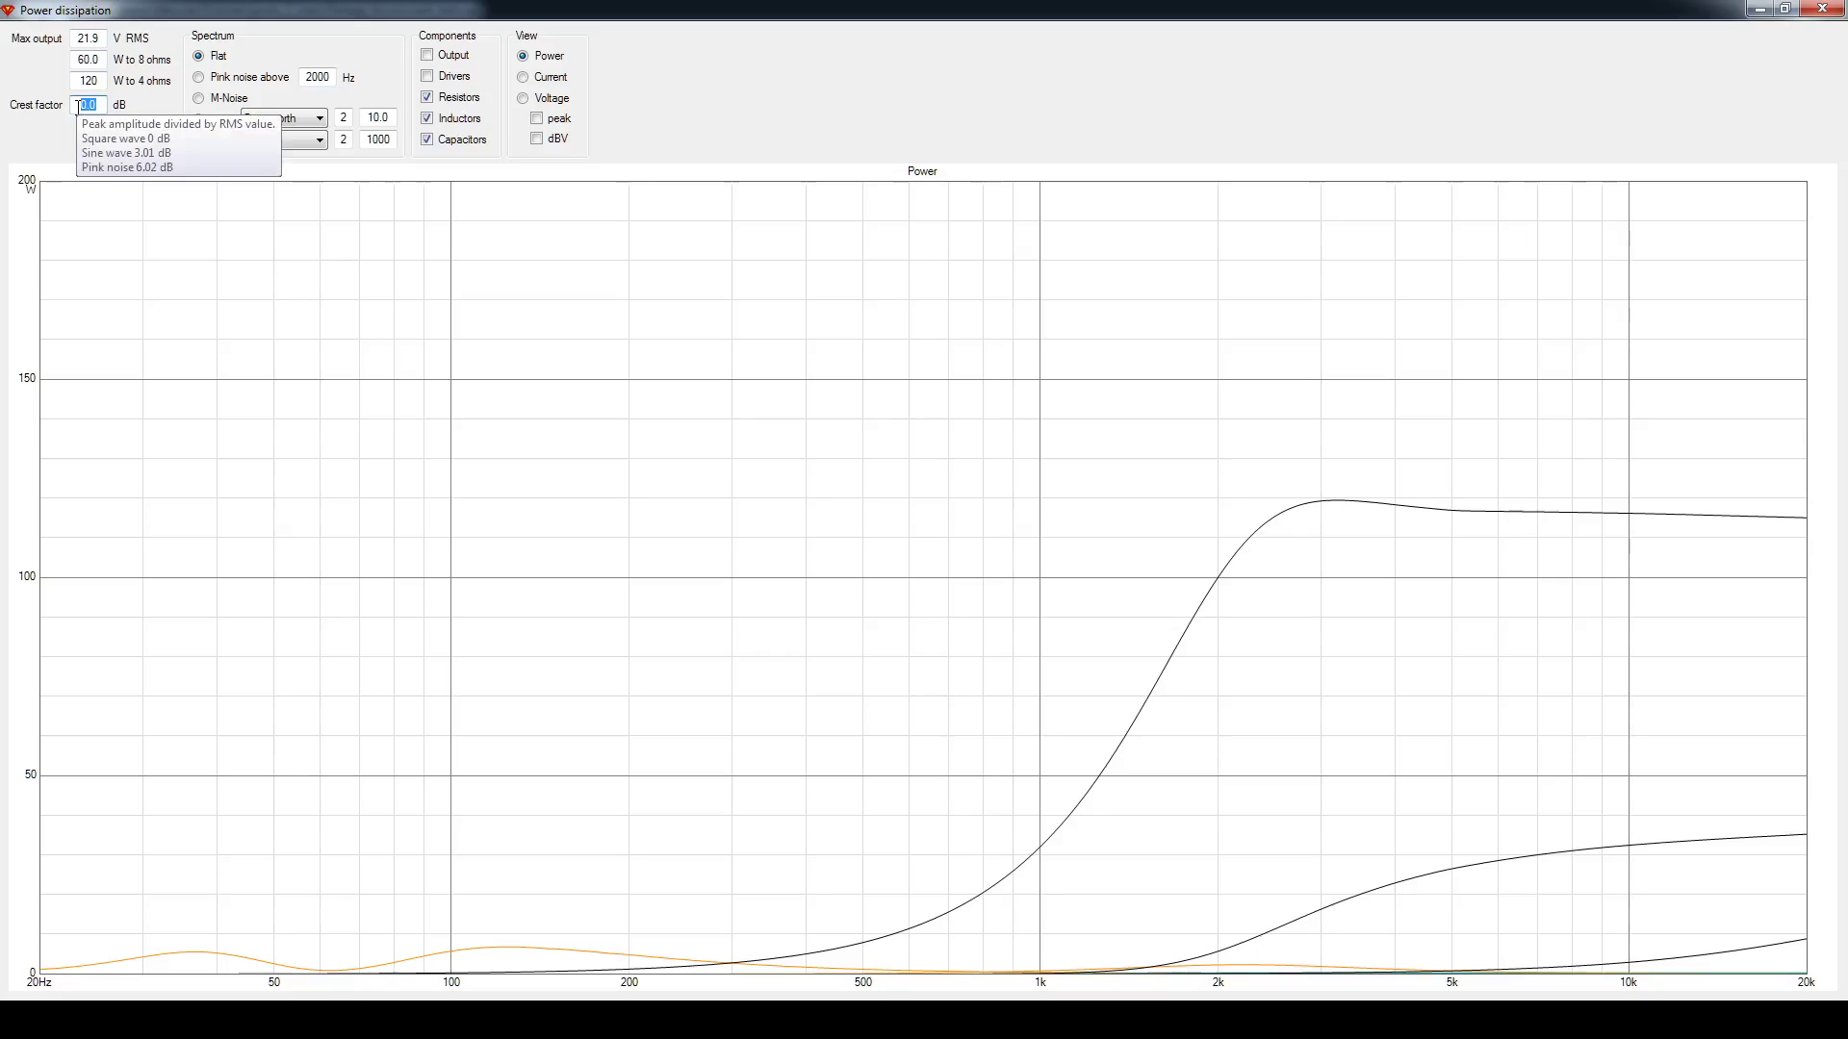
{"action": "left_click", "coordinate": [79, 106]}
{"action": "type", "text": "3"}
{"action": "key", "text": "Return"}
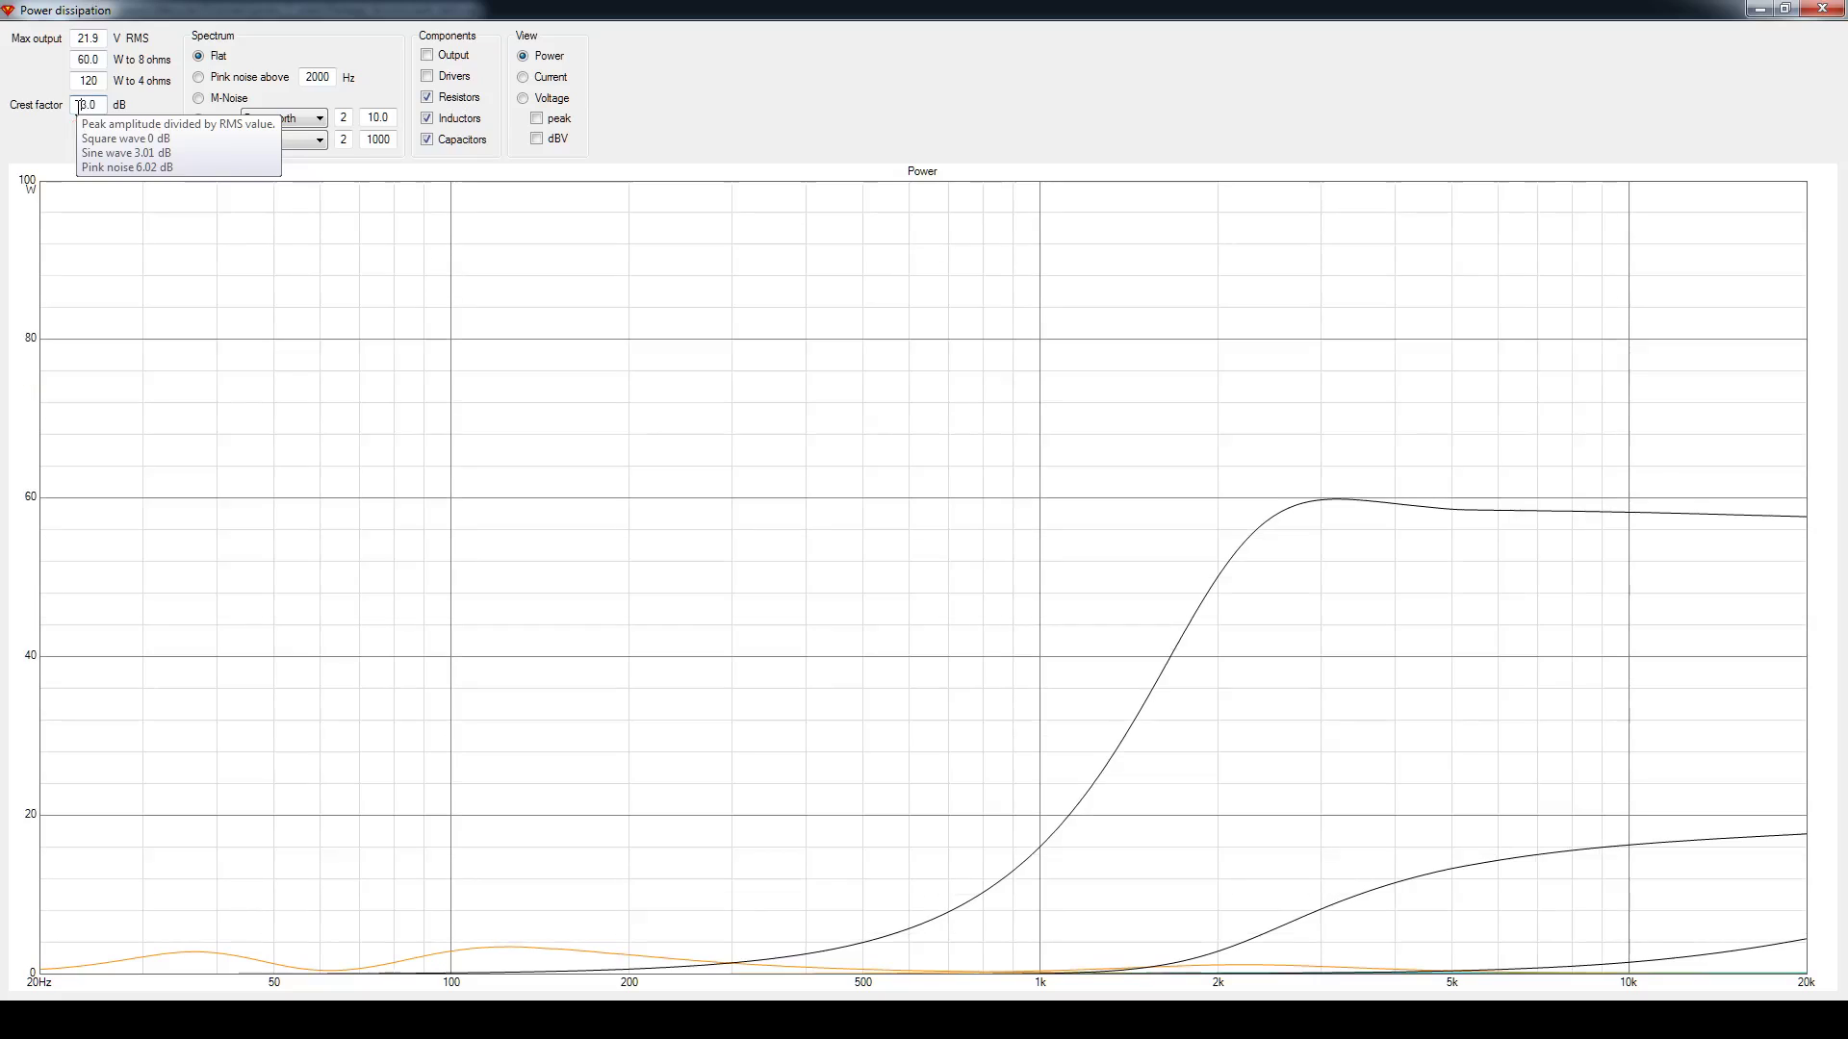
{"action": "double_click", "coordinate": [91, 109]}
{"action": "type", "text": "3"}
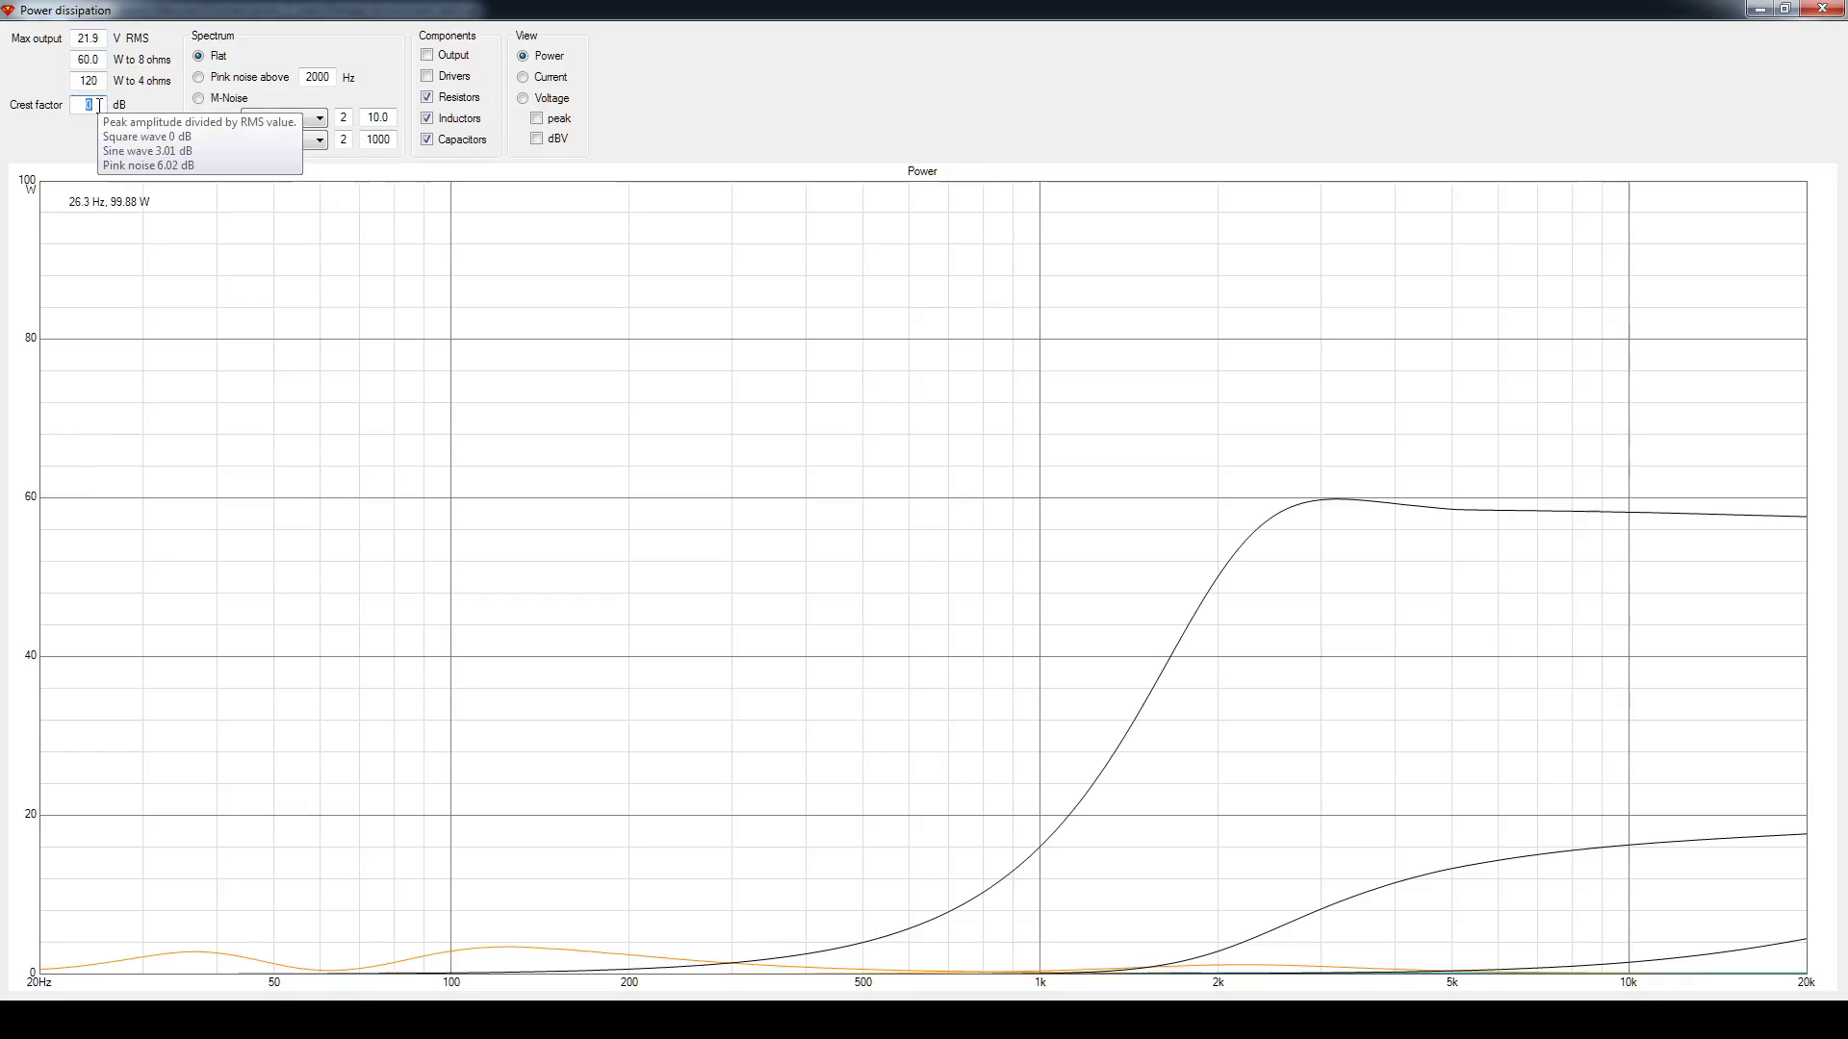
{"action": "mouse_move", "coordinate": [1274, 504]}
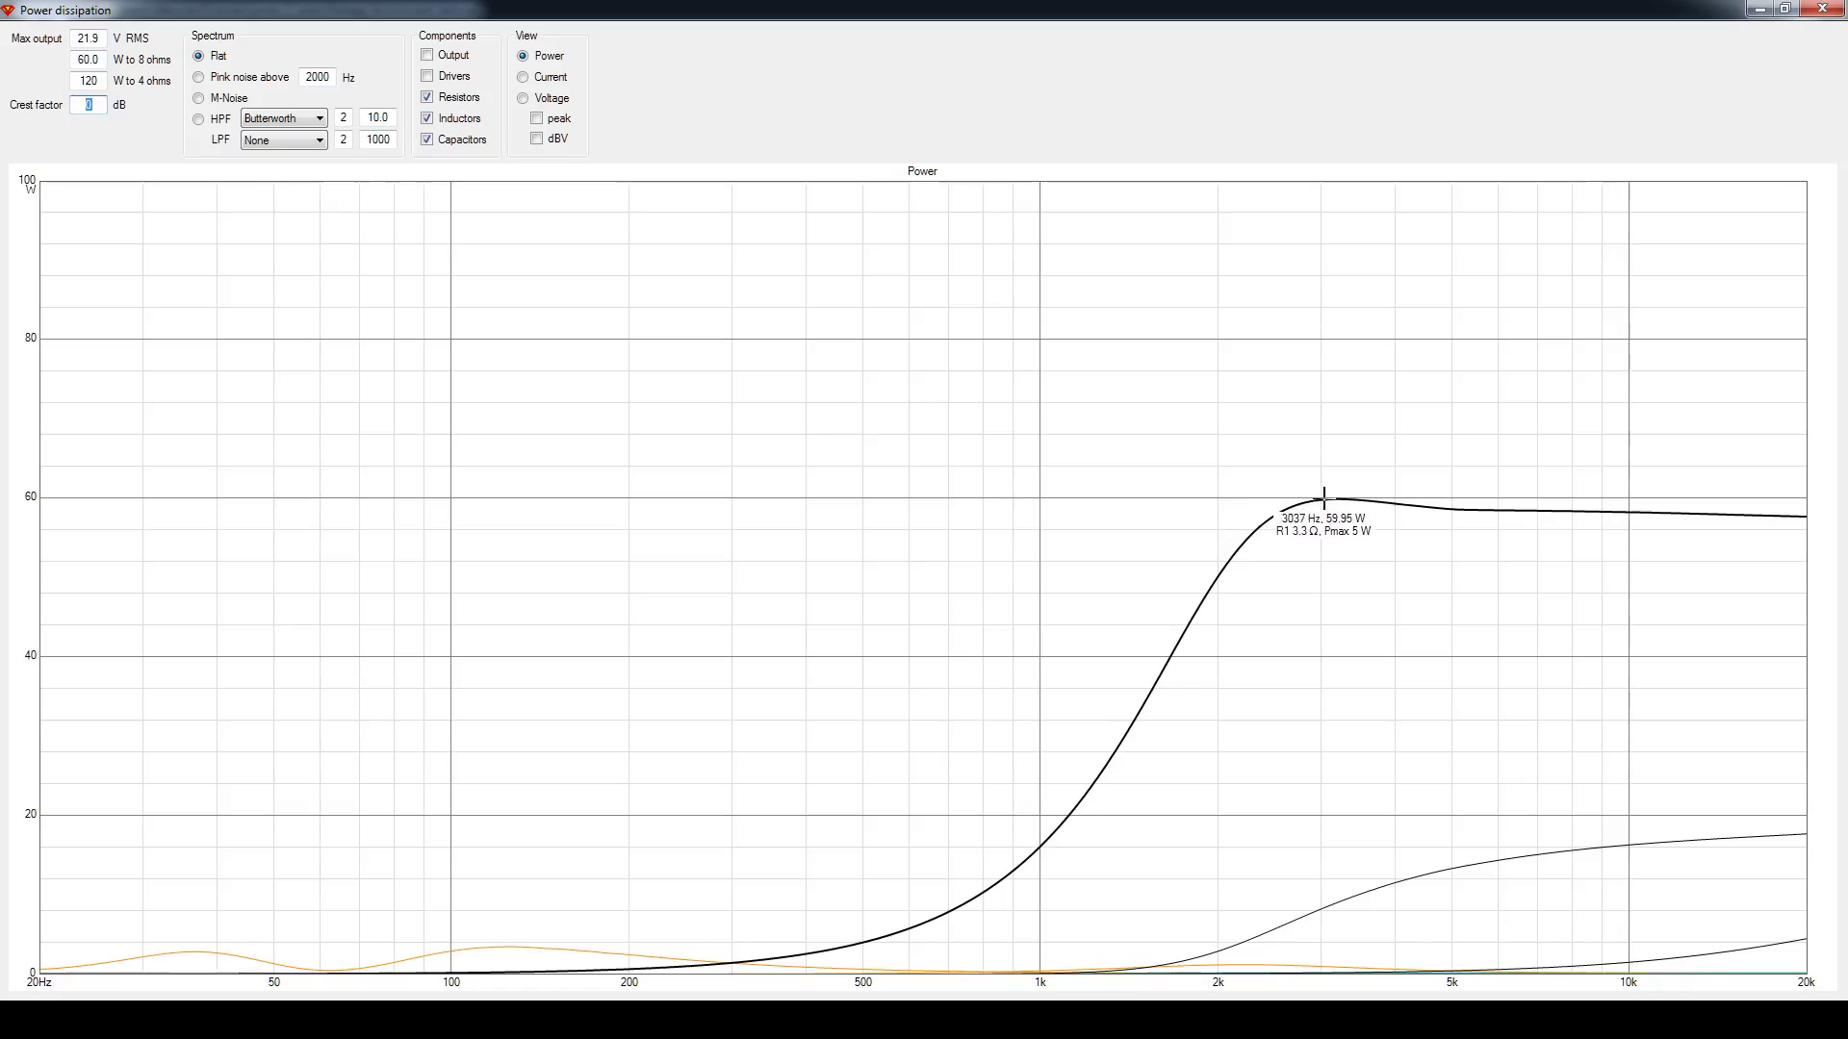
Try crest factors of 4.0 and 3.5 dB to compare the component power curves, ending at 3.0 dB
{"action": "left_click", "coordinate": [83, 106]}
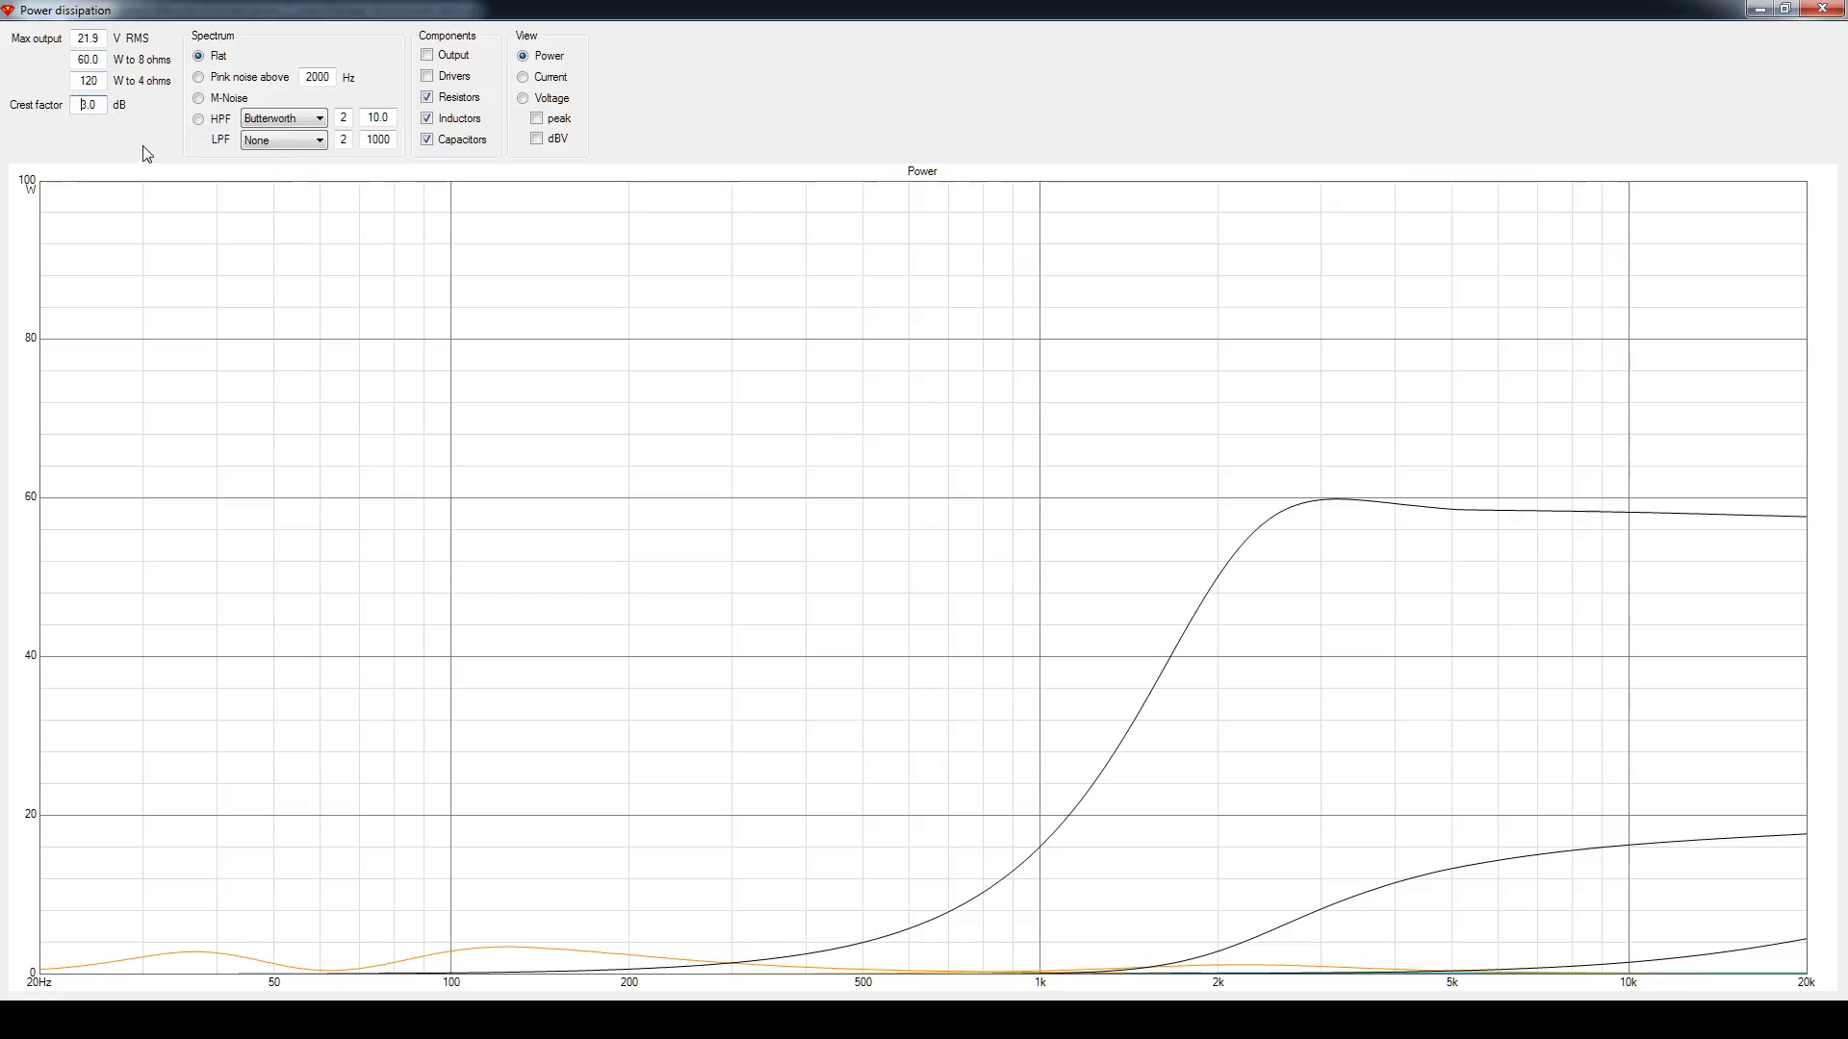
{"action": "left_click", "coordinate": [101, 82]}
{"action": "double_click", "coordinate": [86, 105]}
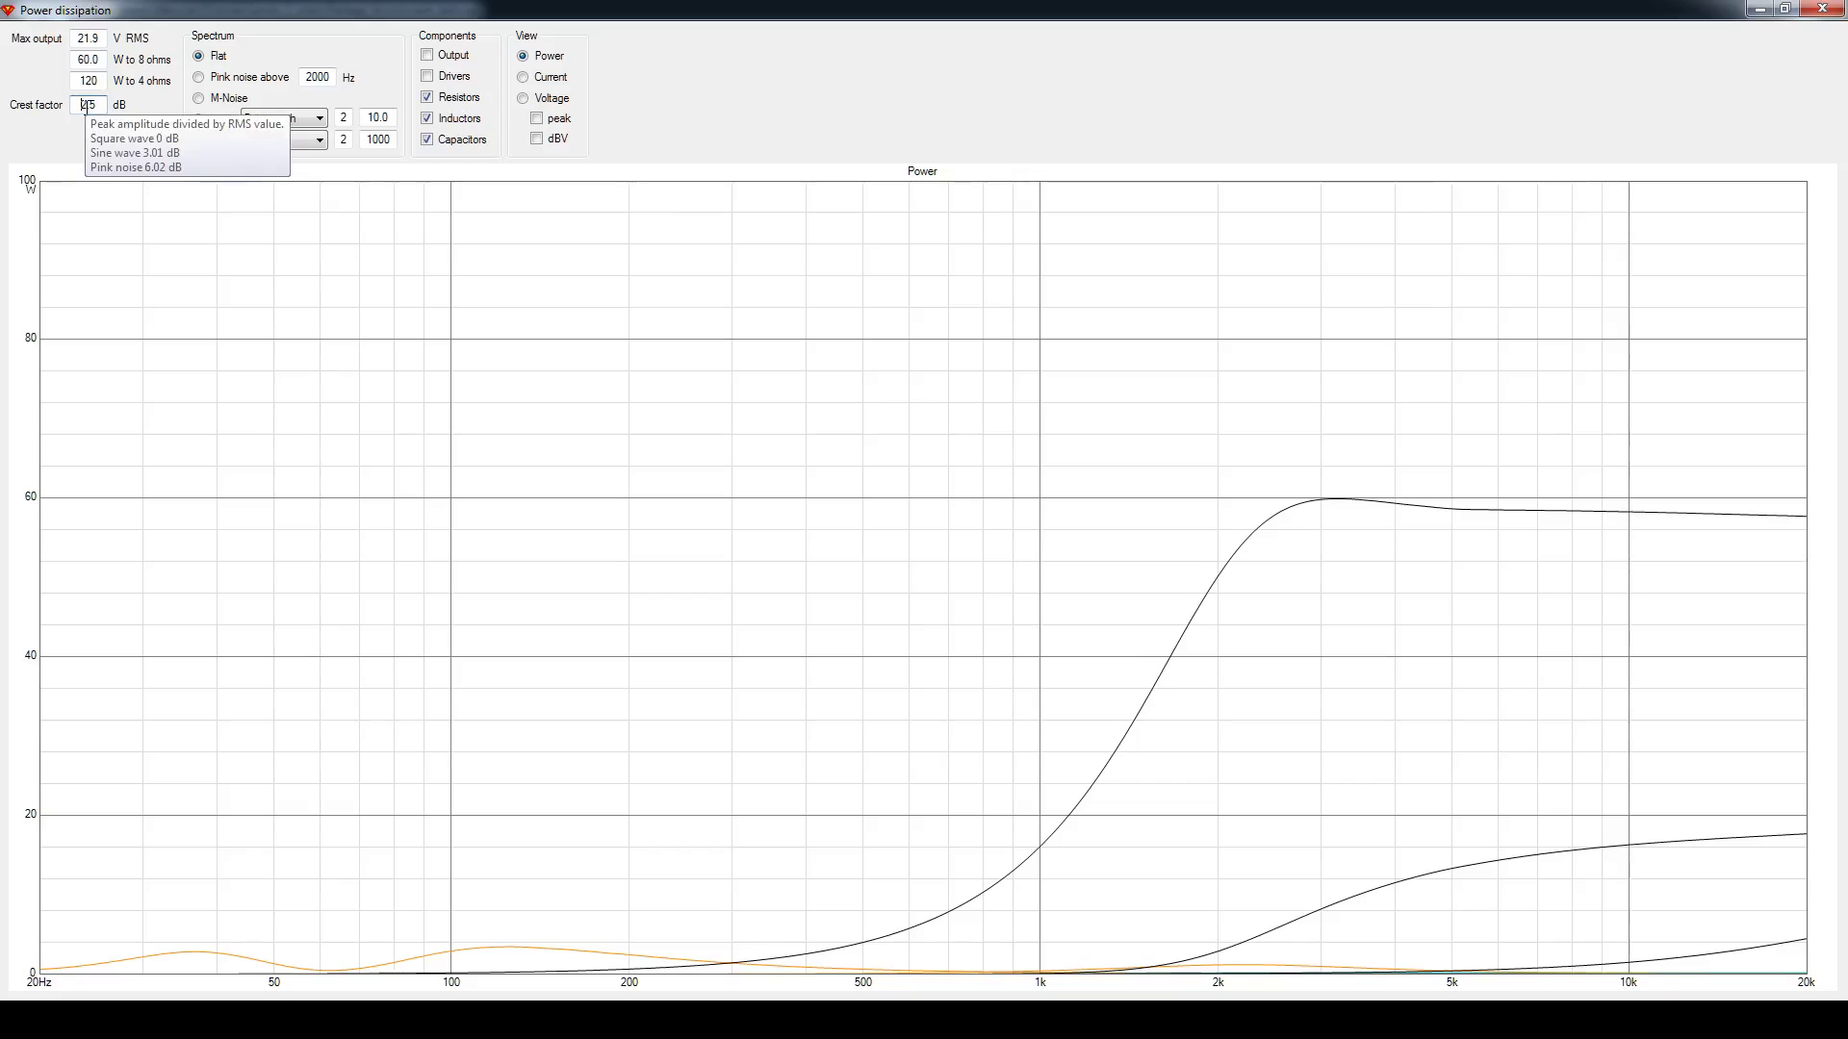
{"action": "type", "text": "2.0"}
{"action": "double_click", "coordinate": [86, 105]}
{"action": "type", "text": "4.0"}
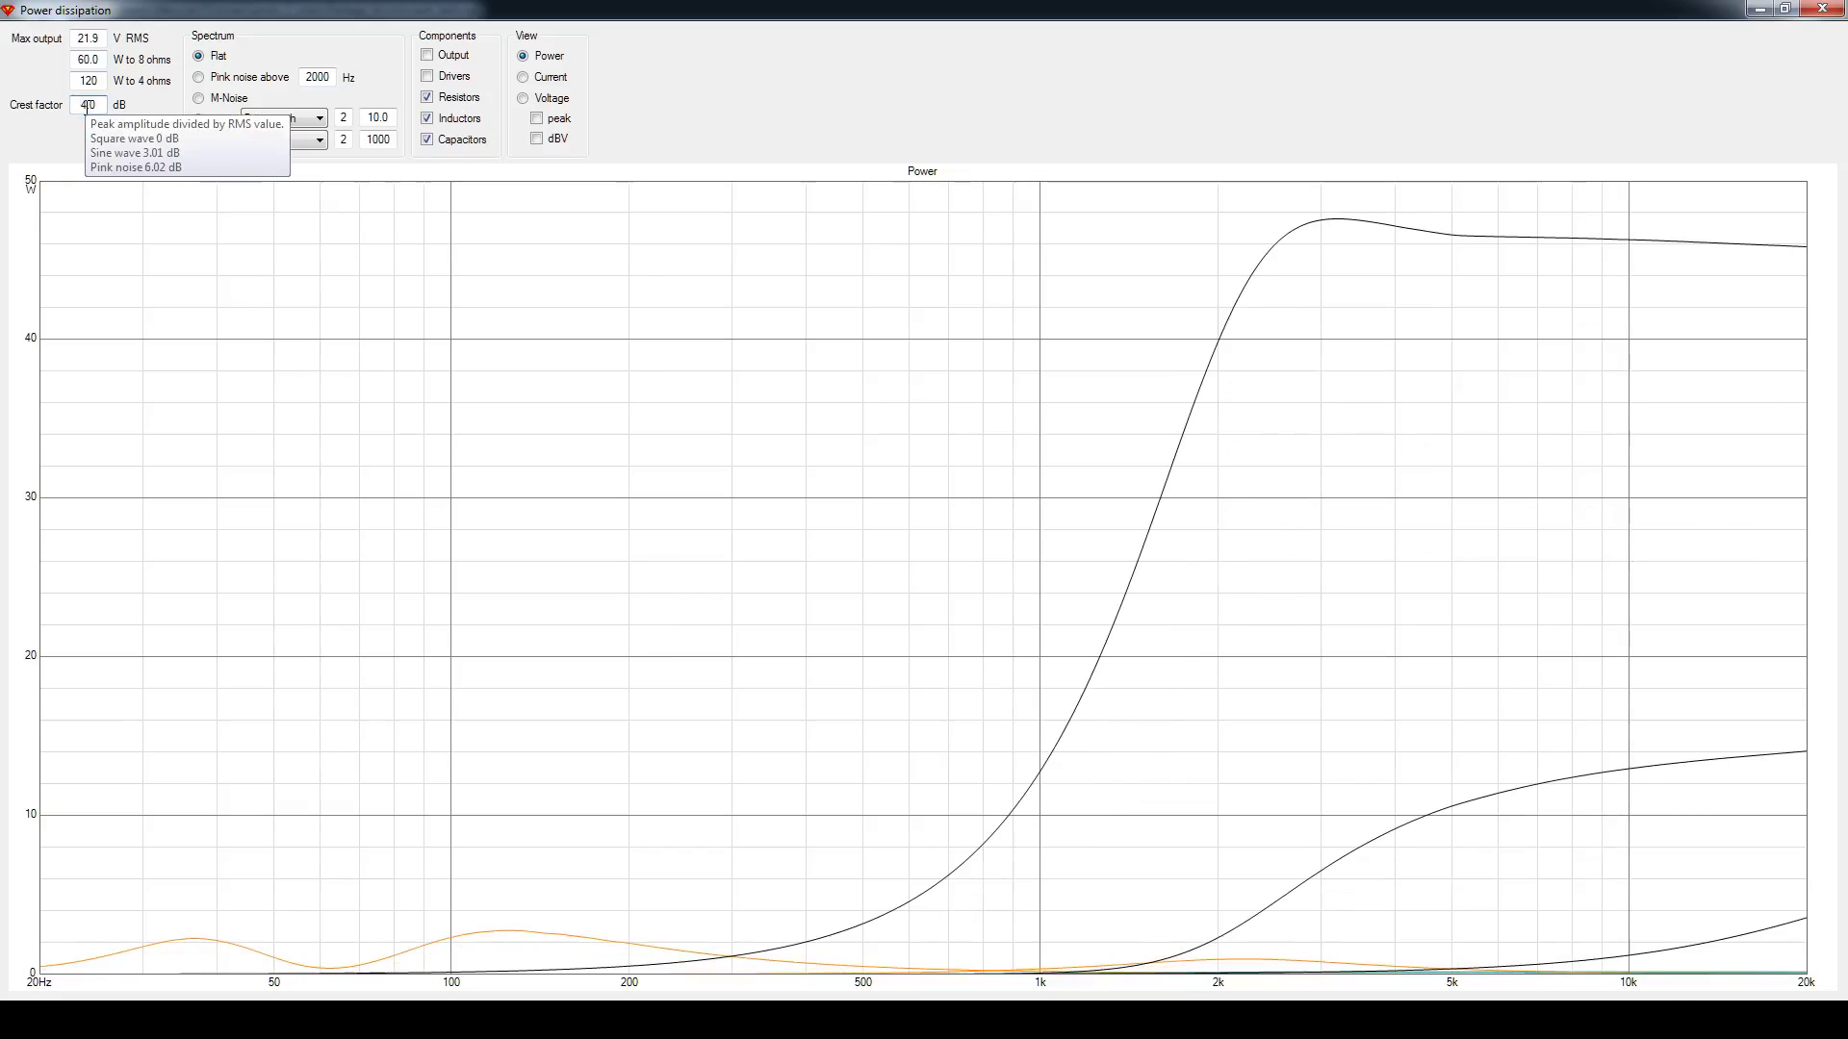
{"action": "double_click", "coordinate": [94, 103]}
{"action": "type", "text": "3.5"}
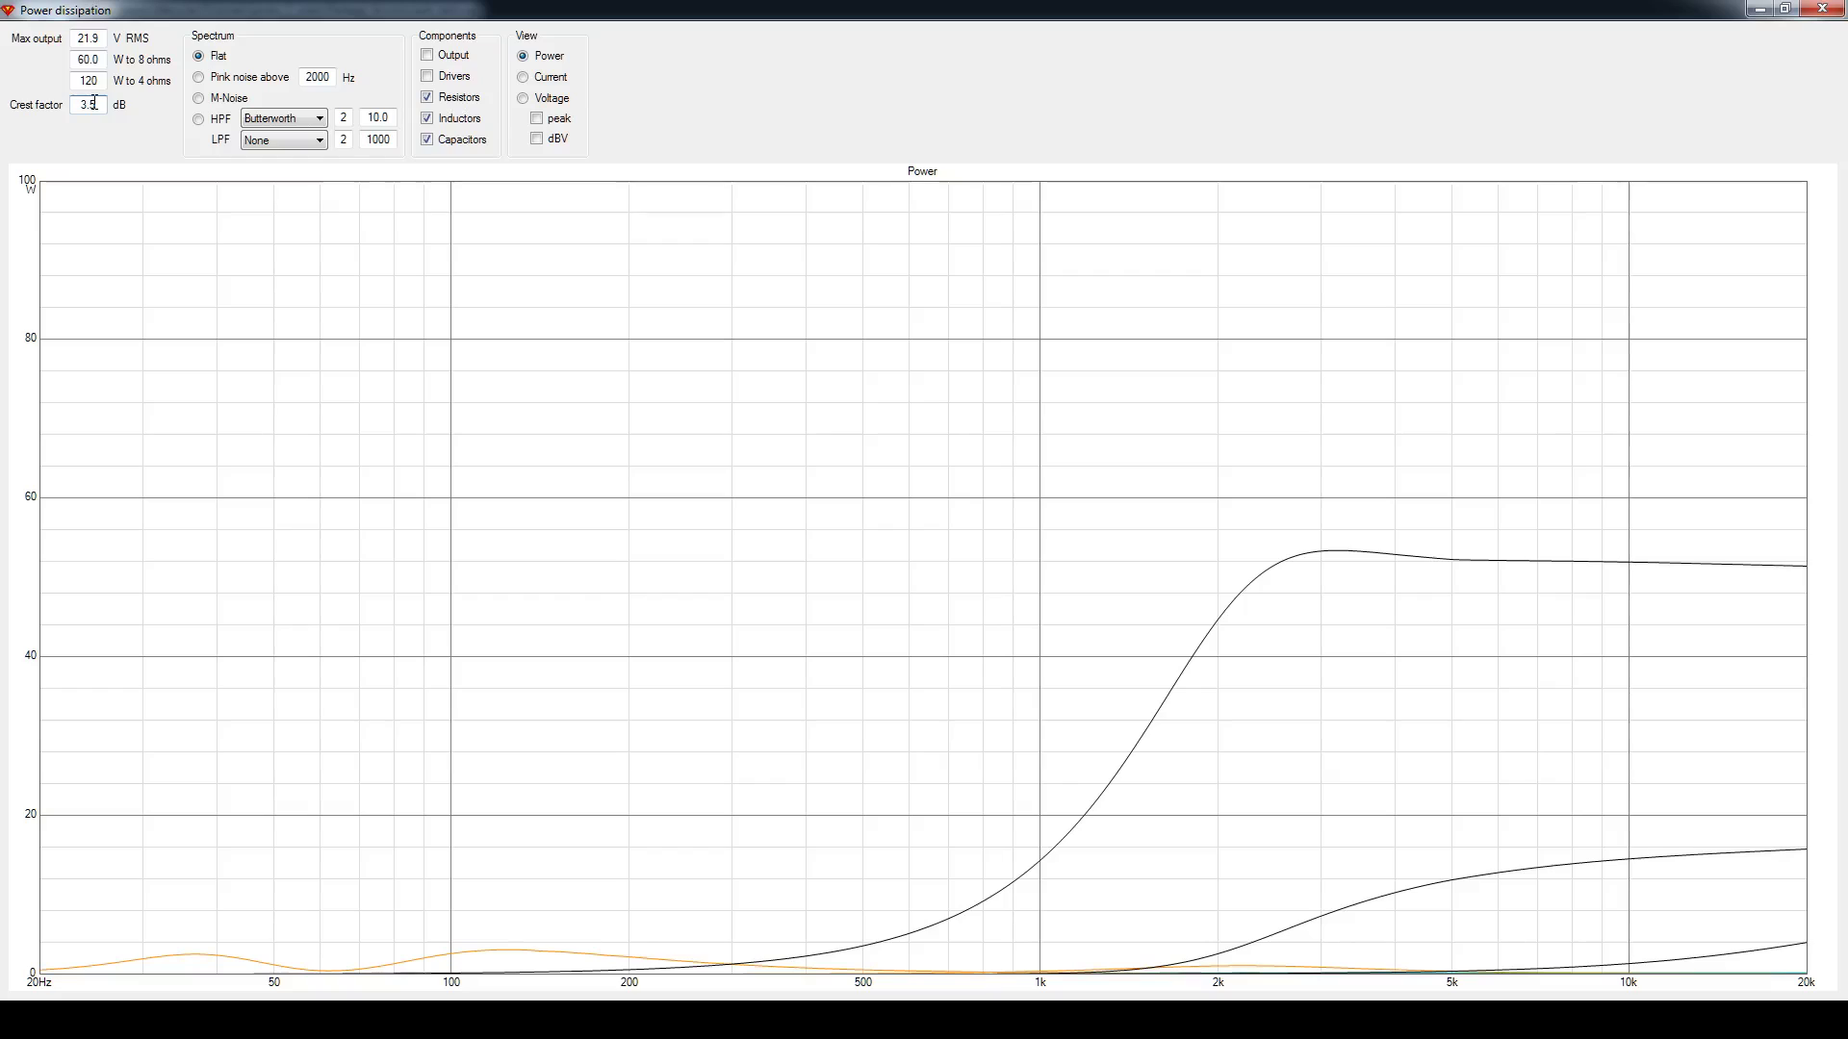
{"action": "double_click", "coordinate": [97, 106]}
{"action": "type", "text": "4.0"}
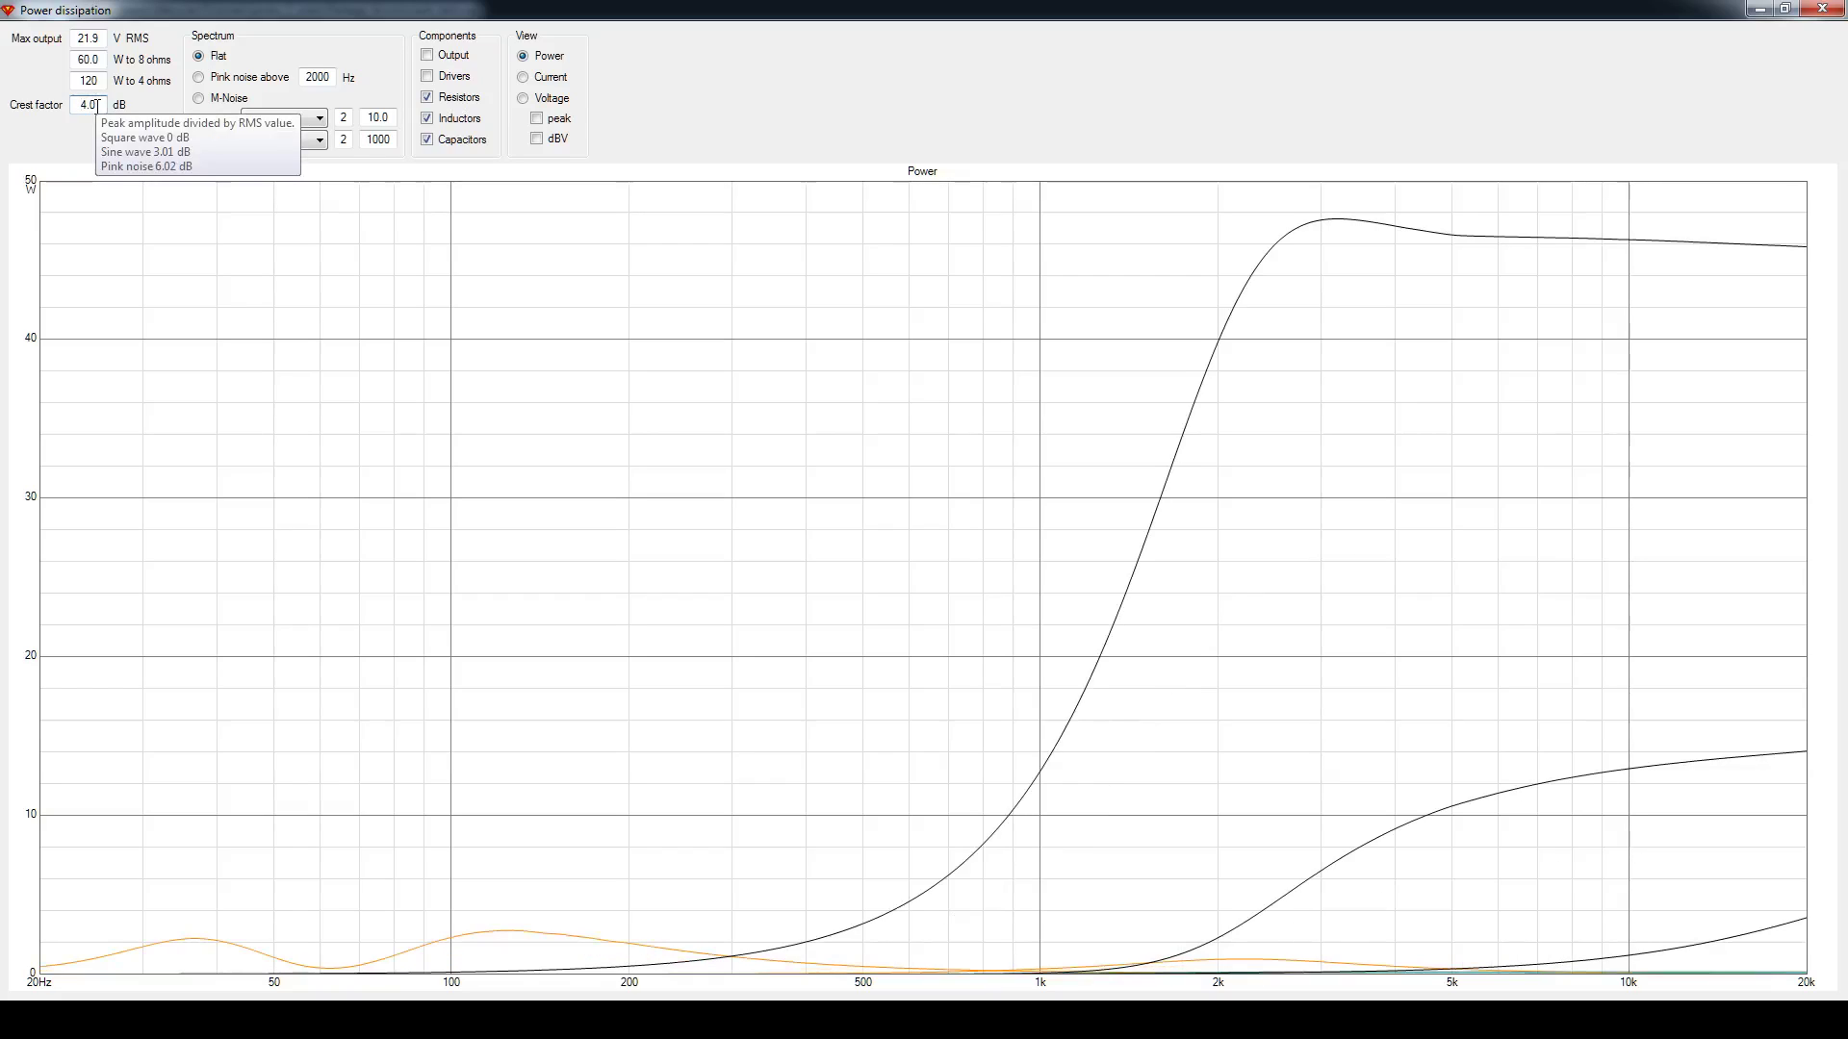
{"action": "double_click", "coordinate": [101, 106]}
{"action": "type", "text": "3.5"}
{"action": "double_click", "coordinate": [100, 106]}
{"action": "type", "text": "3.0"}
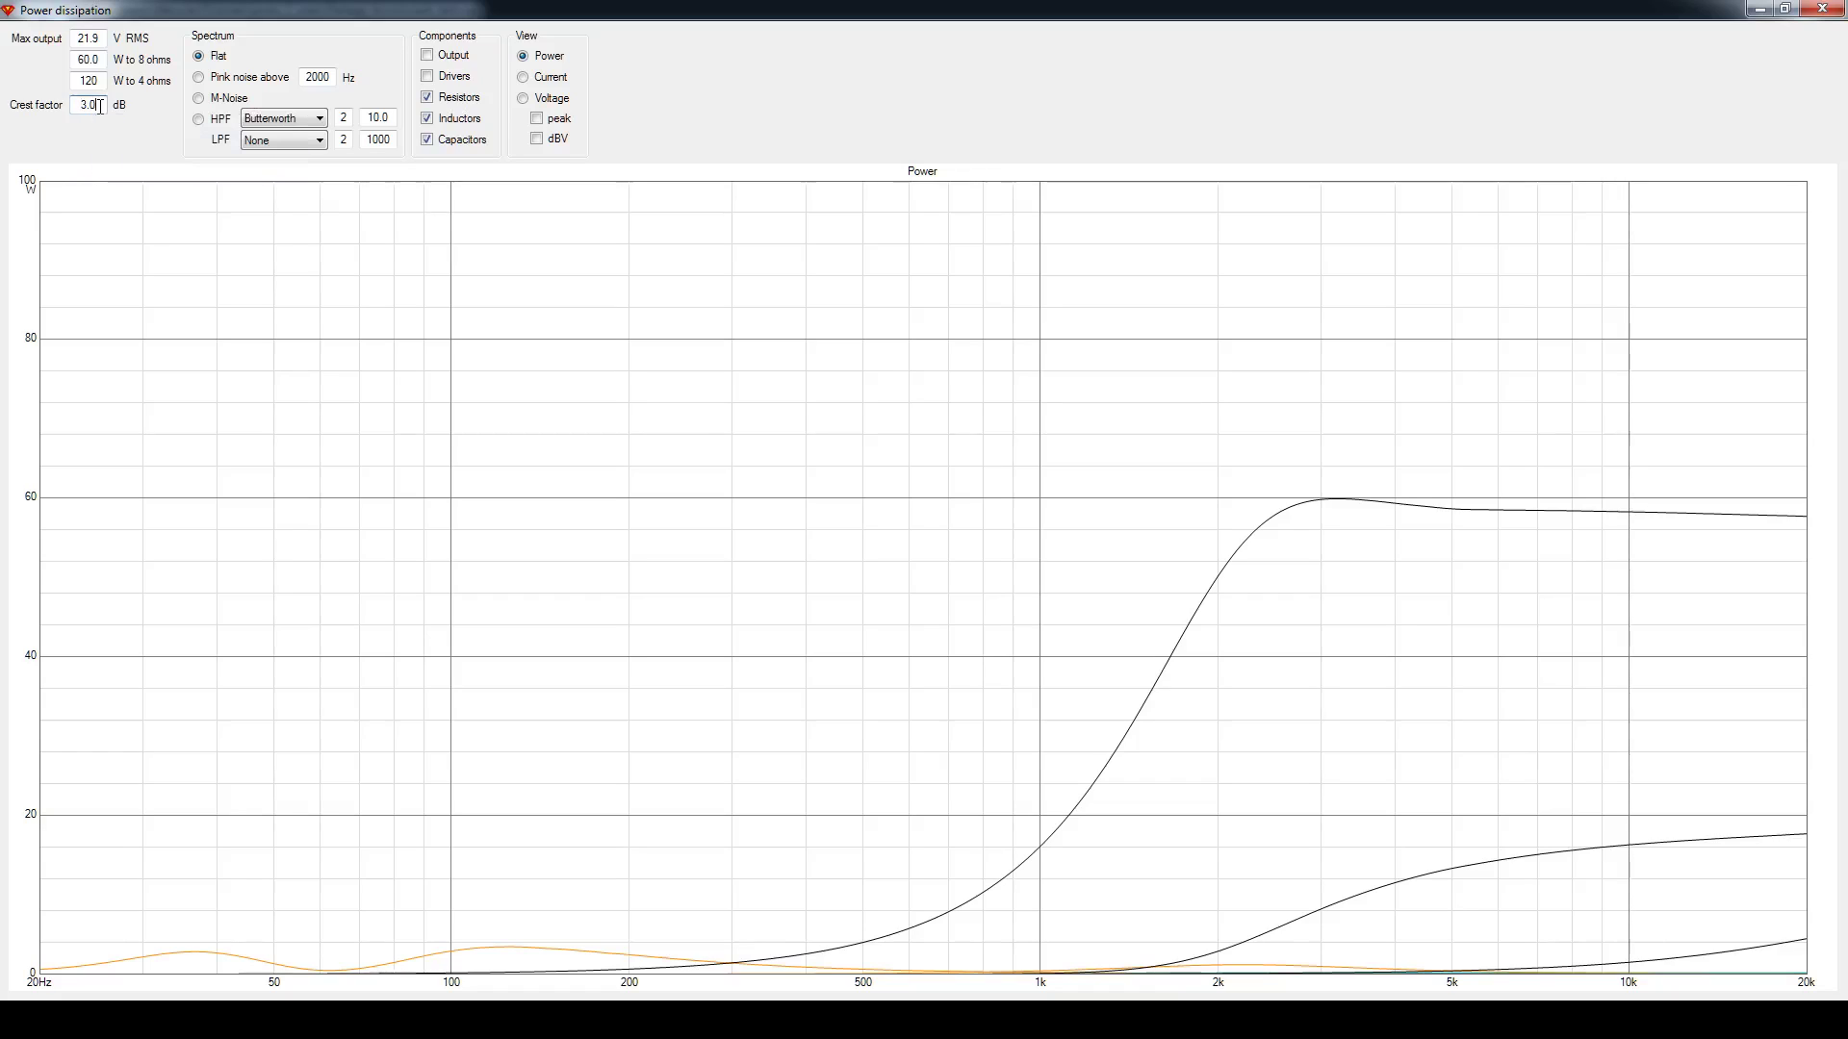
{"action": "left_click", "coordinate": [106, 81]}
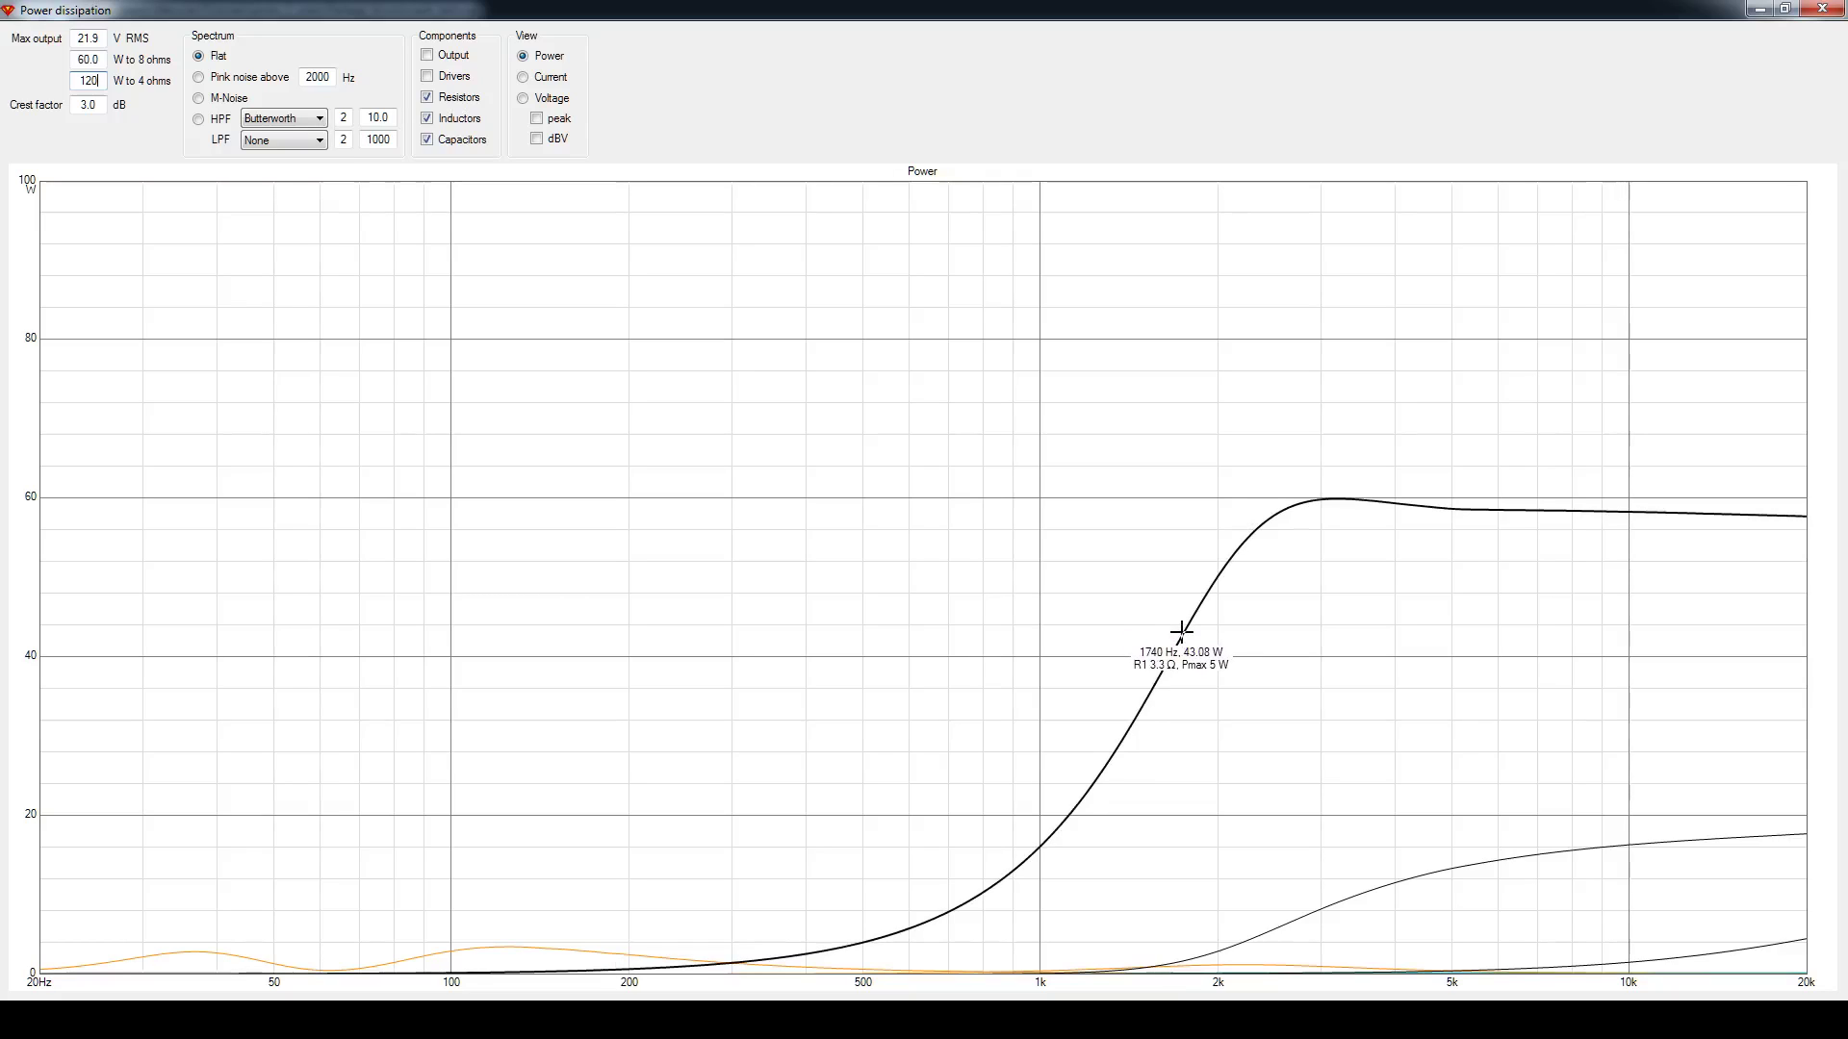
Check the power rating of D2's series resistor in the crossover schematic, and return to the Power dissipation window
{"action": "left_click", "coordinate": [1198, 990]}
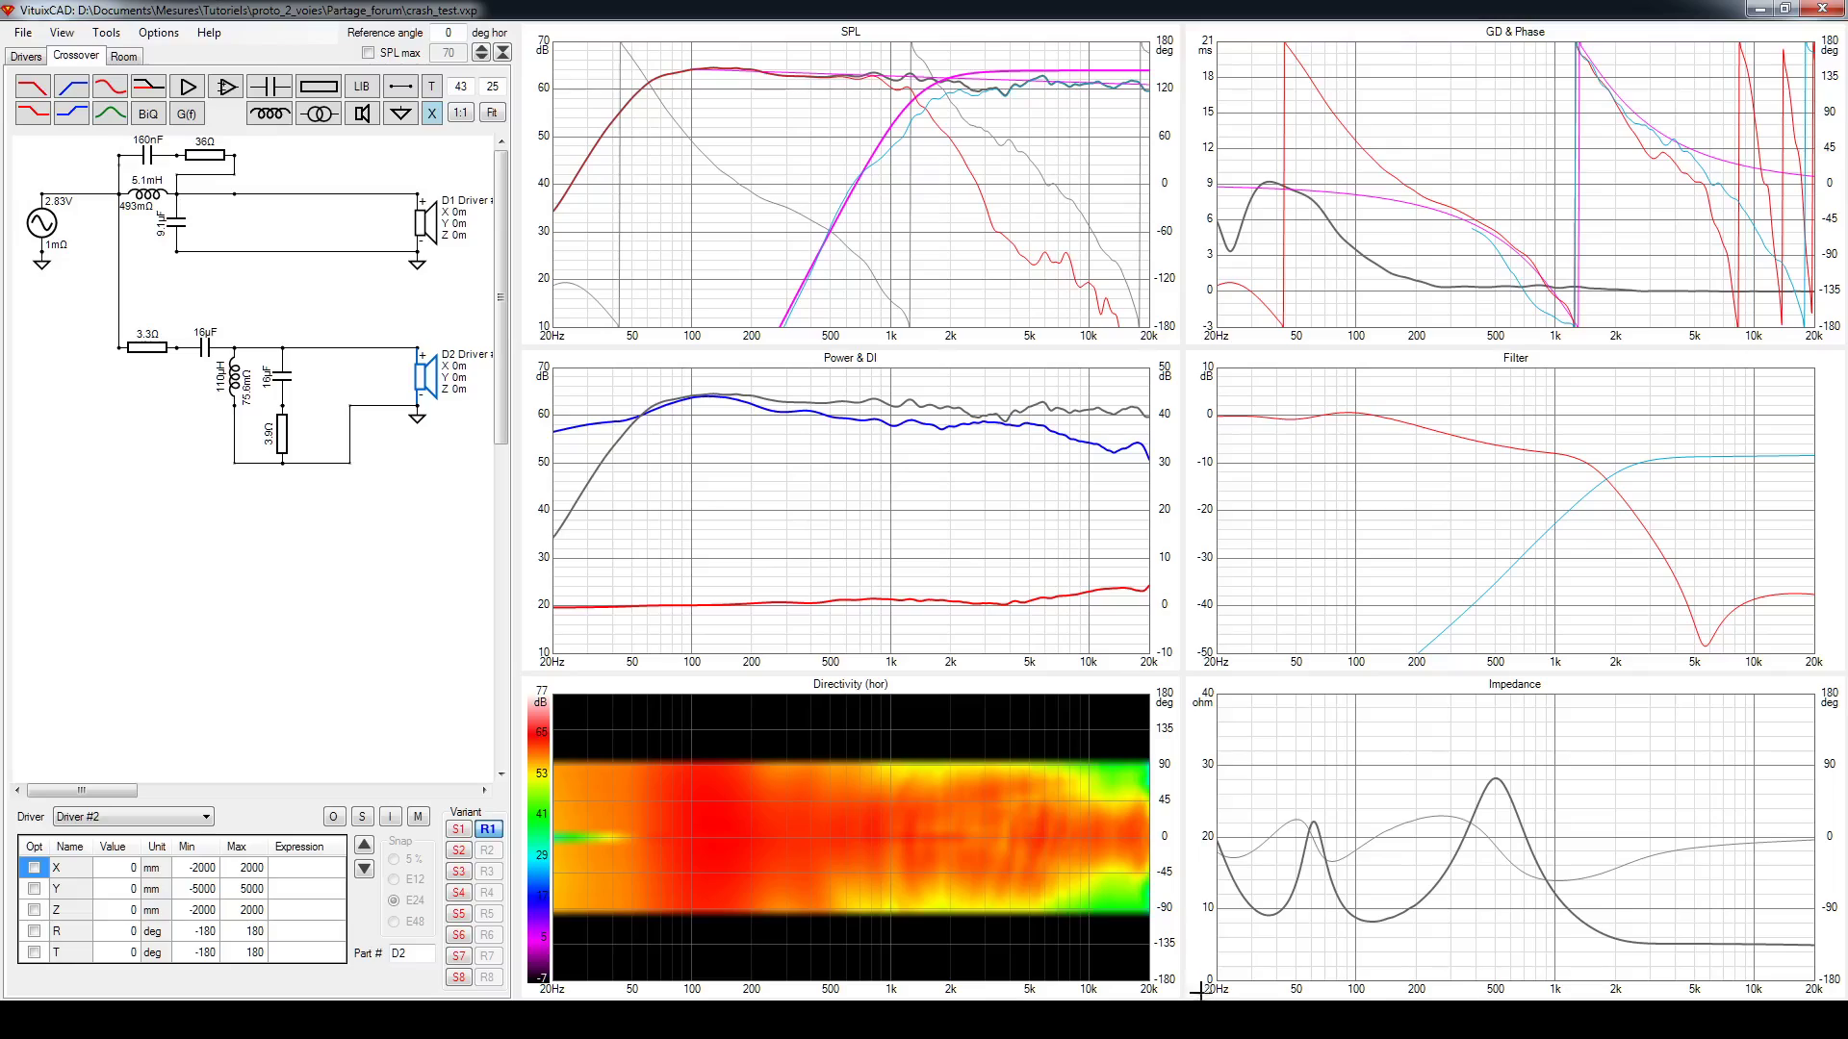
{"action": "left_click", "coordinate": [151, 355]}
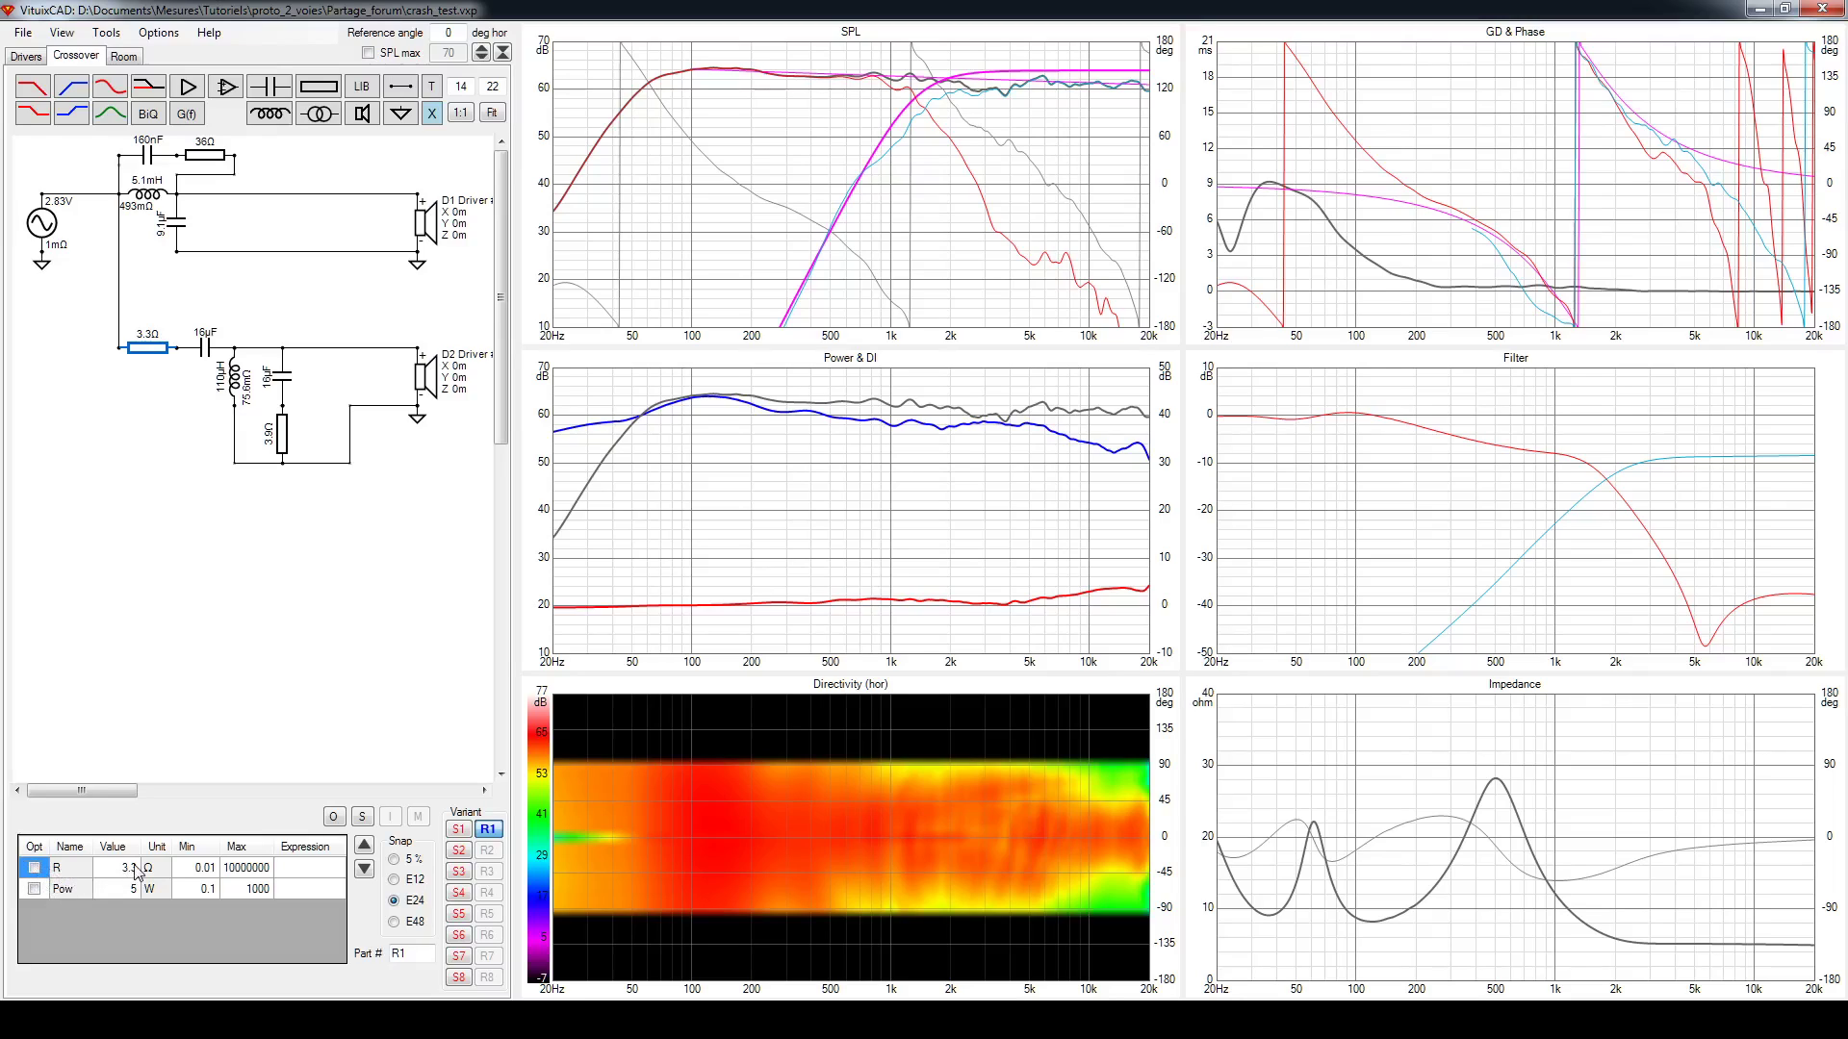
{"action": "mouse_move", "coordinate": [1375, 1020]}
{"action": "left_click", "coordinate": [1584, 924]}
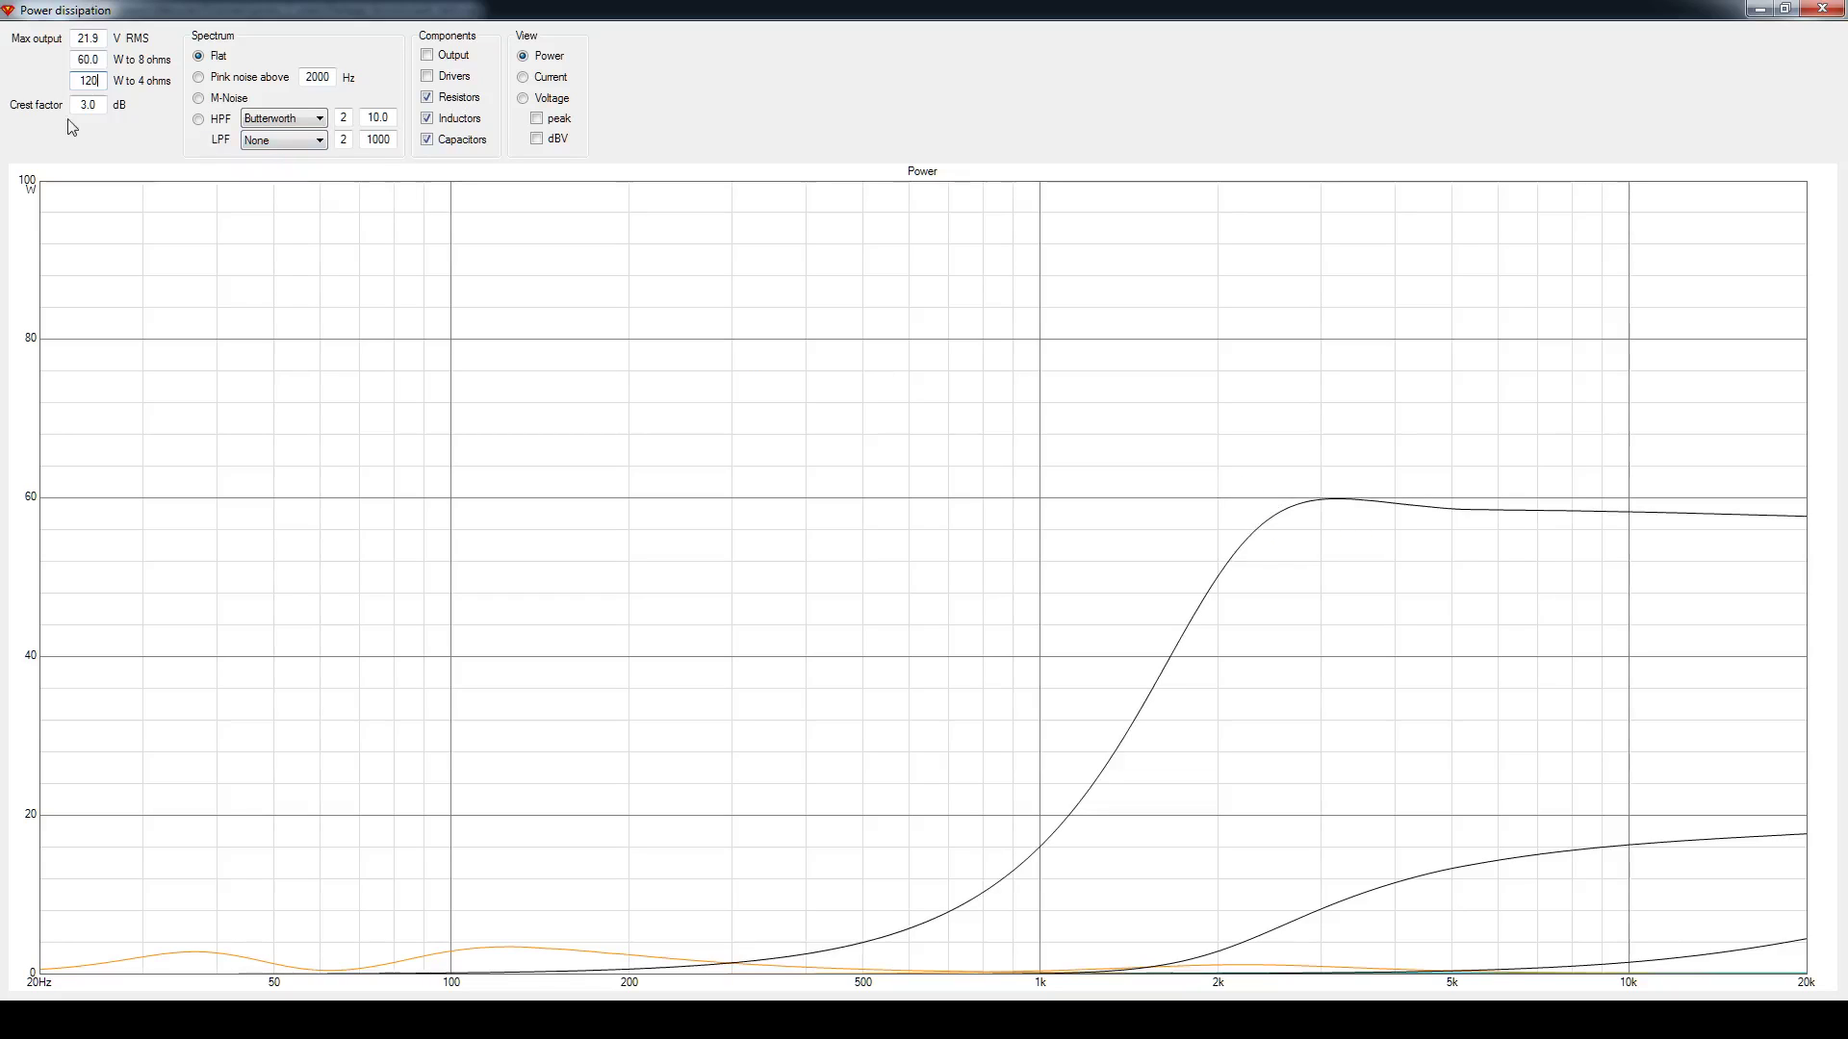
Set the crest factor to 6 dB and the maximum output to 30 W into 8 ohms, and read the series resistor's peak
{"action": "key", "text": "Tab"}
{"action": "type", "text": "6"}
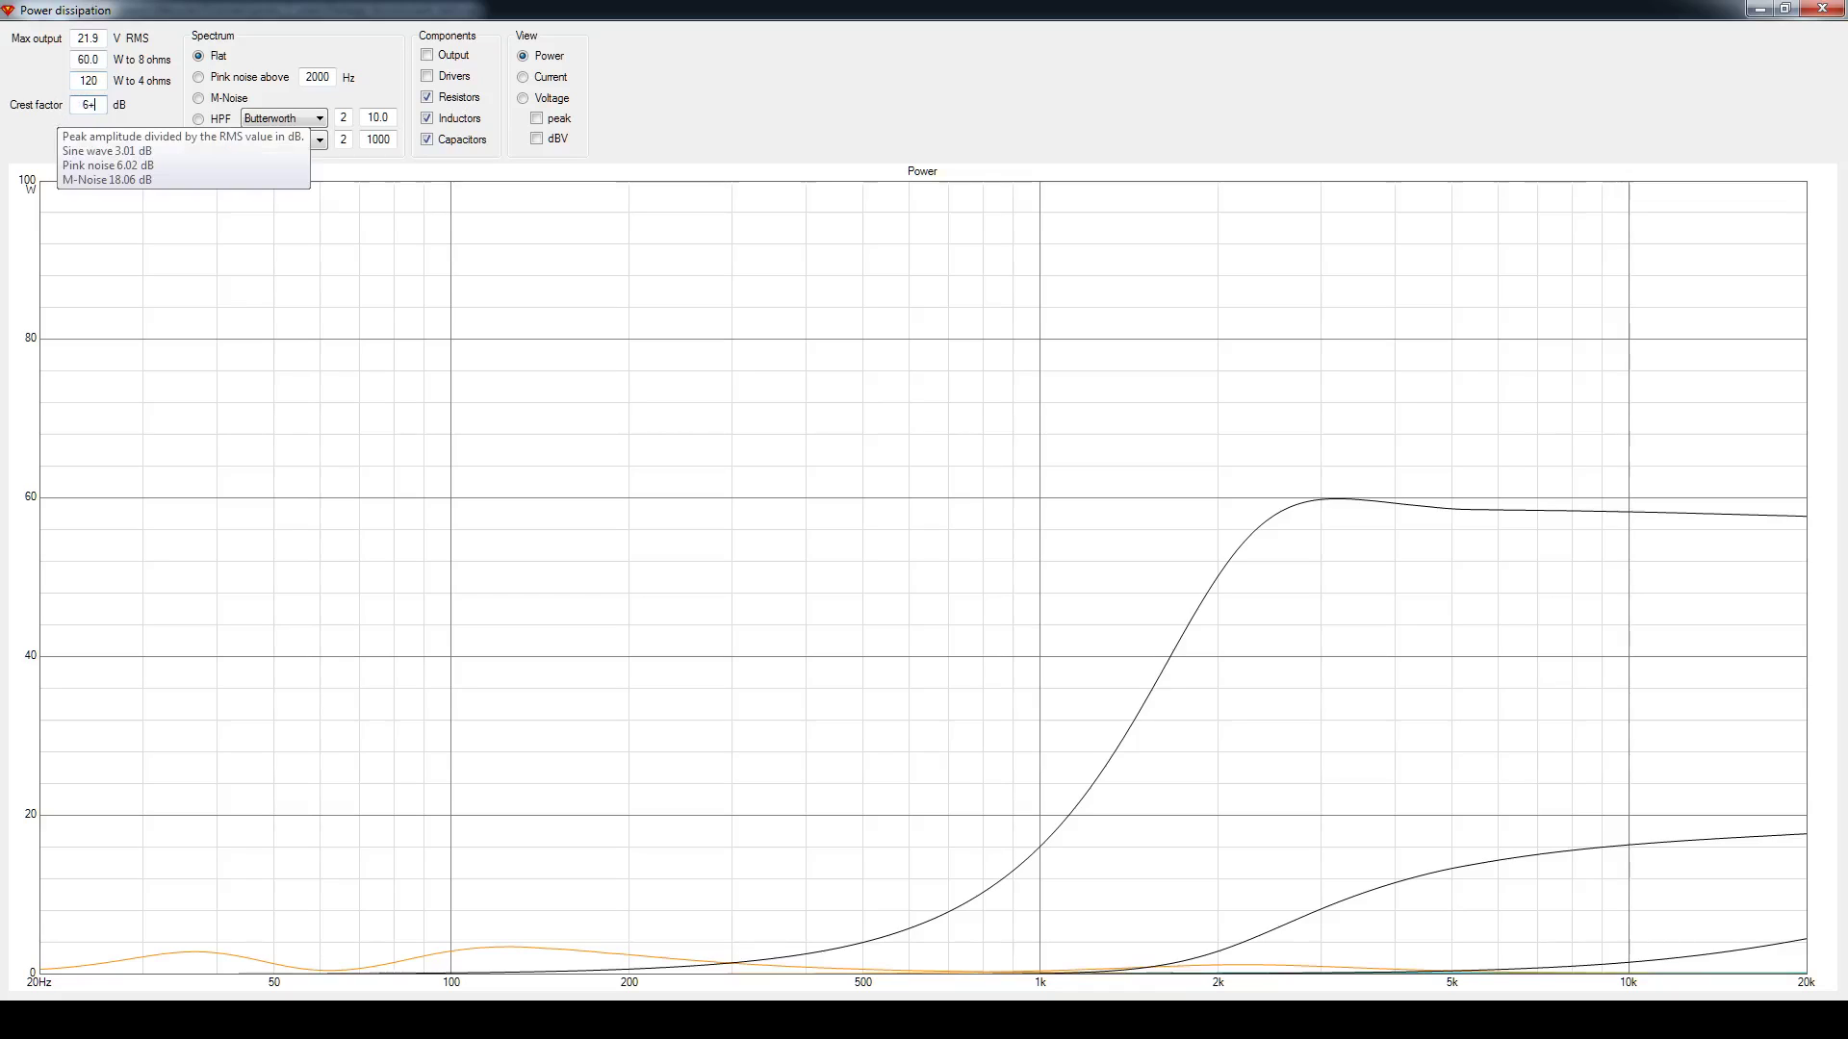
{"action": "key", "text": "Return"}
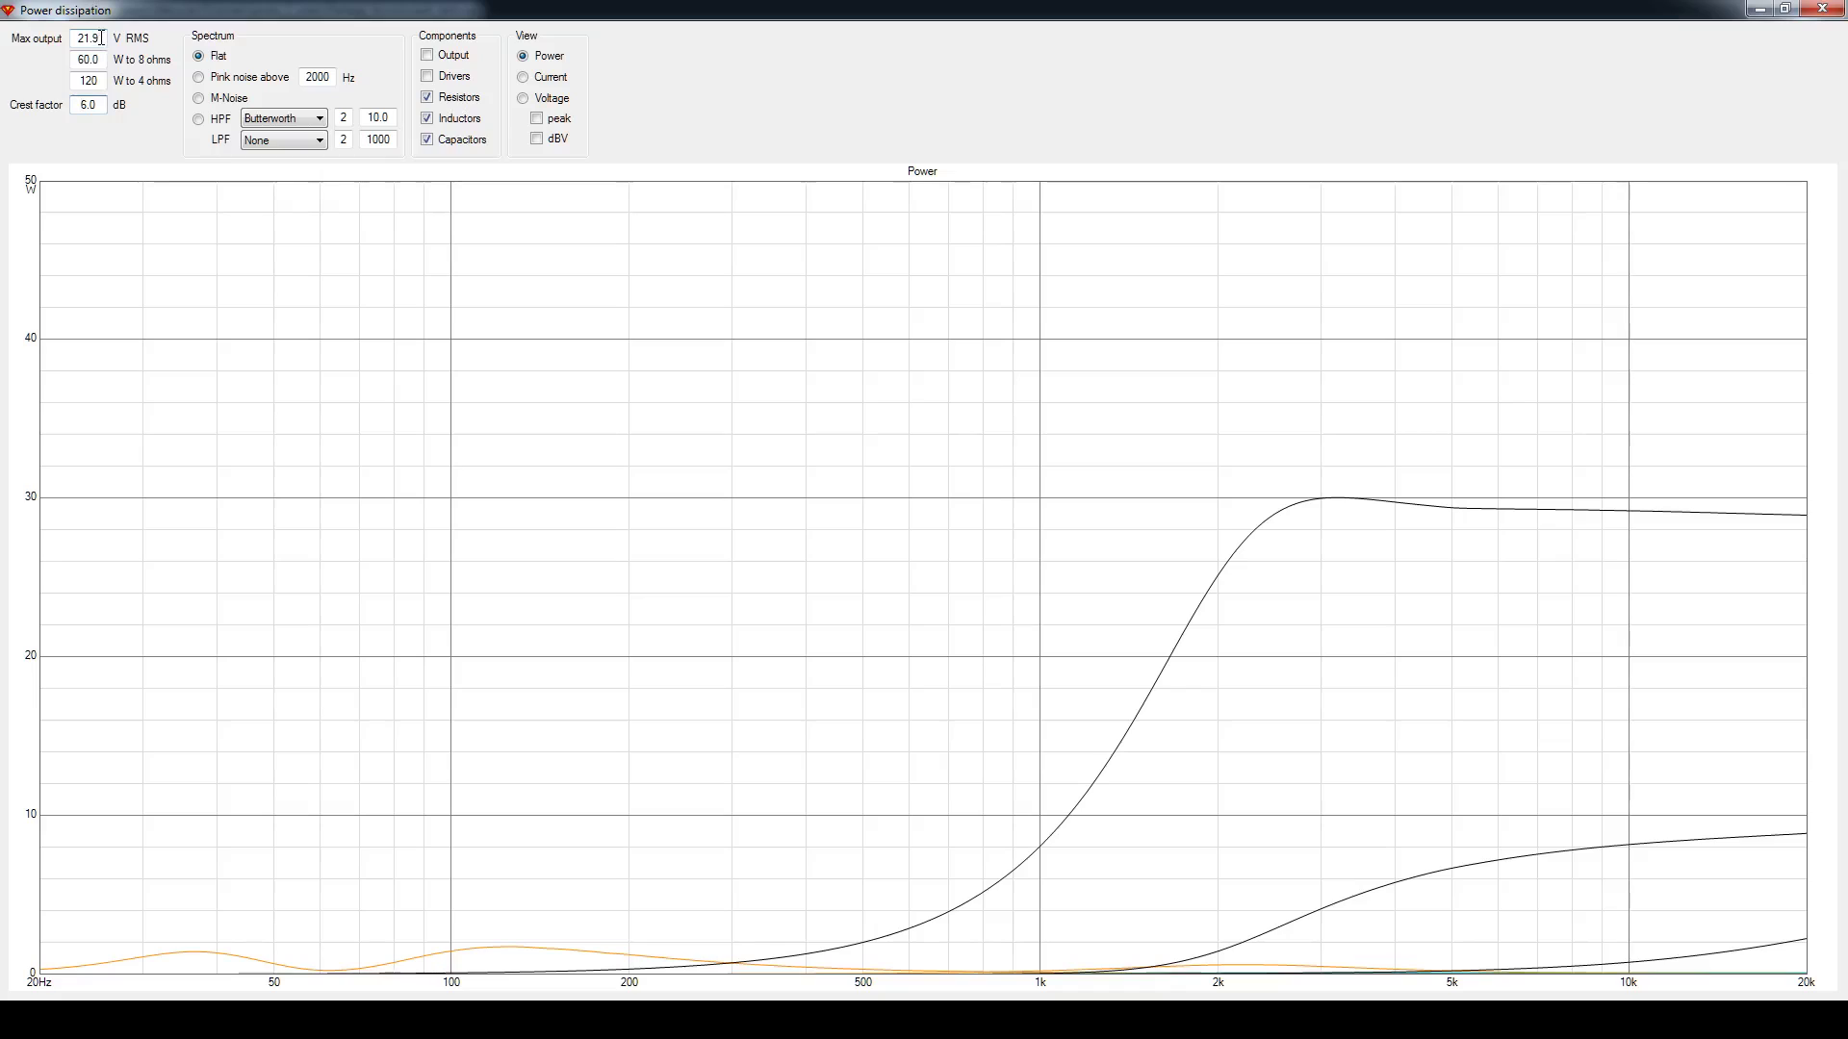
{"action": "key", "text": "Tab"}
{"action": "type", "text": "30"}
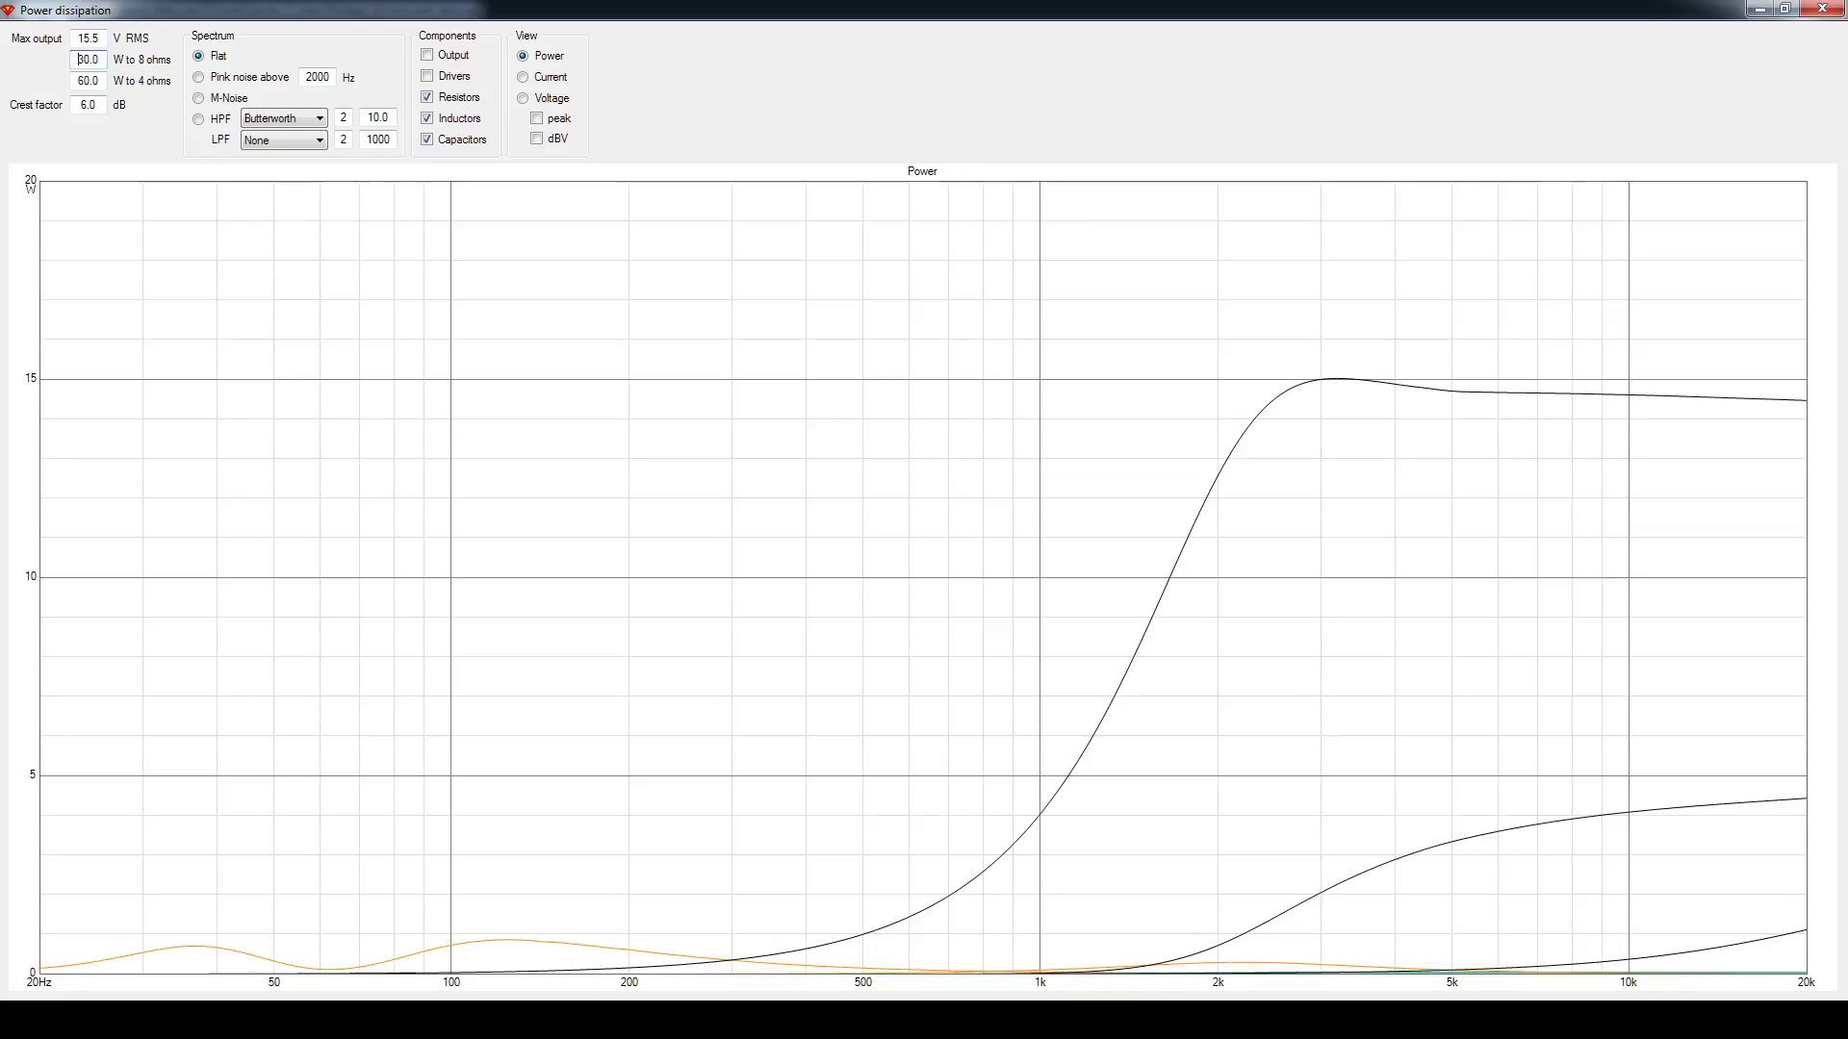
{"action": "mouse_move", "coordinate": [1330, 376]}
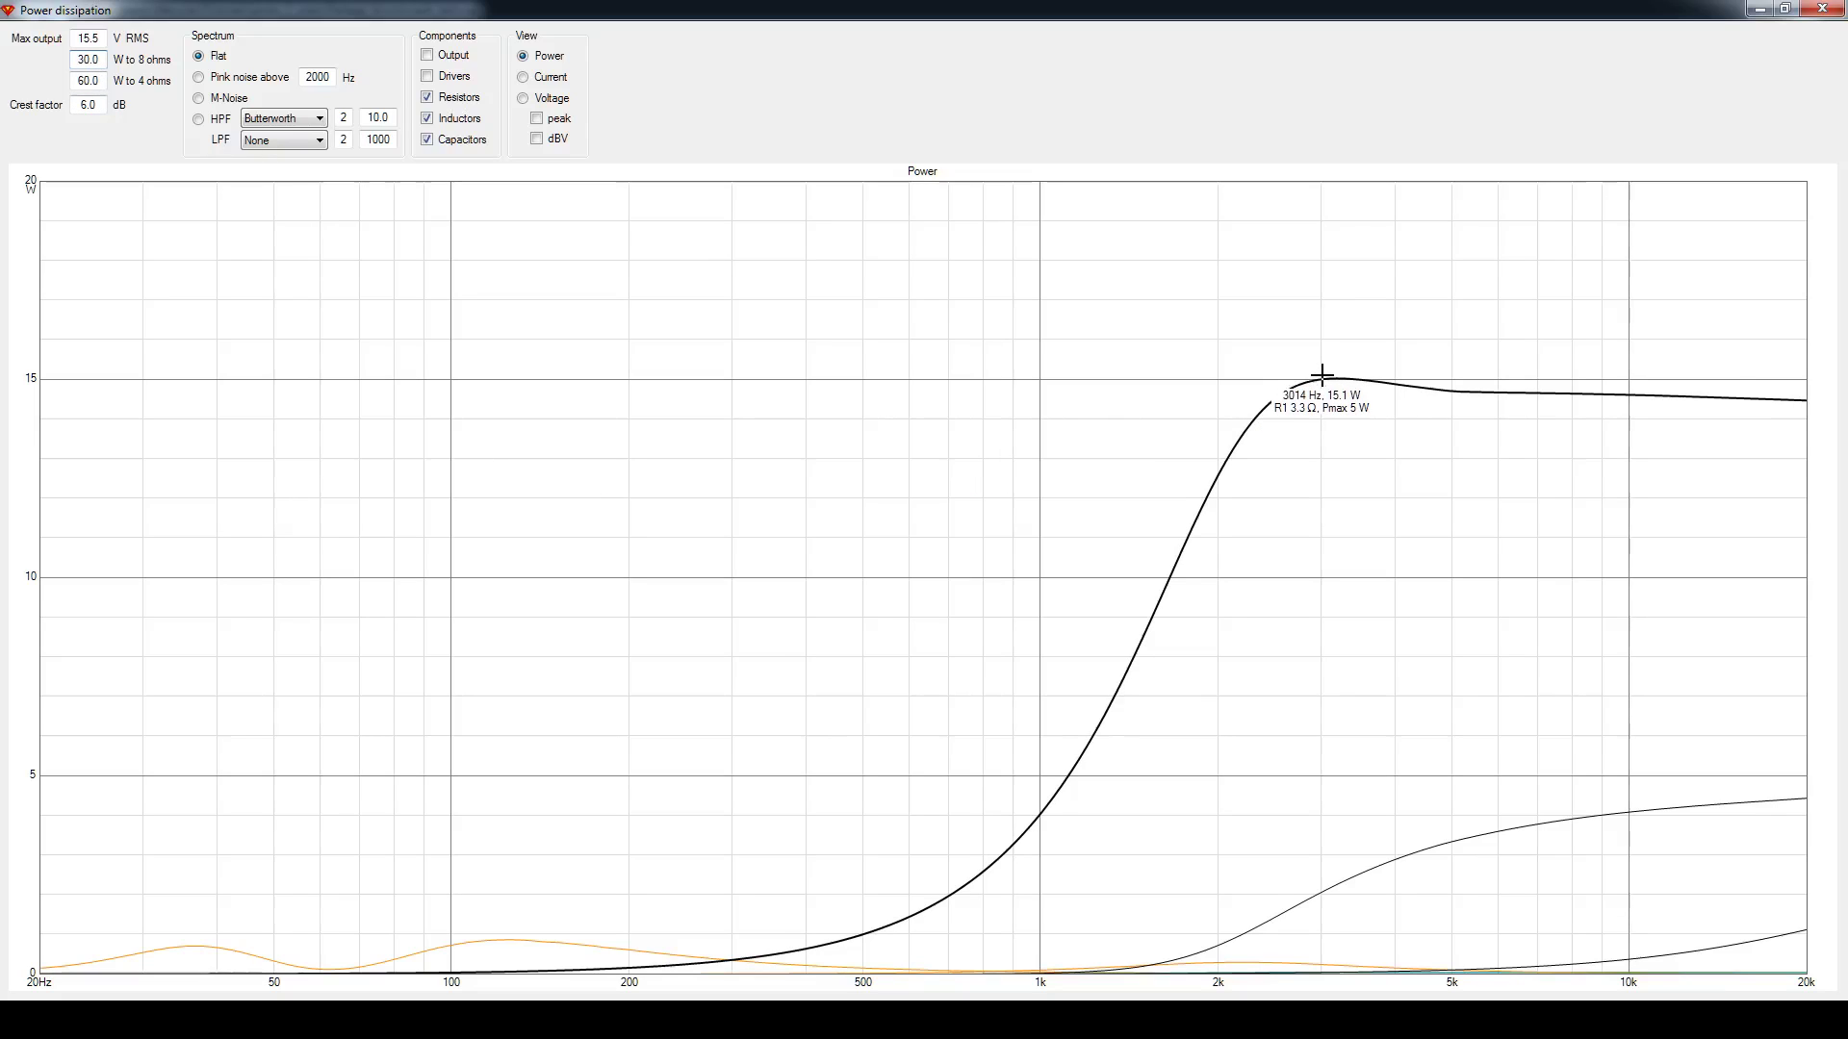
Short D2's series resistor in the schematic to examine its effect on the response and impedance, and restore it
{"action": "left_click", "coordinate": [635, 1020]}
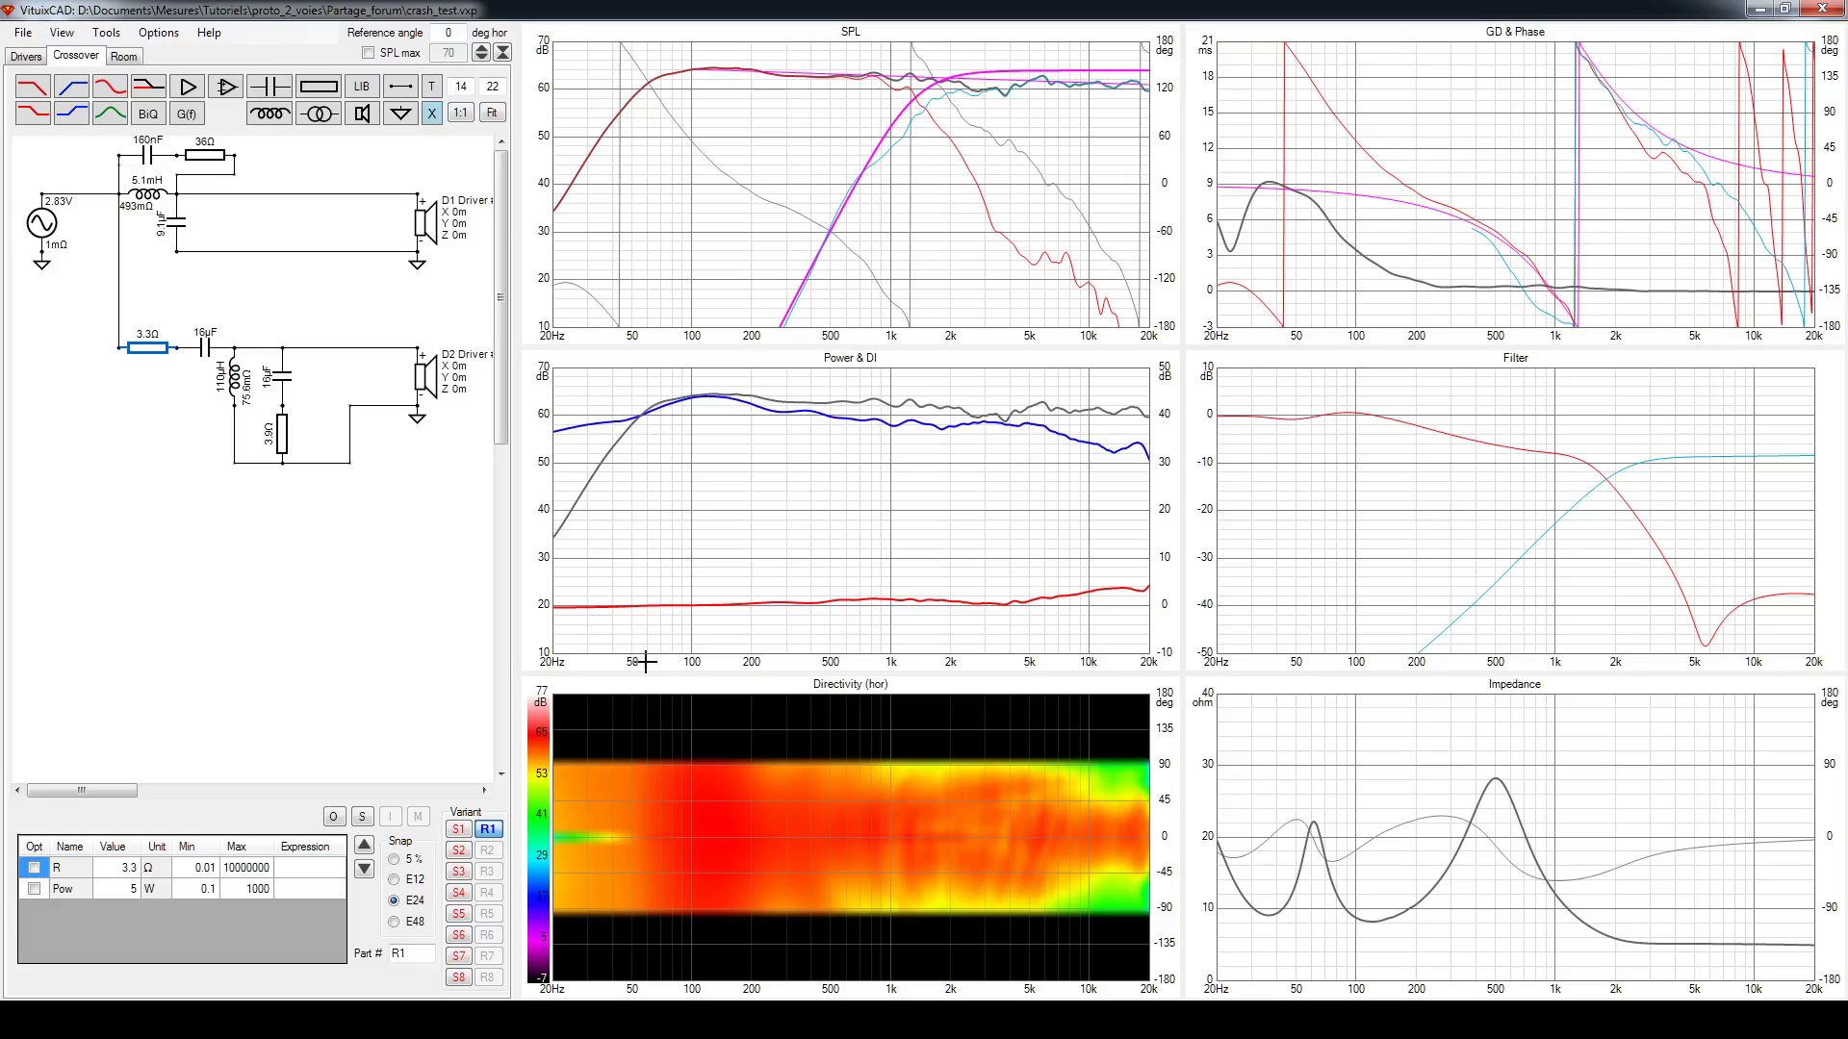
{"action": "right_click", "coordinate": [149, 351]}
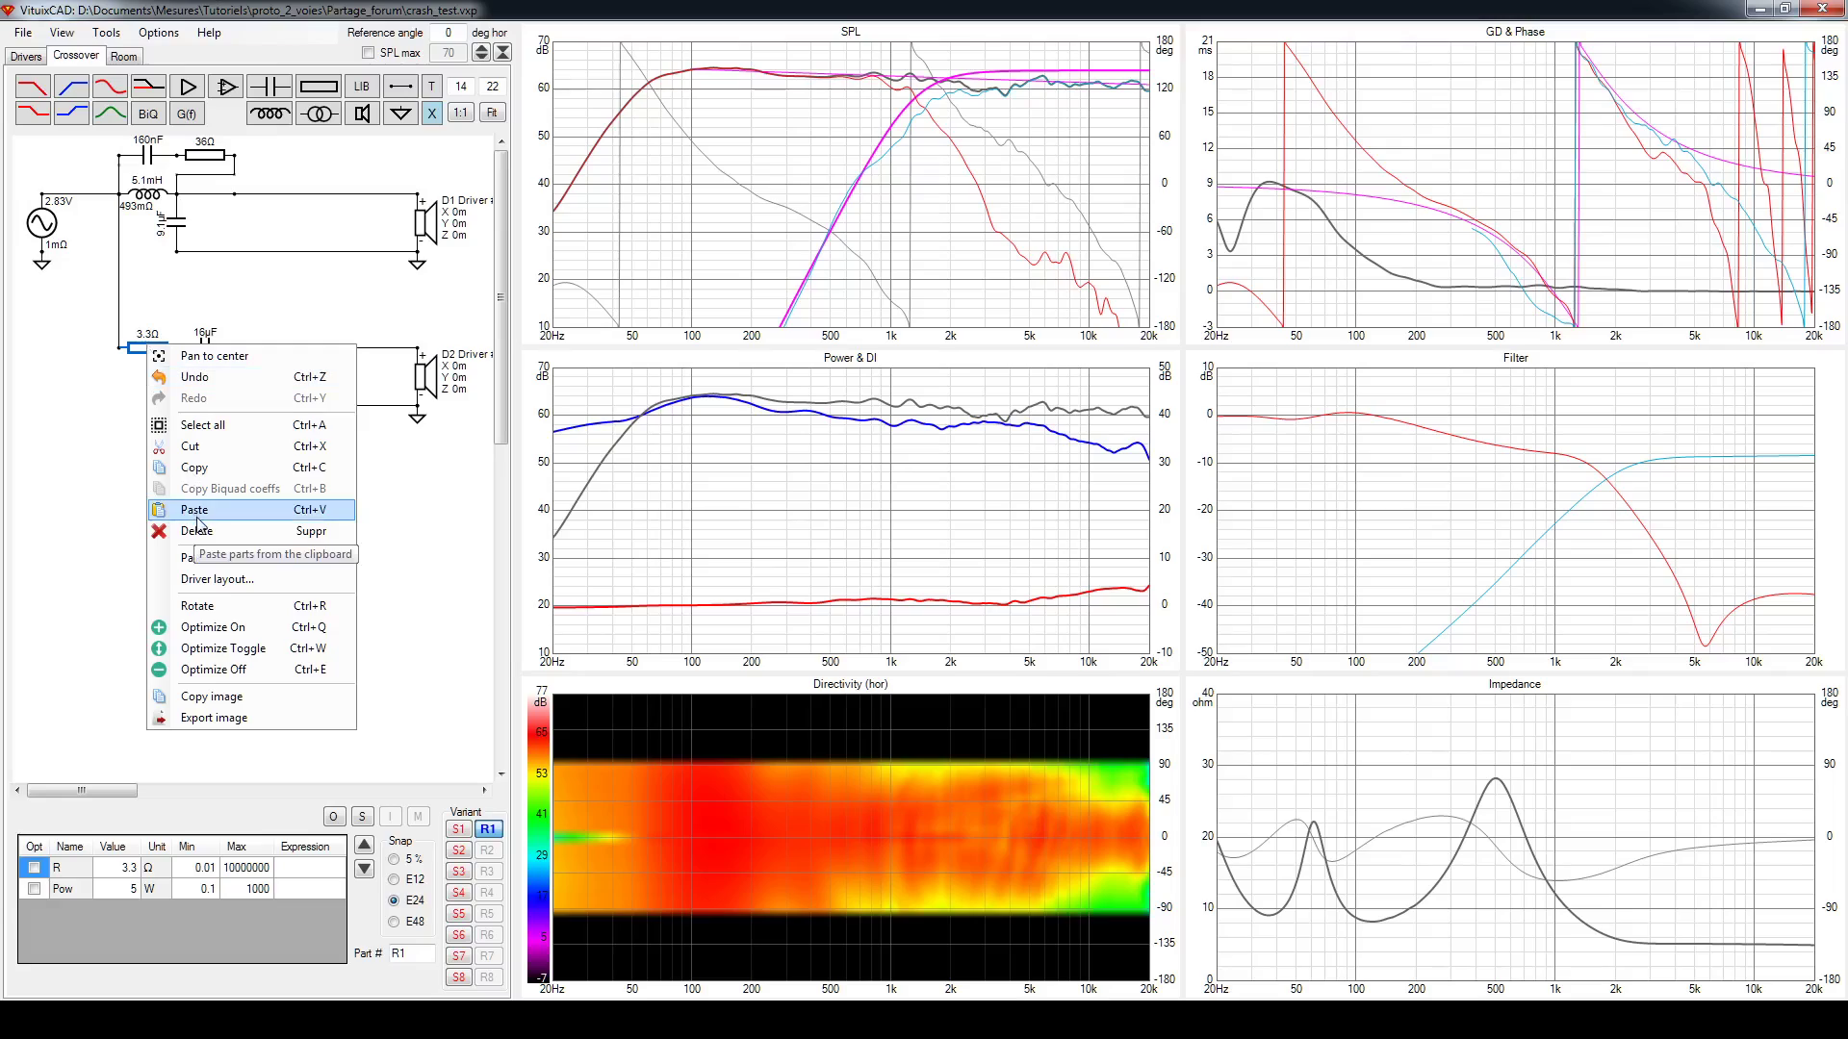
{"action": "left_click", "coordinate": [84, 449]}
{"action": "left_click", "coordinate": [143, 352]}
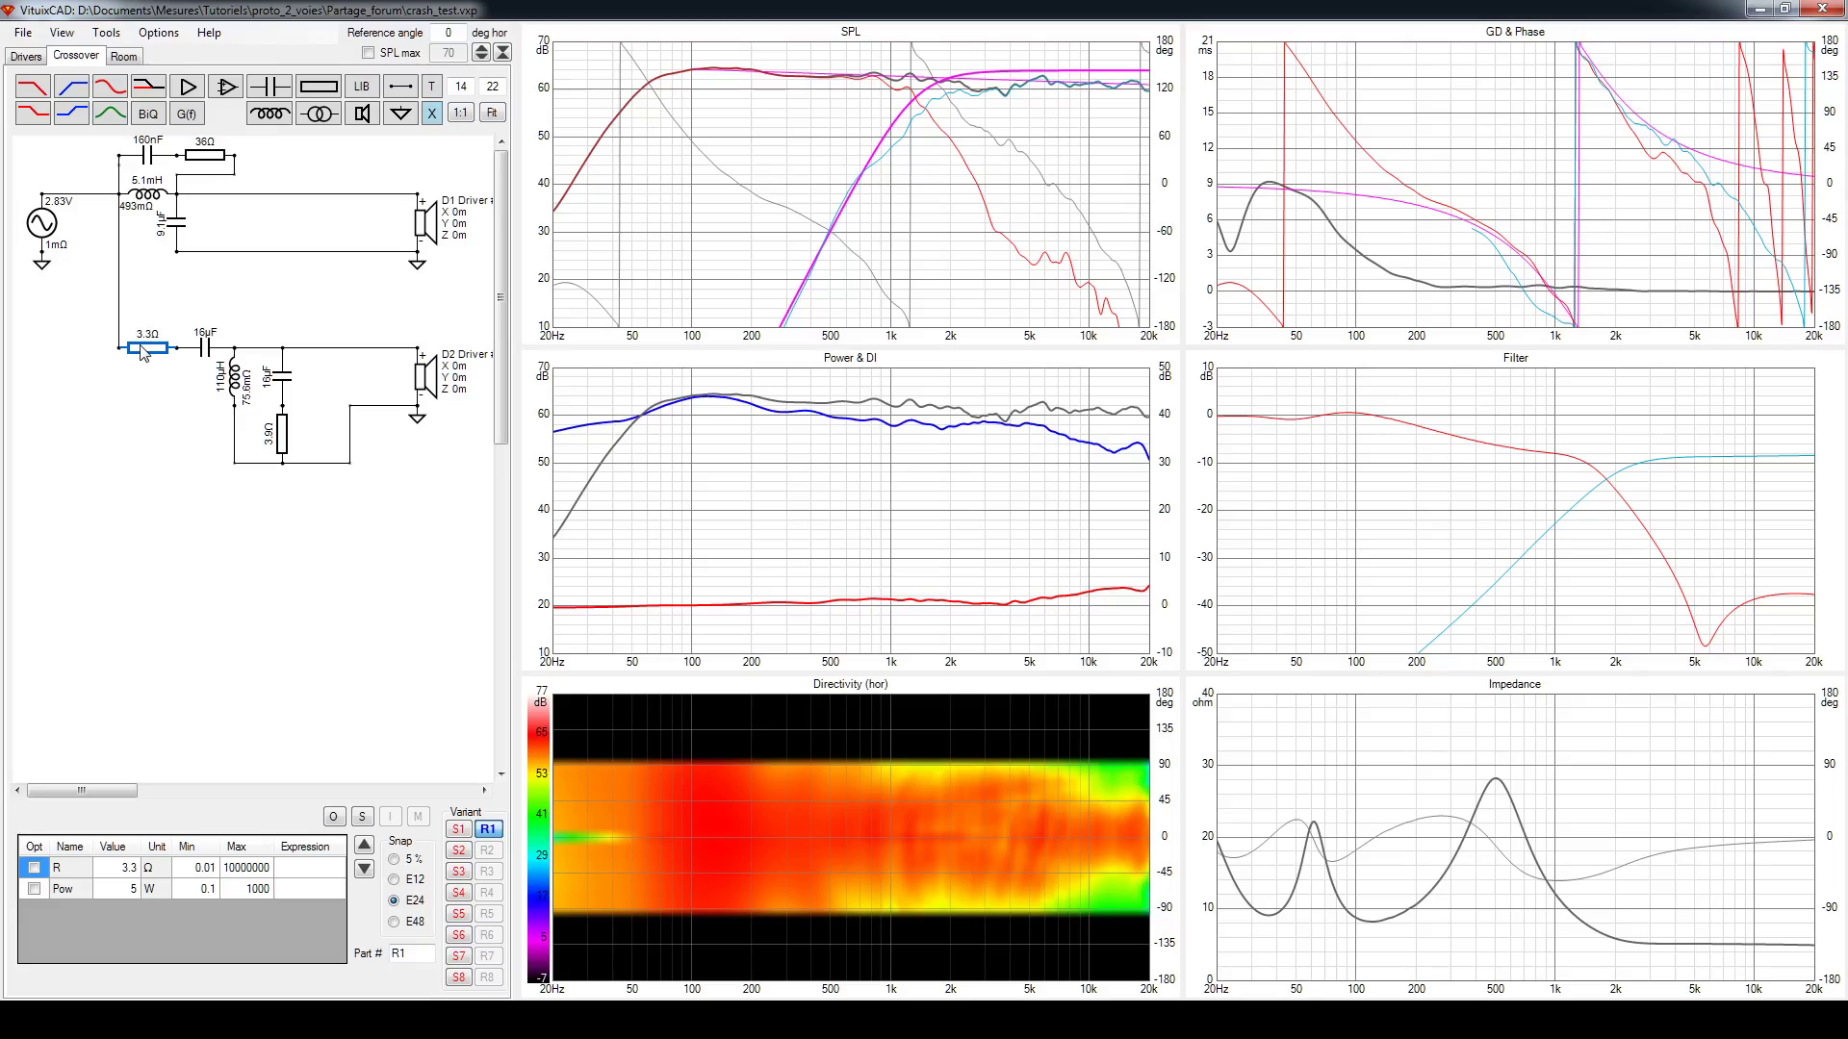
{"action": "key", "text": "s"}
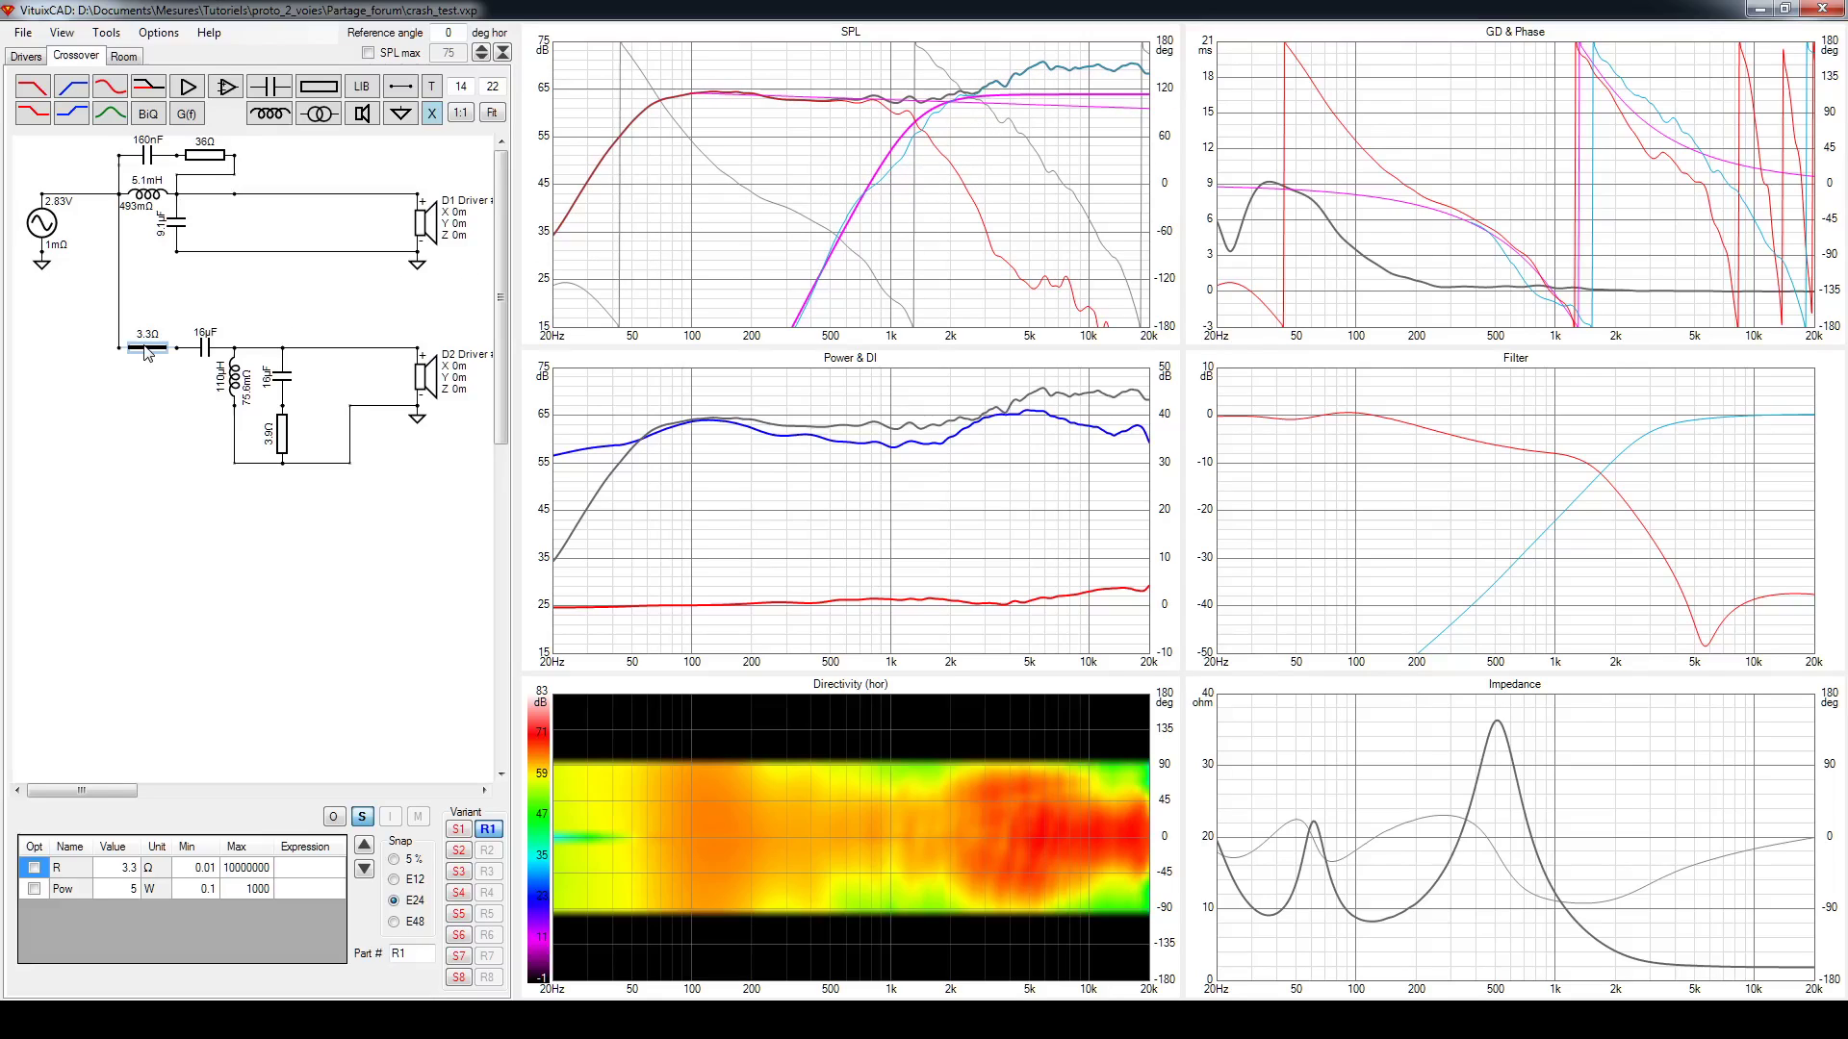
{"action": "double_click", "coordinate": [147, 353]}
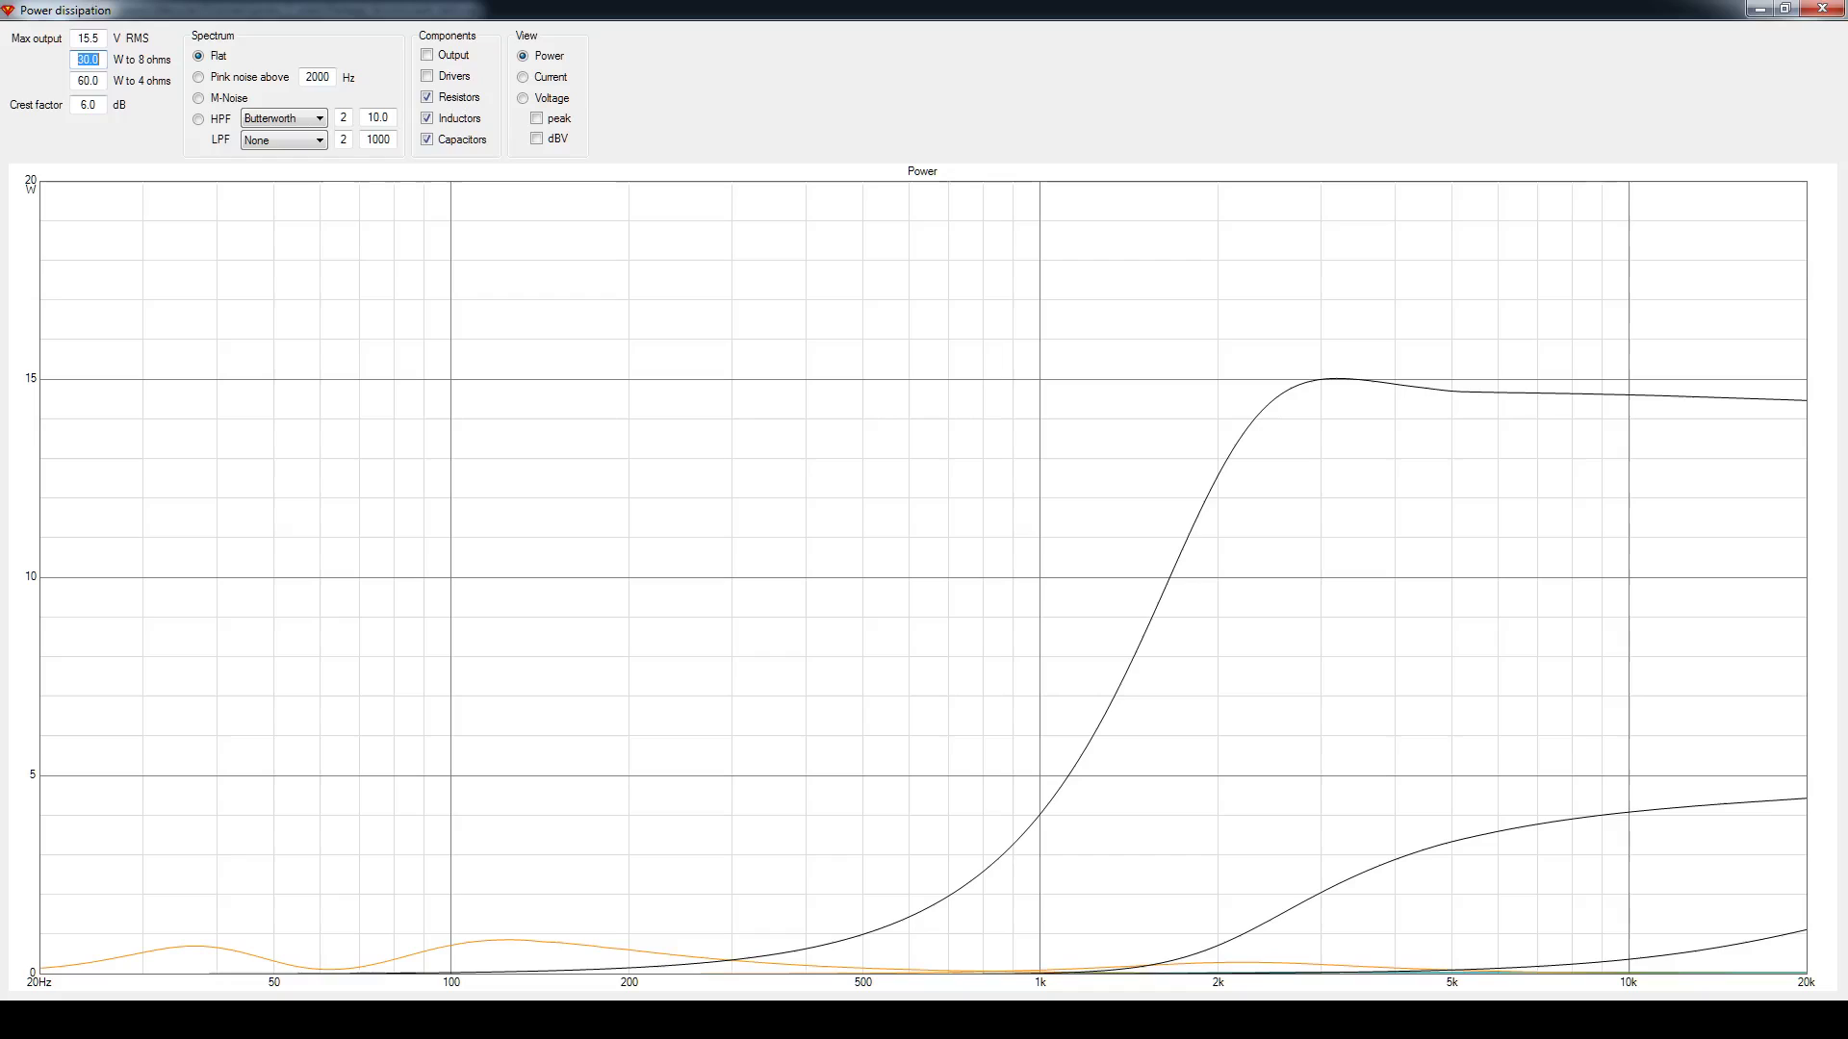
Read the power dissipated by the 3.9 Ω shunt resistor and compare it with that resistor's rating in the schematic
{"action": "left_click", "coordinate": [1425, 1020]}
{"action": "mouse_move", "coordinate": [1269, 405]}
{"action": "mouse_move", "coordinate": [1519, 834]}
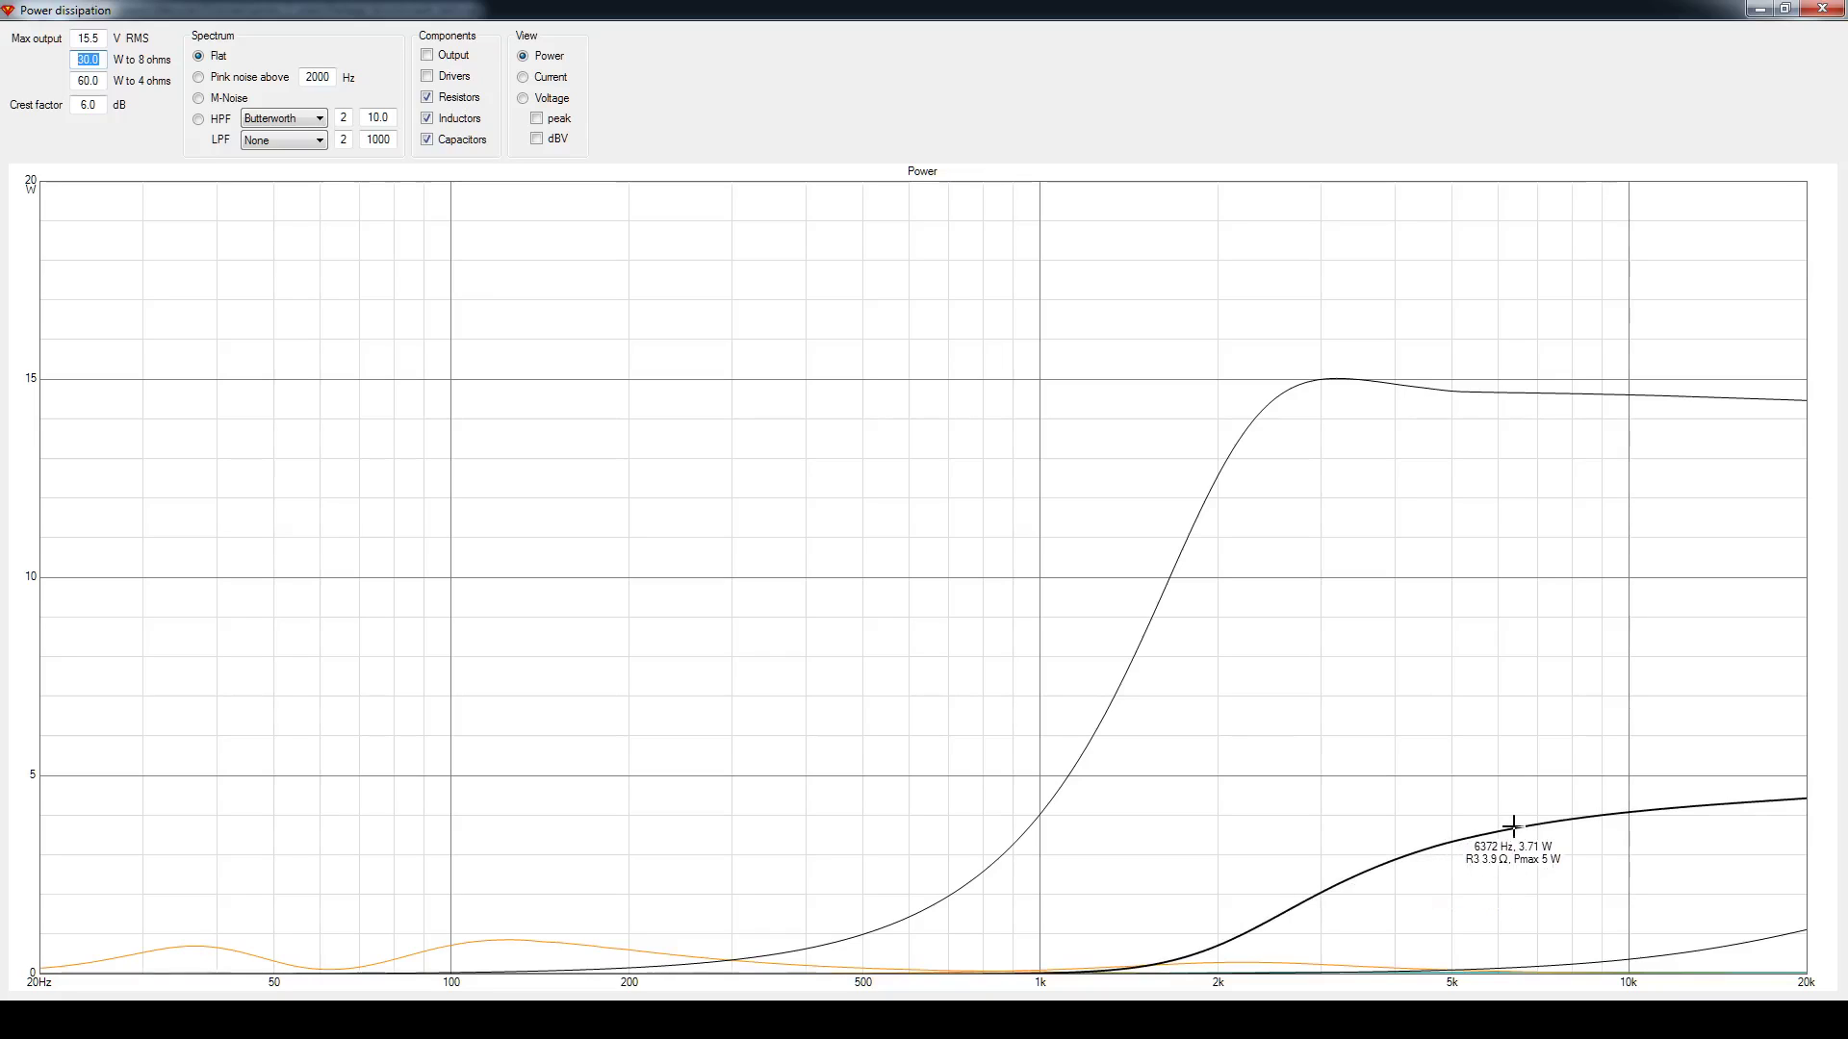
{"action": "left_click", "coordinate": [1159, 929]}
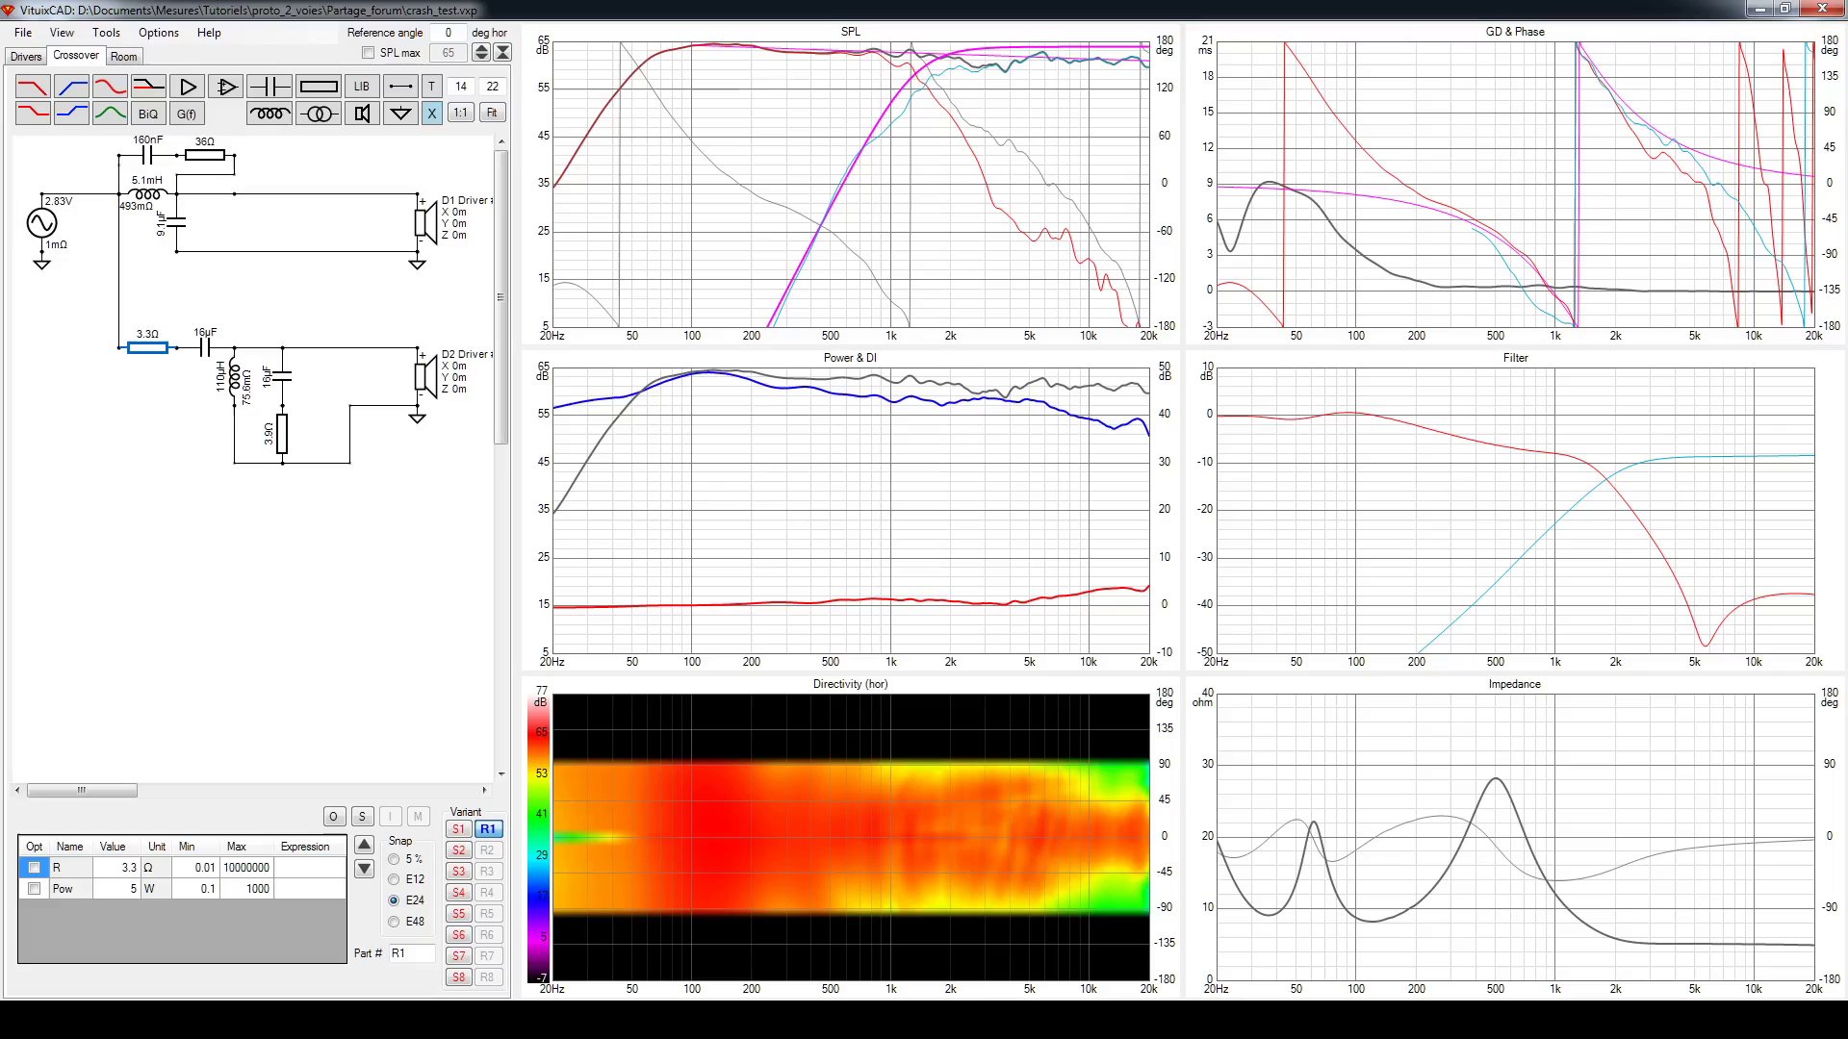
{"action": "left_click", "coordinate": [284, 438]}
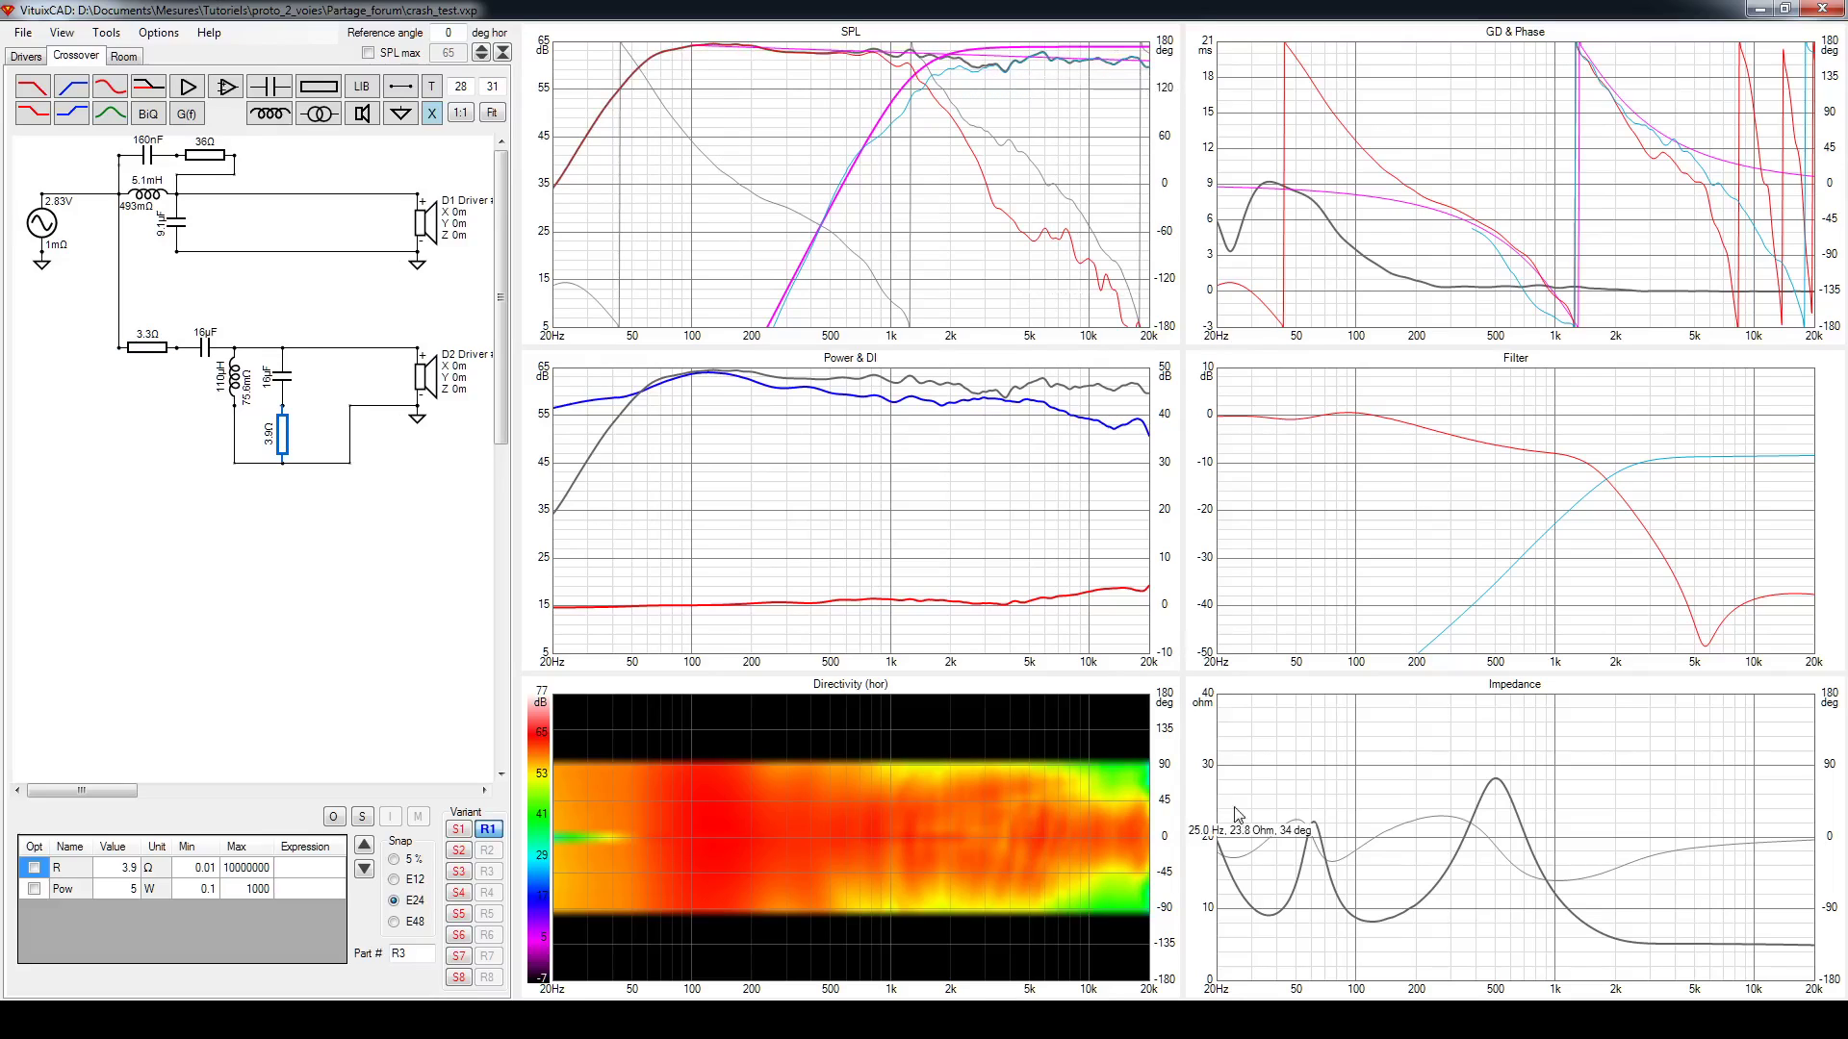
{"action": "left_click", "coordinate": [1347, 928]}
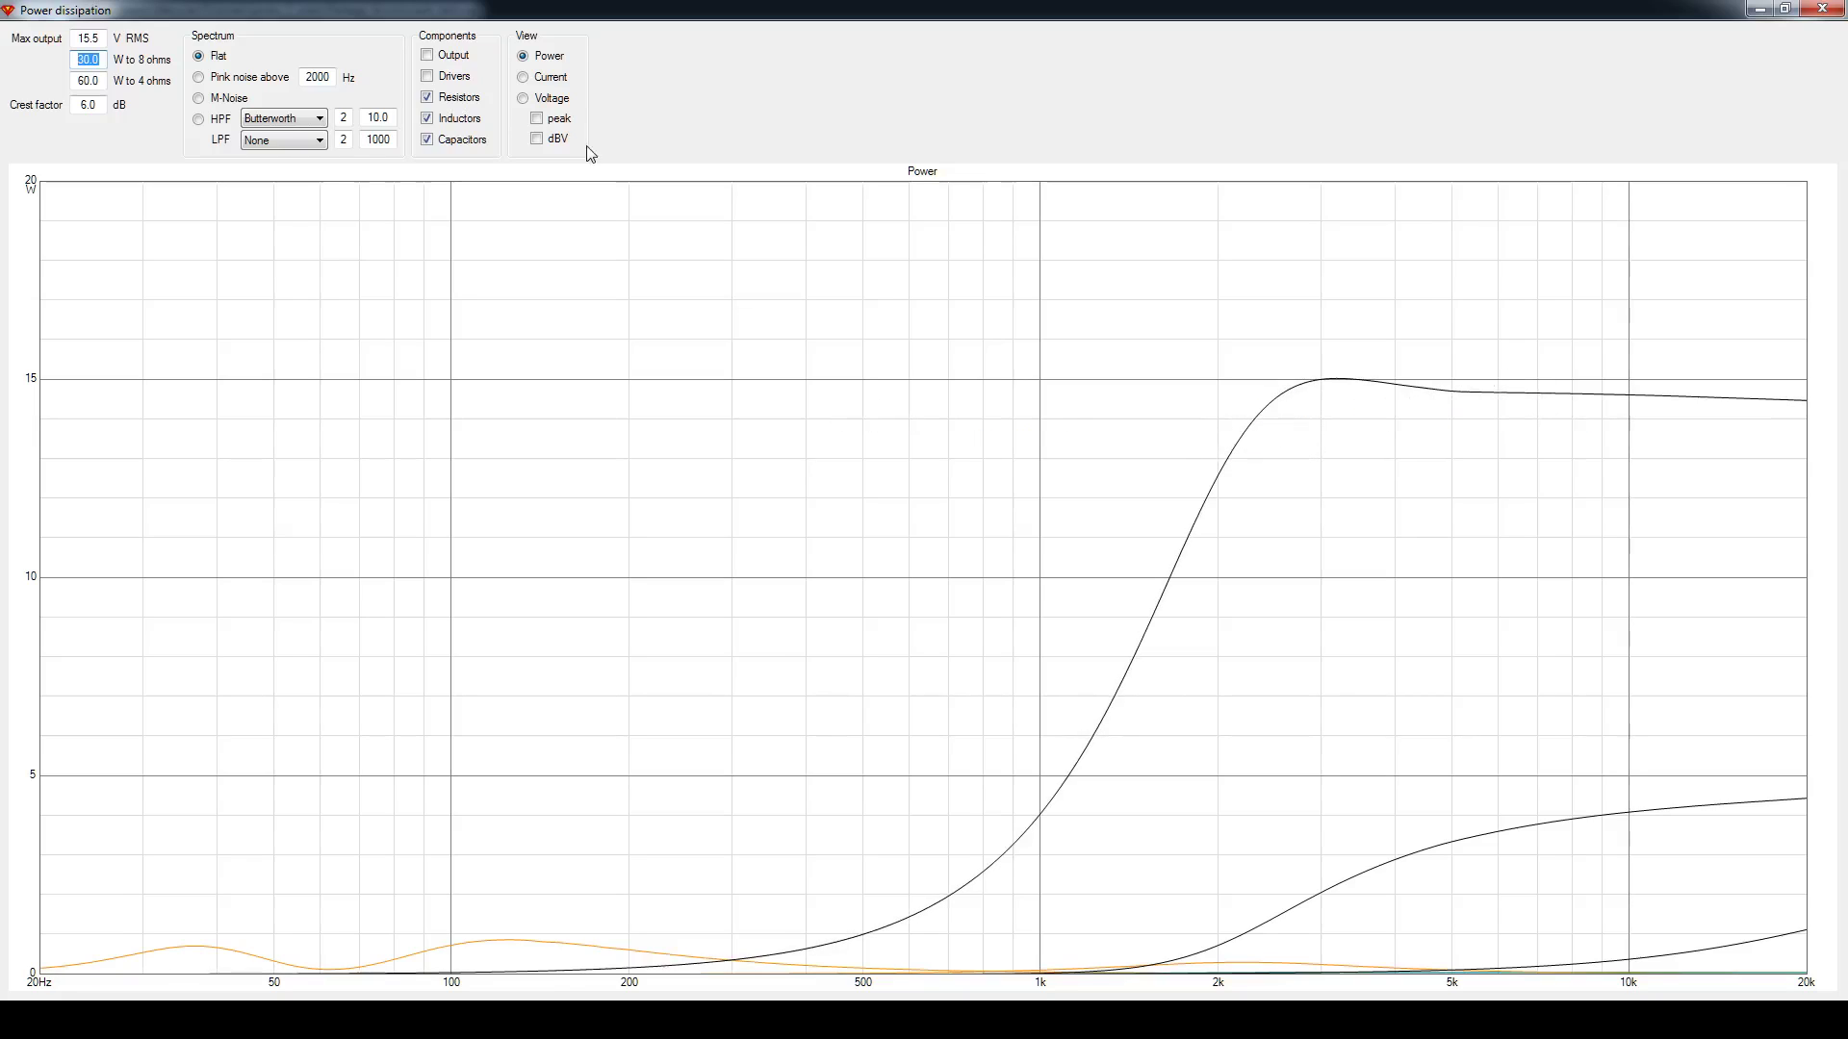
Include the drivers in the power dissipation graph and compare their curves with the crossover's Impedance graph
{"action": "left_click", "coordinate": [429, 77]}
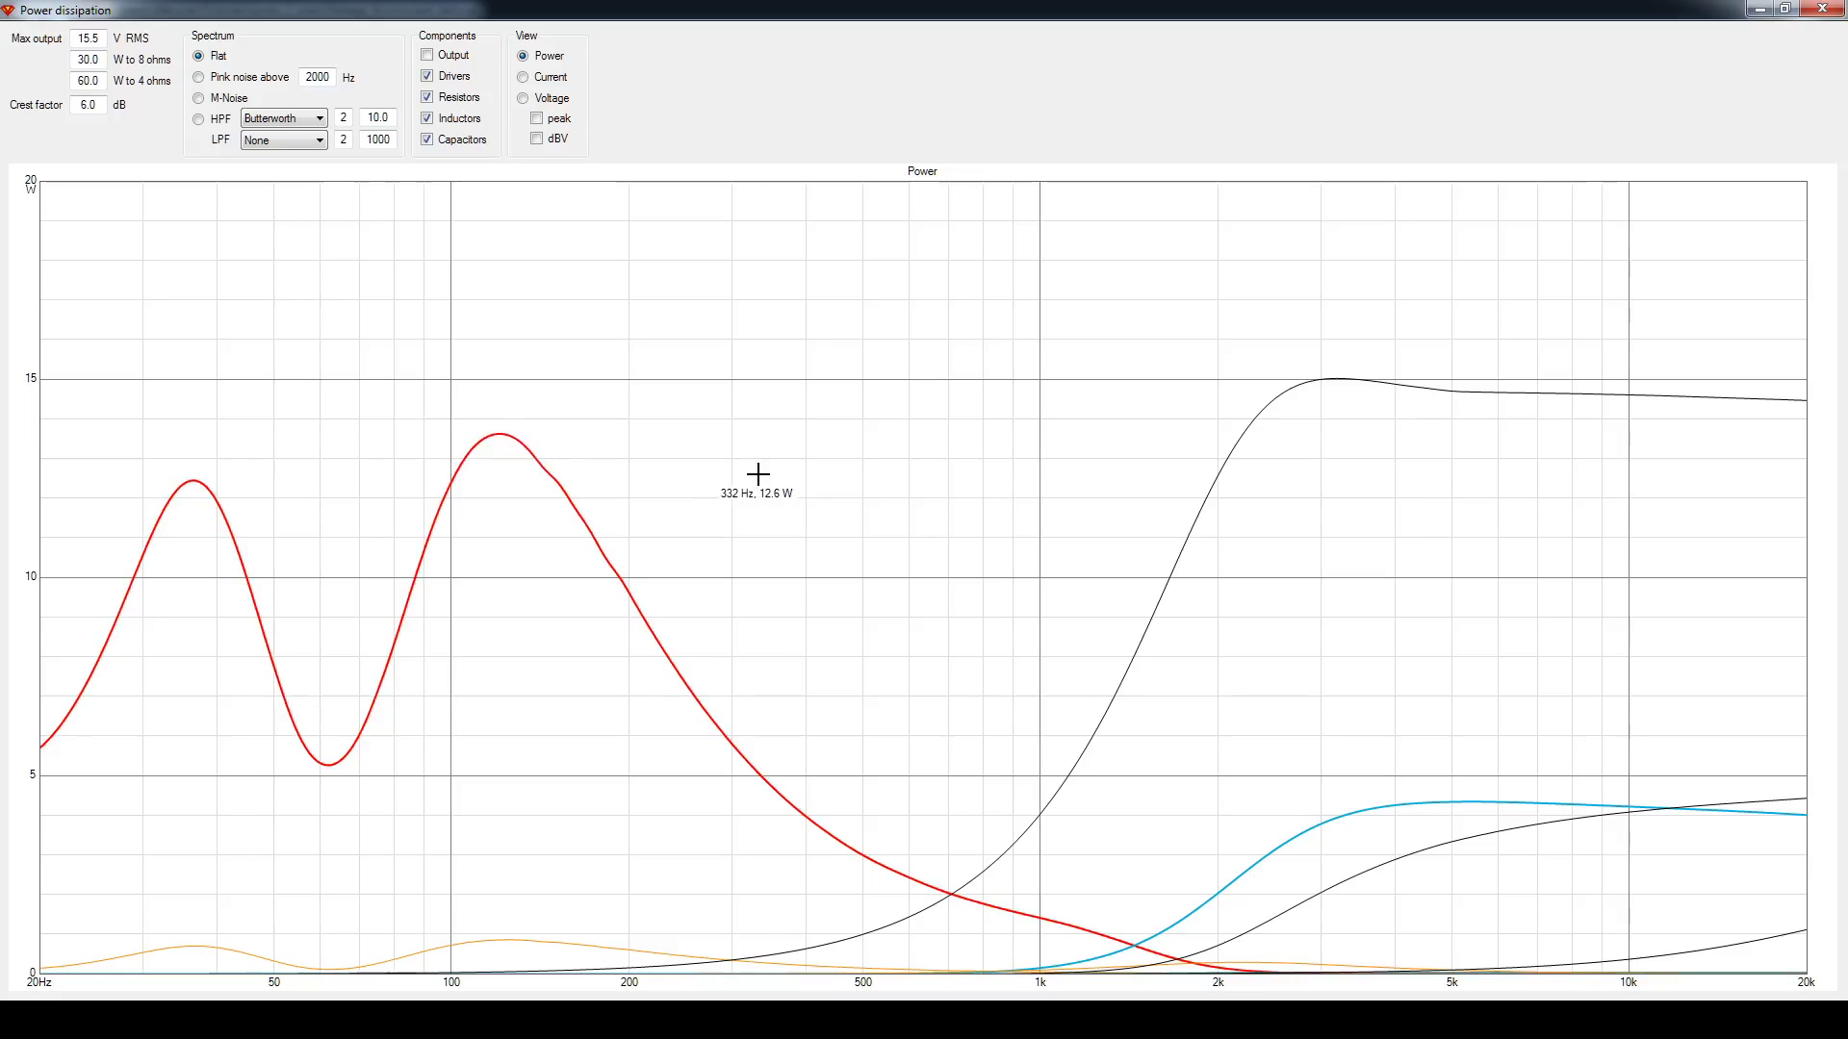
{"action": "mouse_move", "coordinate": [1374, 1021]}
{"action": "left_click", "coordinate": [1167, 926]}
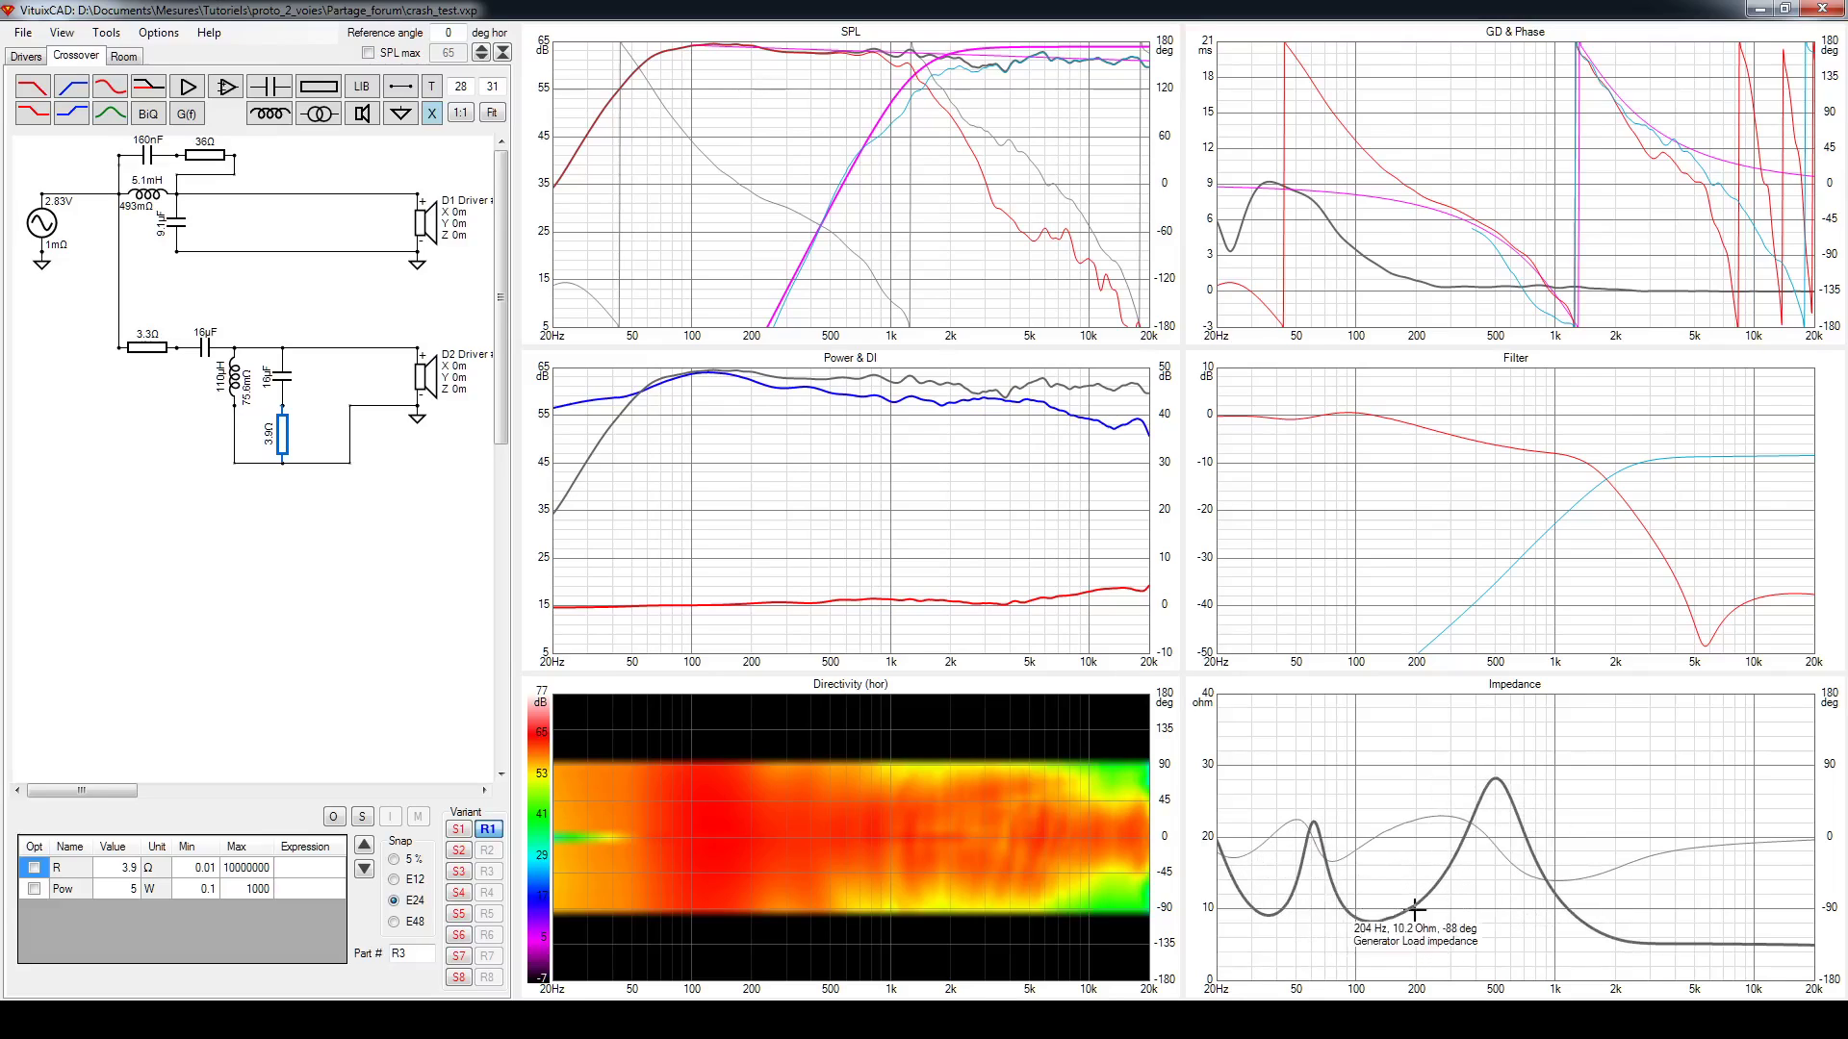
{"action": "key", "text": "alt+Tab"}
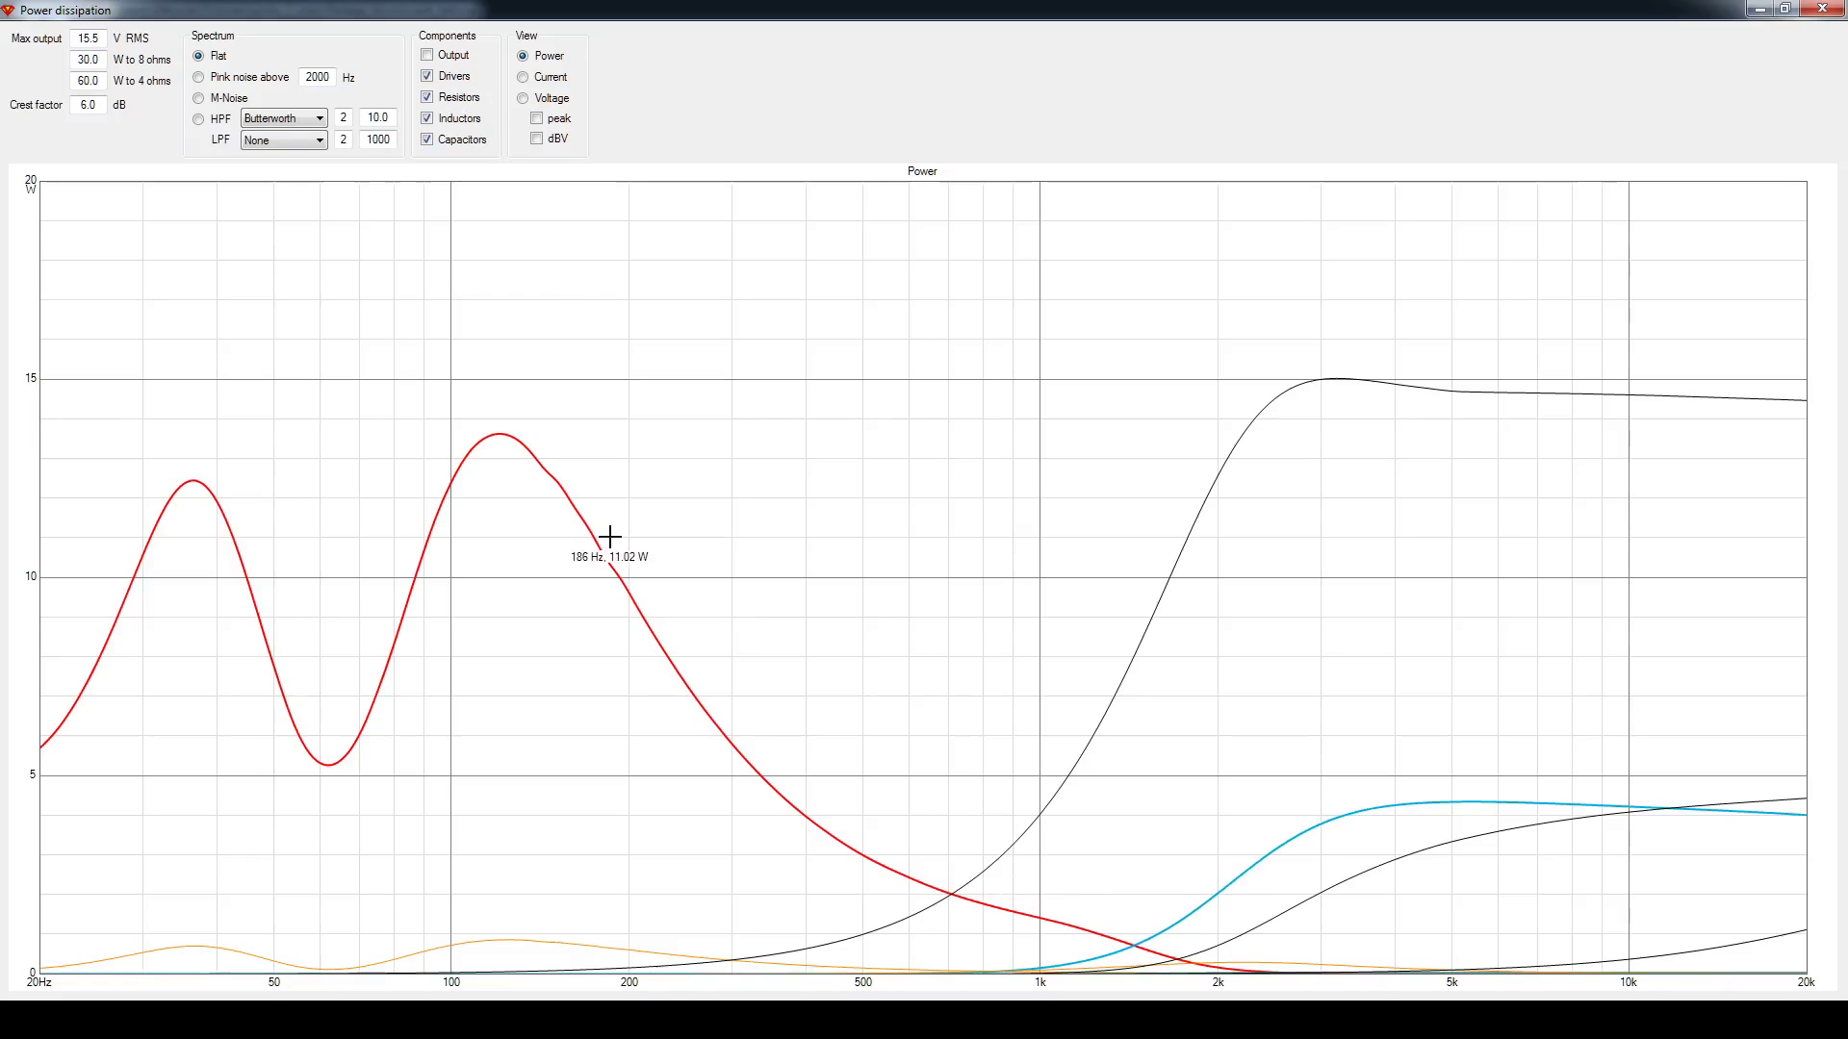
Show the output curves briefly, and view the component current and voltage graphs before returning to the power graph
{"action": "left_click", "coordinate": [444, 60]}
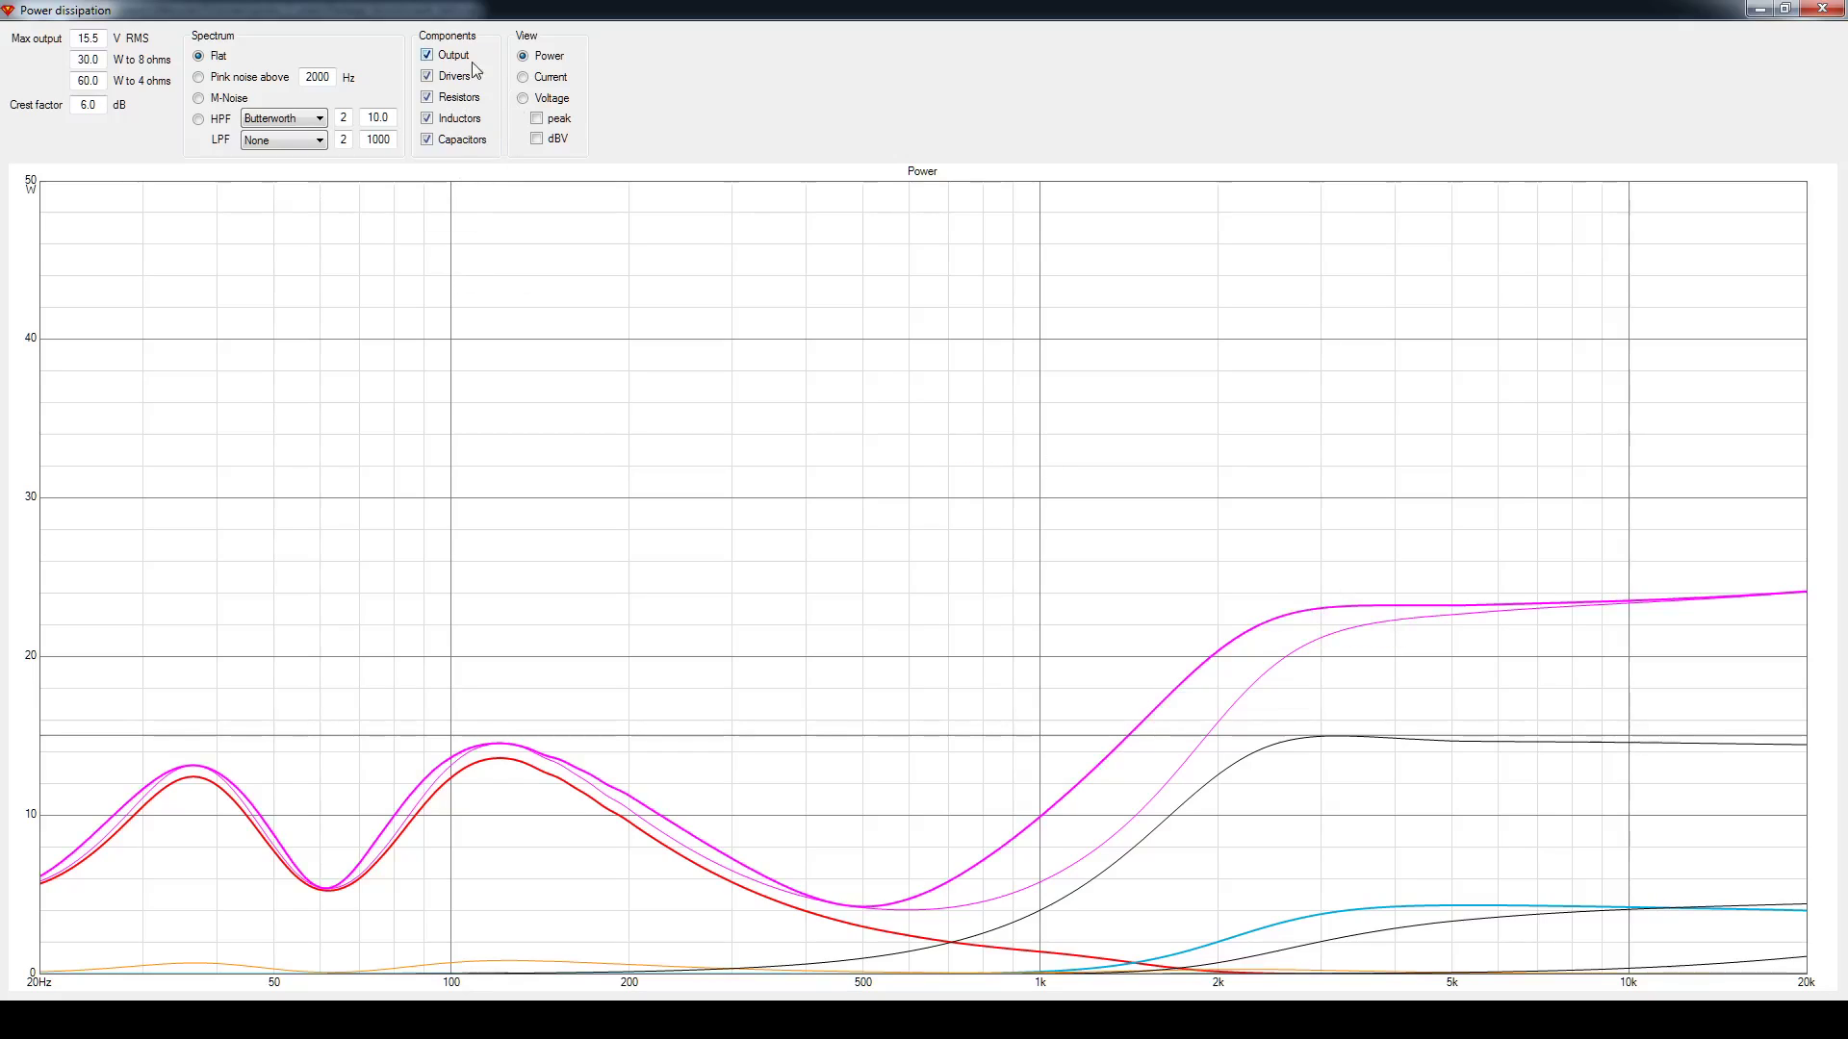
{"action": "left_click", "coordinate": [428, 56]}
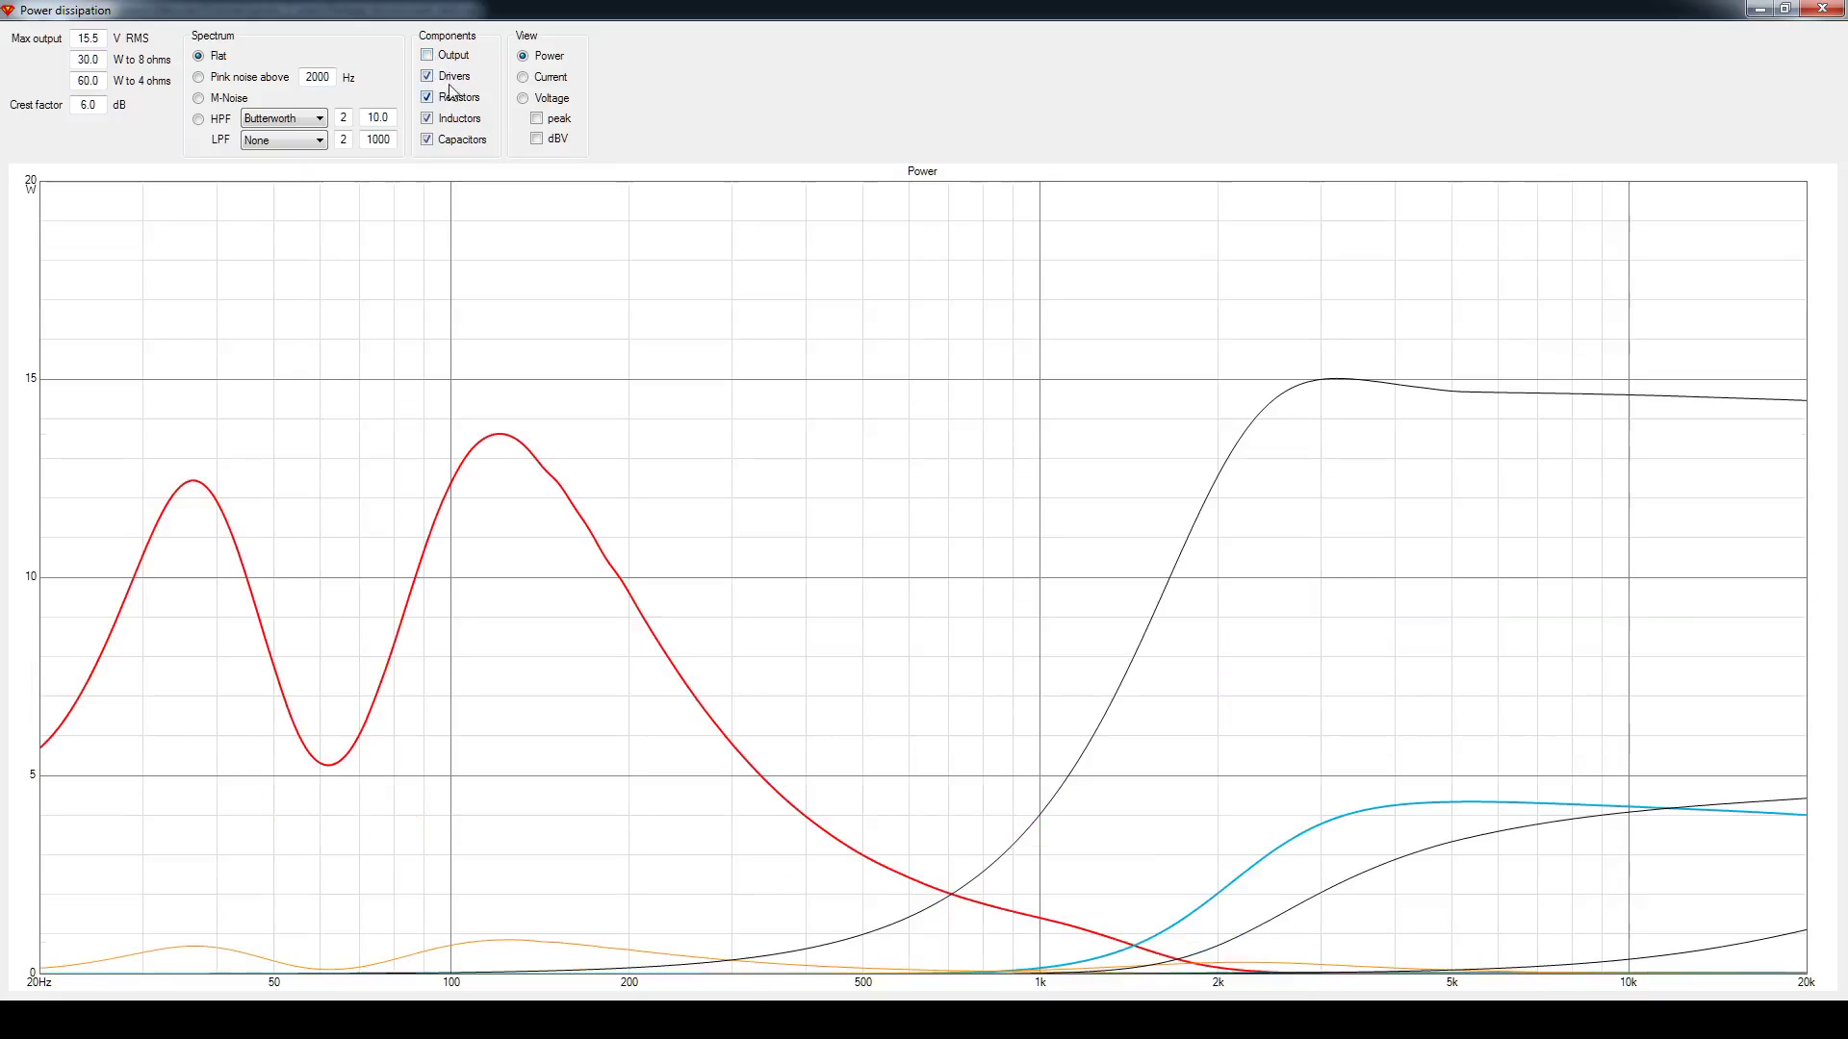
{"action": "left_click", "coordinate": [545, 80]}
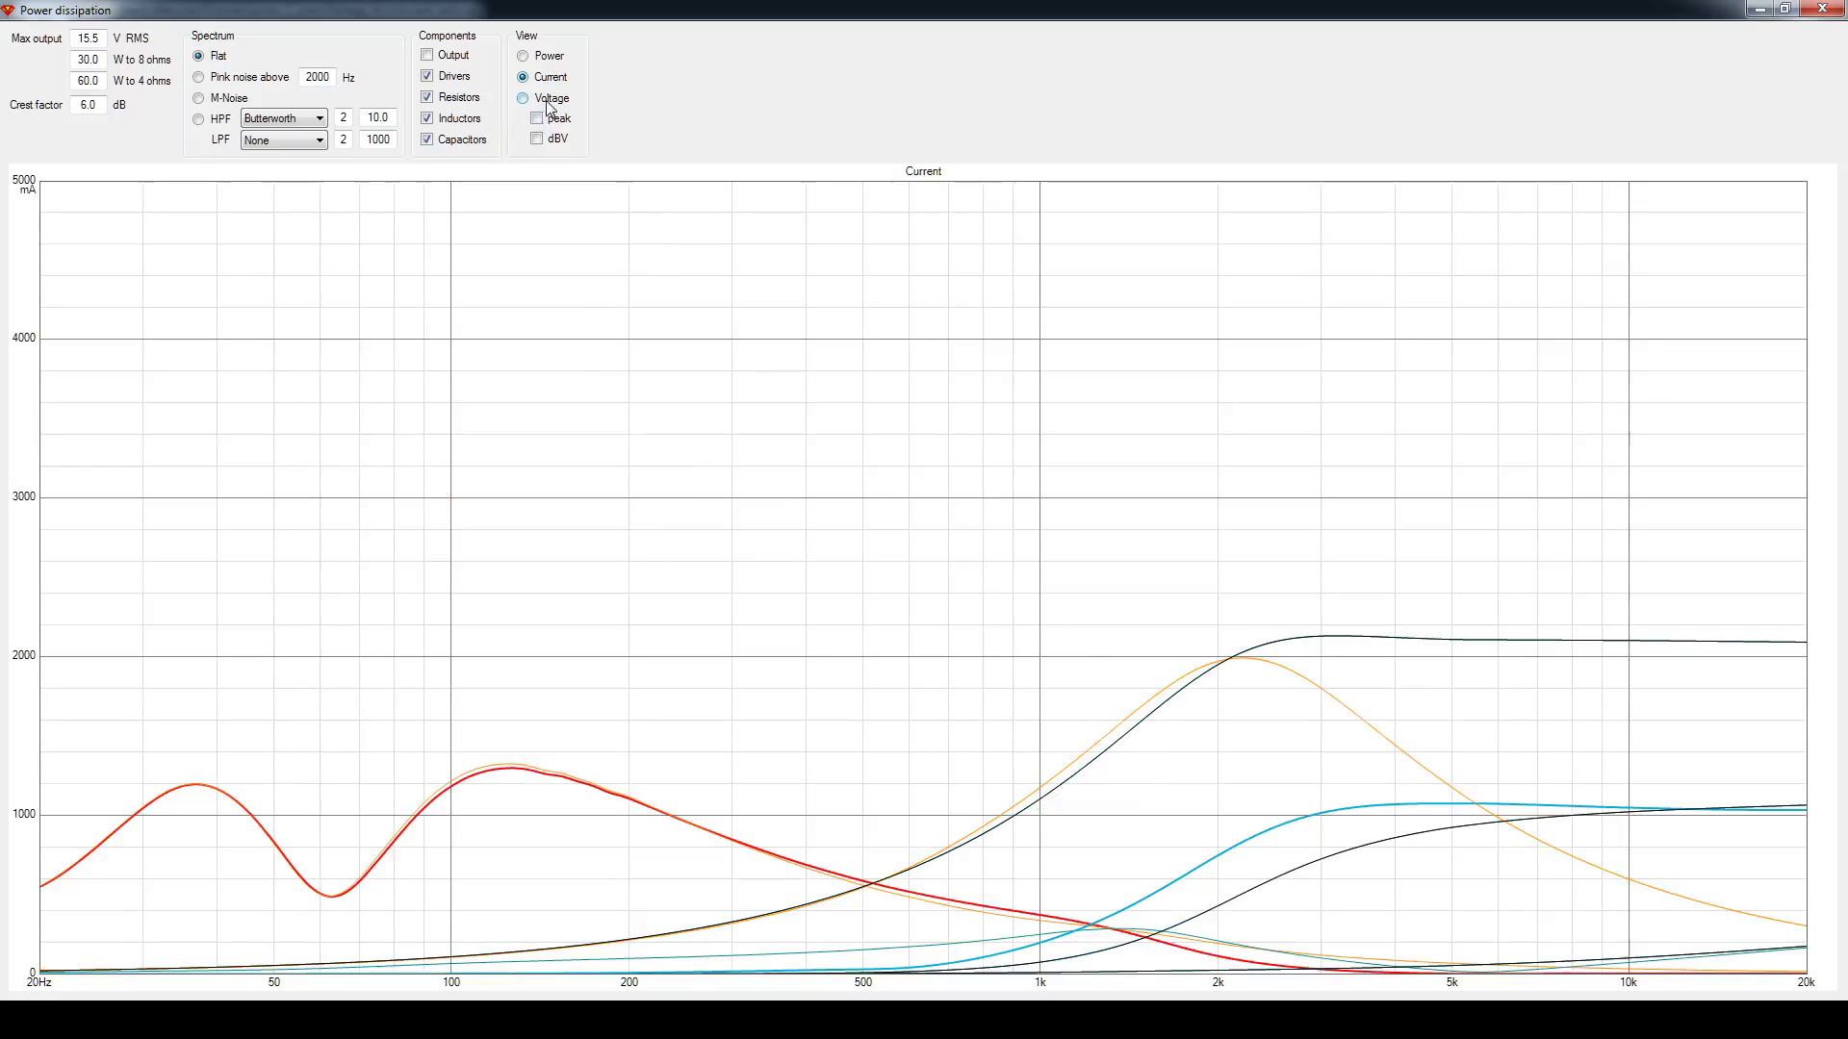
{"action": "left_click", "coordinate": [550, 101]}
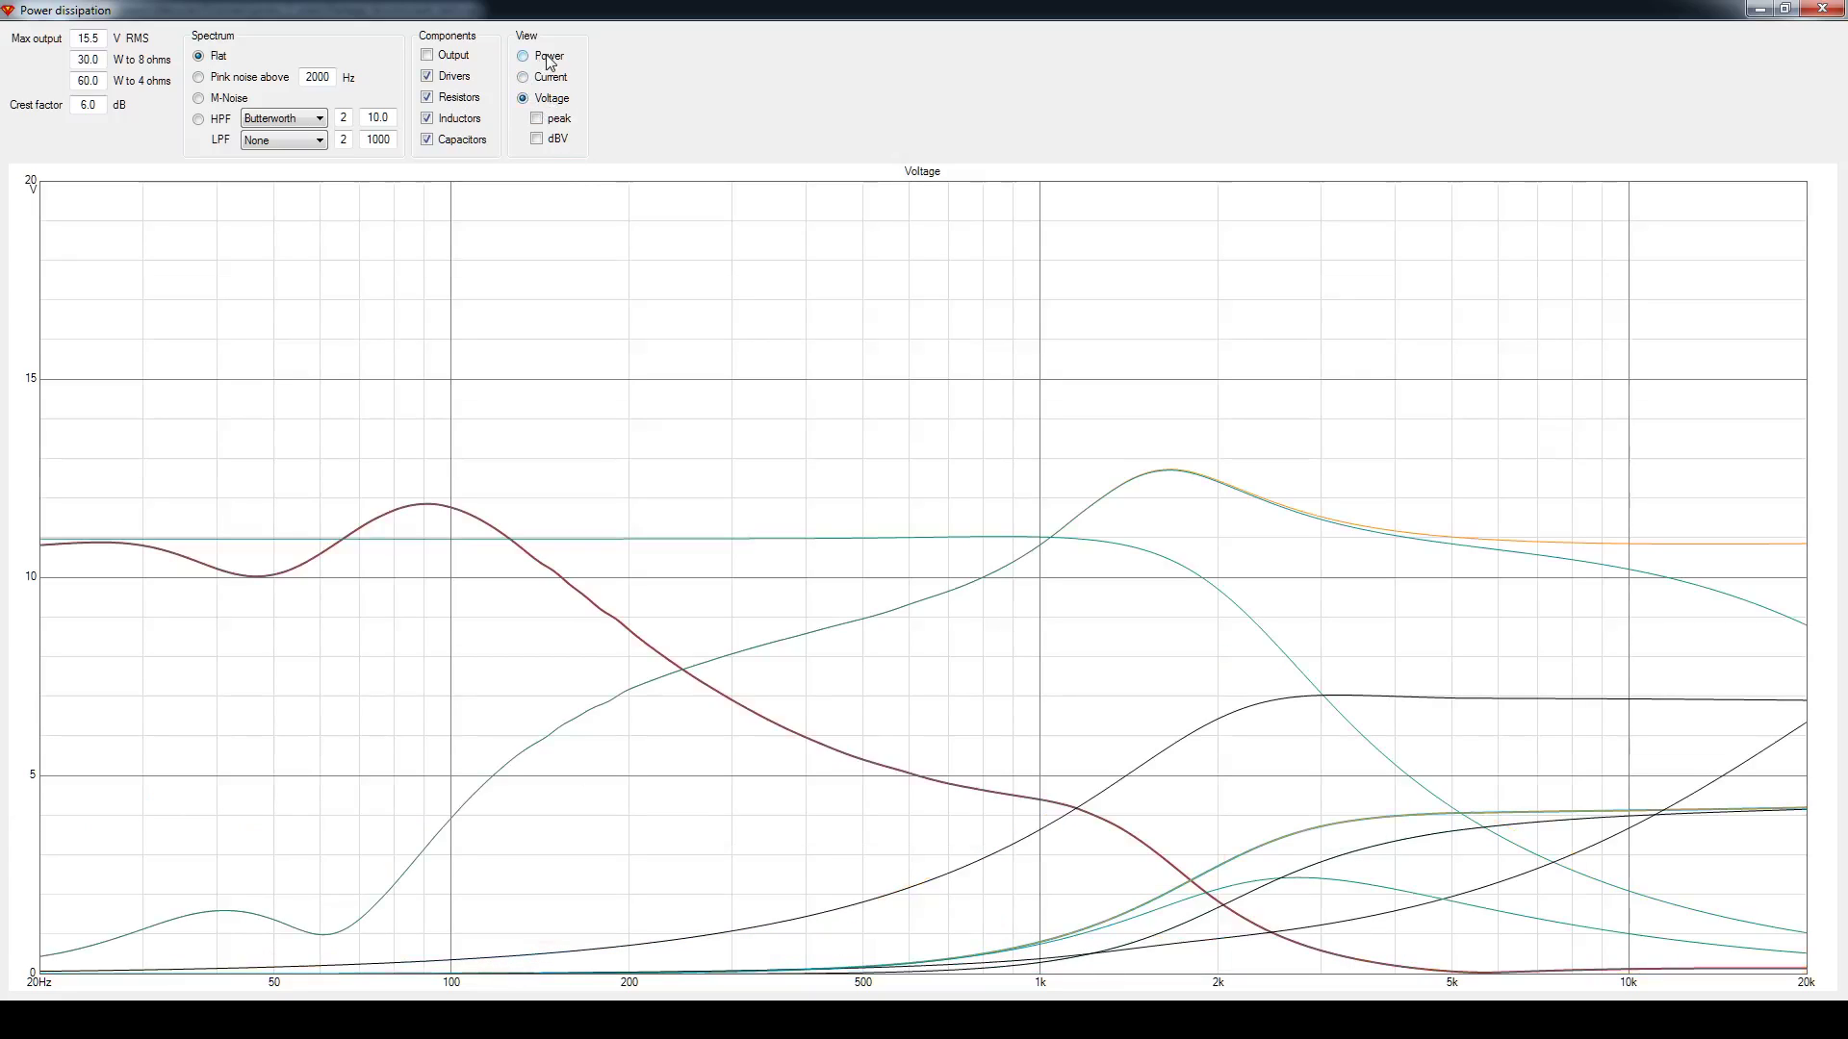
{"action": "left_click", "coordinate": [547, 60]}
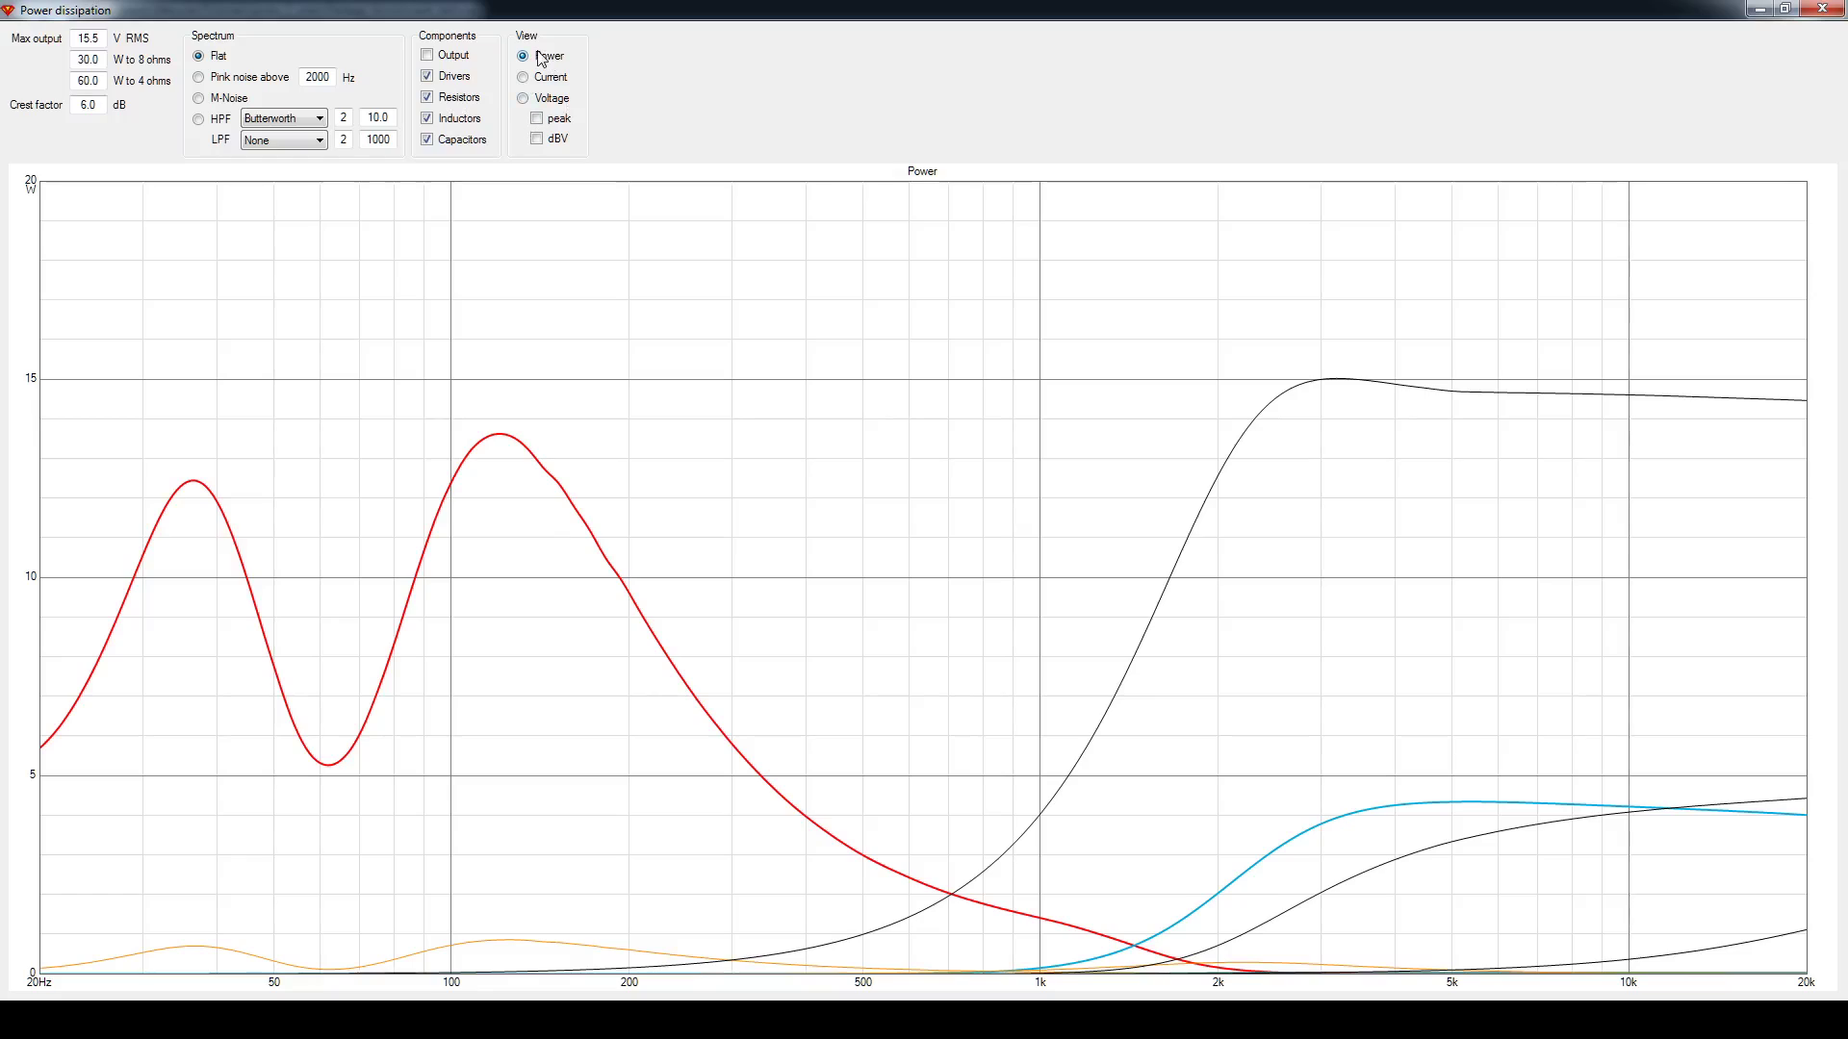
Hide the driver power curves, read the series resistor's peak again, and return to the six-graph crossover overview
{"action": "left_click", "coordinate": [433, 78]}
{"action": "mouse_move", "coordinate": [1337, 379]}
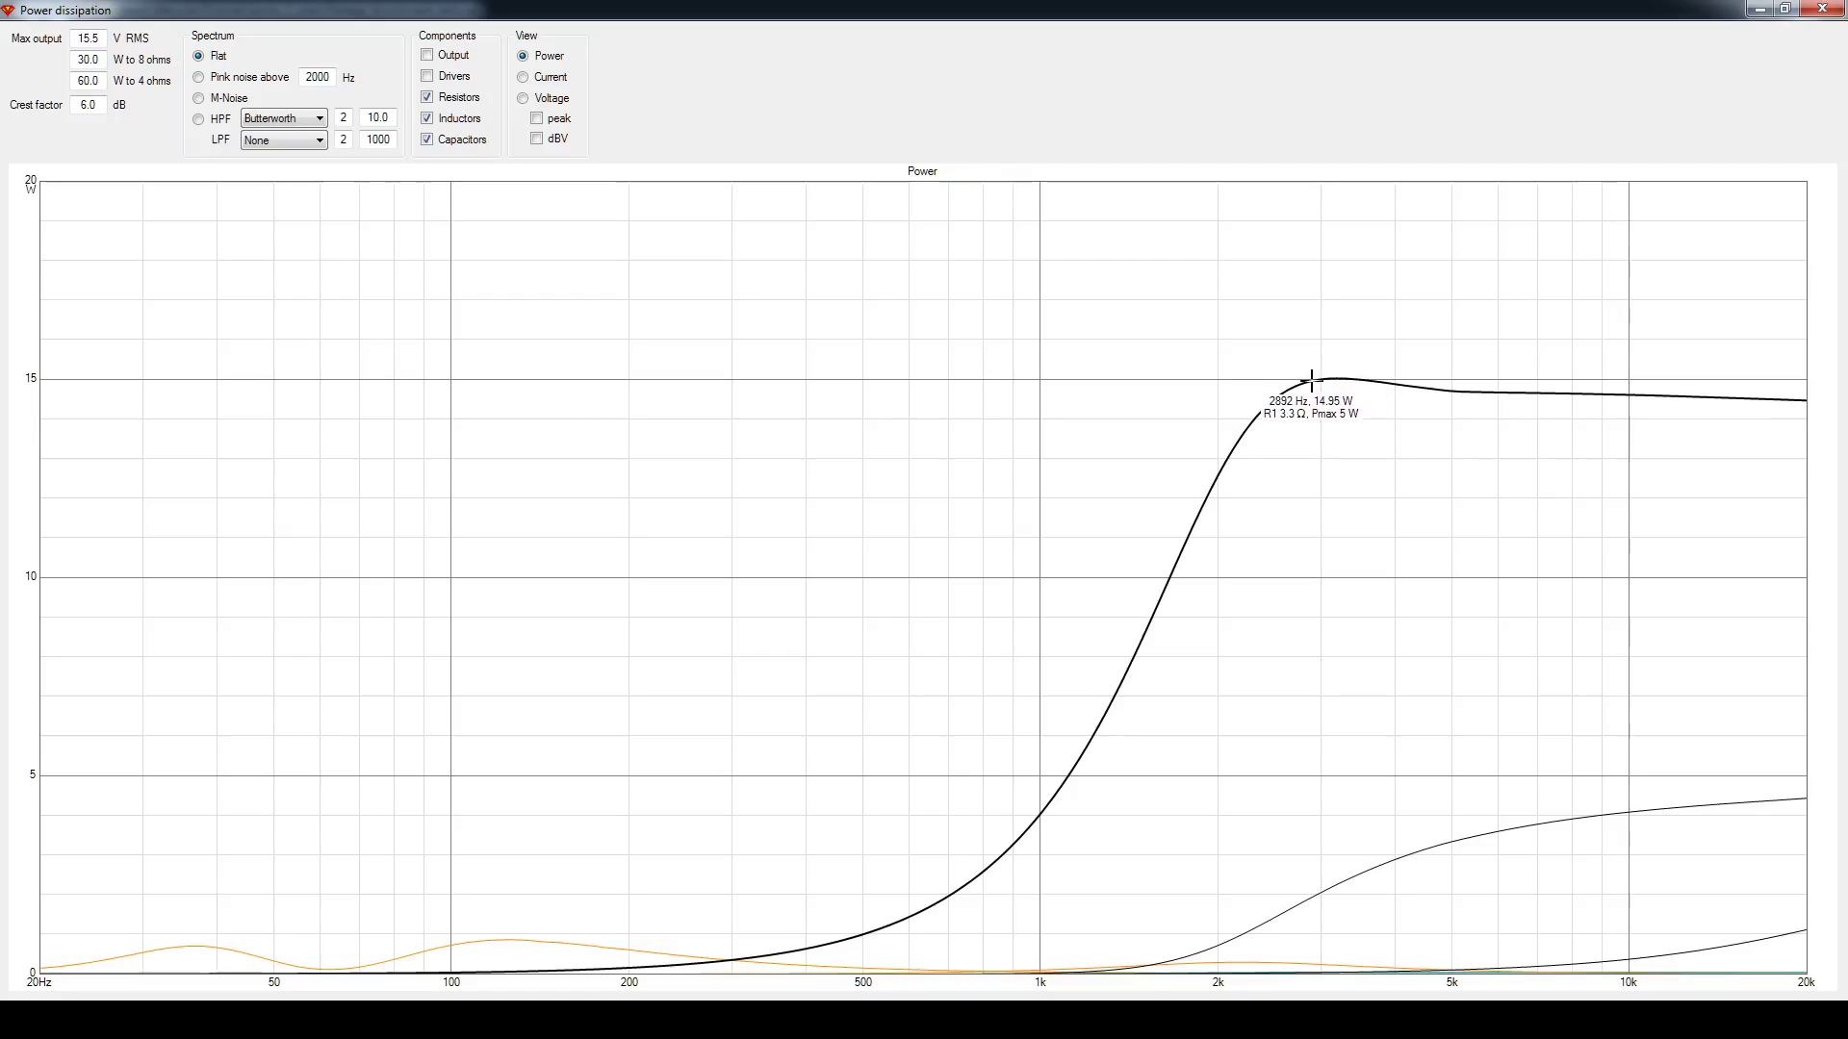
{"action": "left_click", "coordinate": [1374, 1020]}
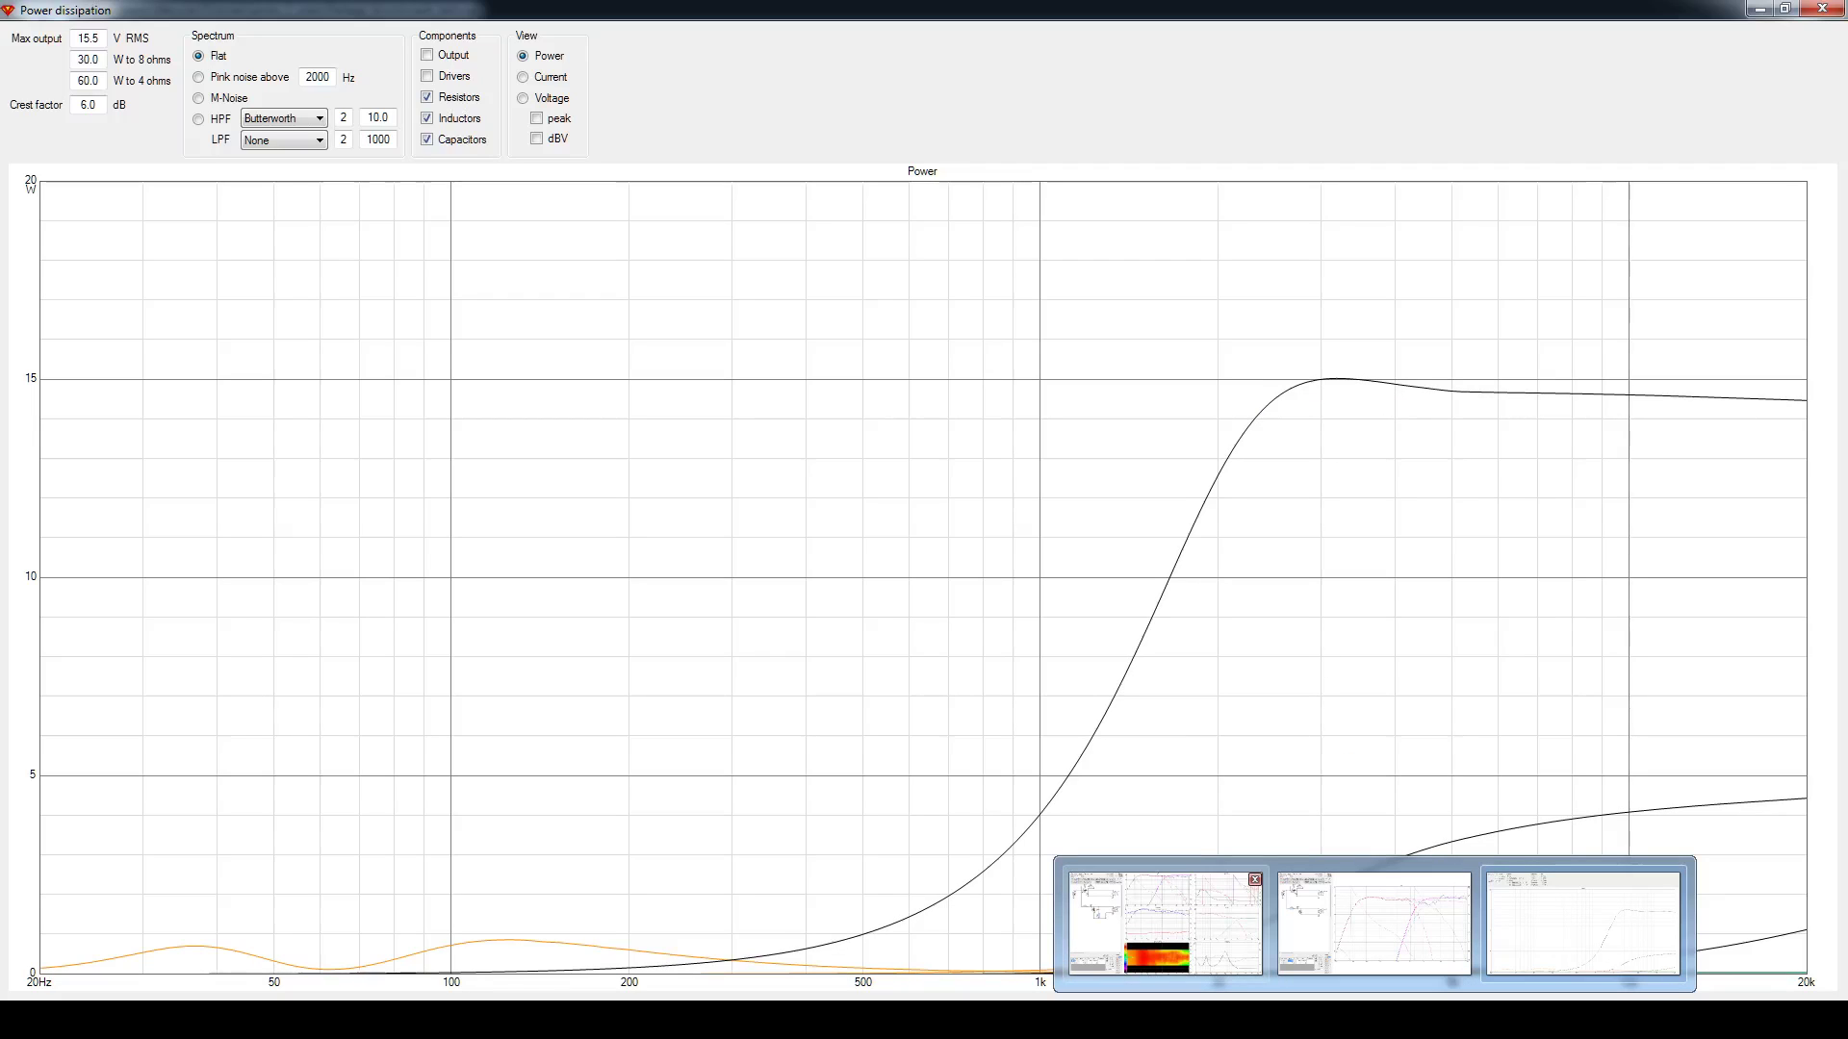
{"action": "left_click", "coordinate": [1166, 926]}
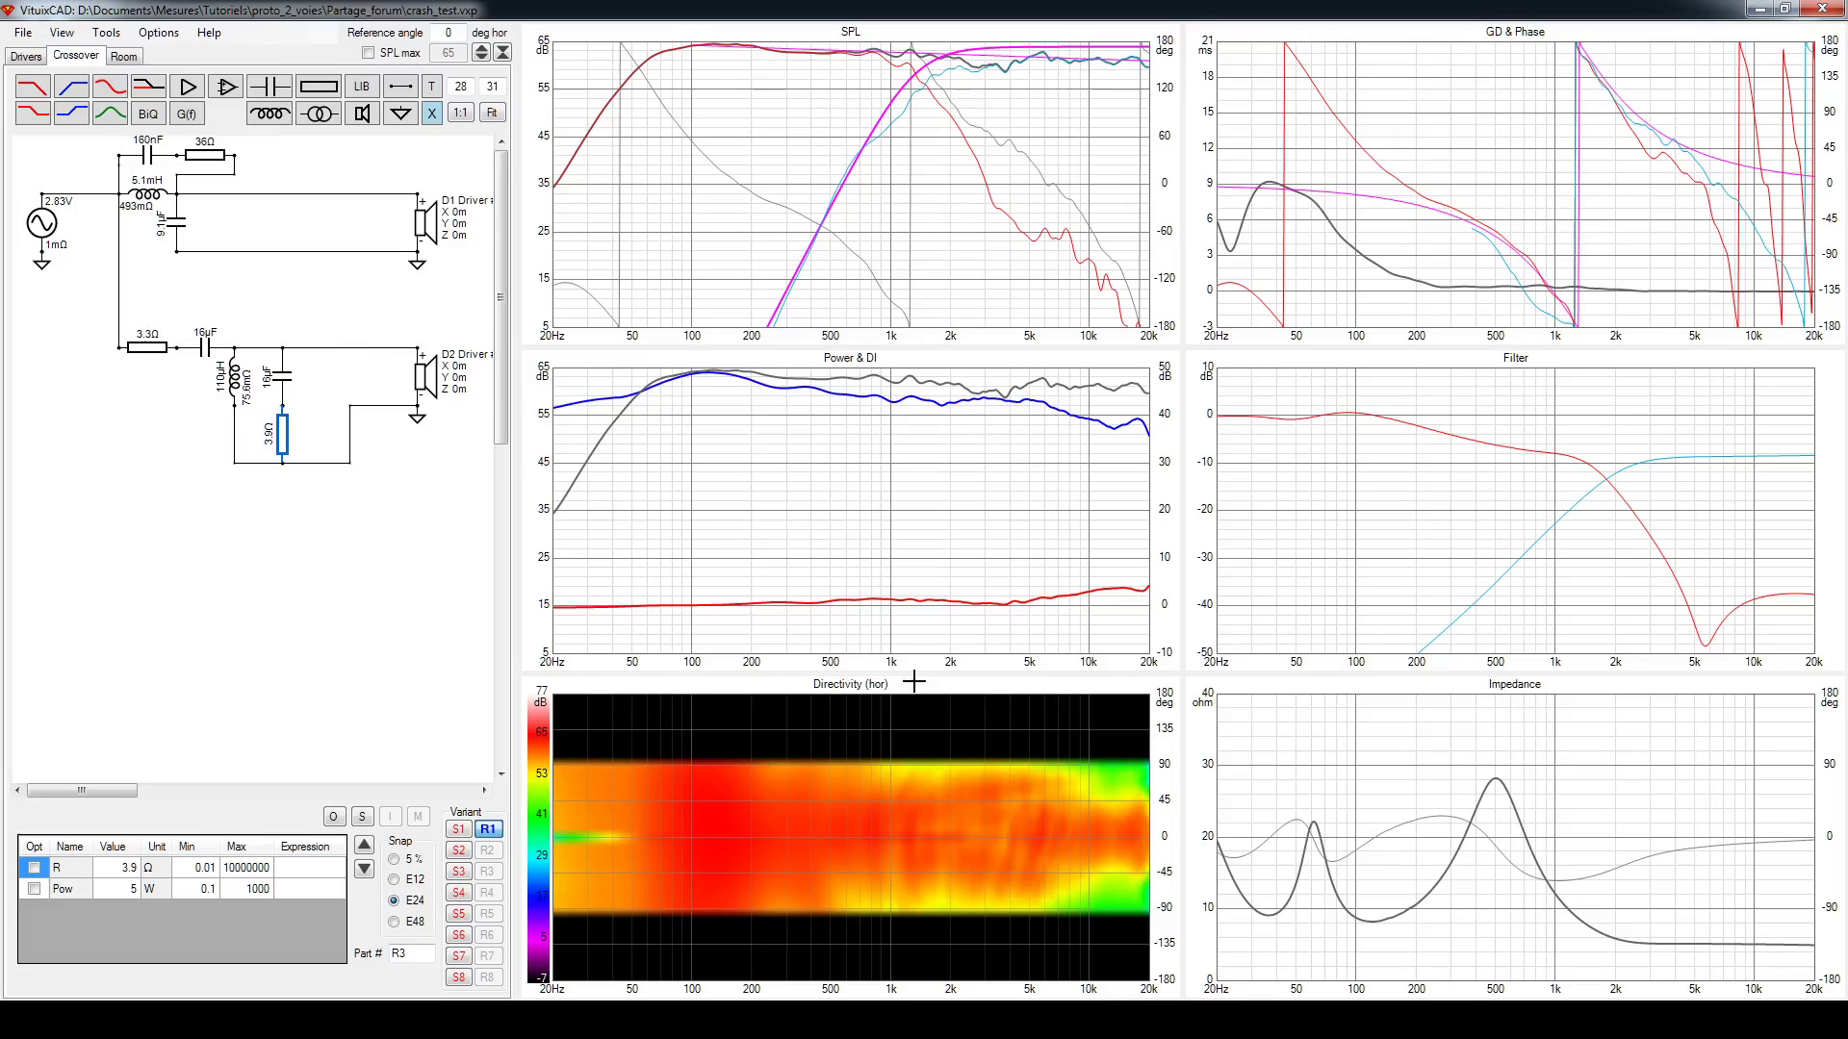
{"action": "mouse_move", "coordinate": [1374, 1020]}
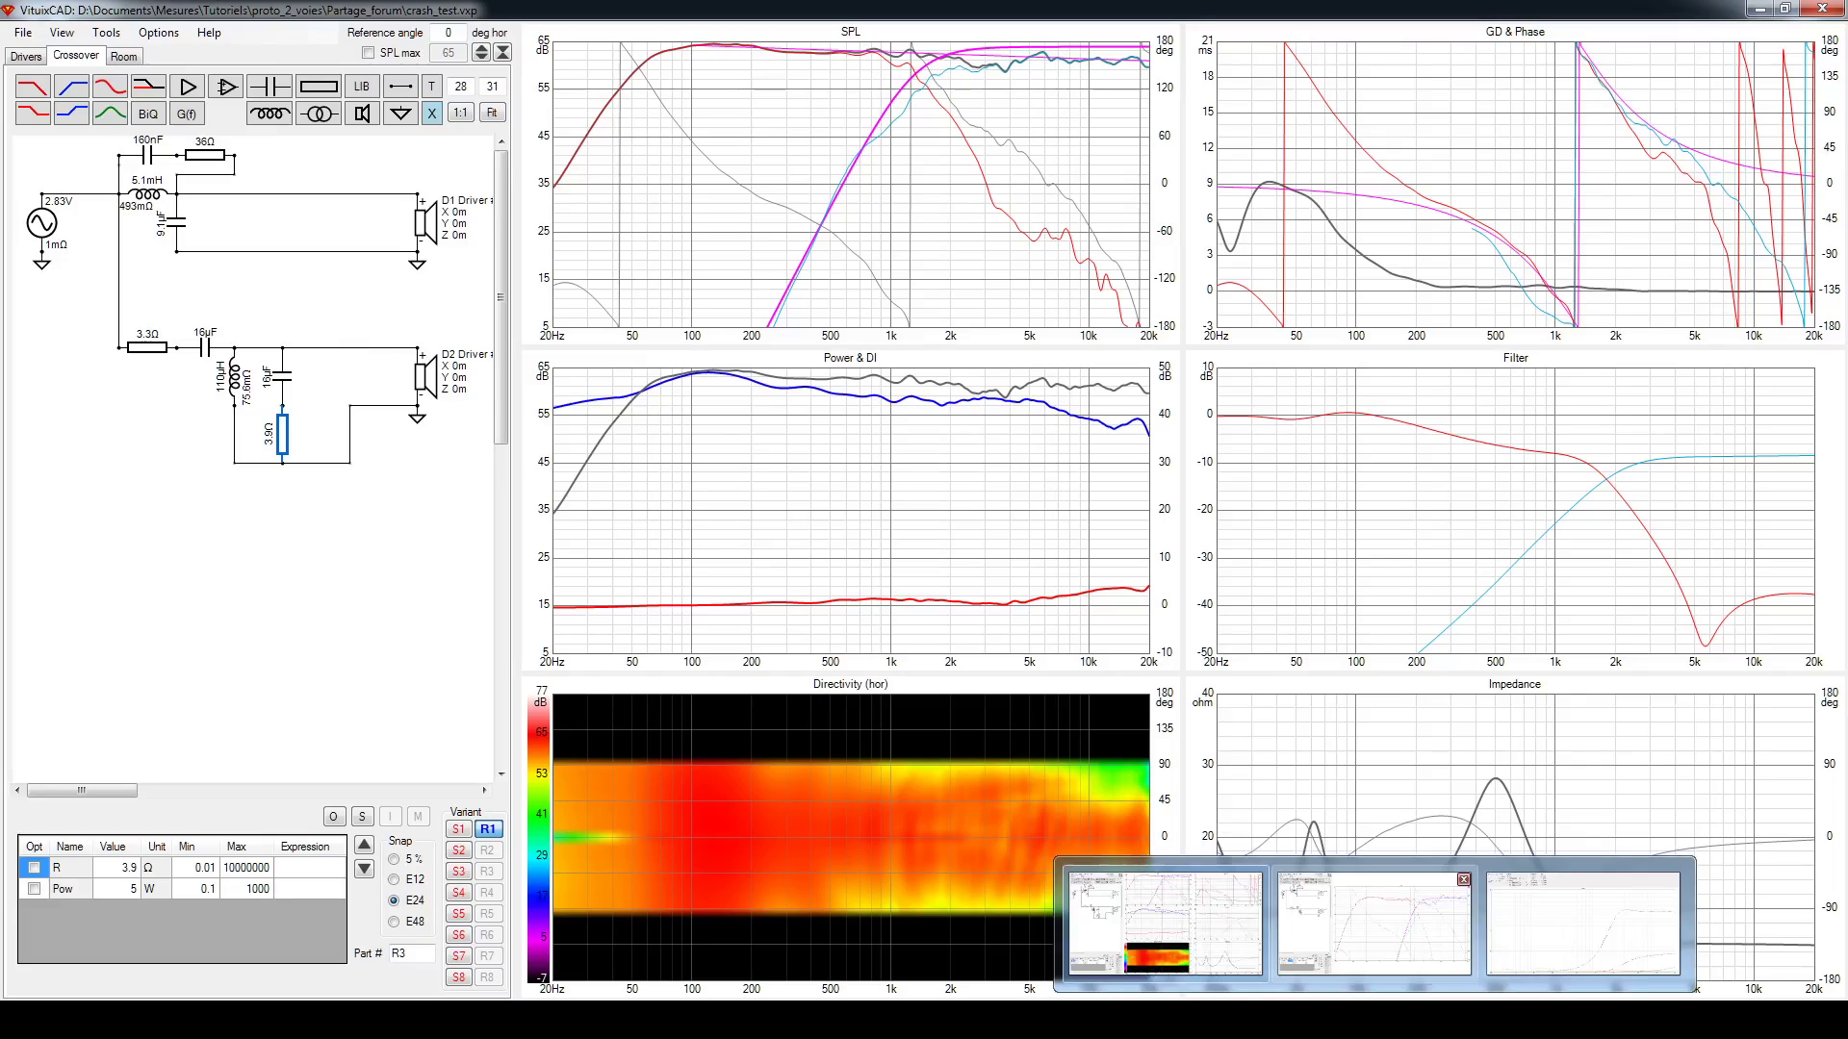
Set the power dissipation crest factor to 0 dB and read the series resistor's peak power before returning to the six-graph crossover overview
{"action": "left_click", "coordinate": [1583, 924]}
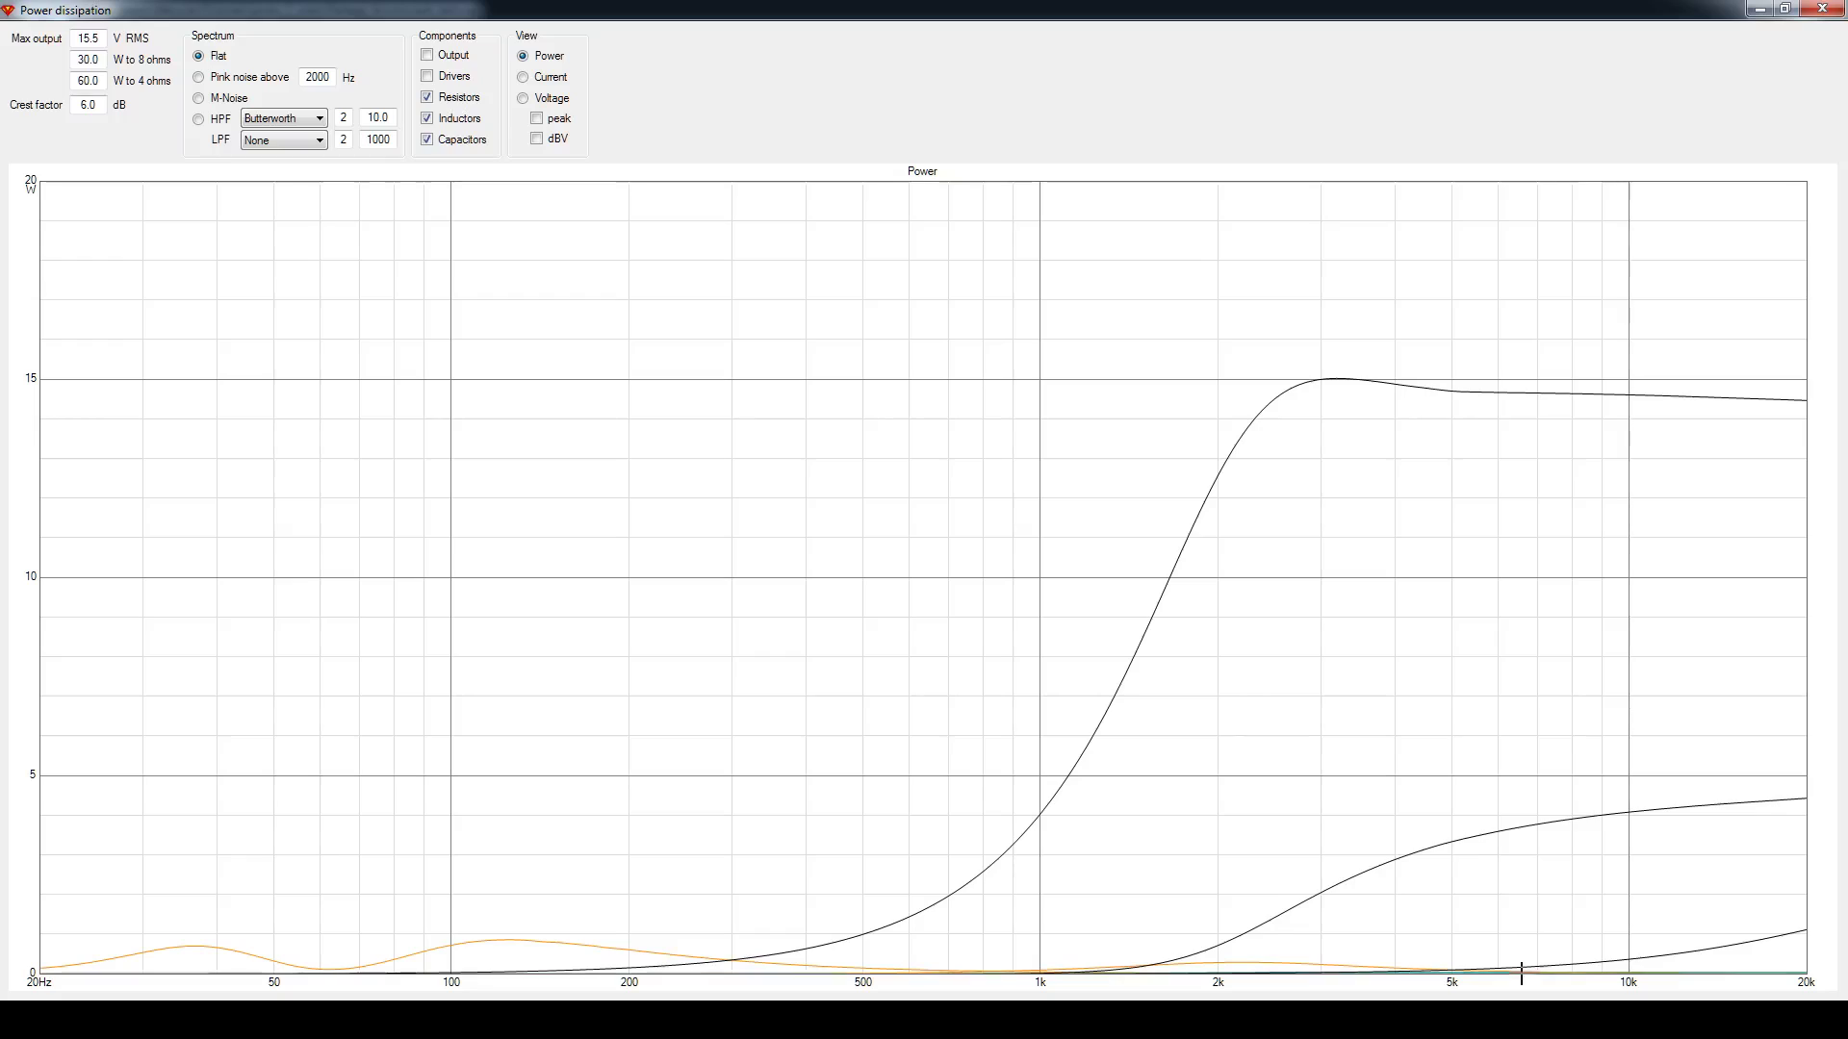
{"action": "double_click", "coordinate": [92, 107]}
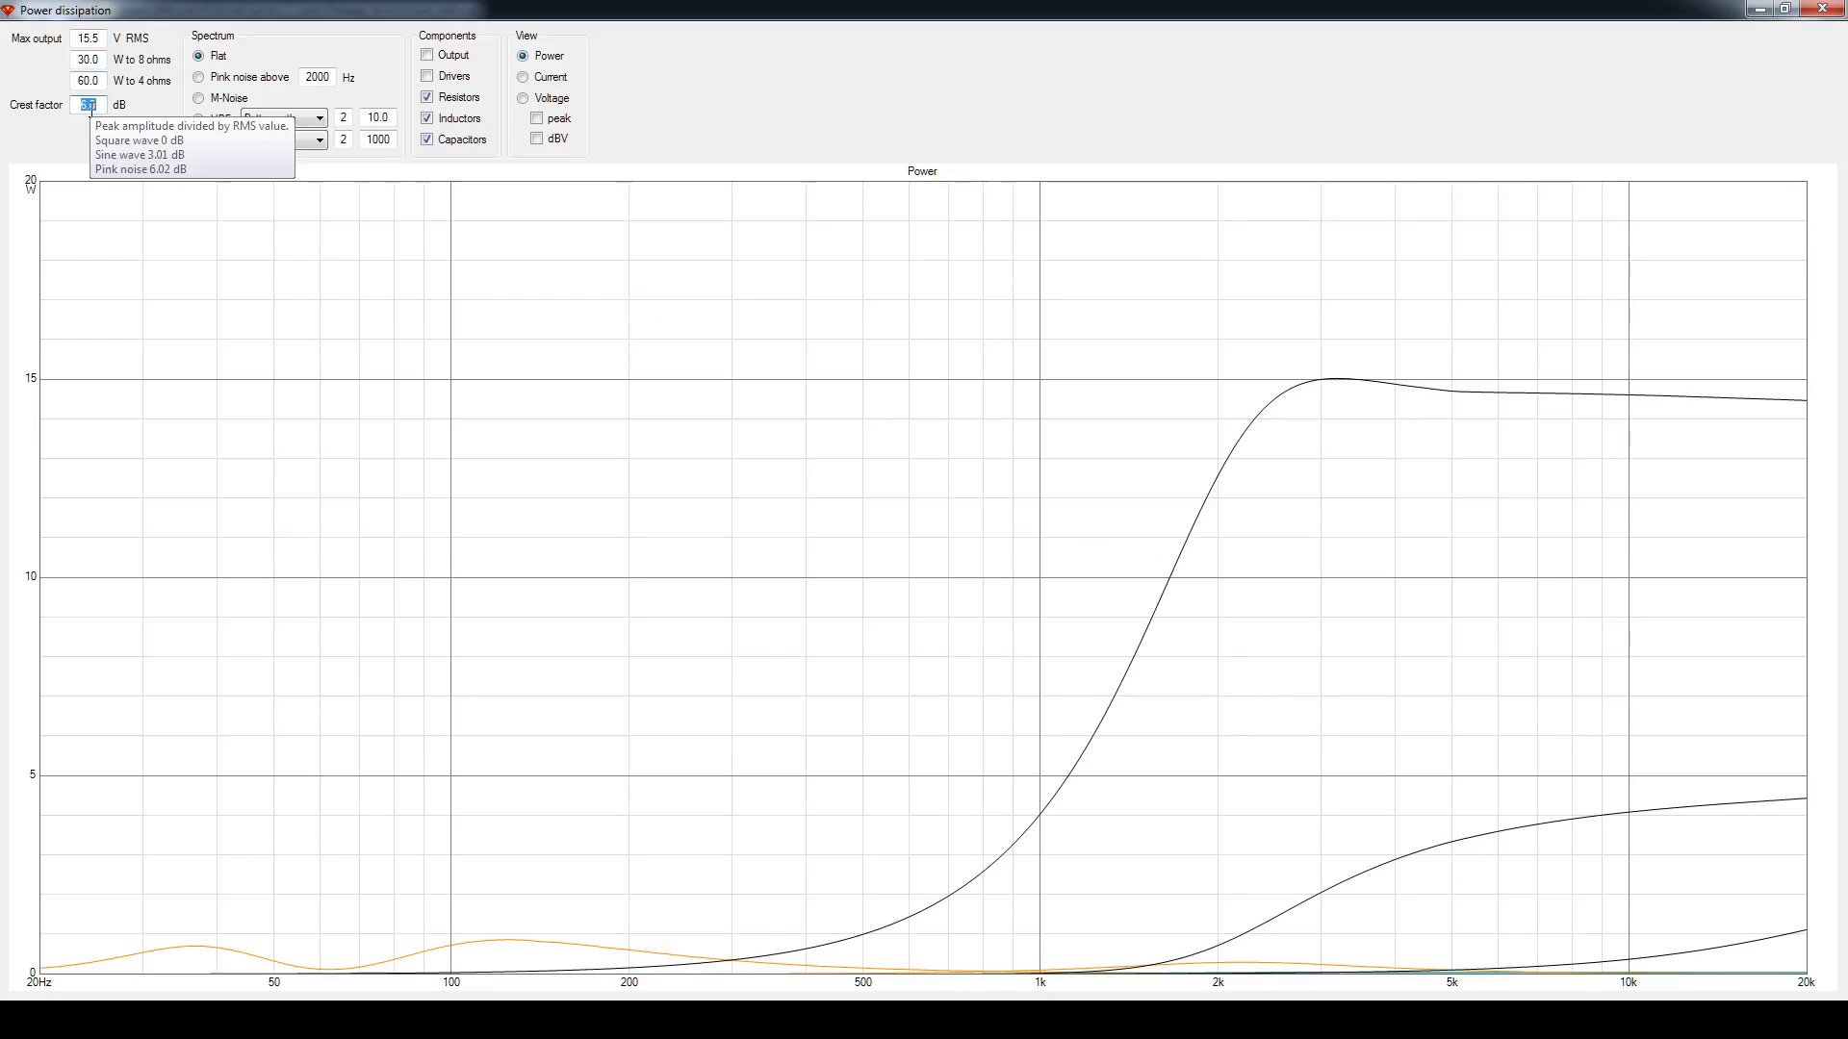
{"action": "type", "text": "0"}
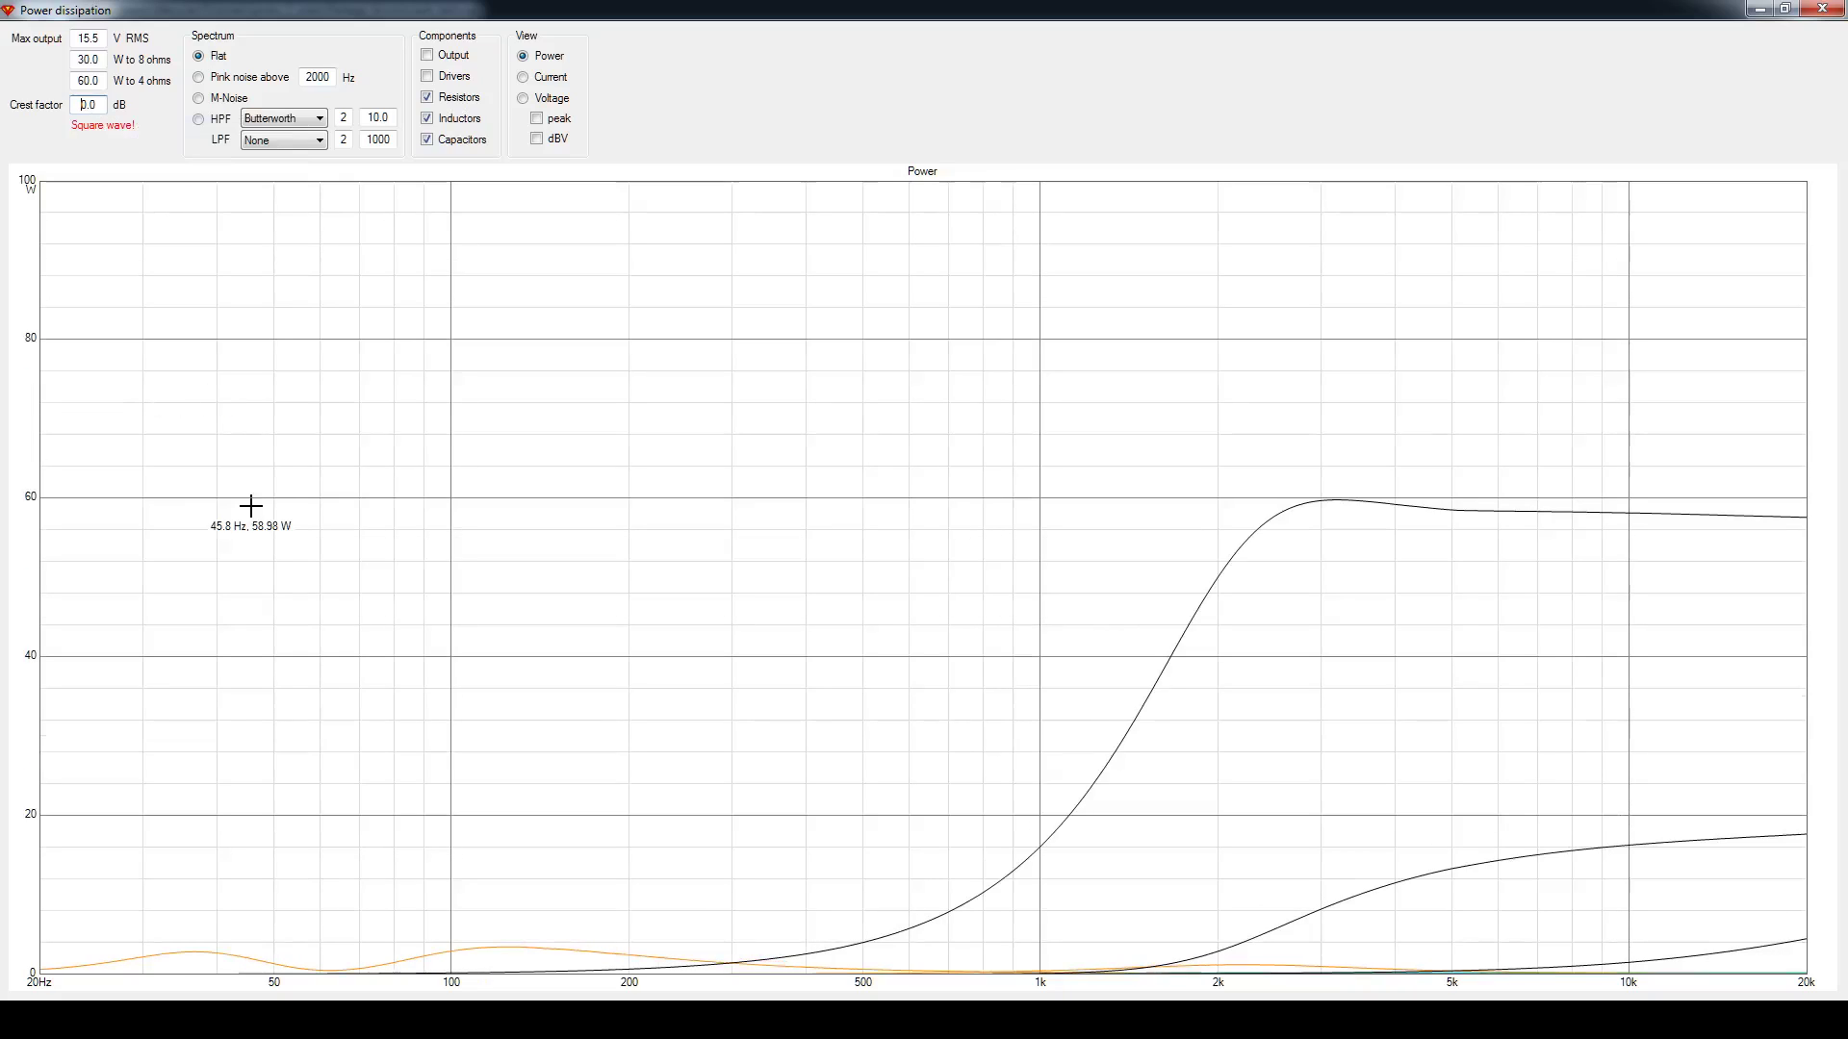
{"action": "left_click", "coordinate": [100, 82]}
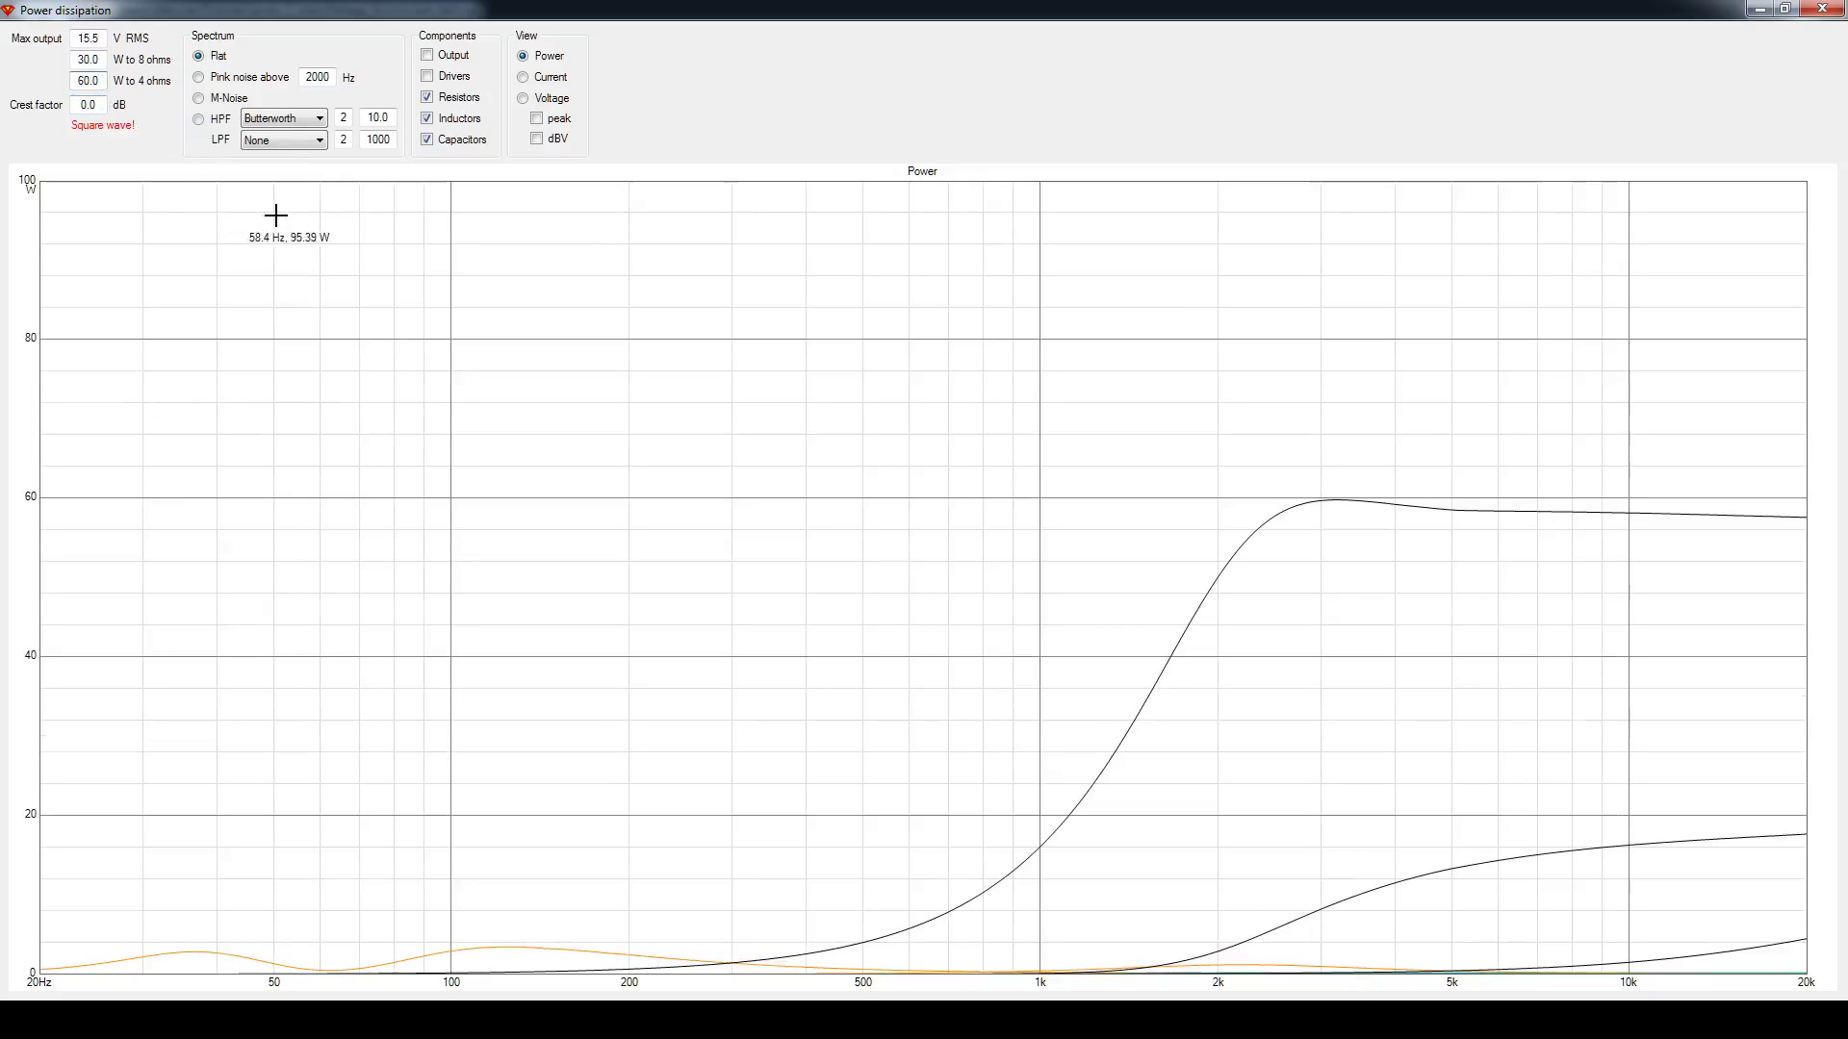
{"action": "mouse_move", "coordinate": [1365, 503]}
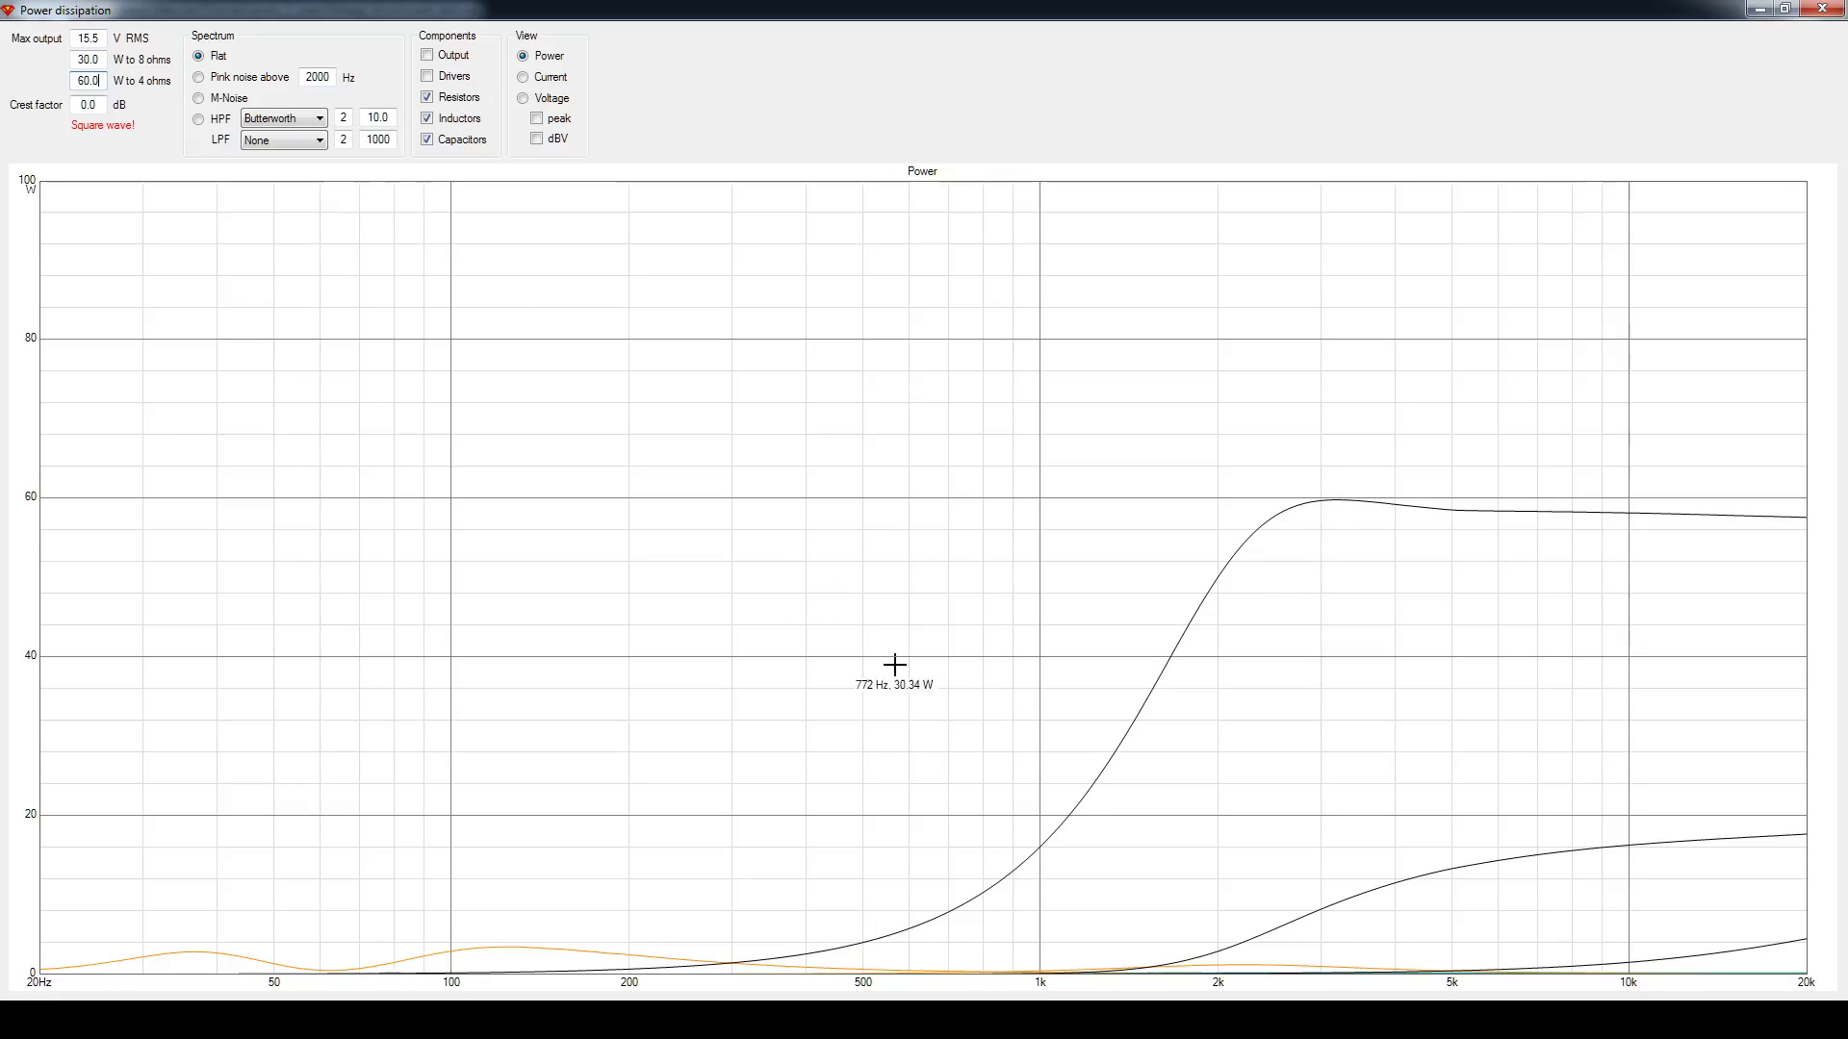
{"action": "left_click", "coordinate": [1319, 1020]}
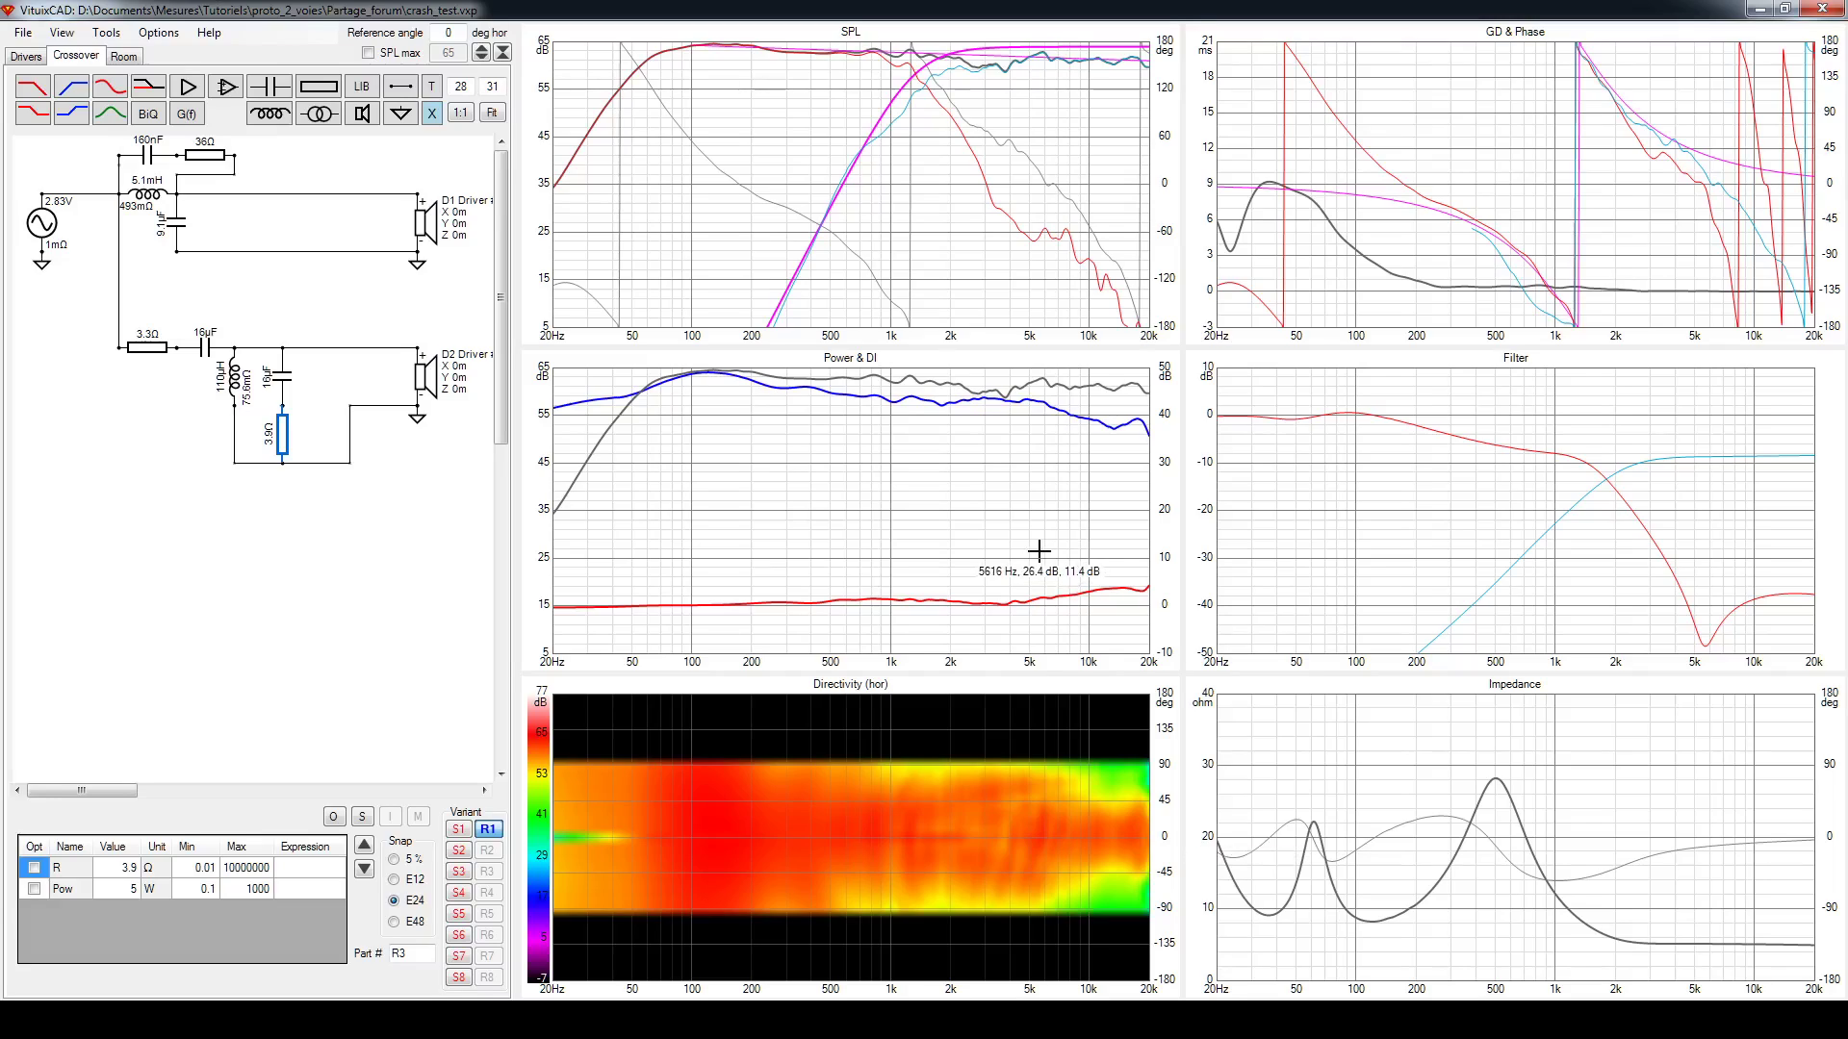